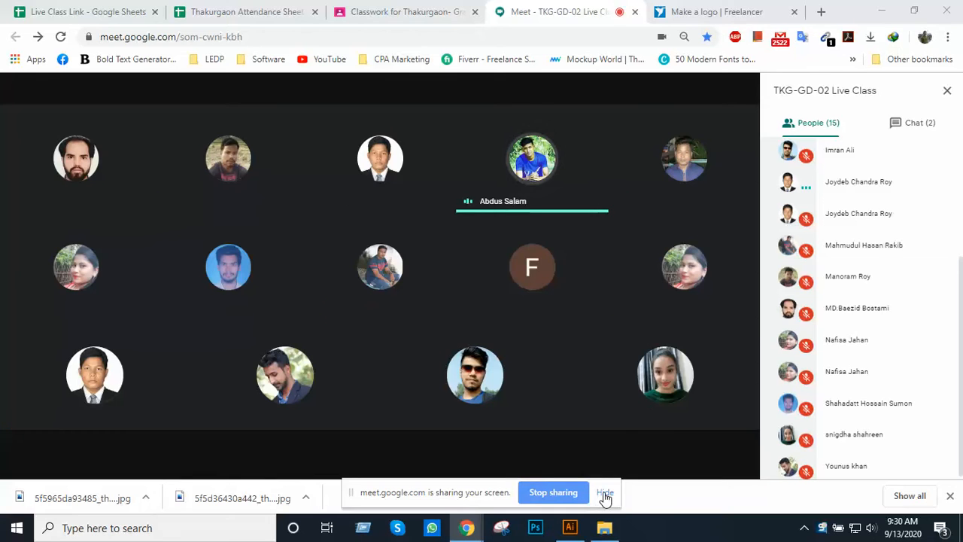
- Hide the screen-sharing notice and turn on the microphone in the live class meeting
{"action": "left_click", "coordinate": [605, 497]}
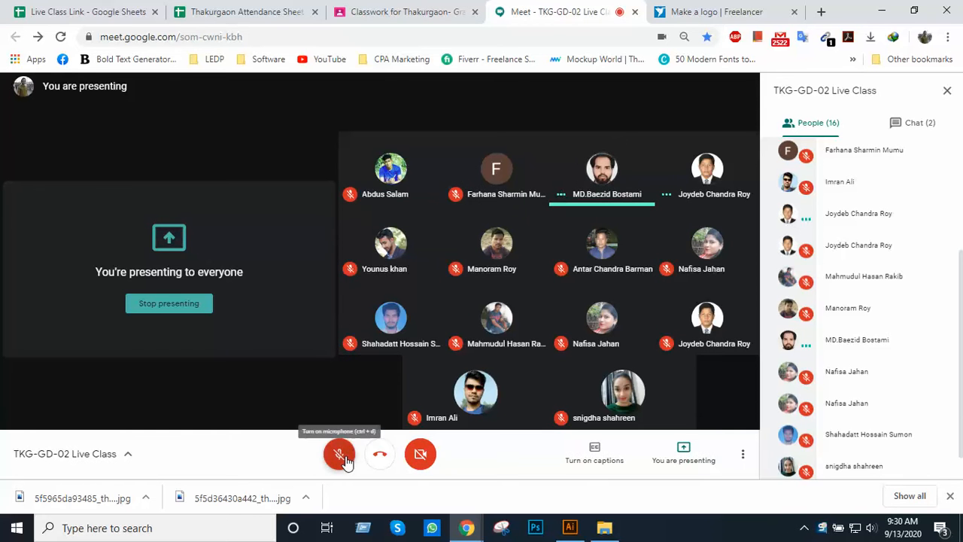
{"action": "left_click", "coordinate": [353, 457]}
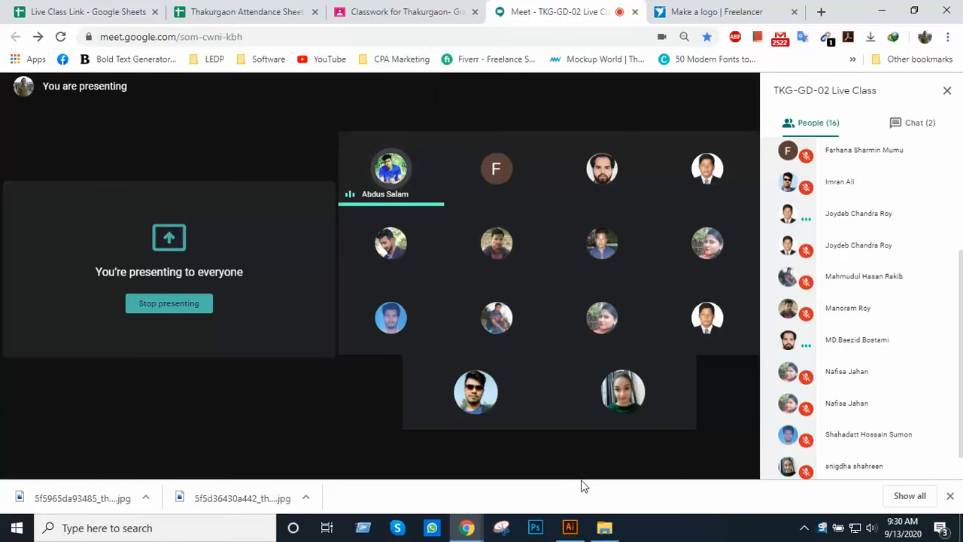
- Switch to File Explorer and open Skyway Logo.ai from the Class 18 folder in Illustrator
{"action": "left_click", "coordinate": [603, 529]}
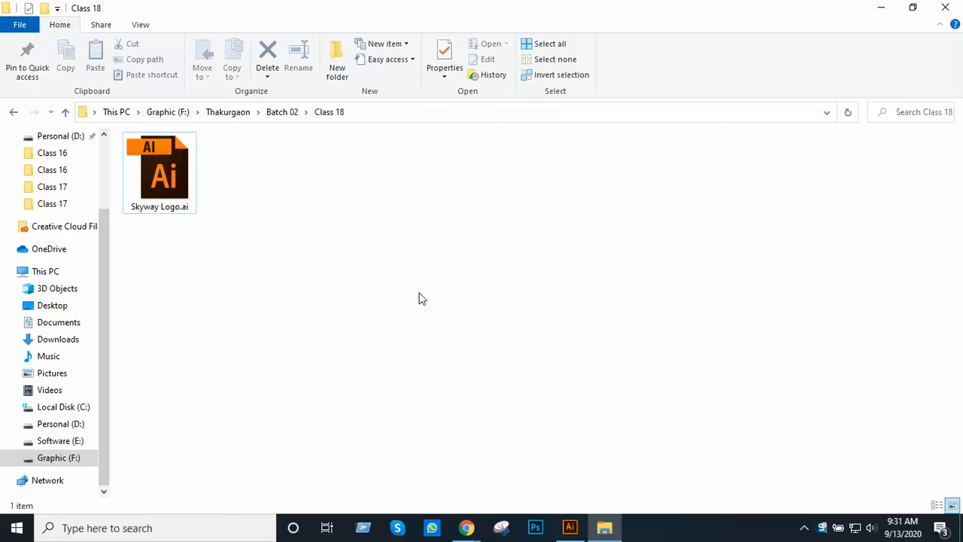
{"action": "right_click", "coordinate": [410, 252]}
{"action": "left_click", "coordinate": [454, 307]}
{"action": "right_click", "coordinate": [440, 253]}
{"action": "left_click", "coordinate": [468, 307]}
{"action": "left_click", "coordinate": [803, 528]}
{"action": "left_click", "coordinate": [687, 462]}
{"action": "double_click", "coordinate": [183, 201]}
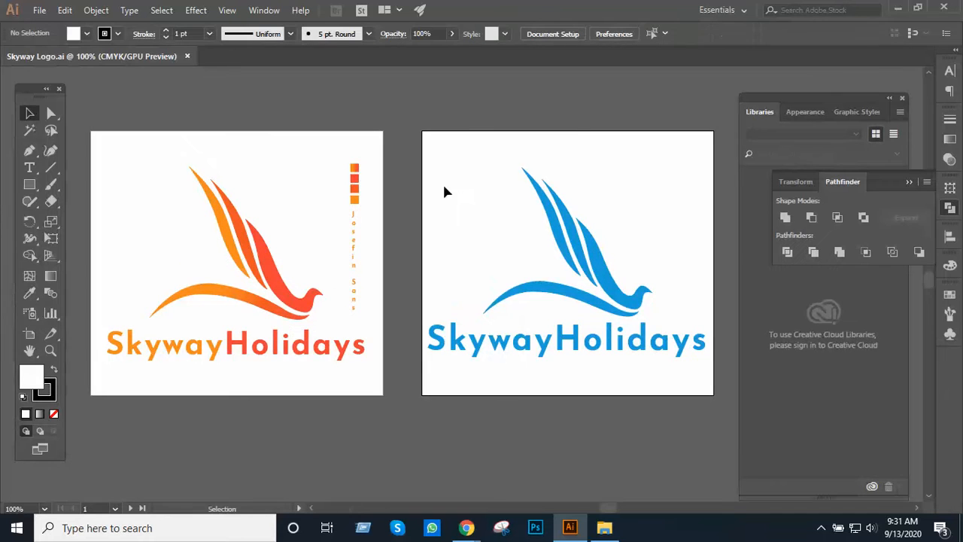
- Examine the orange SkywayHolidays logo on the first artboard up close
{"action": "left_click", "coordinate": [507, 255], "text": "ctrl+alt"}
{"action": "left_click", "coordinate": [506, 255], "text": "ctrl+alt"}
{"action": "left_click_drag", "start_coordinate": [492, 301], "coordinate": [539, 362]}
{"action": "left_click", "coordinate": [448, 335], "text": "ctrl"}
{"action": "left_click", "coordinate": [448, 335], "text": "ctrl"}
{"action": "left_click", "coordinate": [448, 335], "text": "ctrl"}
{"action": "left_click_drag", "start_coordinate": [443, 318], "coordinate": [589, 329]}
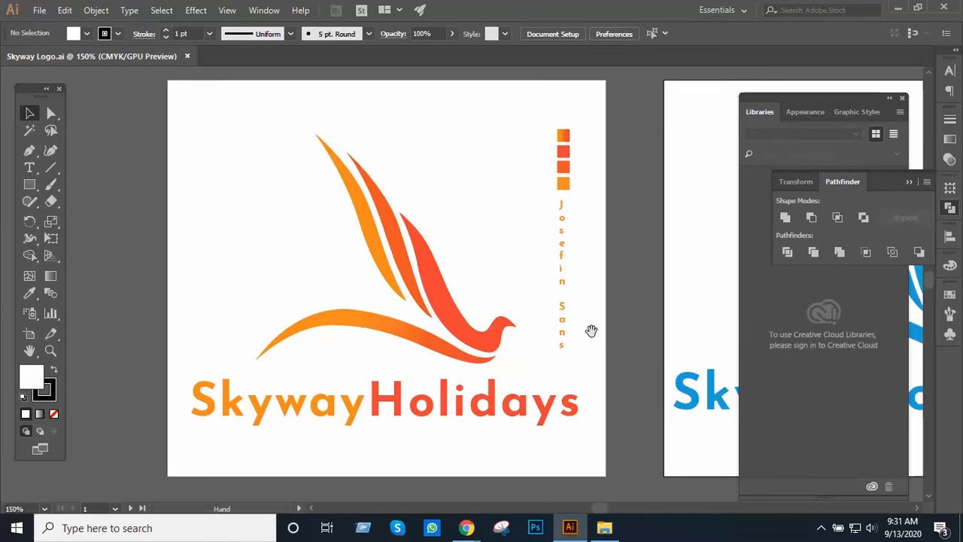
{"action": "left_click_drag", "start_coordinate": [501, 288], "coordinate": [533, 301]}
{"action": "left_click", "coordinate": [486, 279], "text": "ctrl"}
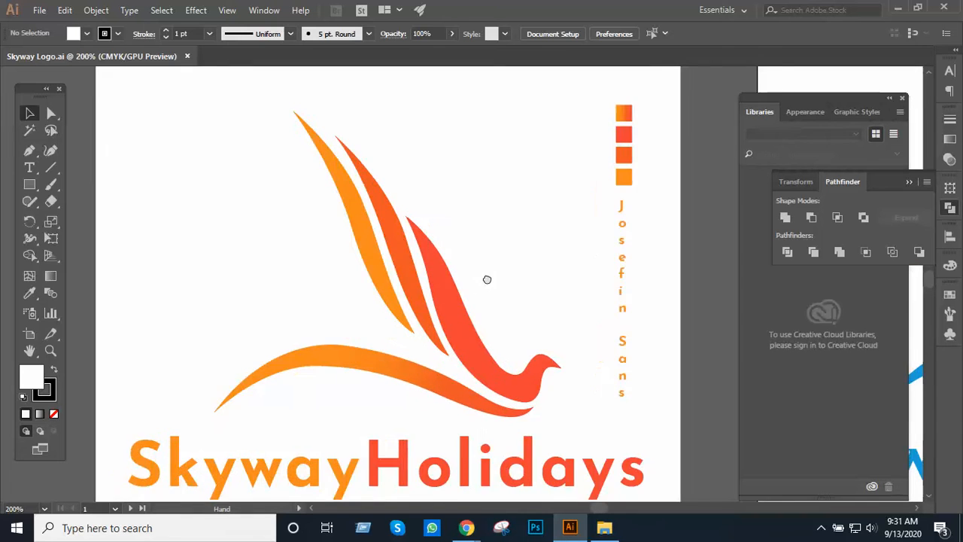
- Ungroup the orange SkywayHolidays artwork and check that the red bird shape can be selected on its own
{"action": "left_click", "coordinate": [503, 321]}
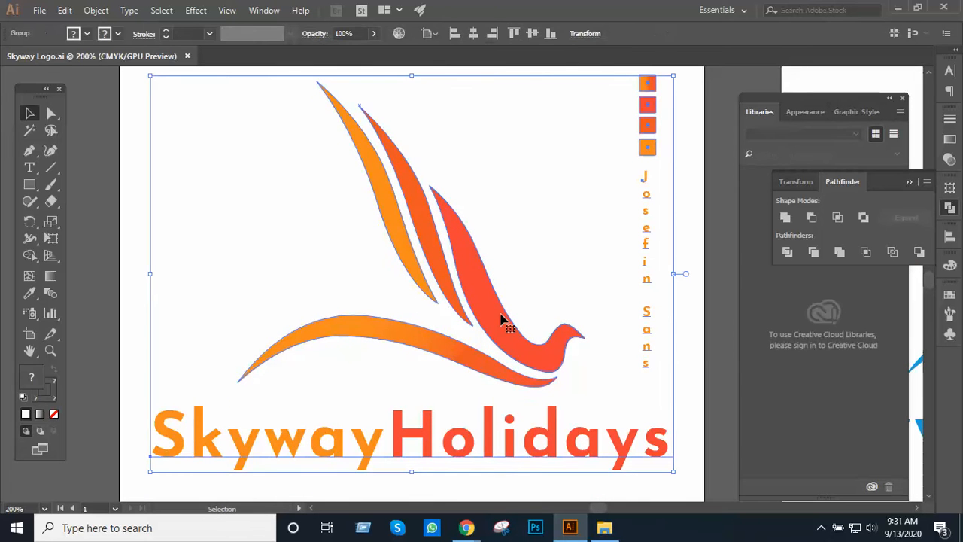
{"action": "left_click", "coordinate": [563, 275]}
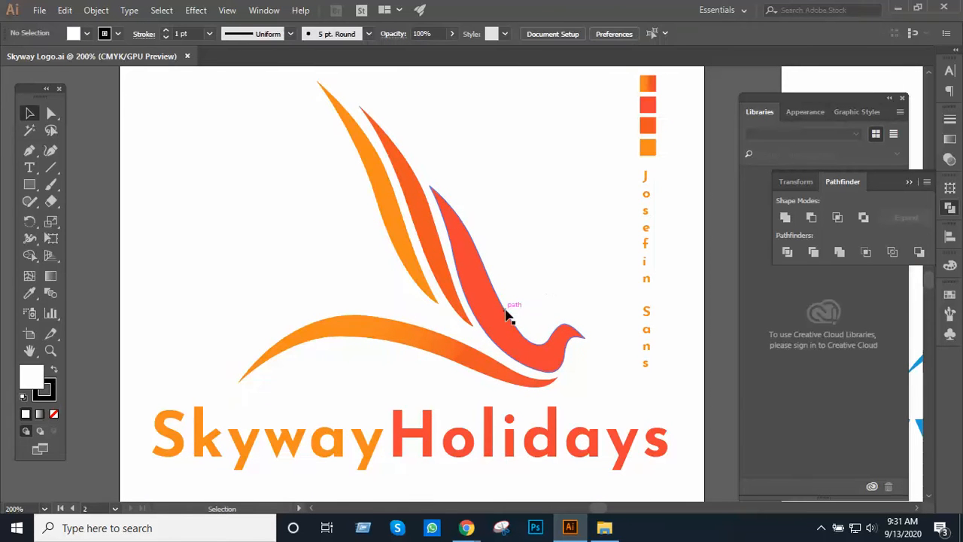
{"action": "right_click", "coordinate": [502, 312]}
{"action": "left_click", "coordinate": [543, 203]}
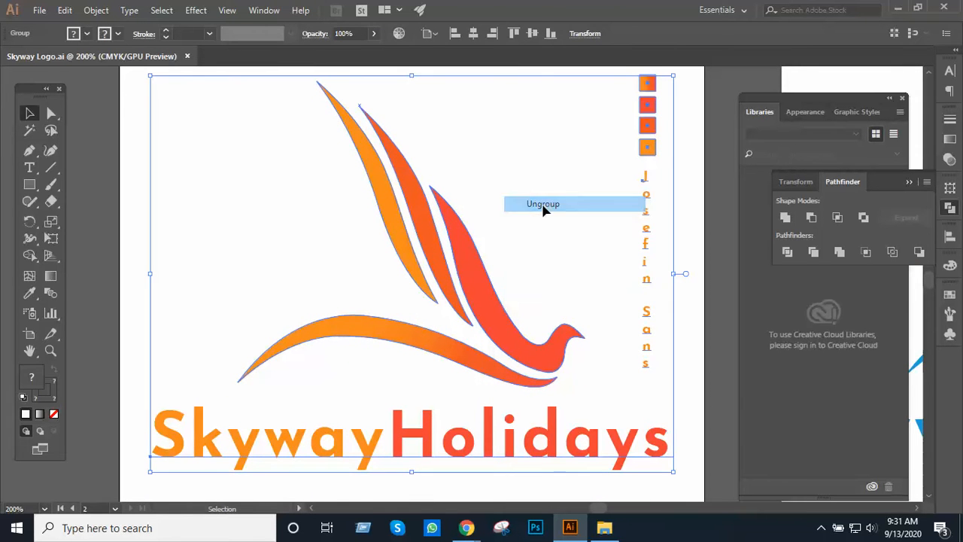
{"action": "left_click", "coordinate": [545, 198]}
{"action": "left_click", "coordinate": [504, 310]}
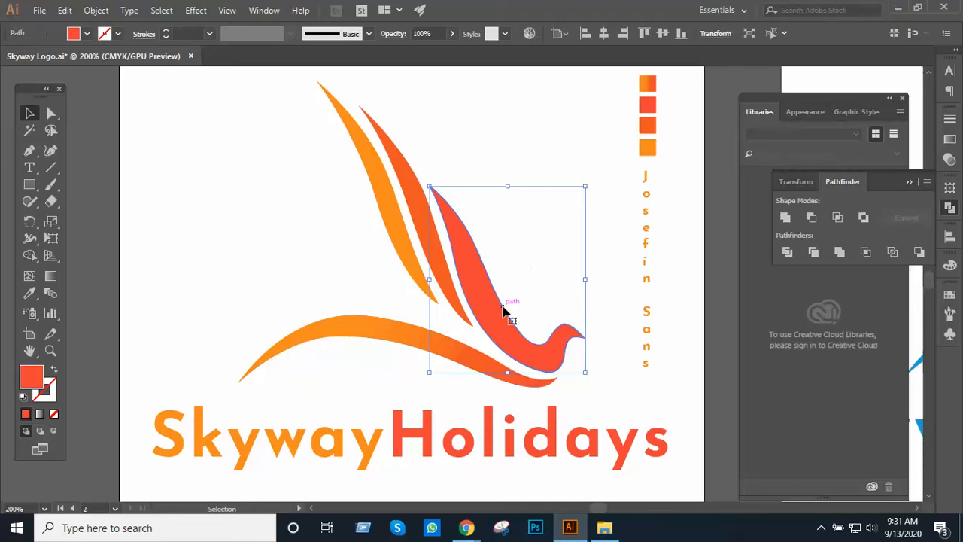
{"action": "left_click", "coordinate": [549, 274]}
- Examine the gradient, red and orange colour swatches beside the logo by selecting each one in turn
{"action": "left_click_drag", "start_coordinate": [522, 211], "coordinate": [532, 303]}
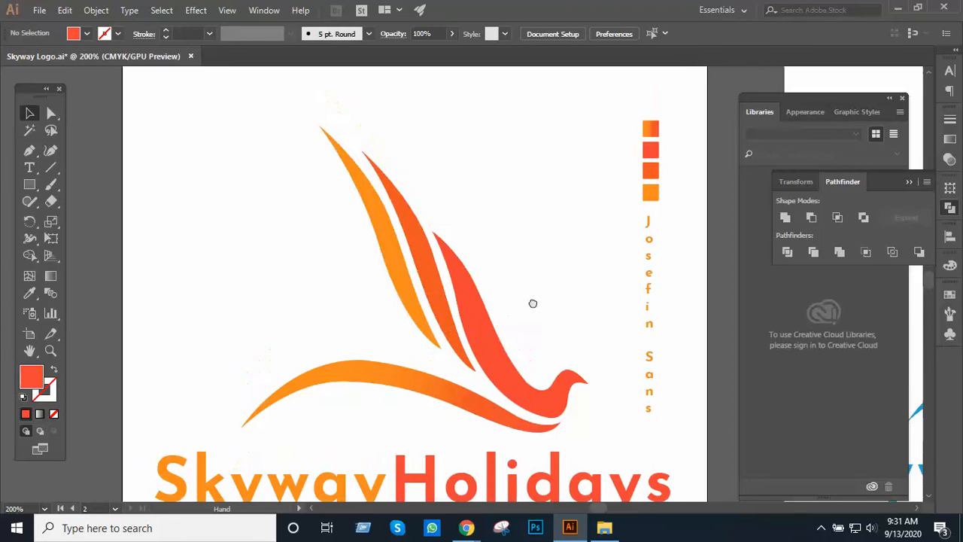
{"action": "left_click_drag", "start_coordinate": [570, 219], "coordinate": [530, 264]}
{"action": "left_click", "coordinate": [592, 224], "text": "ctrl"}
{"action": "left_click", "coordinate": [502, 243], "text": "ctrl"}
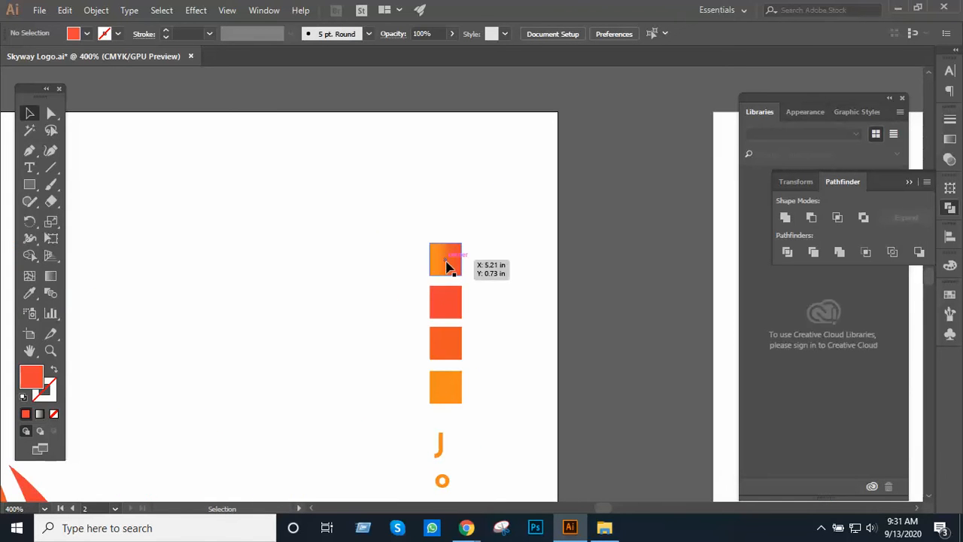
{"action": "left_click", "coordinate": [453, 266]}
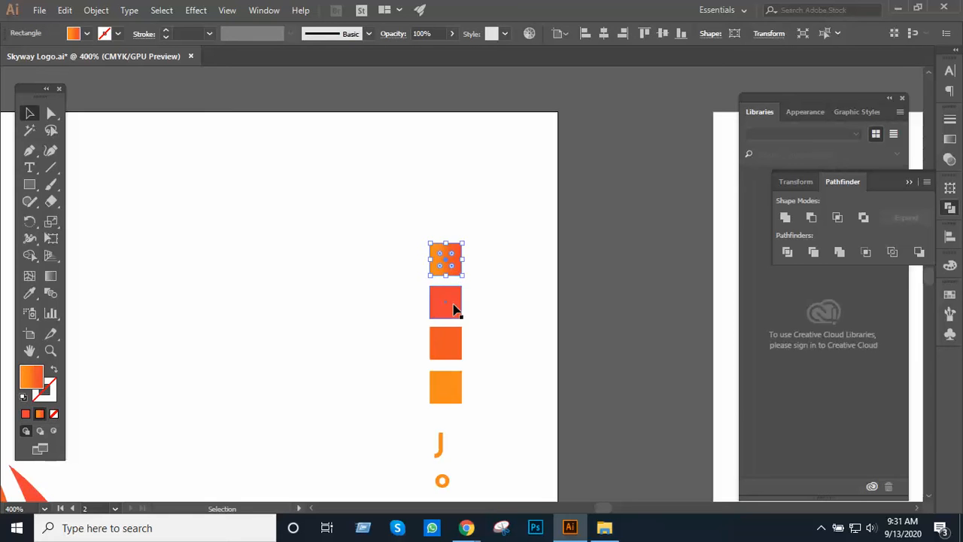
{"action": "left_click", "coordinate": [454, 309]}
{"action": "left_click", "coordinate": [451, 346]}
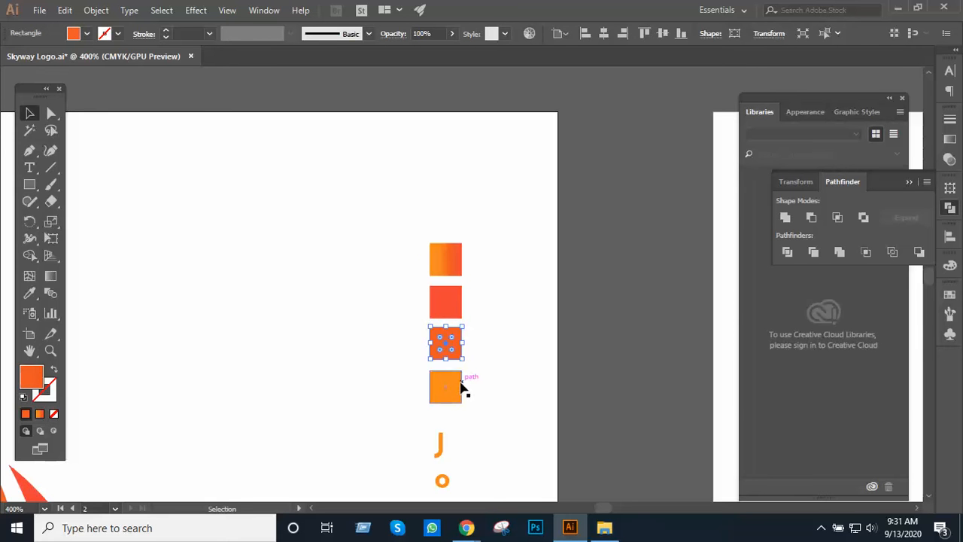
{"action": "left_click", "coordinate": [460, 386]}
{"action": "left_click", "coordinate": [518, 381]}
- Review the vertical Josefin Sans font label beside the orange logo
{"action": "left_click", "coordinate": [354, 382], "text": "ctrl+alt"}
{"action": "left_click", "coordinate": [354, 382], "text": "ctrl+alt"}
{"action": "left_click_drag", "start_coordinate": [392, 314], "coordinate": [368, 307]}
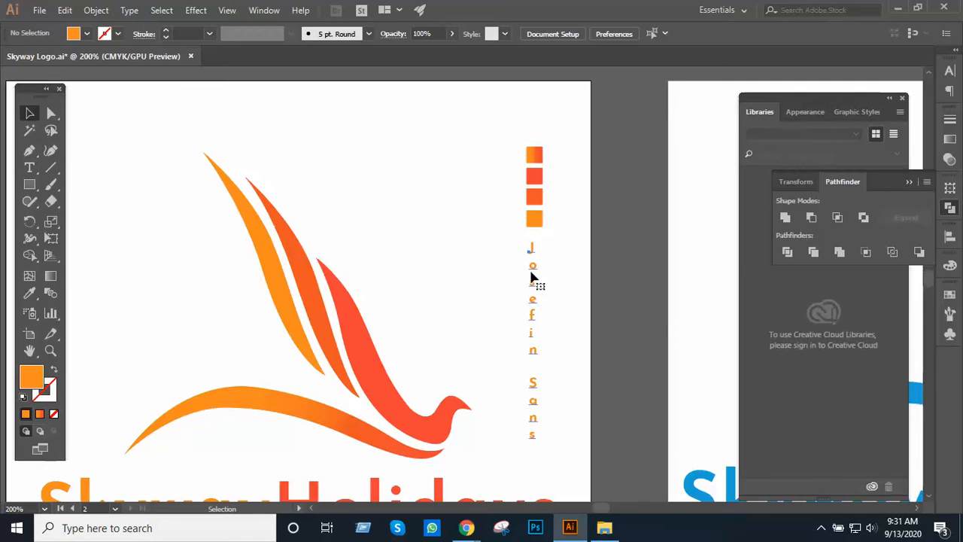
{"action": "mouse_move", "coordinate": [500, 271]}
{"action": "left_mouse_down"}
{"action": "mouse_move", "coordinate": [499, 204]}
{"action": "mouse_move", "coordinate": [517, 271]}
{"action": "left_mouse_up"}
{"action": "left_click", "coordinate": [468, 246]}
{"action": "left_click", "coordinate": [477, 244], "text": "alt"}
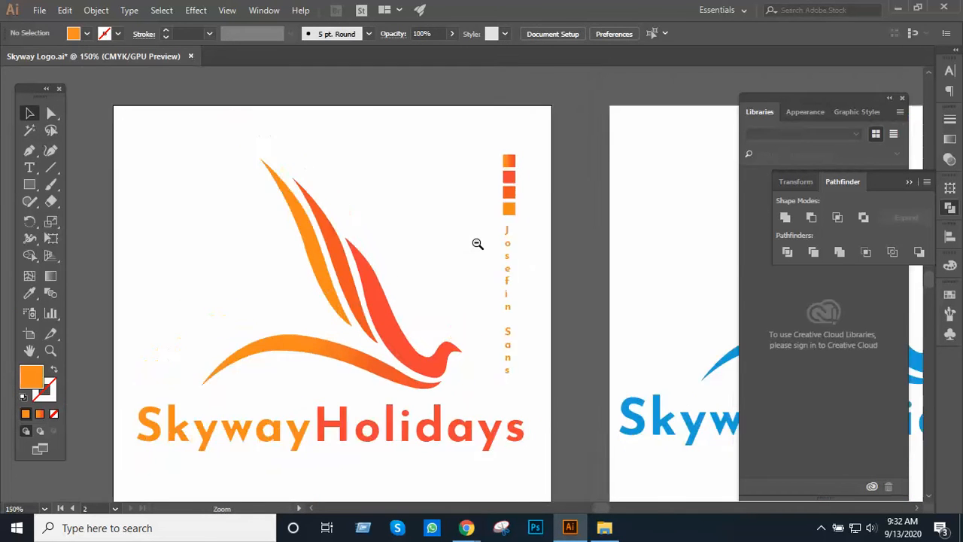
{"action": "left_click", "coordinate": [477, 244], "text": "alt"}
{"action": "left_click", "coordinate": [462, 234]}
{"action": "left_click_drag", "start_coordinate": [467, 218], "coordinate": [563, 107]}
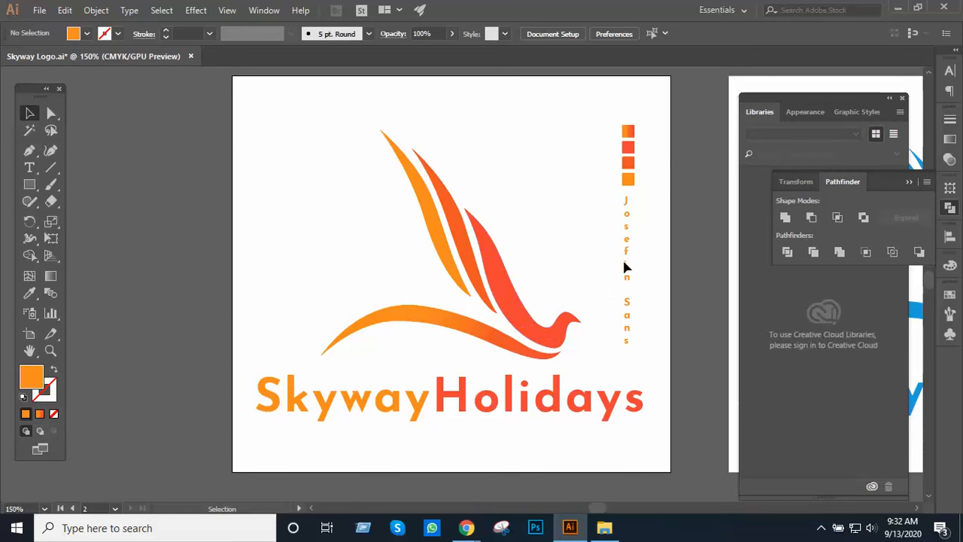
- Examine the blue single-colour version of the logo and compare it with the orange version
{"action": "left_click_drag", "start_coordinate": [551, 250], "coordinate": [346, 264]}
{"action": "left_click", "coordinate": [537, 256], "text": "ctrl+alt"}
{"action": "left_click", "coordinate": [537, 256], "text": "ctrl+alt"}
{"action": "left_click", "coordinate": [435, 255], "text": "ctrl"}
{"action": "left_click_drag", "start_coordinate": [483, 267], "coordinate": [384, 230]}
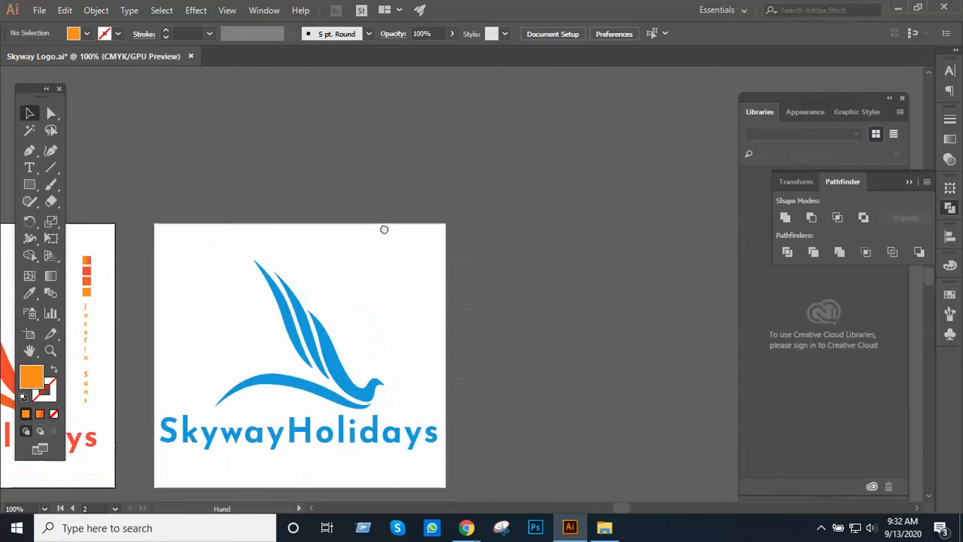
{"action": "left_click", "coordinate": [405, 276], "text": "ctrl+alt"}
{"action": "left_click", "coordinate": [407, 276], "text": "ctrl+alt"}
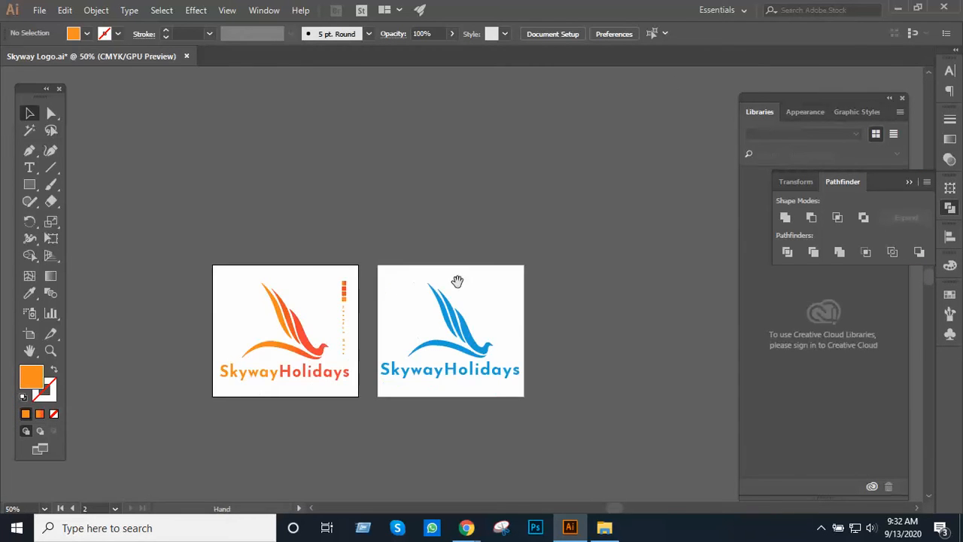
{"action": "left_click_drag", "start_coordinate": [455, 279], "coordinate": [371, 245]}
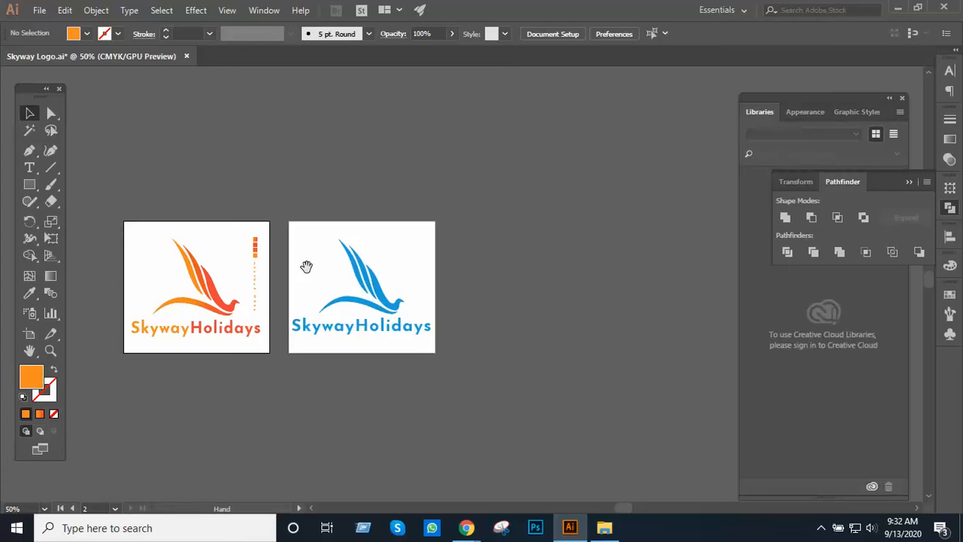
{"action": "left_click", "coordinate": [402, 275], "text": "ctrl"}
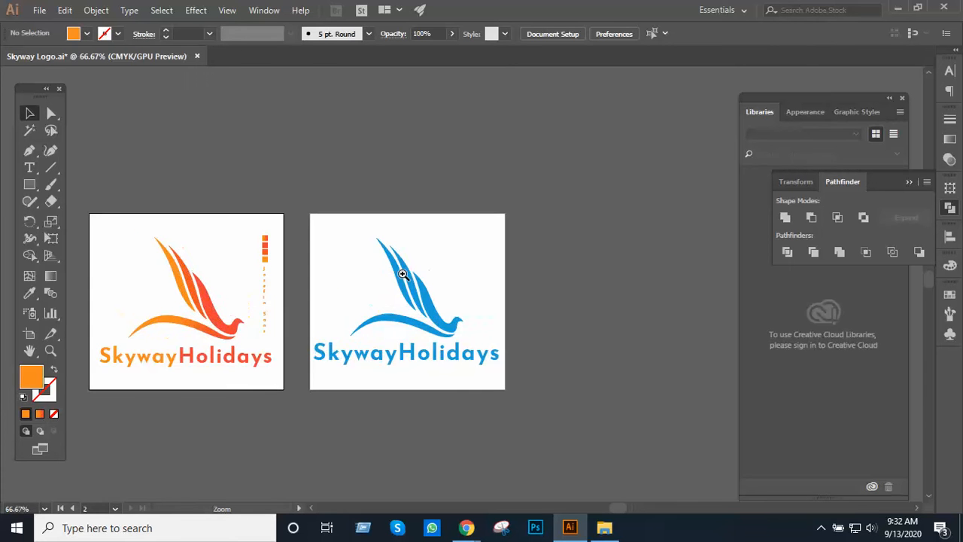
{"action": "left_click", "coordinate": [404, 274], "text": "ctrl"}
{"action": "left_click_drag", "start_coordinate": [404, 270], "coordinate": [247, 229]}
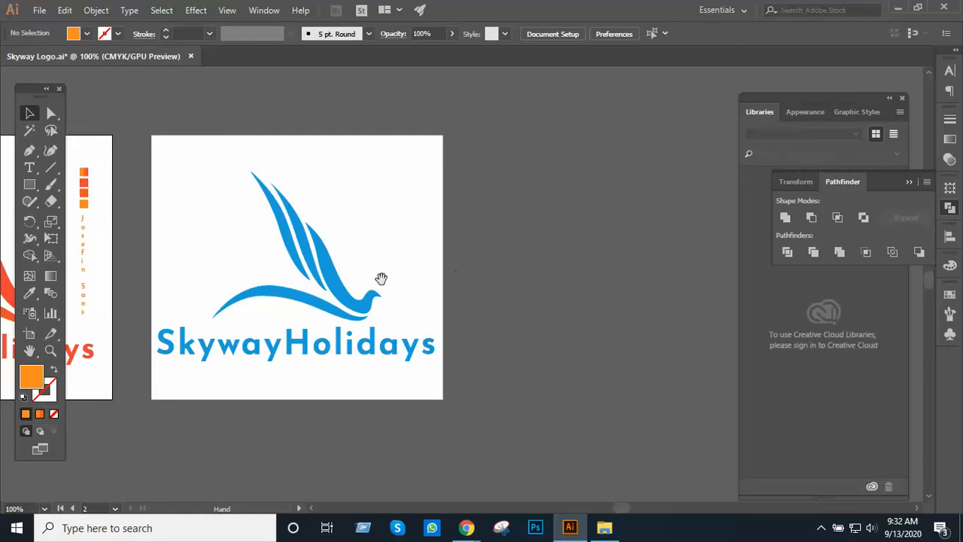
{"action": "left_click_drag", "start_coordinate": [382, 278], "coordinate": [333, 273]}
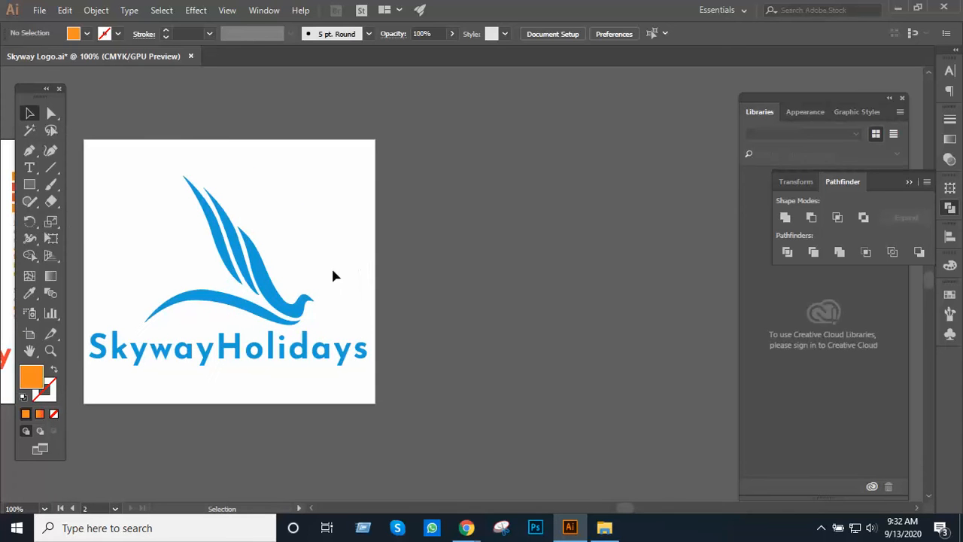
- Activate the Rectangle tool for drawing in the empty area beside the blue logo's artboard
{"action": "left_click", "coordinate": [28, 185]}
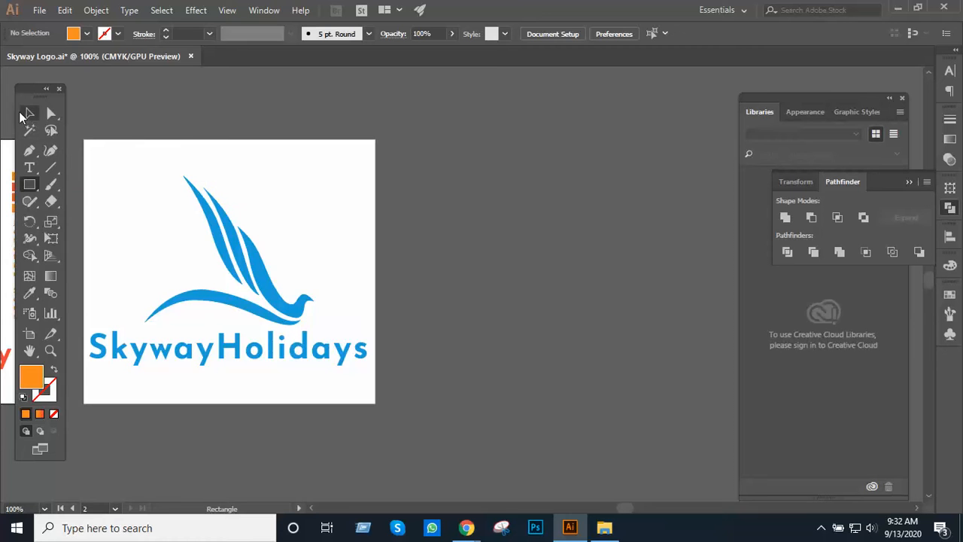
{"action": "left_click_drag", "start_coordinate": [205, 241], "coordinate": [309, 229]}
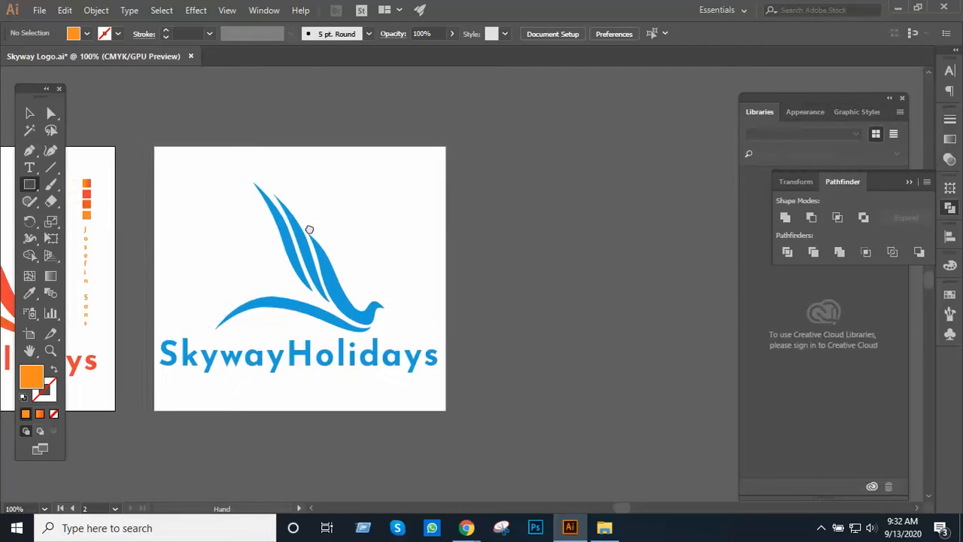
{"action": "left_click_drag", "start_coordinate": [242, 240], "coordinate": [544, 218]}
{"action": "left_click_drag", "start_coordinate": [379, 249], "coordinate": [407, 271]}
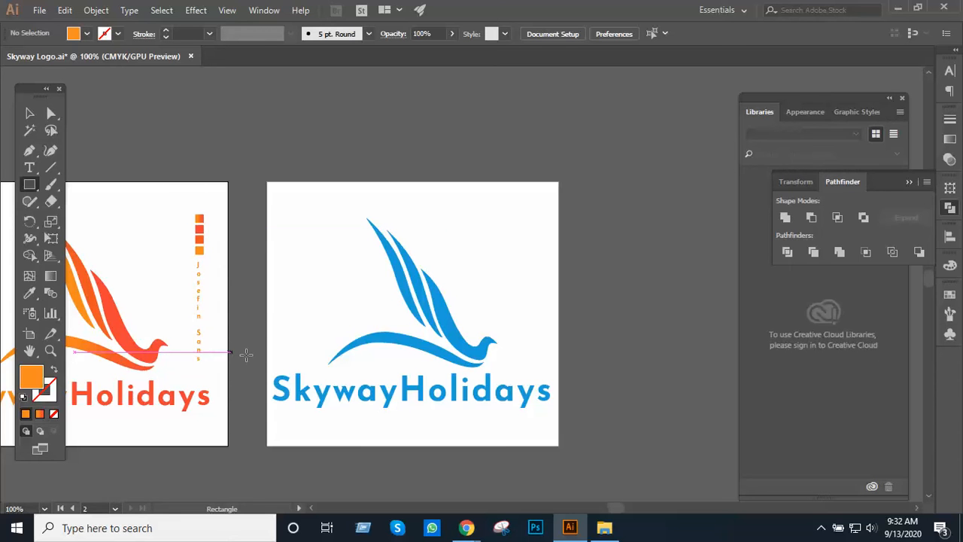
{"action": "key", "text": "space"}
{"action": "left_click_drag", "start_coordinate": [562, 301], "coordinate": [331, 286]}
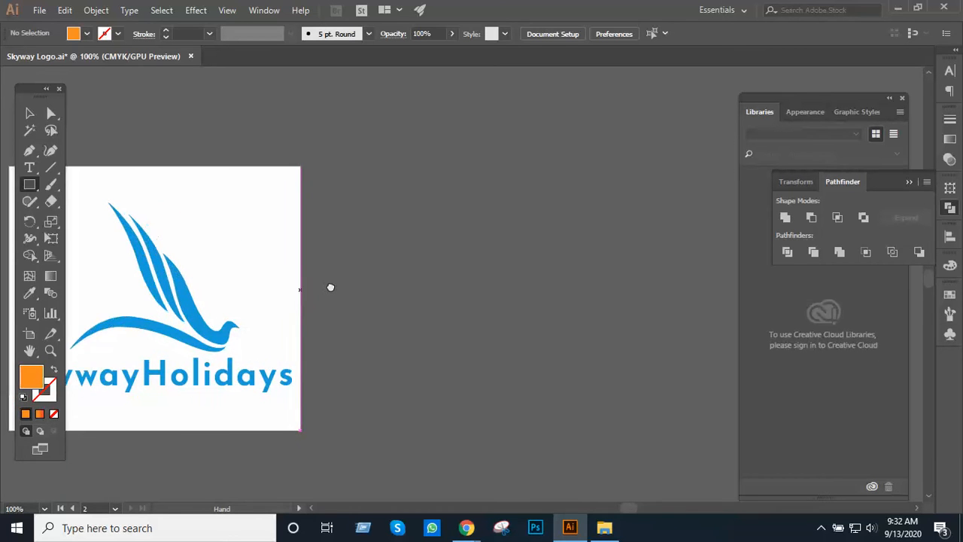
- Switch to the Google Meet call, admit the waiting participant and return to Illustrator
{"action": "mouse_move", "coordinate": [467, 527]}
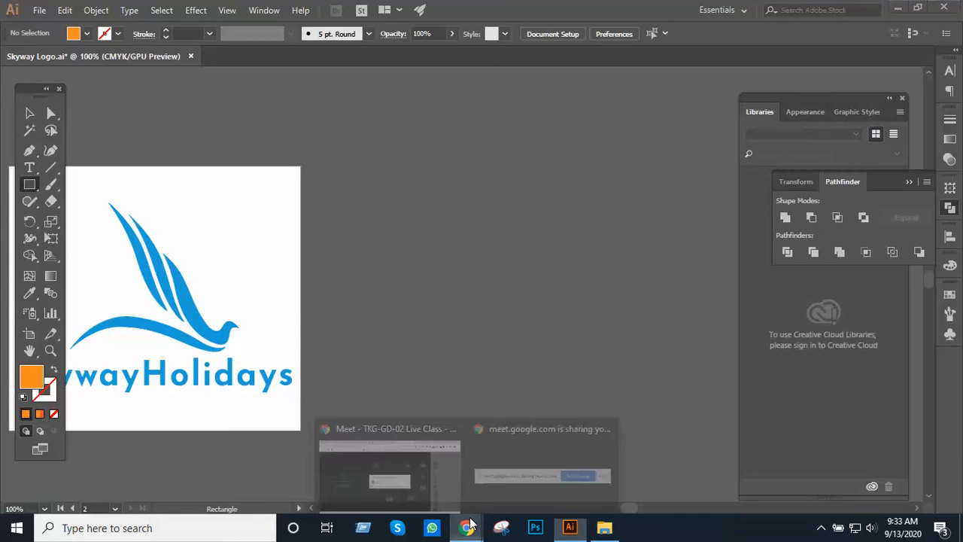
{"action": "left_click", "coordinate": [440, 475]}
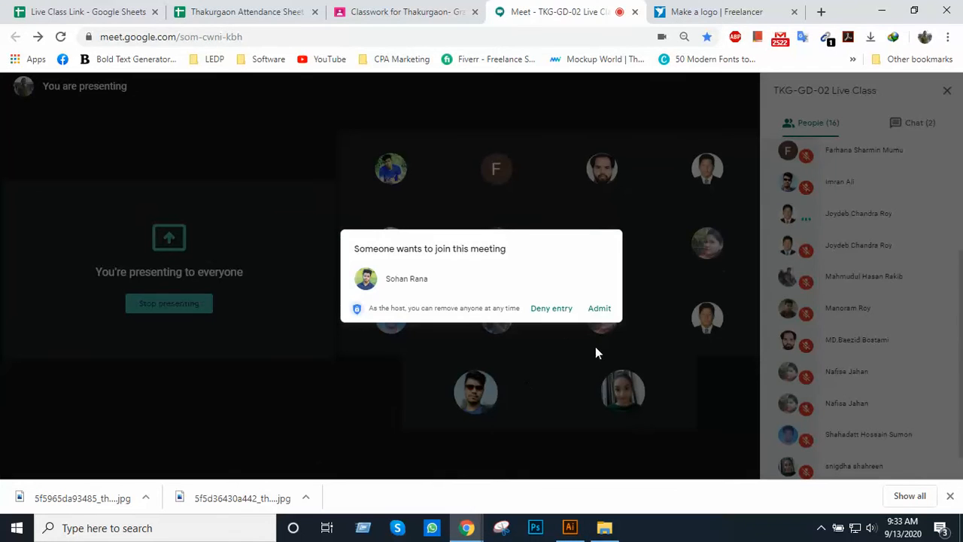
{"action": "left_click", "coordinate": [607, 308]}
{"action": "left_click", "coordinate": [577, 529]}
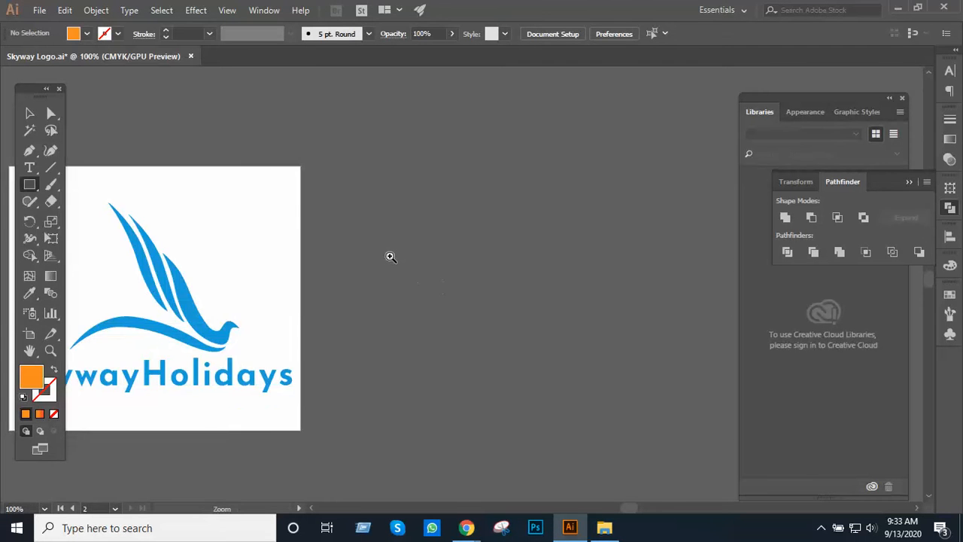
{"action": "scroll", "coordinate": [389, 254], "scroll_direction": "down", "scroll_amount": 1}
{"action": "left_click_drag", "start_coordinate": [423, 293], "coordinate": [311, 224]}
{"action": "scroll", "coordinate": [387, 292], "scroll_direction": "up", "scroll_amount": 1}
{"action": "left_click", "coordinate": [433, 243]}
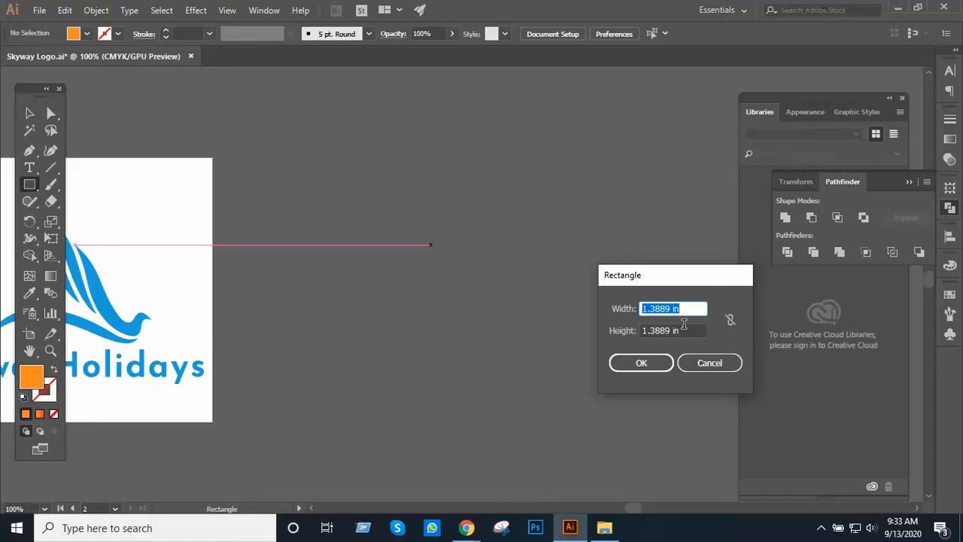
{"action": "left_click", "coordinate": [707, 364]}
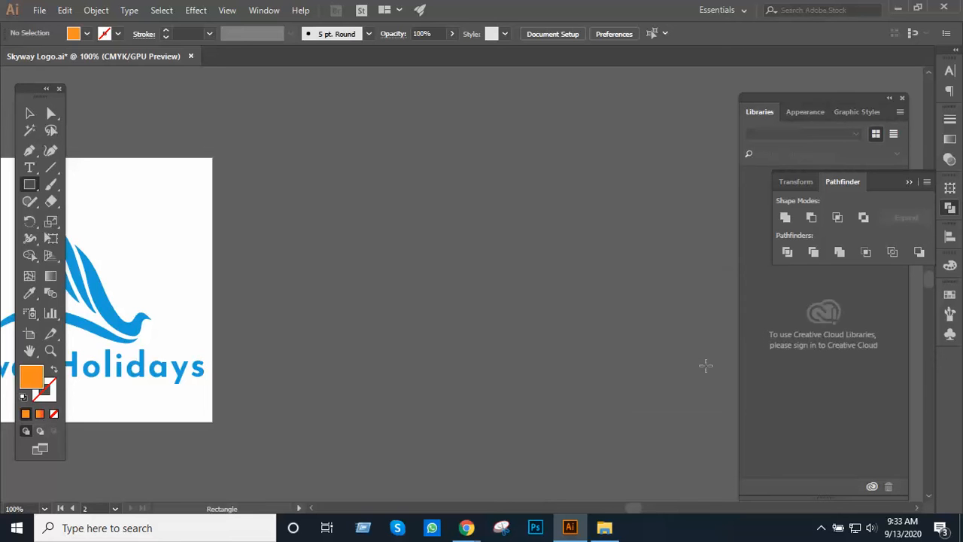
- Show the rulers and set their unit to millimeters
{"action": "key", "text": "ctrl+r"}
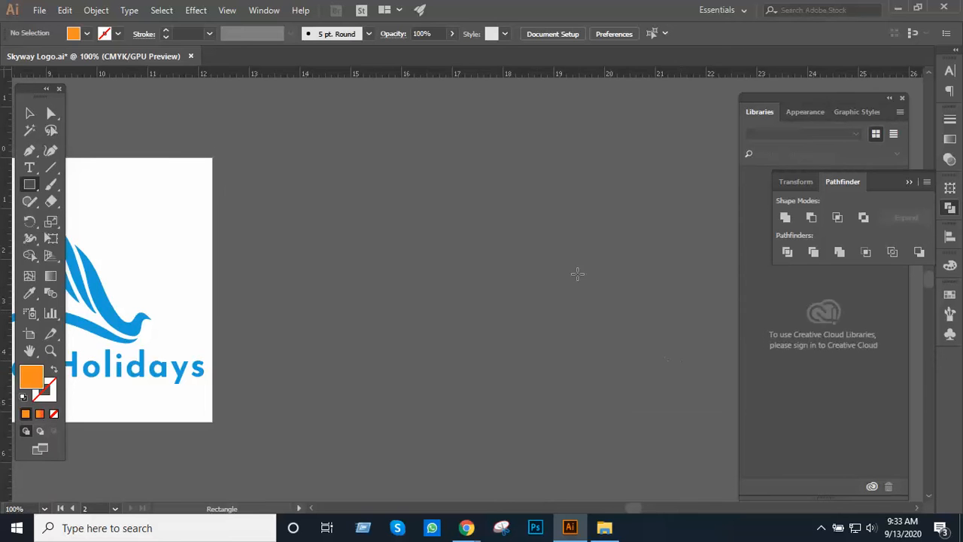
{"action": "right_click", "coordinate": [497, 80]}
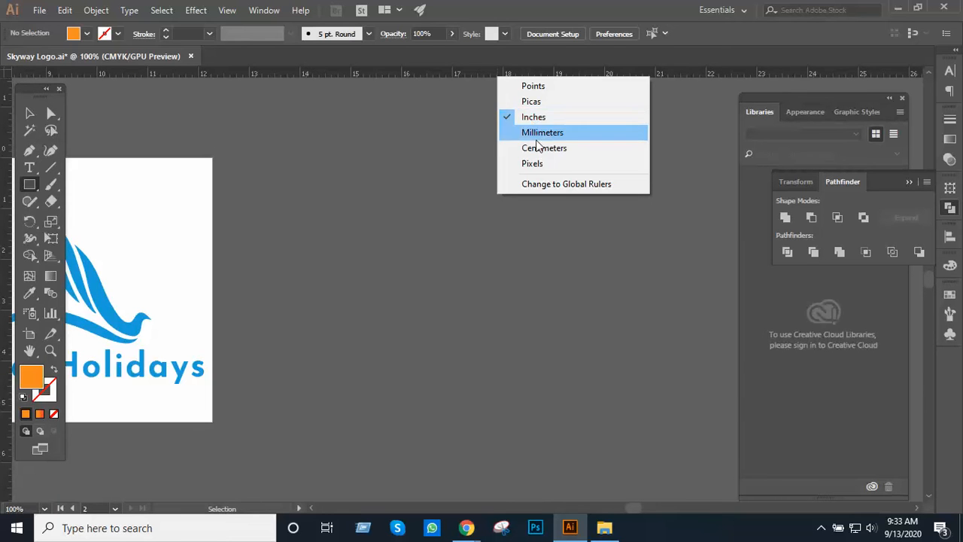
{"action": "left_click", "coordinate": [537, 146]}
- Create a 210 mm wide by 297 mm high rectangle in the empty area beside the blue logo's artboard
{"action": "left_click", "coordinate": [452, 302]}
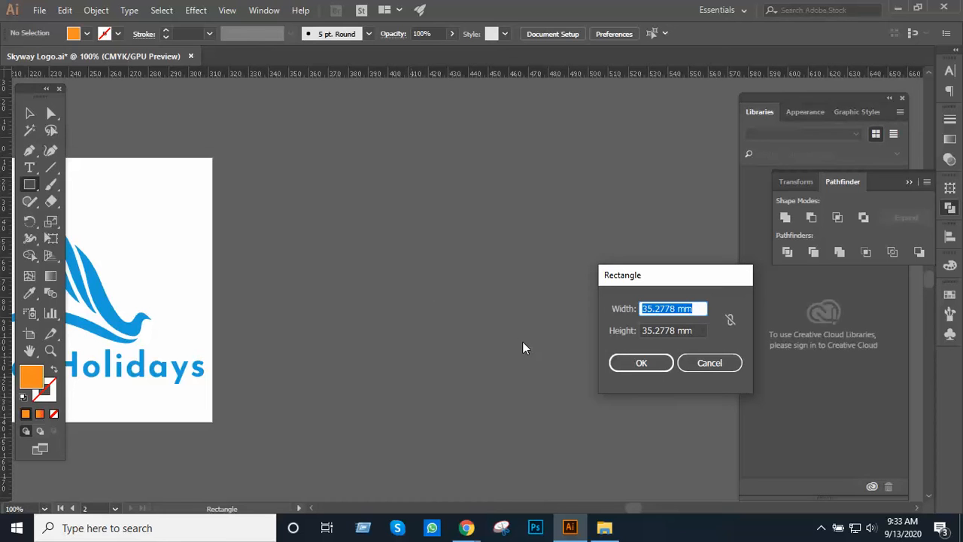
{"action": "type", "text": "21"}
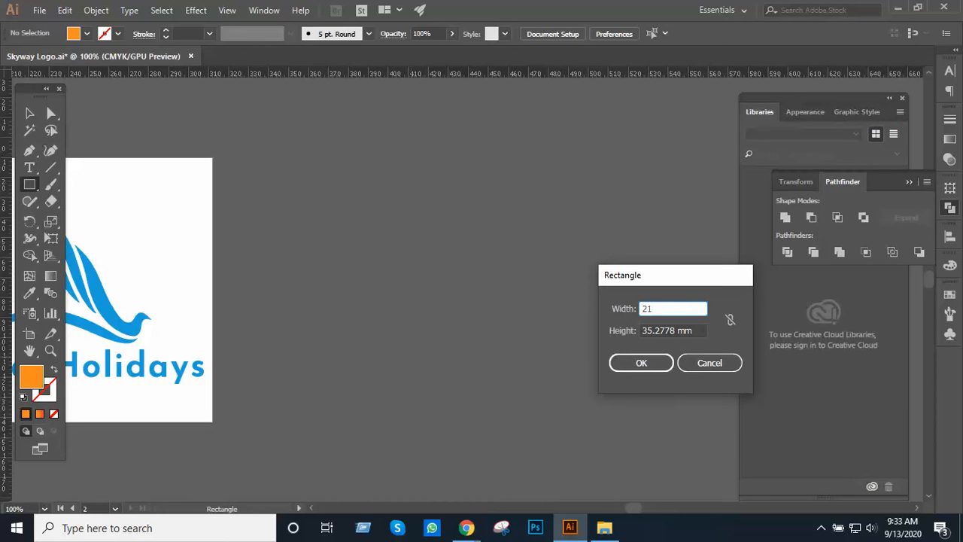
{"action": "type", "text": "0"}
{"action": "key", "text": "Tab"}
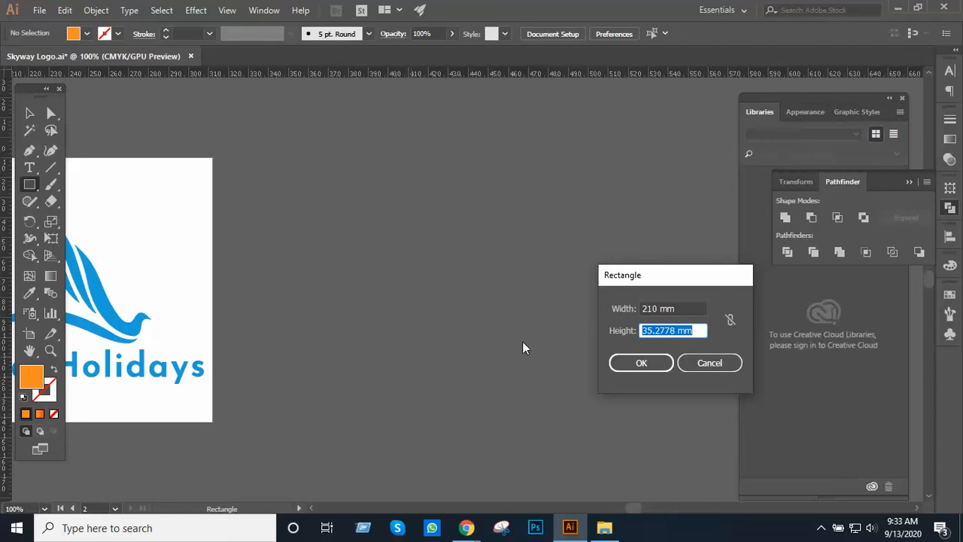
{"action": "type", "text": "2"}
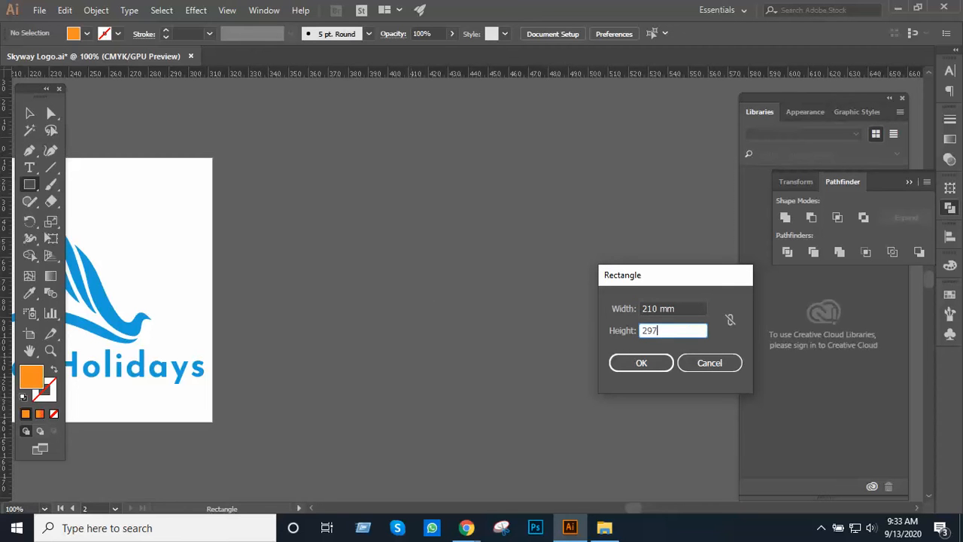
{"action": "type", "text": "97"}
{"action": "key", "text": "Return"}
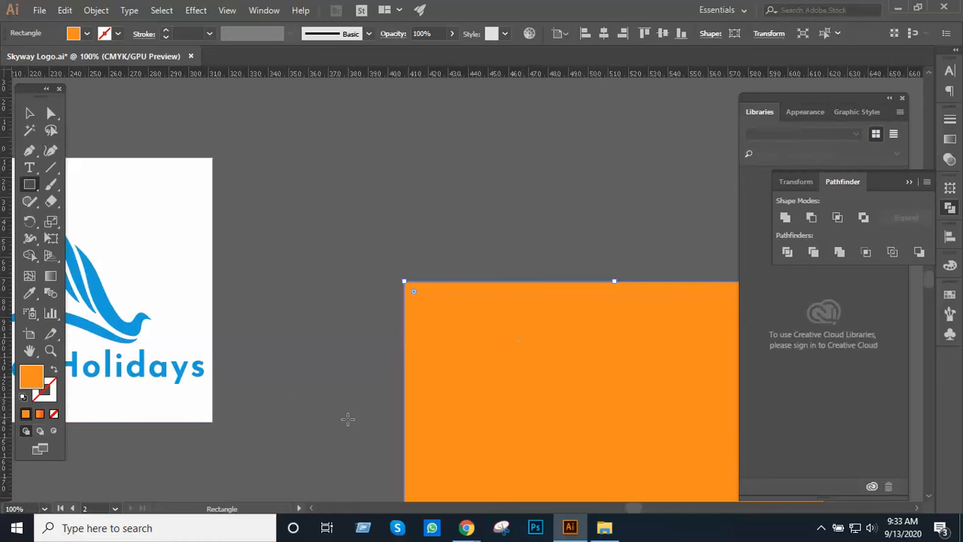
- Move the rectangle beside the blue logo's artboard, aligning their upper edges and leaving a small gap between them
{"action": "left_click", "coordinate": [30, 114]}
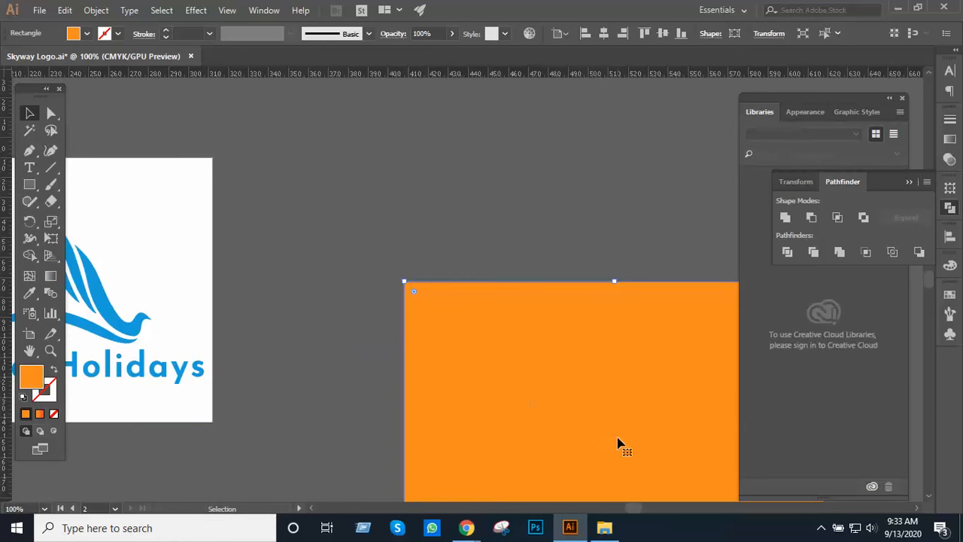
{"action": "left_click_drag", "start_coordinate": [600, 415], "coordinate": [458, 288]}
{"action": "left_click", "coordinate": [616, 327], "text": "ctrl+alt"}
{"action": "left_click", "coordinate": [507, 344], "text": "ctrl+alt"}
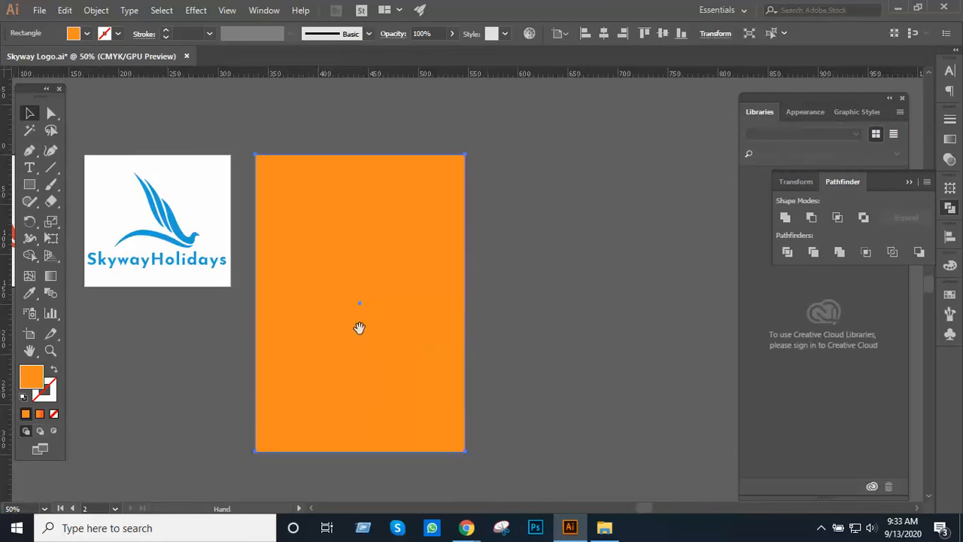
{"action": "left_click_drag", "start_coordinate": [358, 329], "coordinate": [430, 360]}
{"action": "left_click", "coordinate": [345, 305], "text": "ctrl"}
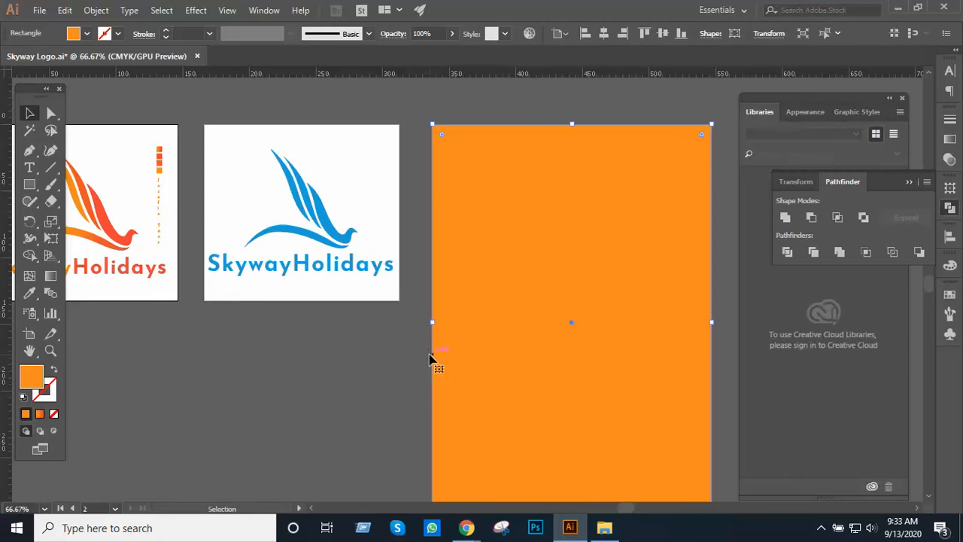
{"action": "key", "text": "shift+Left"}
{"action": "key", "text": "shift+Left"}
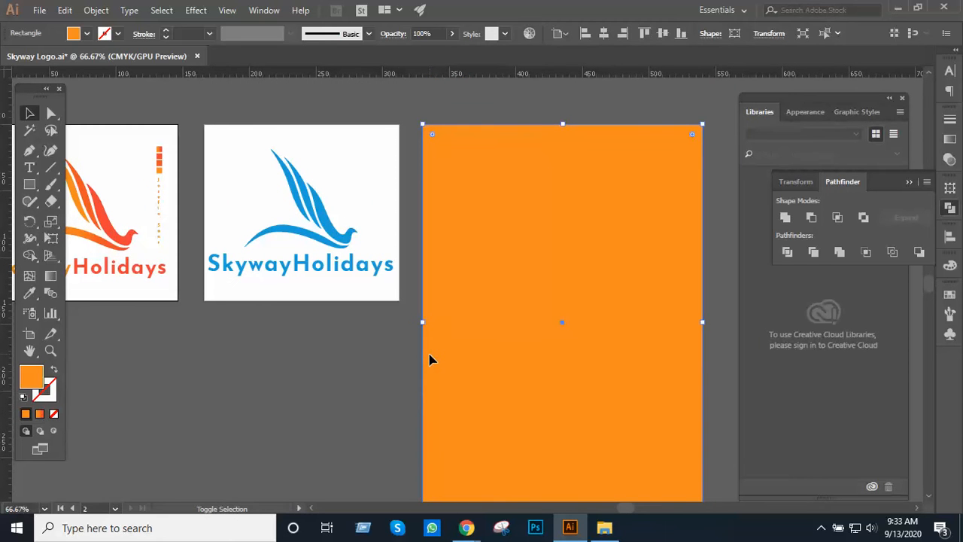
{"action": "key", "text": "shift+Right"}
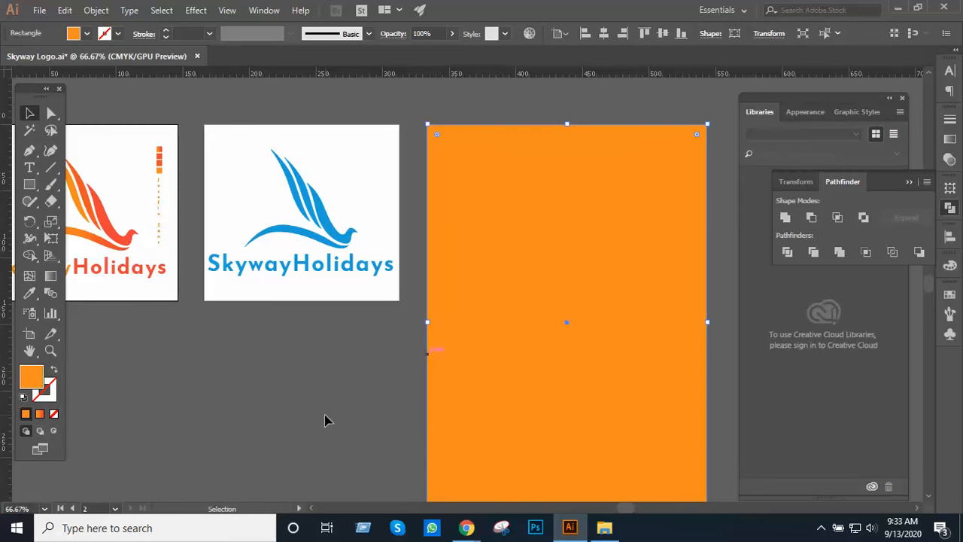
- Change the 210 by 297 mm rectangle's fill to white and deselect it
{"action": "left_click_drag", "start_coordinate": [453, 331], "coordinate": [218, 369]}
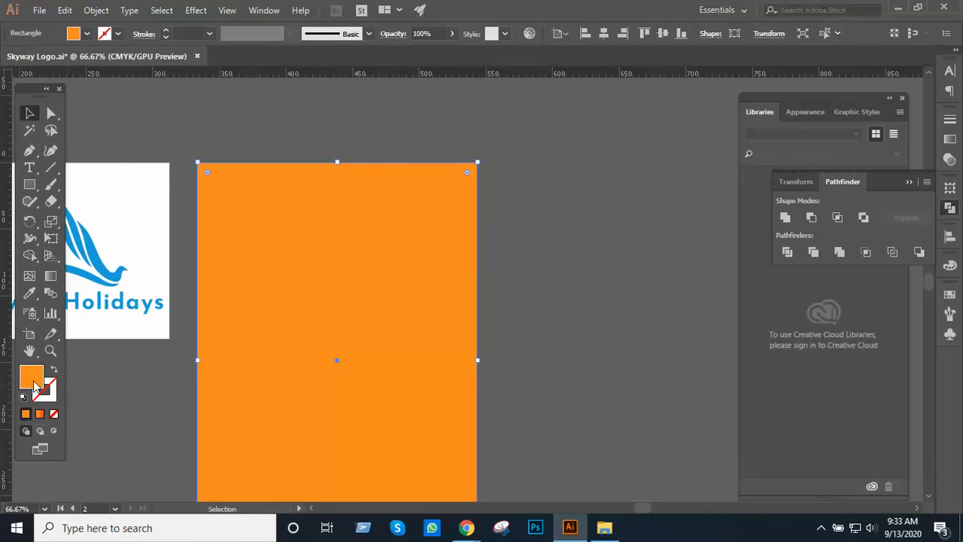
{"action": "double_click", "coordinate": [32, 378]}
{"action": "left_click_drag", "start_coordinate": [583, 297], "coordinate": [542, 241]}
{"action": "left_click", "coordinate": [882, 252]}
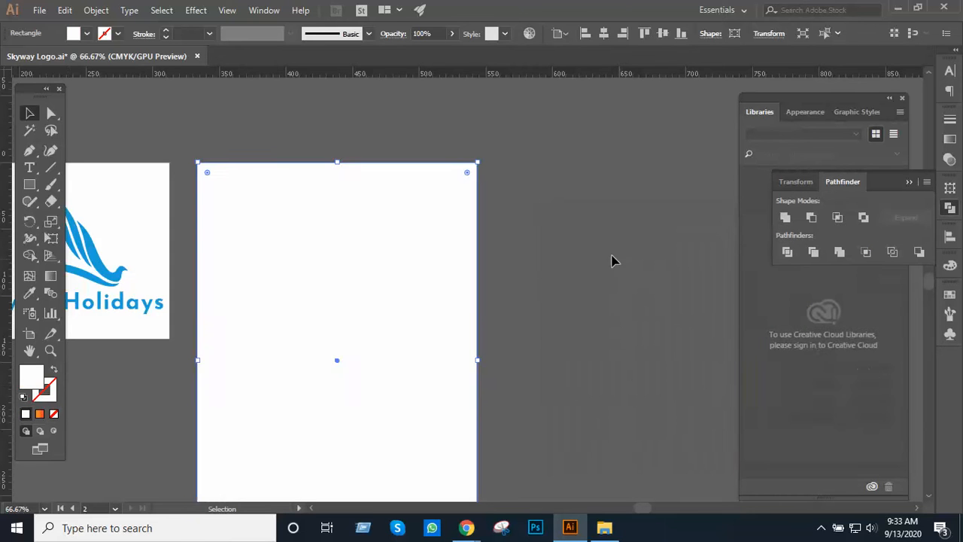
{"action": "left_click", "coordinate": [612, 262]}
- Copy the white rectangle in place and shorten the copy from its lower edge to cover only the sheet's upper half
{"action": "left_click", "coordinate": [378, 263], "text": "ctrl"}
{"action": "left_click", "coordinate": [363, 273], "text": "ctrl"}
{"action": "left_click_drag", "start_coordinate": [389, 253], "coordinate": [365, 333]}
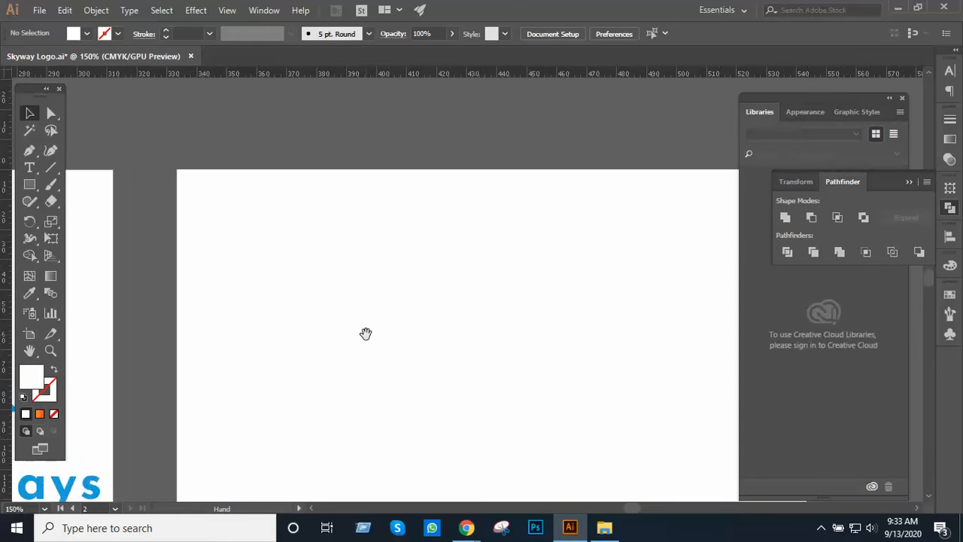
{"action": "left_click_drag", "start_coordinate": [408, 306], "coordinate": [294, 279]}
{"action": "left_click", "coordinate": [328, 261], "text": "ctrl+alt"}
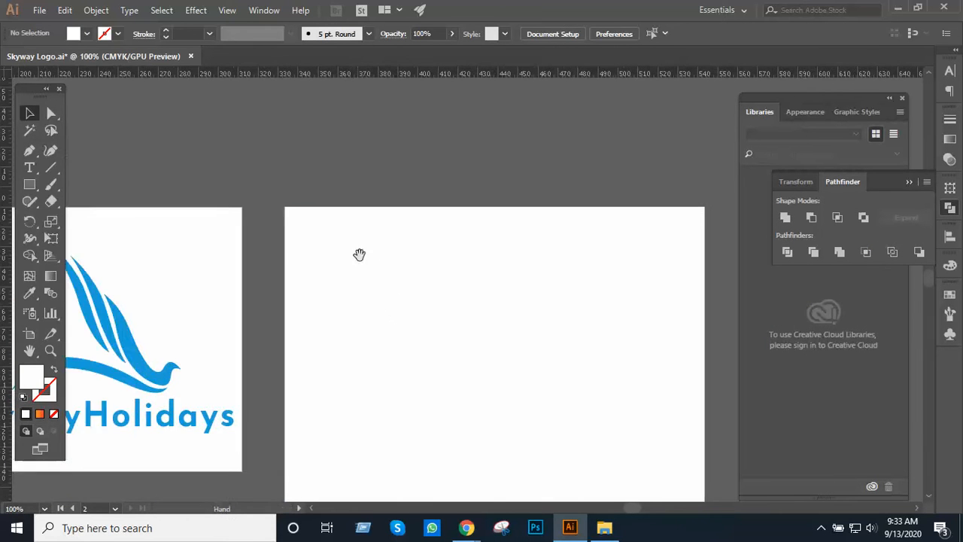
{"action": "left_click_drag", "start_coordinate": [360, 256], "coordinate": [307, 209]}
{"action": "left_click", "coordinate": [391, 259]}
{"action": "key", "text": "a"}
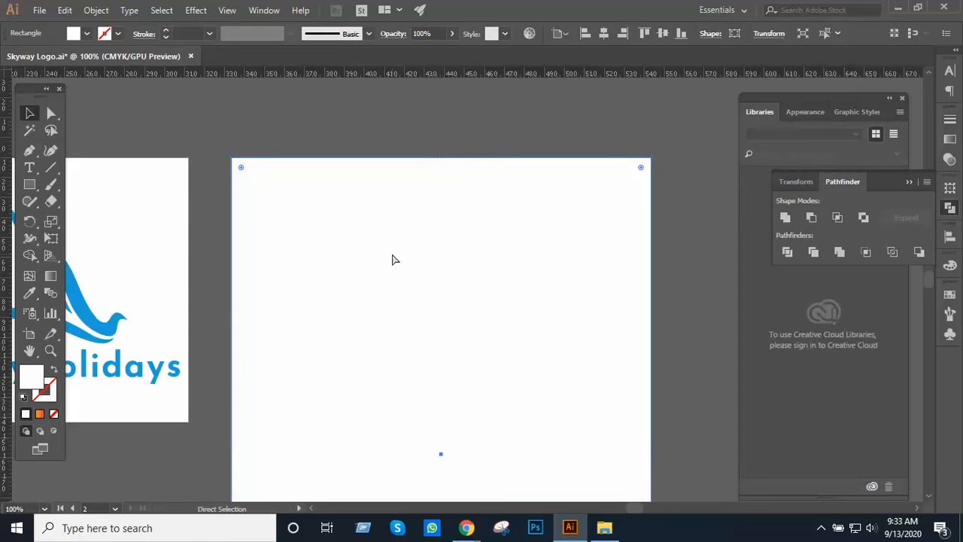
{"action": "left_click", "coordinate": [438, 290], "text": "ctrl+alt"}
{"action": "left_click_drag", "start_coordinate": [449, 272], "coordinate": [449, 211]}
{"action": "left_click_drag", "start_coordinate": [464, 304], "coordinate": [459, 242]}
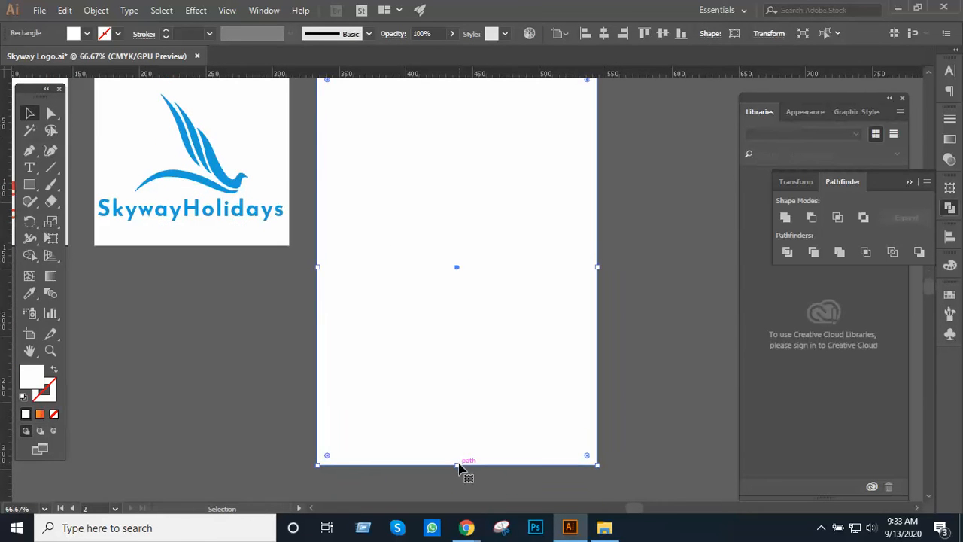
{"action": "left_click_drag", "start_coordinate": [460, 465], "coordinate": [475, 279]}
{"action": "left_click_drag", "start_coordinate": [475, 261], "coordinate": [495, 269]}
{"action": "left_click", "coordinate": [478, 237], "text": "ctrl"}
{"action": "left_click", "coordinate": [464, 335], "text": "ctrl+alt"}
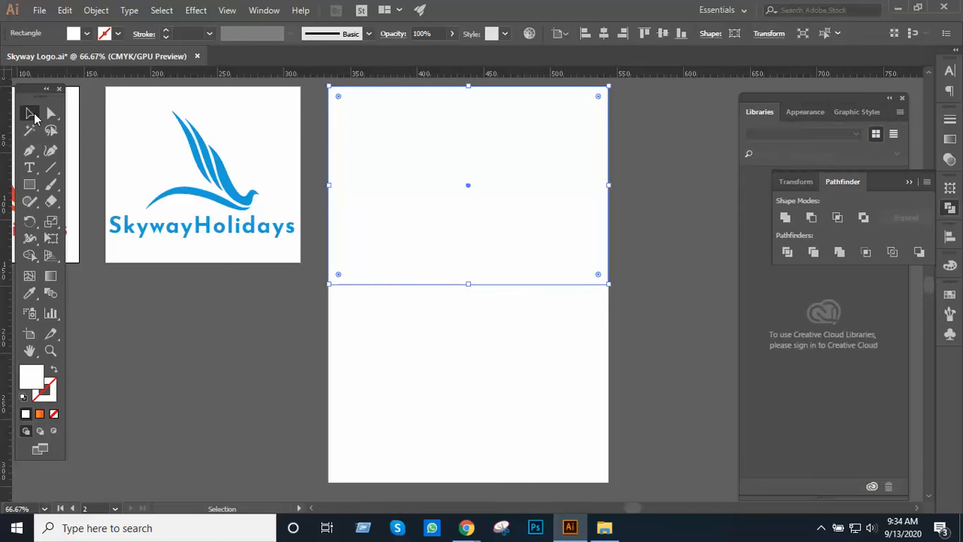
- Fill the rectangle covering the sheet's upper half with a light peach colour and deselect it
{"action": "left_click", "coordinate": [152, 284]}
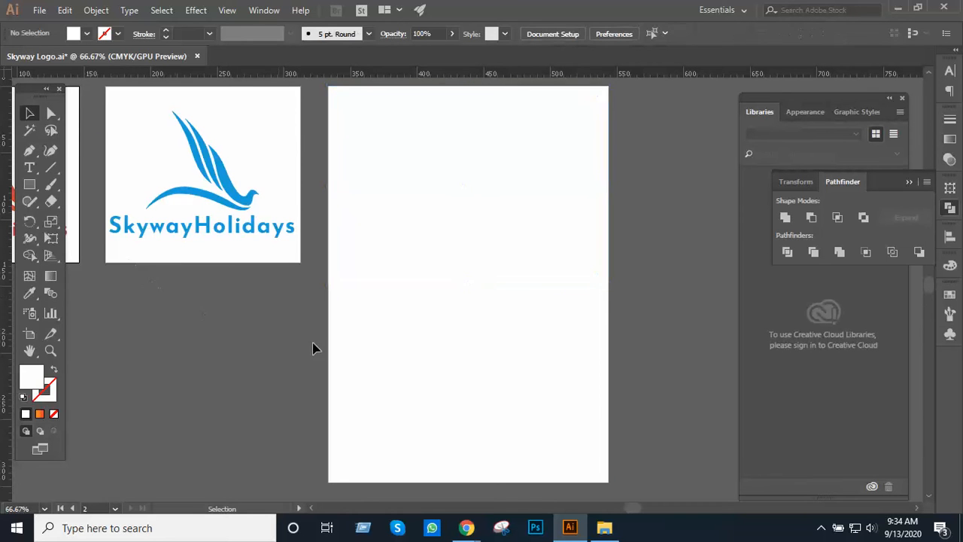
{"action": "left_click", "coordinate": [430, 394]}
{"action": "left_click", "coordinate": [470, 243]}
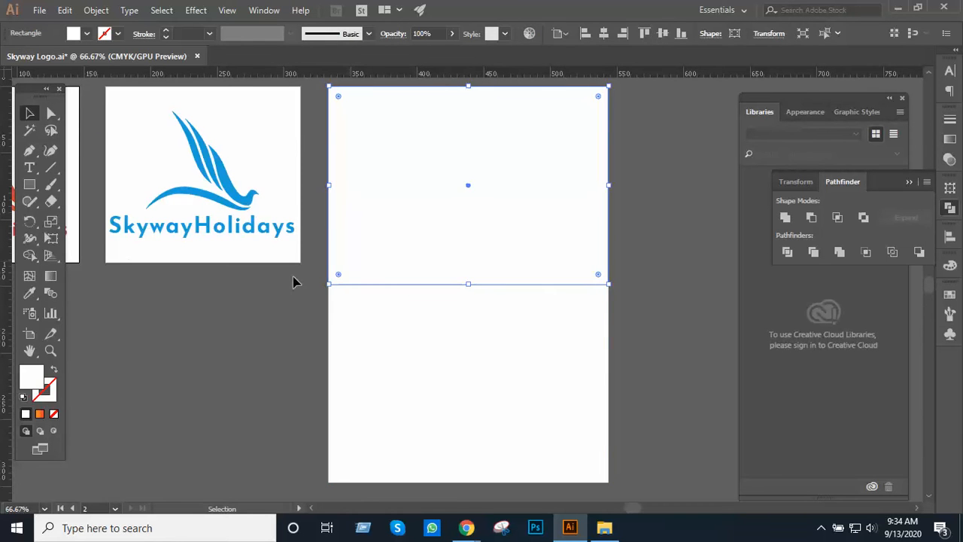
{"action": "double_click", "coordinate": [33, 380]}
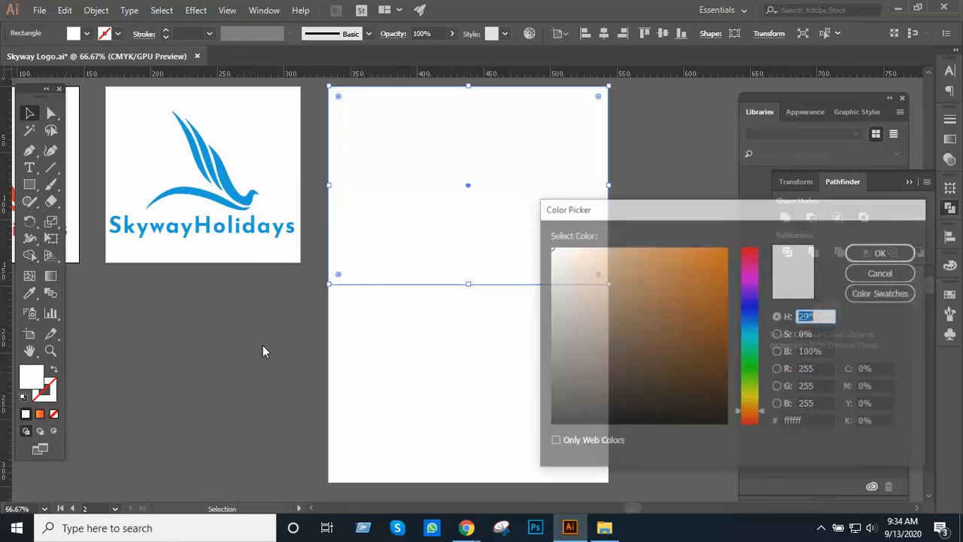
{"action": "left_click", "coordinate": [596, 250]}
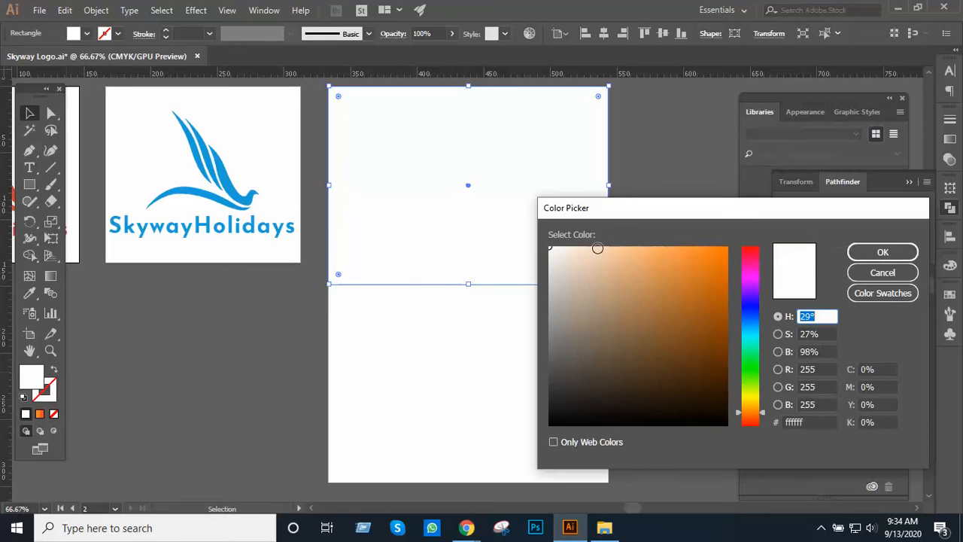
{"action": "left_click", "coordinate": [882, 251]}
{"action": "left_click", "coordinate": [629, 270]}
- Duplicate the peach rectangle straight down to cover the lower half of the white sheet
{"action": "left_click_drag", "start_coordinate": [629, 271], "coordinate": [567, 262]}
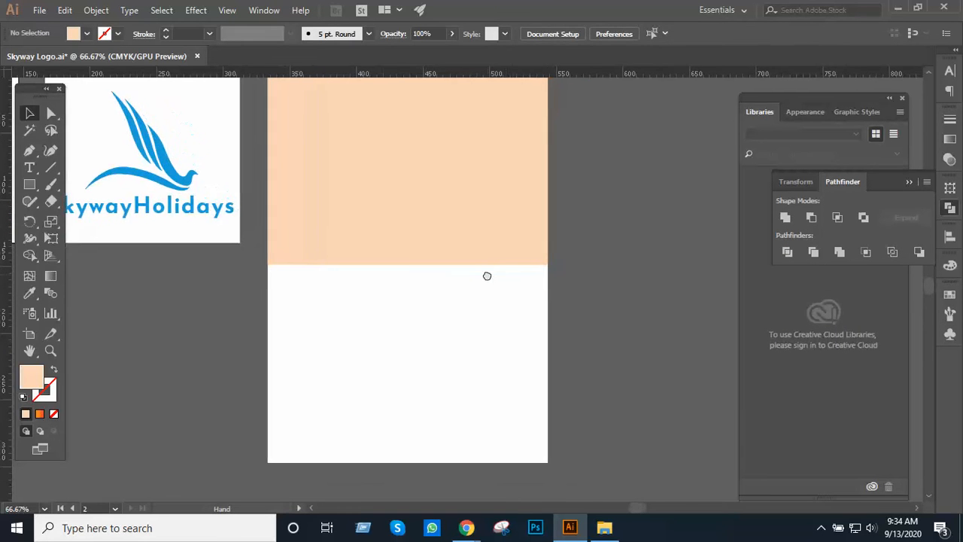
{"action": "left_click", "coordinate": [397, 363]}
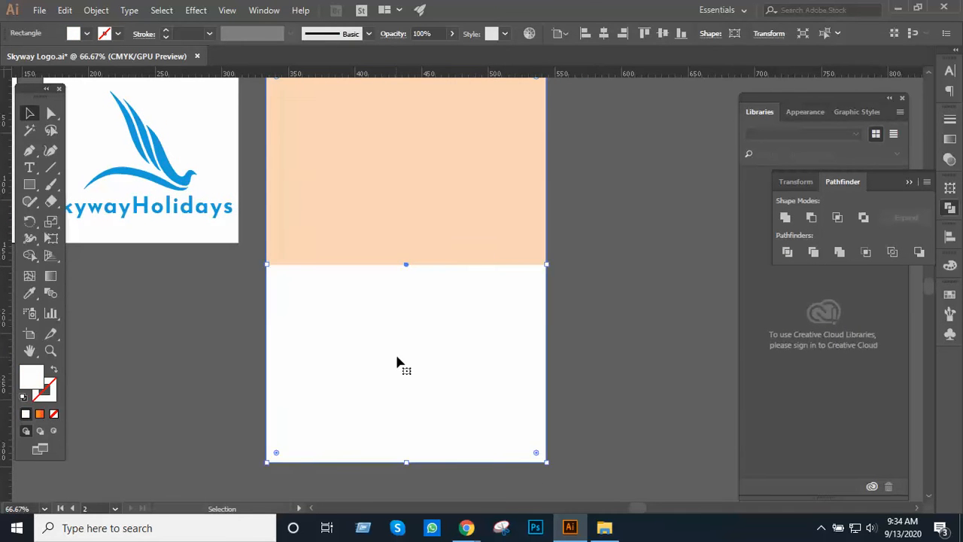
{"action": "key", "text": "space"}
{"action": "mouse_move", "coordinate": [425, 335]}
{"action": "left_mouse_down"}
{"action": "mouse_move", "coordinate": [428, 363]}
{"action": "mouse_move", "coordinate": [440, 316]}
{"action": "mouse_move", "coordinate": [432, 347]}
{"action": "left_mouse_up"}
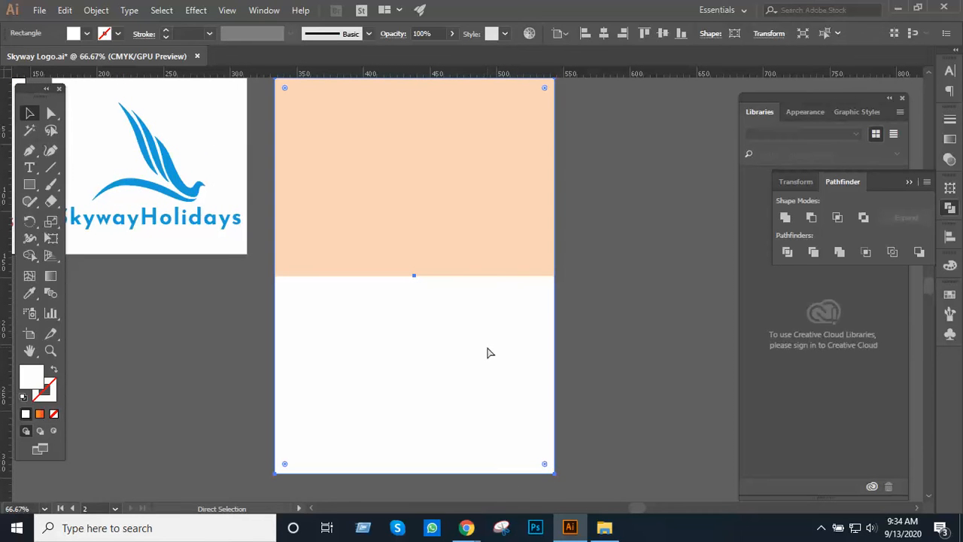
{"action": "left_click", "coordinate": [513, 316], "text": "ctrl+alt"}
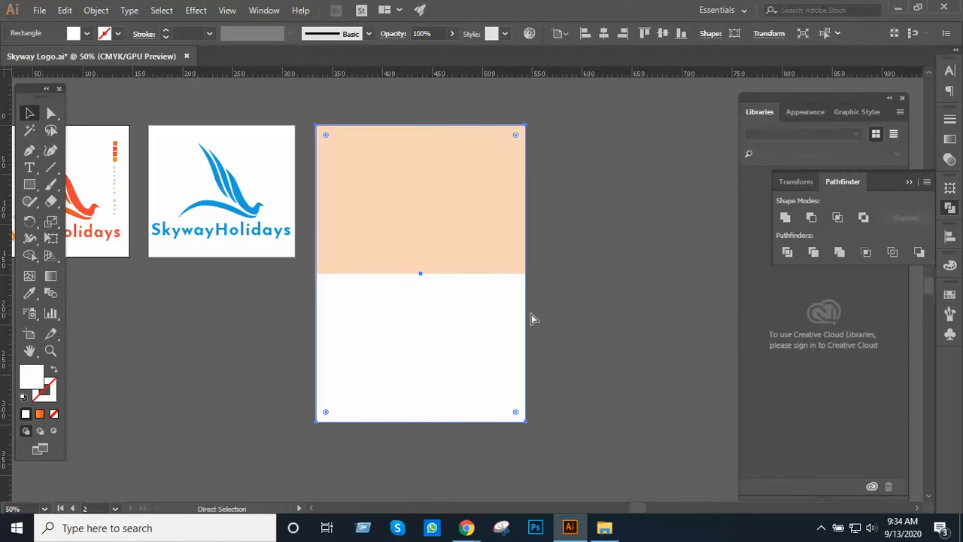
{"action": "left_click", "coordinate": [571, 313]}
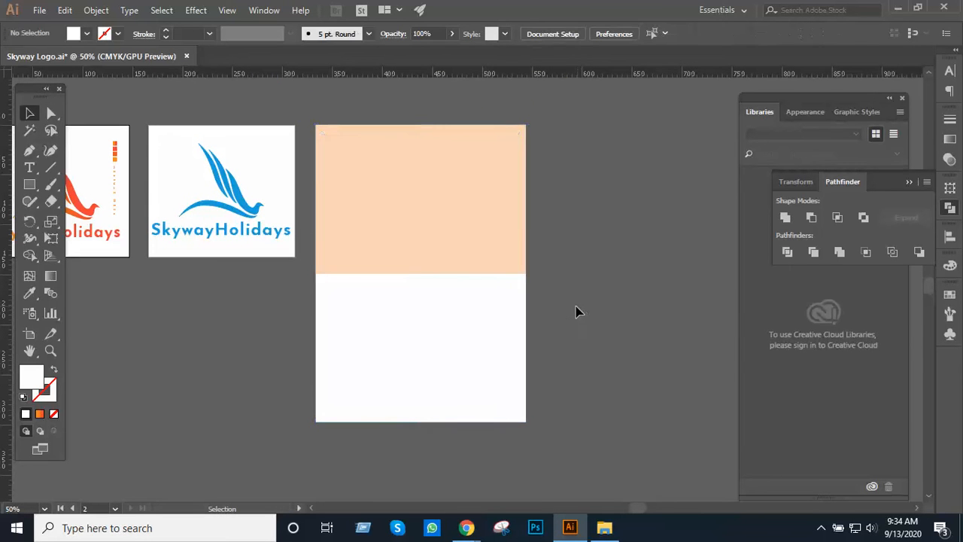
{"action": "left_click_drag", "start_coordinate": [474, 232], "coordinate": [454, 377]}
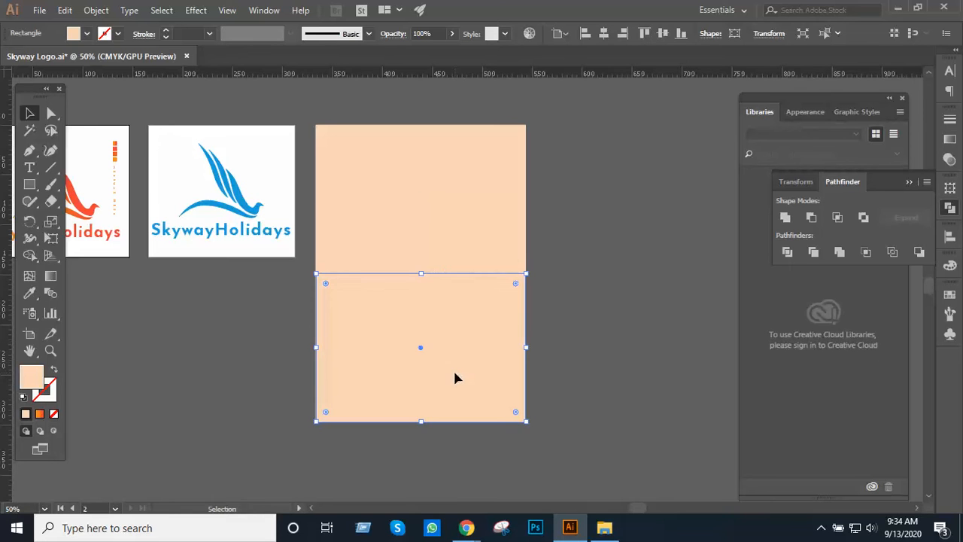
- Narrow the lower peach rectangle from its right edge to half the sheet's width, then deselect it
{"action": "left_click", "coordinate": [519, 340], "text": "ctrl"}
{"action": "left_click_drag", "start_coordinate": [385, 227], "coordinate": [518, 312]}
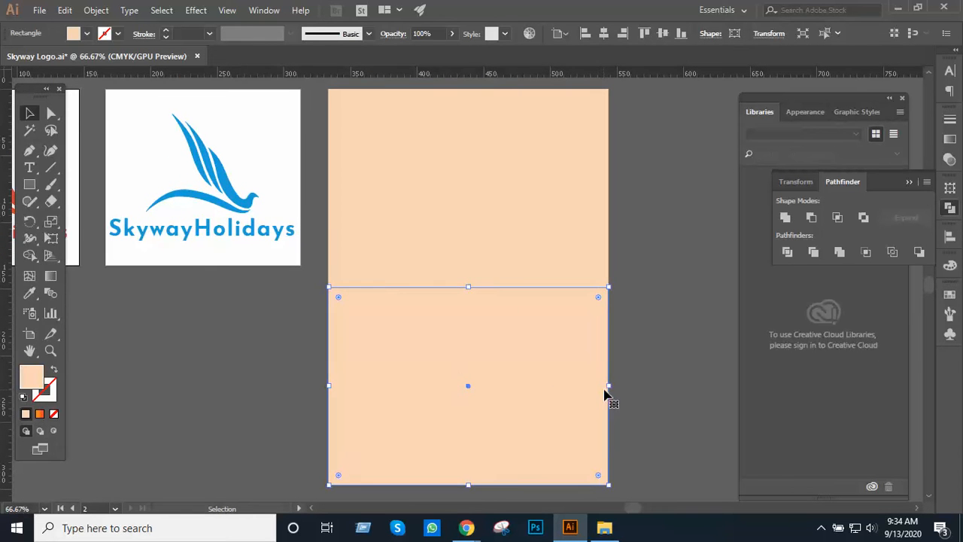
{"action": "left_click_drag", "start_coordinate": [610, 385], "coordinate": [468, 388]}
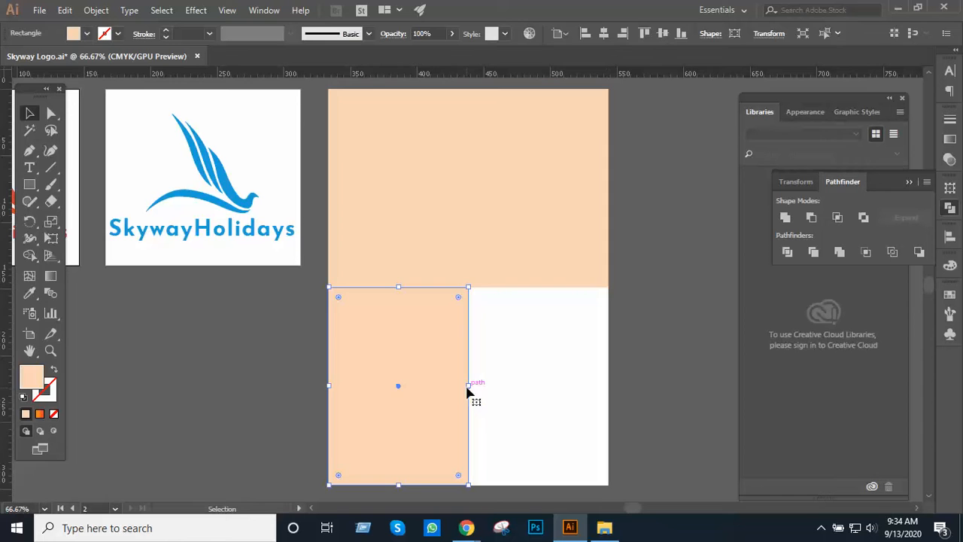
{"action": "left_click", "coordinate": [643, 374]}
- Fill the lower-left quarter rectangle with grey bcb8b5 and deselect it
{"action": "left_click_drag", "start_coordinate": [557, 362], "coordinate": [494, 332]}
{"action": "left_click", "coordinate": [380, 362]}
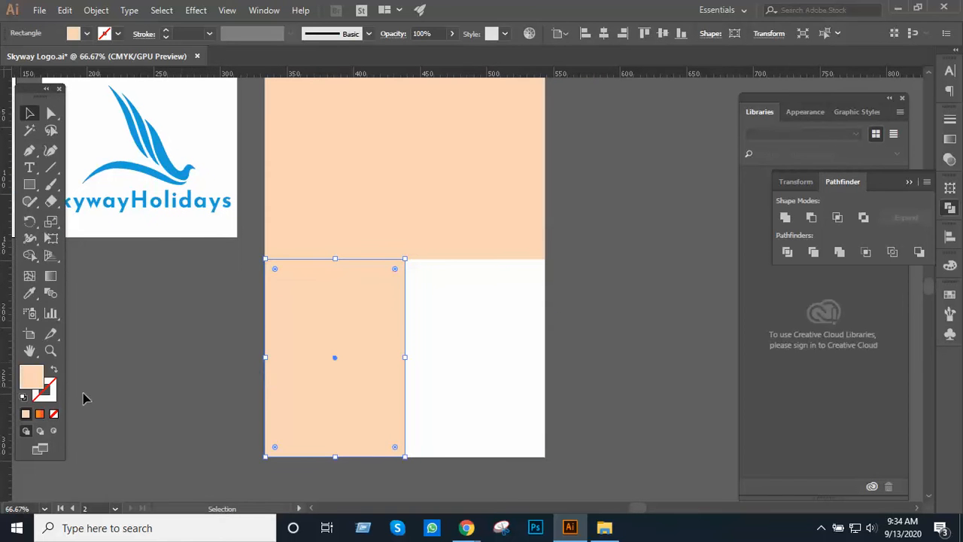
{"action": "double_click", "coordinate": [39, 385]}
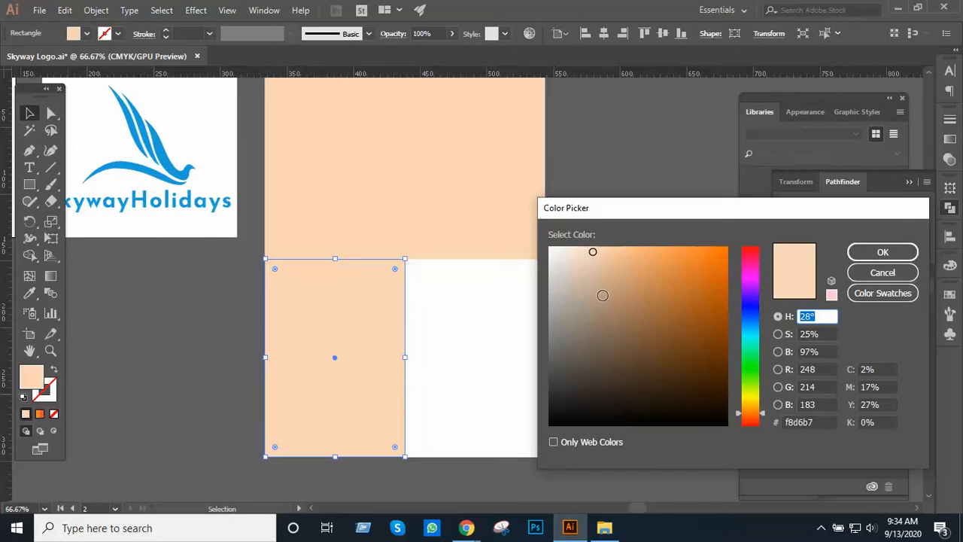
{"action": "left_click", "coordinate": [556, 297]}
{"action": "left_click", "coordinate": [881, 253]}
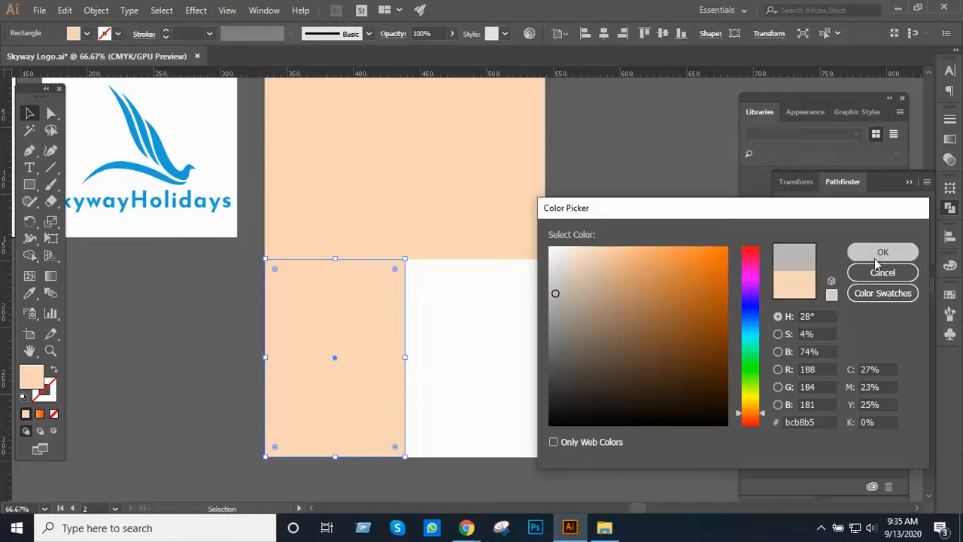
{"action": "left_click", "coordinate": [674, 297]}
- Duplicate the grey quarter rectangle to the right to fill the sheet's remaining white area
{"action": "left_click_drag", "start_coordinate": [361, 374], "coordinate": [547, 351]}
{"action": "left_click", "coordinate": [576, 355]}
{"action": "left_click", "coordinate": [505, 347], "text": "ctrl"}
- Fill the lower-right grey quarter rectangle with red, C 0, M 100, Y 100, and deselect it
{"action": "left_click", "coordinate": [503, 334]}
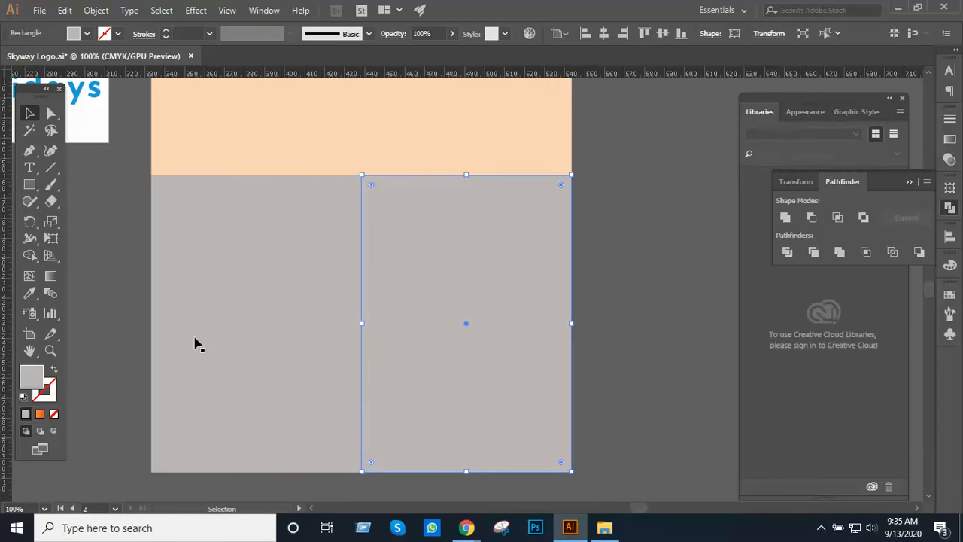
{"action": "double_click", "coordinate": [39, 382]}
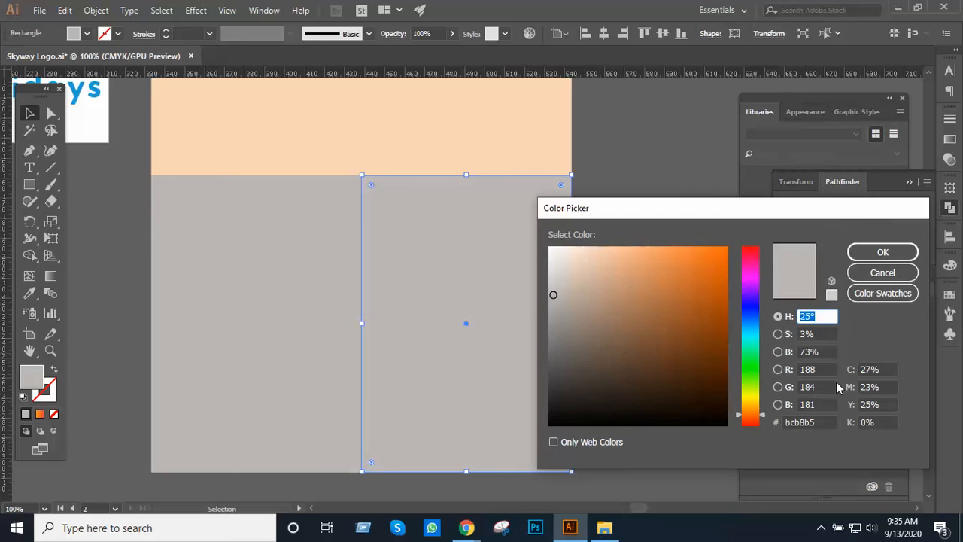
{"action": "left_click", "coordinate": [888, 368]}
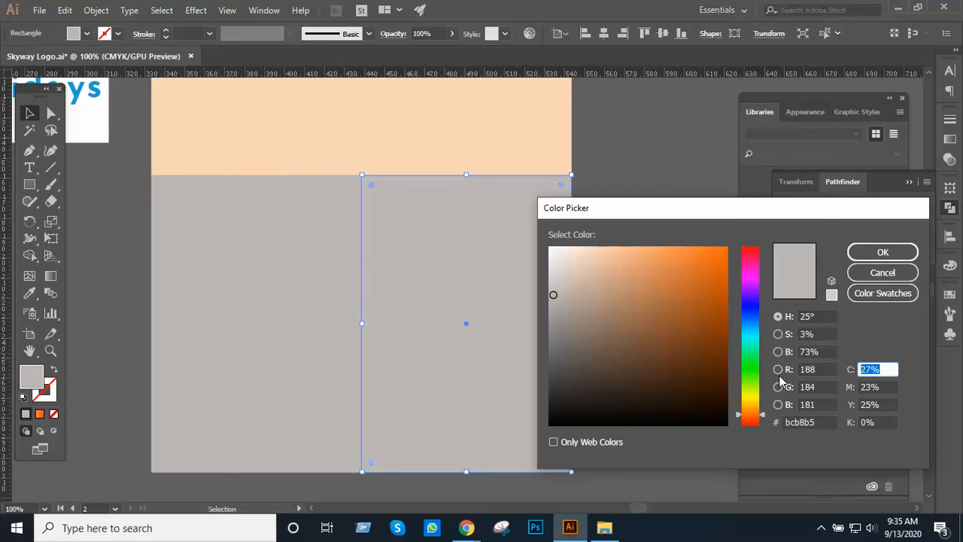
{"action": "type", "text": "0"}
{"action": "key", "text": "Tab"}
{"action": "type", "text": "1"}
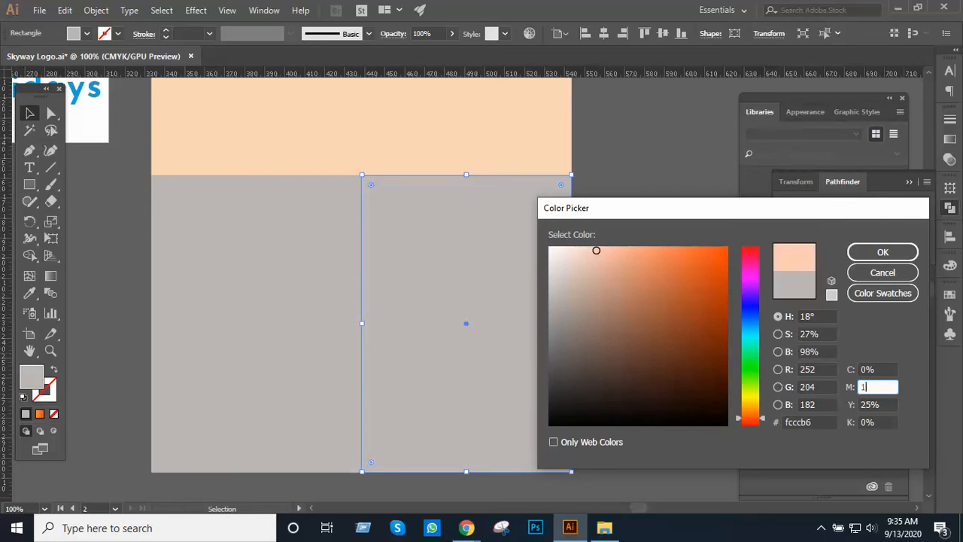
{"action": "type", "text": "00"}
{"action": "key", "text": "Tab"}
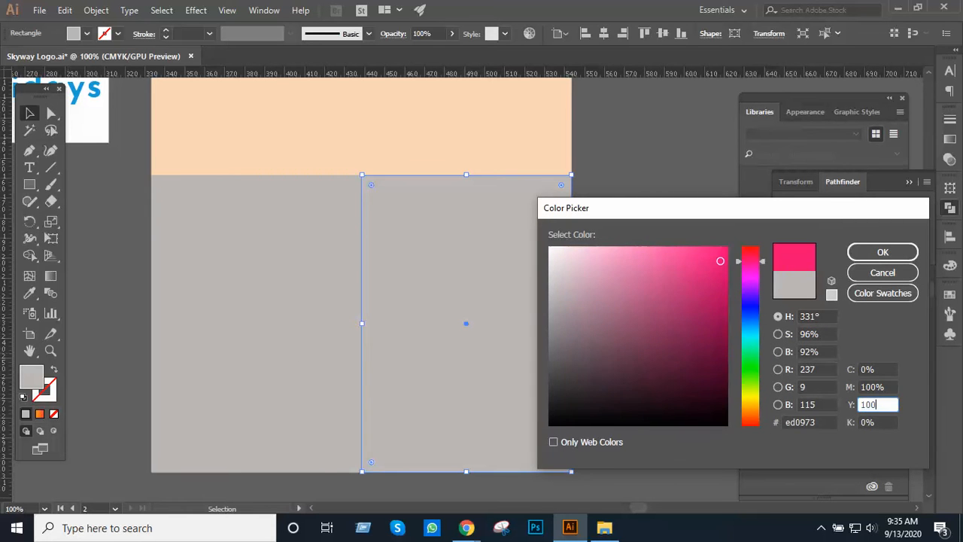
{"action": "key", "text": "Return"}
{"action": "left_click", "coordinate": [628, 400]}
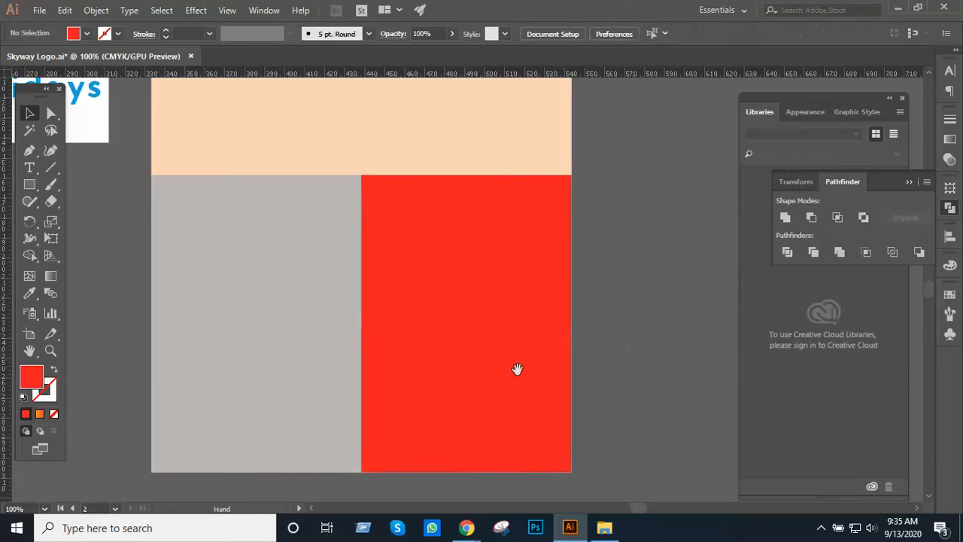
- Fill the lower-left grey quarter rectangle with black, C 100, M 0, Y 0, K 100, and deselect it
{"action": "left_click_drag", "start_coordinate": [481, 334], "coordinate": [537, 433]}
{"action": "left_click_drag", "start_coordinate": [410, 383], "coordinate": [430, 352]}
{"action": "left_click", "coordinate": [388, 385]}
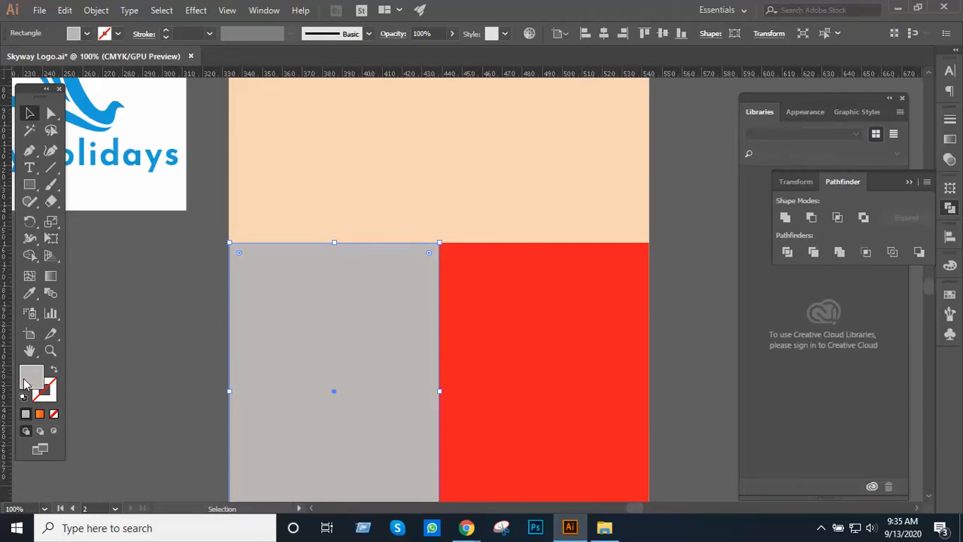
{"action": "double_click", "coordinate": [24, 383]}
{"action": "left_click", "coordinate": [880, 369]}
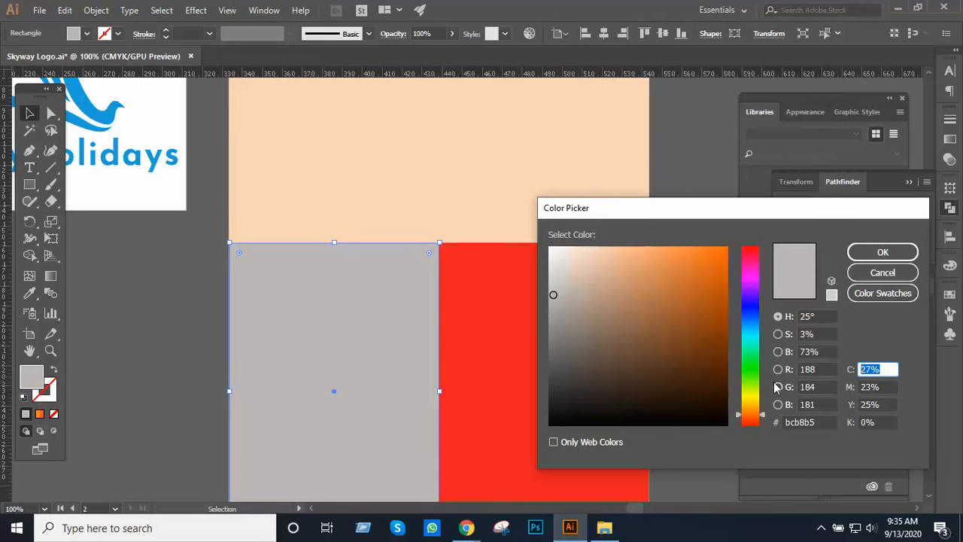
{"action": "type", "text": "100"}
{"action": "key", "text": "Tab"}
{"action": "type", "text": "0"}
{"action": "key", "text": "Tab"}
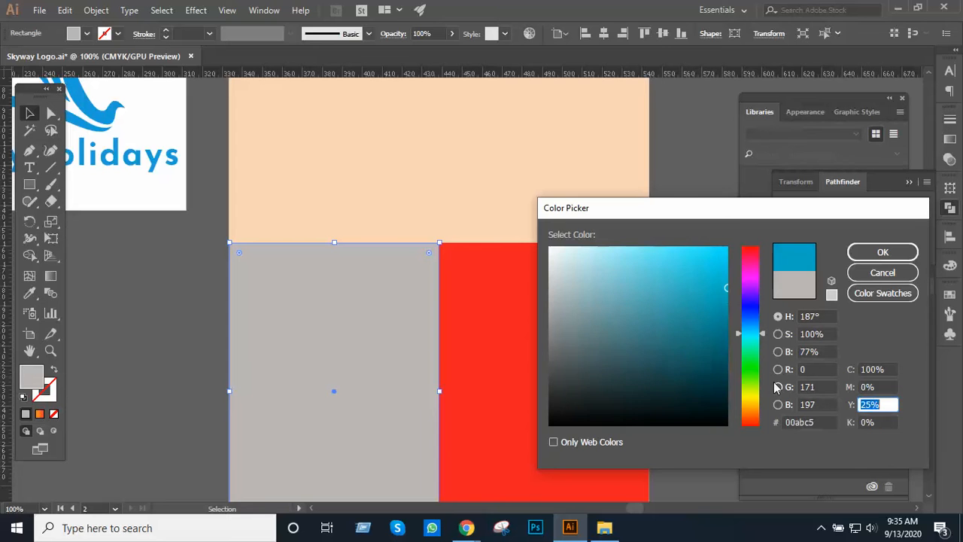
{"action": "type", "text": "0"}
{"action": "key", "text": "Tab"}
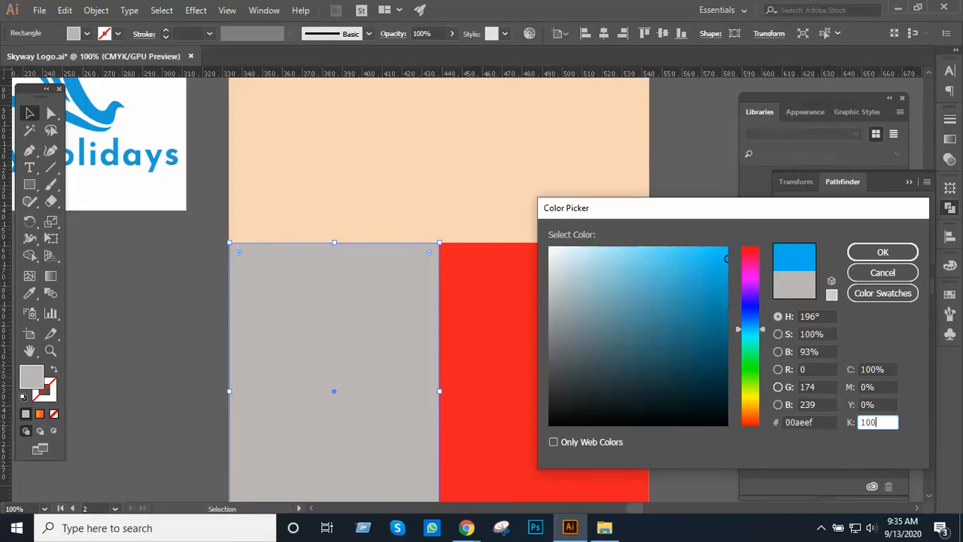
{"action": "key", "text": "Return"}
{"action": "left_click", "coordinate": [692, 415]}
- Fill the peach upper half rectangle with white ffffff and deselect it
{"action": "scroll", "coordinate": [582, 414], "scroll_direction": "up", "scroll_amount": 6}
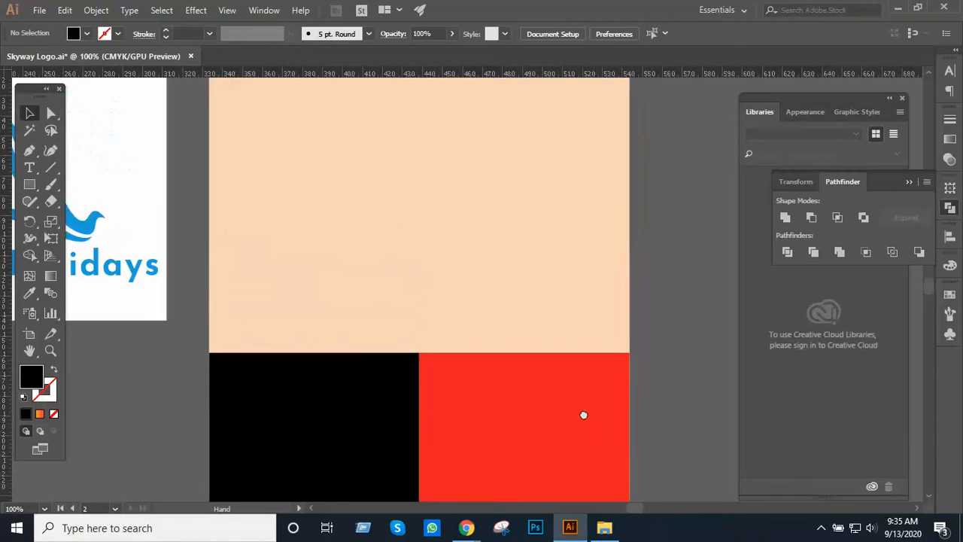
{"action": "left_click", "coordinate": [485, 332]}
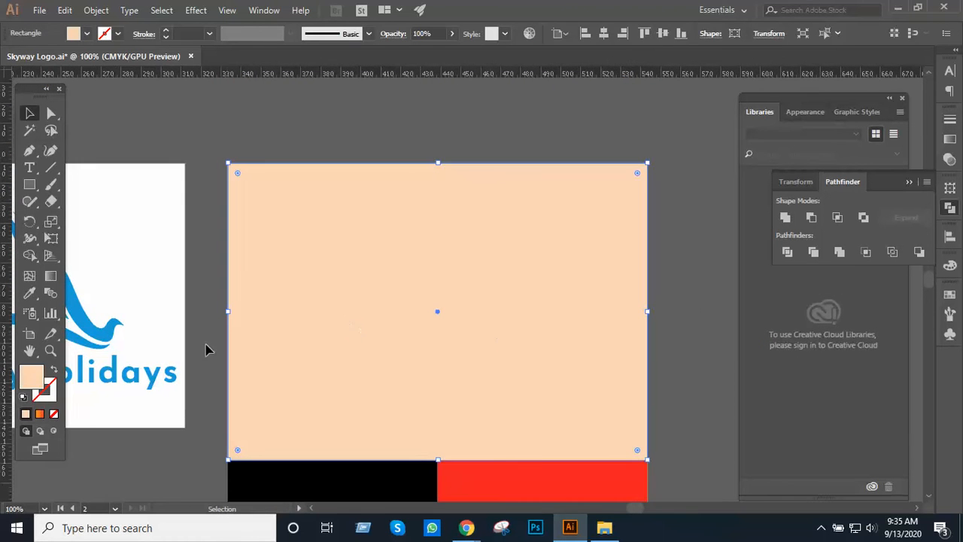
{"action": "double_click", "coordinate": [41, 384]}
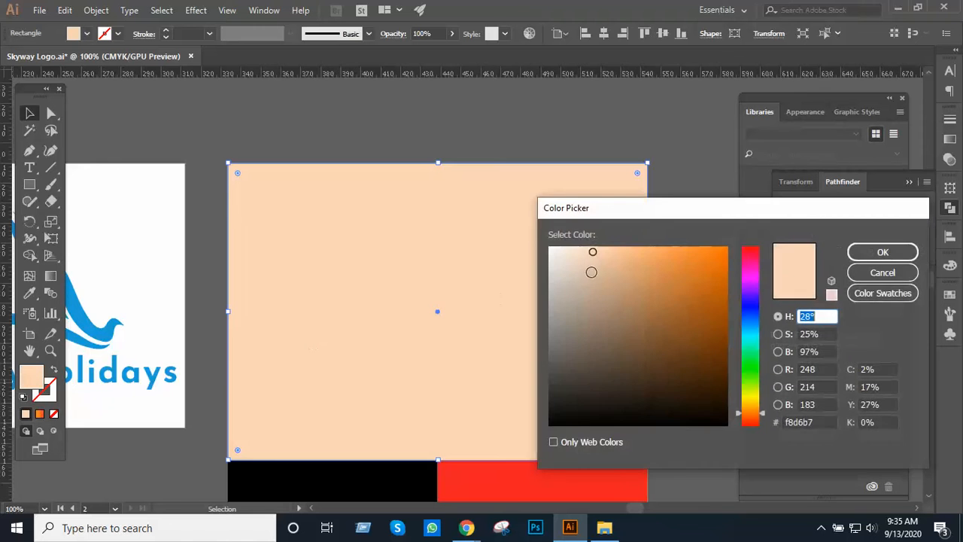
{"action": "left_click_drag", "start_coordinate": [570, 259], "coordinate": [526, 238]}
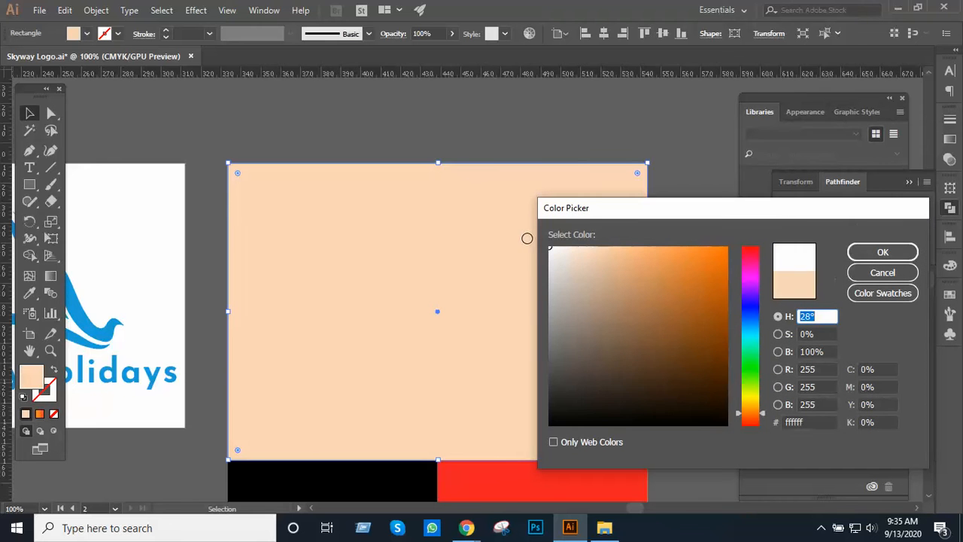
{"action": "left_click", "coordinate": [882, 252]}
{"action": "left_click", "coordinate": [664, 245]}
{"action": "left_click", "coordinate": [504, 213], "text": "ctrl+alt"}
{"action": "left_click_drag", "start_coordinate": [506, 219], "coordinate": [522, 166]}
{"action": "left_click_drag", "start_coordinate": [511, 236], "coordinate": [523, 174]}
{"action": "left_click_drag", "start_coordinate": [550, 253], "coordinate": [542, 217]}
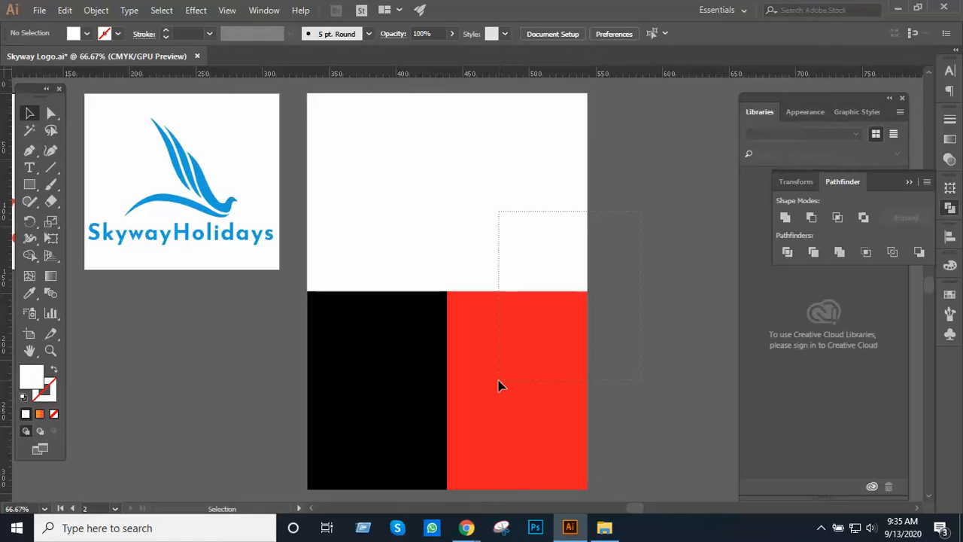
{"action": "left_click_drag", "start_coordinate": [500, 385], "coordinate": [499, 387]}
{"action": "left_click_drag", "start_coordinate": [640, 239], "coordinate": [340, 430]}
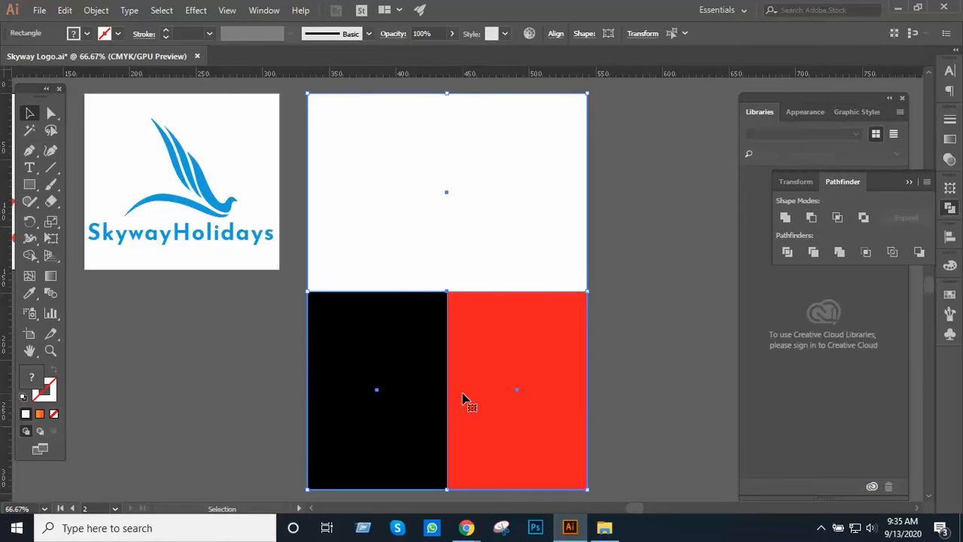
{"action": "left_click", "coordinate": [653, 312]}
- Duplicate the blue SkywayHolidays logo onto the white upper half of the sheet and bring the copy to the front
{"action": "left_click", "coordinate": [476, 243], "text": "ctrl"}
{"action": "left_click_drag", "start_coordinate": [474, 239], "coordinate": [551, 348]}
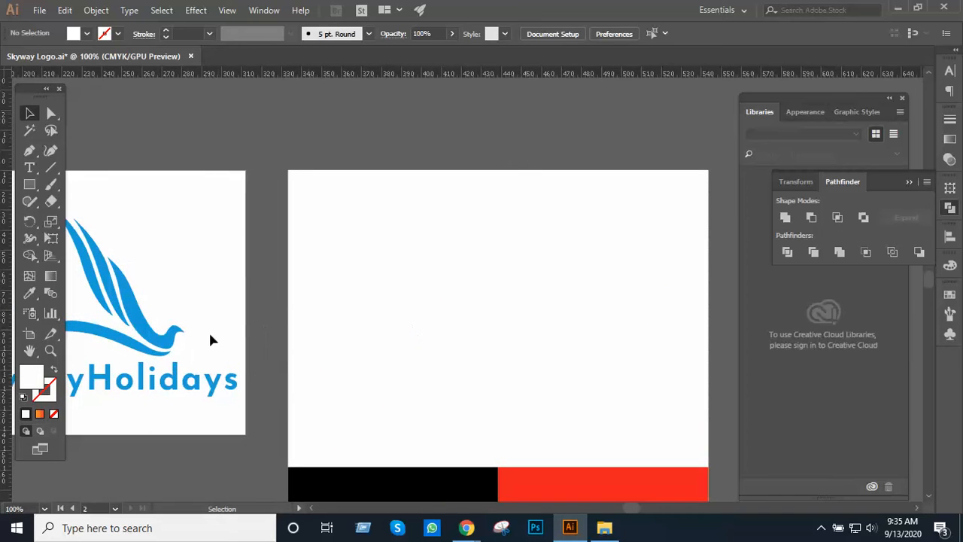
{"action": "left_click_drag", "start_coordinate": [161, 338], "coordinate": [550, 343]}
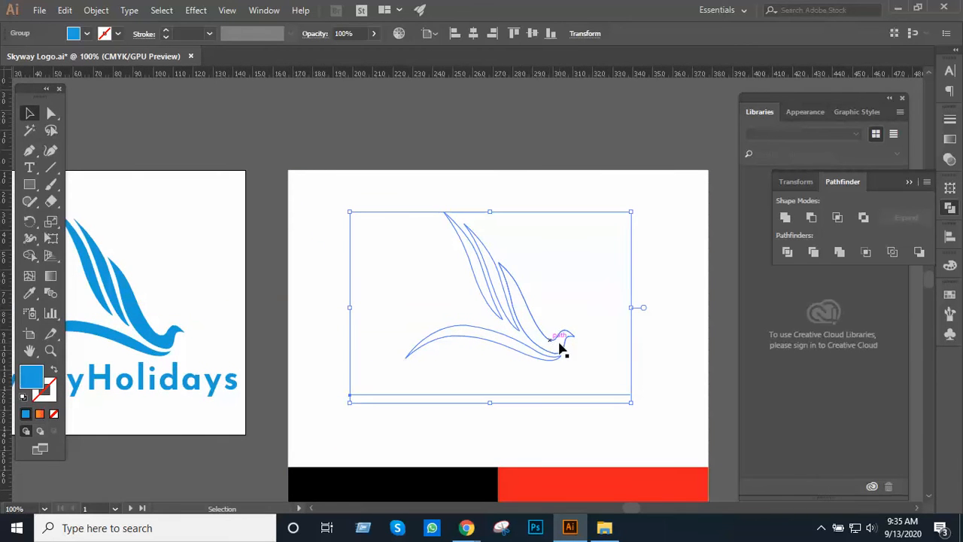
{"action": "right_click", "coordinate": [562, 348]}
{"action": "mouse_move", "coordinate": [634, 271]}
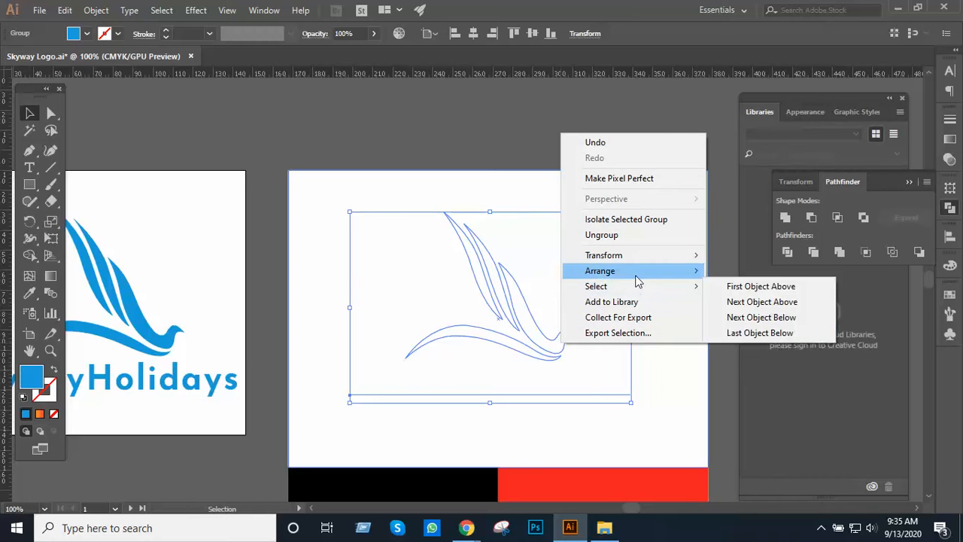
{"action": "left_click", "coordinate": [754, 271]}
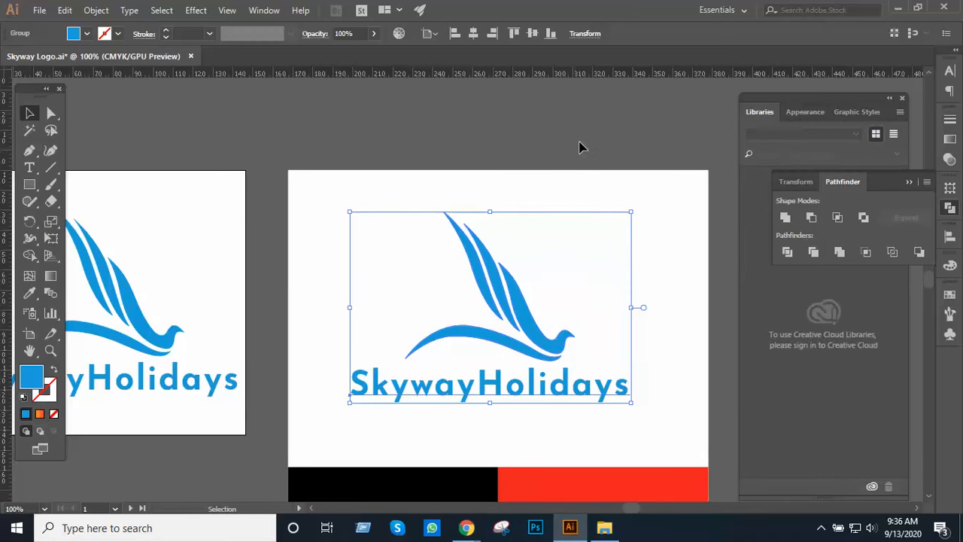
{"action": "left_click", "coordinate": [516, 216]}
- Duplicate the logo from the white upper half down onto the black quarter
{"action": "left_click", "coordinate": [443, 280], "text": "ctrl+alt"}
{"action": "left_click", "coordinate": [443, 280], "text": "ctrl+alt"}
{"action": "left_click_drag", "start_coordinate": [443, 228], "coordinate": [385, 131]}
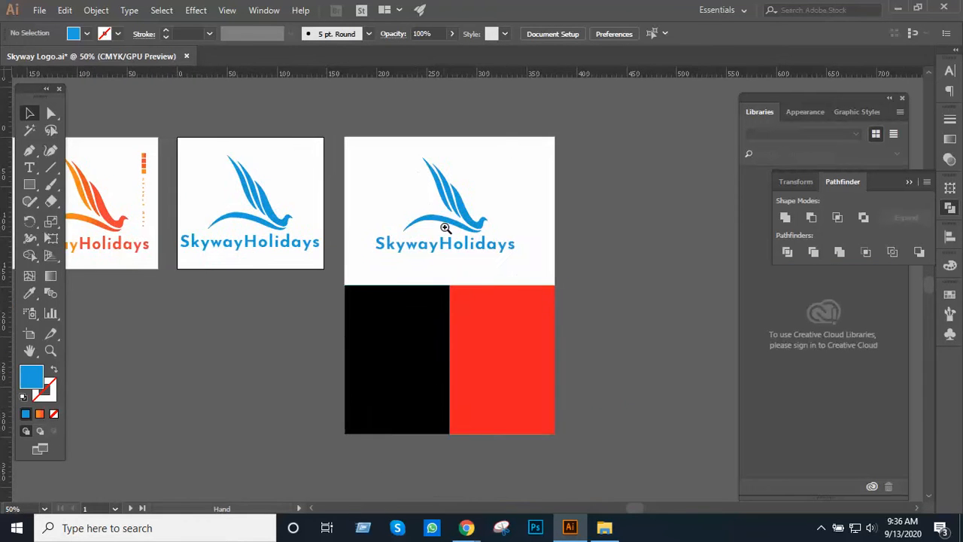
{"action": "left_click", "coordinate": [447, 229], "text": "ctrl"}
{"action": "left_click_drag", "start_coordinate": [510, 296], "coordinate": [403, 444]}
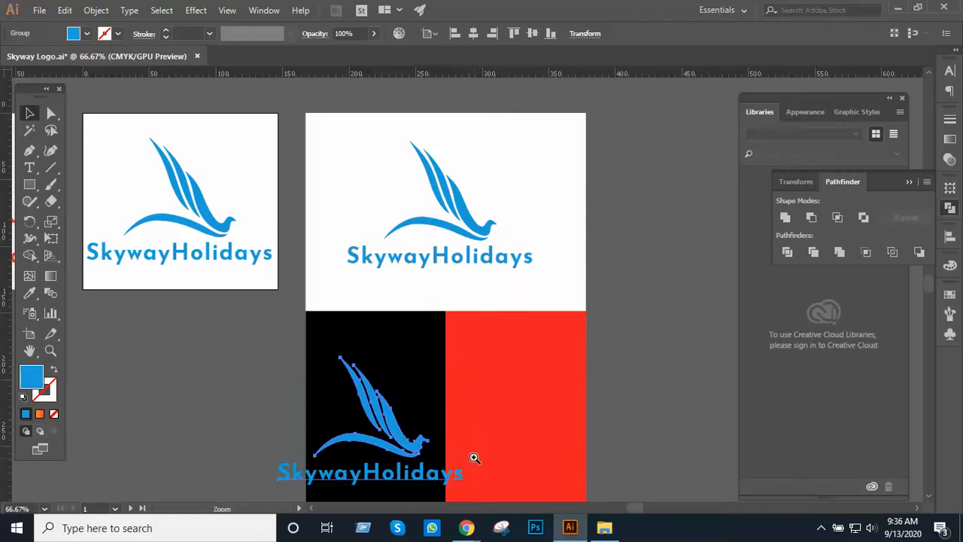
- Scale the logo copy down proportionally to fit inside the black quarter, centre it there and deselect it
{"action": "left_click", "coordinate": [471, 454], "text": "ctrl"}
{"action": "left_click_drag", "start_coordinate": [419, 390], "coordinate": [451, 496]}
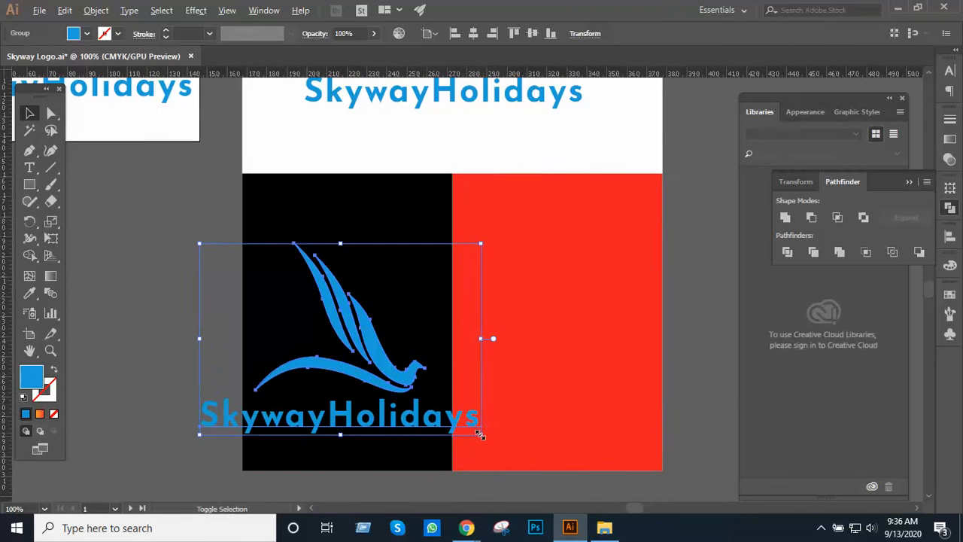
{"action": "left_click_drag", "start_coordinate": [492, 432], "coordinate": [418, 394]}
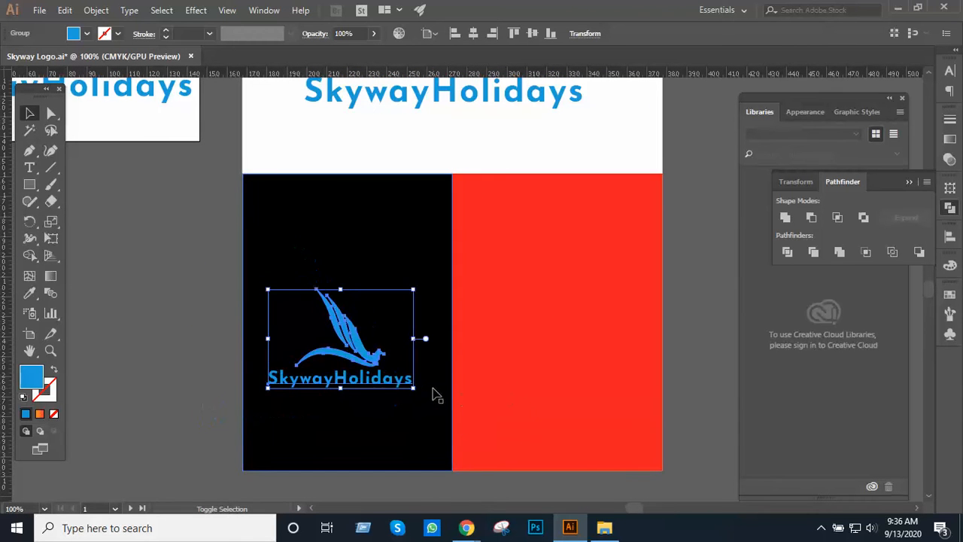
{"action": "left_click_drag", "start_coordinate": [371, 365], "coordinate": [369, 346]}
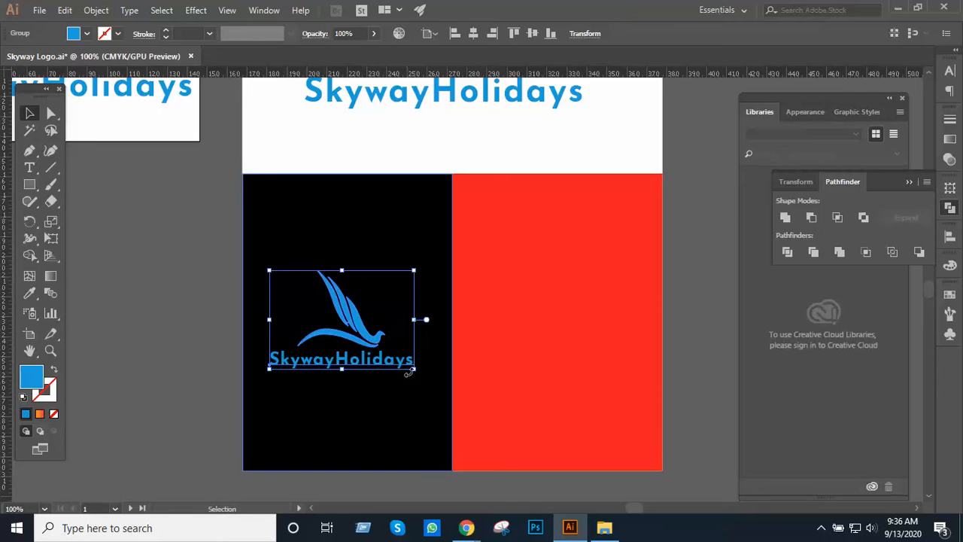
{"action": "key", "text": "space"}
{"action": "left_click_drag", "start_coordinate": [427, 362], "coordinate": [398, 363]}
{"action": "left_click", "coordinate": [675, 338]}
- Duplicate the small logo from the black quarter straight across onto the red quarter and deselect it
{"action": "left_click", "coordinate": [559, 324], "text": "ctrl+alt"}
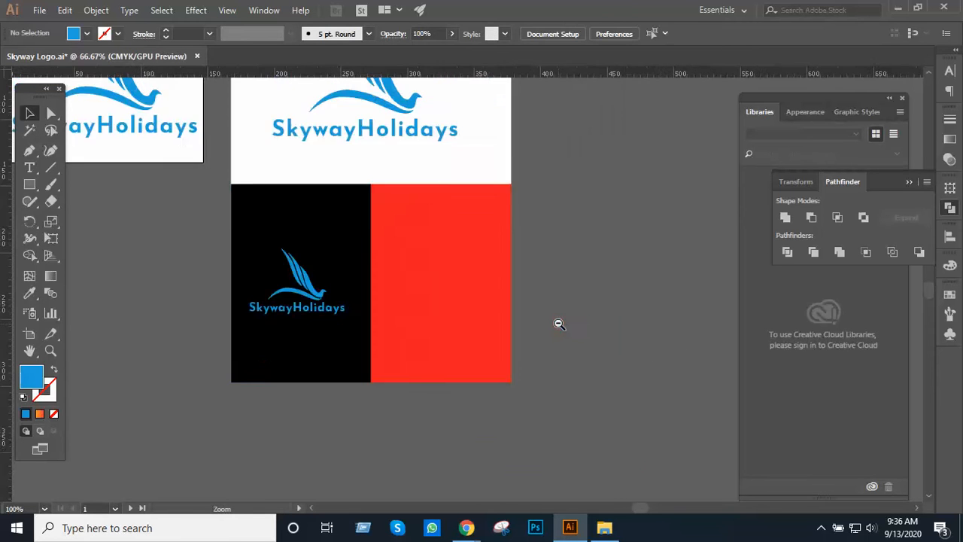
{"action": "left_click", "coordinate": [559, 323], "text": "ctrl+alt"}
{"action": "left_click_drag", "start_coordinate": [522, 294], "coordinate": [594, 379]}
{"action": "left_click", "coordinate": [479, 326], "text": "ctrl"}
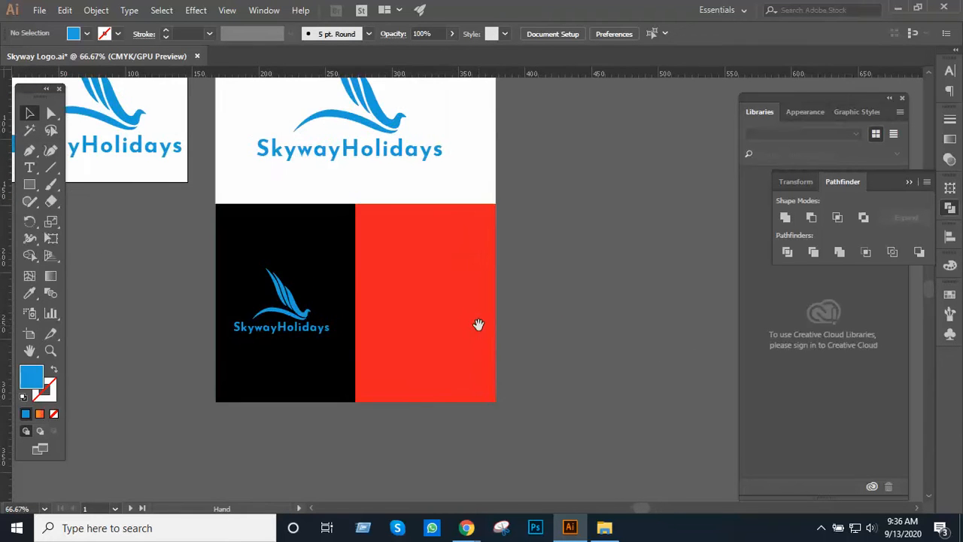
{"action": "left_click_drag", "start_coordinate": [477, 324], "coordinate": [537, 348]}
{"action": "left_click", "coordinate": [538, 352]}
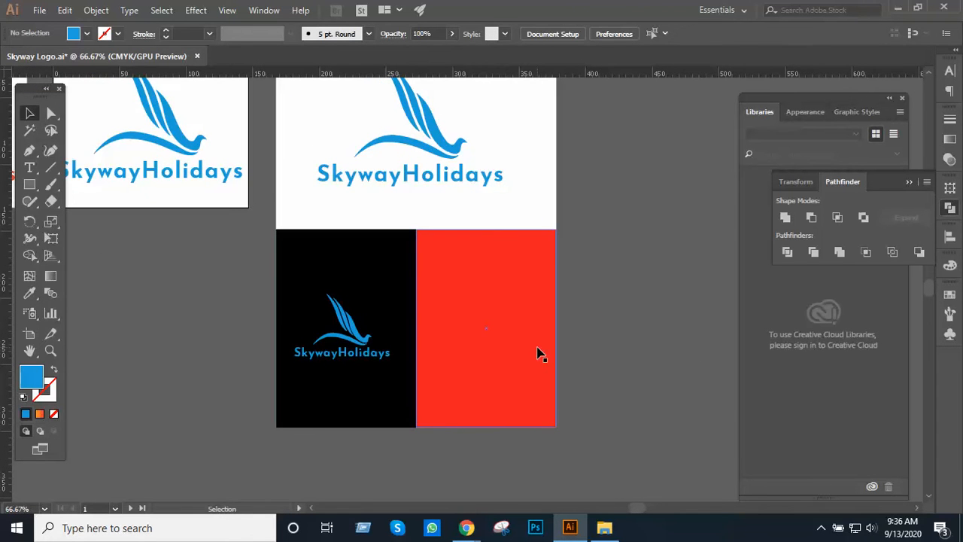
{"action": "left_click_drag", "start_coordinate": [358, 328], "coordinate": [496, 329]}
{"action": "left_click", "coordinate": [610, 344]}
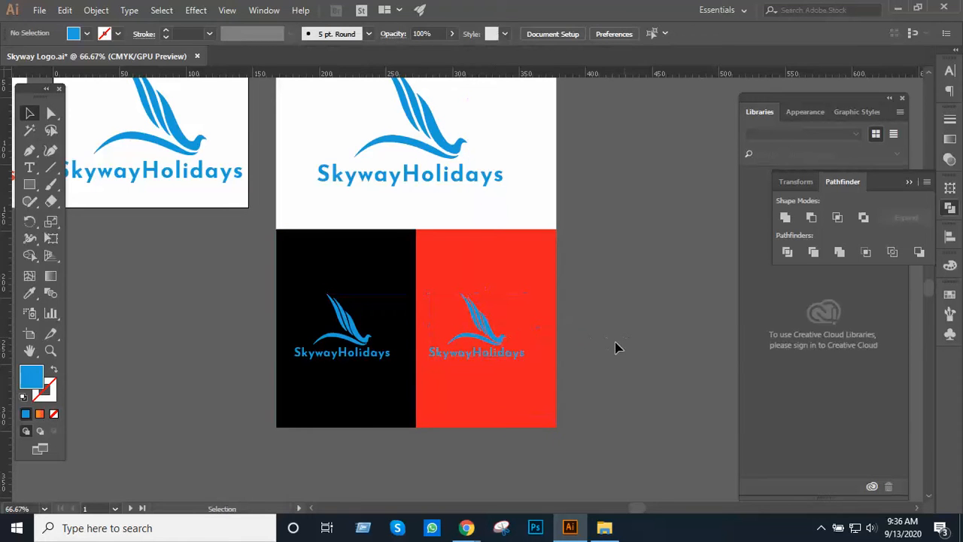
- Recolour the small logo on the black quarter to white and deselect it
{"action": "left_click", "coordinate": [417, 296], "text": "ctrl"}
{"action": "left_click_drag", "start_coordinate": [417, 296], "coordinate": [536, 333]}
{"action": "left_click", "coordinate": [429, 362]}
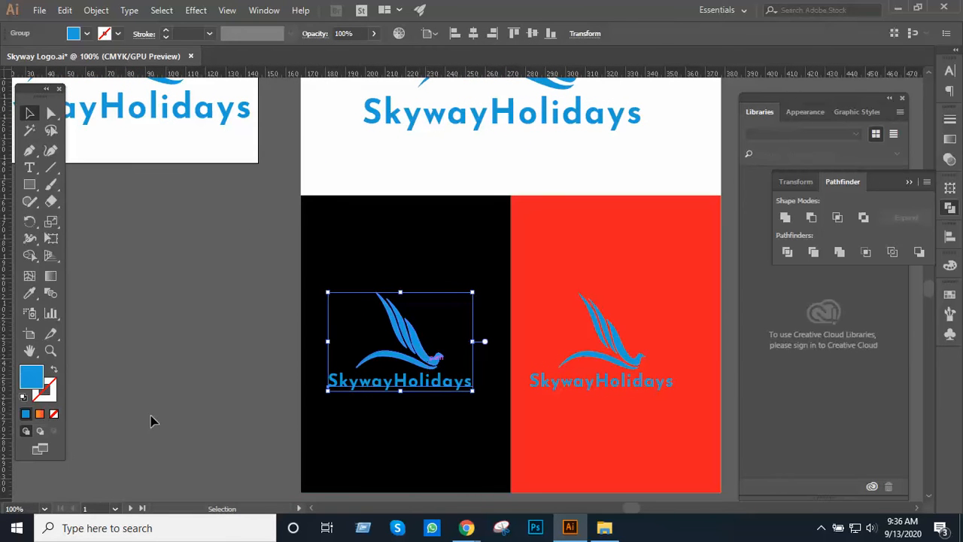
{"action": "double_click", "coordinate": [24, 378]}
{"action": "left_click_drag", "start_coordinate": [553, 267], "coordinate": [526, 234]}
{"action": "left_click", "coordinate": [861, 252]}
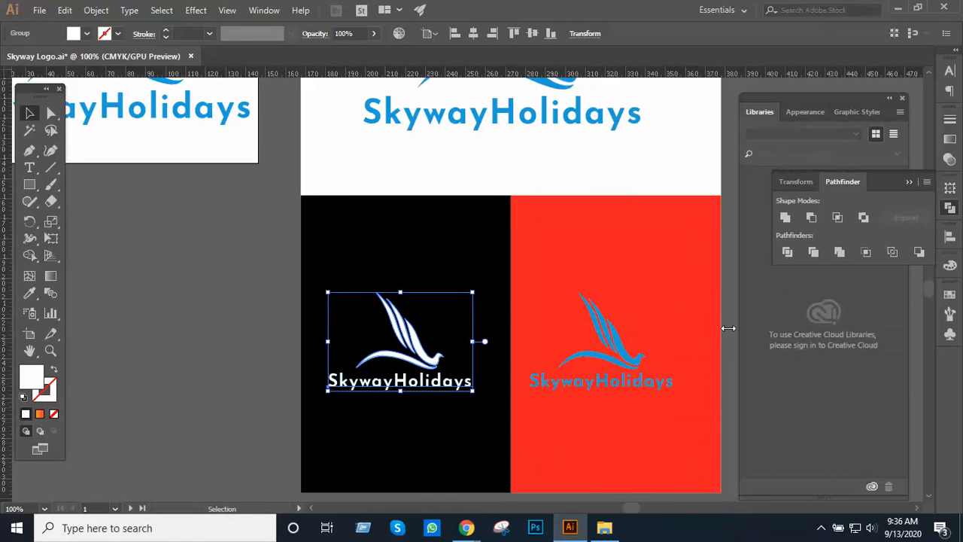
{"action": "left_click_drag", "start_coordinate": [527, 301], "coordinate": [394, 325]}
{"action": "left_click", "coordinate": [665, 334]}
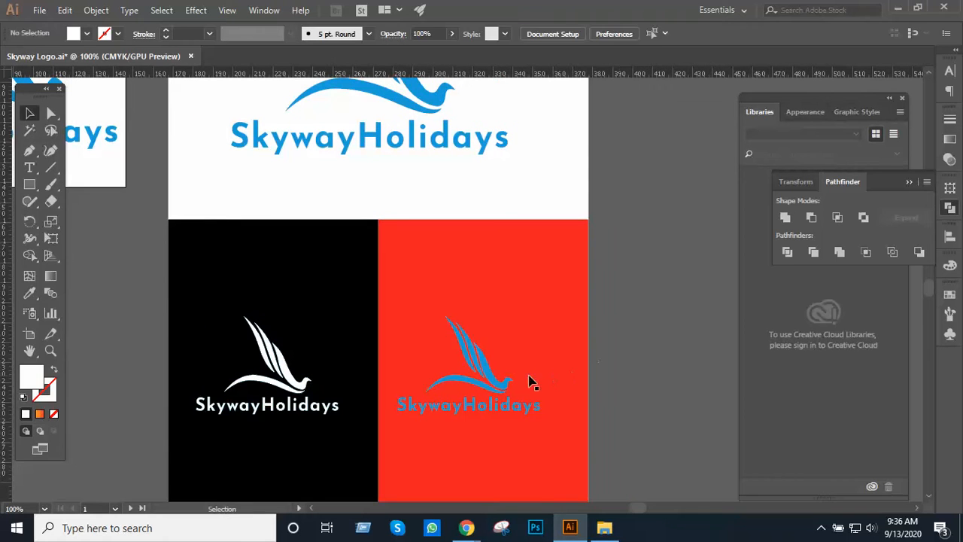
- Recolour the small logo on the red quarter to black with C 0, M 0, Y 0, K 100 and deselect it
{"action": "left_click", "coordinate": [494, 381]}
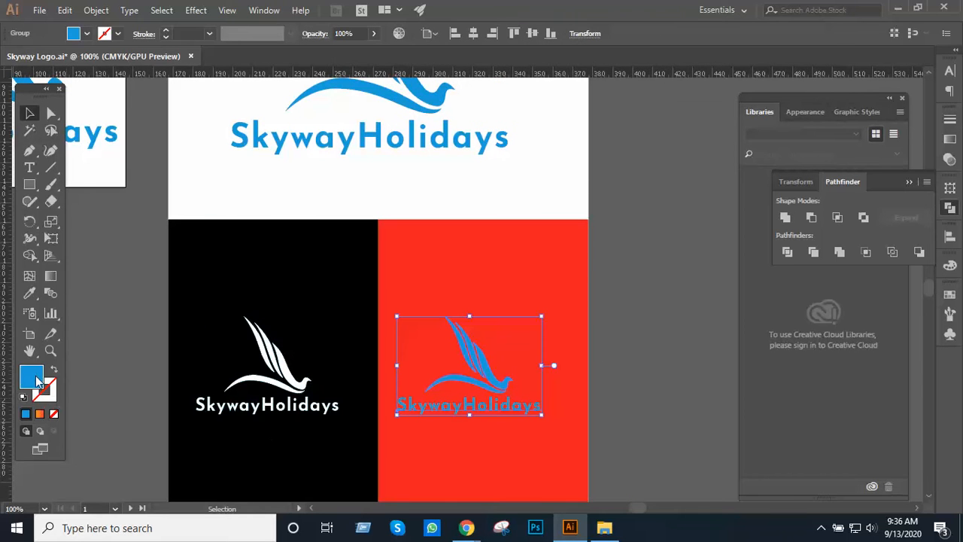
{"action": "double_click", "coordinate": [33, 374]}
{"action": "left_click_drag", "start_coordinate": [885, 369], "coordinate": [712, 369]}
{"action": "type", "text": "0"}
{"action": "key", "text": "Tab"}
{"action": "type", "text": "0"}
{"action": "key", "text": "Tab"}
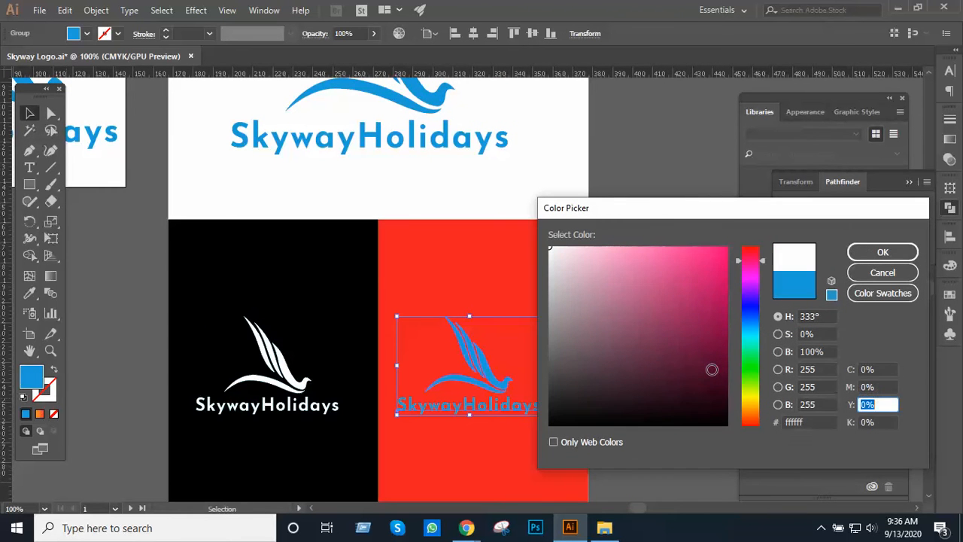
{"action": "key", "text": "Tab"}
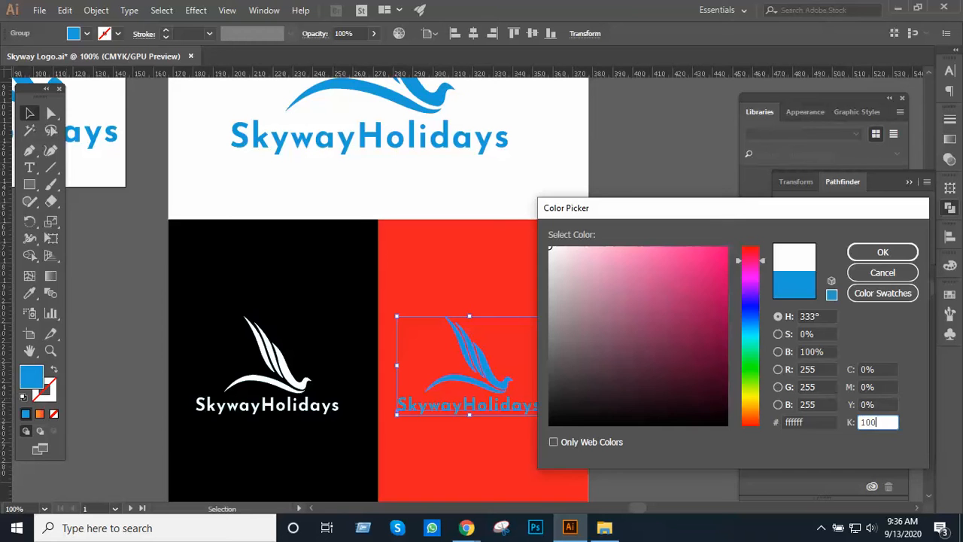
{"action": "type", "text": "100"}
{"action": "key", "text": "Return"}
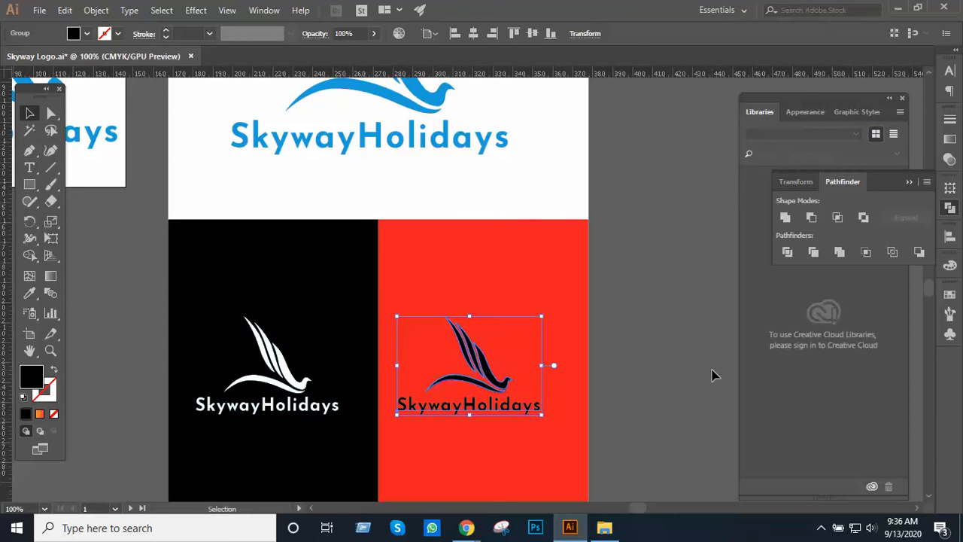
{"action": "left_click", "coordinate": [703, 354]}
- Select the black and red rectangles together and lock them
{"action": "left_click", "coordinate": [617, 350], "text": "alt"}
{"action": "left_click_drag", "start_coordinate": [387, 347], "coordinate": [522, 404]}
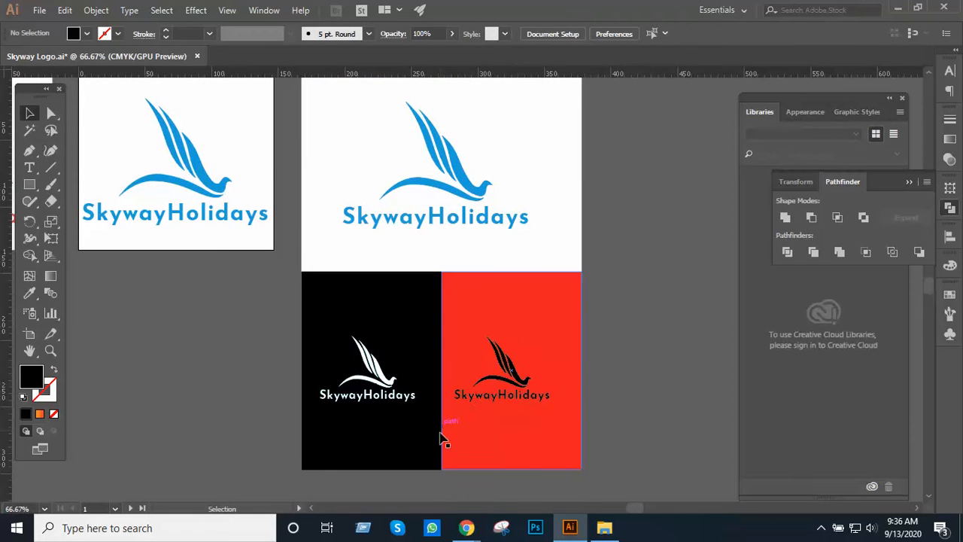
{"action": "scroll", "coordinate": [480, 387], "scroll_direction": "down", "scroll_amount": 7}
{"action": "scroll", "coordinate": [466, 337], "scroll_direction": "down", "scroll_amount": 1}
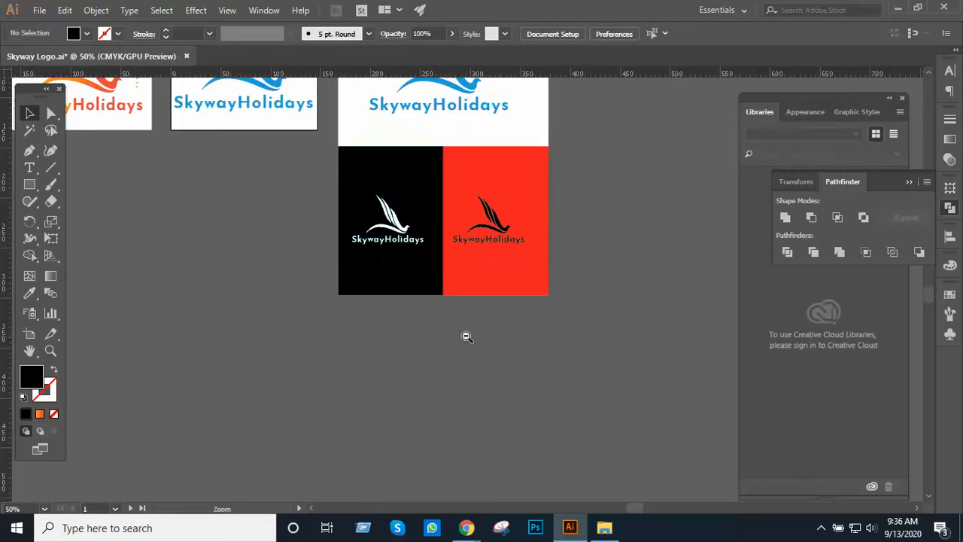
{"action": "left_click_drag", "start_coordinate": [467, 331], "coordinate": [491, 452]}
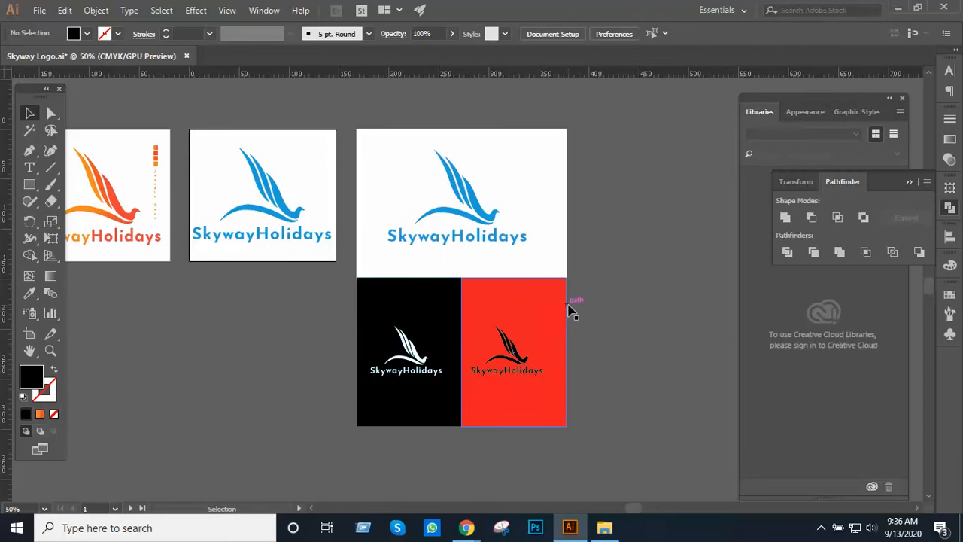
{"action": "left_click", "coordinate": [516, 321]}
{"action": "left_click", "coordinate": [424, 323], "text": "shift"}
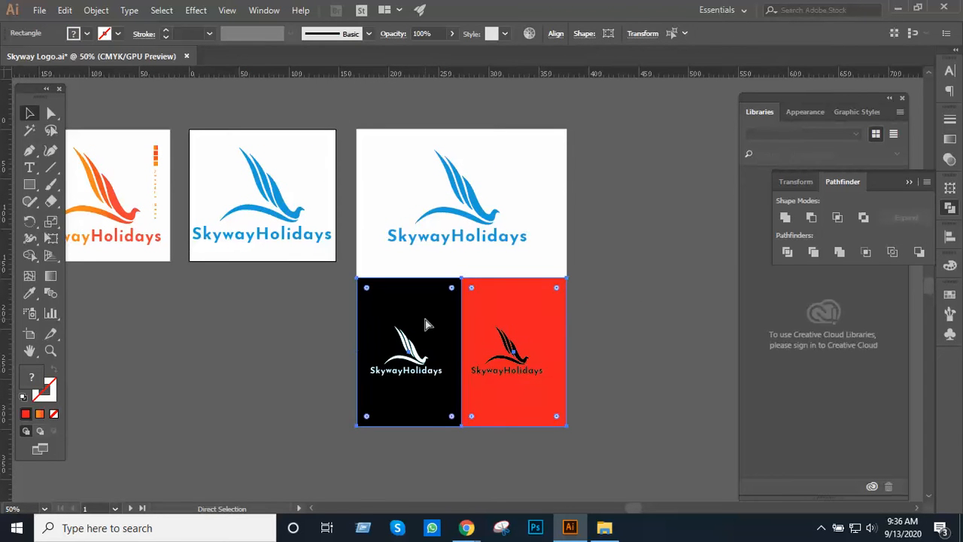
{"action": "key", "text": "ctrl+2"}
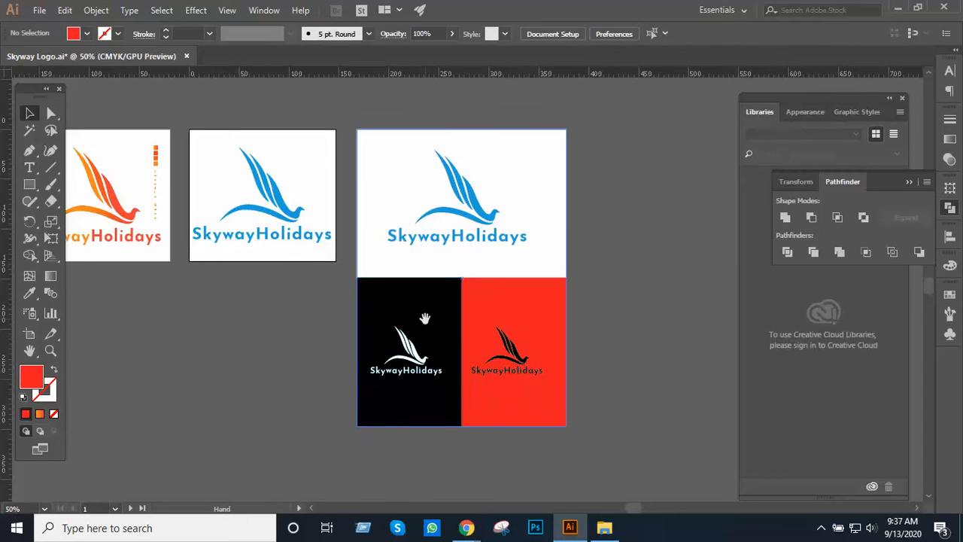
- Stretch the white background rectangle downward so it extends well below the black and red panels
{"action": "left_click_drag", "start_coordinate": [457, 336], "coordinate": [457, 323]}
{"action": "left_click", "coordinate": [457, 329]}
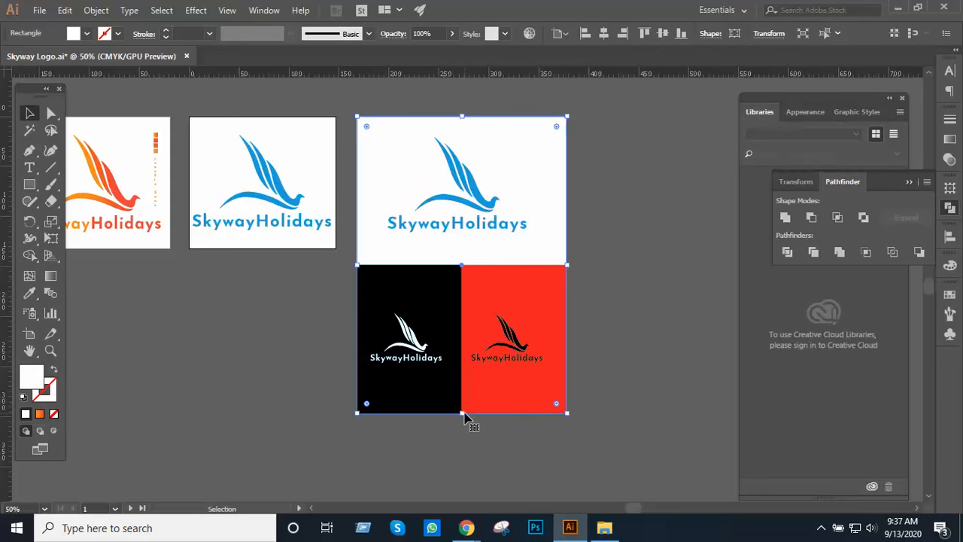
{"action": "left_click_drag", "start_coordinate": [463, 416], "coordinate": [462, 490]}
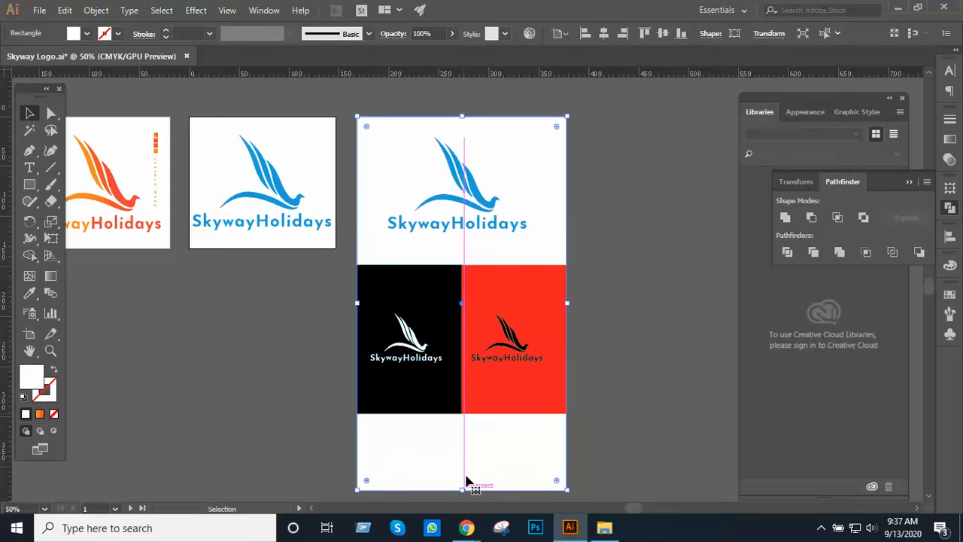
{"action": "scroll", "coordinate": [475, 426], "scroll_direction": "down", "scroll_amount": 3}
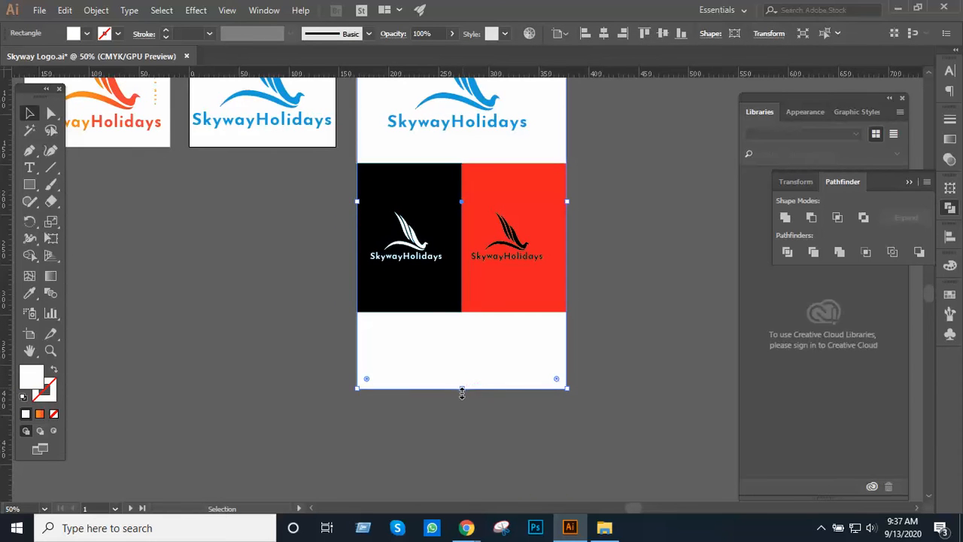
{"action": "left_click_drag", "start_coordinate": [462, 392], "coordinate": [462, 501]}
{"action": "scroll", "coordinate": [482, 421], "scroll_direction": "down", "scroll_amount": 2}
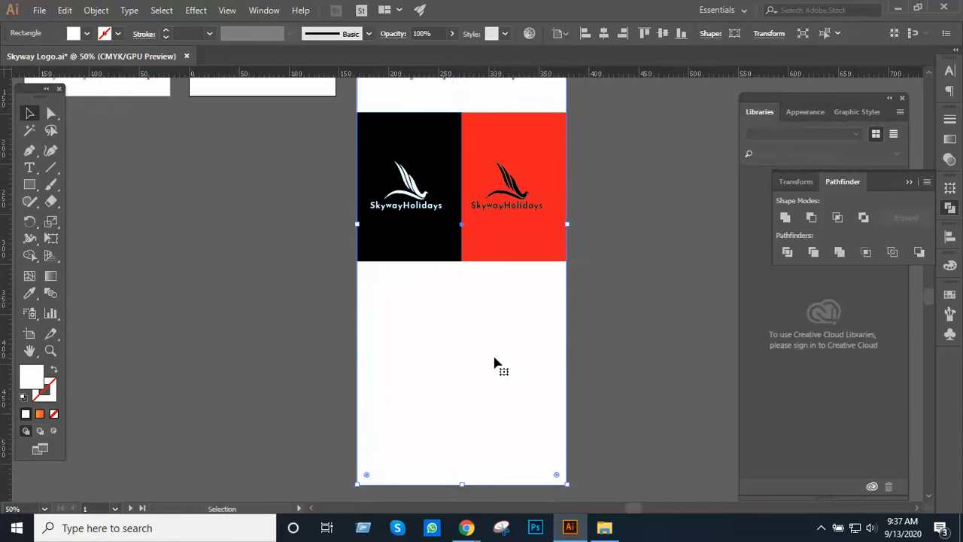
{"action": "scroll", "coordinate": [494, 363], "scroll_direction": "down", "scroll_amount": 1}
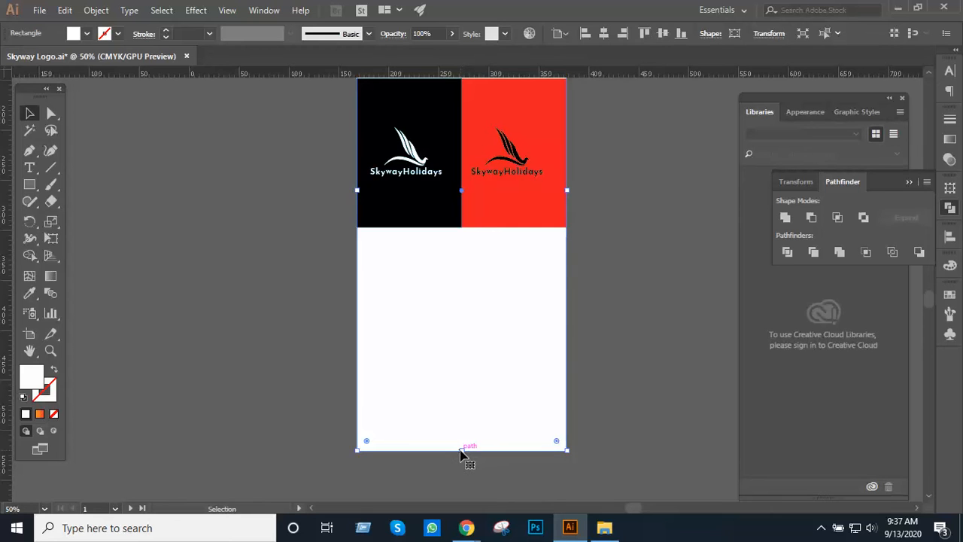
{"action": "left_click_drag", "start_coordinate": [462, 453], "coordinate": [462, 465]}
{"action": "left_click_drag", "start_coordinate": [453, 356], "coordinate": [460, 436]}
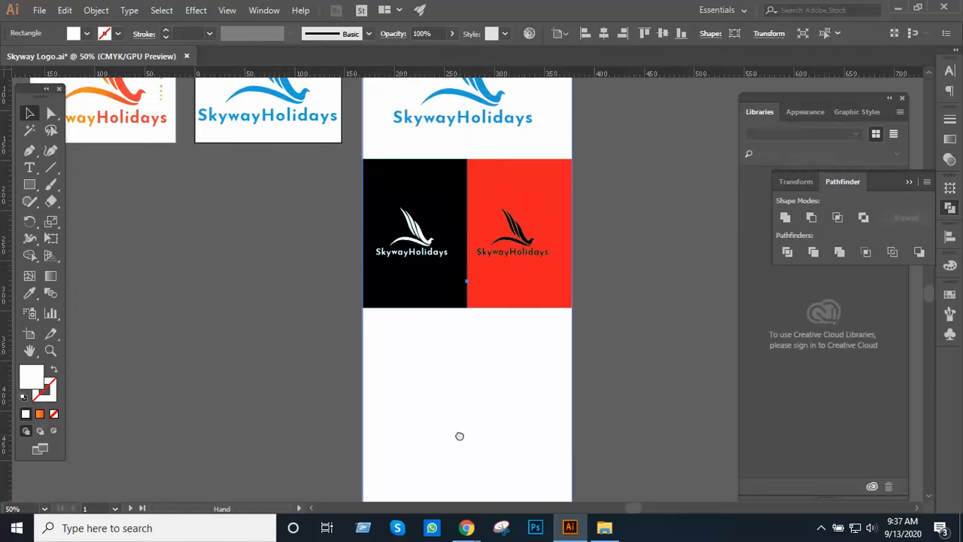
- Unlock the black and red rectangles and duplicate both straight down, directly beneath the originals
{"action": "key", "text": "ctrl+alt+2"}
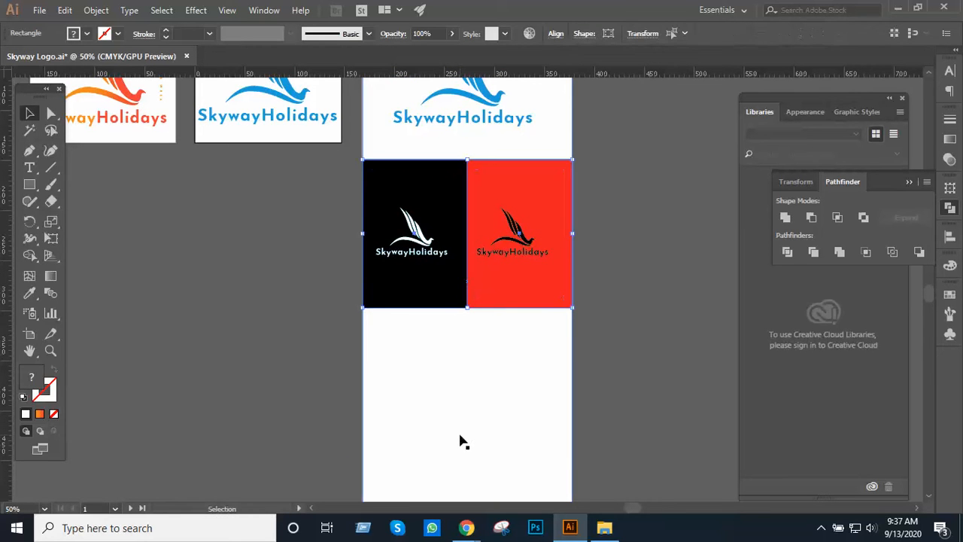
{"action": "left_click", "coordinate": [632, 376]}
{"action": "double_click", "coordinate": [456, 316]}
{"action": "left_click_drag", "start_coordinate": [455, 316], "coordinate": [428, 418]}
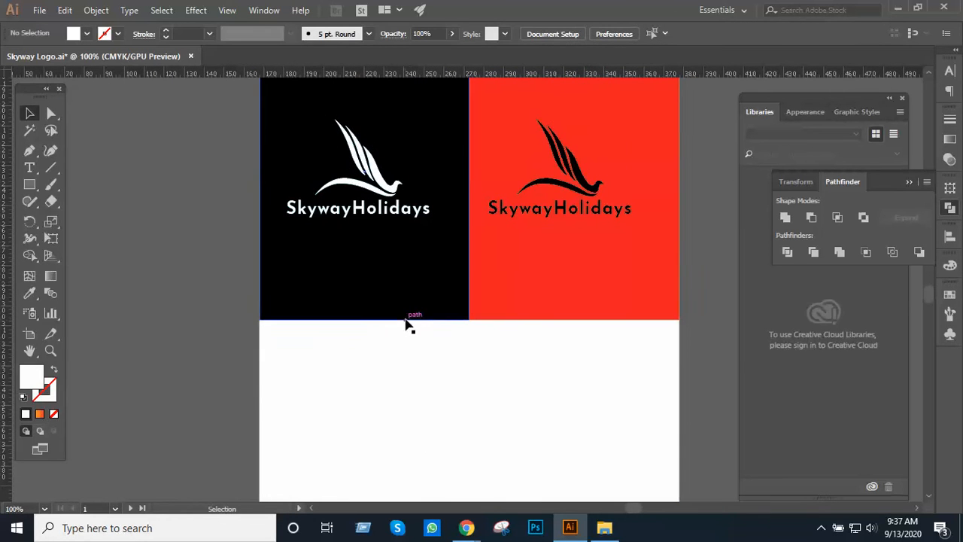
{"action": "left_click", "coordinate": [406, 324]}
{"action": "left_click", "coordinate": [500, 294], "text": "shift"}
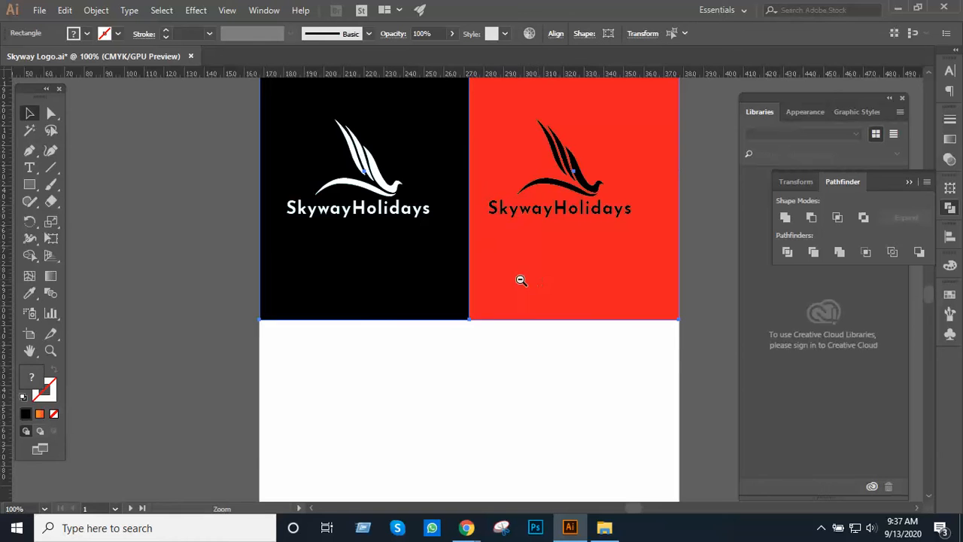
{"action": "left_click_drag", "start_coordinate": [650, 252], "coordinate": [594, 268]}
{"action": "left_click", "coordinate": [518, 259], "text": "ctrl+alt"}
{"action": "left_click_drag", "start_coordinate": [544, 299], "coordinate": [549, 501]}
{"action": "left_click_drag", "start_coordinate": [549, 494], "coordinate": [552, 497]}
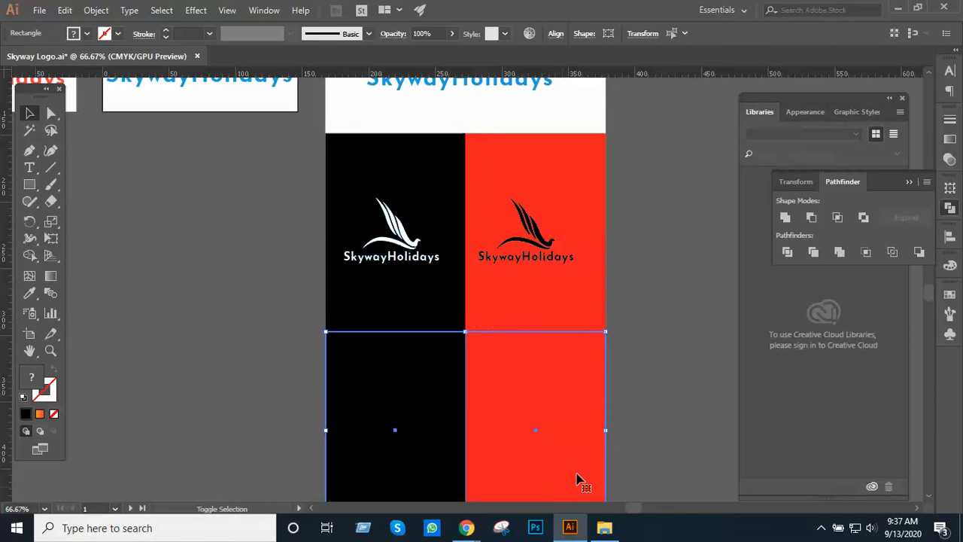
{"action": "left_click", "coordinate": [669, 407]}
- Recolour the duplicated black rectangle red by sampling the red rectangle beside it with the Eyedropper
{"action": "left_click", "coordinate": [619, 384], "text": "alt"}
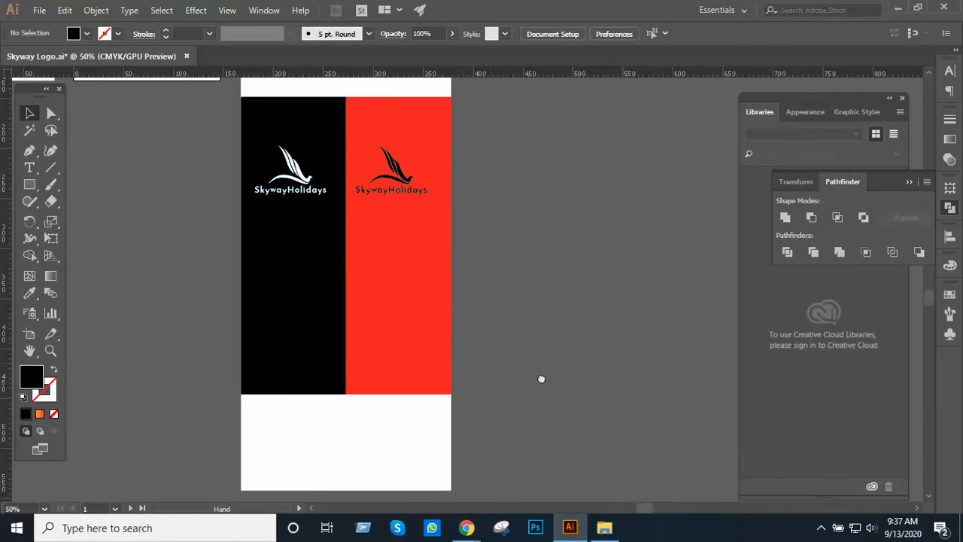
{"action": "left_click", "coordinate": [425, 358]}
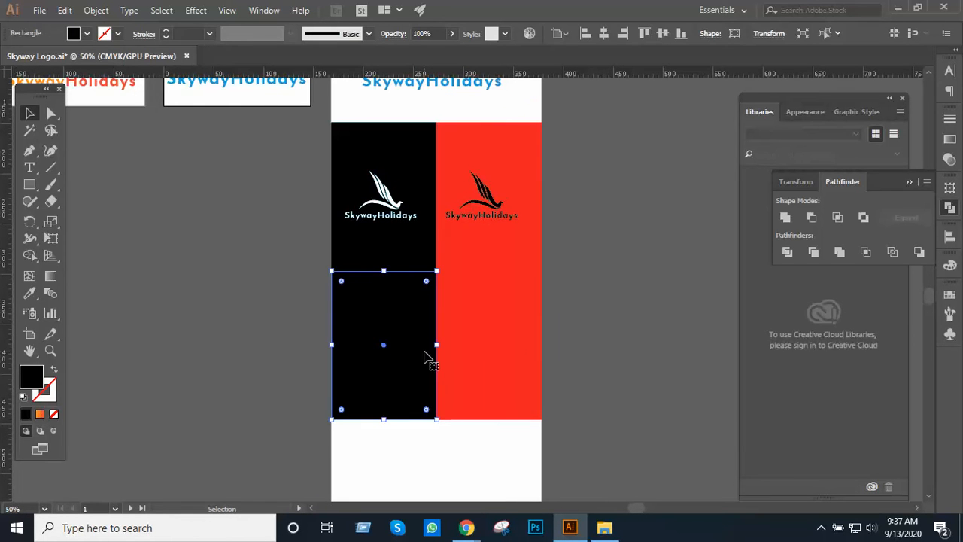
{"action": "key", "text": "i"}
{"action": "left_click", "coordinate": [466, 322]}
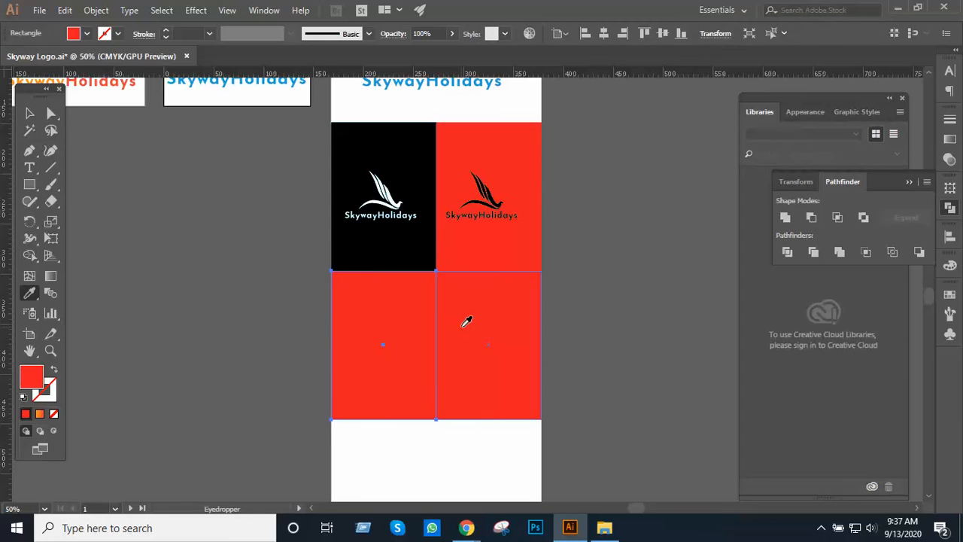
{"action": "key", "text": "v"}
- Recolour the duplicated red rectangle beneath the black-logo panel to black by sampling the upper black rectangle, and deselect it
{"action": "left_click", "coordinate": [466, 337]}
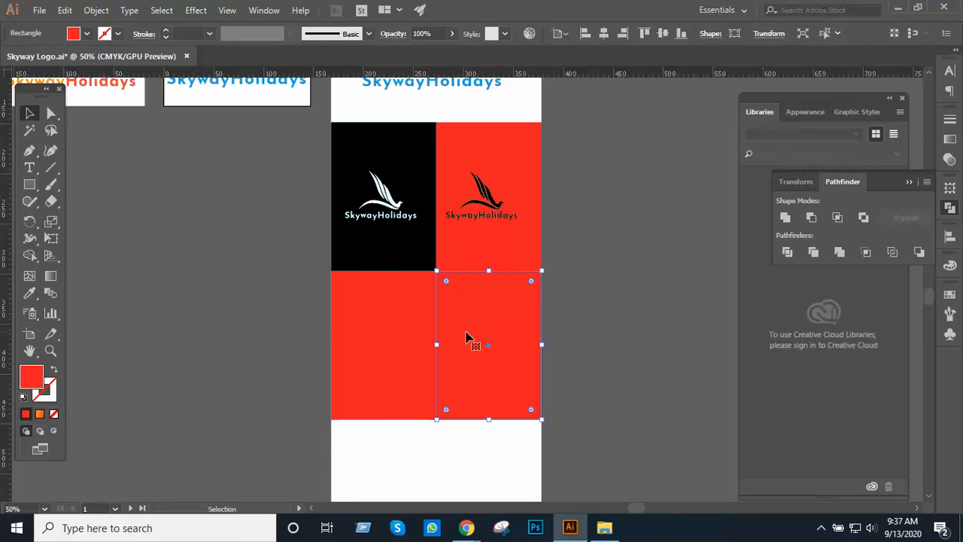
{"action": "key", "text": "i"}
{"action": "left_click", "coordinate": [430, 253]}
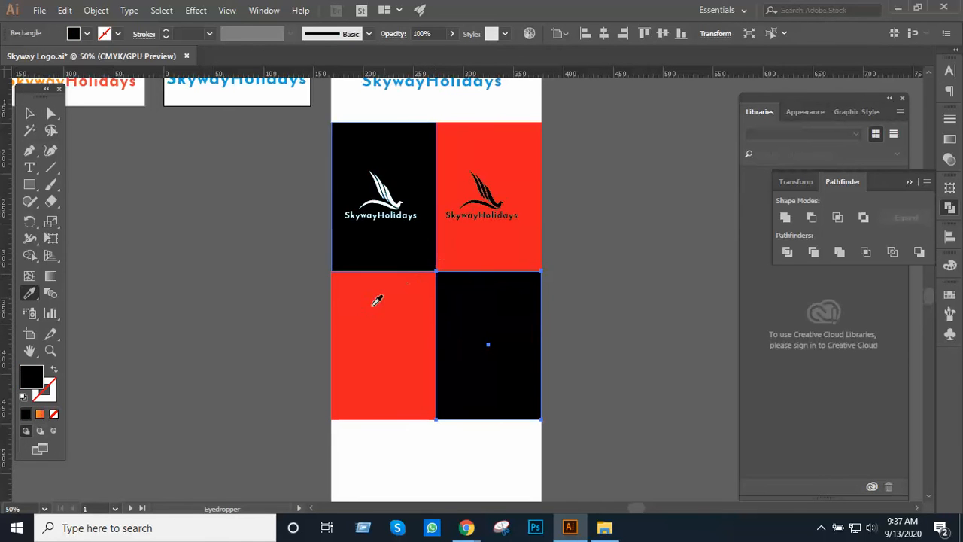
{"action": "key", "text": "v"}
{"action": "left_click", "coordinate": [617, 351]}
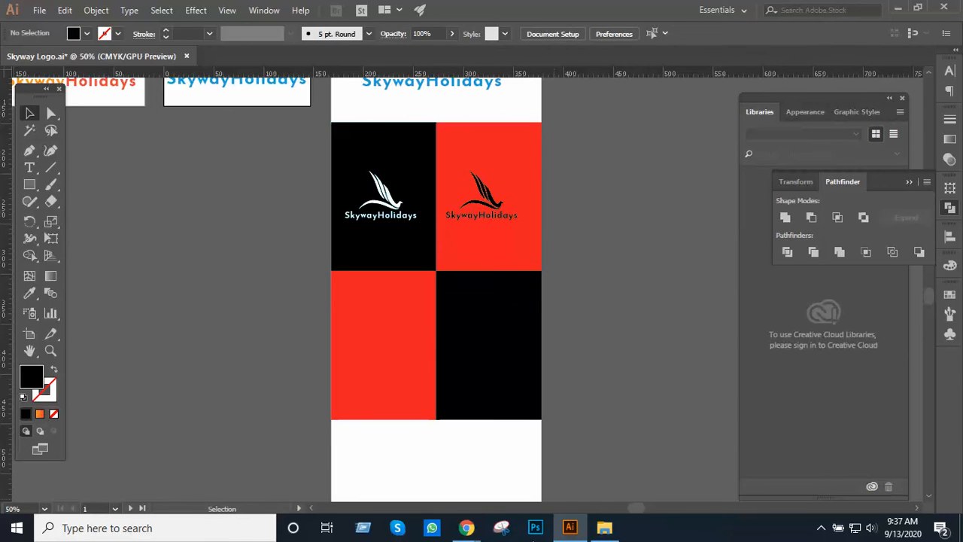
- Switch to the Google Meet class in Chrome and admit the participant waiting to join
{"action": "mouse_move", "coordinate": [466, 528]}
{"action": "left_click", "coordinate": [421, 469]}
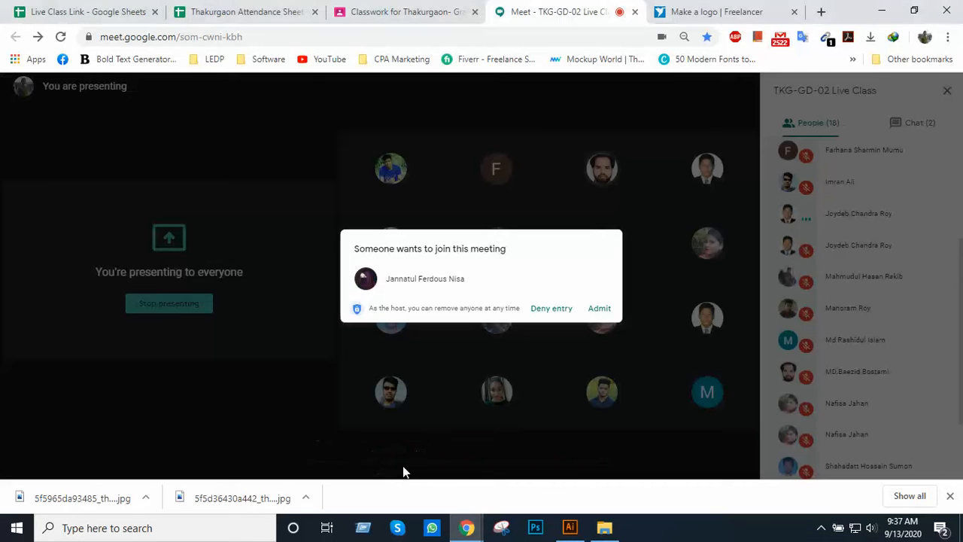
{"action": "left_click", "coordinate": [596, 310]}
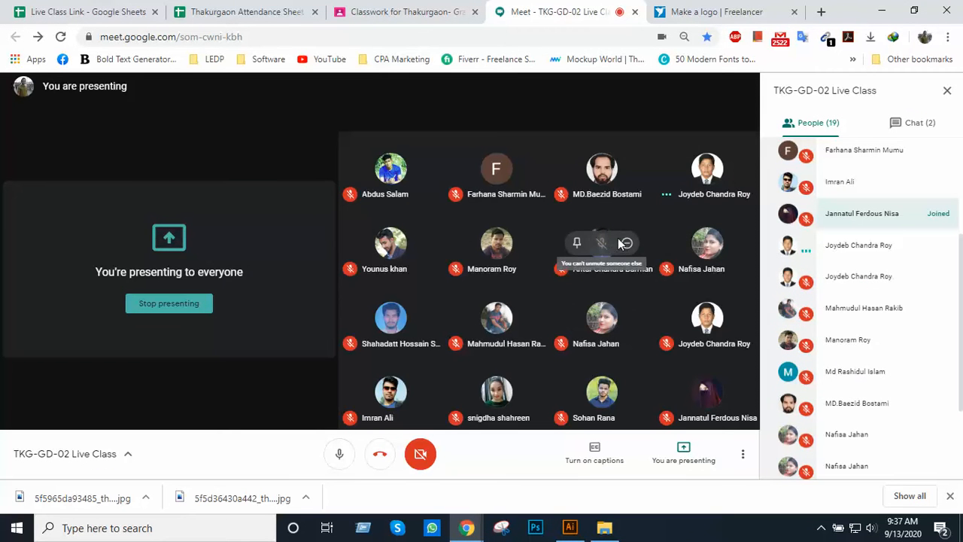
- Examine the panel layout of the Husky Adore logo entry #12 and its neighbouring entry on the Freelancer contest page
{"action": "left_click", "coordinate": [709, 11]}
{"action": "left_click", "coordinate": [567, 281]}
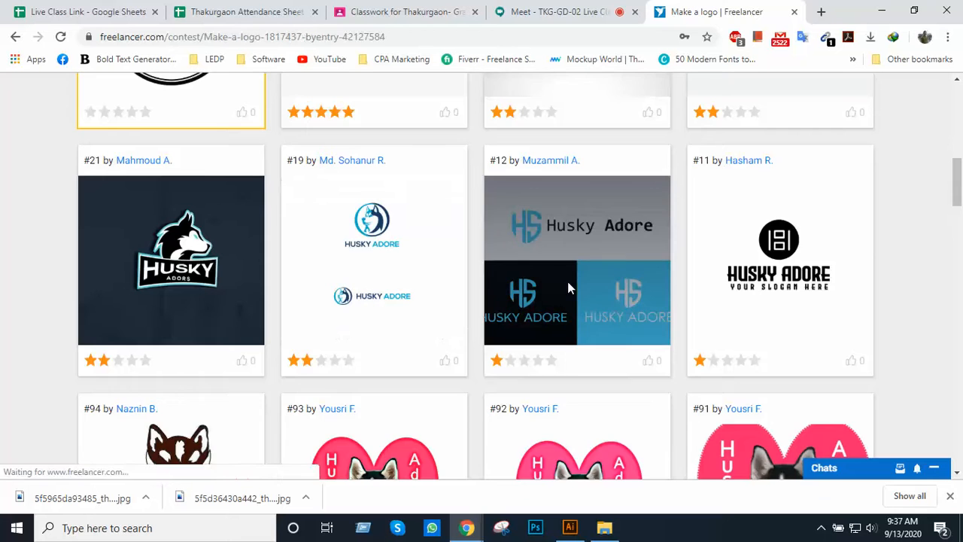
{"action": "scroll", "coordinate": [329, 317], "scroll_direction": "down", "scroll_amount": 2}
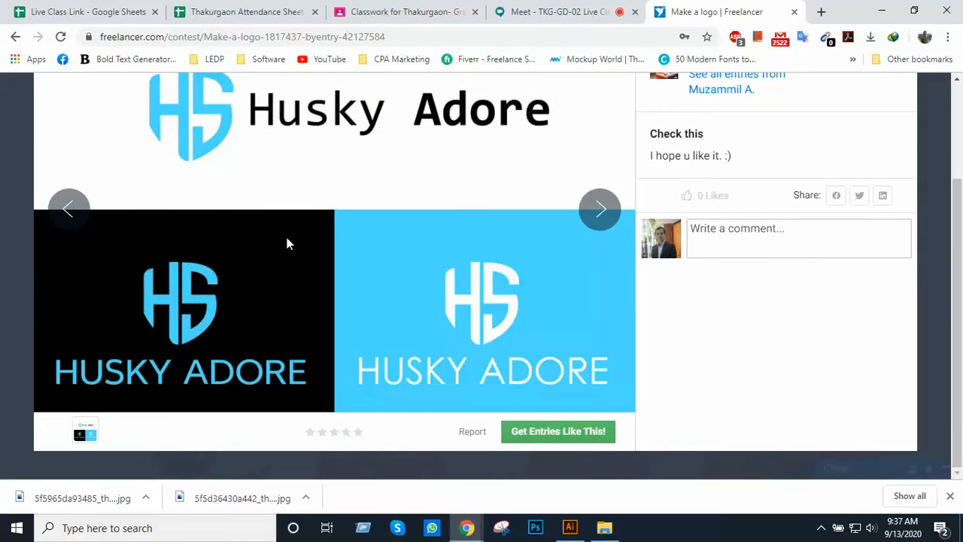
{"action": "scroll", "coordinate": [286, 243], "scroll_direction": "up", "scroll_amount": 2}
{"action": "scroll", "coordinate": [359, 311], "scroll_direction": "down", "scroll_amount": 2}
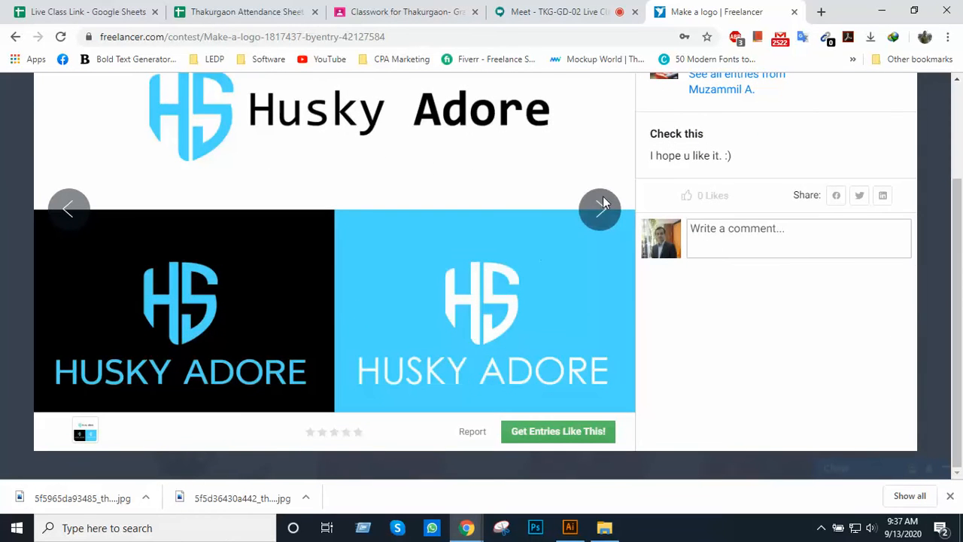
{"action": "key", "text": "Right"}
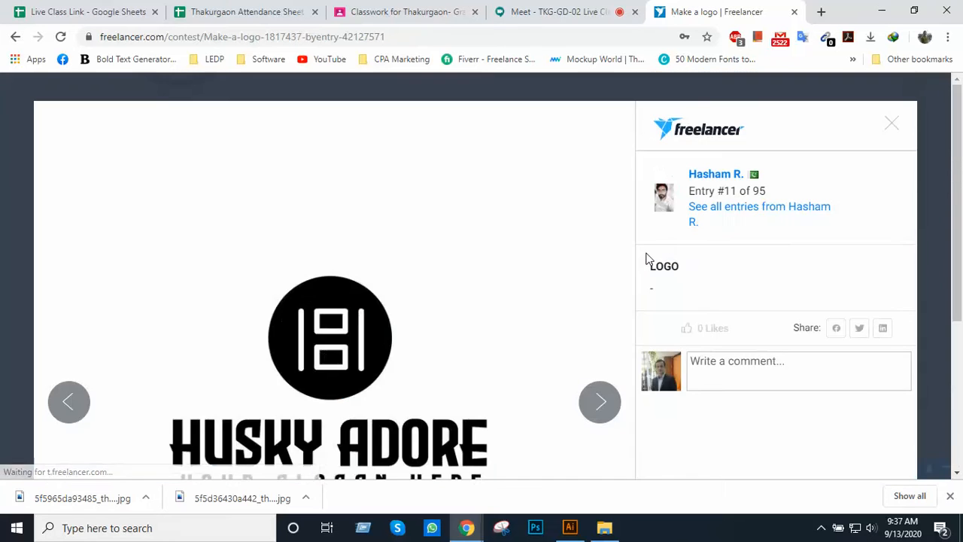
{"action": "scroll", "coordinate": [330, 301], "scroll_direction": "down", "scroll_amount": 2}
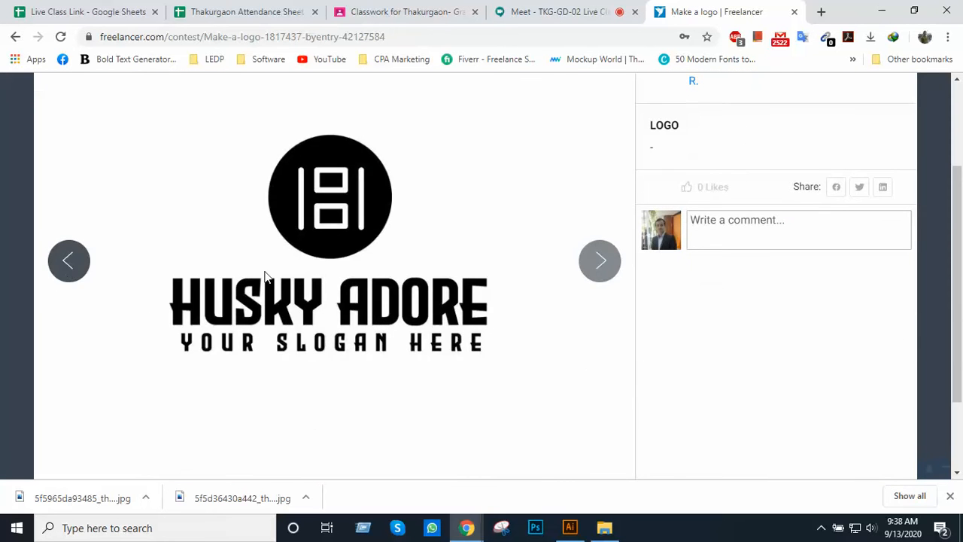
{"action": "key", "text": "Right"}
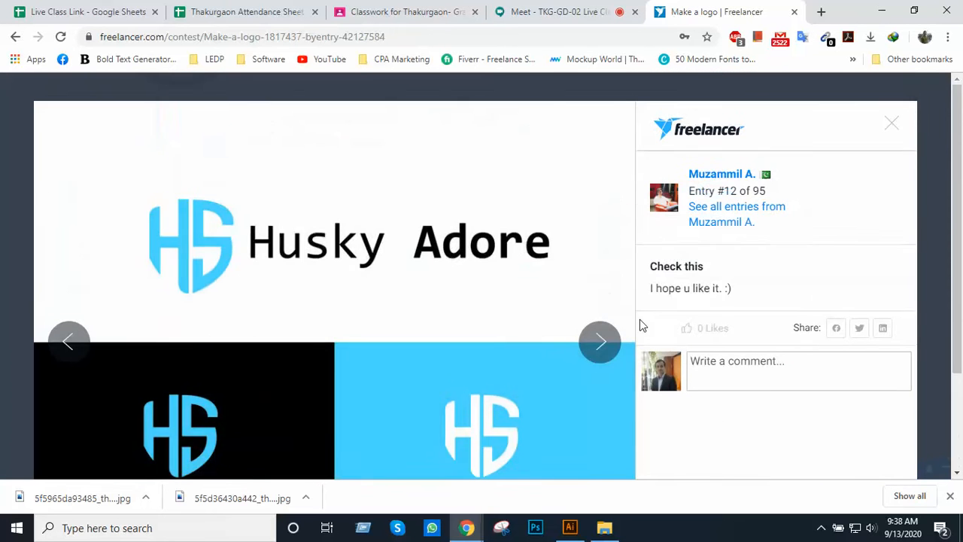
{"action": "left_click", "coordinate": [892, 124]}
- Switch back to Illustrator and check the logo panels on the extended sheet
{"action": "left_click", "coordinate": [569, 527]}
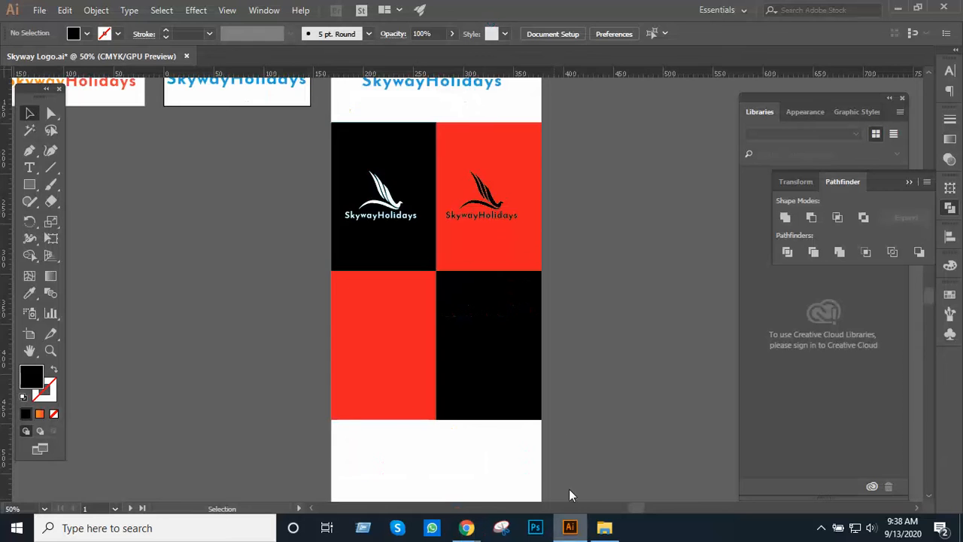
{"action": "key", "text": "ctrl+minus"}
{"action": "left_click_drag", "start_coordinate": [459, 232], "coordinate": [344, 260]}
{"action": "left_click", "coordinate": [395, 248], "text": "ctrl"}
{"action": "left_click", "coordinate": [395, 248], "text": "ctrl"}
{"action": "left_click_drag", "start_coordinate": [435, 260], "coordinate": [440, 208]}
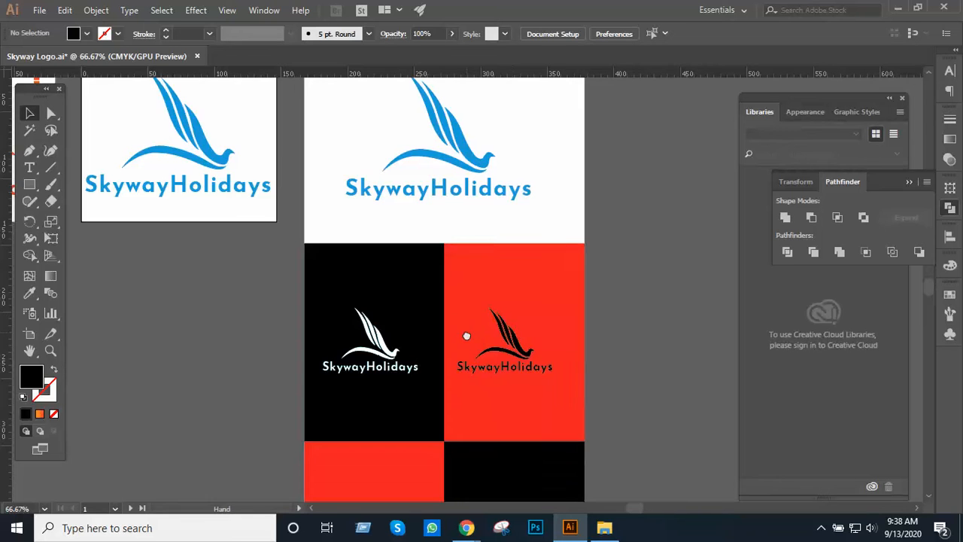
- Switch to the Freelancer contest page in Chrome and inspect the Husky Adore entry #12 card in the developer tools
{"action": "left_click_drag", "start_coordinate": [467, 336], "coordinate": [465, 316]}
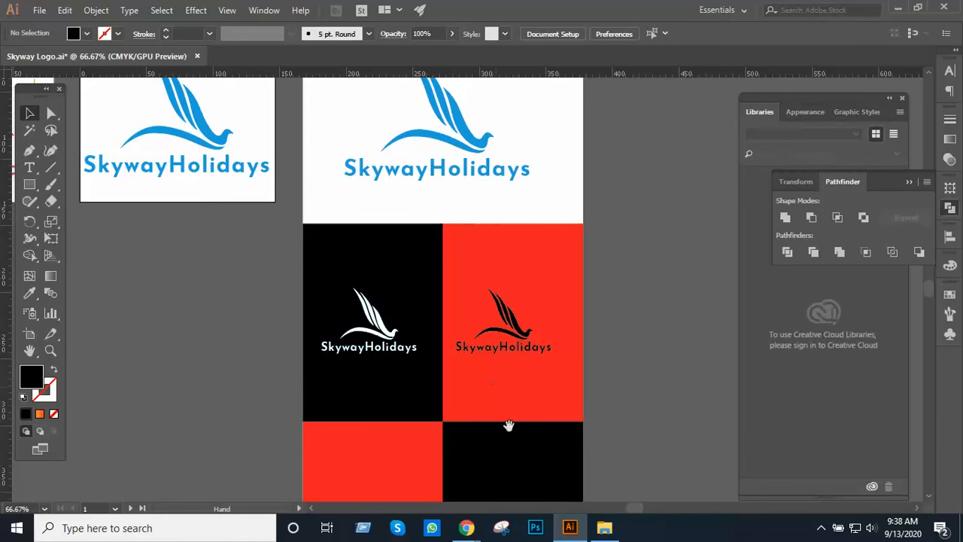
{"action": "left_click", "coordinate": [473, 526]}
{"action": "left_click", "coordinate": [457, 493]}
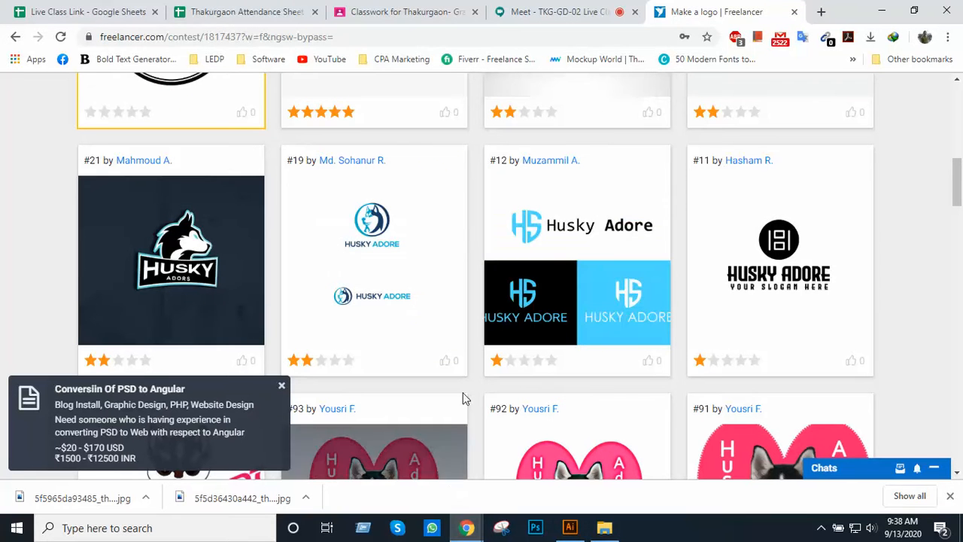
{"action": "right_click", "coordinate": [602, 256]}
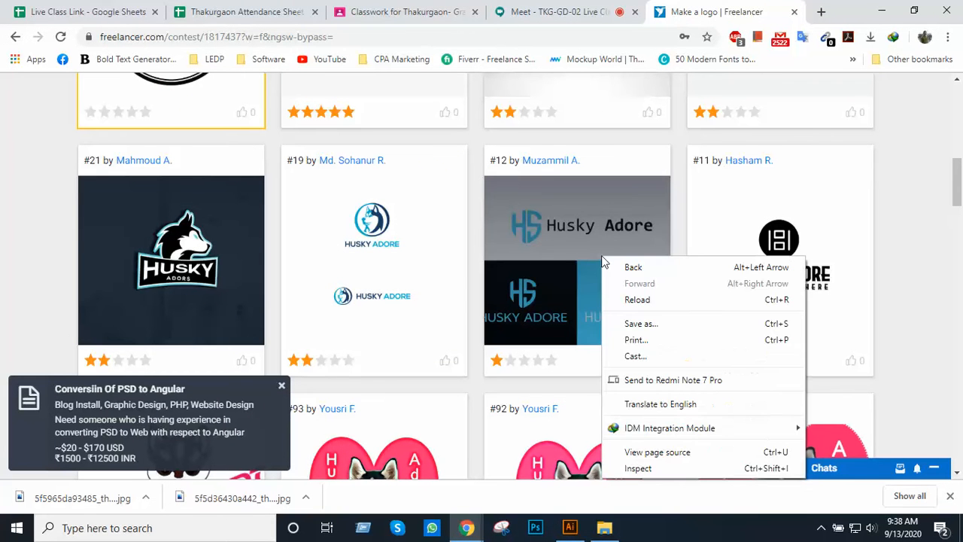
{"action": "left_click", "coordinate": [636, 468]}
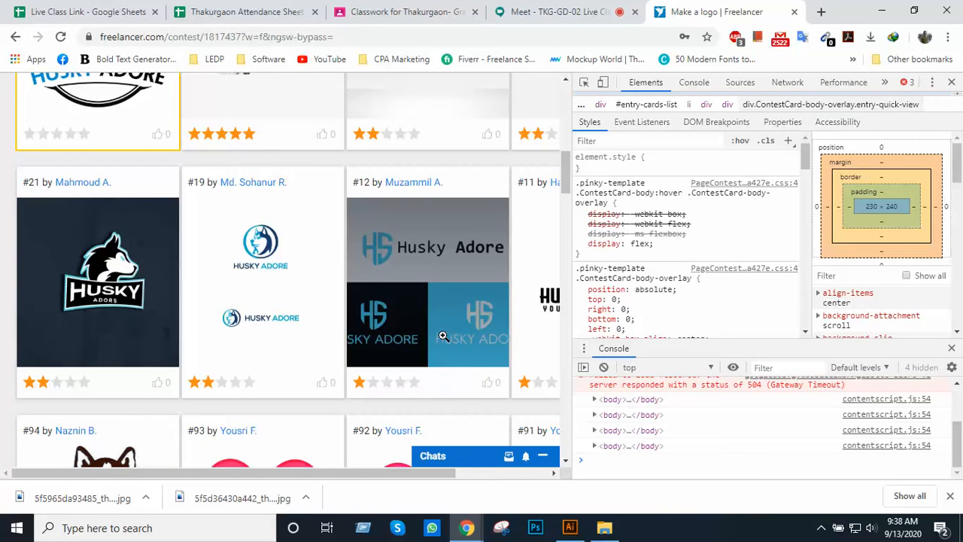
- Open the full preview of Husky Adore entry #12, review its logo panels and inspected styles, and close the preview
{"action": "left_click", "coordinate": [443, 335]}
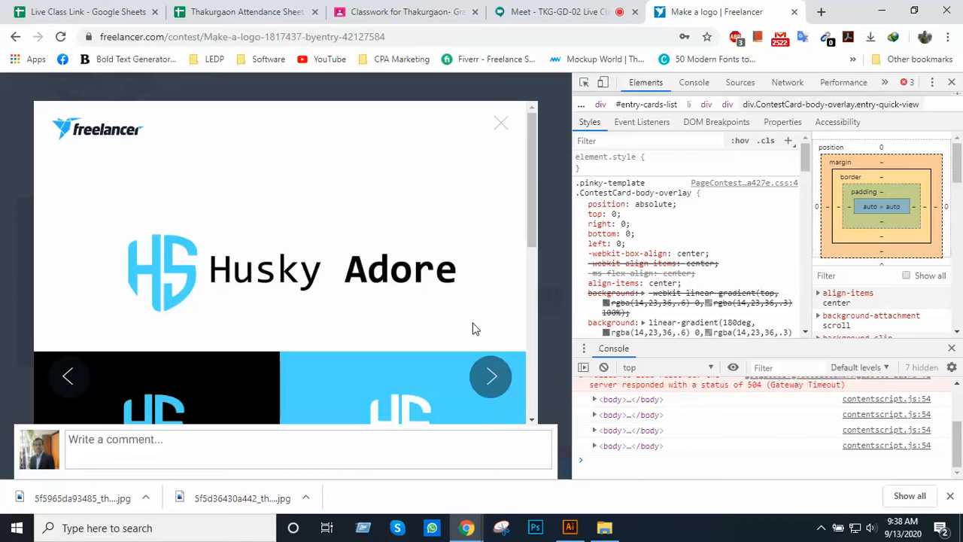
{"action": "scroll", "coordinate": [473, 326], "scroll_direction": "down", "scroll_amount": 2}
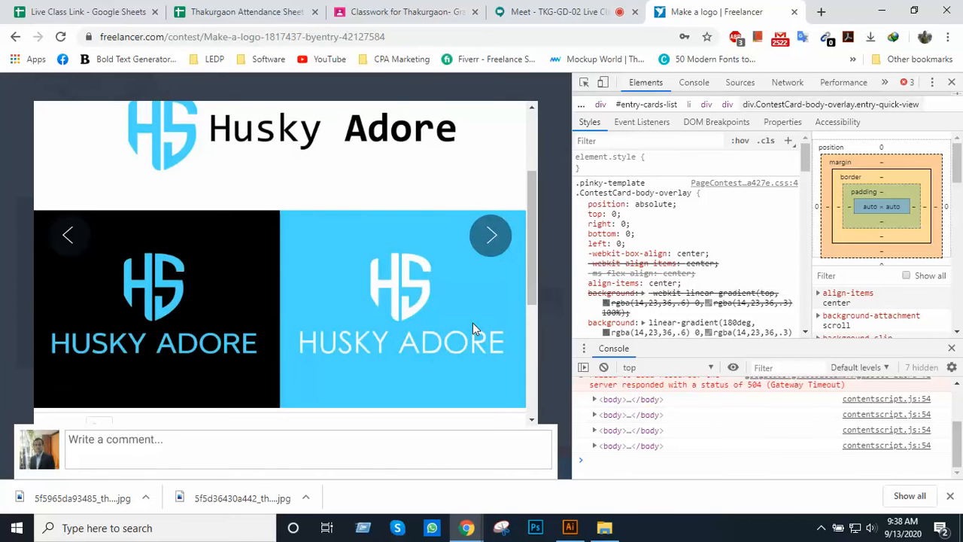
{"action": "scroll", "coordinate": [731, 257], "scroll_direction": "down", "scroll_amount": 2}
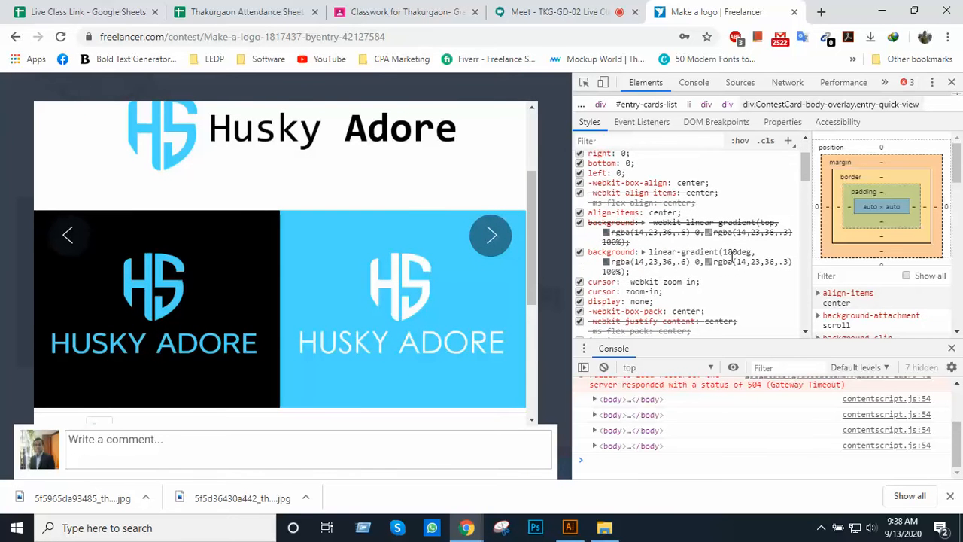
{"action": "scroll", "coordinate": [895, 254], "scroll_direction": "down", "scroll_amount": 4}
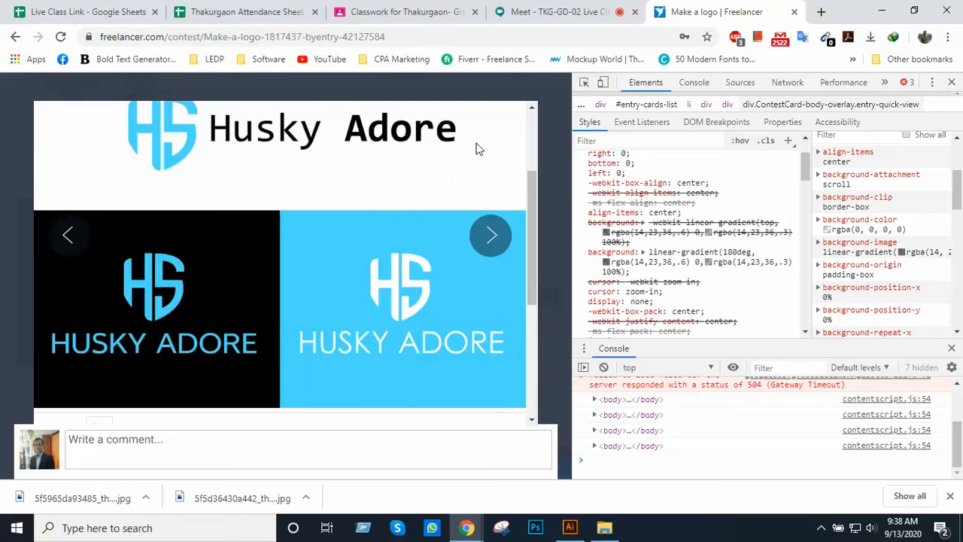
{"action": "scroll", "coordinate": [437, 185], "scroll_direction": "up", "scroll_amount": 2}
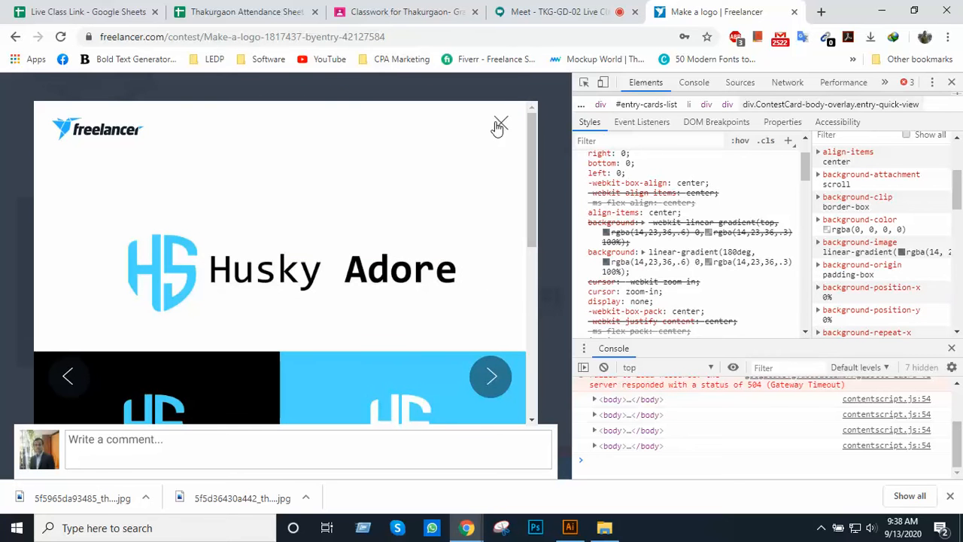
{"action": "left_click", "coordinate": [501, 124]}
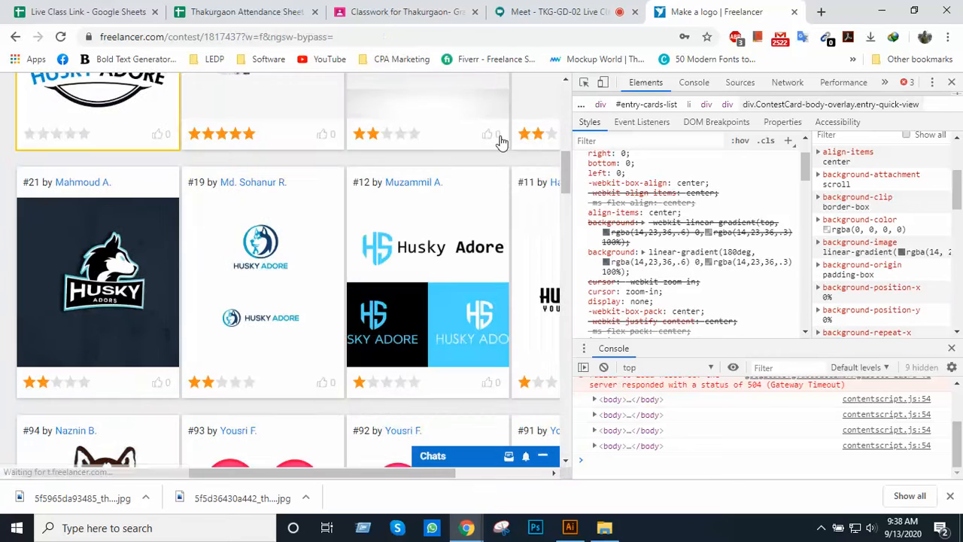
- Reopen the entry #12 preview and examine the inspected overlay's style rules, computed properties and box model for the image's dimensions
{"action": "left_click", "coordinate": [436, 218]}
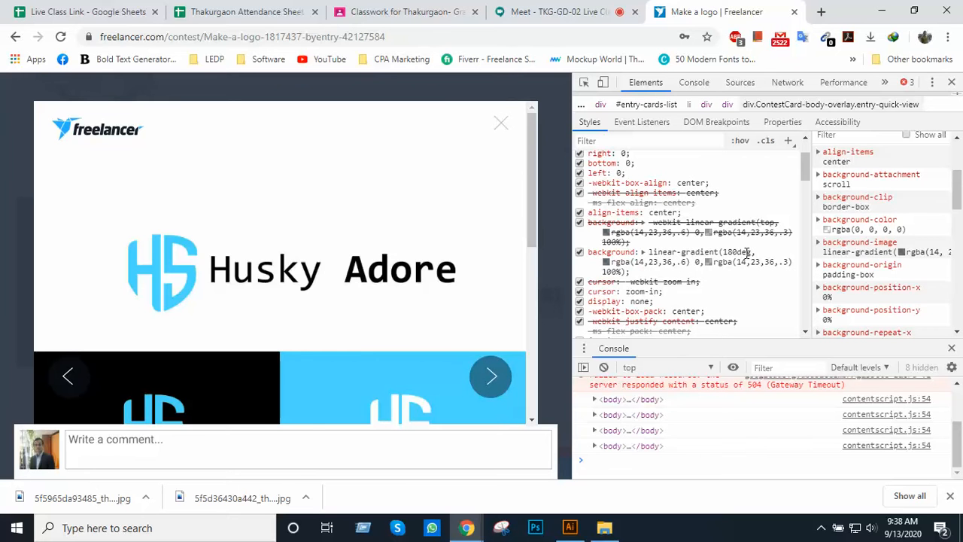
{"action": "scroll", "coordinate": [857, 252], "scroll_direction": "down", "scroll_amount": 3}
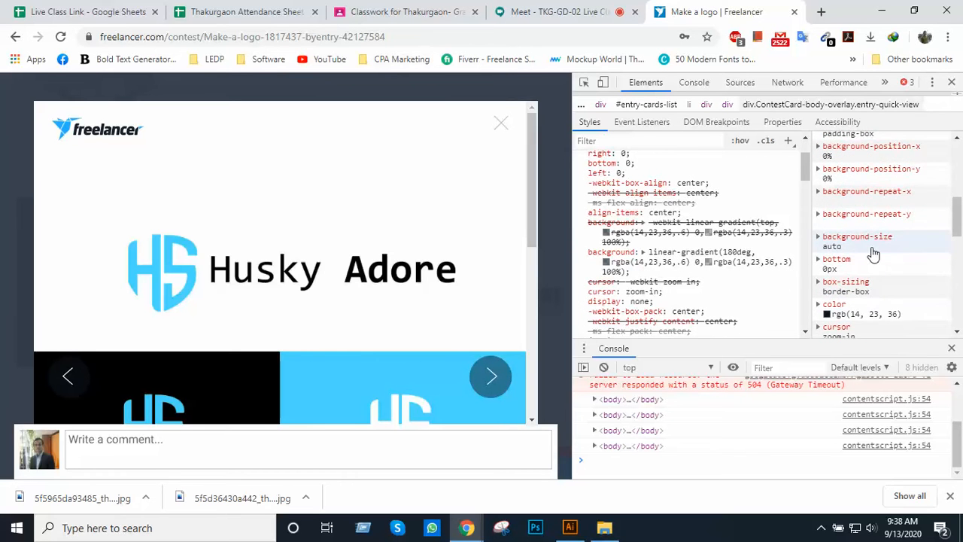
{"action": "scroll", "coordinate": [872, 255], "scroll_direction": "down", "scroll_amount": 2}
{"action": "scroll", "coordinate": [872, 255], "scroll_direction": "down", "scroll_amount": 2}
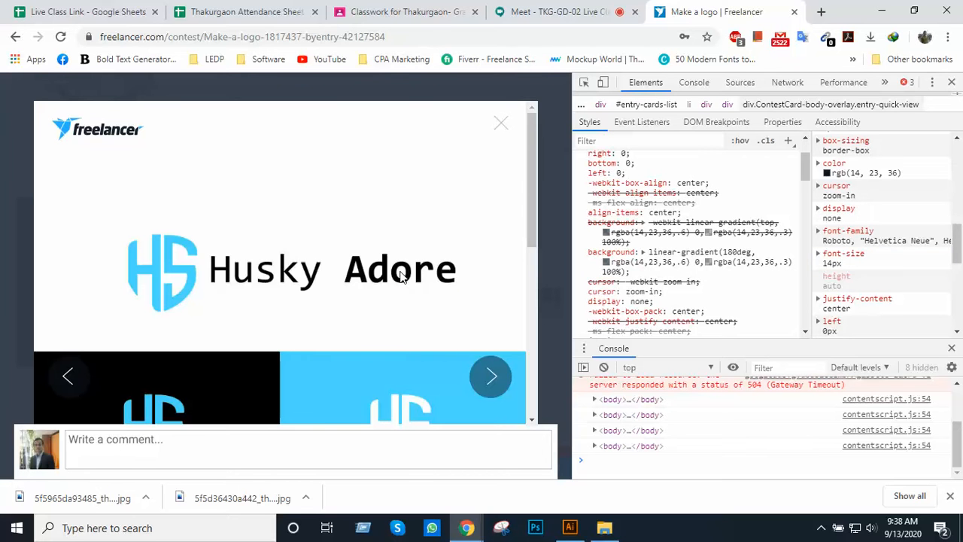
{"action": "scroll", "coordinate": [860, 275], "scroll_direction": "down", "scroll_amount": 2}
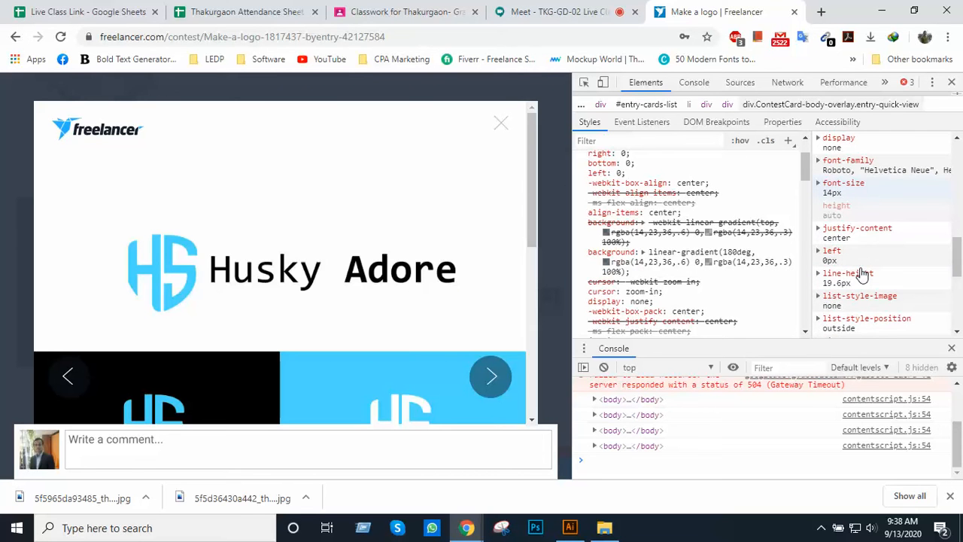
{"action": "scroll", "coordinate": [862, 275], "scroll_direction": "down", "scroll_amount": 4}
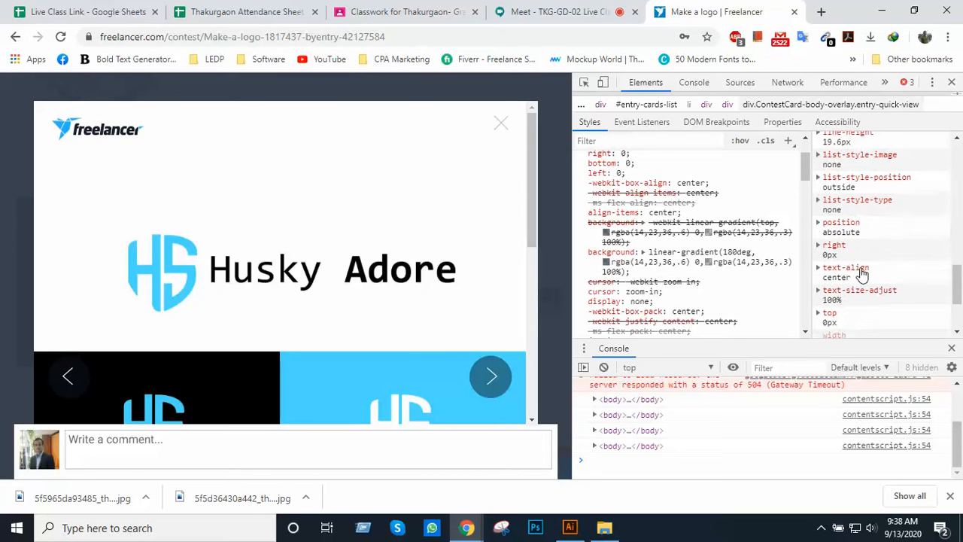
{"action": "scroll", "coordinate": [862, 274], "scroll_direction": "down", "scroll_amount": 3}
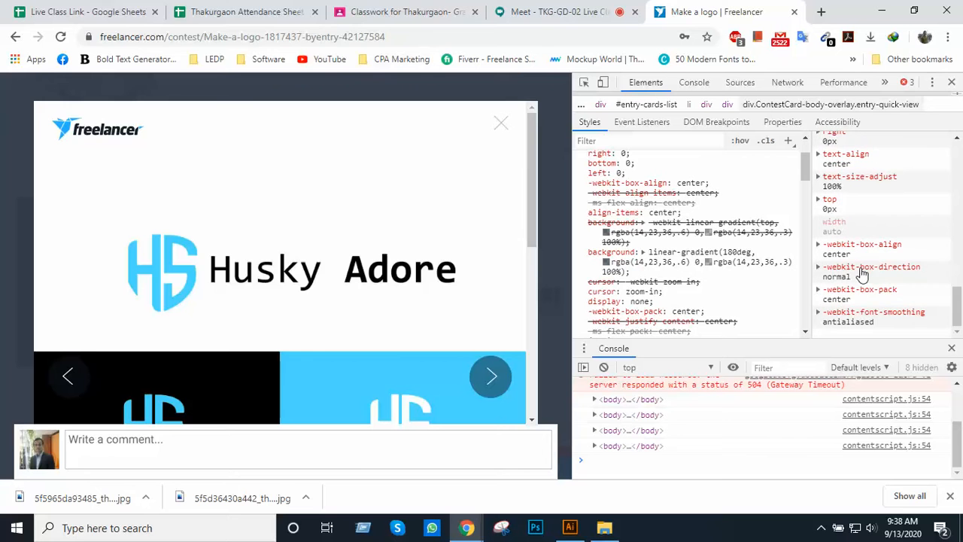
{"action": "scroll", "coordinate": [862, 275], "scroll_direction": "up", "scroll_amount": 10}
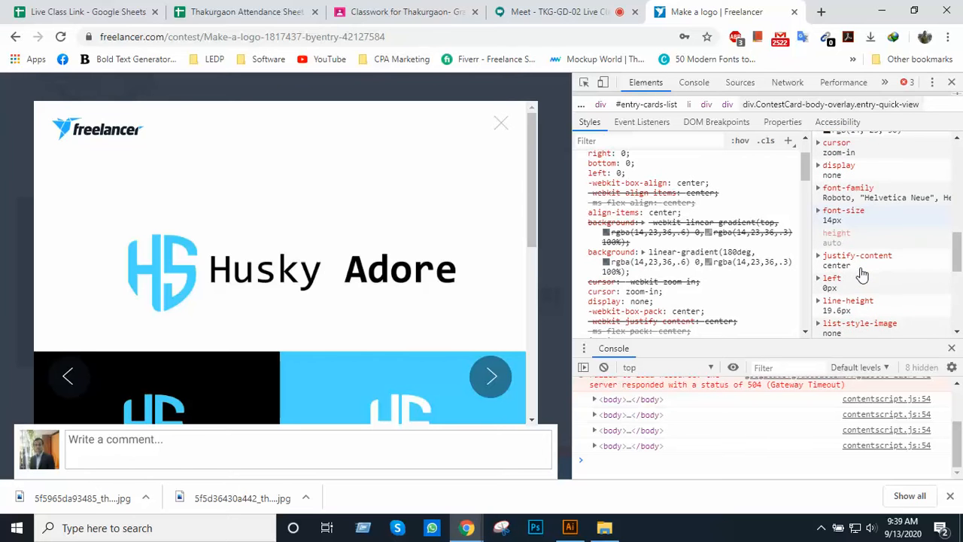
{"action": "scroll", "coordinate": [862, 275], "scroll_direction": "down", "scroll_amount": 2}
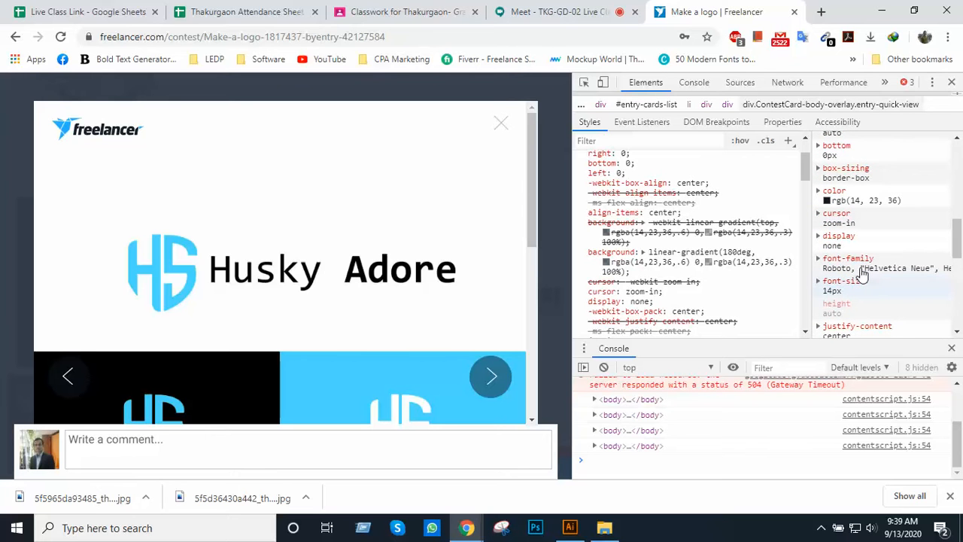
{"action": "scroll", "coordinate": [862, 275], "scroll_direction": "up", "scroll_amount": 5}
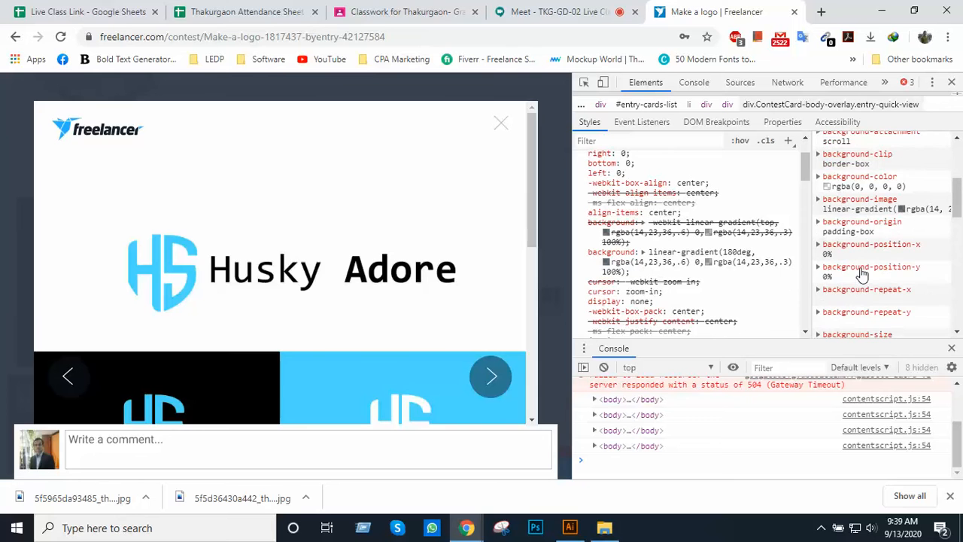
{"action": "scroll", "coordinate": [862, 275], "scroll_direction": "up", "scroll_amount": 2}
{"action": "scroll", "coordinate": [862, 275], "scroll_direction": "up", "scroll_amount": 3}
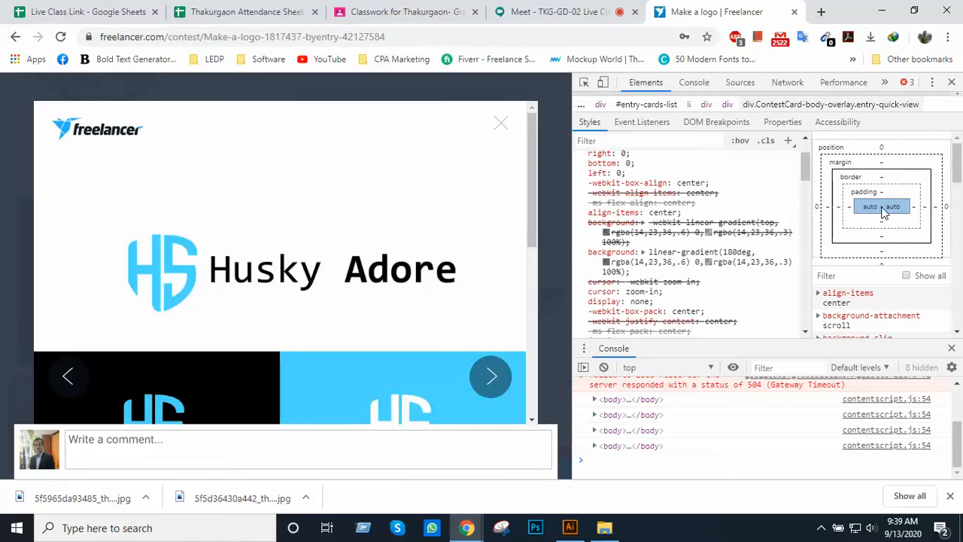
{"action": "scroll", "coordinate": [677, 232], "scroll_direction": "up", "scroll_amount": 1}
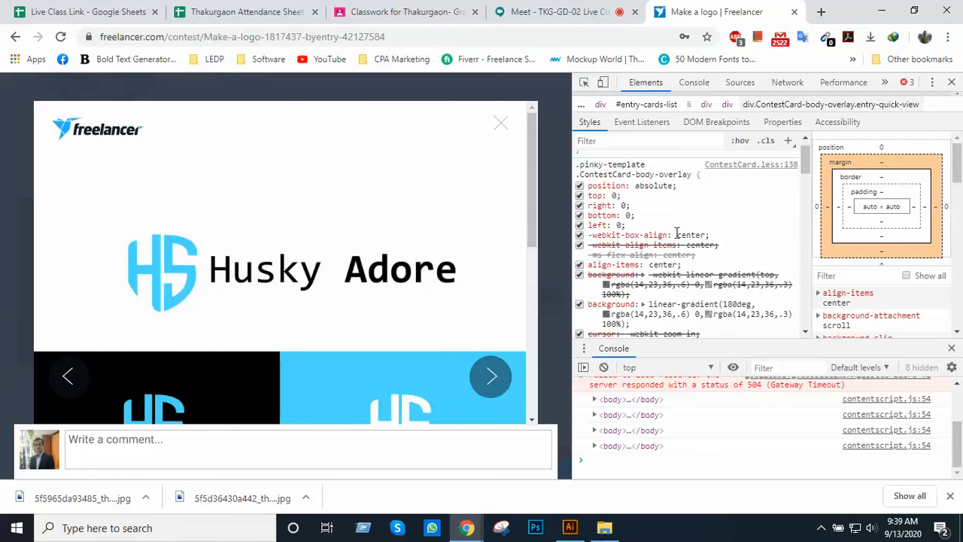
{"action": "scroll", "coordinate": [677, 239], "scroll_direction": "down", "scroll_amount": 2}
{"action": "scroll", "coordinate": [677, 240], "scroll_direction": "down", "scroll_amount": 3}
{"action": "scroll", "coordinate": [761, 426], "scroll_direction": "up", "scroll_amount": 2}
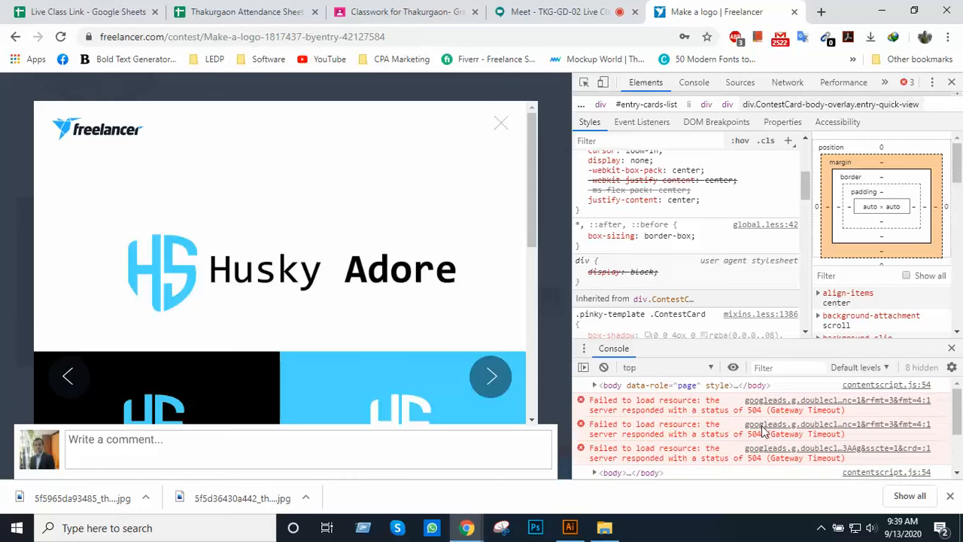
- Close the console, the entry #12 preview and the developer tools, and look through the contest entries further down the page
{"action": "left_click", "coordinate": [951, 349]}
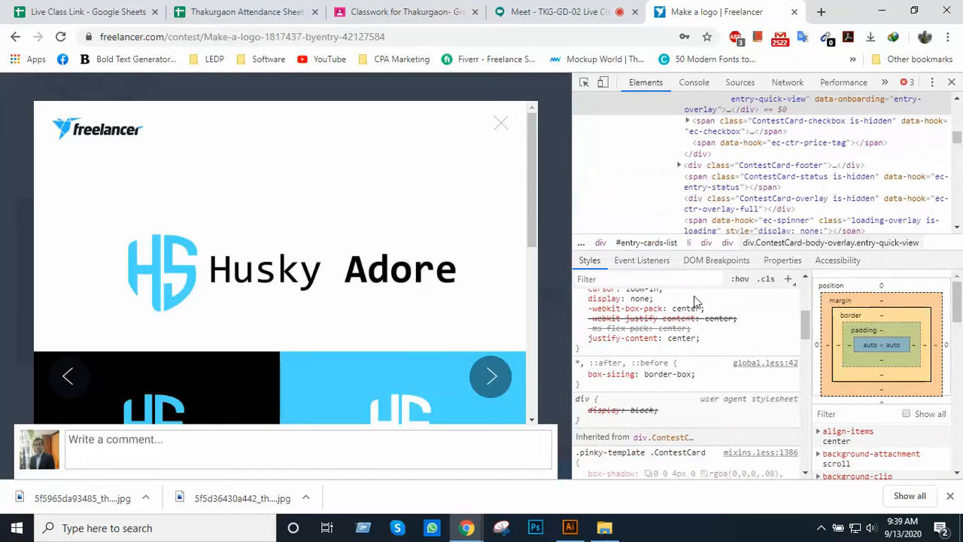
{"action": "left_click", "coordinate": [501, 123]}
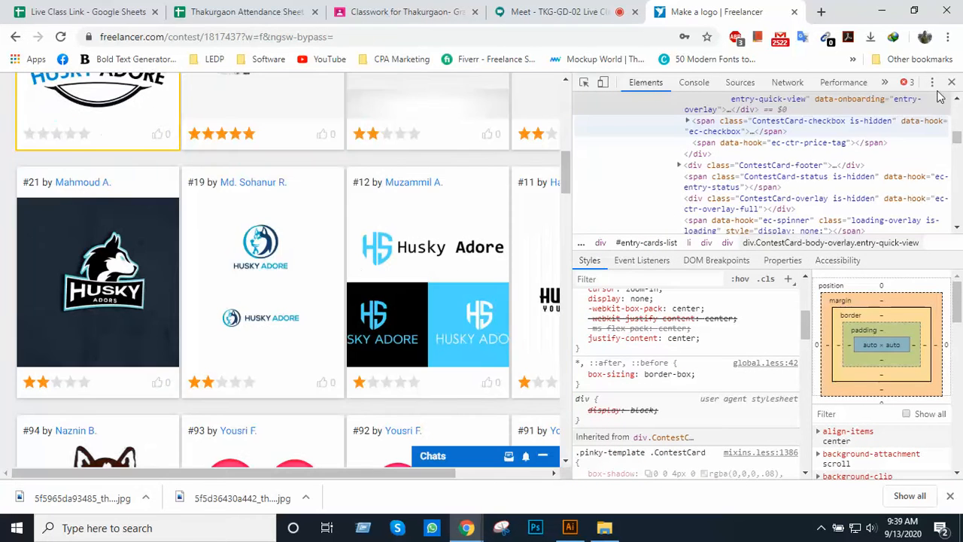
{"action": "left_click", "coordinate": [952, 83]}
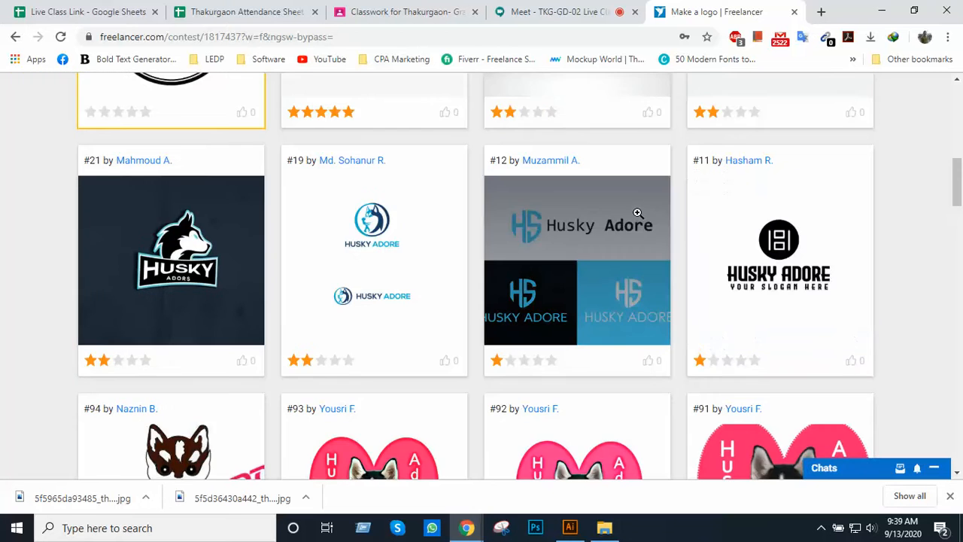
{"action": "scroll", "coordinate": [637, 217], "scroll_direction": "down", "scroll_amount": 3}
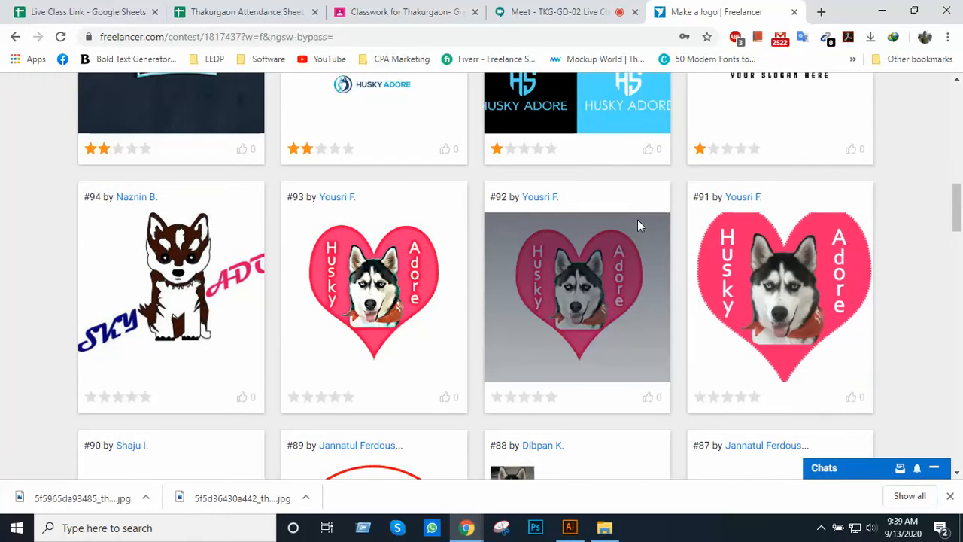
{"action": "scroll", "coordinate": [637, 238], "scroll_direction": "down", "scroll_amount": 1}
{"action": "scroll", "coordinate": [637, 241], "scroll_direction": "down", "scroll_amount": 2}
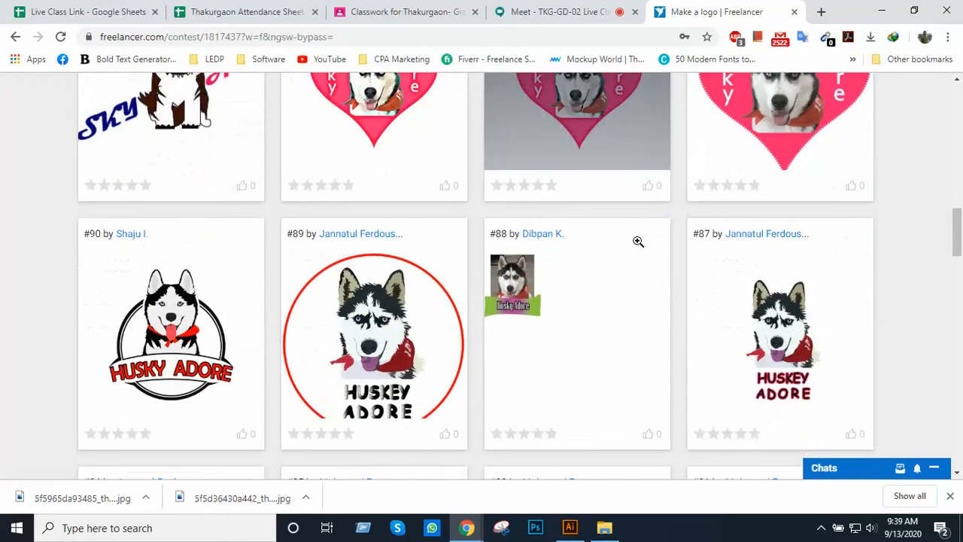
- Switch back to Illustrator and duplicate the white and black logos straight down onto the lower red and black panels, and deselect them
{"action": "left_click", "coordinate": [569, 528]}
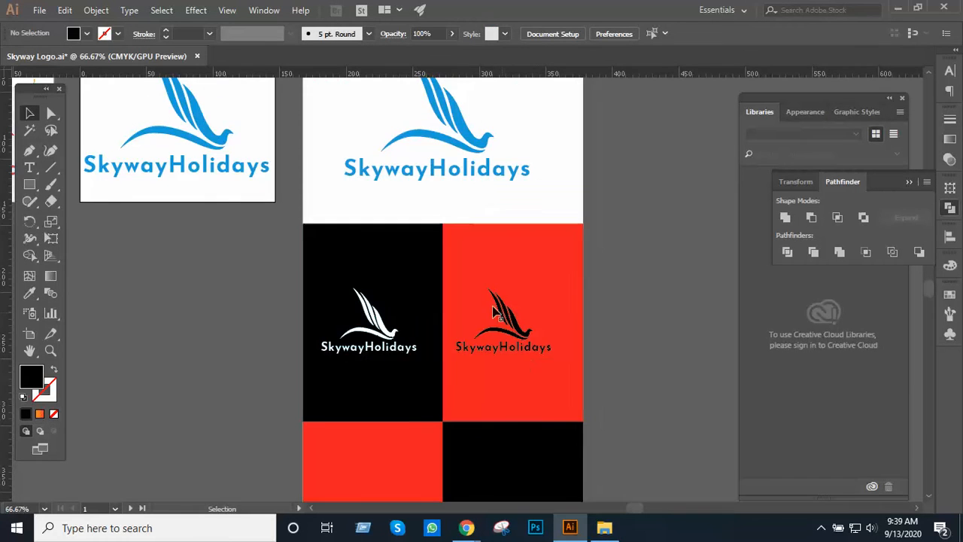
{"action": "key", "text": "ctrl+minus"}
{"action": "left_click_drag", "start_coordinate": [499, 223], "coordinate": [447, 350]}
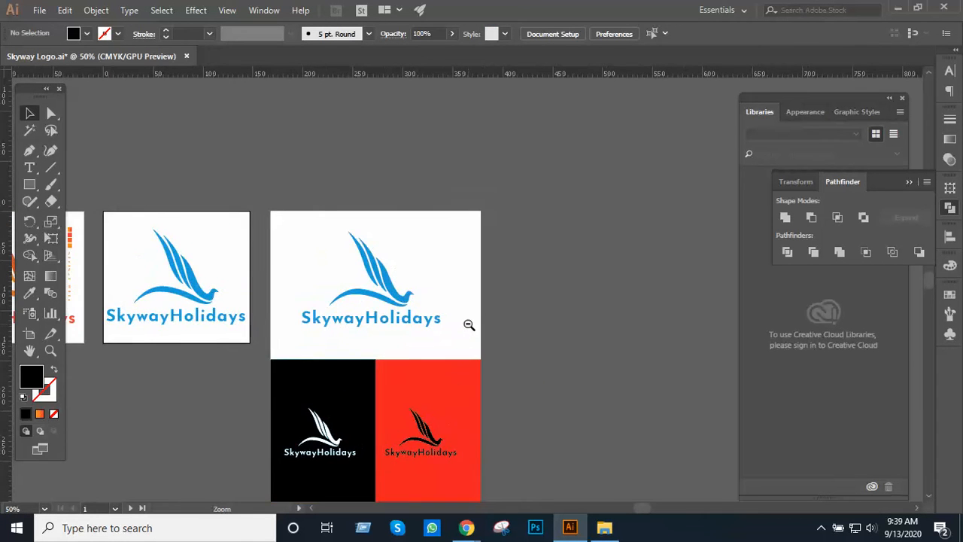
{"action": "key", "text": "ctrl+minus"}
{"action": "key", "text": "ctrl+space"}
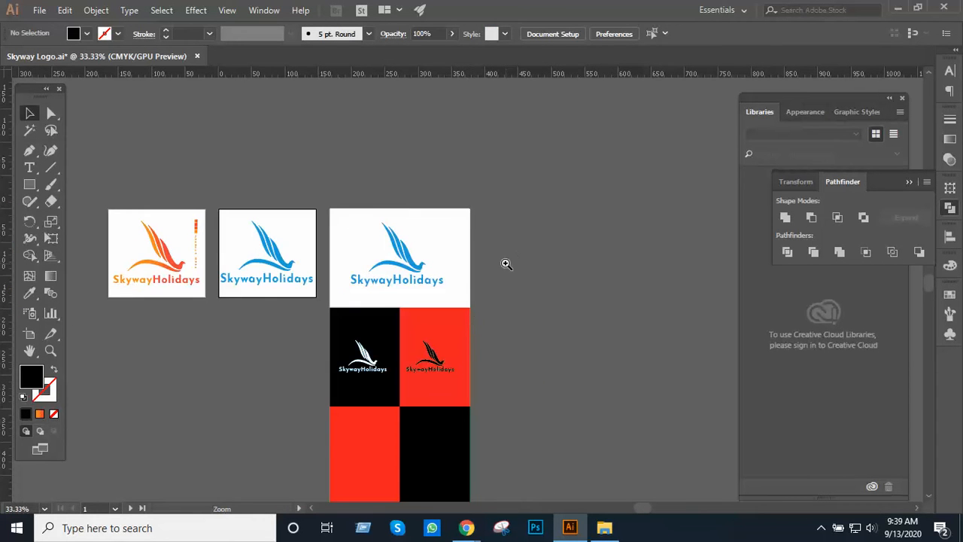
{"action": "left_click", "coordinate": [505, 264], "text": "ctrl"}
{"action": "left_click_drag", "start_coordinate": [330, 391], "coordinate": [441, 285]}
{"action": "left_click", "coordinate": [444, 287], "text": "ctrl+alt"}
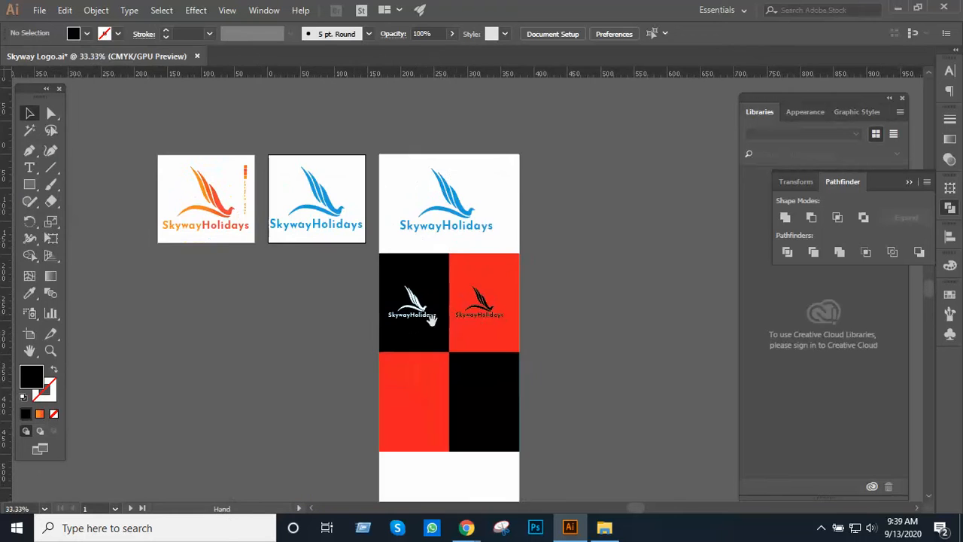
{"action": "left_click_drag", "start_coordinate": [434, 323], "coordinate": [473, 246]}
{"action": "left_click", "coordinate": [473, 278], "text": "ctrl"}
{"action": "left_click", "coordinate": [473, 278], "text": "ctrl"}
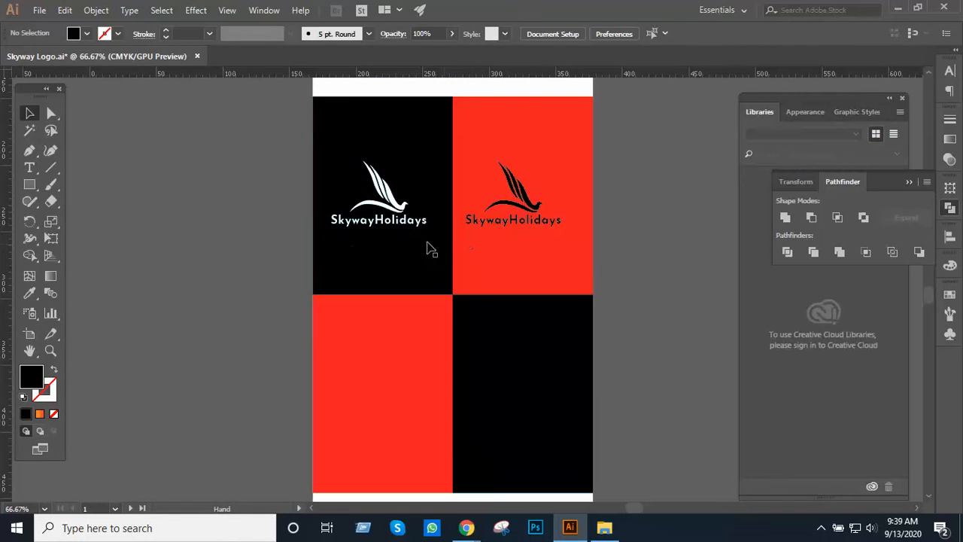
{"action": "left_click", "coordinate": [385, 203]}
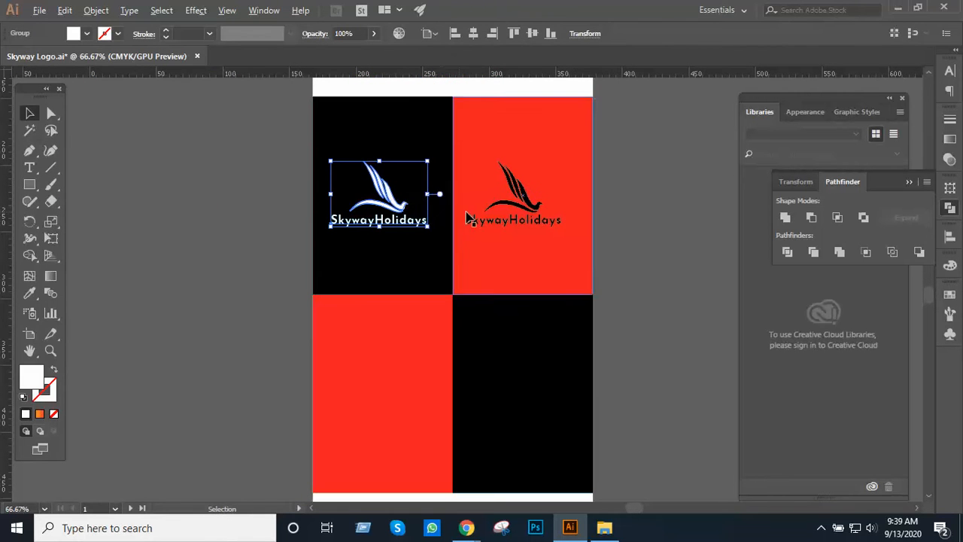
{"action": "left_click", "coordinate": [524, 213], "text": "shift"}
{"action": "left_click_drag", "start_coordinate": [538, 213], "coordinate": [538, 406]}
{"action": "left_click", "coordinate": [666, 354]}
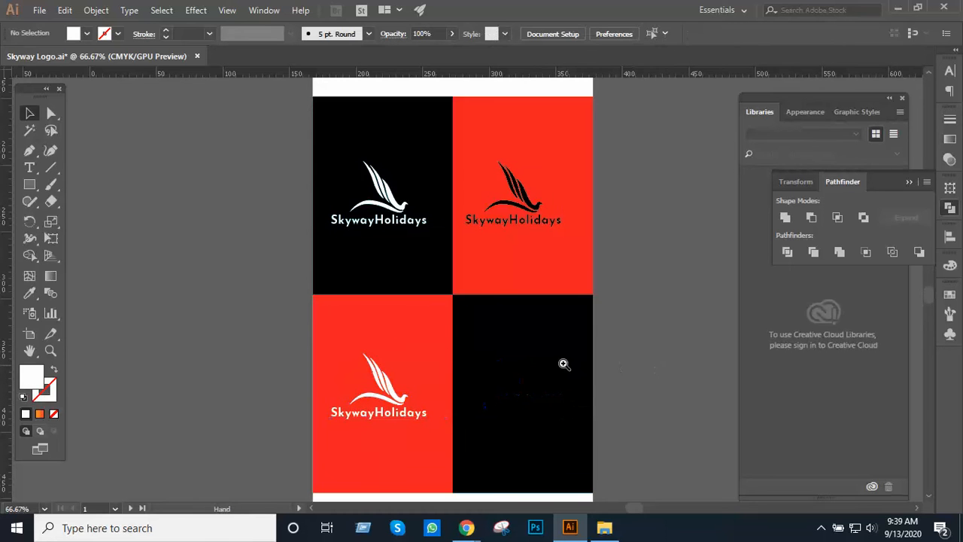
- Recolour the logos on the lower red and black panels with the blue sampled from the main logo
{"action": "left_click", "coordinate": [515, 383]}
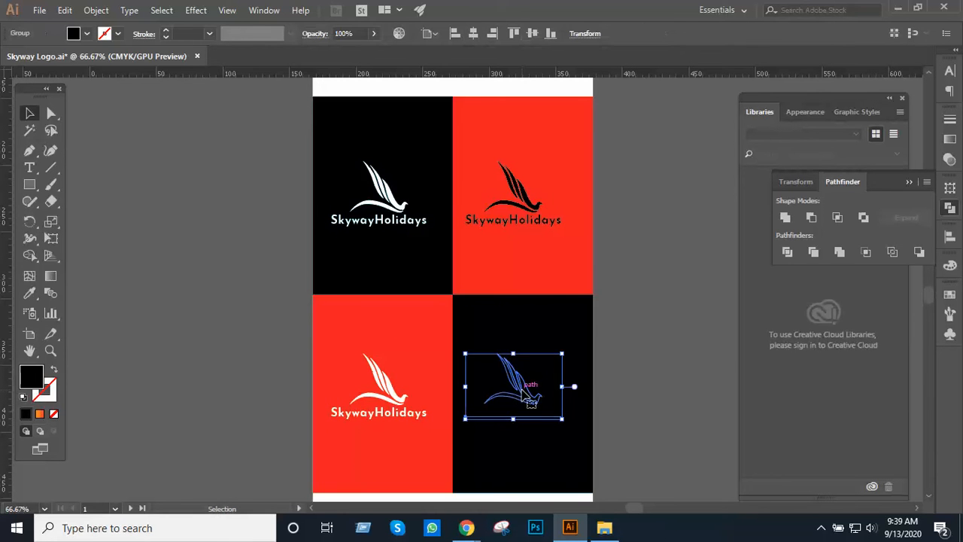
{"action": "left_click", "coordinate": [391, 414], "text": "shift"}
{"action": "scroll", "coordinate": [502, 331], "scroll_direction": "up", "scroll_amount": 5}
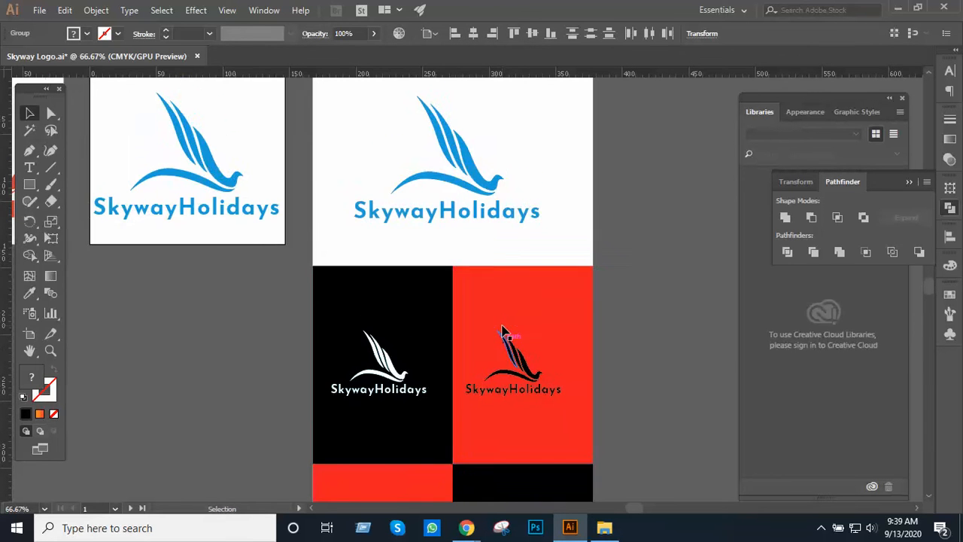
{"action": "key", "text": "i"}
{"action": "left_click", "coordinate": [466, 151]}
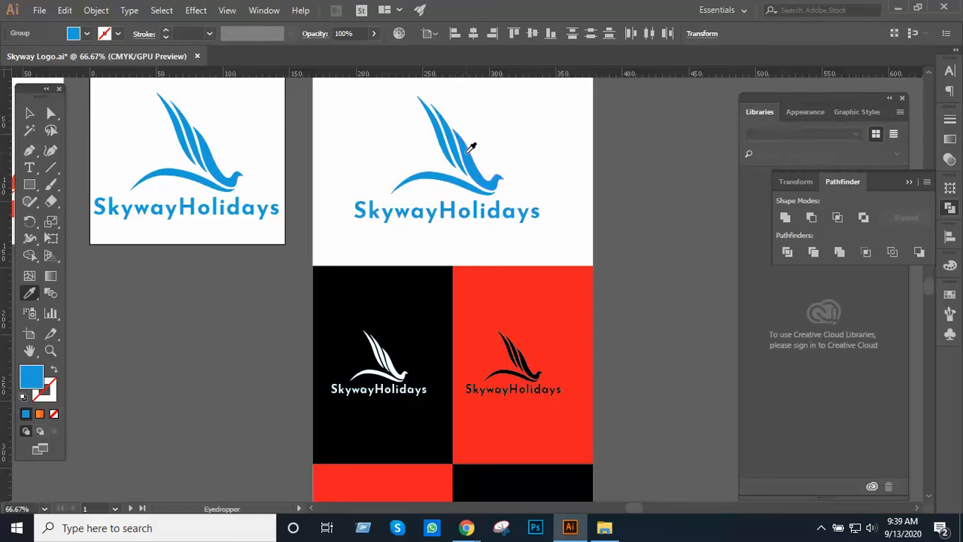
{"action": "scroll", "coordinate": [424, 211], "scroll_direction": "down", "scroll_amount": 2}
{"action": "key", "text": "v"}
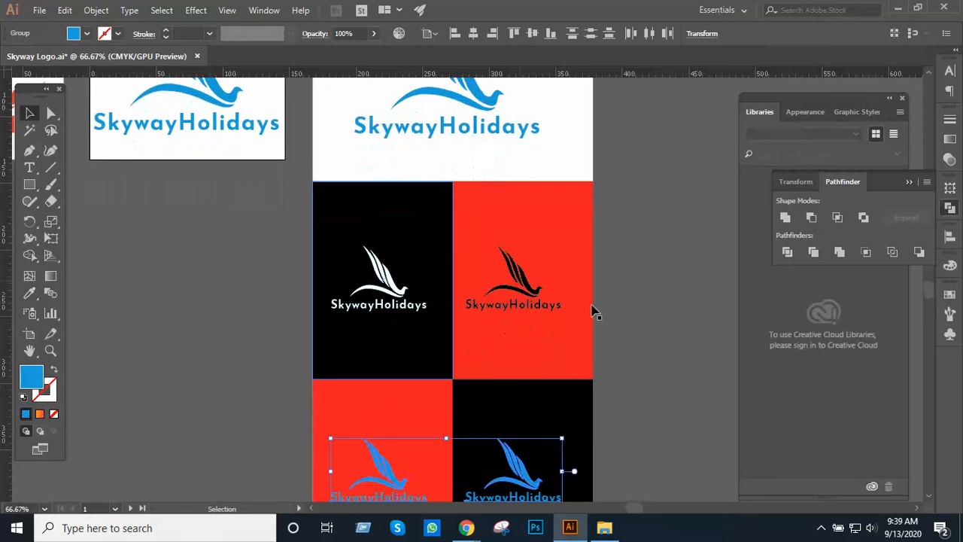
{"action": "left_click", "coordinate": [659, 335]}
- Move the blue logo from the lower black panel to the upper one, and put the upper panel's white logo in its place
{"action": "left_click_drag", "start_coordinate": [537, 328], "coordinate": [523, 252]}
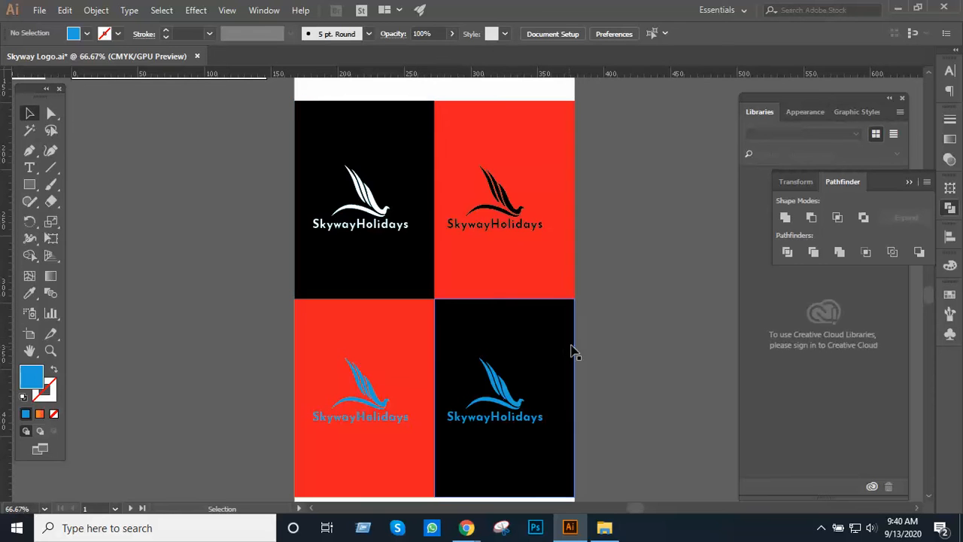
{"action": "key", "text": "ctrl+alt+space"}
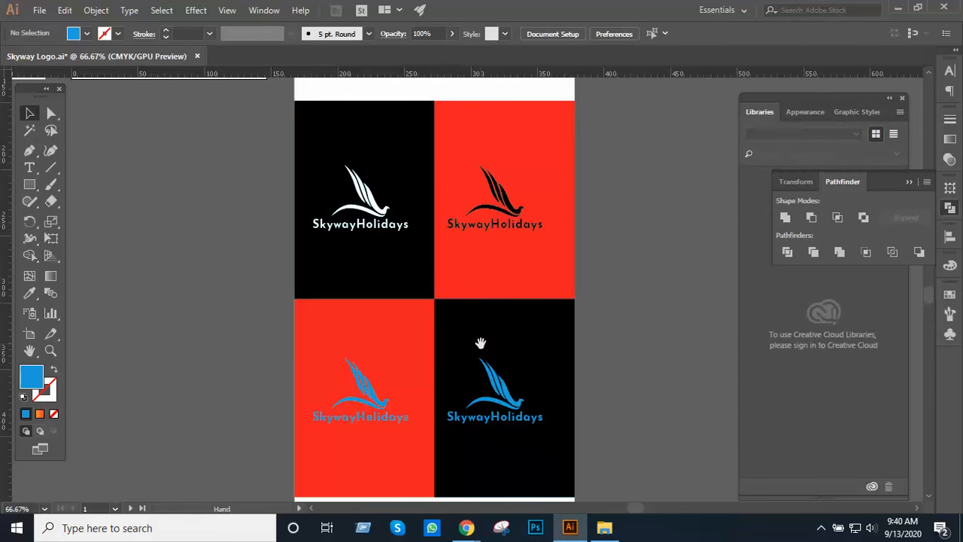
{"action": "left_click_drag", "start_coordinate": [387, 208], "coordinate": [671, 379]}
{"action": "left_click_drag", "start_coordinate": [514, 406], "coordinate": [380, 203]}
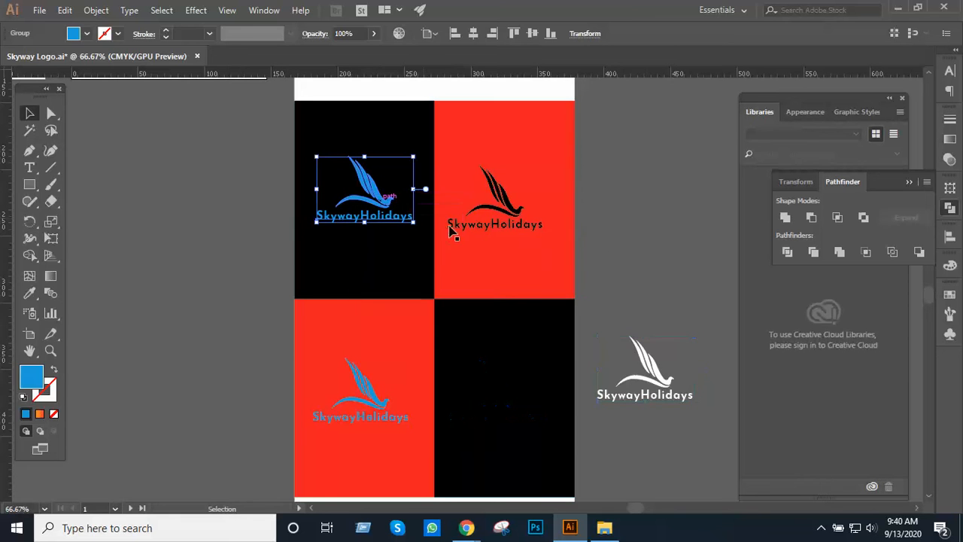
{"action": "left_click", "coordinate": [467, 412]}
{"action": "left_click", "coordinate": [711, 340]}
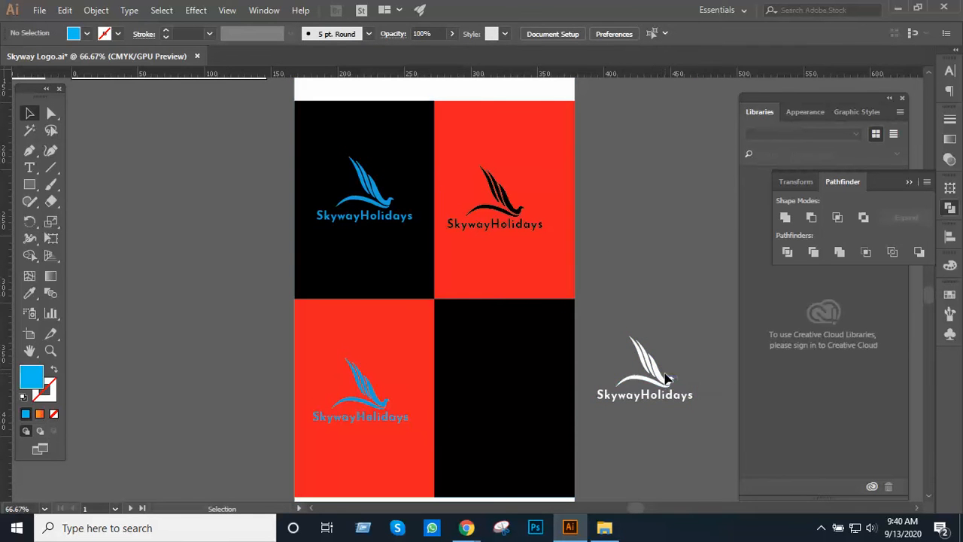
{"action": "left_click_drag", "start_coordinate": [670, 382], "coordinate": [520, 402]}
{"action": "left_click", "coordinate": [633, 382]}
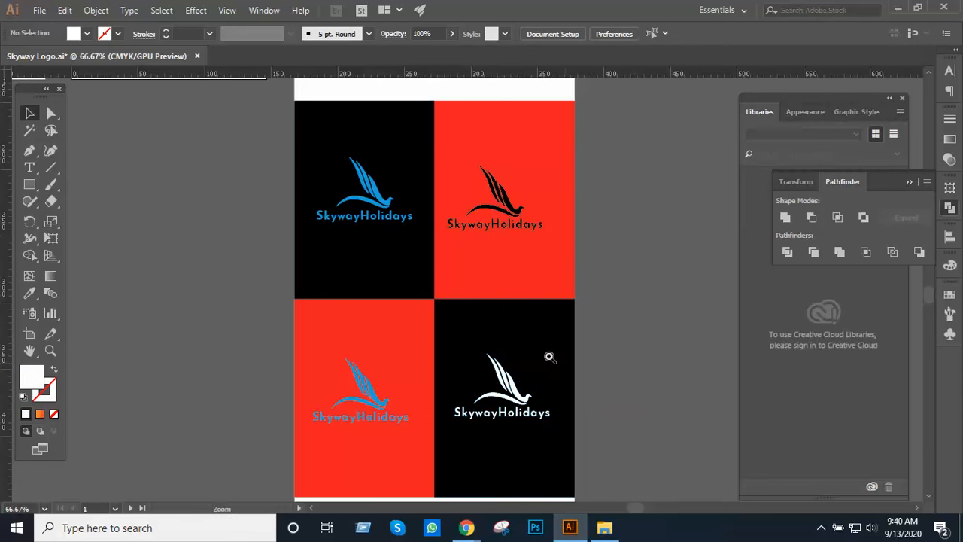
- Shorten the white background rectangle so that its lower edge meets the bottom of the checkerboard panels
{"action": "key", "text": "ctrl+minus"}
{"action": "left_click_drag", "start_coordinate": [513, 352], "coordinate": [569, 361]}
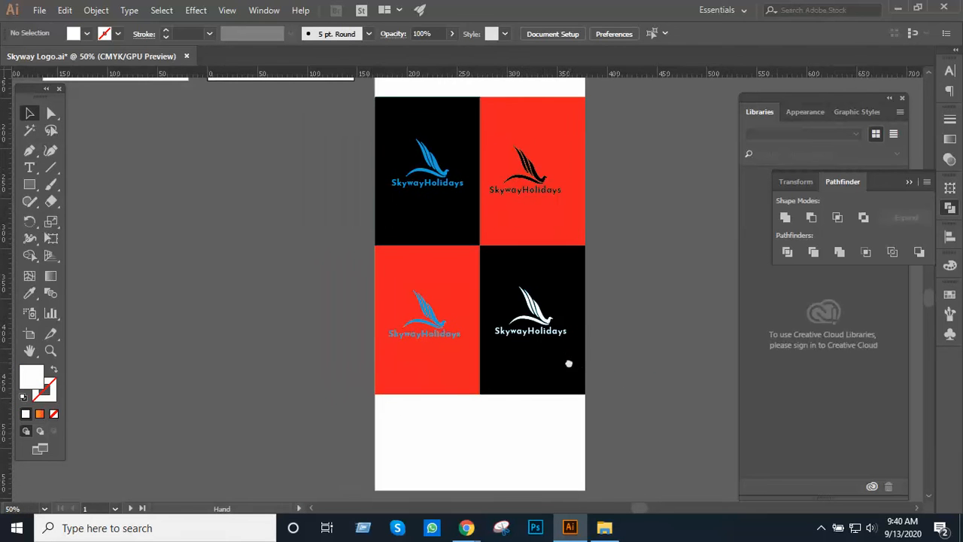
{"action": "left_click", "coordinate": [513, 455]}
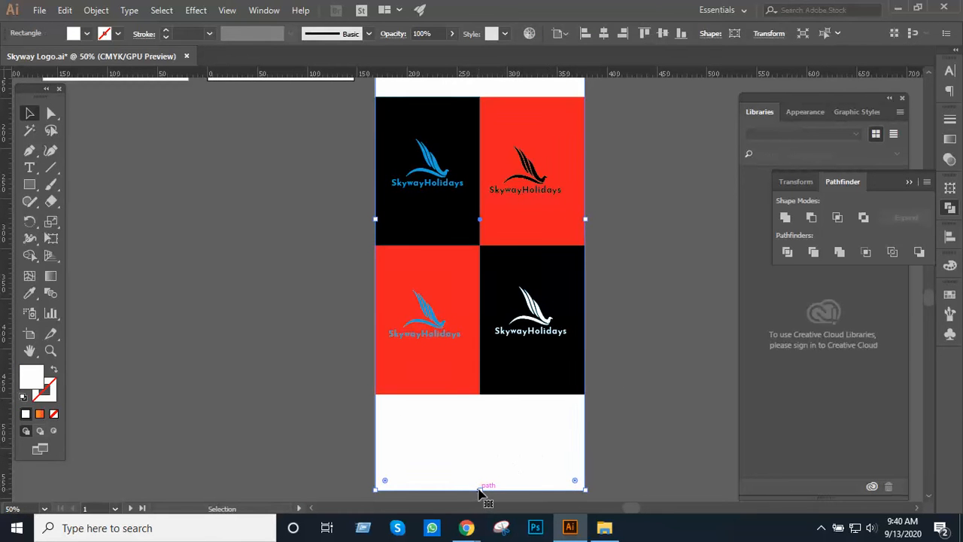
{"action": "left_click_drag", "start_coordinate": [480, 492], "coordinate": [492, 394]}
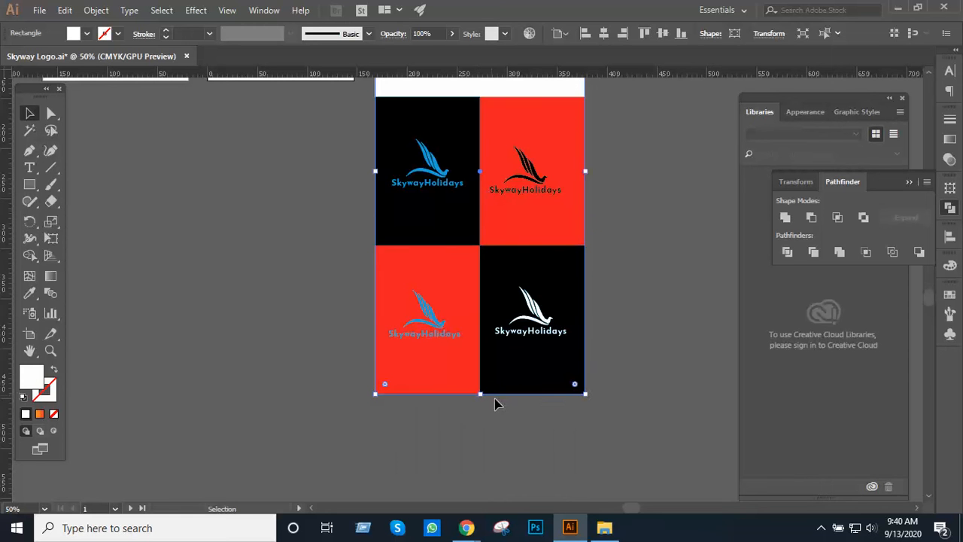
{"action": "left_click", "coordinate": [639, 404]}
- Review the whole presentation sheet, from the main blue logo down to the four coloured panels
{"action": "key", "text": "ctrl+plus"}
{"action": "left_click_drag", "start_coordinate": [464, 225], "coordinate": [526, 321]}
{"action": "left_click", "coordinate": [480, 272], "text": "ctrl+alt"}
{"action": "left_click", "coordinate": [480, 272], "text": "ctrl+alt"}
{"action": "left_click_drag", "start_coordinate": [481, 273], "coordinate": [423, 306]}
{"action": "left_click", "coordinate": [449, 275], "text": "ctrl"}
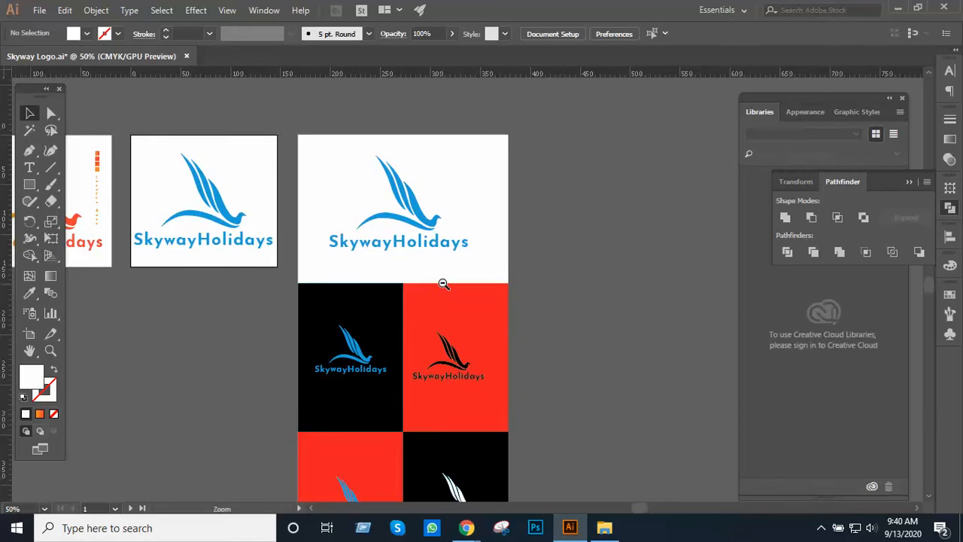
{"action": "left_click", "coordinate": [443, 284], "text": "ctrl+alt"}
{"action": "left_click_drag", "start_coordinate": [473, 284], "coordinate": [324, 286]}
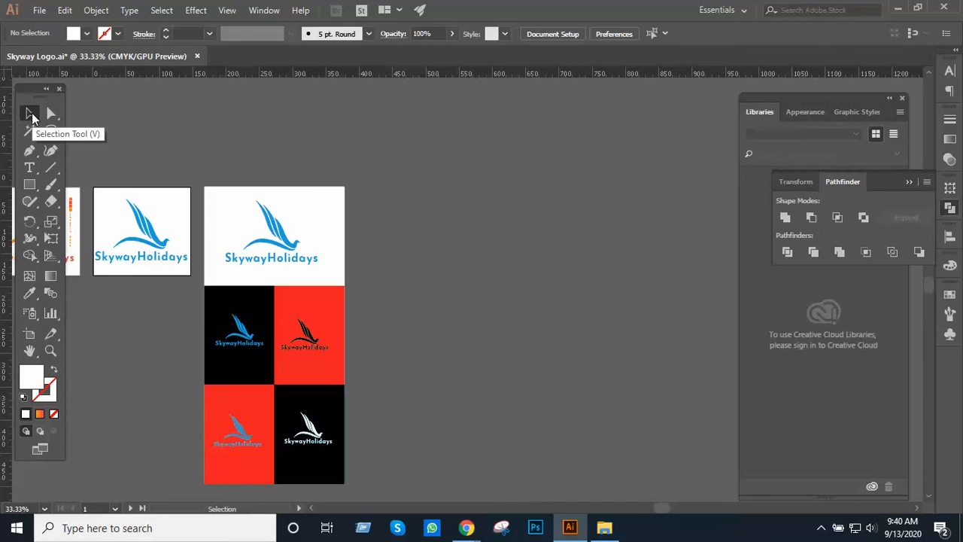
{"action": "mouse_move", "coordinate": [364, 195]}
{"action": "left_mouse_down"}
{"action": "mouse_move", "coordinate": [430, 218]}
{"action": "mouse_move", "coordinate": [361, 192]}
{"action": "left_mouse_up"}
- Create a white portrait rectangle and place it just right of the finished sheet, aligned with its upper edge
{"action": "left_click", "coordinate": [29, 185]}
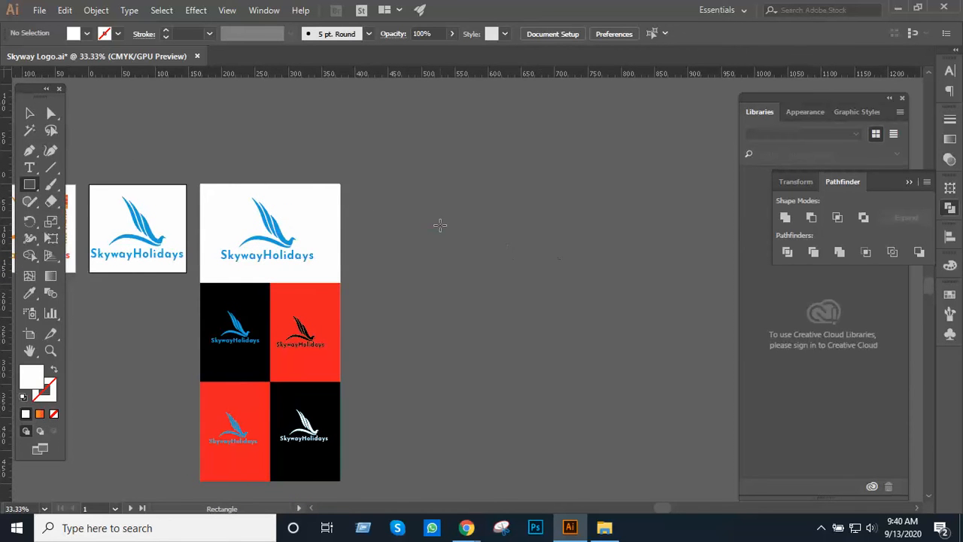
{"action": "left_click", "coordinate": [513, 256]}
{"action": "left_click", "coordinate": [641, 363]}
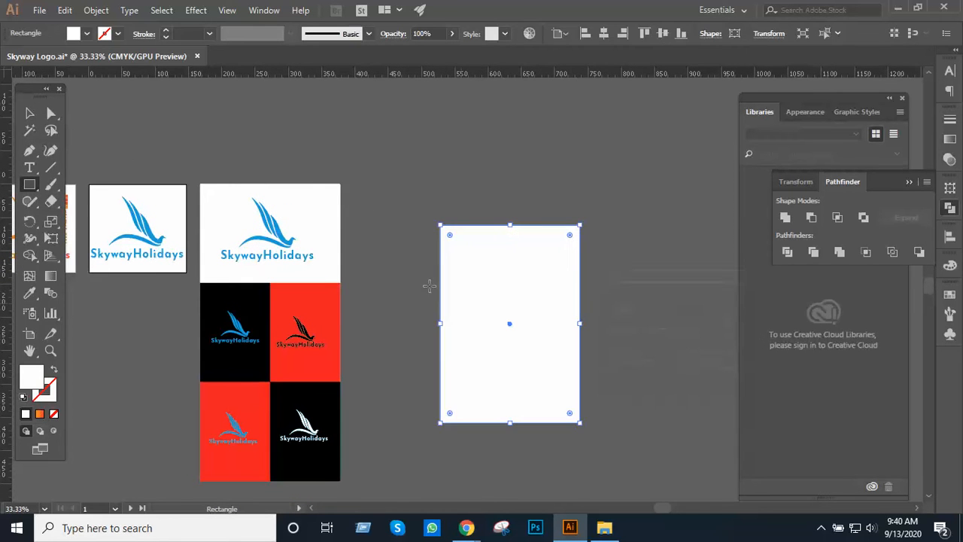
{"action": "left_click", "coordinate": [33, 115]}
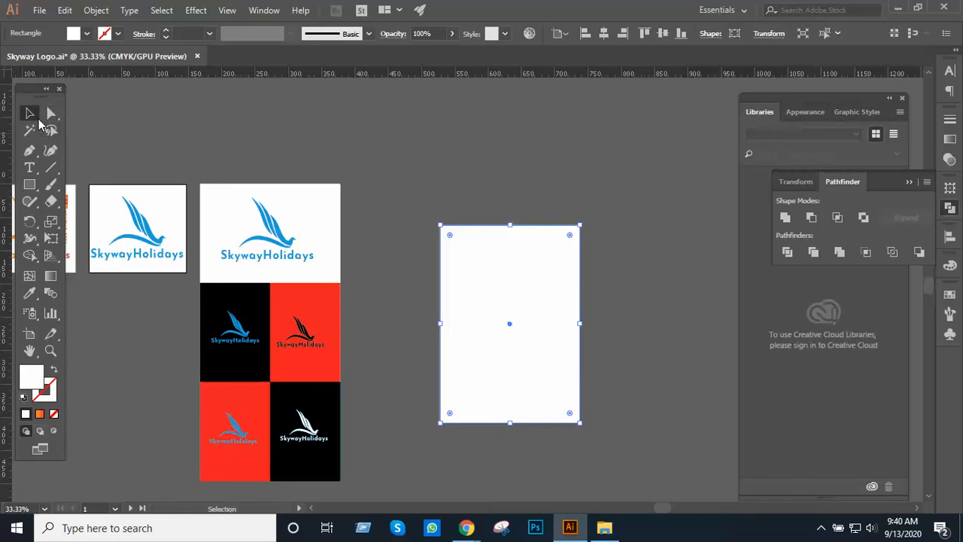
{"action": "left_click", "coordinate": [464, 190]}
{"action": "left_click_drag", "start_coordinate": [510, 276], "coordinate": [564, 257]}
{"action": "left_click", "coordinate": [539, 218]}
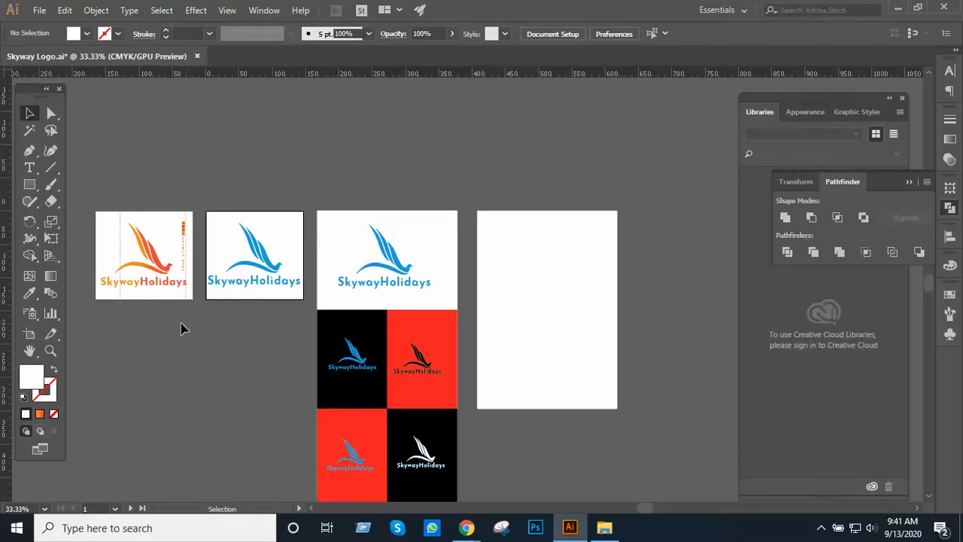
- Place the orange gradient logo with its colour swatches and font label to the right of the new white rectangle
{"action": "left_click_drag", "start_coordinate": [181, 323], "coordinate": [685, 259]}
{"action": "left_click", "coordinate": [557, 241], "text": "ctrl"}
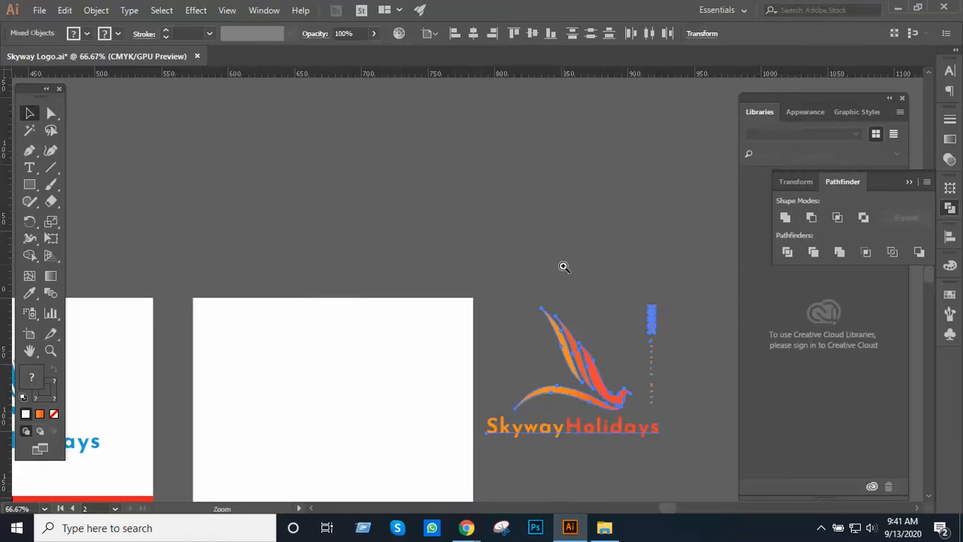
{"action": "left_click", "coordinate": [563, 266], "text": "ctrl"}
{"action": "left_click_drag", "start_coordinate": [519, 346], "coordinate": [595, 241]}
{"action": "left_click", "coordinate": [616, 215]}
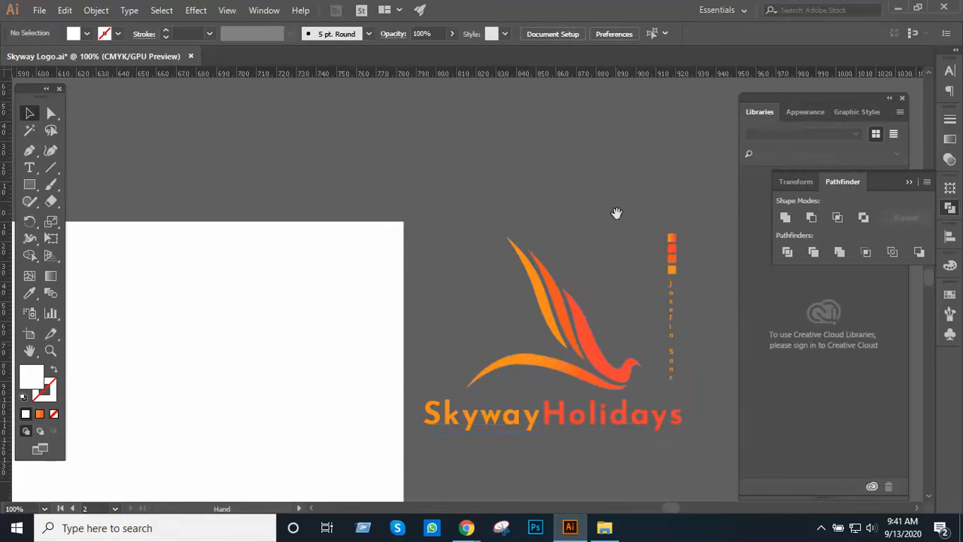
{"action": "left_click_drag", "start_coordinate": [601, 276], "coordinate": [643, 226]}
{"action": "left_click_drag", "start_coordinate": [631, 288], "coordinate": [453, 307]}
{"action": "key", "text": "ctrl+z"}
{"action": "left_click", "coordinate": [537, 171]}
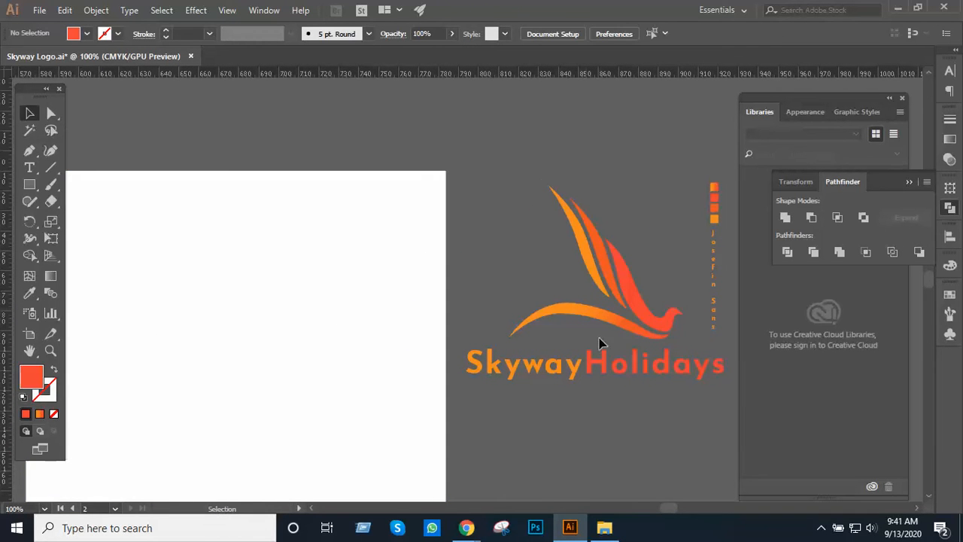
- Group the orange bird and SkywayHolidays wordmark, move the group onto the new white rectangle and bring it to the front
{"action": "key", "text": "ctrl+a"}
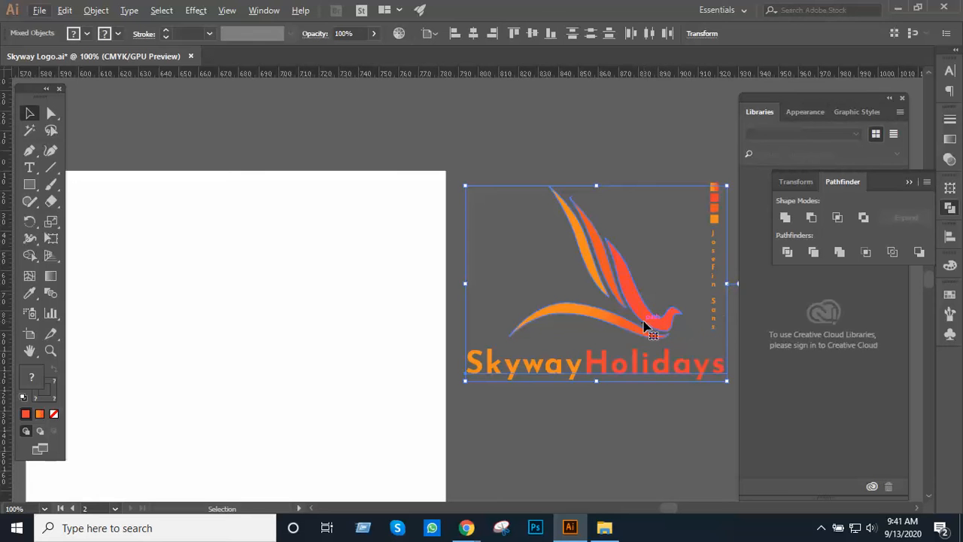
{"action": "key", "text": "ctrl+g"}
{"action": "left_click_drag", "start_coordinate": [643, 325], "coordinate": [401, 291]}
{"action": "right_click", "coordinate": [400, 298]}
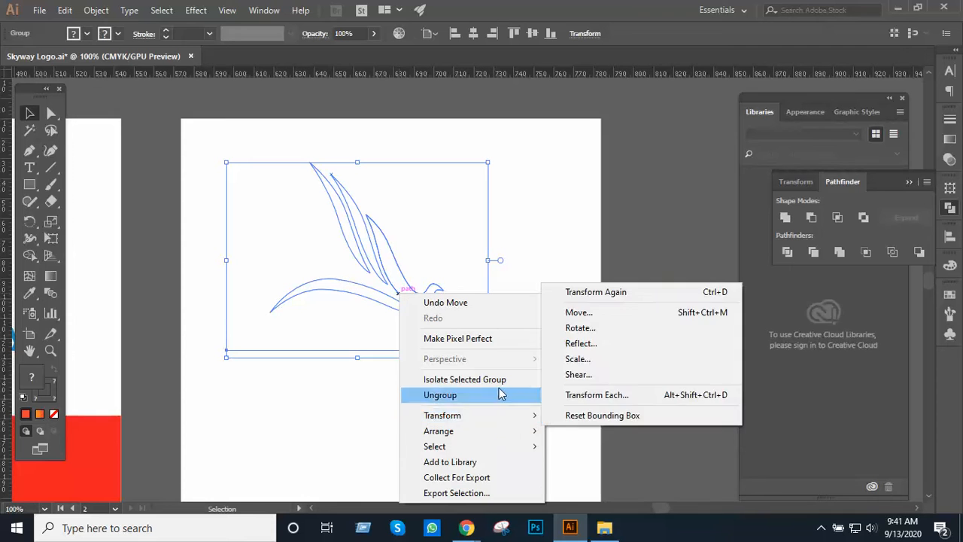
{"action": "mouse_move", "coordinate": [510, 437]}
{"action": "left_click", "coordinate": [605, 431]}
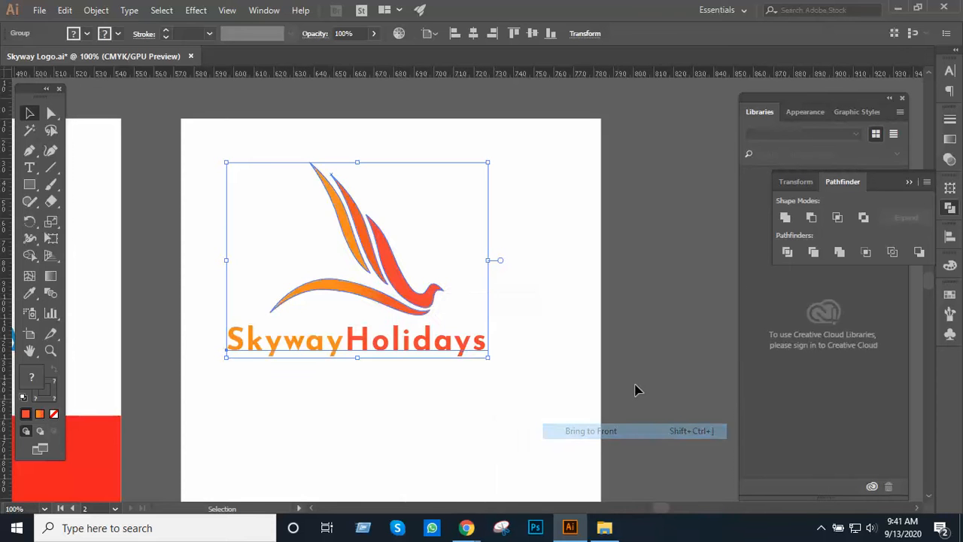
{"action": "left_click", "coordinate": [625, 339]}
{"action": "left_click_drag", "start_coordinate": [625, 339], "coordinate": [509, 361]}
{"action": "left_click", "coordinate": [474, 382]}
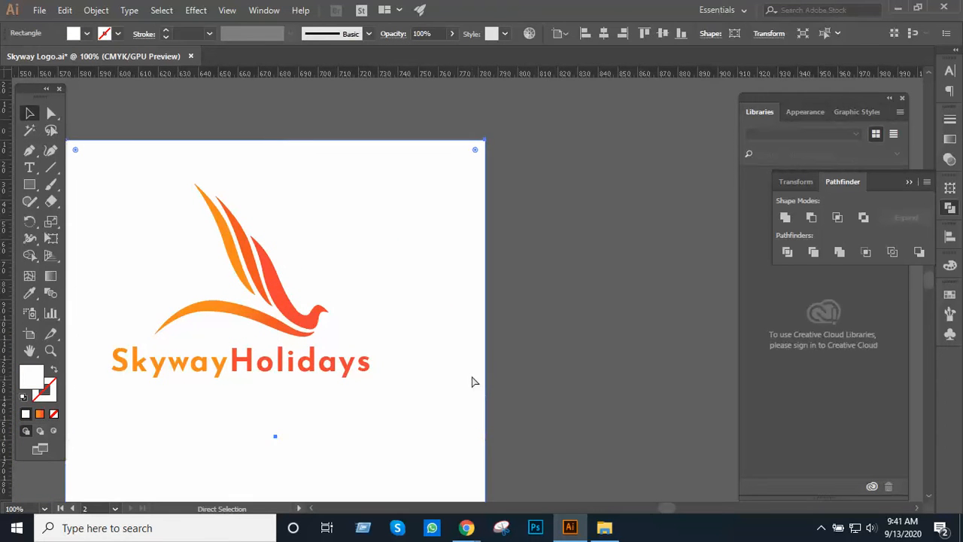
{"action": "key", "text": "ctrl+shift+a"}
- Align the orange logo group and the new white rectangle horizontally by their centres, and deselect them
{"action": "left_click_drag", "start_coordinate": [415, 337], "coordinate": [522, 347]}
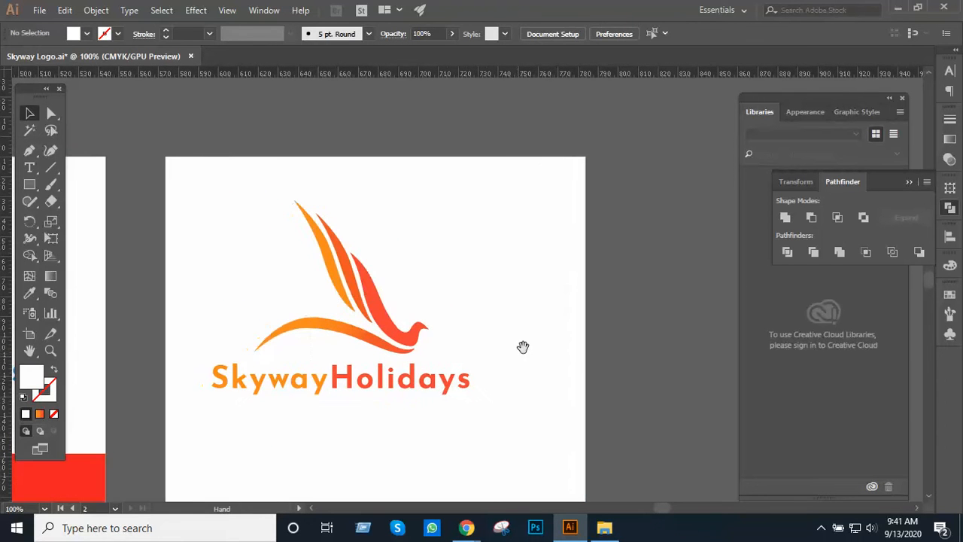
{"action": "left_click_drag", "start_coordinate": [602, 324], "coordinate": [317, 426]}
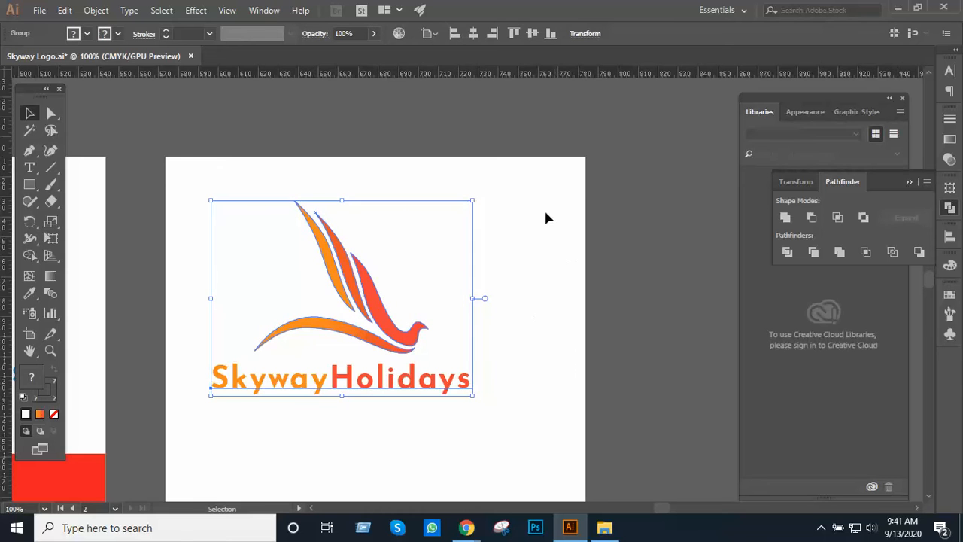
{"action": "left_click", "coordinate": [474, 34]}
{"action": "key", "text": "a"}
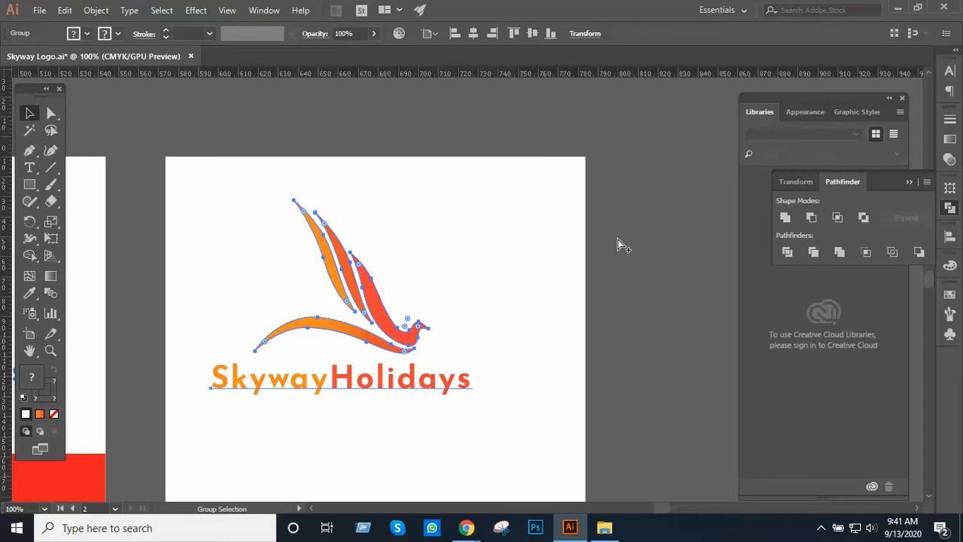
{"action": "key", "text": "ctrl+alt+2"}
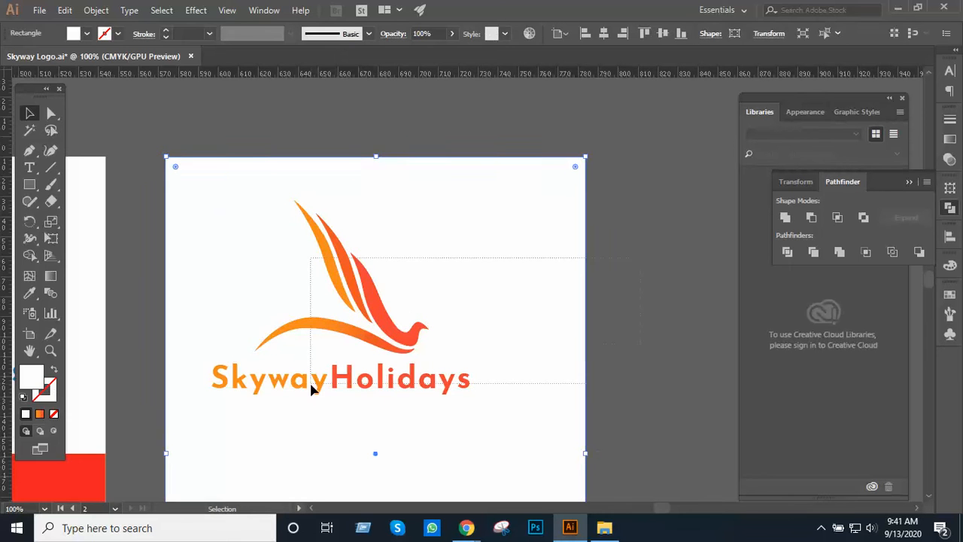
{"action": "left_click", "coordinate": [312, 389], "text": "shift"}
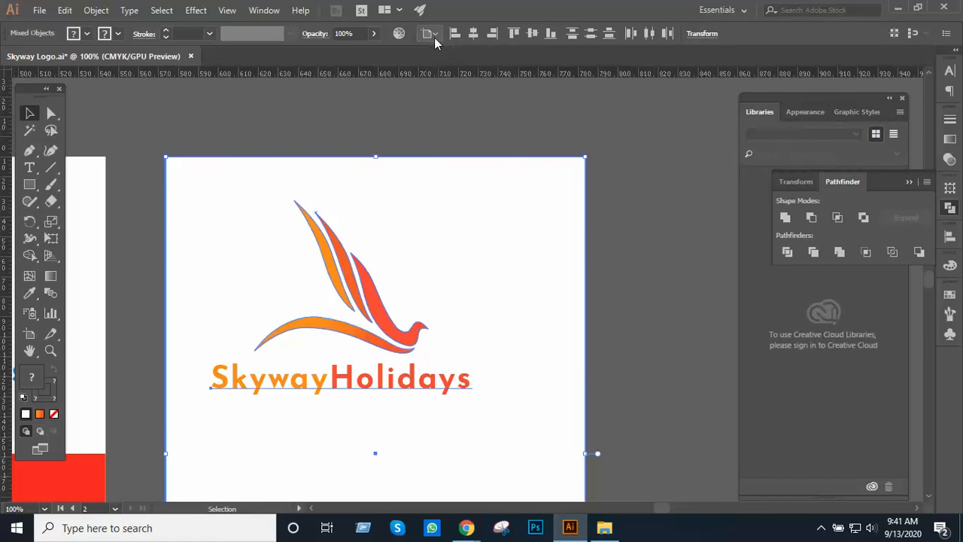
{"action": "left_click", "coordinate": [434, 37]}
{"action": "left_click", "coordinate": [461, 47]}
{"action": "left_click", "coordinate": [473, 33]}
{"action": "left_click", "coordinate": [610, 172]}
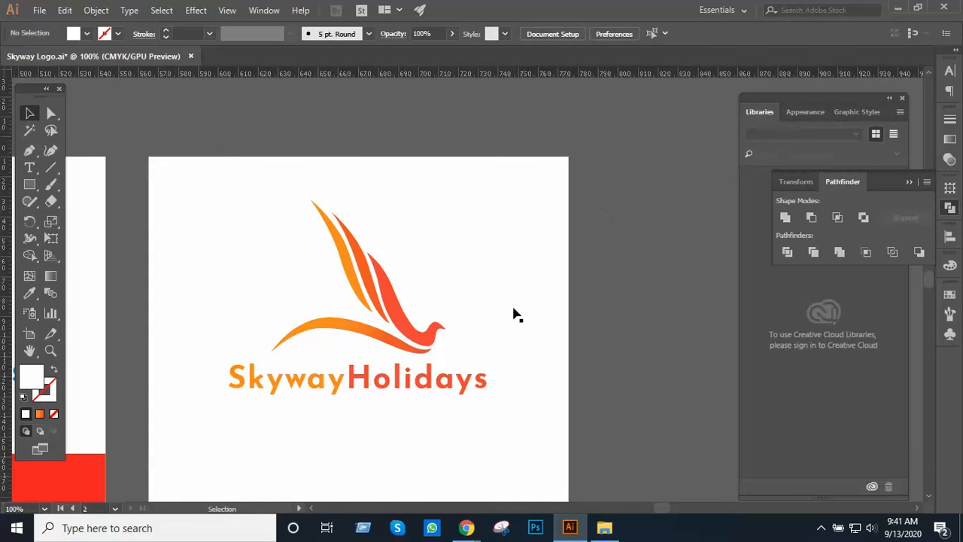
- Try nudging the orange logo up and back down on the new white rectangle
{"action": "left_click", "coordinate": [513, 313], "text": "ctrl"}
{"action": "key", "text": "ctrl+shift+a"}
{"action": "key", "text": "ctrl+alt+space"}
{"action": "left_click", "coordinate": [494, 309], "text": "ctrl+alt"}
{"action": "left_click_drag", "start_coordinate": [440, 290], "coordinate": [486, 356]}
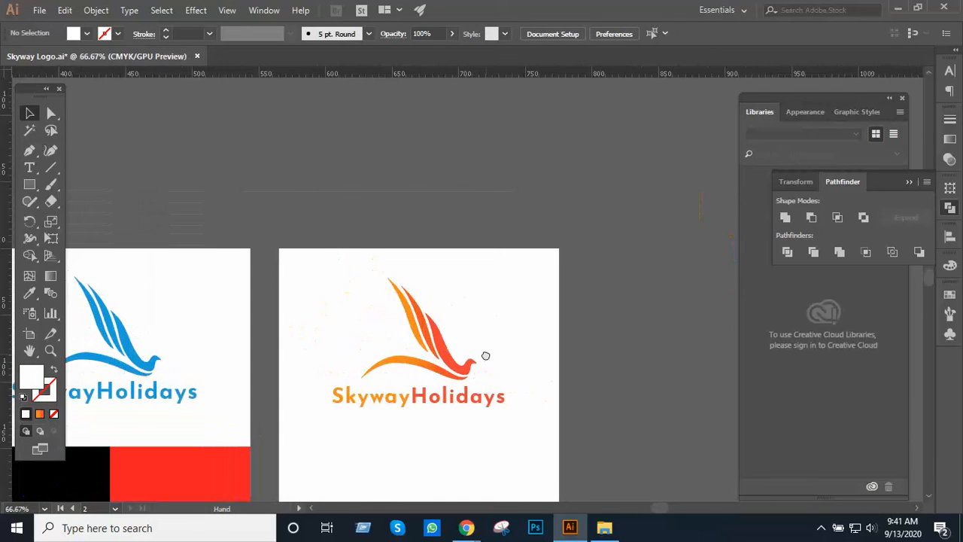
{"action": "left_click", "coordinate": [444, 367]}
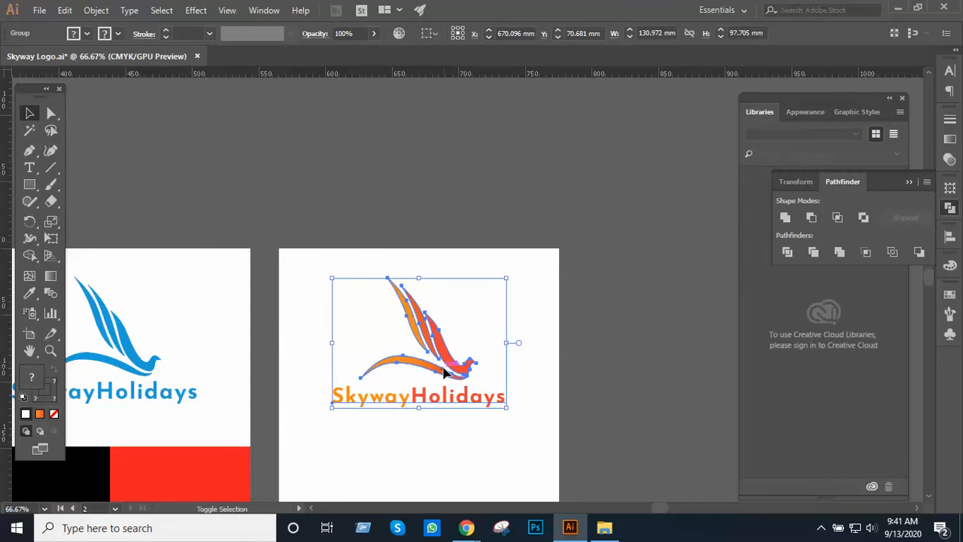
{"action": "key", "text": "shift+Up"}
{"action": "key", "text": "shift+Up"}
{"action": "key", "text": "shift+Down"}
{"action": "key", "text": "shift+Down"}
{"action": "left_click", "coordinate": [623, 320]}
- Nudge the orange SkywayHolidays logo group upwards on the second white rectangle, and deselect it
{"action": "left_click", "coordinate": [503, 332], "text": "ctrl"}
{"action": "left_click_drag", "start_coordinate": [495, 326], "coordinate": [569, 300]}
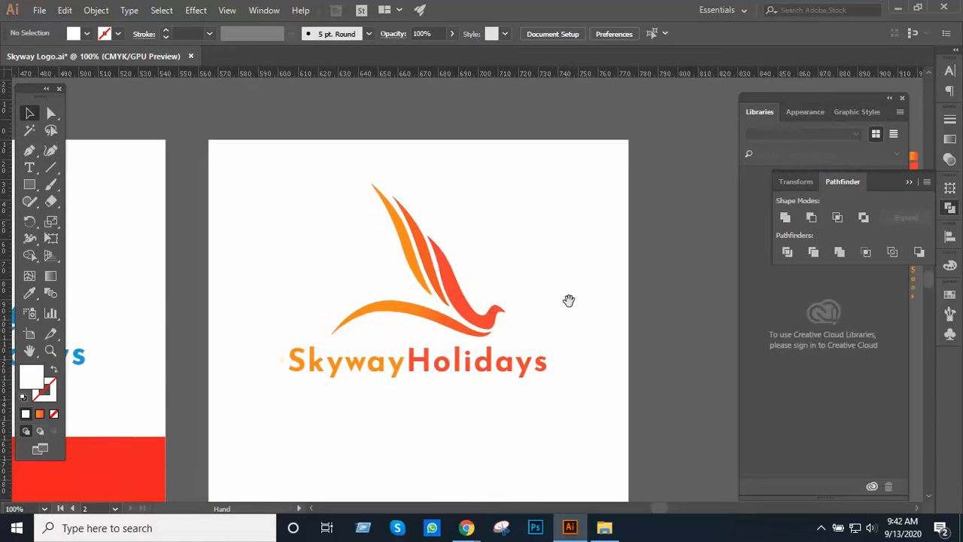
{"action": "left_click", "coordinate": [487, 310], "text": "ctrl+alt"}
{"action": "left_click", "coordinate": [488, 310], "text": "ctrl+alt"}
{"action": "left_click_drag", "start_coordinate": [427, 316], "coordinate": [469, 301]}
{"action": "left_click", "coordinate": [470, 269], "text": "ctrl"}
{"action": "left_click", "coordinate": [472, 298]}
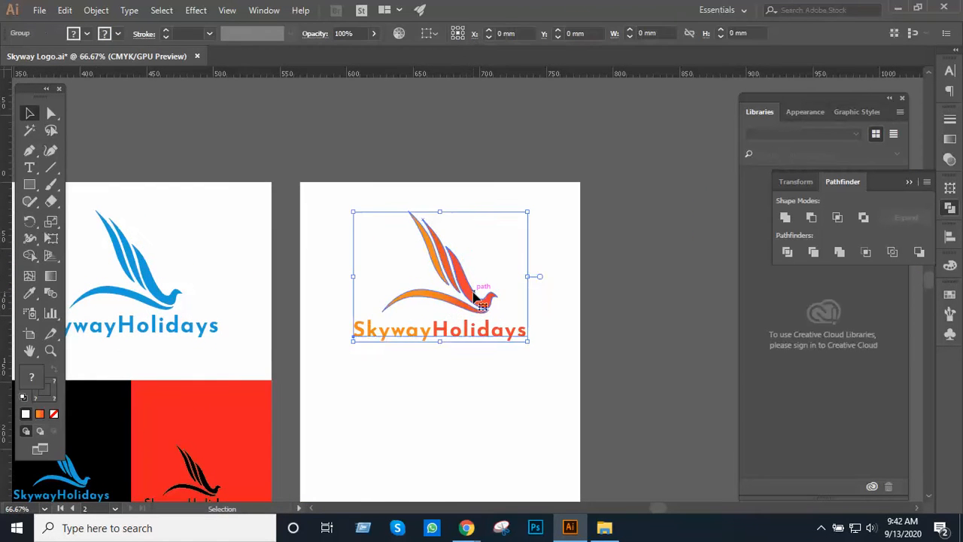
{"action": "key", "text": "shift+Up"}
{"action": "key", "text": "shift+Up"}
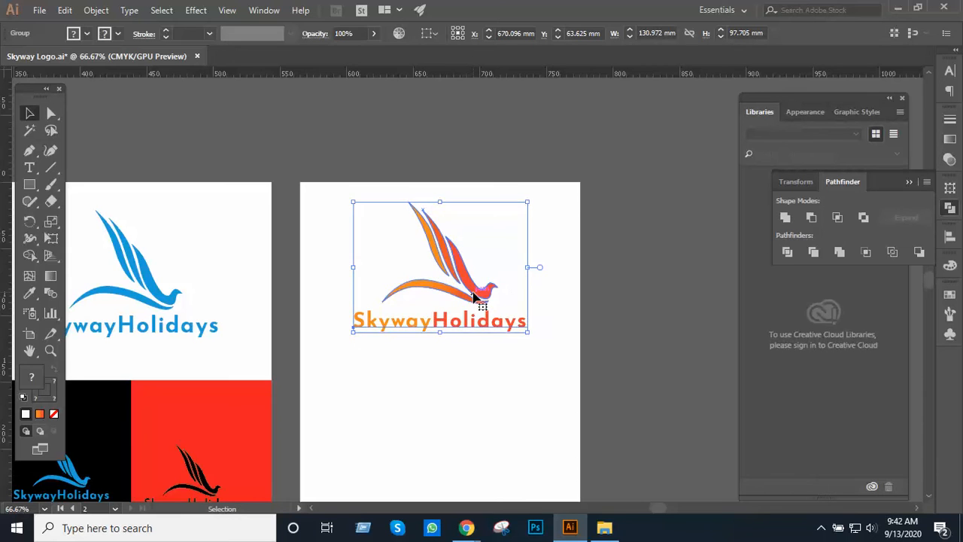
{"action": "key", "text": "Down"}
{"action": "left_click", "coordinate": [651, 318]}
- Move the orange colour swatches and the Josefin Sans label together to just outside the white rectangle's right edge, and deselect them
{"action": "left_click_drag", "start_coordinate": [619, 286], "coordinate": [497, 294]}
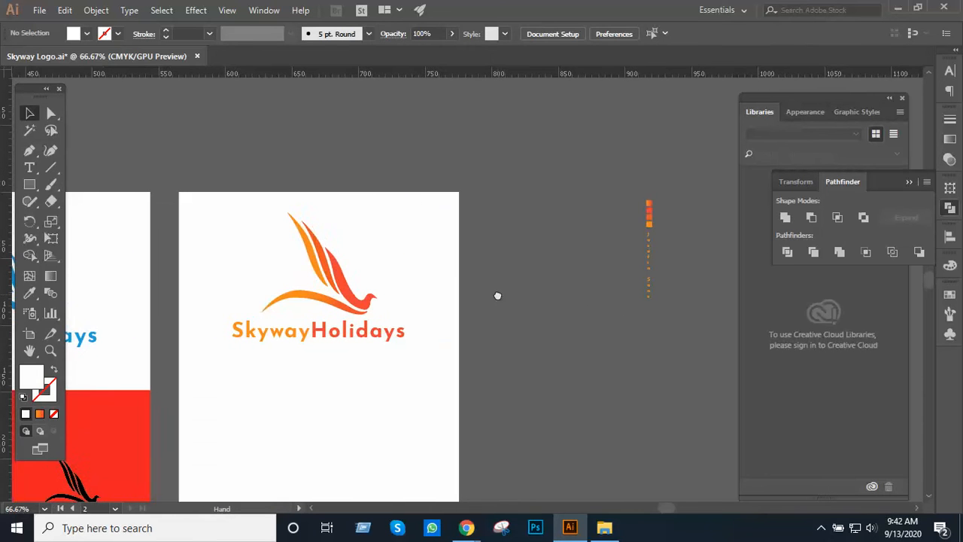
{"action": "left_click", "coordinate": [587, 239], "text": "ctrl"}
{"action": "left_click", "coordinate": [593, 238], "text": "ctrl"}
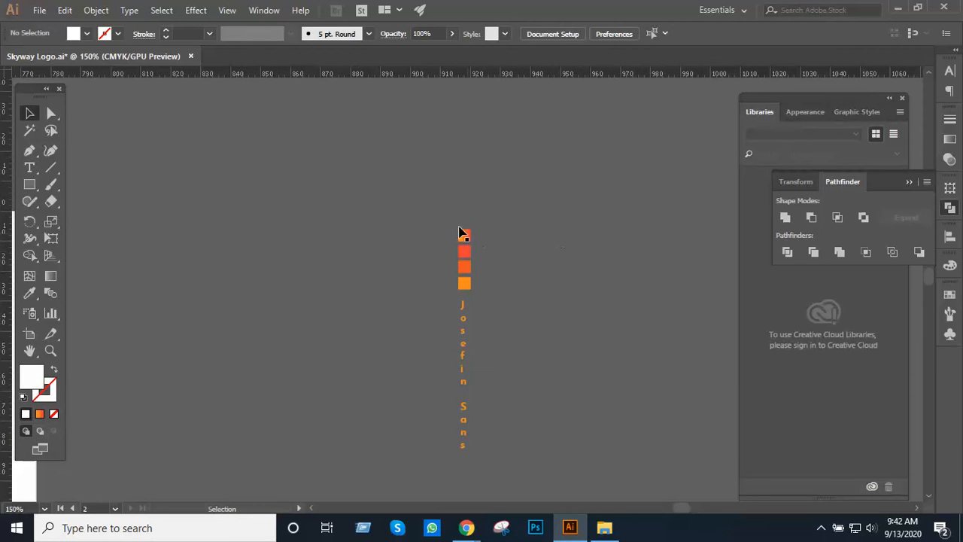
{"action": "left_click_drag", "start_coordinate": [495, 290], "coordinate": [494, 291]}
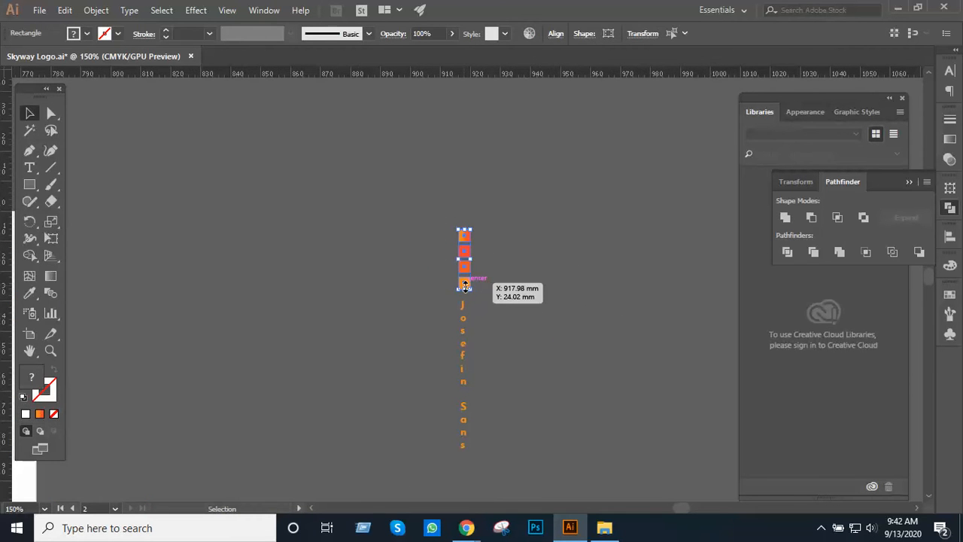
{"action": "left_click_drag", "start_coordinate": [526, 425], "coordinate": [539, 491]}
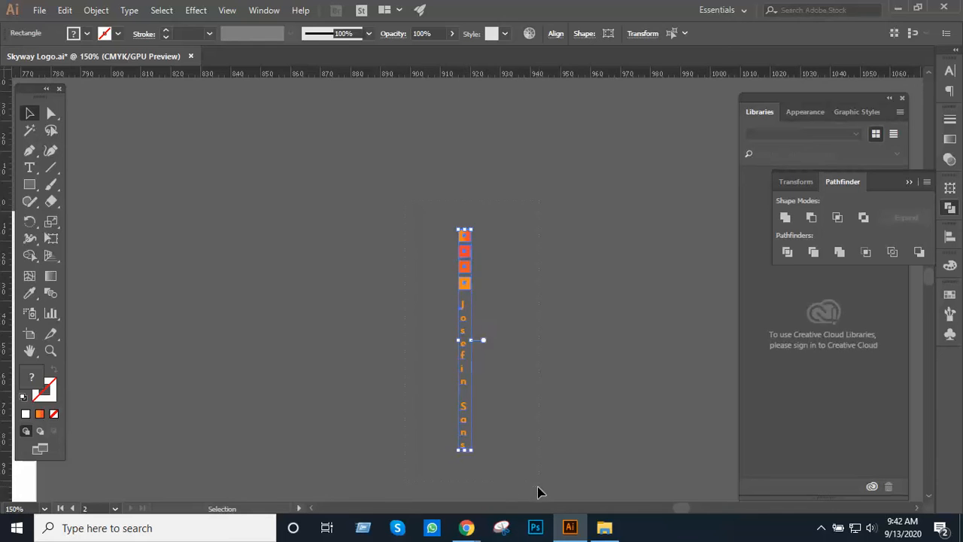
{"action": "left_click_drag", "start_coordinate": [456, 436], "coordinate": [260, 476]}
{"action": "left_click_drag", "start_coordinate": [282, 417], "coordinate": [693, 276]}
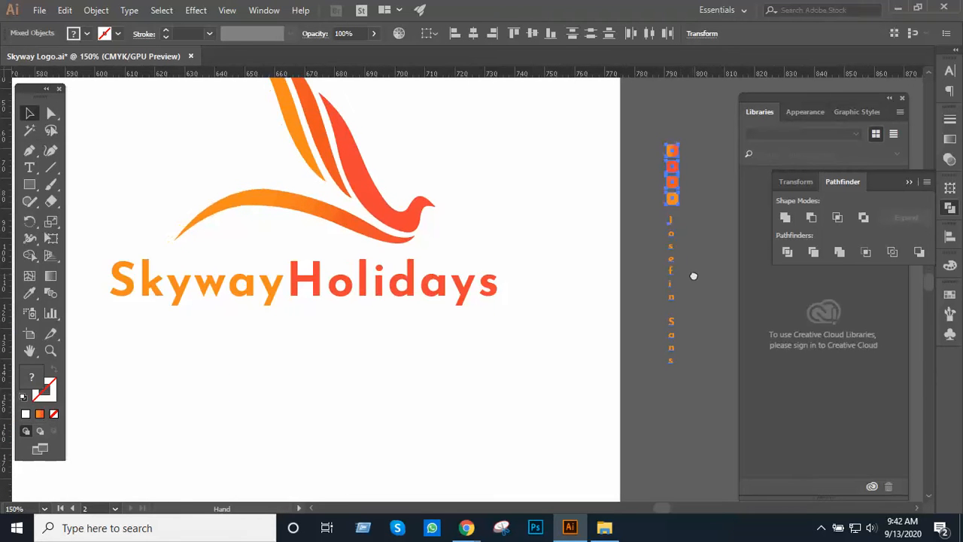
{"action": "left_click_drag", "start_coordinate": [672, 198], "coordinate": [659, 370]}
{"action": "left_click_drag", "start_coordinate": [653, 312], "coordinate": [660, 204]}
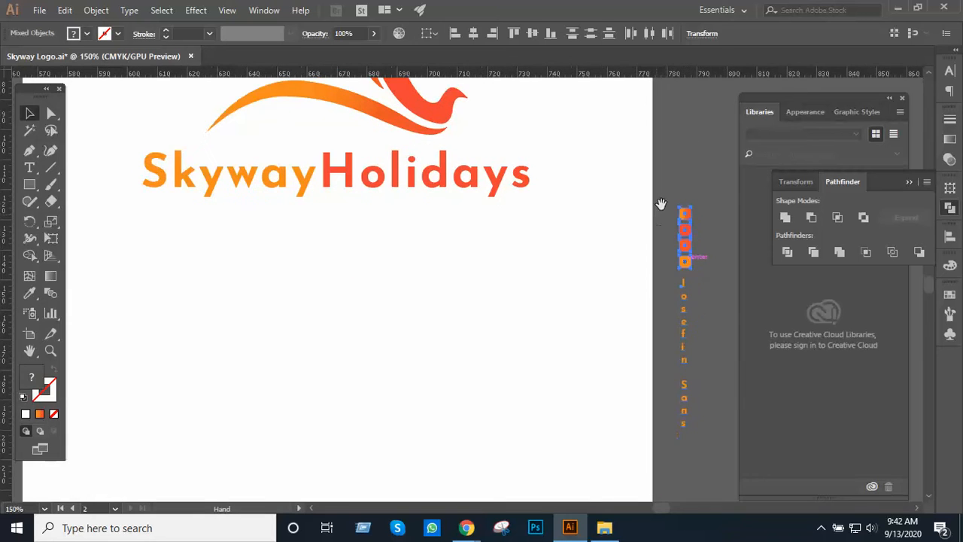
{"action": "left_click", "coordinate": [669, 202]}
- Move the four colour swatches onto the white rectangle below the orange logo and bring them to the front
{"action": "left_click_drag", "start_coordinate": [575, 241], "coordinate": [489, 294]}
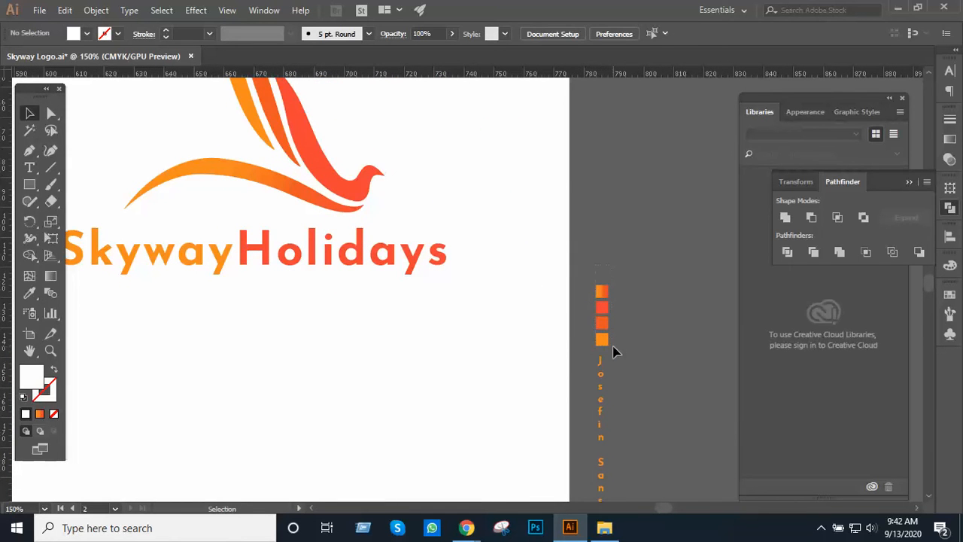
{"action": "left_click_drag", "start_coordinate": [613, 346], "coordinate": [478, 428]}
{"action": "left_click_drag", "start_coordinate": [356, 353], "coordinate": [387, 308]}
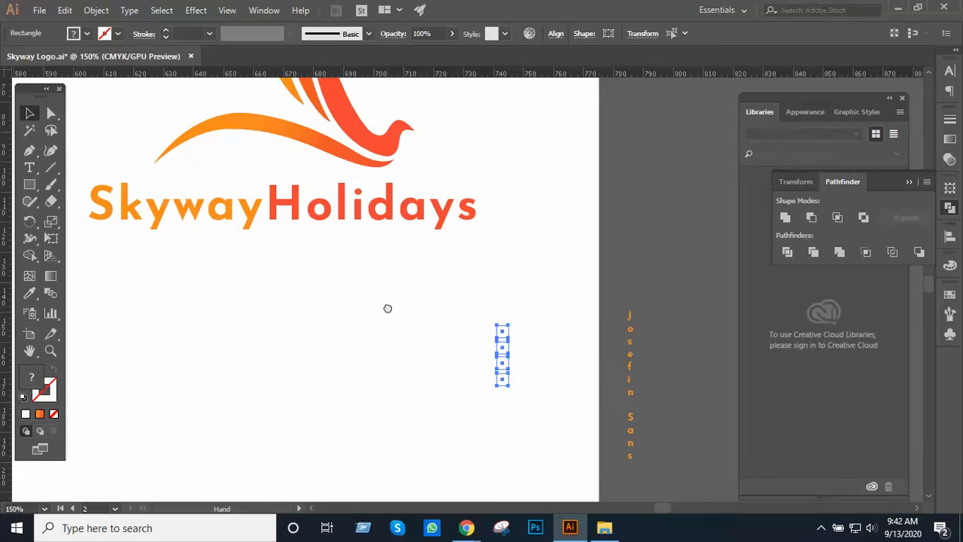
{"action": "right_click", "coordinate": [505, 353]}
{"action": "mouse_move", "coordinate": [579, 276]}
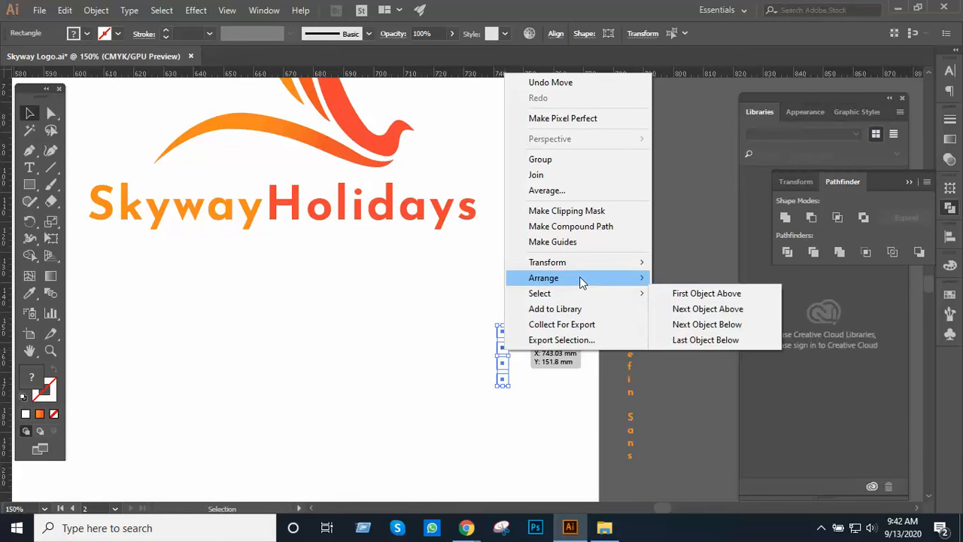
{"action": "left_click", "coordinate": [707, 278]}
{"action": "left_click", "coordinate": [649, 296]}
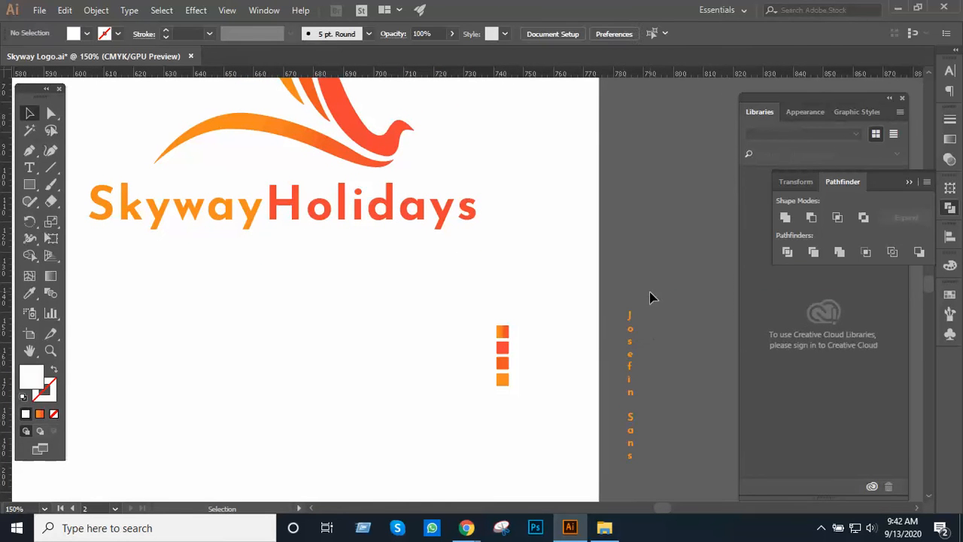
- Bring the Josefin Sans label to the front and move it onto the white rectangle to the right of the swatches
{"action": "left_click", "coordinate": [628, 369]}
{"action": "right_click", "coordinate": [629, 366]}
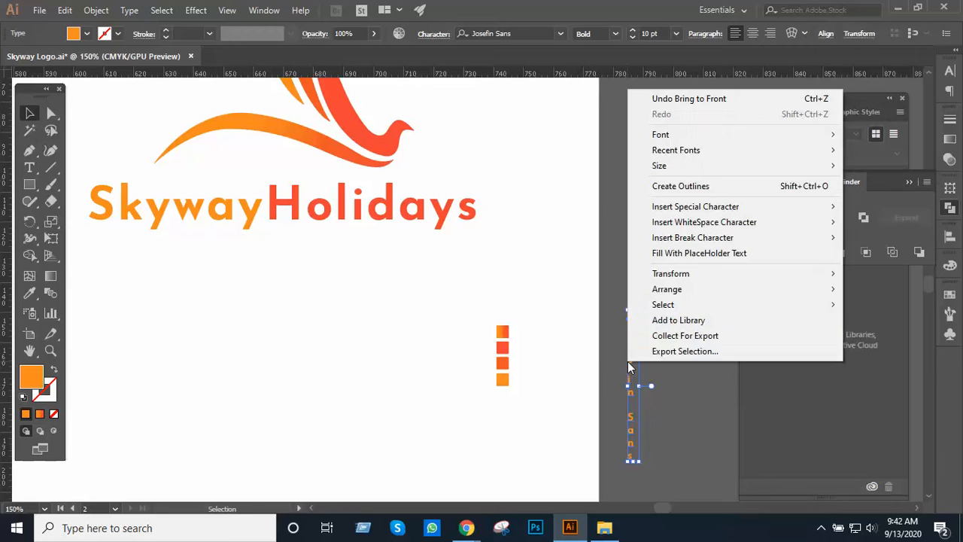
{"action": "mouse_move", "coordinate": [686, 295]}
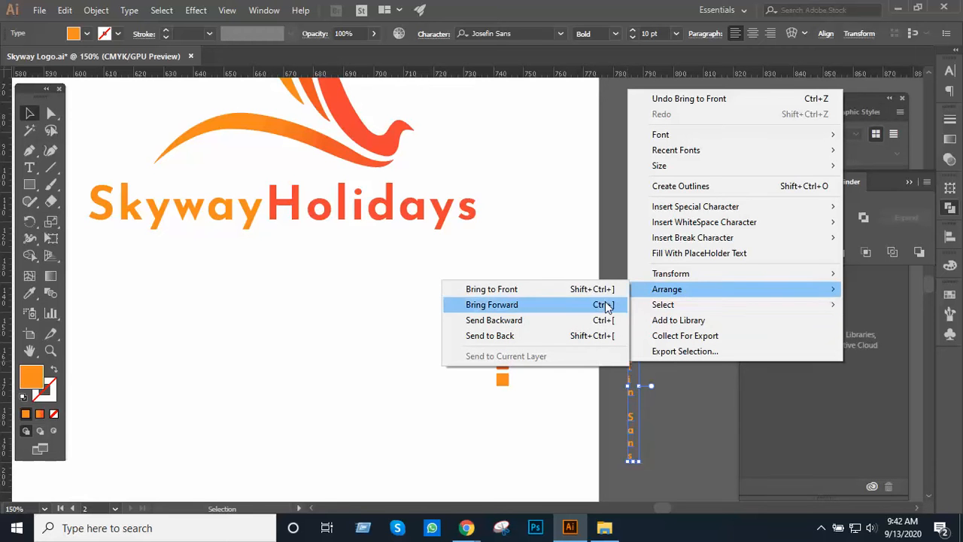
{"action": "left_click", "coordinate": [587, 290]}
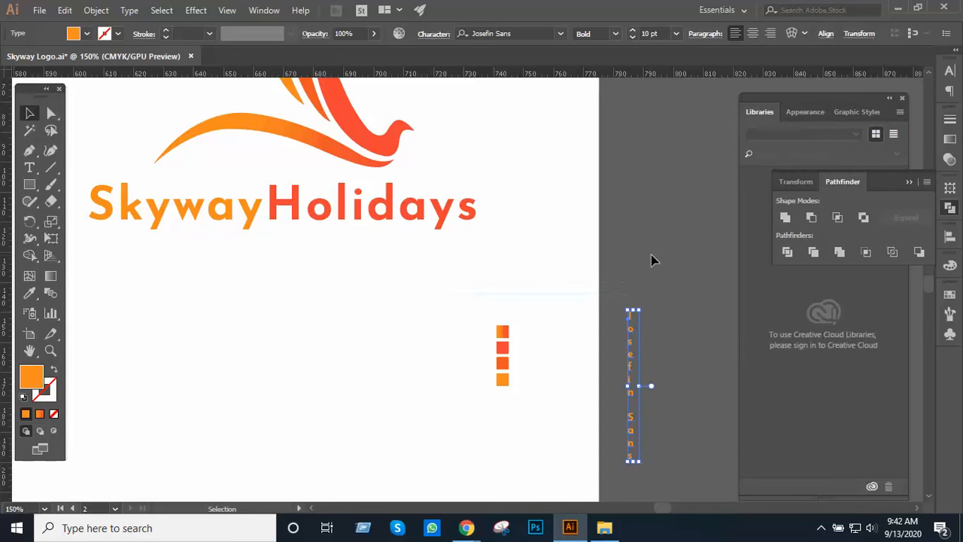
{"action": "left_click", "coordinate": [644, 303]}
{"action": "left_click_drag", "start_coordinate": [630, 349], "coordinate": [539, 383]}
{"action": "key", "text": "space"}
{"action": "left_click_drag", "start_coordinate": [504, 351], "coordinate": [643, 317]}
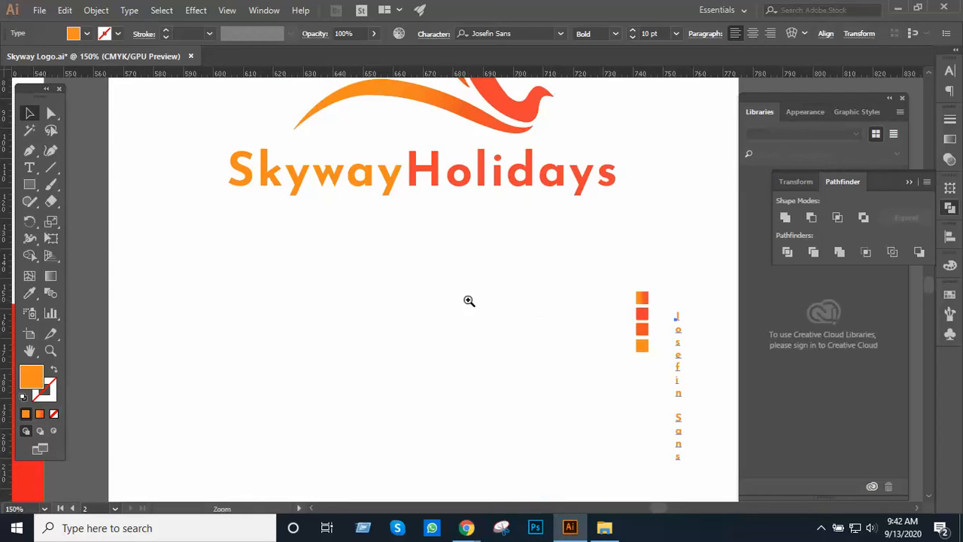
{"action": "left_click_drag", "start_coordinate": [468, 299], "coordinate": [486, 303]}
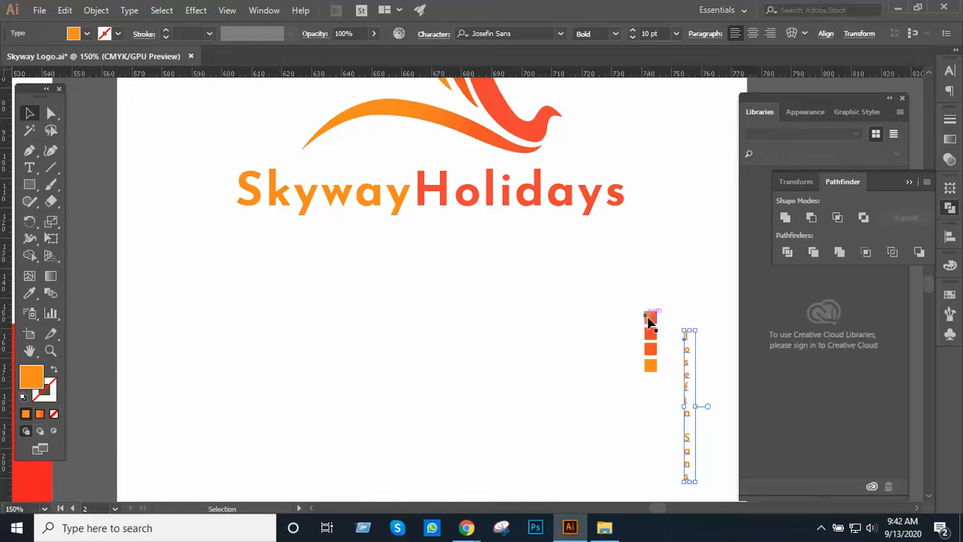
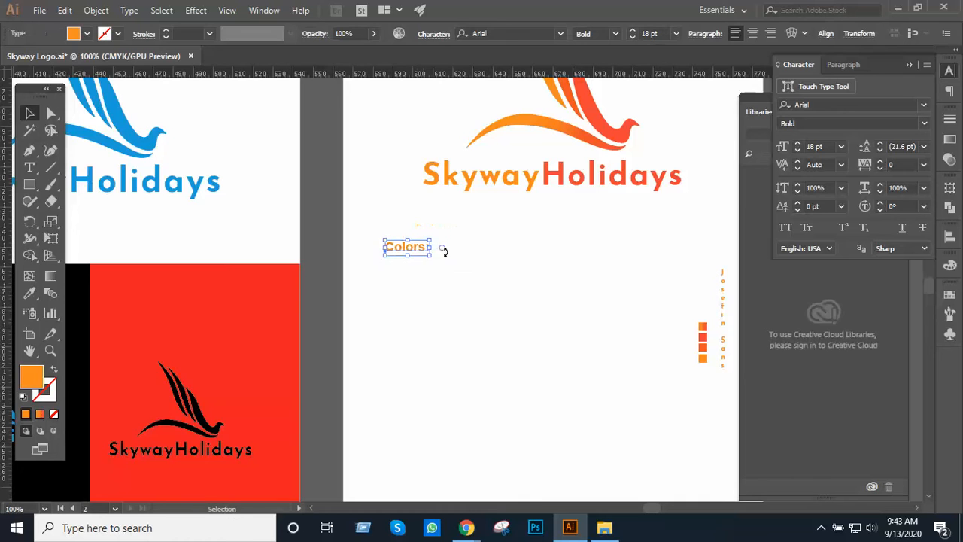
- Place the column of four swatches to the right of the Colors: label and enlarge all of them together
{"action": "left_click", "coordinate": [498, 239], "text": "ctrl"}
{"action": "left_click_drag", "start_coordinate": [511, 238], "coordinate": [351, 218]}
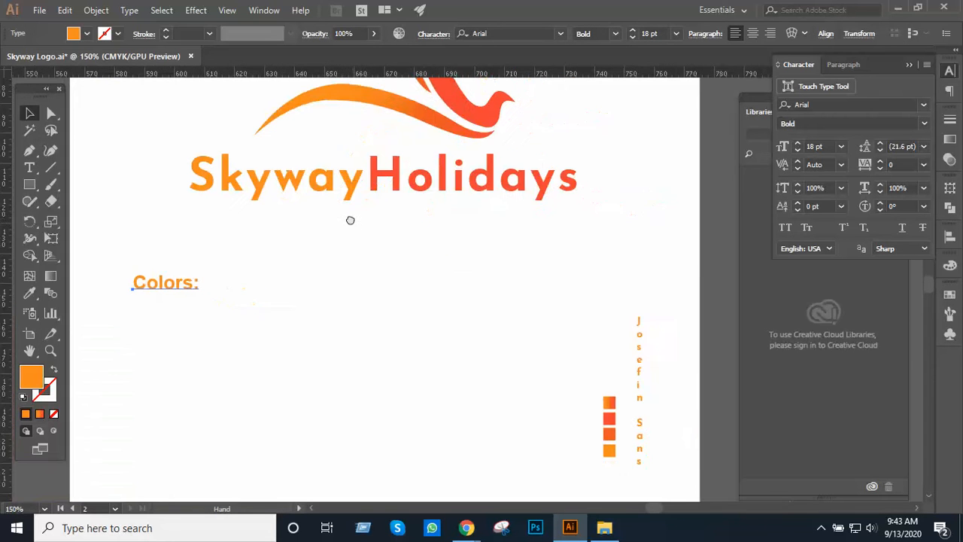
{"action": "left_click_drag", "start_coordinate": [606, 398], "coordinate": [233, 282]}
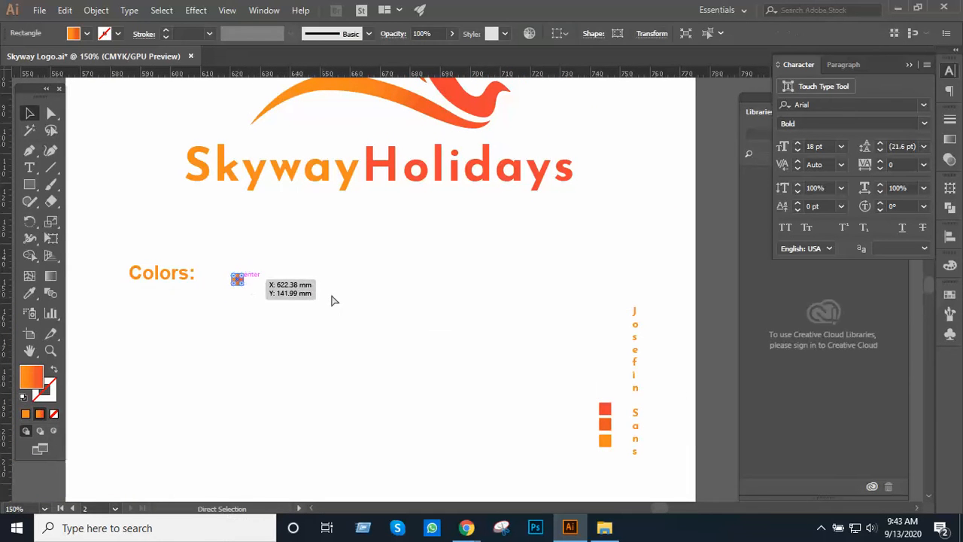
{"action": "key", "text": "ctrl+z"}
{"action": "left_click_drag", "start_coordinate": [623, 479], "coordinate": [591, 489]}
{"action": "left_click_drag", "start_coordinate": [602, 396], "coordinate": [302, 271]}
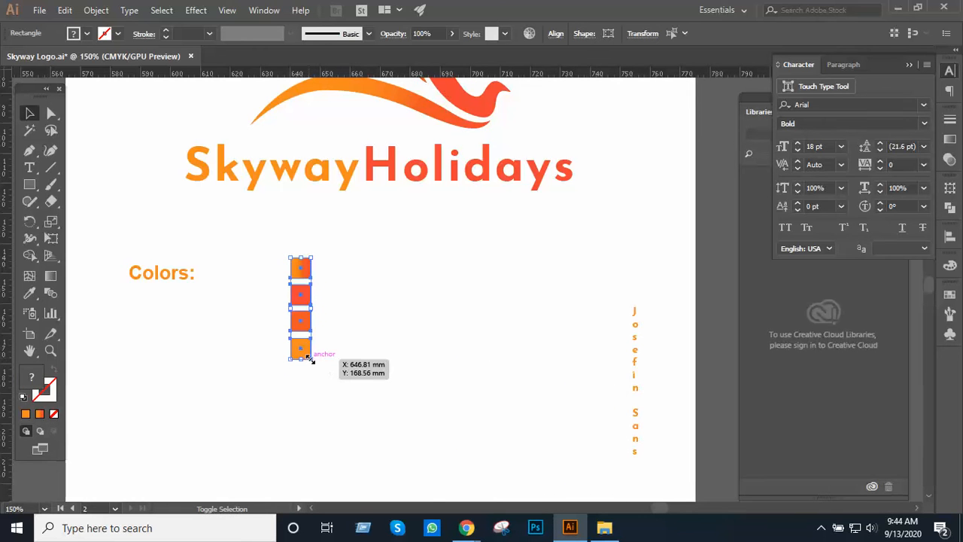
{"action": "left_click_drag", "start_coordinate": [311, 360], "coordinate": [428, 493]}
{"action": "left_click", "coordinate": [446, 365]}
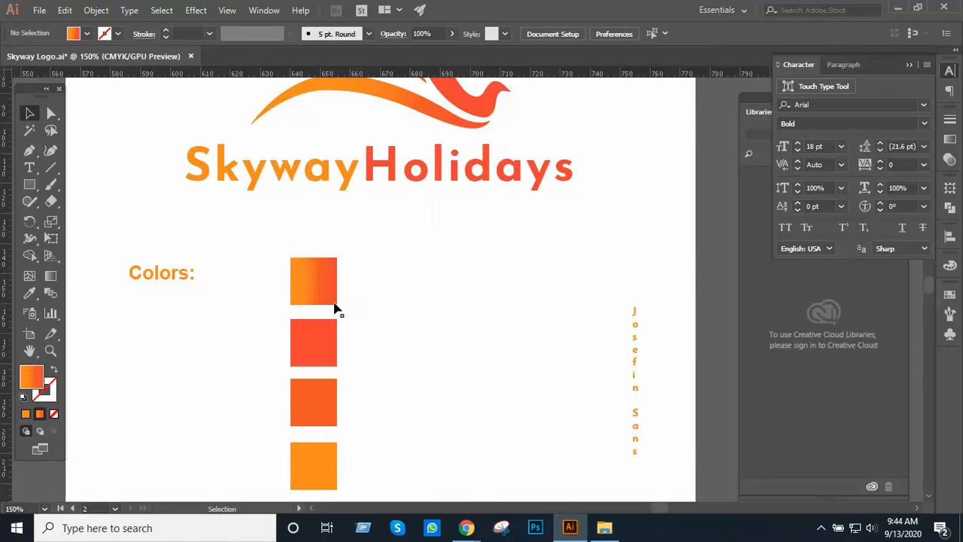
- Rearrange the four swatches into a row beside the Colors: label, ordered gradient, red, dark orange and light orange
{"action": "left_click_drag", "start_coordinate": [334, 304], "coordinate": [265, 302]}
{"action": "left_click_drag", "start_coordinate": [308, 330], "coordinate": [299, 278]}
{"action": "left_click_drag", "start_coordinate": [336, 397], "coordinate": [385, 280]}
{"action": "left_click", "coordinate": [349, 469]}
{"action": "left_click_drag", "start_coordinate": [325, 475], "coordinate": [439, 290]}
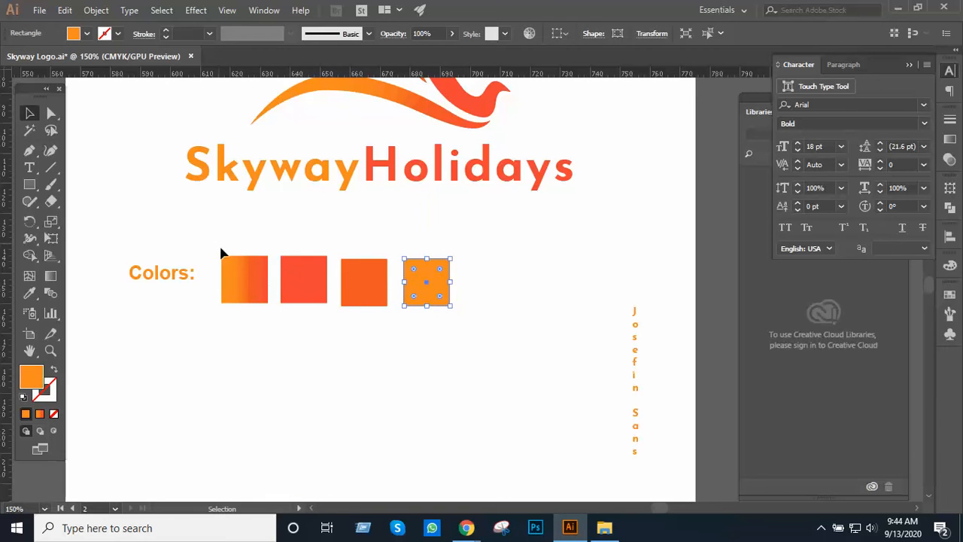
- Align the four swatches vertically by their centres, include the Colors: label in the same centre alignment, and deselect everything
{"action": "left_click_drag", "start_coordinate": [223, 253], "coordinate": [460, 280]}
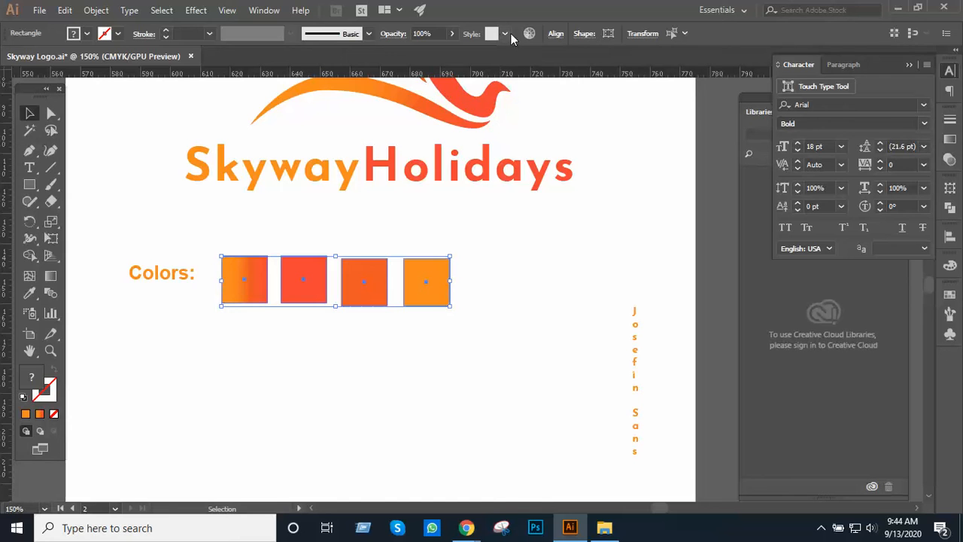
{"action": "left_click", "coordinate": [555, 33]}
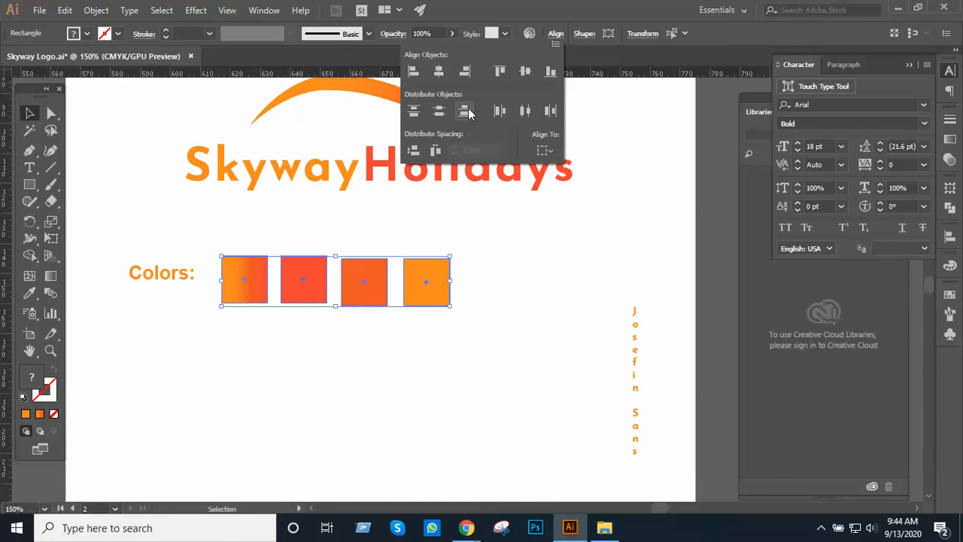
{"action": "left_click", "coordinate": [529, 71]}
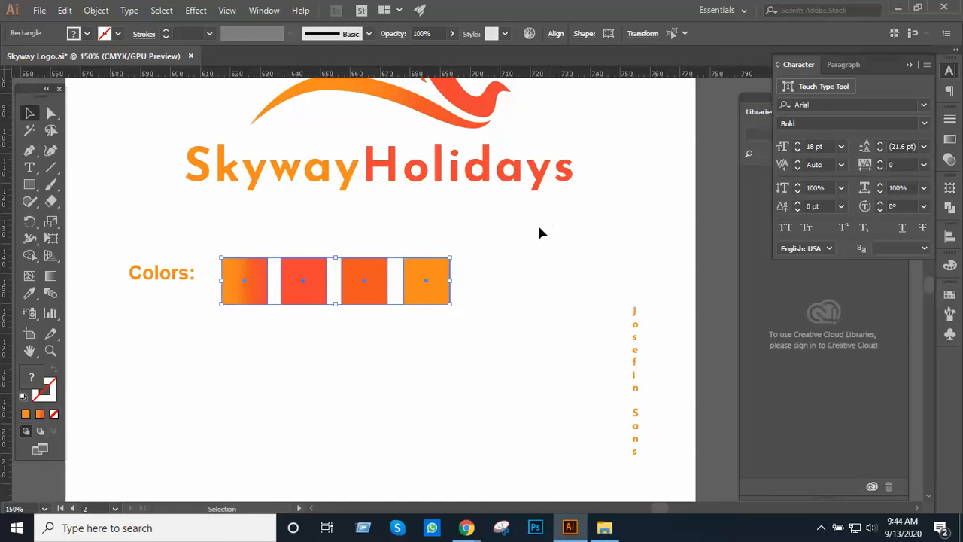
{"action": "left_click_drag", "start_coordinate": [310, 319], "coordinate": [484, 306]}
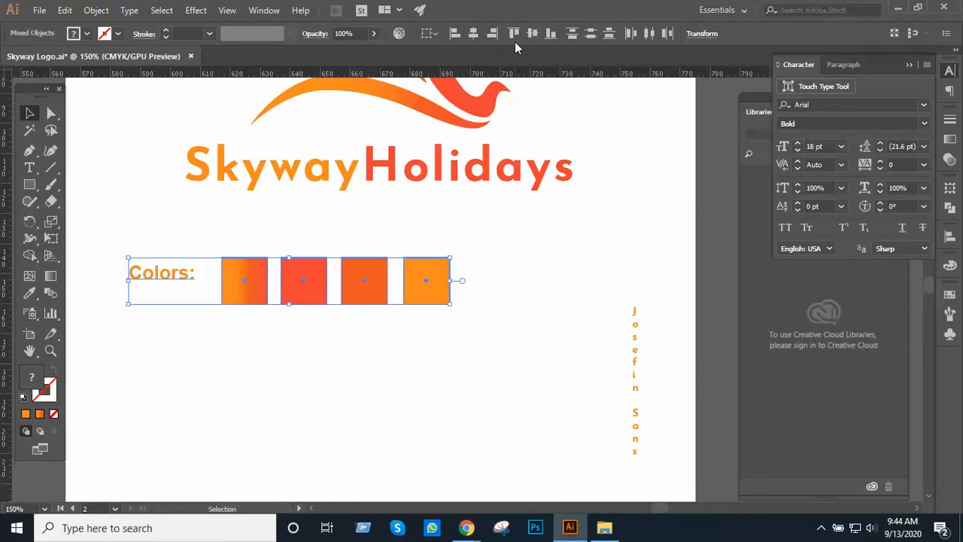
{"action": "left_click", "coordinate": [537, 36]}
{"action": "left_click", "coordinate": [548, 263]}
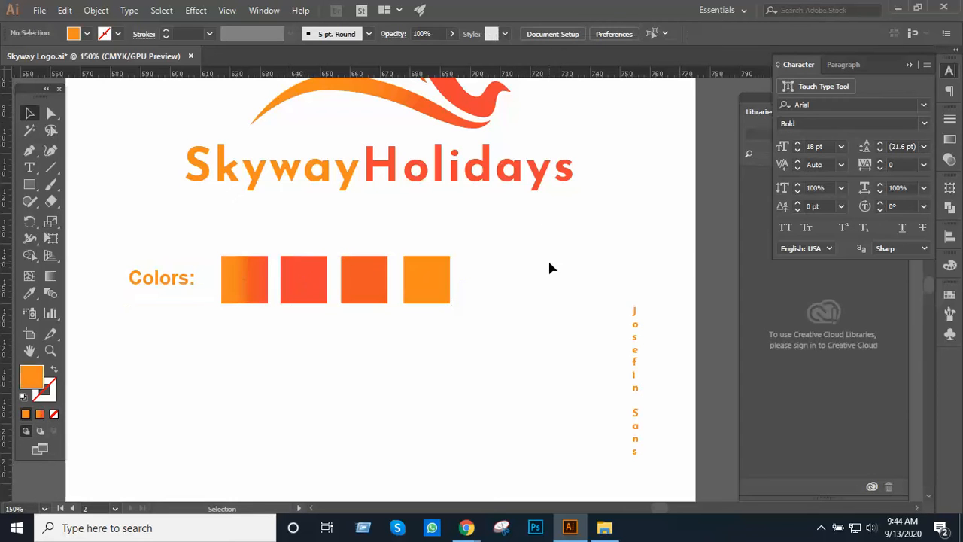
- Enlarge the Colors: label and the swatch row together, keeping them below the orange logo, and deselect them
{"action": "left_click", "coordinate": [461, 275], "text": "alt"}
{"action": "left_click", "coordinate": [462, 275], "text": "alt"}
{"action": "left_click_drag", "start_coordinate": [477, 281], "coordinate": [519, 262]}
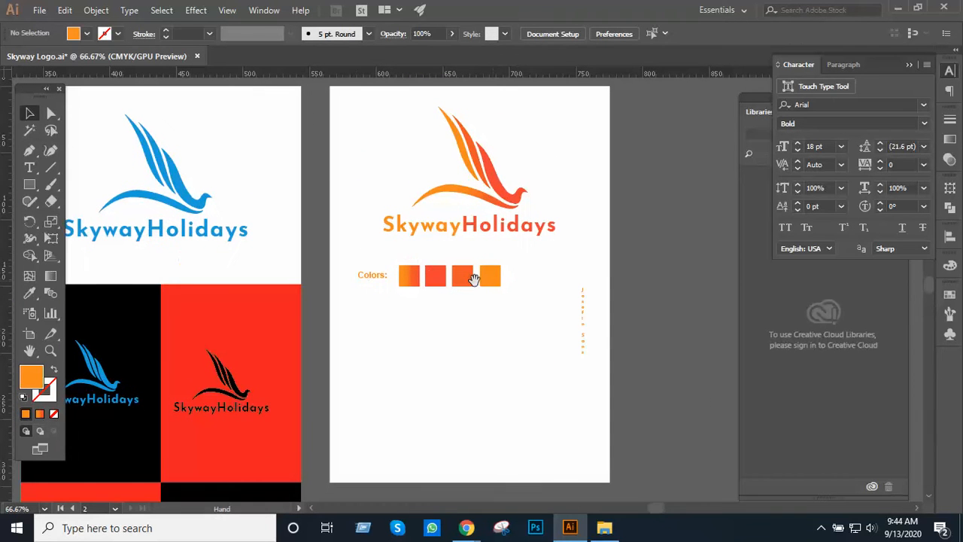
{"action": "left_click_drag", "start_coordinate": [524, 308], "coordinate": [508, 335]}
{"action": "left_click", "coordinate": [544, 340]}
{"action": "left_click", "coordinate": [479, 332], "text": "ctrl"}
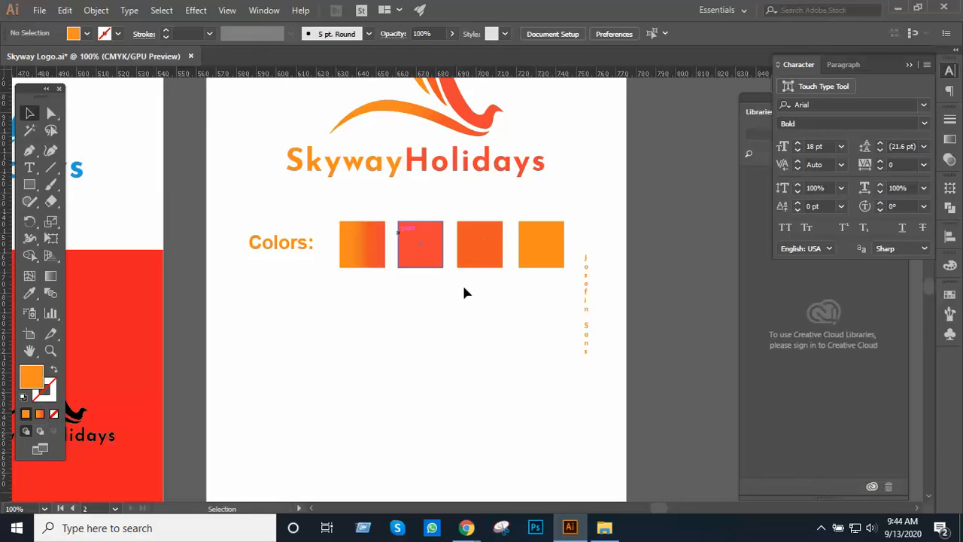
{"action": "left_click_drag", "start_coordinate": [498, 275], "coordinate": [544, 273]}
{"action": "left_click", "coordinate": [543, 282], "text": "ctrl"}
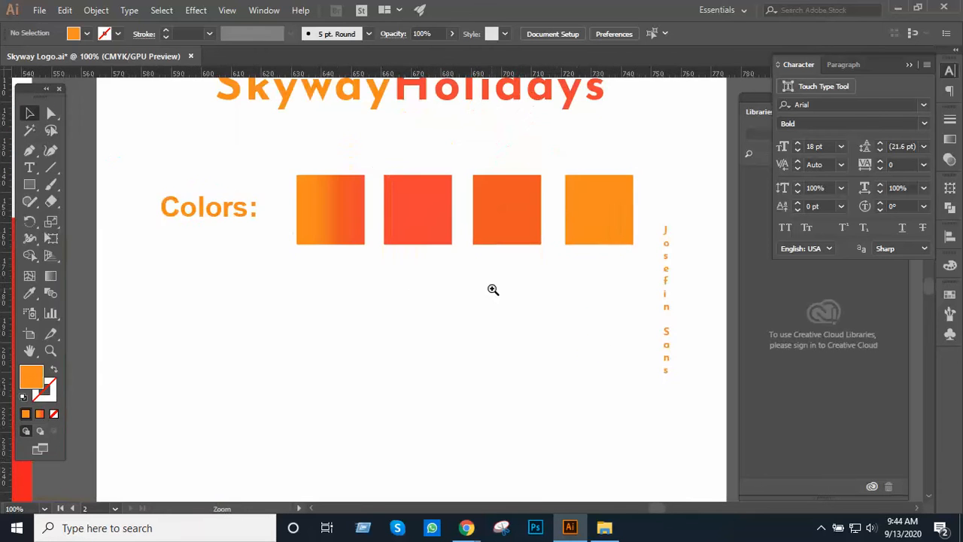
{"action": "left_click_drag", "start_coordinate": [494, 289], "coordinate": [513, 305]}
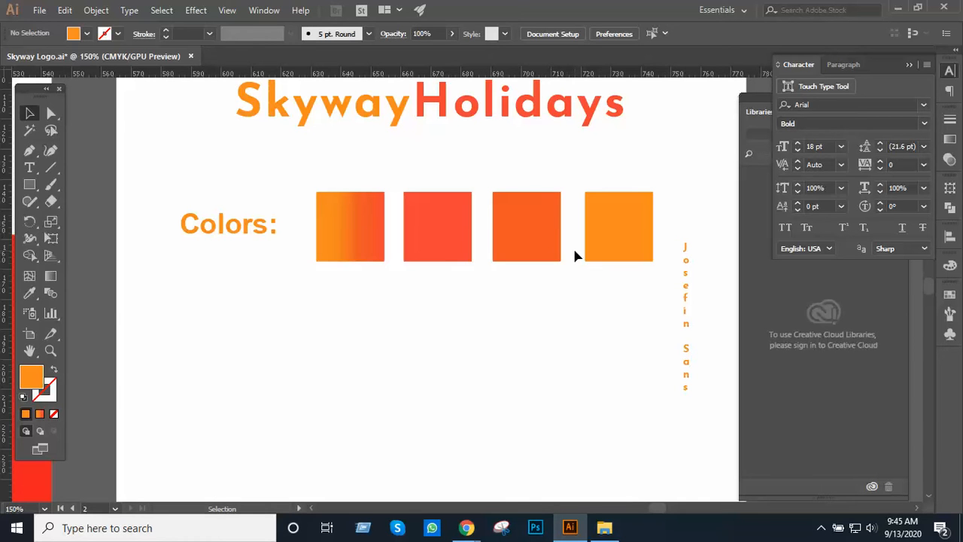
{"action": "scroll", "coordinate": [384, 315], "scroll_direction": "down", "scroll_amount": 1}
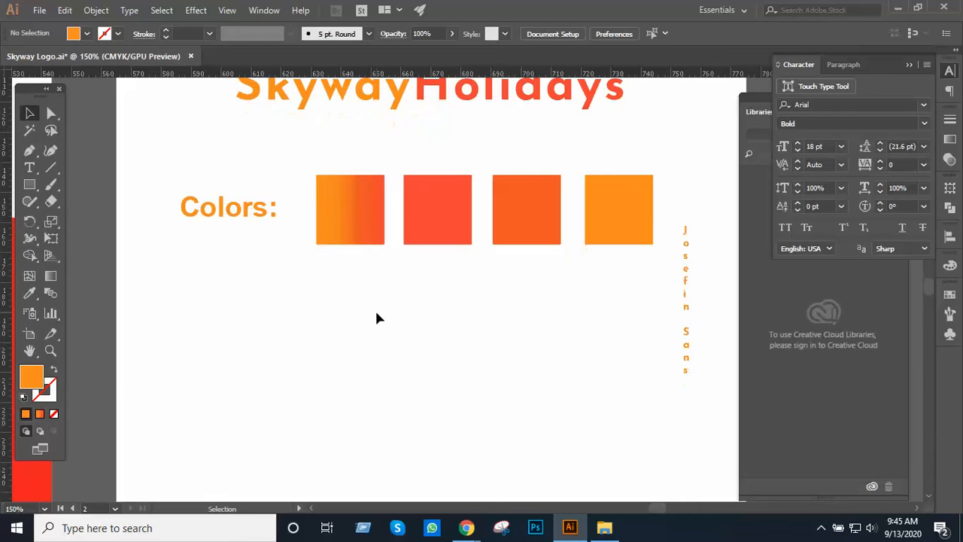
{"action": "key", "text": "r"}
{"action": "key", "text": "n"}
{"action": "key", "text": "s"}
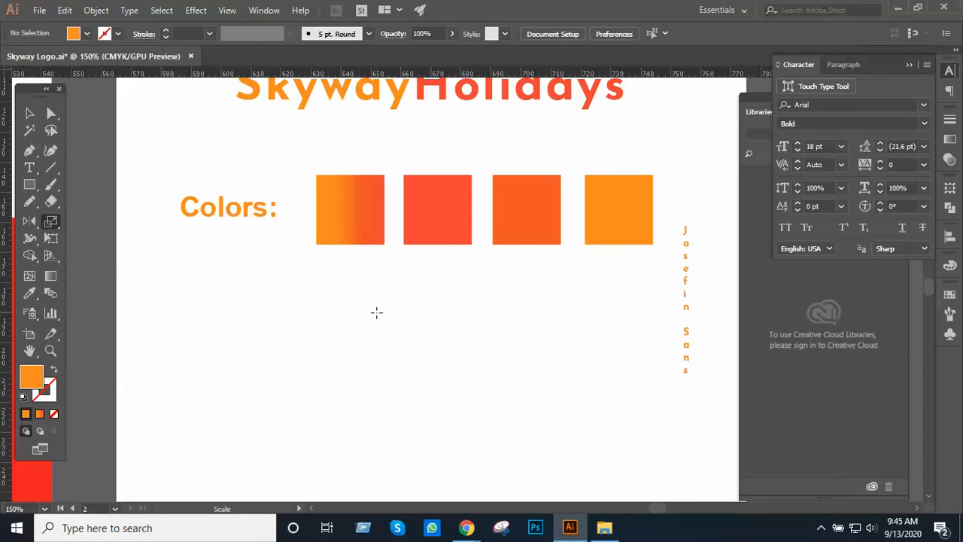
- Duplicate the Colors: label below the swatch row and change the copy's text to "Fonts:"
{"action": "left_click", "coordinate": [30, 113]}
{"action": "left_click_drag", "start_coordinate": [201, 211], "coordinate": [267, 355]}
{"action": "double_click", "coordinate": [225, 357]}
{"action": "triple_click", "coordinate": [221, 347]}
{"action": "left_click", "coordinate": [217, 348]}
{"action": "type", "text": "Fonyt"}
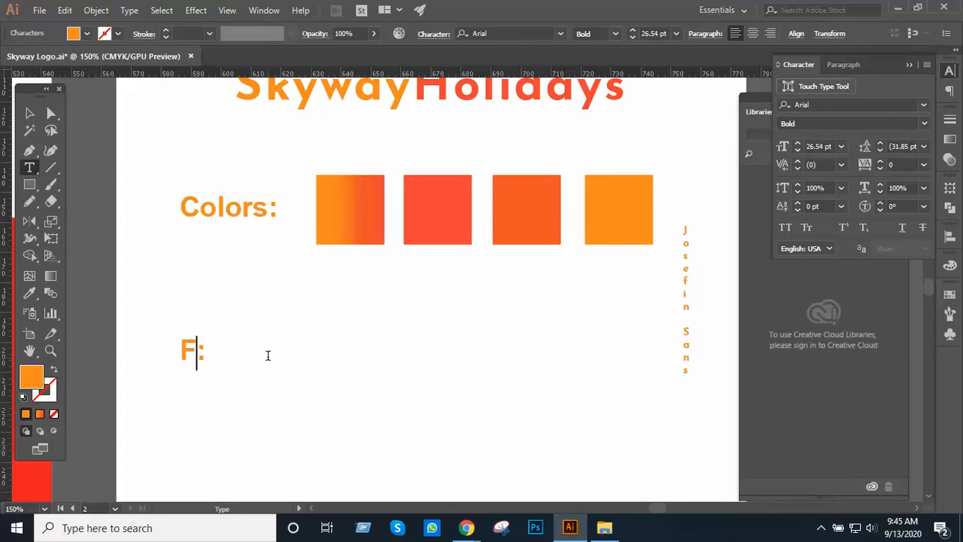
{"action": "key", "text": "BackSpace"}
{"action": "key", "text": "BackSpace"}
{"action": "type", "text": "ts"}
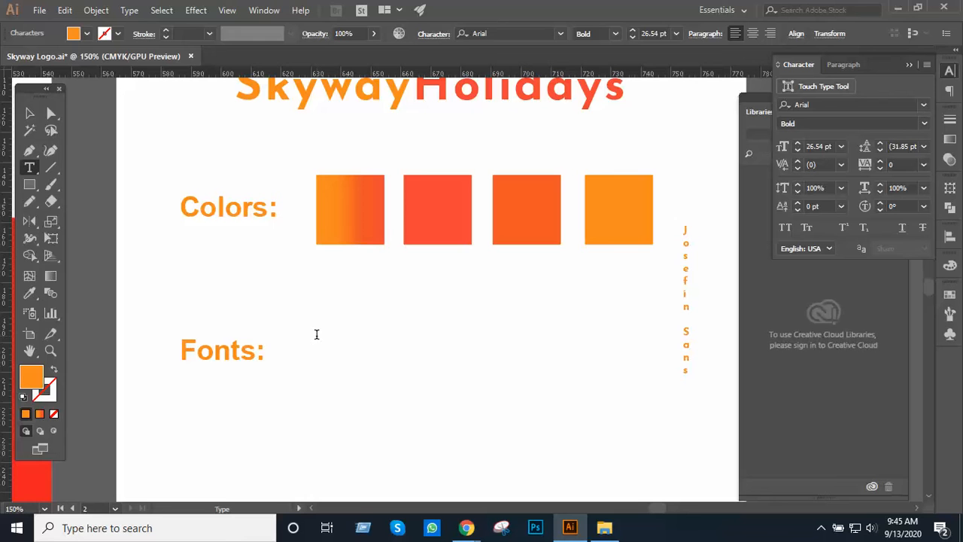
- Add the font names "Josefin Sans, Roboto, Penna" after the Fonts: label on the same line
{"action": "type", "text": "Josefin"}
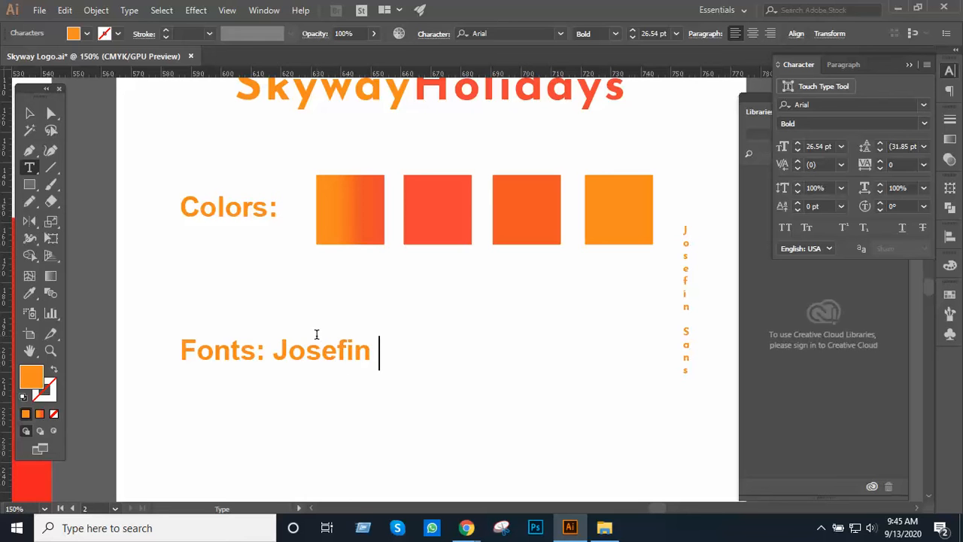
{"action": "type", "text": " Sans"}
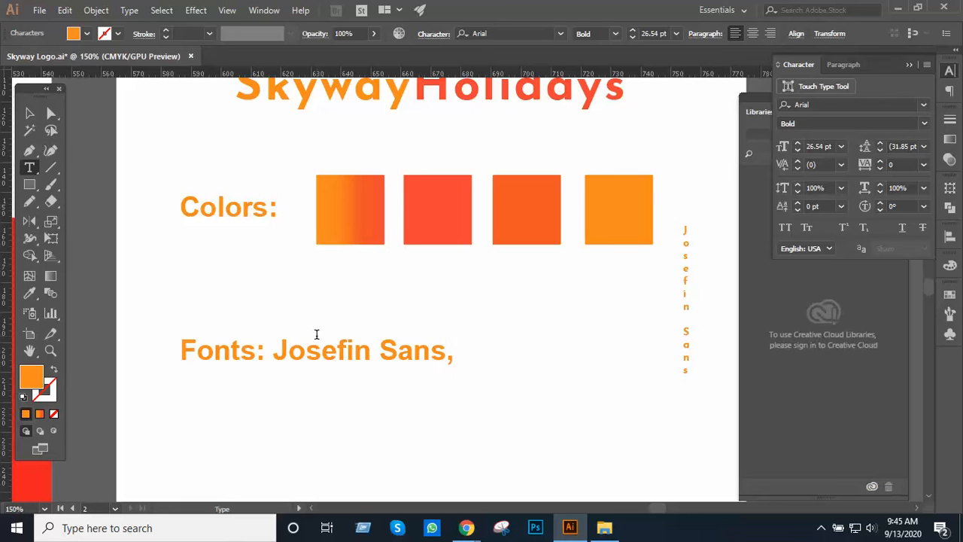
{"action": "type", "text": ", Roboto"}
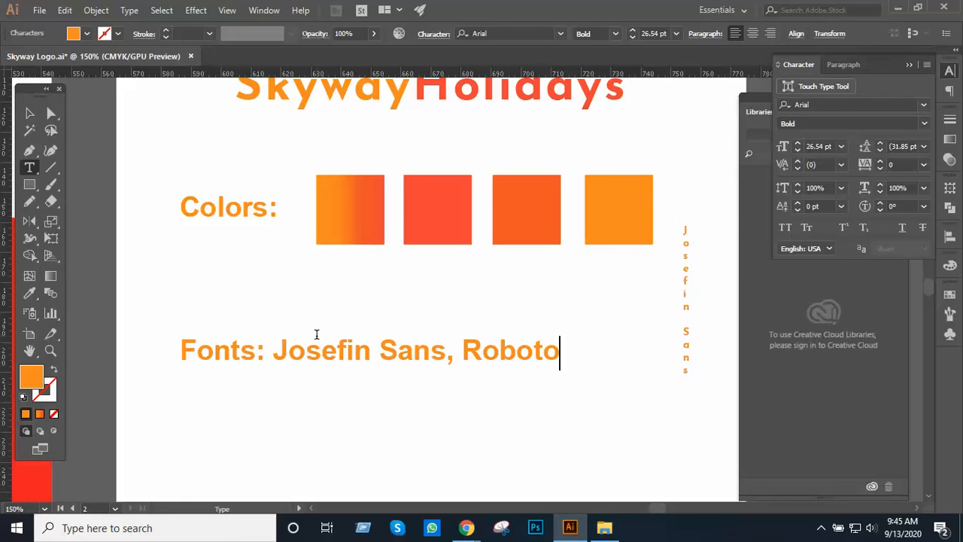
{"action": "type", "text": ", Penna"}
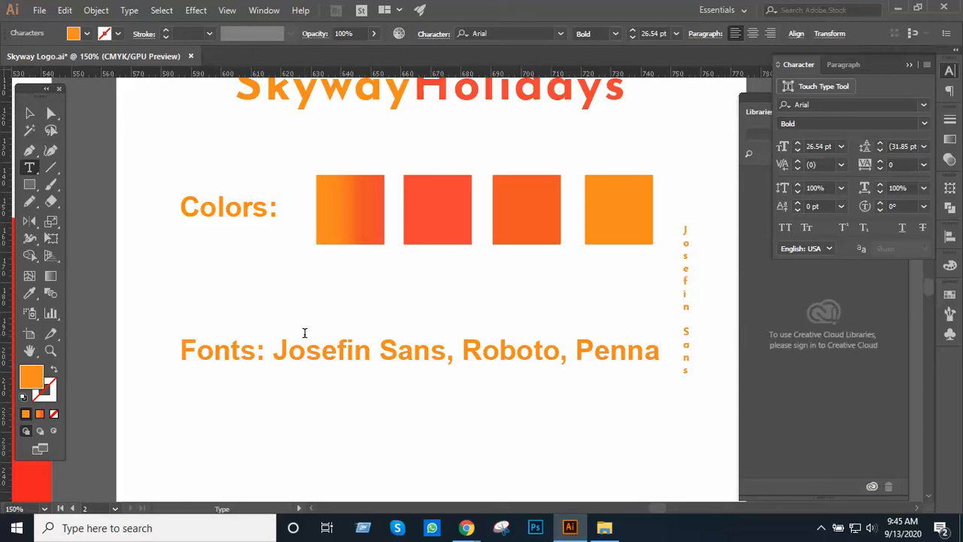
- Set the font names after the Fonts: label to Arial Italic at 24 pt and deselect the text
{"action": "left_click_drag", "start_coordinate": [288, 351], "coordinate": [660, 351]}
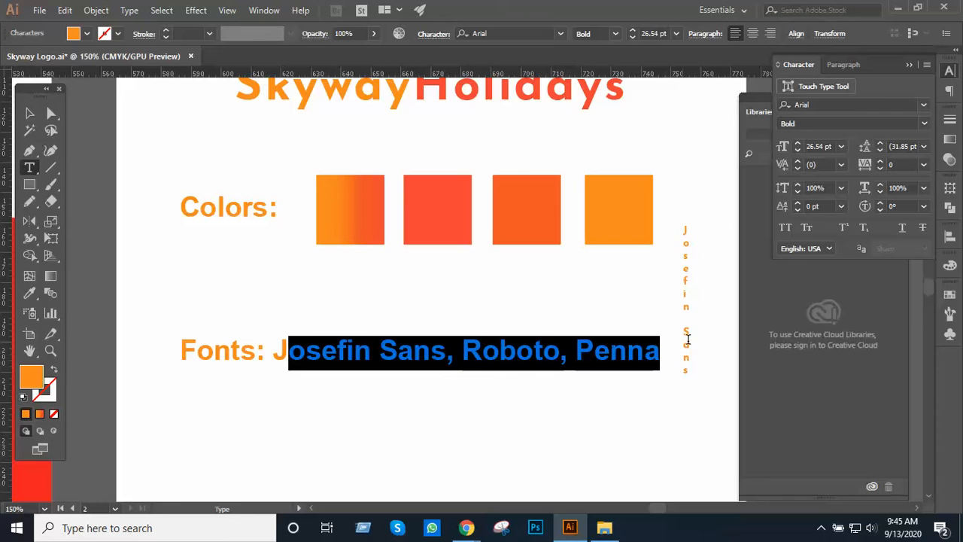
{"action": "left_click", "coordinate": [396, 354]}
{"action": "left_click_drag", "start_coordinate": [286, 350], "coordinate": [567, 365]}
{"action": "left_click_drag", "start_coordinate": [276, 350], "coordinate": [662, 352]}
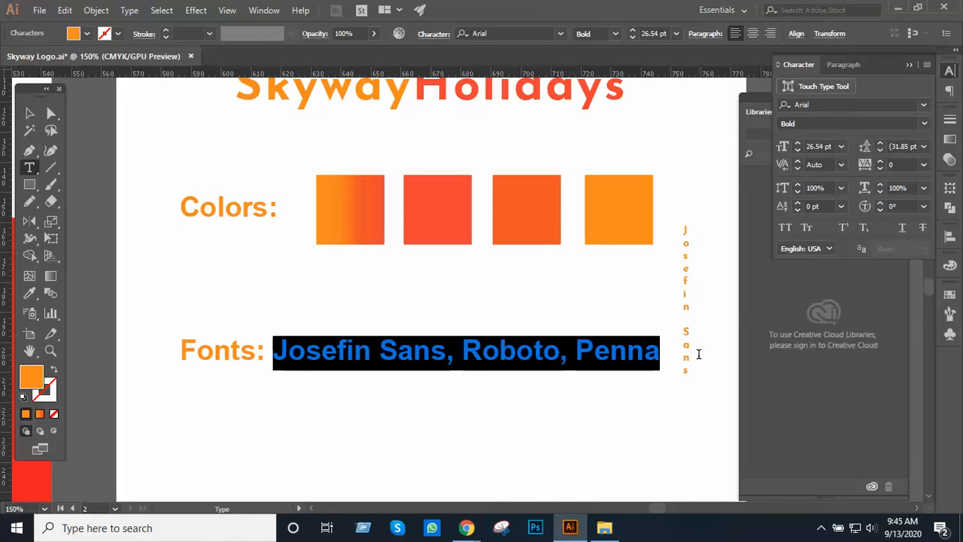
{"action": "left_click", "coordinate": [925, 125]}
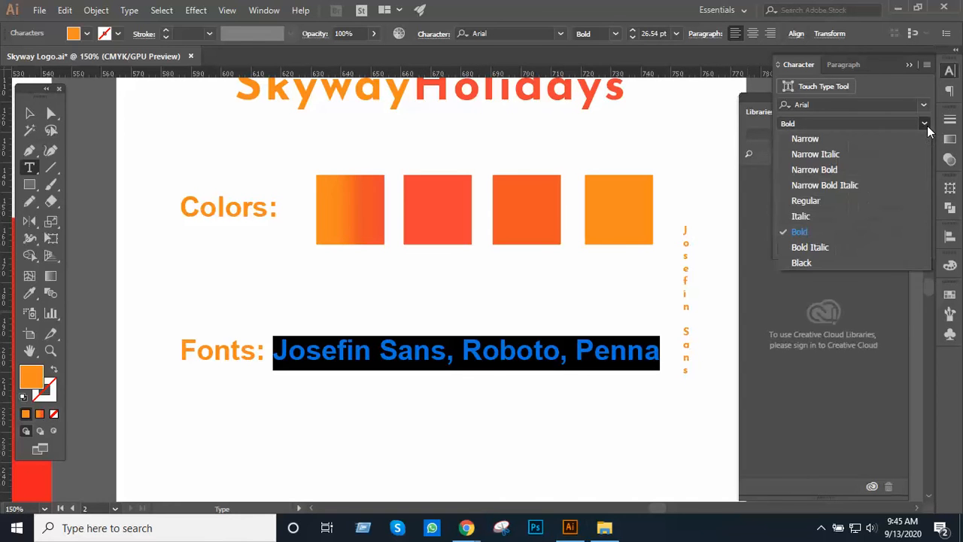
{"action": "left_click", "coordinate": [841, 200]}
{"action": "left_click", "coordinate": [841, 145]}
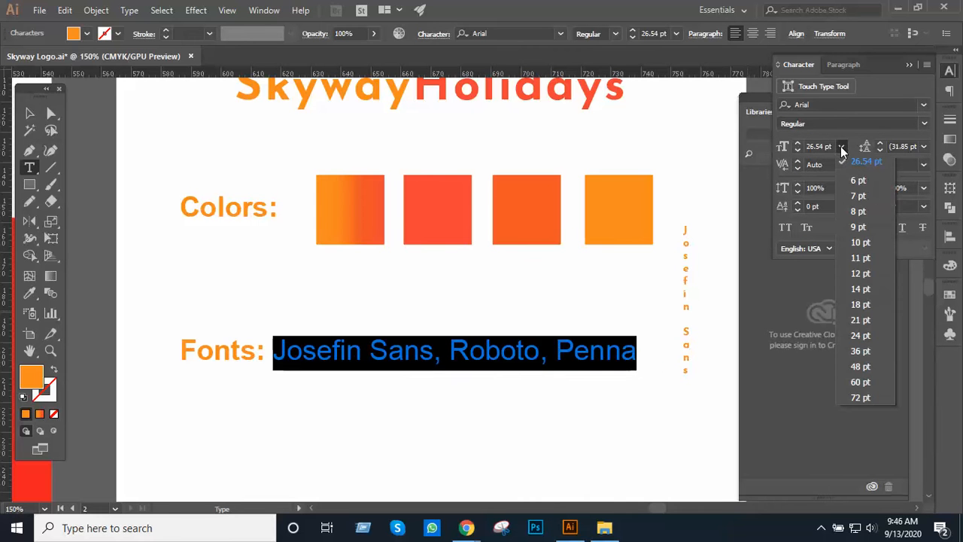
{"action": "left_click", "coordinate": [860, 335]}
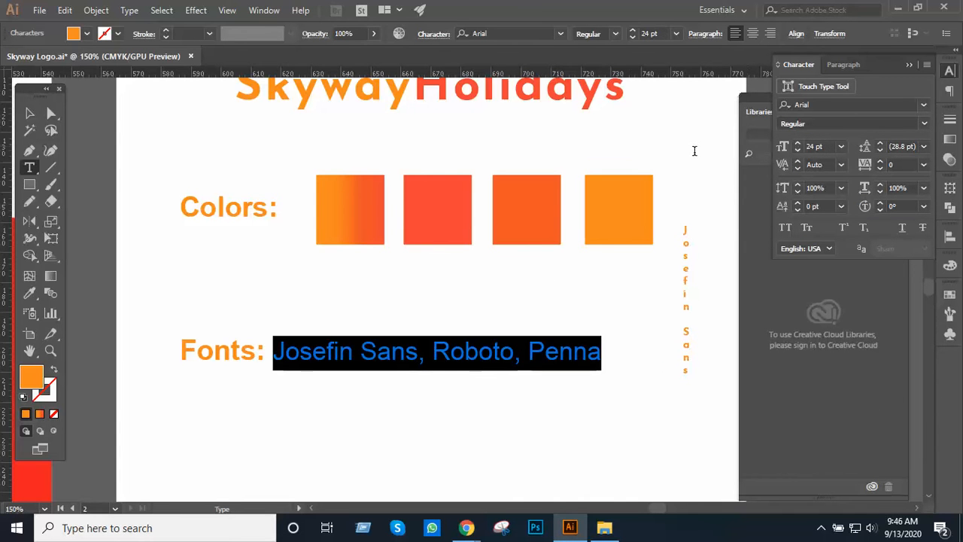
{"action": "left_click", "coordinate": [923, 125]}
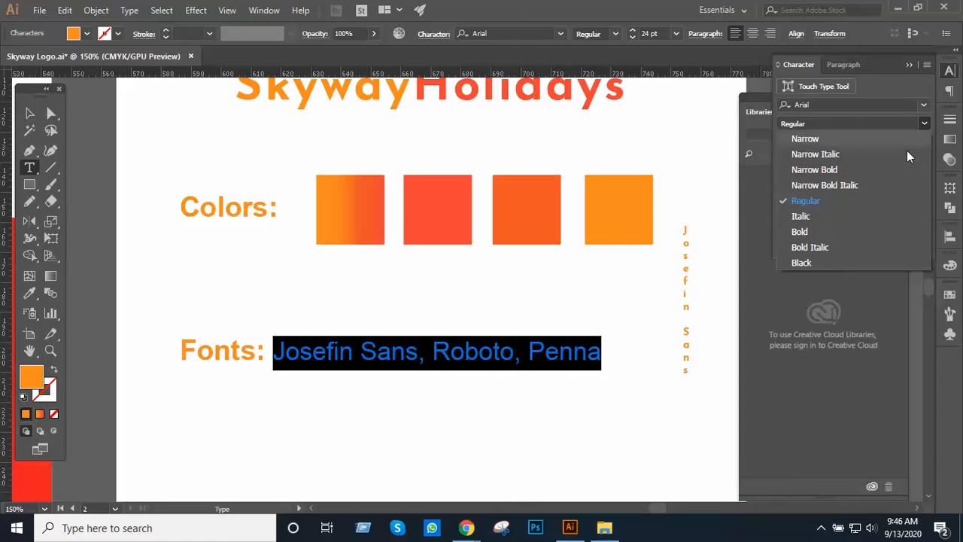
{"action": "left_click", "coordinate": [852, 217]}
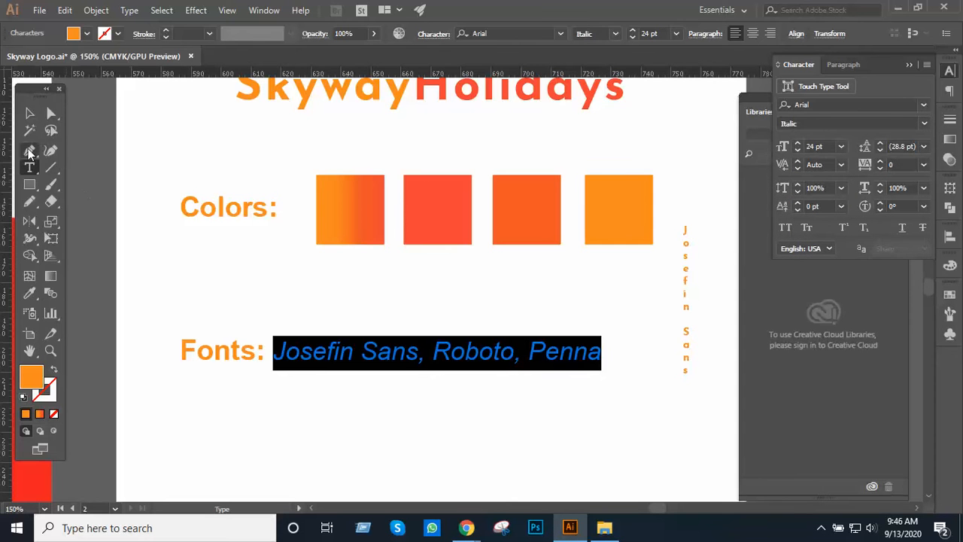
{"action": "left_click", "coordinate": [30, 113]}
{"action": "left_click", "coordinate": [236, 274]}
- Delete the leftover vertical Josefin Sans text beside the swatches
{"action": "left_click_drag", "start_coordinate": [419, 286], "coordinate": [303, 258]}
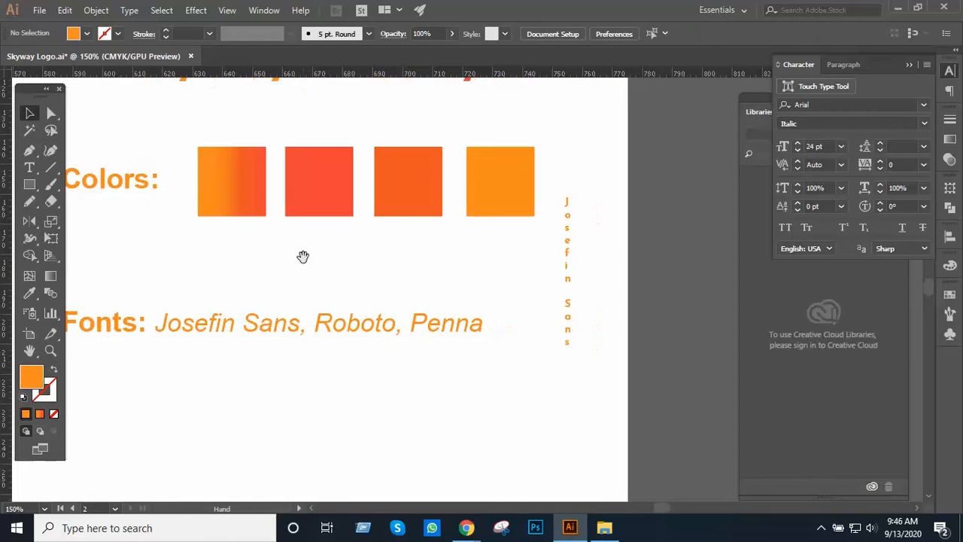
{"action": "left_click_drag", "start_coordinate": [613, 255], "coordinate": [666, 332]}
{"action": "key", "text": "Delete"}
- Move the Fonts: line slightly up towards the swatch row and deselect it
{"action": "left_click", "coordinate": [557, 367]}
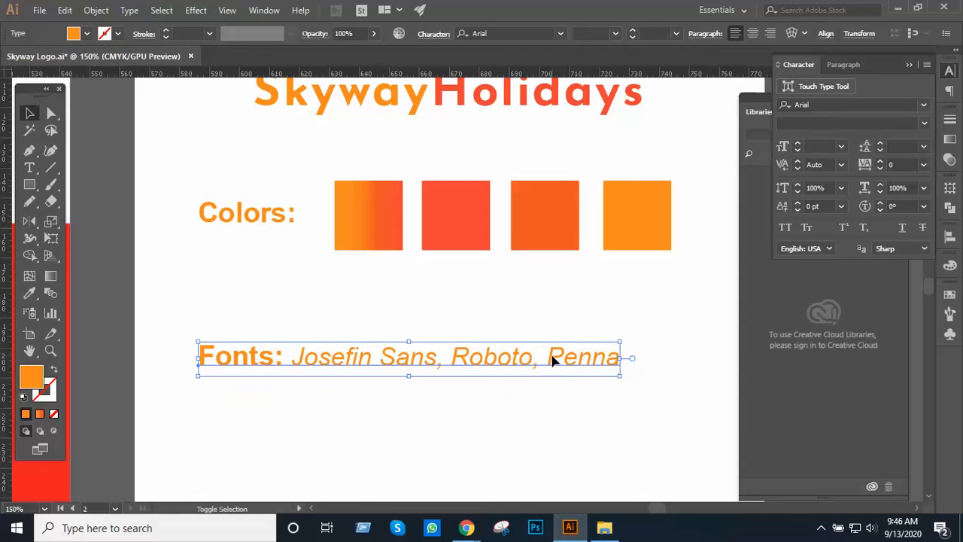
{"action": "key", "text": "shift+Up"}
{"action": "key", "text": "shift+Up"}
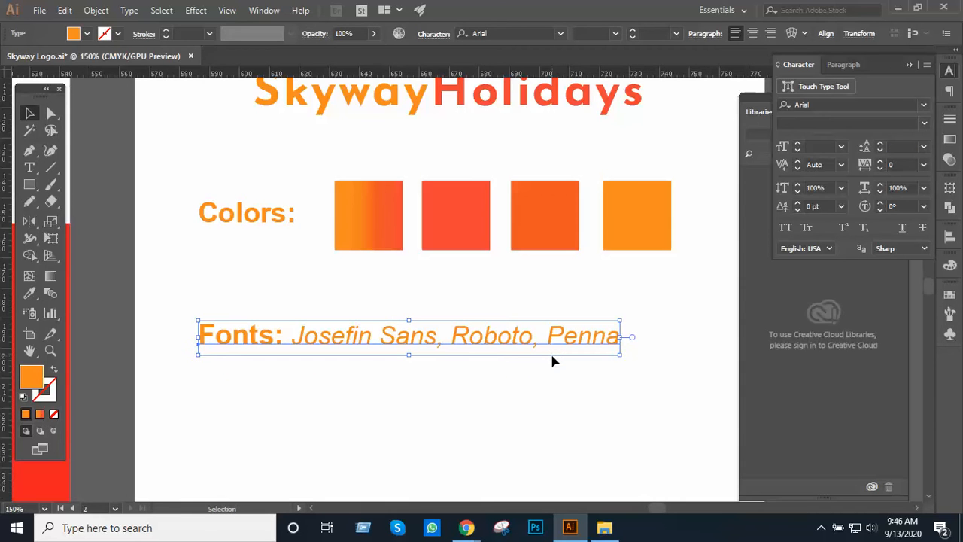
{"action": "left_click", "coordinate": [557, 395]}
{"action": "left_click", "coordinate": [512, 328], "text": "ctrl+alt"}
{"action": "left_click", "coordinate": [512, 327], "text": "ctrl+alt"}
{"action": "left_click_drag", "start_coordinate": [475, 269], "coordinate": [498, 389]}
{"action": "left_click_drag", "start_coordinate": [430, 401], "coordinate": [430, 402]}
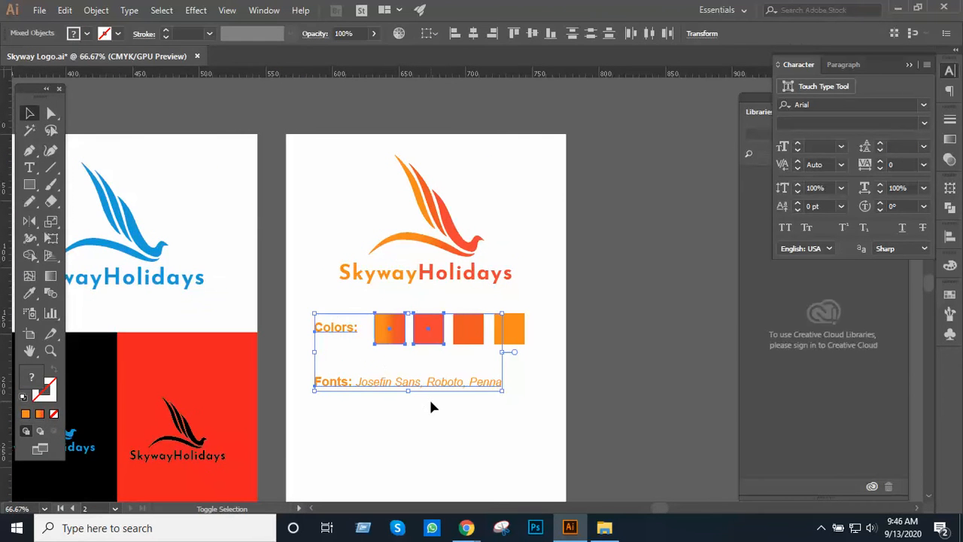
{"action": "key", "text": "shift+Up"}
{"action": "key", "text": "shift+Up"}
{"action": "key", "text": "ctrl+z"}
{"action": "key", "text": "ctrl+z"}
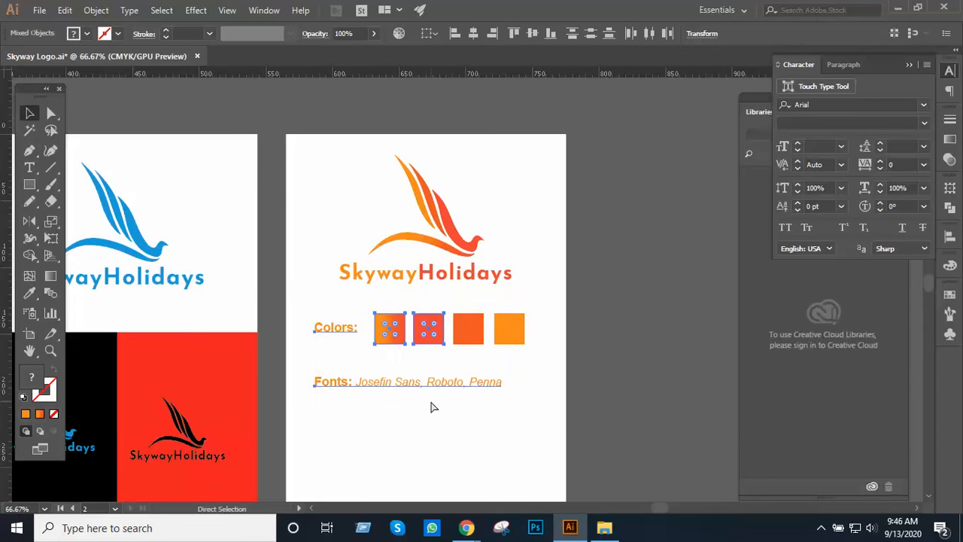
{"action": "key", "text": "v"}
- Switch to the Google Meet call in Chrome, admit the waiting participant, and return to Illustrator
{"action": "key", "text": "alt+Tab"}
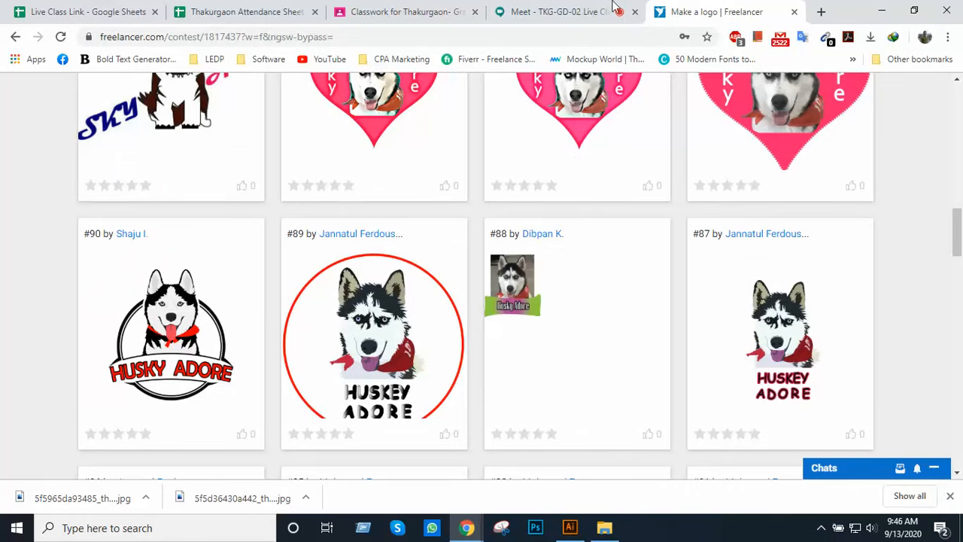
{"action": "left_click", "coordinate": [572, 10]}
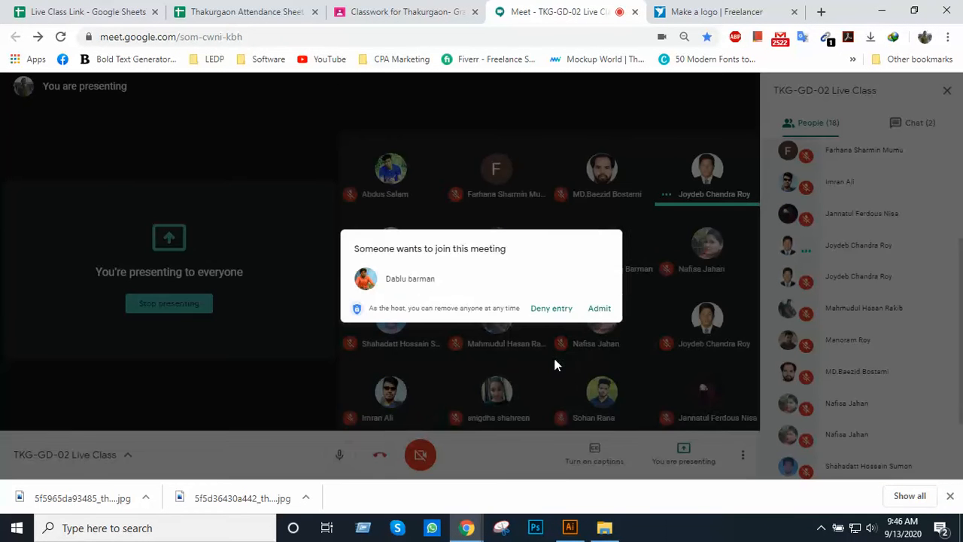
{"action": "left_click", "coordinate": [594, 311]}
{"action": "key", "text": "alt+Tab"}
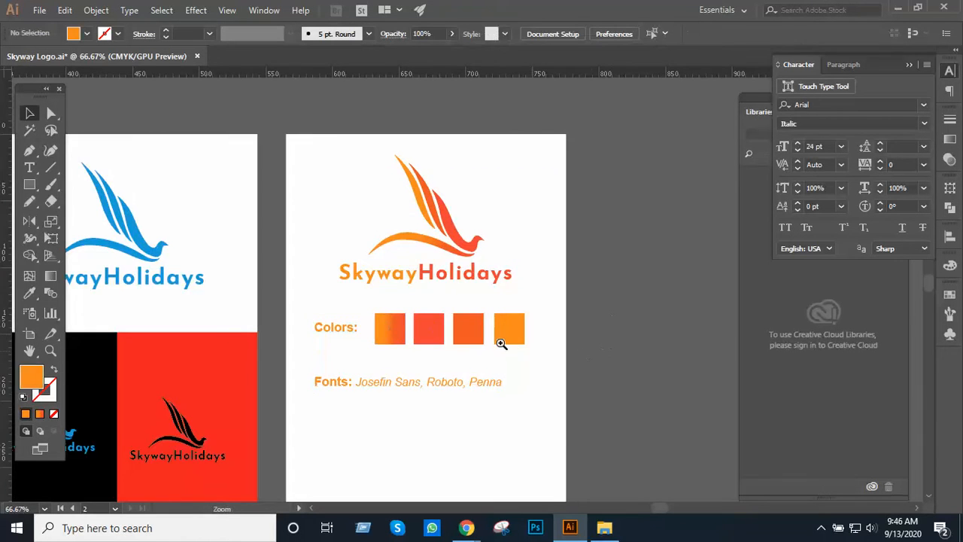
{"action": "left_click", "coordinate": [485, 329], "text": "ctrl+alt"}
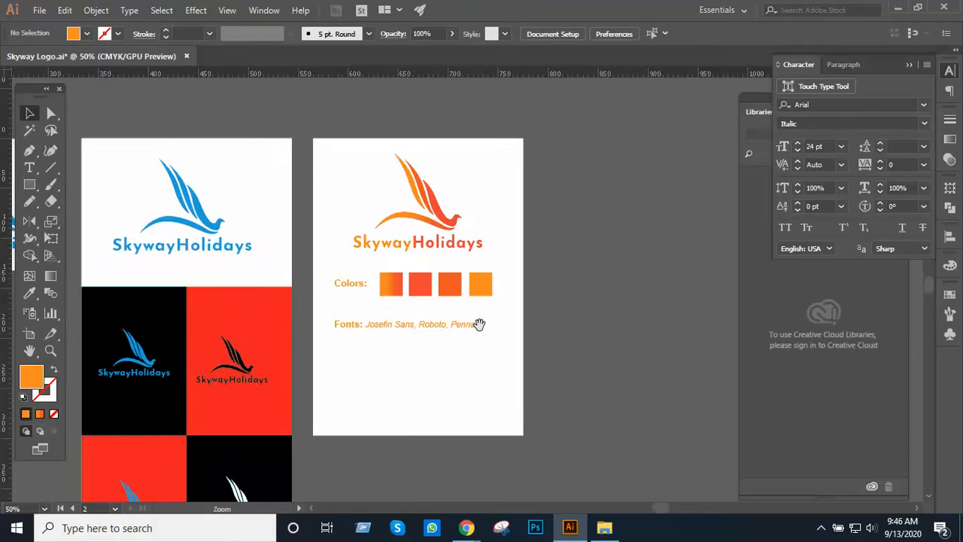
{"action": "left_click_drag", "start_coordinate": [472, 325], "coordinate": [561, 303]}
{"action": "left_click", "coordinate": [502, 281], "text": "ctrl"}
{"action": "left_click", "coordinate": [501, 281], "text": "ctrl"}
{"action": "left_click_drag", "start_coordinate": [501, 281], "coordinate": [554, 314]}
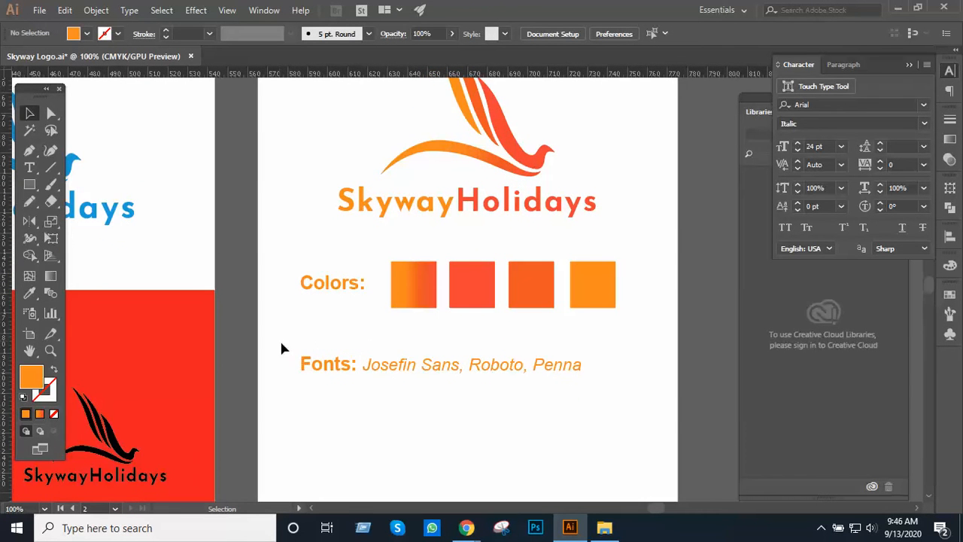
{"action": "left_click_drag", "start_coordinate": [417, 393], "coordinate": [438, 300]}
{"action": "left_click", "coordinate": [29, 184]}
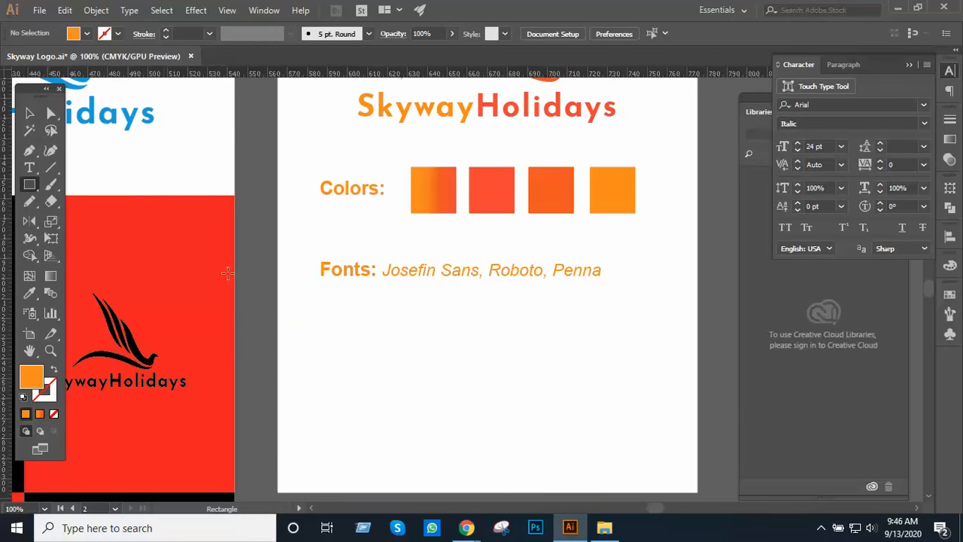
{"action": "left_click_drag", "start_coordinate": [320, 299], "coordinate": [671, 480]}
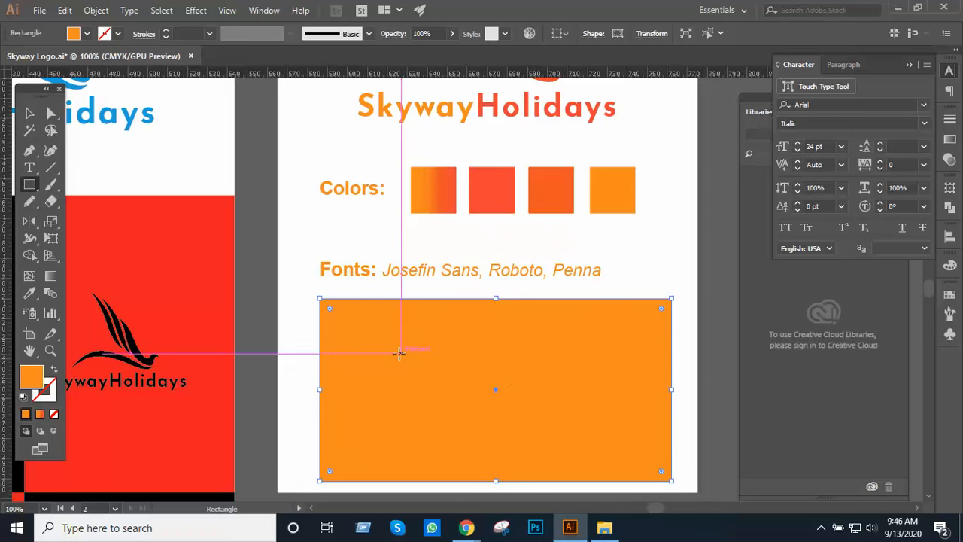
{"action": "key", "text": "ctrl+z"}
{"action": "key", "text": "t"}
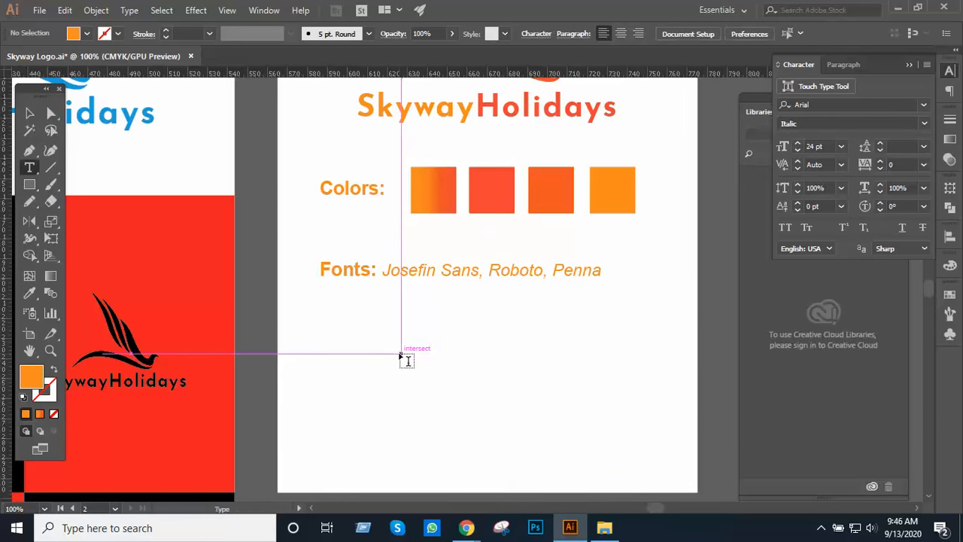
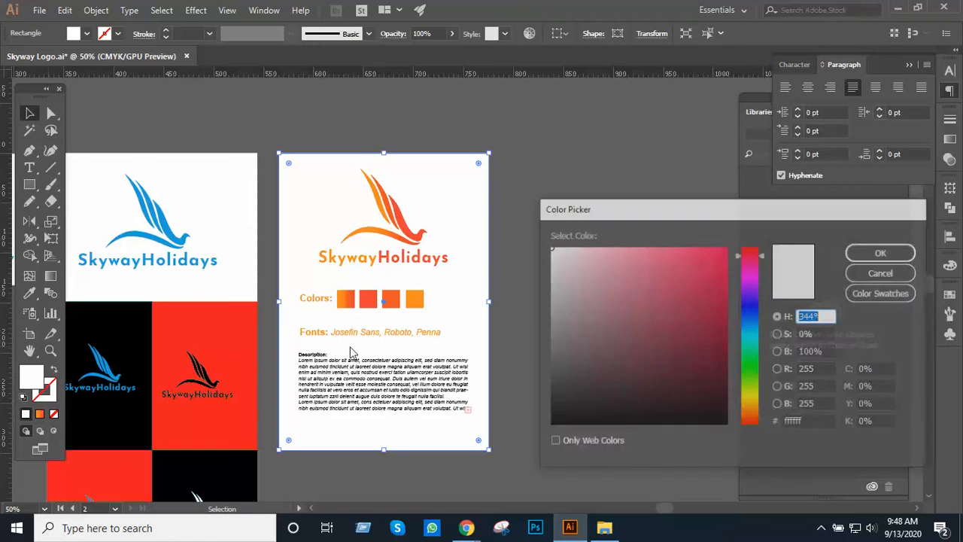
- Fill the orange logo sheet's background rectangle with dark blue #192977 and deselect it
{"action": "left_click_drag", "start_coordinate": [743, 312], "coordinate": [752, 316]}
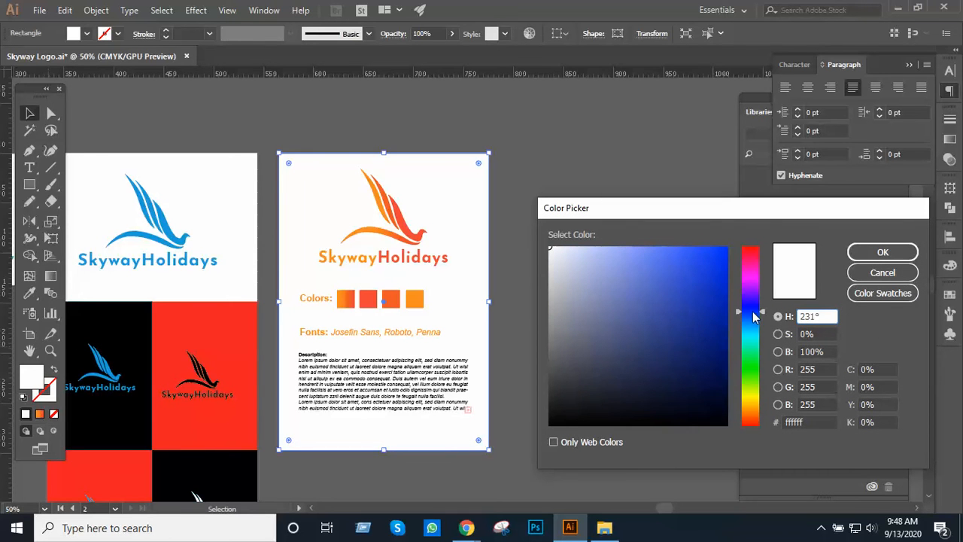
{"action": "left_click_drag", "start_coordinate": [693, 343], "coordinate": [690, 341]}
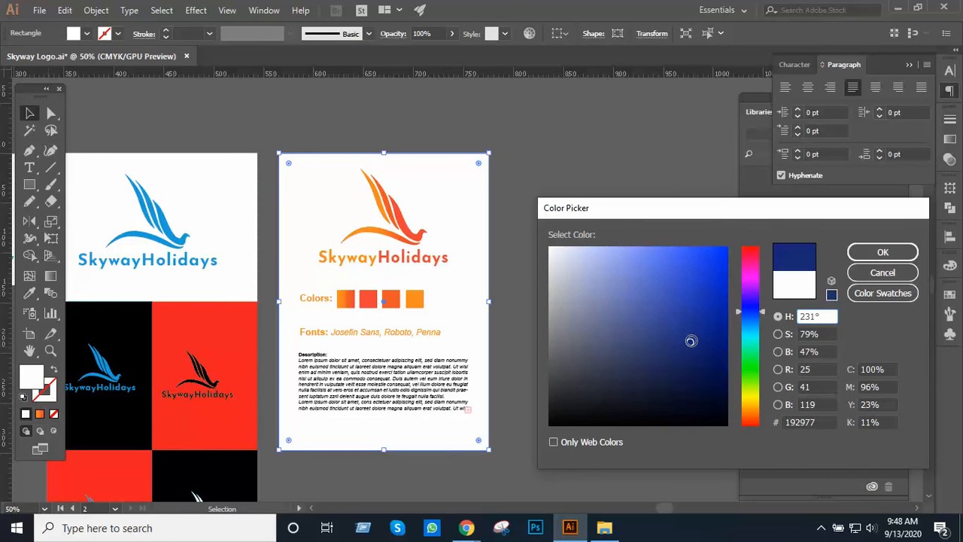
{"action": "left_click", "coordinate": [880, 253]}
{"action": "left_click", "coordinate": [645, 292]}
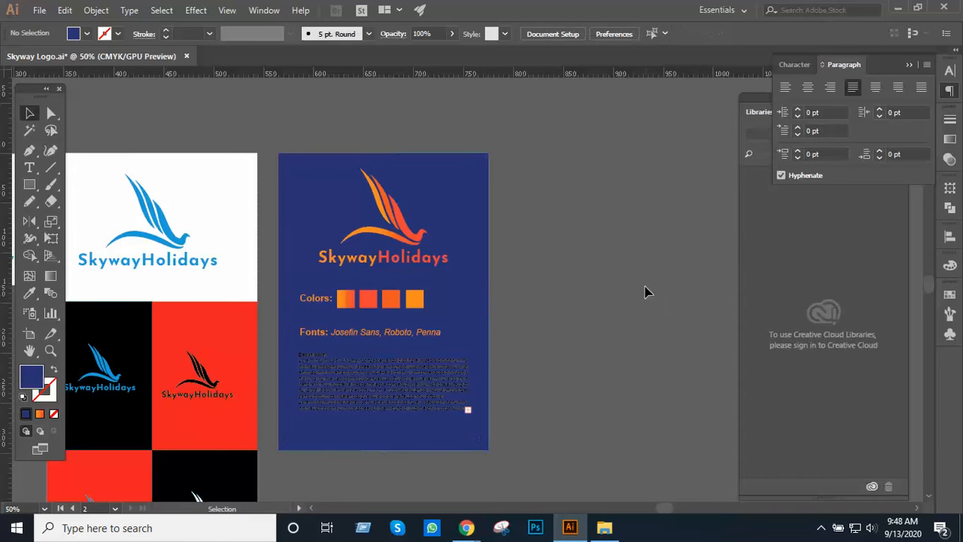
- Change the orange logo sheet's background fill to the deeper navy #0f2060 and deselect it
{"action": "left_click", "coordinate": [481, 275]}
{"action": "left_click_drag", "start_coordinate": [477, 305], "coordinate": [625, 233]}
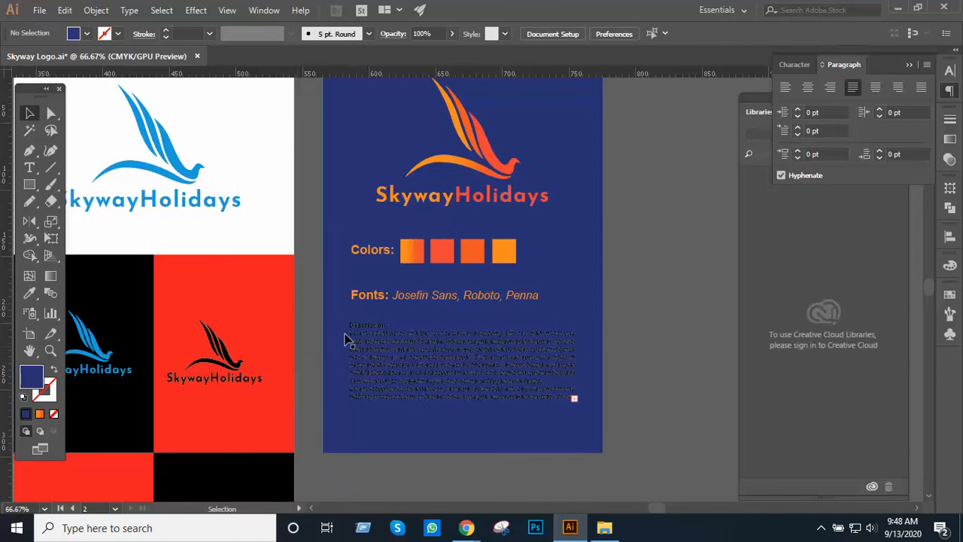
{"action": "left_click", "coordinate": [578, 263]}
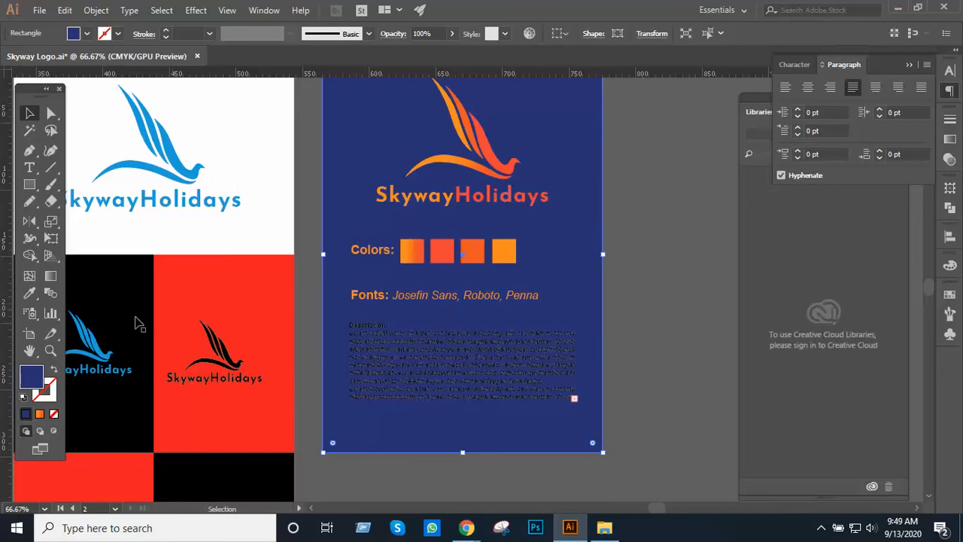
{"action": "double_click", "coordinate": [27, 376]}
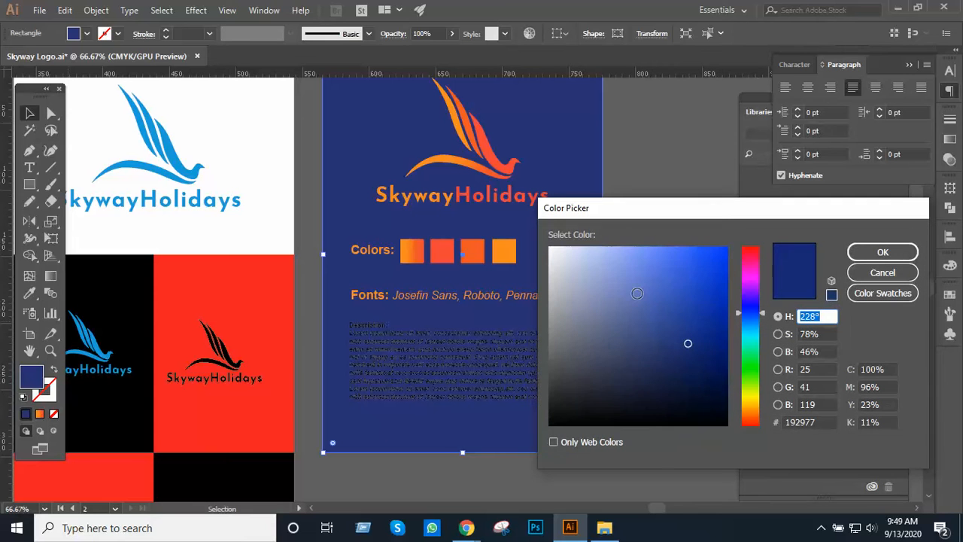
{"action": "left_click", "coordinate": [701, 358]}
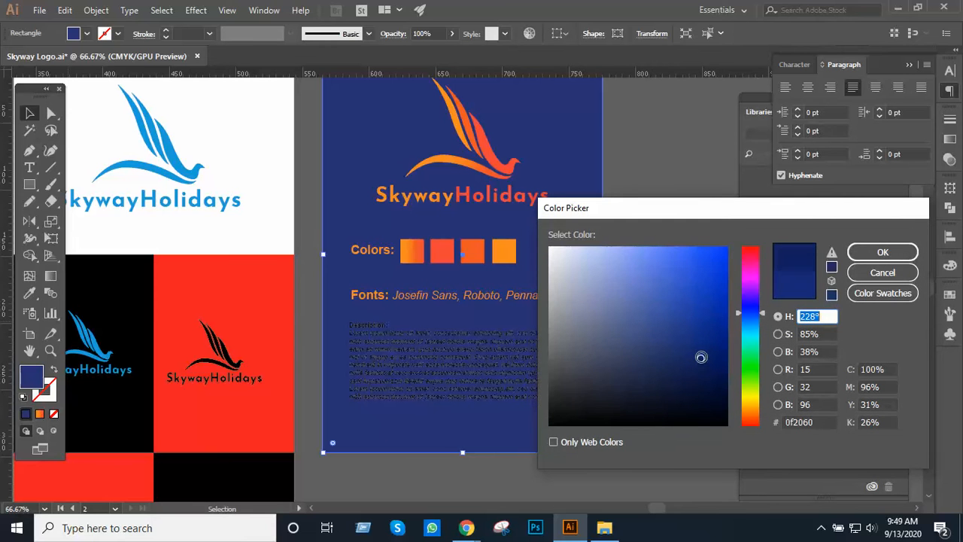
{"action": "left_click", "coordinate": [882, 252]}
{"action": "left_click", "coordinate": [668, 345]}
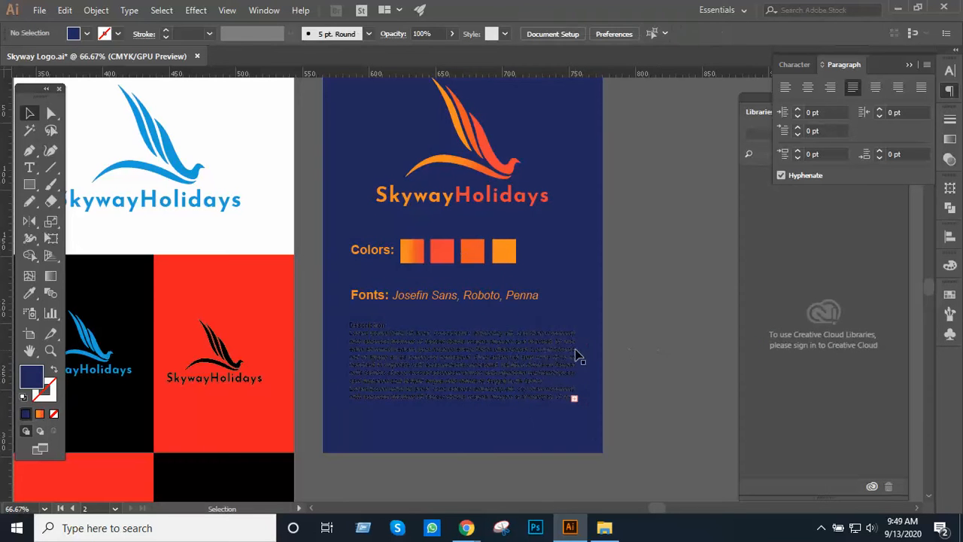
- Fill the description text block on the navy logo sheet with white #ffffff and deselect it
{"action": "left_click", "coordinate": [546, 351]}
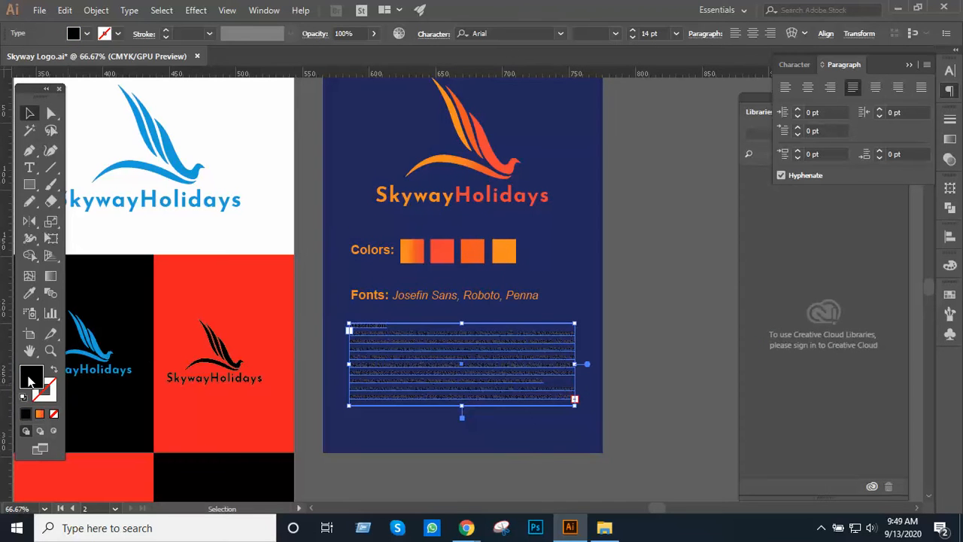
{"action": "double_click", "coordinate": [31, 376]}
{"action": "left_click_drag", "start_coordinate": [557, 267], "coordinate": [534, 230]}
{"action": "left_click", "coordinate": [880, 253]}
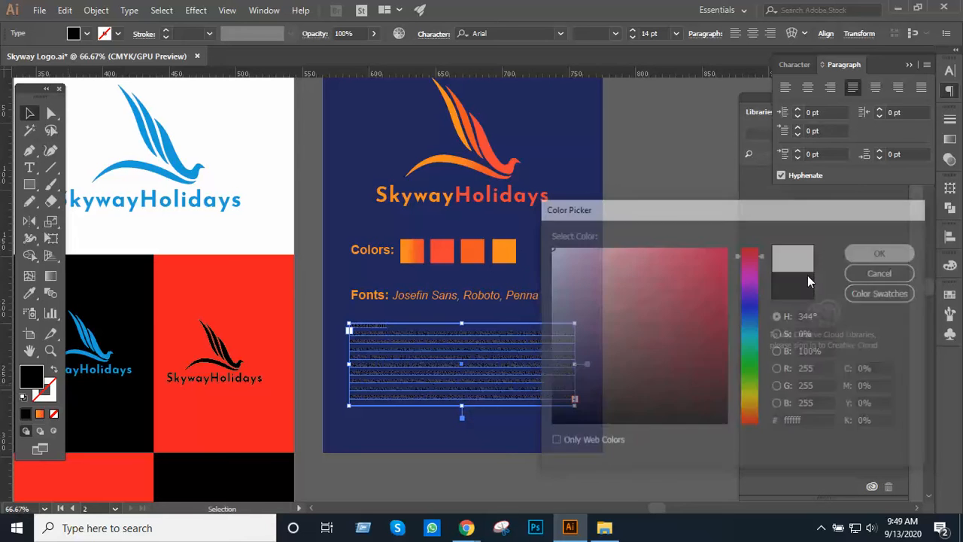
{"action": "left_click", "coordinate": [651, 316]}
{"action": "left_click_drag", "start_coordinate": [491, 275], "coordinate": [487, 320]}
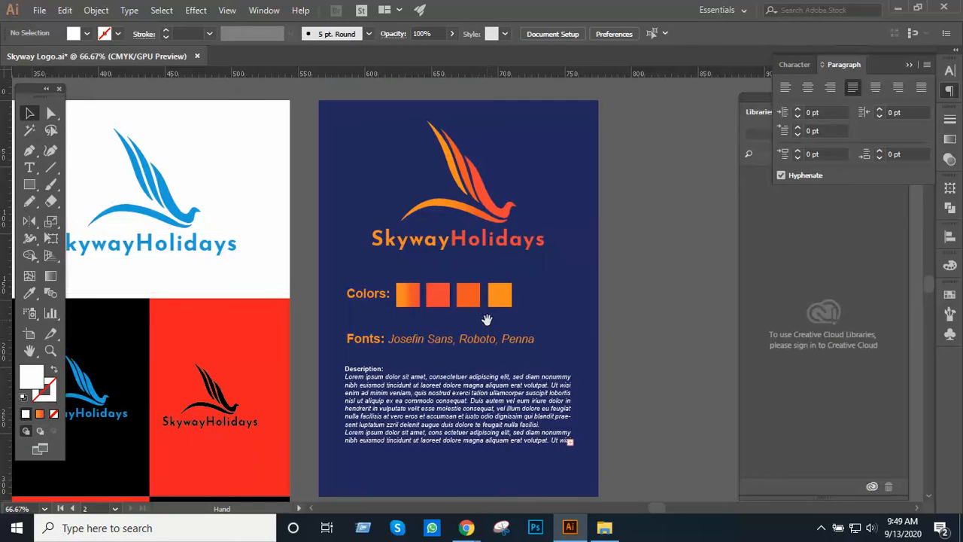
{"action": "left_click_drag", "start_coordinate": [479, 352], "coordinate": [504, 321]}
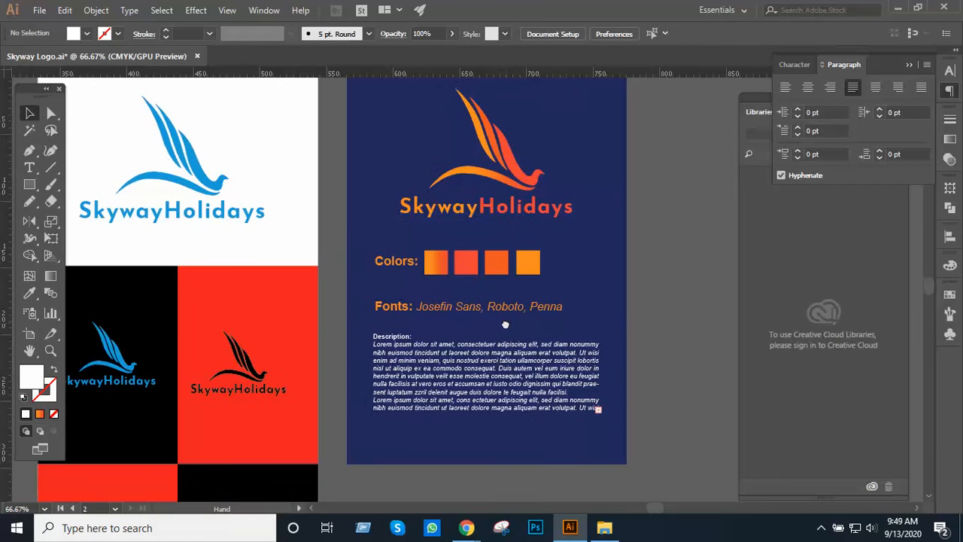
- Nudge the orange SkywayHolidays logo group slightly up on the navy sheet and deselect it
{"action": "left_click", "coordinate": [516, 166]}
{"action": "key", "text": "shift+Up"}
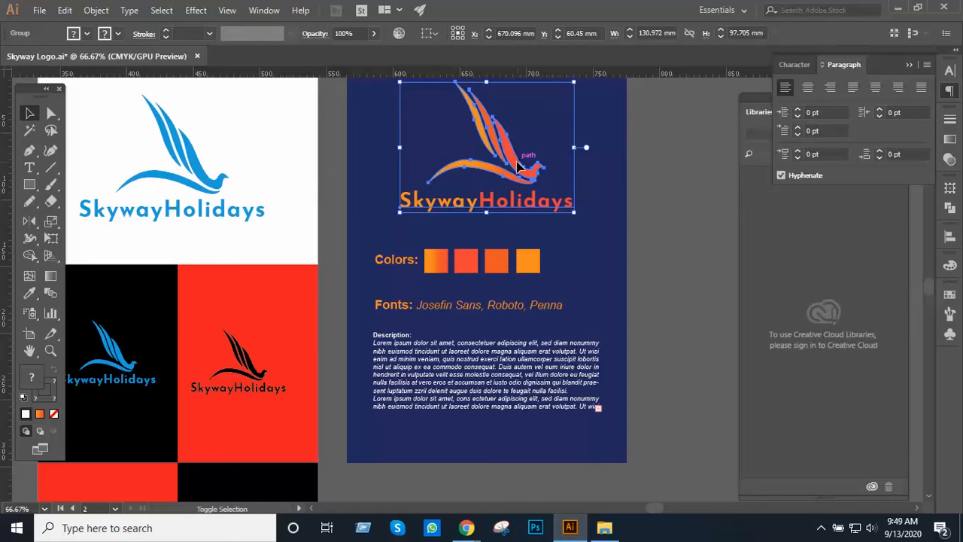
{"action": "left_click", "coordinate": [713, 288]}
- Select the overlapping background rectangles of the navy logo sheet together at their lower edge
{"action": "left_click_drag", "start_coordinate": [525, 266], "coordinate": [494, 235]}
{"action": "left_click", "coordinate": [469, 419]}
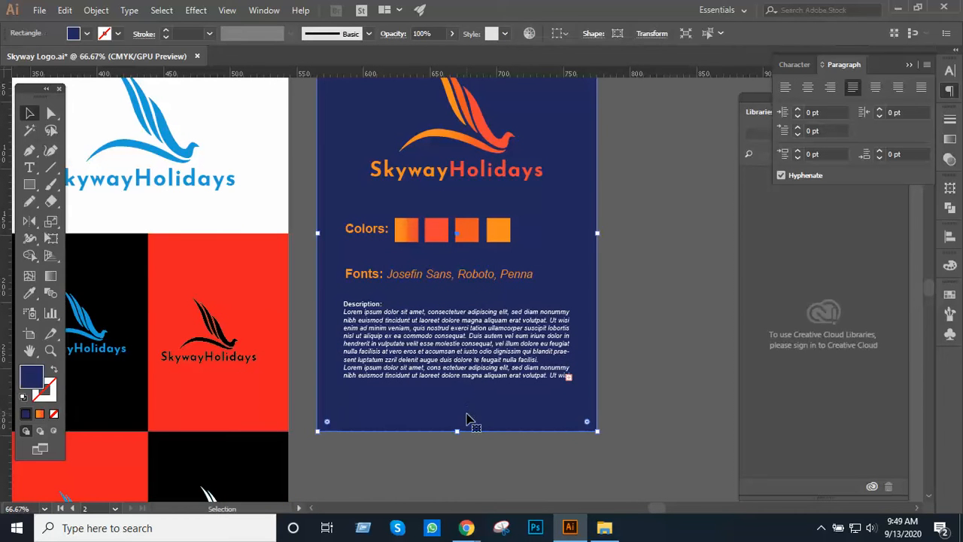
{"action": "left_click", "coordinate": [448, 459]}
{"action": "left_click_drag", "start_coordinate": [493, 424], "coordinate": [466, 425]}
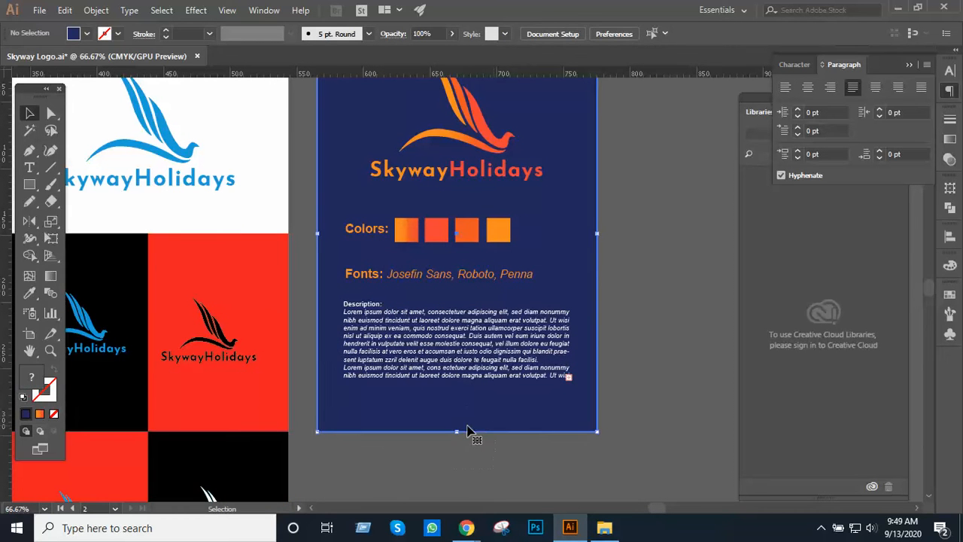
- Switch to the Google Meet call in Chrome, admit the person waiting to join, and return to Illustrator
{"action": "key", "text": "alt+Tab"}
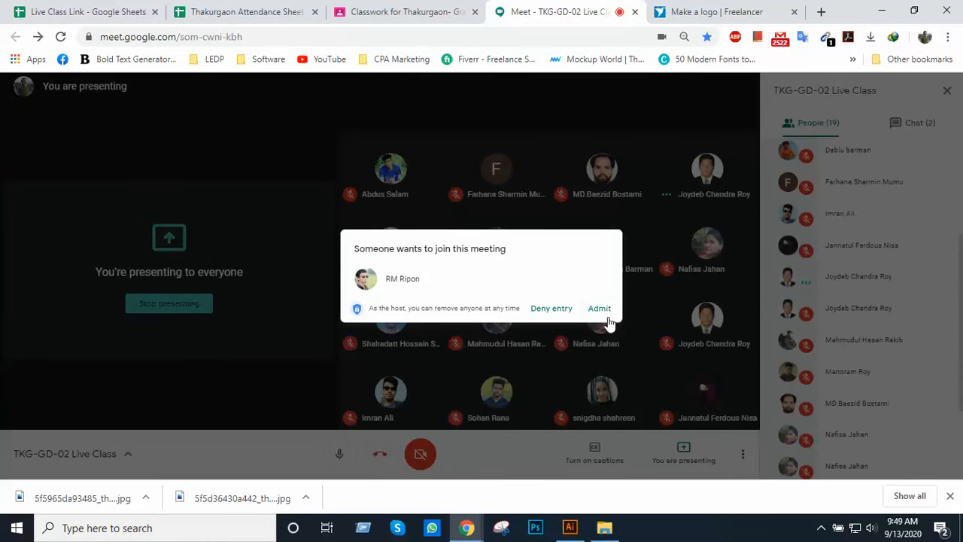
{"action": "left_click", "coordinate": [601, 310]}
{"action": "key", "text": "alt+Tab"}
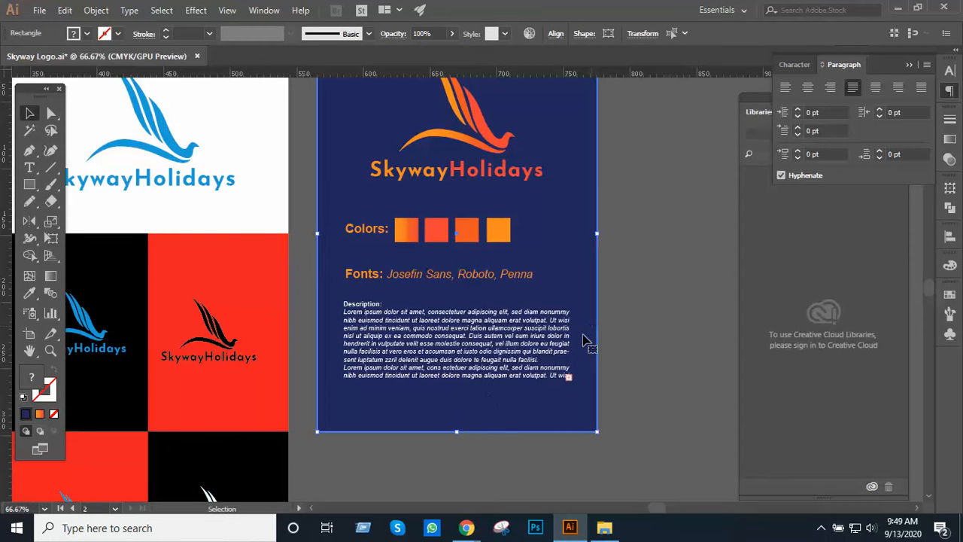
- Shorten the navy sheet's background by raising its lower edge closer to the description text, and deselect it
{"action": "left_click_drag", "start_coordinate": [459, 434], "coordinate": [458, 403]}
{"action": "left_click", "coordinate": [554, 408]}
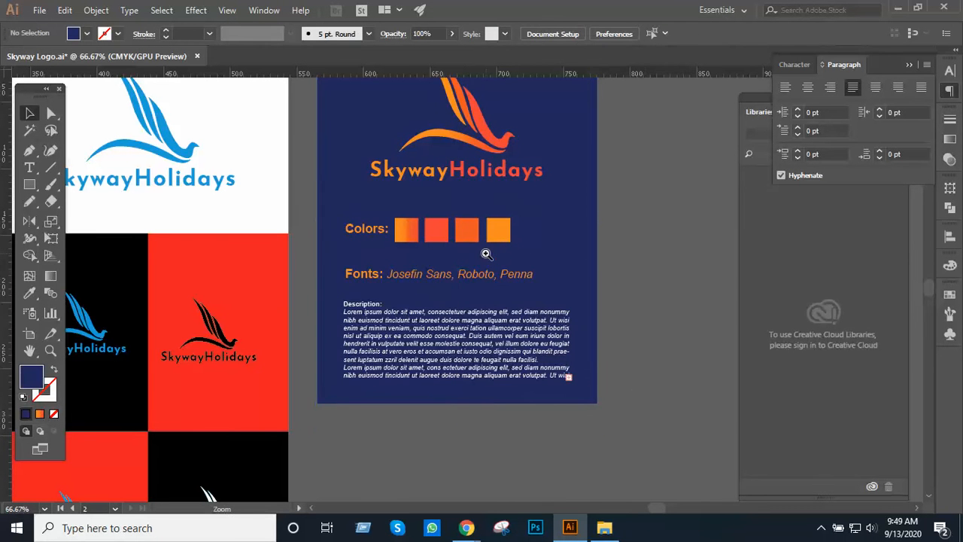
{"action": "scroll", "coordinate": [621, 317], "scroll_direction": "up", "scroll_amount": 3}
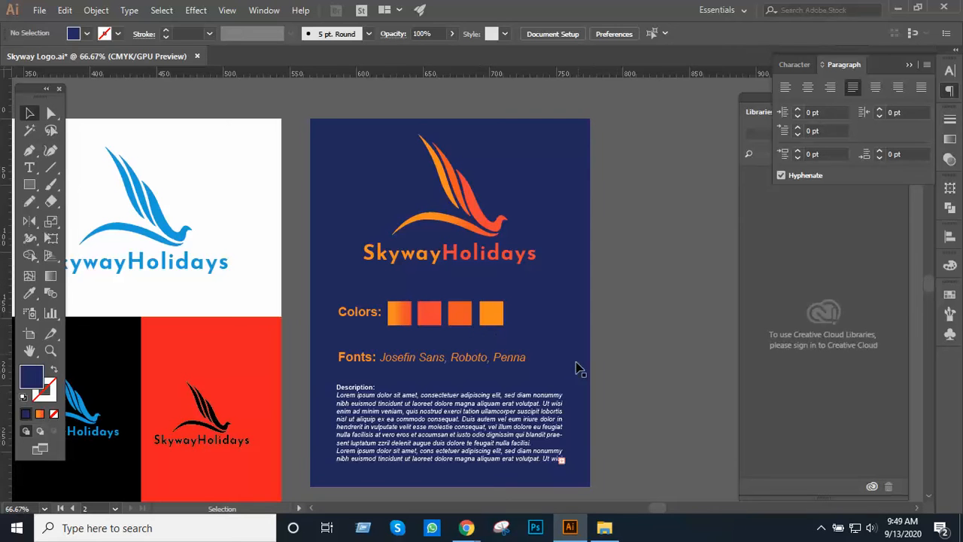
{"action": "double_click", "coordinate": [561, 463]}
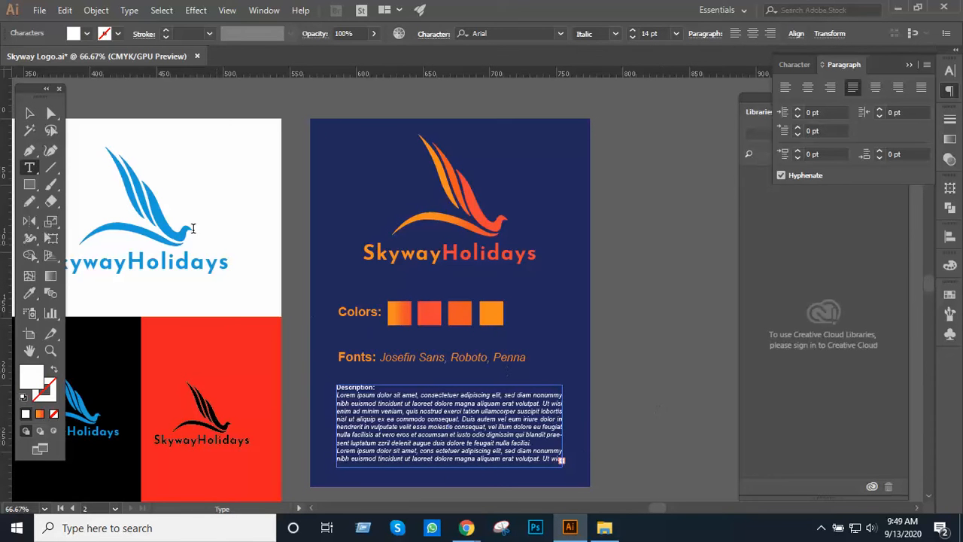
{"action": "left_click", "coordinate": [29, 112]}
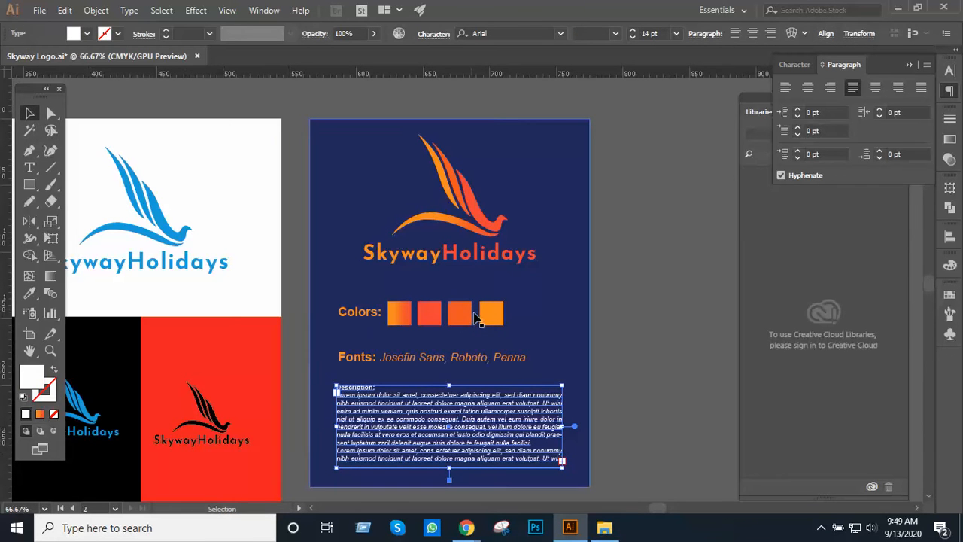
{"action": "left_click", "coordinate": [189, 264]}
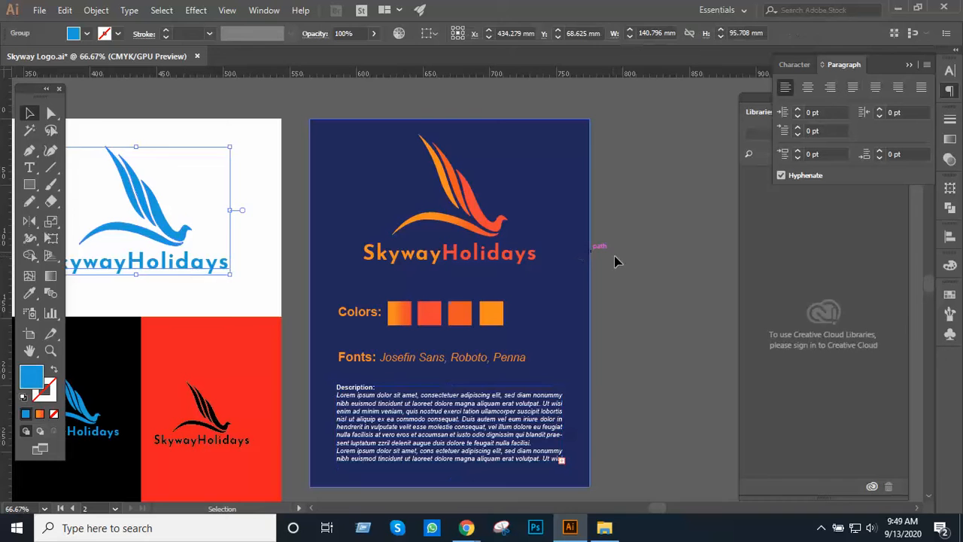
{"action": "left_click", "coordinate": [657, 269]}
- Examine the finished navy logo sheet up close and in overview beside the other presentation sheets
{"action": "left_click_drag", "start_coordinate": [550, 279], "coordinate": [555, 257]}
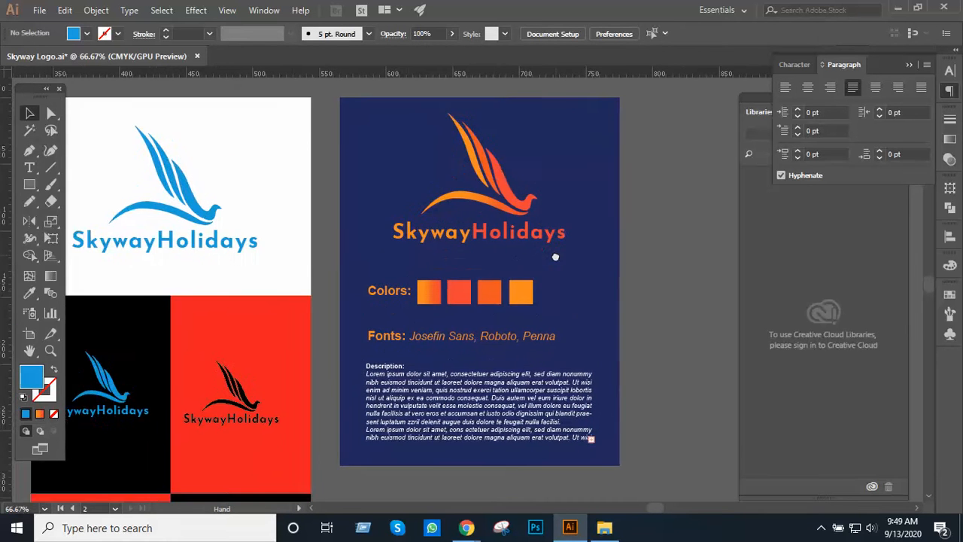
{"action": "left_click_drag", "start_coordinate": [492, 276], "coordinate": [363, 400]}
{"action": "left_click", "coordinate": [453, 324], "text": "ctrl"}
{"action": "left_click", "coordinate": [402, 352], "text": "ctrl+alt"}
{"action": "left_click", "coordinate": [402, 348], "text": "ctrl+alt"}
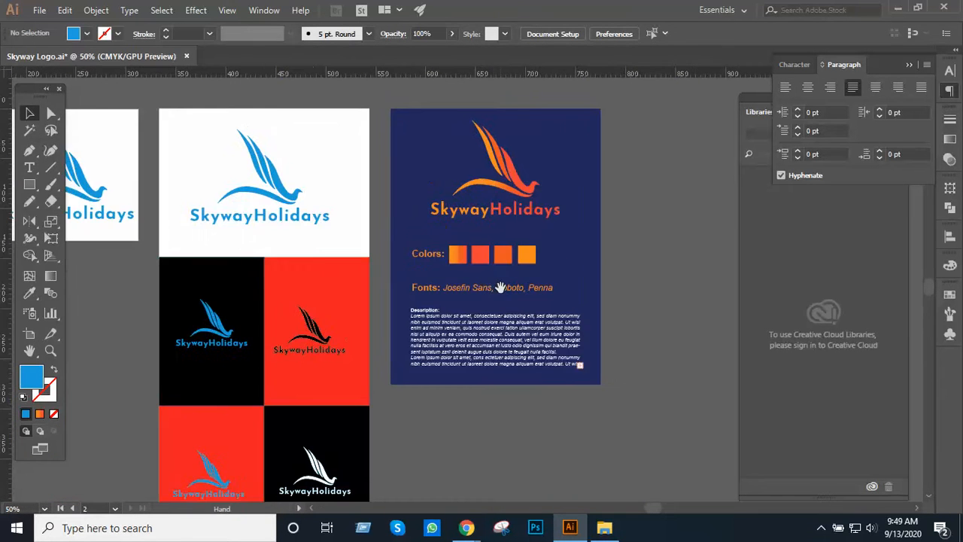
{"action": "left_click_drag", "start_coordinate": [510, 277], "coordinate": [535, 306]}
{"action": "left_click", "coordinate": [600, 284], "text": "ctrl+alt"}
{"action": "left_click", "coordinate": [521, 297], "text": "ctrl"}
{"action": "left_click", "coordinate": [520, 296], "text": "ctrl"}
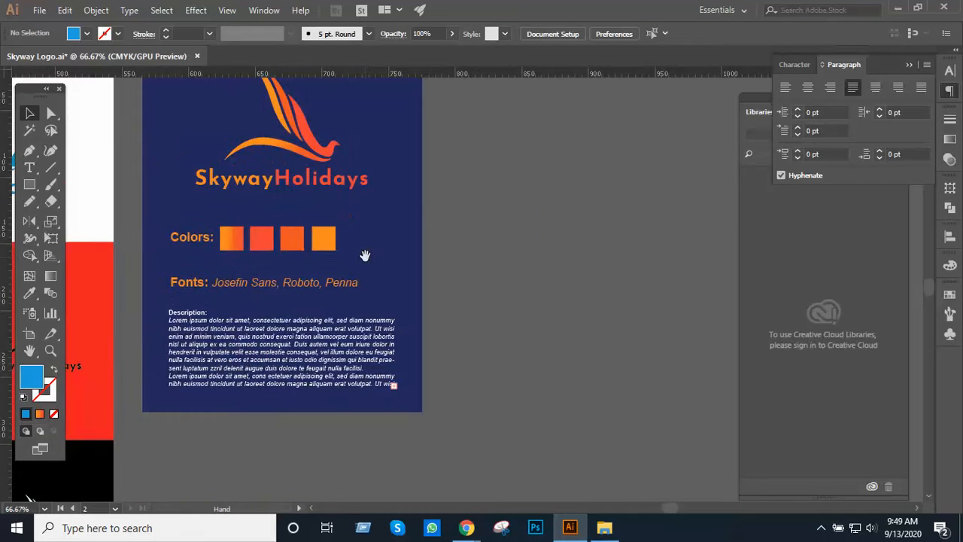
{"action": "left_click_drag", "start_coordinate": [365, 256], "coordinate": [492, 346]}
{"action": "left_click", "coordinate": [408, 308], "text": "ctrl"}
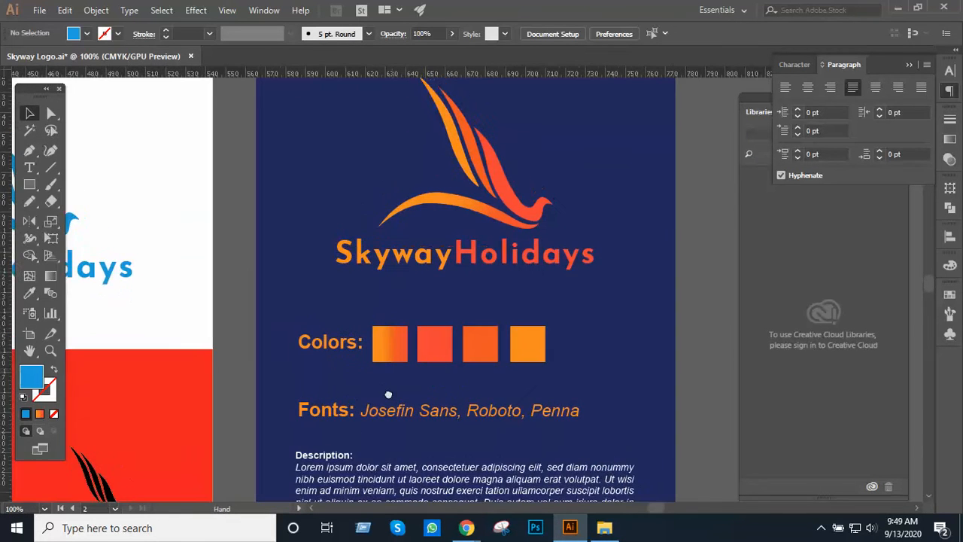
{"action": "left_click", "coordinate": [416, 331], "text": "ctrl+alt"}
{"action": "left_click", "coordinate": [417, 330], "text": "ctrl+alt"}
{"action": "left_click", "coordinate": [418, 329], "text": "ctrl+alt"}
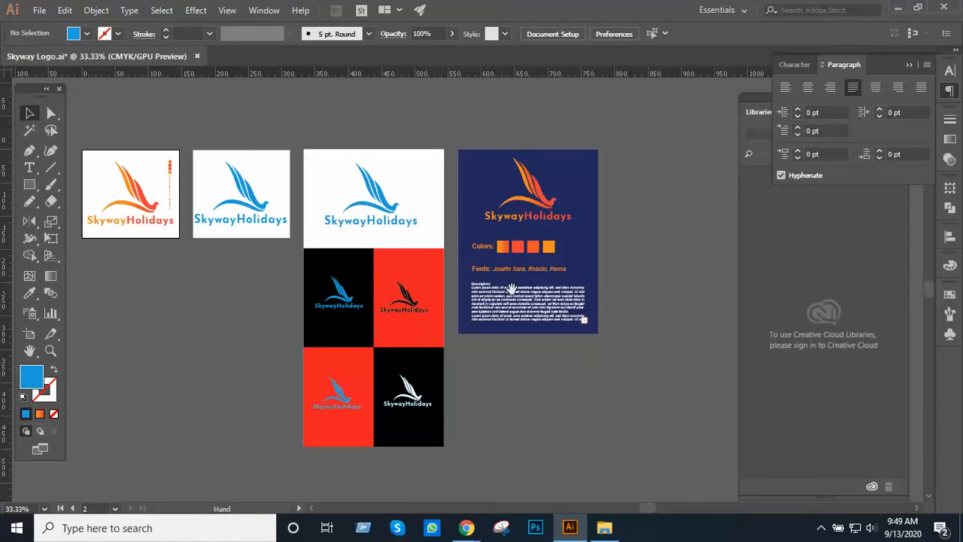
- Examine the navy sheet's Colors swatches and Fonts line at close range
{"action": "left_click", "coordinate": [524, 262], "text": "ctrl"}
{"action": "left_click", "coordinate": [525, 263], "text": "ctrl"}
{"action": "left_click", "coordinate": [513, 269], "text": "ctrl"}
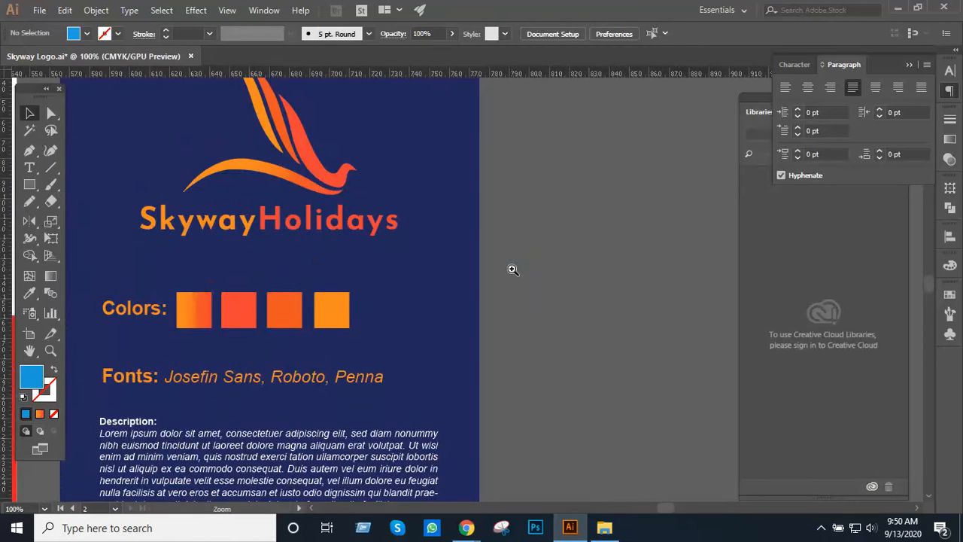
{"action": "left_click", "coordinate": [512, 270], "text": "ctrl"}
{"action": "left_click_drag", "start_coordinate": [344, 296], "coordinate": [557, 268]}
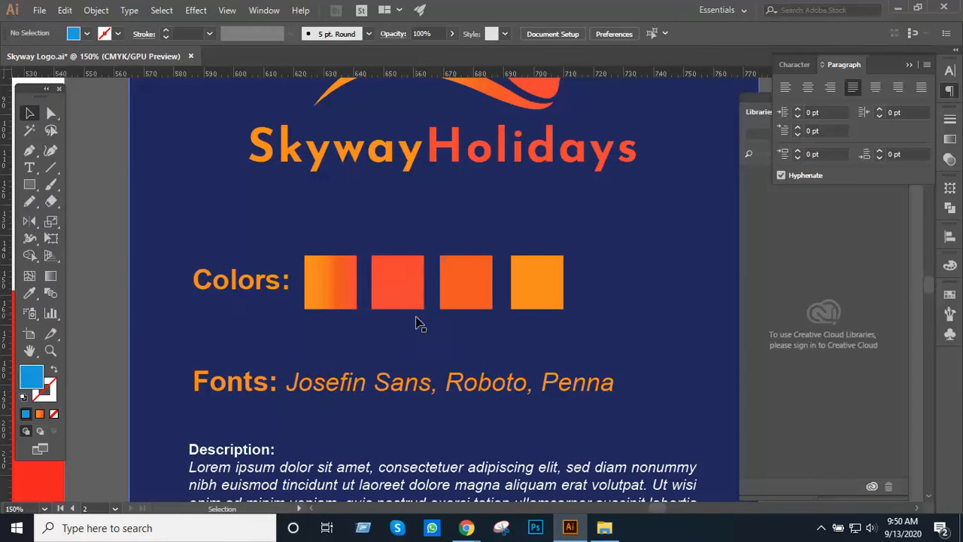
{"action": "scroll", "coordinate": [420, 324], "scroll_direction": "down", "scroll_amount": 1}
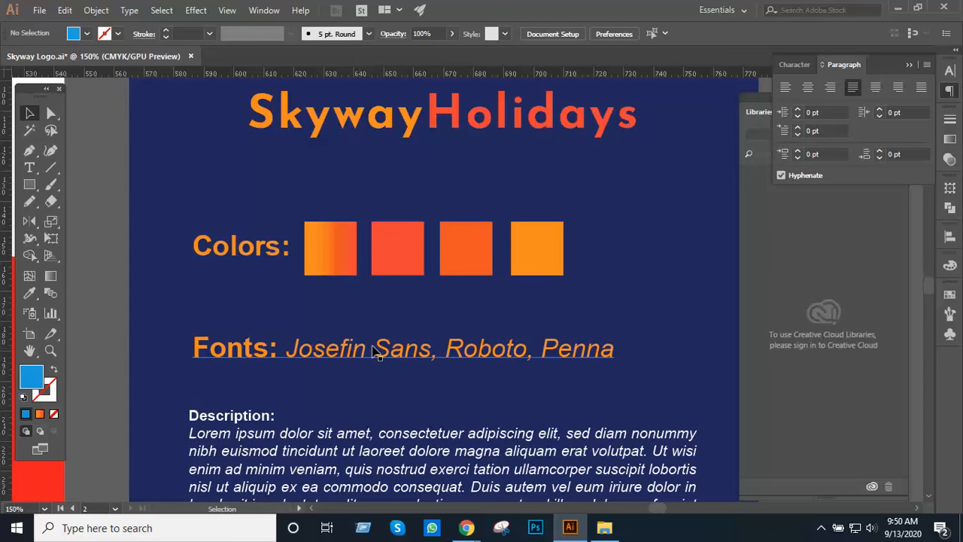
{"action": "left_click_drag", "start_coordinate": [511, 365], "coordinate": [393, 335]}
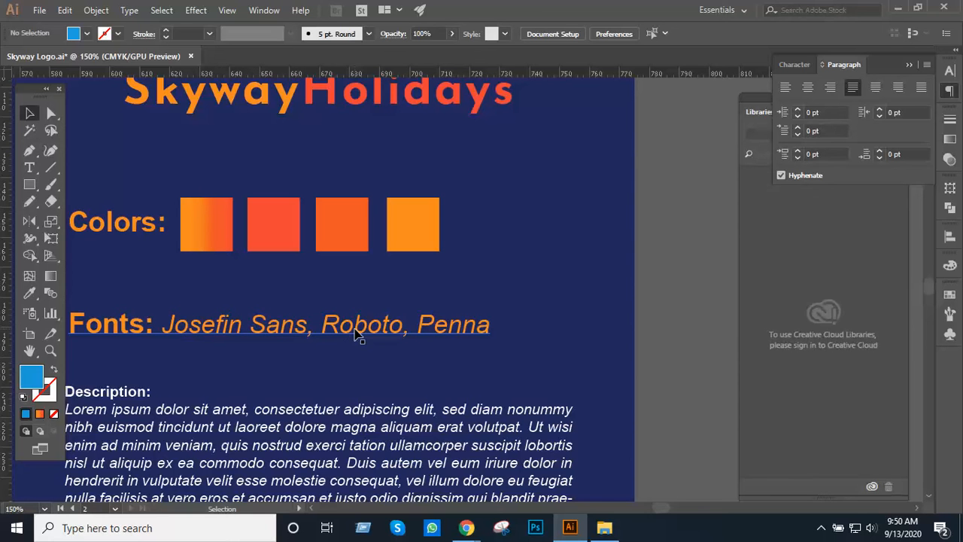
{"action": "left_click_drag", "start_coordinate": [266, 307], "coordinate": [404, 339]}
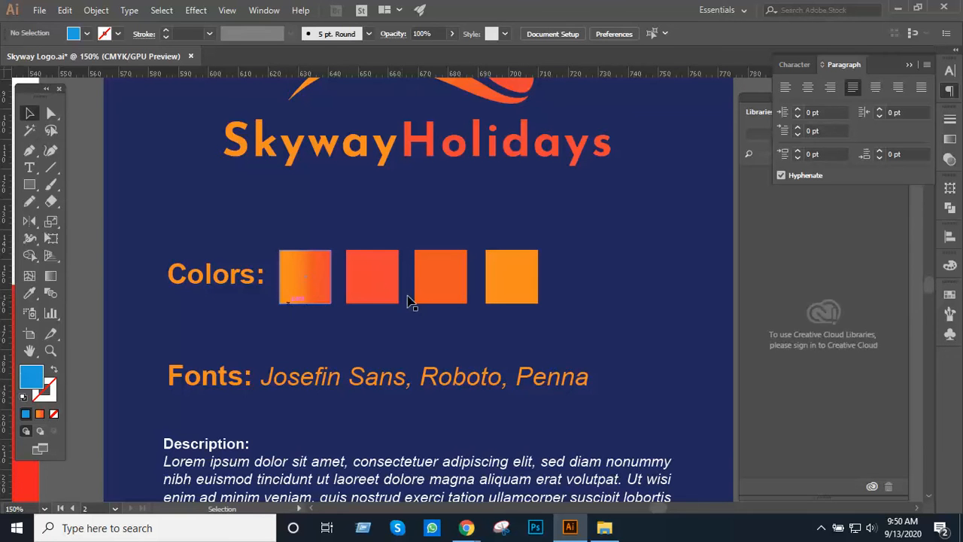
{"action": "key", "text": "ctrl+plus"}
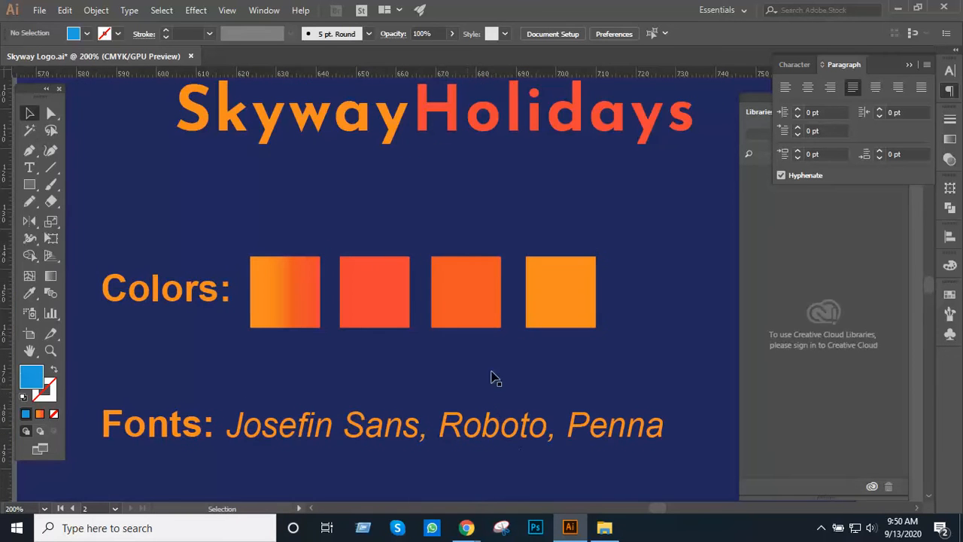
- Switch to the Freelancer logo contest page in Chrome and open entry #82 with the husky head and red HUSKY lettering
{"action": "mouse_move", "coordinate": [466, 527]}
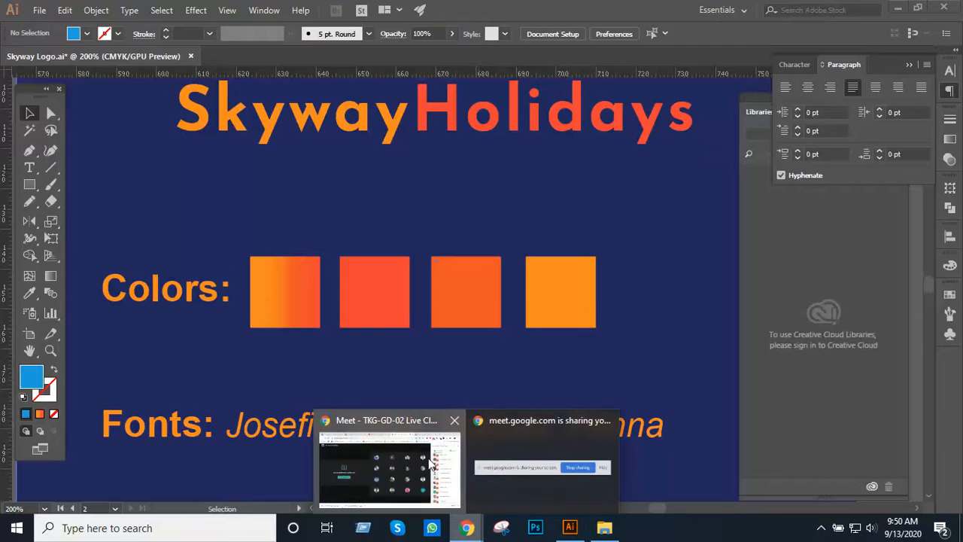
{"action": "left_click", "coordinate": [431, 464]}
{"action": "left_click", "coordinate": [707, 11]}
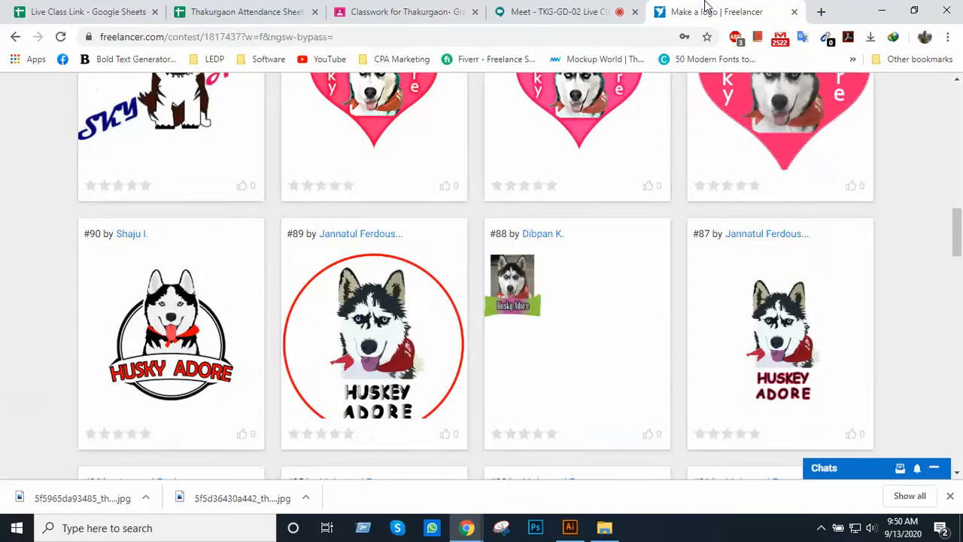
{"action": "scroll", "coordinate": [537, 255], "scroll_direction": "down", "scroll_amount": 3}
{"action": "scroll", "coordinate": [537, 255], "scroll_direction": "down", "scroll_amount": 1}
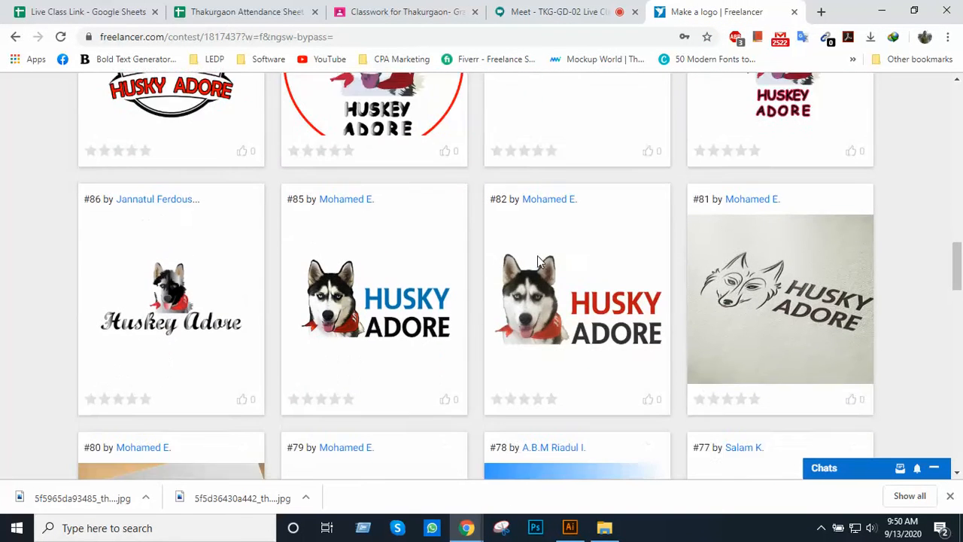
{"action": "scroll", "coordinate": [537, 255], "scroll_direction": "down", "scroll_amount": 1}
{"action": "left_click", "coordinate": [616, 235]}
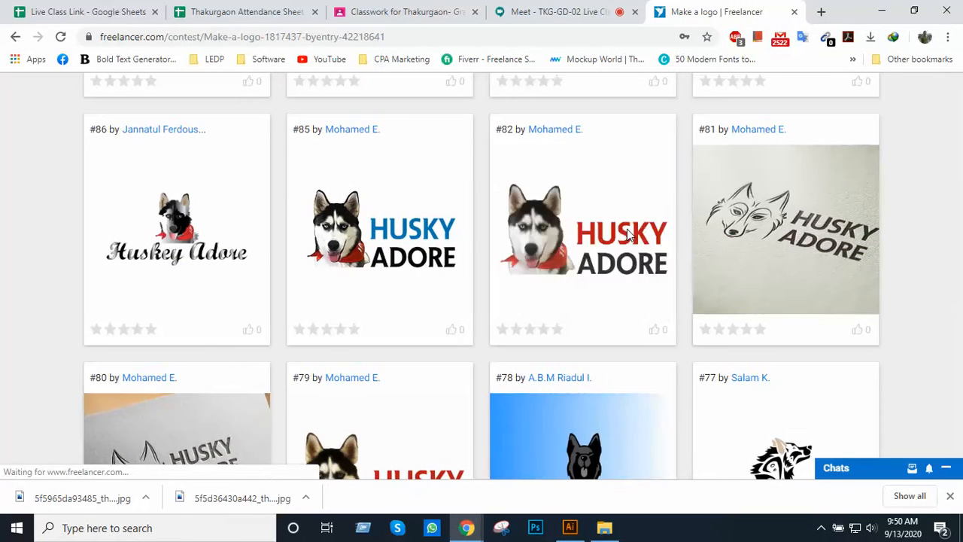
- Copy the contest entry's HUSKY ADORE logo image and switch back to Illustrator
{"action": "scroll", "coordinate": [459, 339], "scroll_direction": "down", "scroll_amount": 2}
{"action": "right_click", "coordinate": [442, 319]}
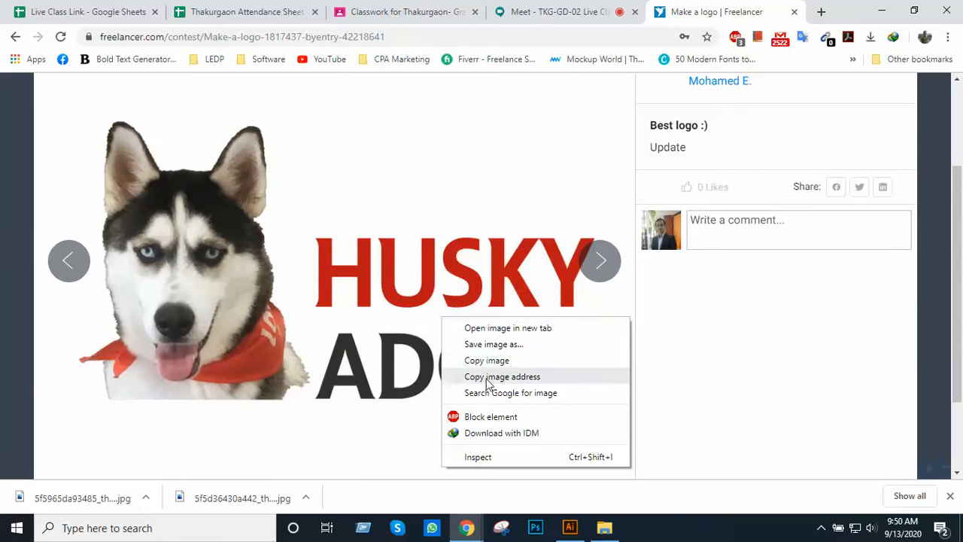
{"action": "left_click", "coordinate": [503, 361]}
{"action": "left_click", "coordinate": [570, 529]}
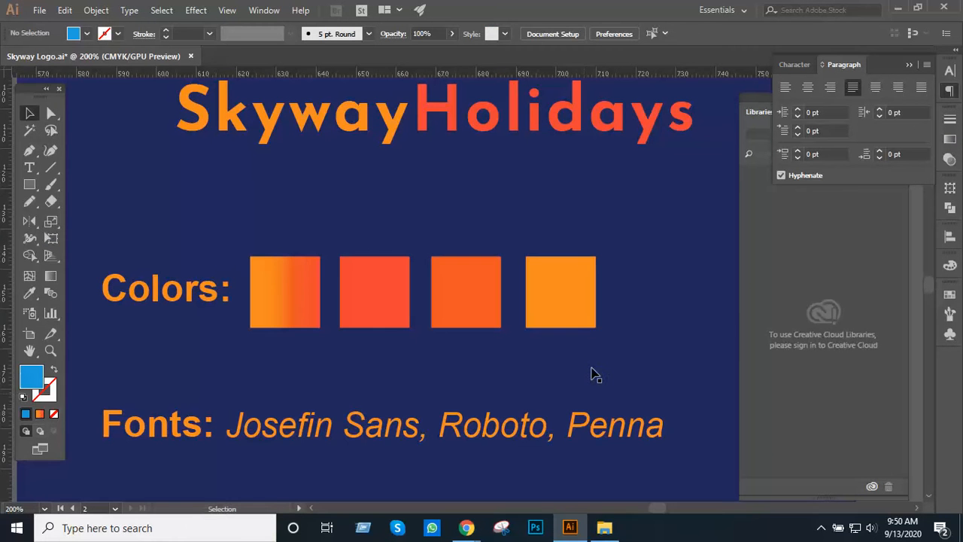
- Paste the HUSKY ADORE image on the empty canvas beside the navy sheet and move it farther away, leaving a wide gap
{"action": "left_click", "coordinate": [597, 325], "text": "ctrl+alt"}
{"action": "left_click", "coordinate": [598, 325], "text": "ctrl+alt"}
{"action": "left_click", "coordinate": [598, 325], "text": "ctrl+alt"}
{"action": "left_click", "coordinate": [597, 325], "text": "ctrl+alt"}
{"action": "left_click_drag", "start_coordinate": [577, 251], "coordinate": [488, 352]}
{"action": "key", "text": "ctrl+v"}
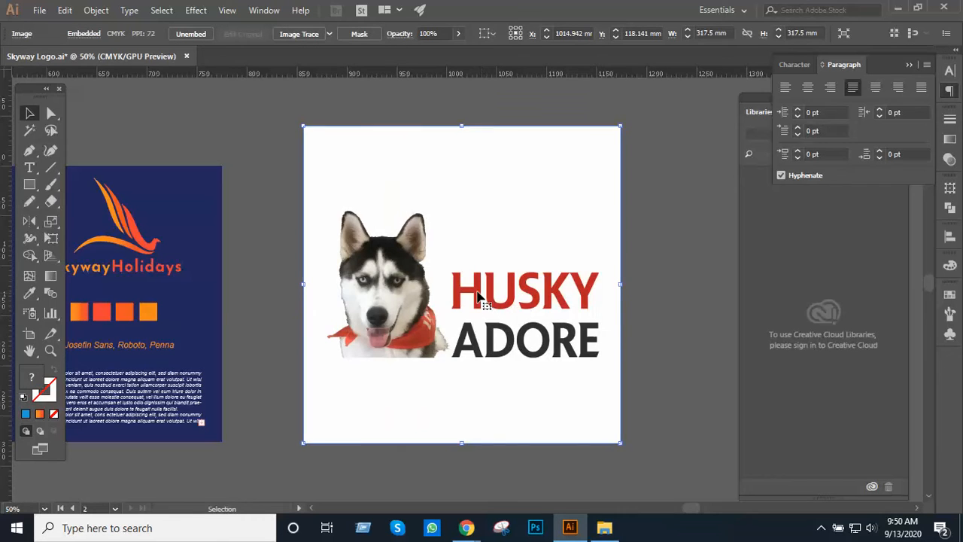
{"action": "left_click_drag", "start_coordinate": [481, 300], "coordinate": [569, 323]}
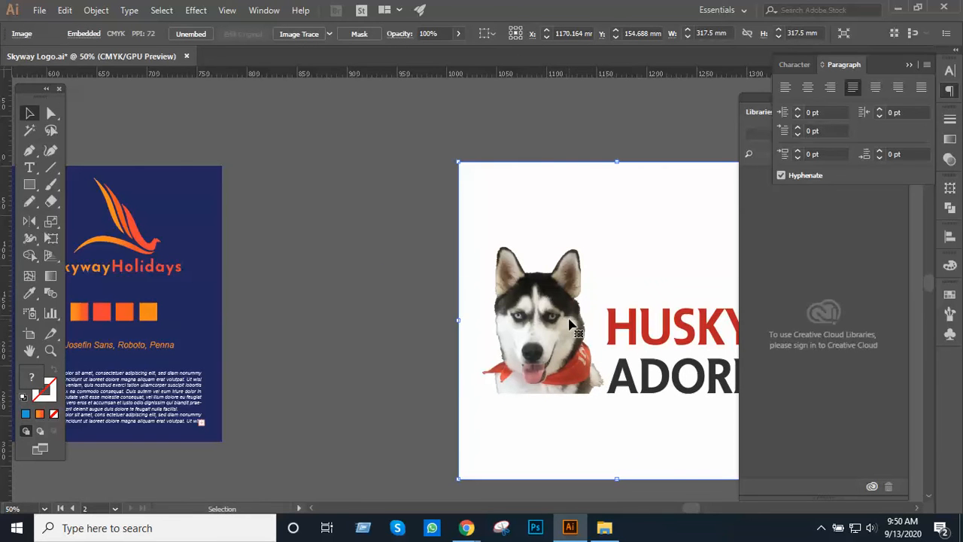
- Draw an upright rectangle between the navy sheet and the husky image, and fill it with red sampled from the HUSKY lettering
{"action": "key", "text": "m"}
{"action": "mouse_move", "coordinate": [308, 247]}
{"action": "left_mouse_down"}
{"action": "mouse_move", "coordinate": [346, 312]}
{"action": "mouse_move", "coordinate": [404, 365]}
{"action": "left_mouse_up"}
{"action": "key", "text": "i"}
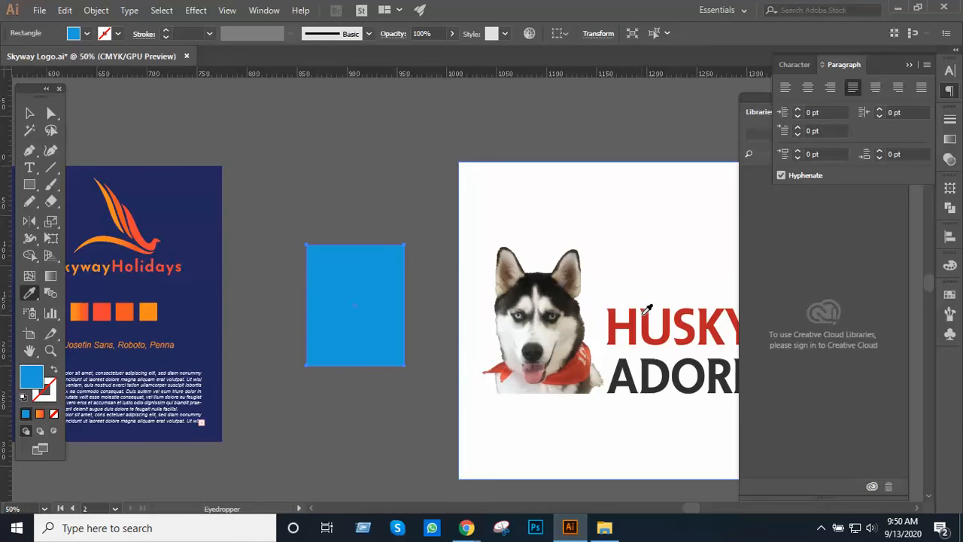
{"action": "left_click", "coordinate": [646, 311]}
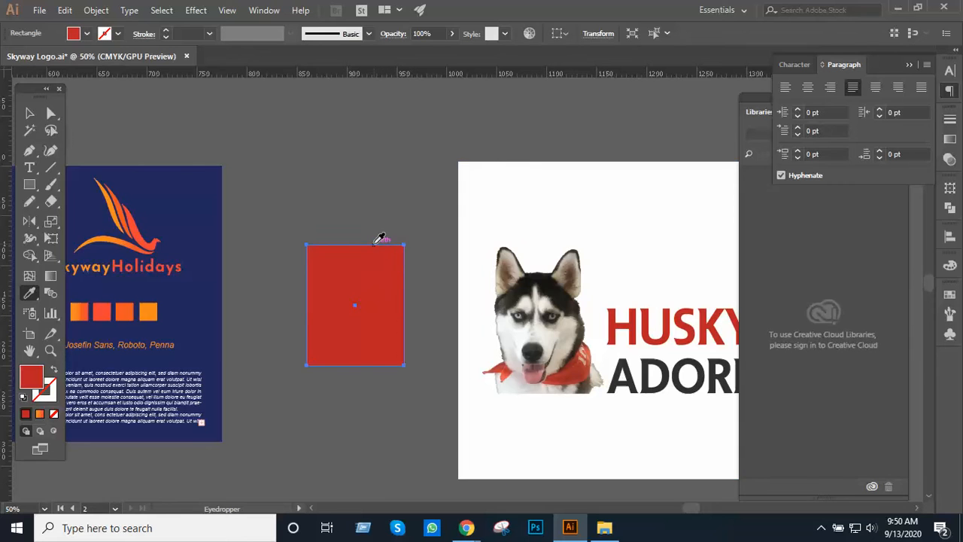
- Move the husky image closer to the red rectangle and up, and shift the rectangle down toward the navy sheet
{"action": "key", "text": "v"}
{"action": "left_click", "coordinate": [388, 225]}
{"action": "left_click", "coordinate": [407, 246], "text": "ctrl"}
{"action": "left_click_drag", "start_coordinate": [675, 323], "coordinate": [538, 298]}
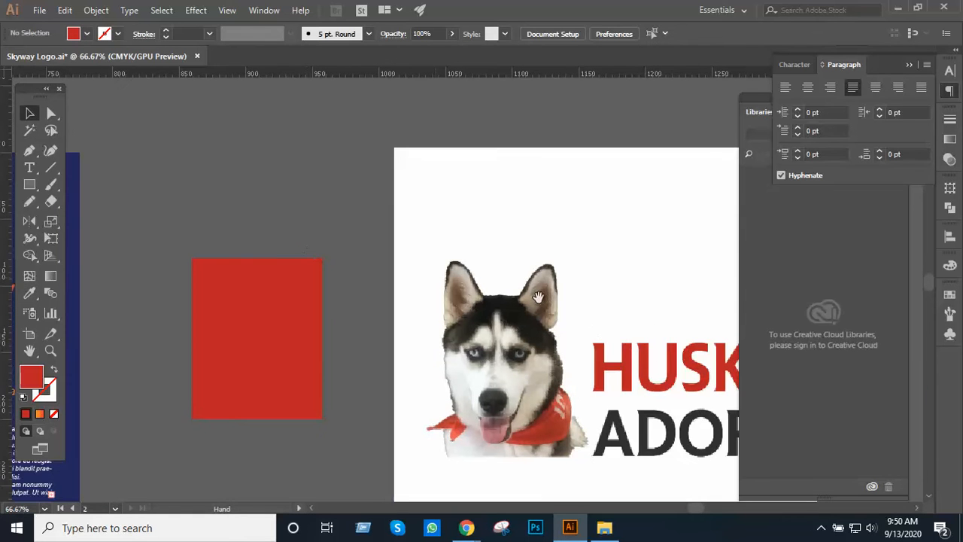
{"action": "left_click_drag", "start_coordinate": [587, 348], "coordinate": [538, 278]}
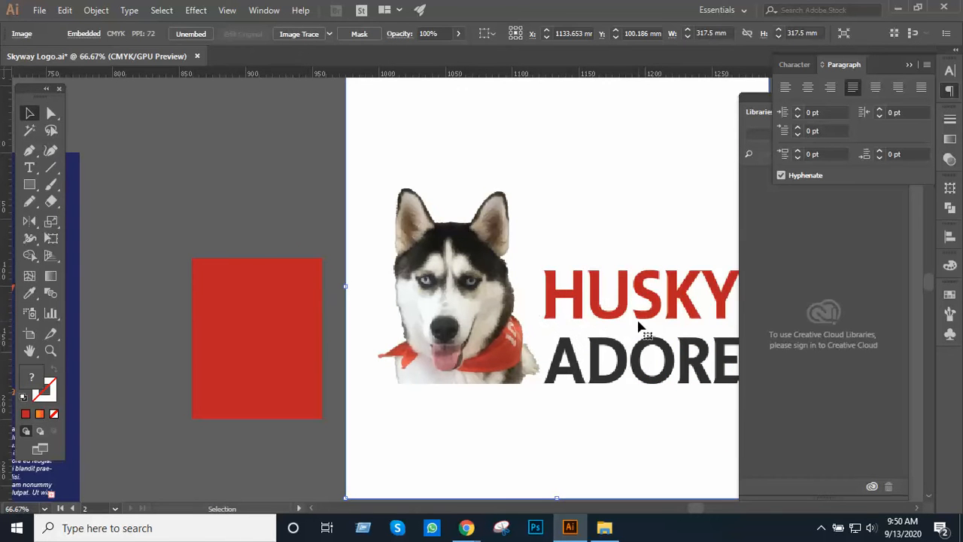
{"action": "left_click_drag", "start_coordinate": [268, 335], "coordinate": [211, 354]}
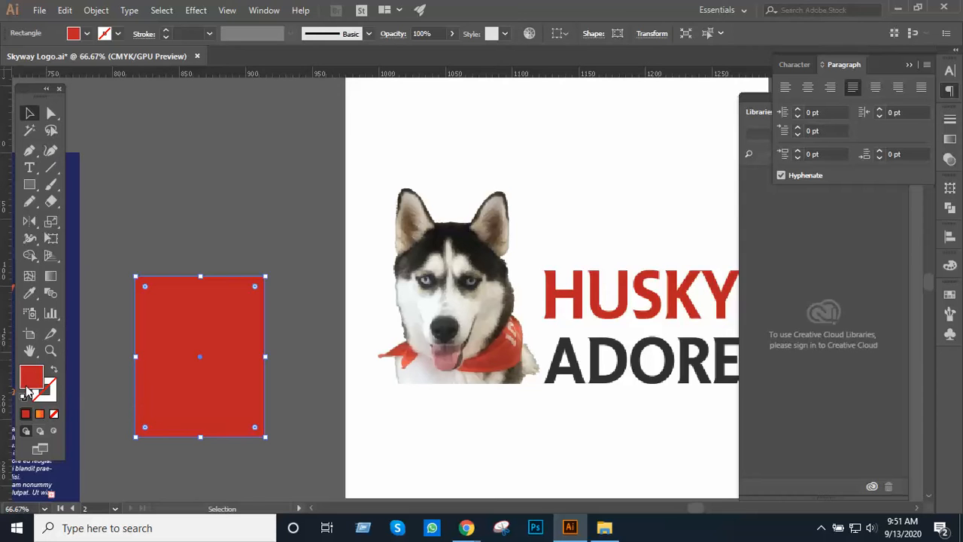
- Check the red rectangle's fill values in the Color Picker, close it without changes, and compare the colour with the HUSKY lettering
{"action": "double_click", "coordinate": [30, 385]}
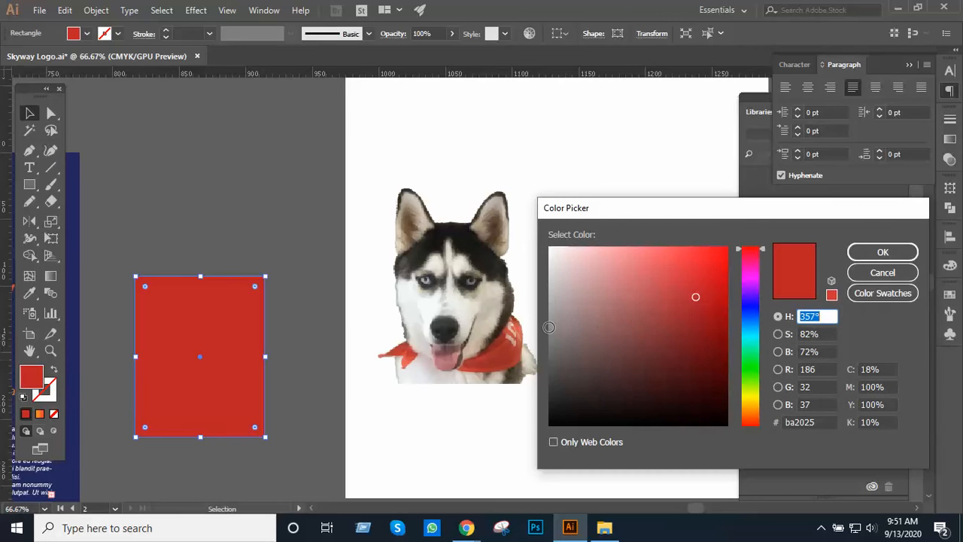
{"action": "left_click", "coordinate": [880, 273]}
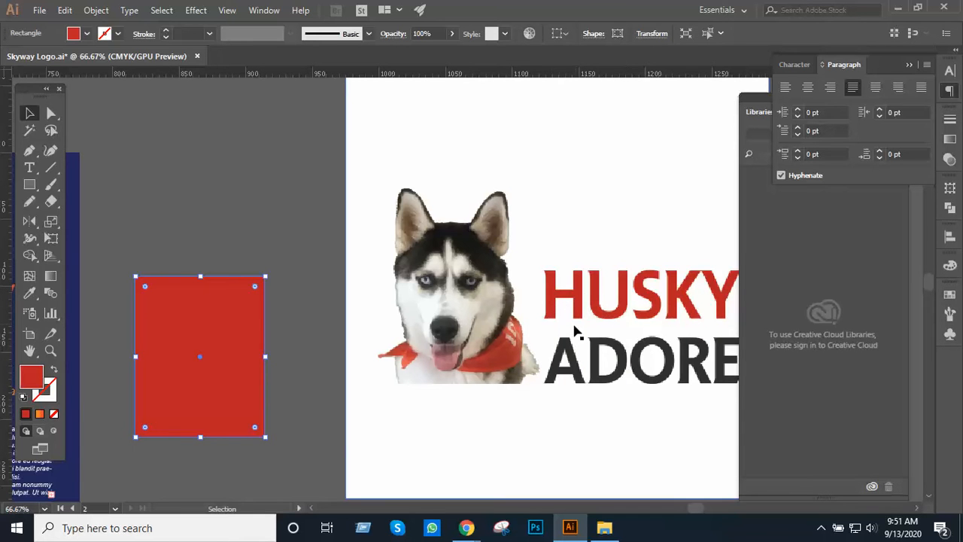
{"action": "scroll", "coordinate": [530, 366], "scroll_direction": "down", "scroll_amount": 2}
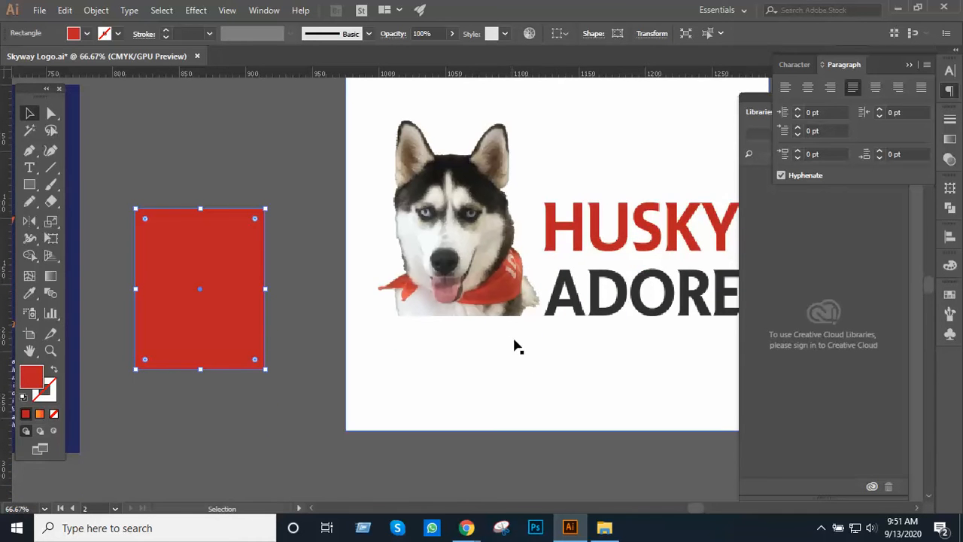
{"action": "scroll", "coordinate": [554, 253], "scroll_direction": "down", "scroll_amount": 2}
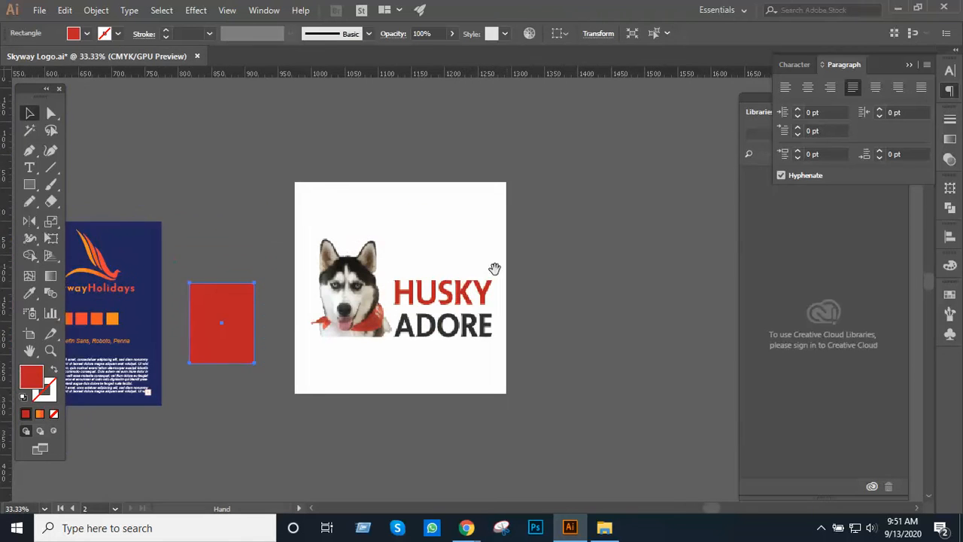
{"action": "left_click_drag", "start_coordinate": [475, 307], "coordinate": [476, 309]}
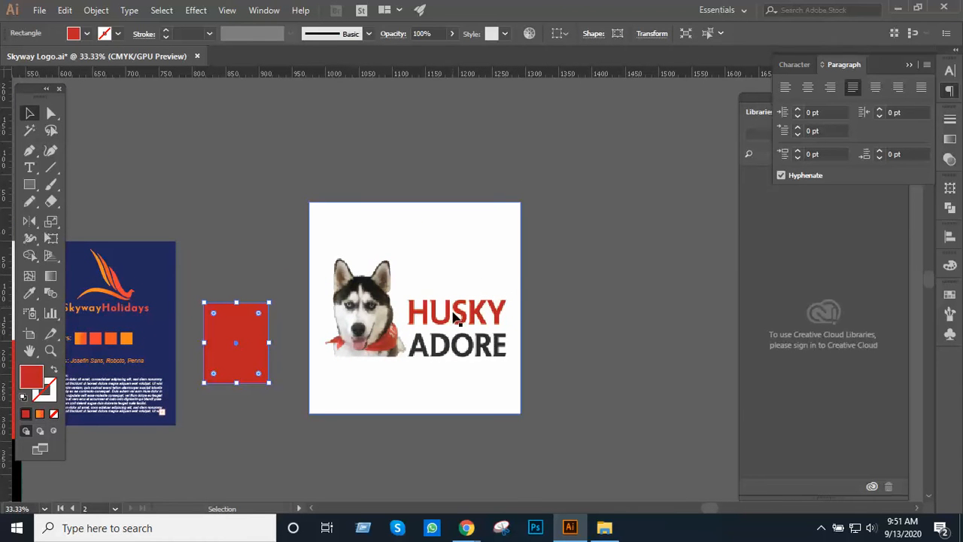
{"action": "scroll", "coordinate": [392, 343], "scroll_direction": "down", "scroll_amount": 1}
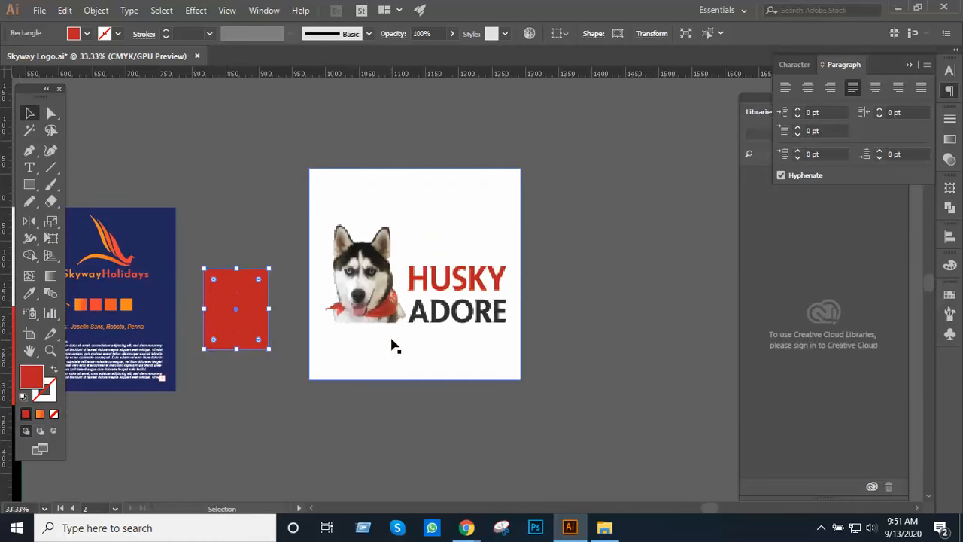
{"action": "scroll", "coordinate": [392, 343], "scroll_direction": "up", "scroll_amount": 1}
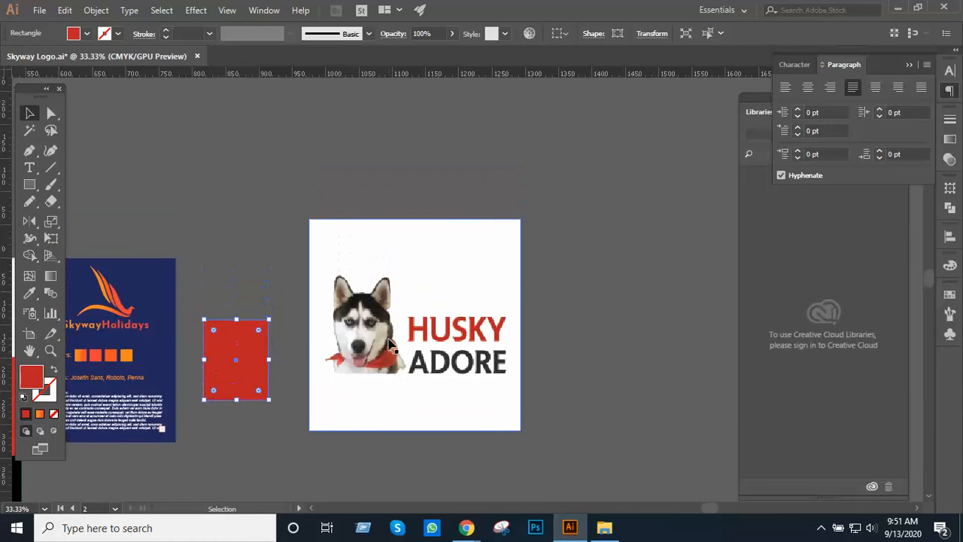
- Move the red rectangle slightly toward the husky image and a little up
{"action": "left_click", "coordinate": [286, 350]}
{"action": "key", "text": "ctrl+plus"}
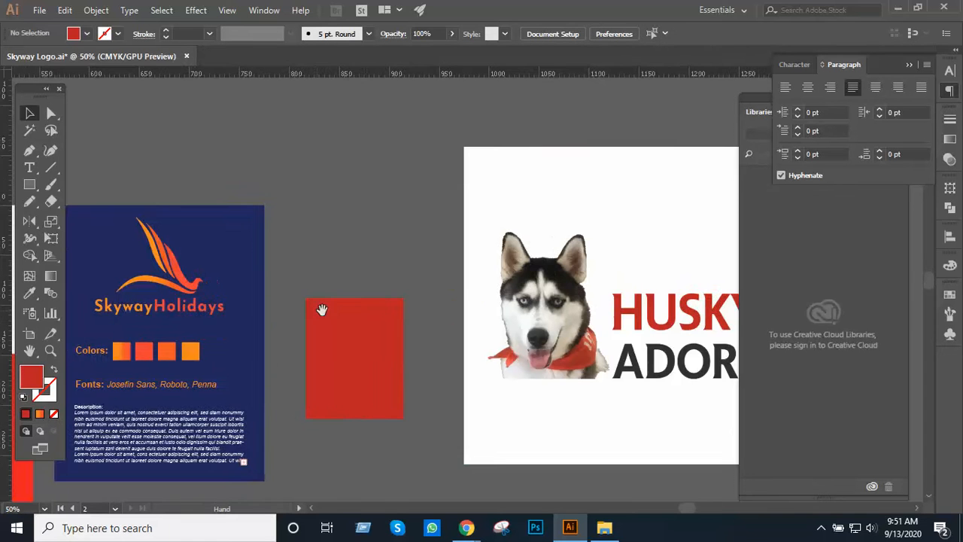
{"action": "left_click_drag", "start_coordinate": [364, 309], "coordinate": [434, 301]}
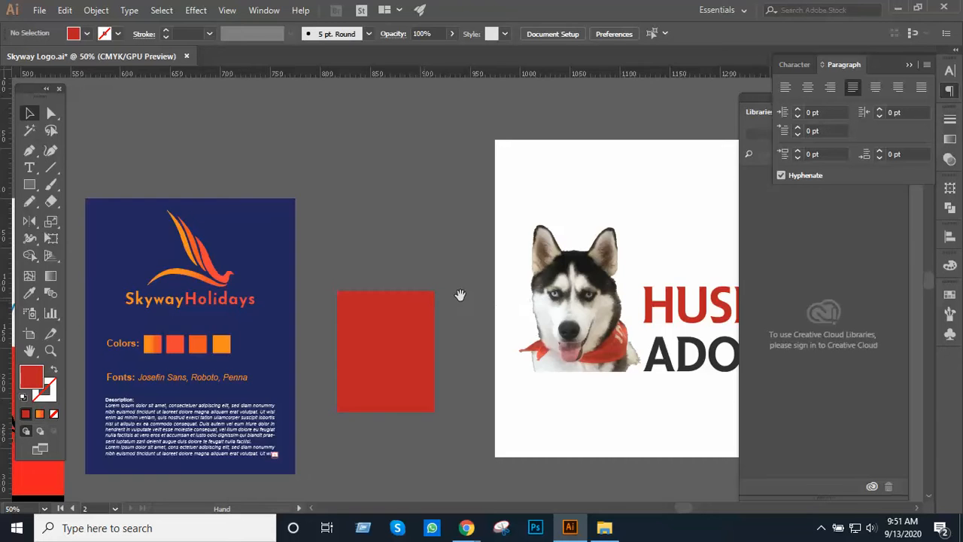
{"action": "key", "text": "ctrl+equal"}
{"action": "left_click_drag", "start_coordinate": [305, 326], "coordinate": [290, 313]}
{"action": "scroll", "coordinate": [451, 290], "scroll_direction": "left", "scroll_amount": 5}
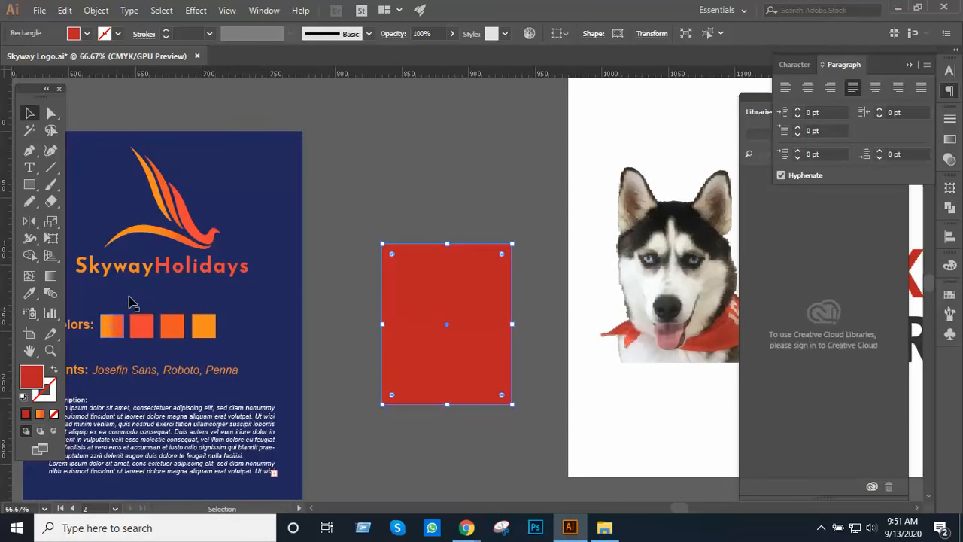
- Examine the colour swatches and the fonts line on the navy sheet up close
{"action": "left_click", "coordinate": [211, 302]}
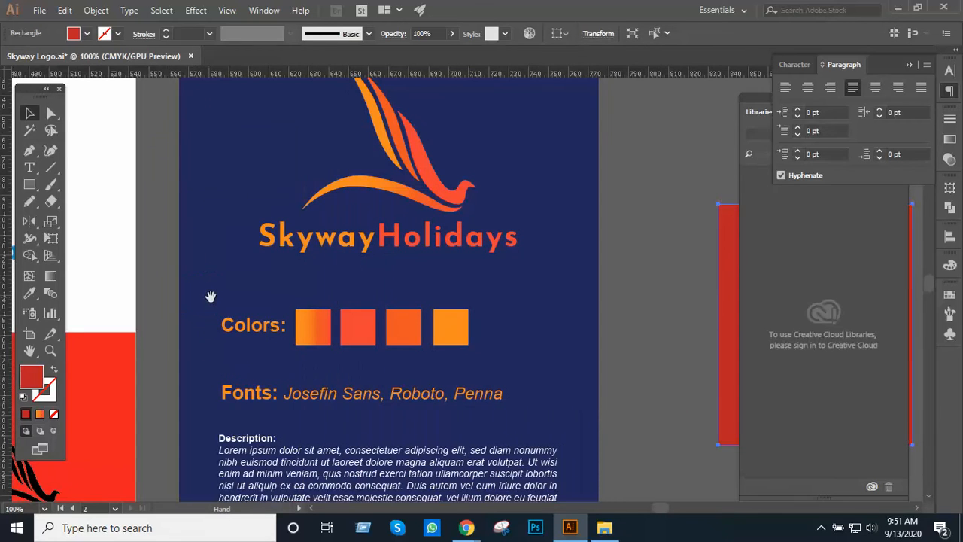
{"action": "left_click_drag", "start_coordinate": [217, 295], "coordinate": [240, 294]}
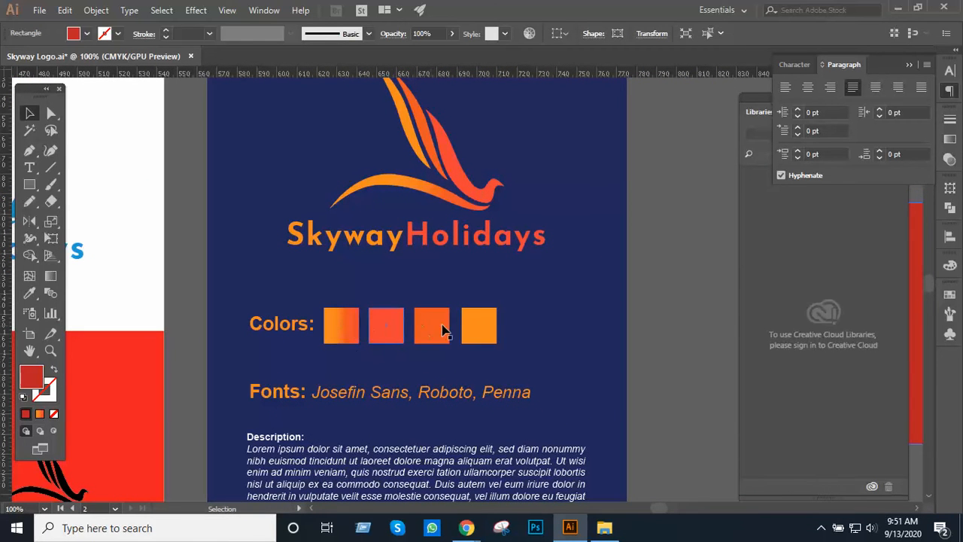
{"action": "left_click", "coordinate": [399, 322], "text": "ctrl"}
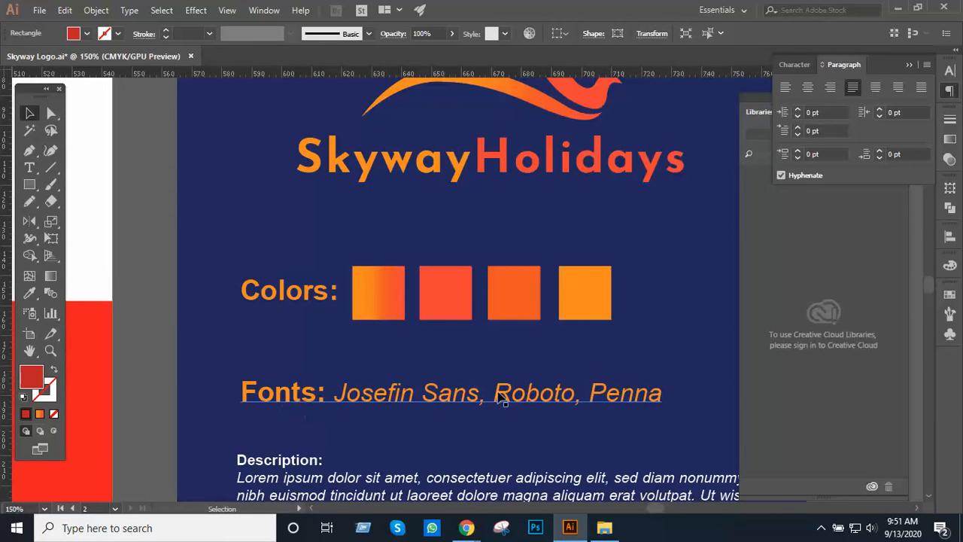
{"action": "key", "text": "ctrl+alt+space"}
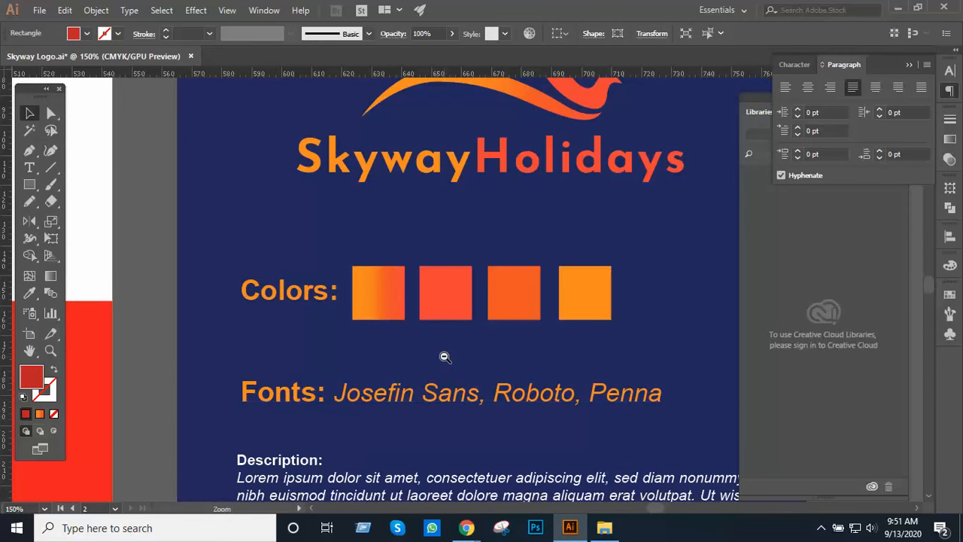
{"action": "left_click", "coordinate": [445, 358], "text": "ctrl+alt"}
{"action": "left_click", "coordinate": [444, 357], "text": "ctrl+alt"}
{"action": "left_click_drag", "start_coordinate": [465, 325], "coordinate": [403, 401]}
{"action": "left_click_drag", "start_coordinate": [456, 282], "coordinate": [418, 346]}
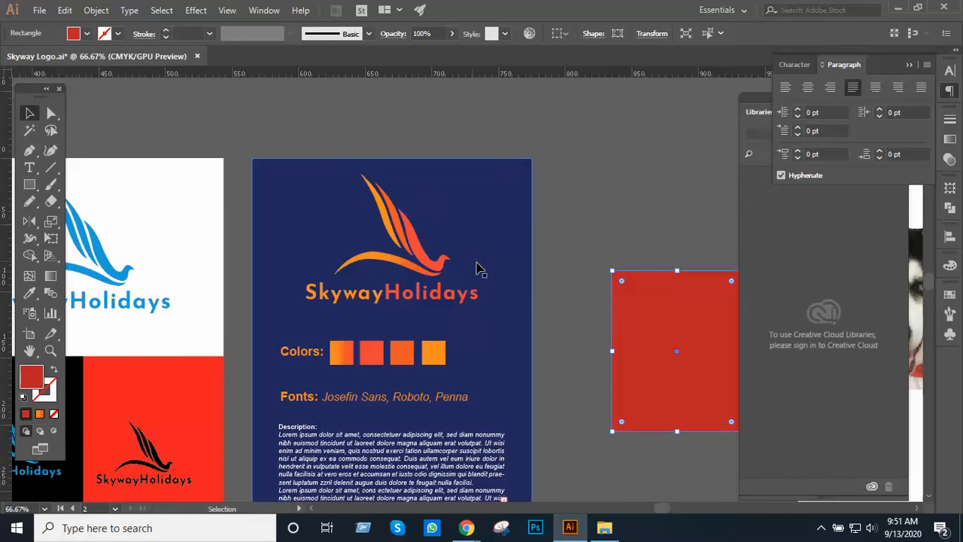
- Deselect the red rectangle and review the navy sheet from the logo down to the description text
{"action": "left_click", "coordinate": [557, 342]}
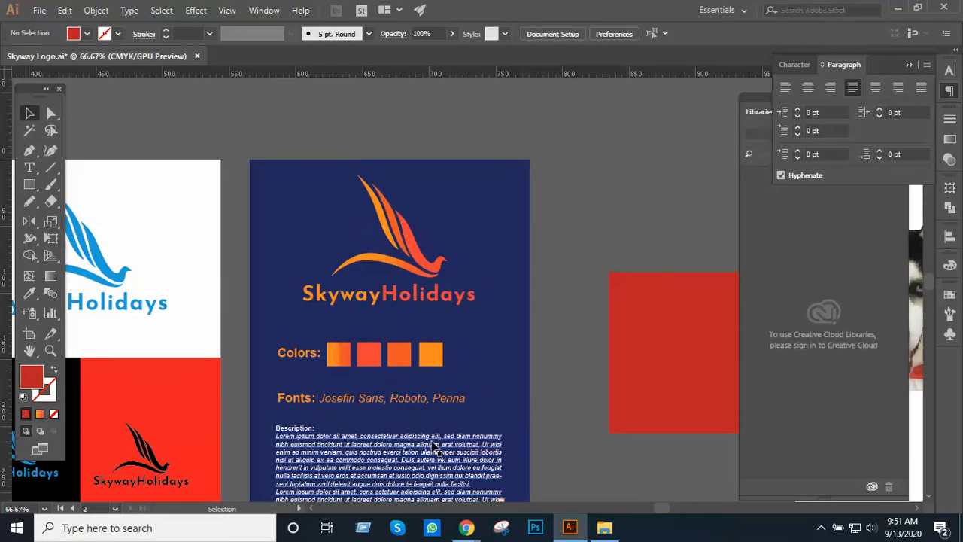
{"action": "scroll", "coordinate": [387, 352], "scroll_direction": "down", "scroll_amount": 1}
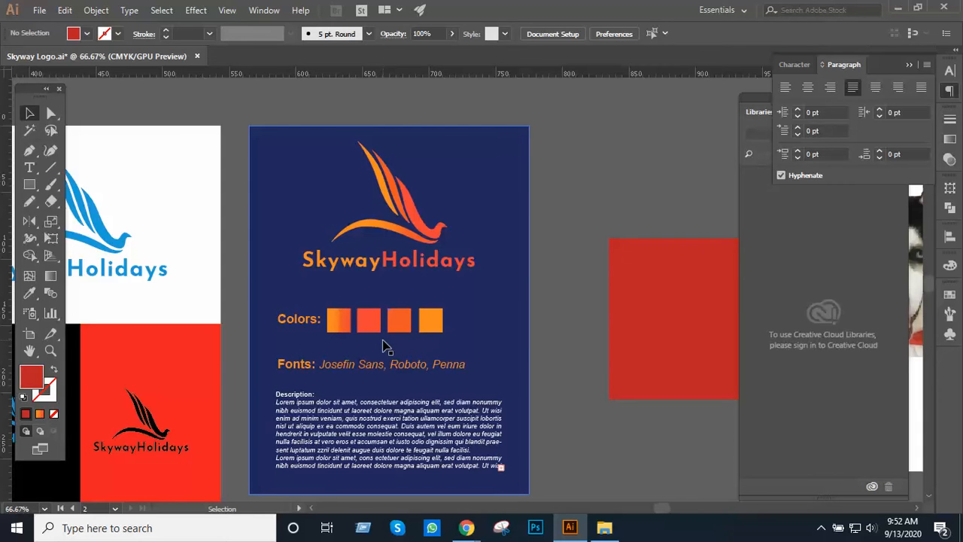
{"action": "scroll", "coordinate": [384, 346], "scroll_direction": "down", "scroll_amount": 3}
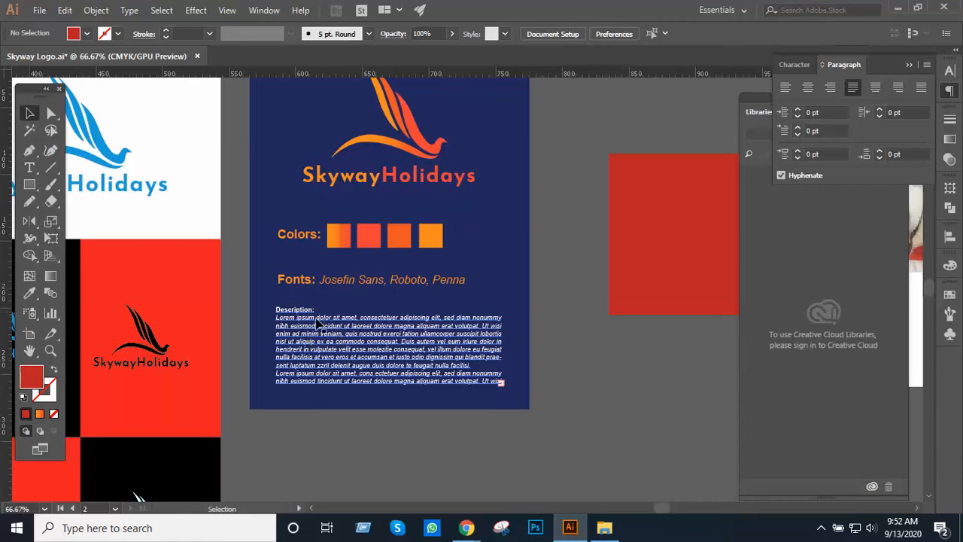
{"action": "scroll", "coordinate": [314, 323], "scroll_direction": "down", "scroll_amount": 1}
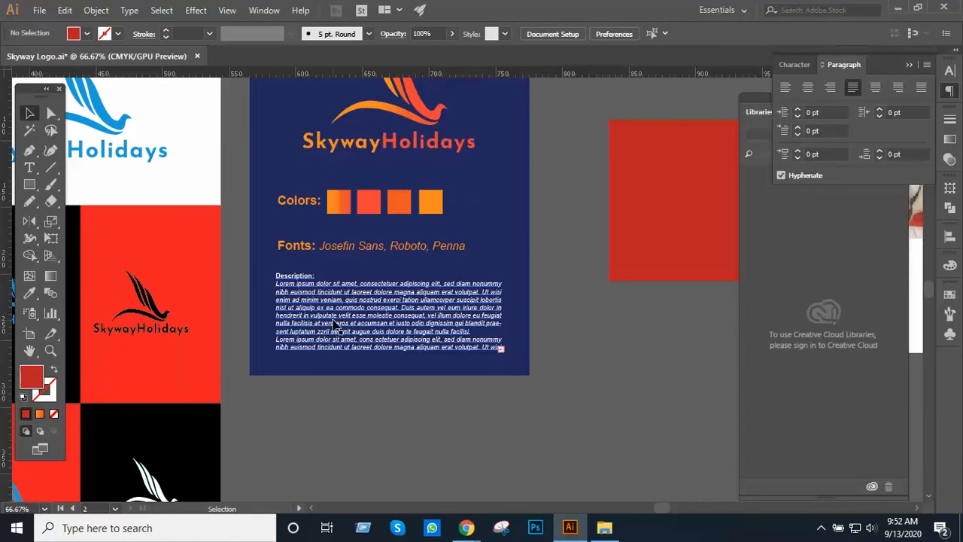
{"action": "scroll", "coordinate": [336, 325], "scroll_direction": "up", "scroll_amount": 1}
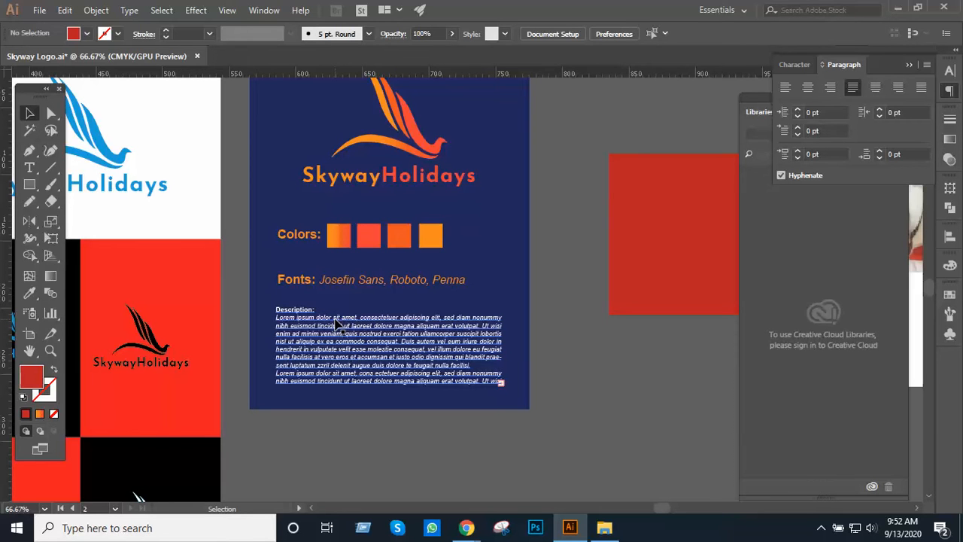
{"action": "scroll", "coordinate": [337, 324], "scroll_direction": "down", "scroll_amount": 2}
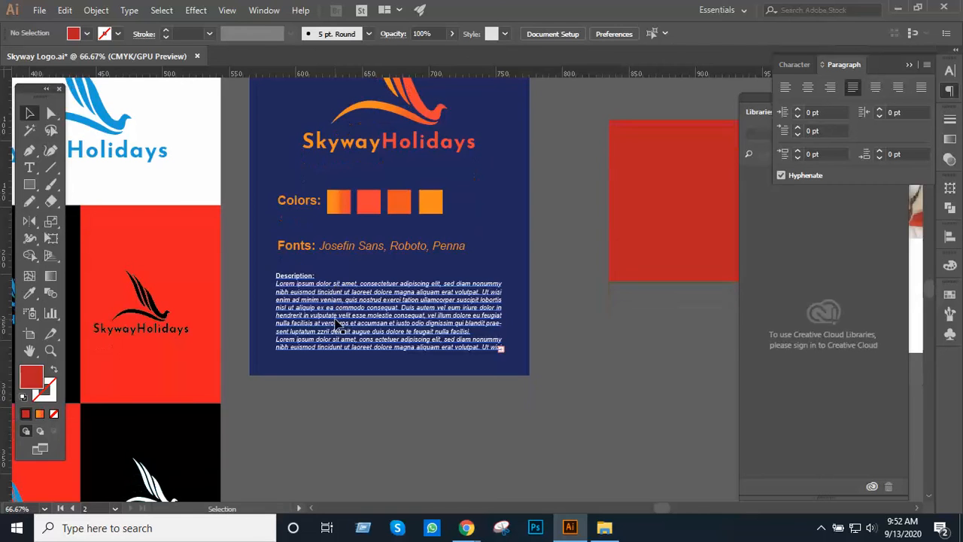
{"action": "scroll", "coordinate": [337, 324], "scroll_direction": "up", "scroll_amount": 3}
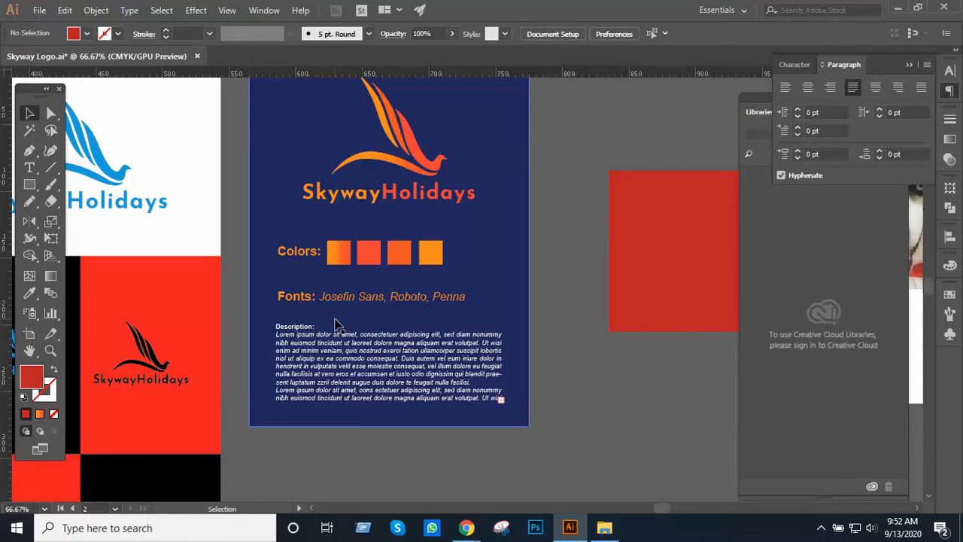
{"action": "scroll", "coordinate": [337, 323], "scroll_direction": "down", "scroll_amount": 3}
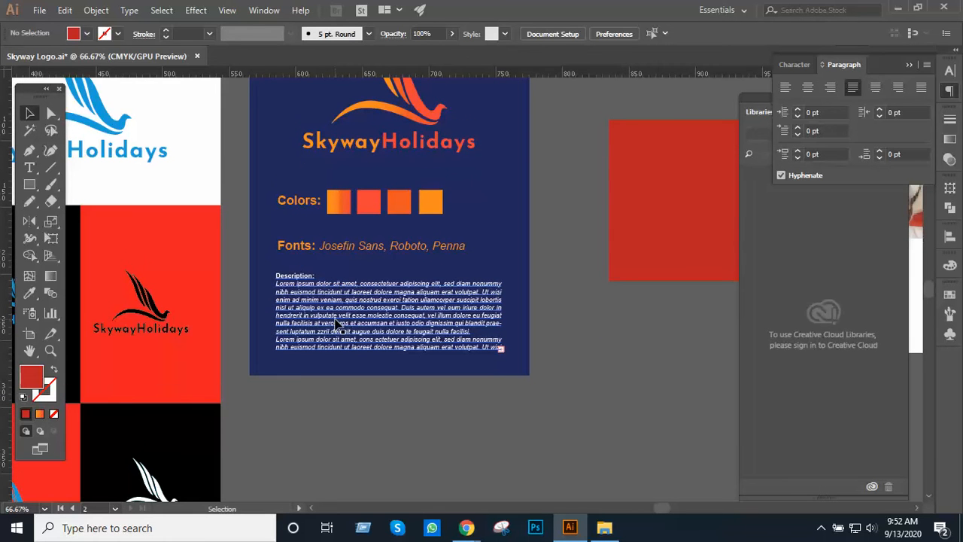
{"action": "scroll", "coordinate": [337, 323], "scroll_direction": "down", "scroll_amount": 3}
{"action": "scroll", "coordinate": [337, 323], "scroll_direction": "up", "scroll_amount": 6}
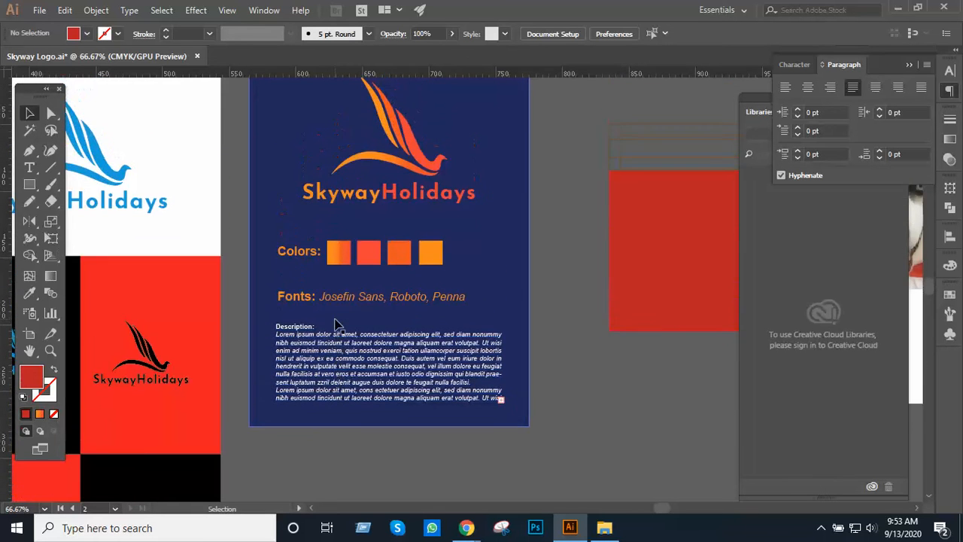
{"action": "scroll", "coordinate": [337, 324], "scroll_direction": "up", "scroll_amount": 3}
{"action": "scroll", "coordinate": [337, 324], "scroll_direction": "down", "scroll_amount": 4}
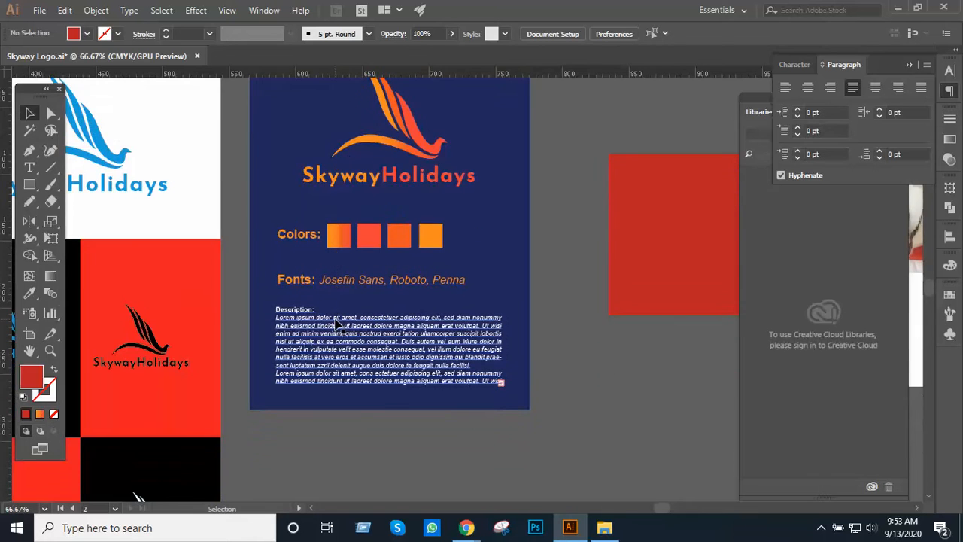
{"action": "scroll", "coordinate": [337, 323], "scroll_direction": "up", "scroll_amount": 5}
{"action": "scroll", "coordinate": [337, 323], "scroll_direction": "down", "scroll_amount": 8}
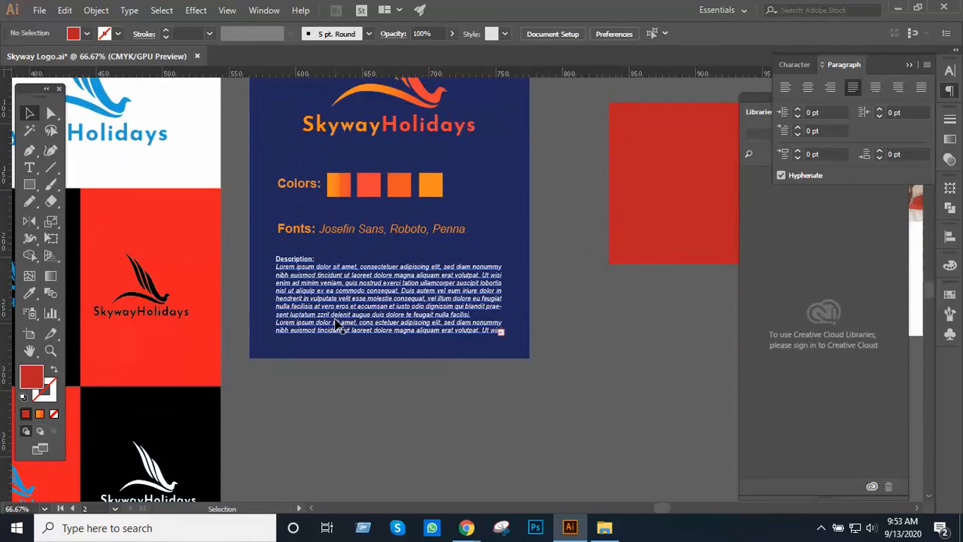
{"action": "scroll", "coordinate": [337, 323], "scroll_direction": "up", "scroll_amount": 6}
{"action": "scroll", "coordinate": [336, 323], "scroll_direction": "down", "scroll_amount": 4}
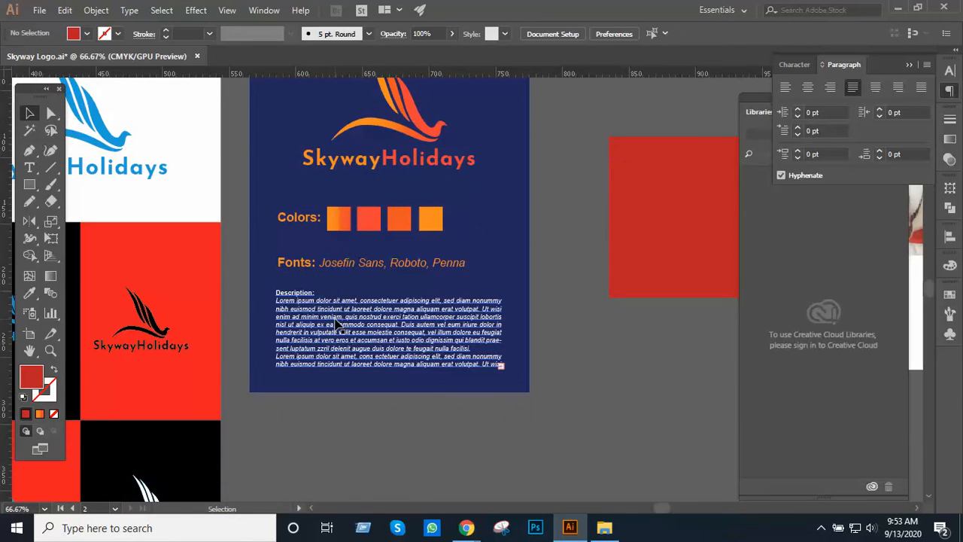
{"action": "scroll", "coordinate": [337, 323], "scroll_direction": "up", "scroll_amount": 4}
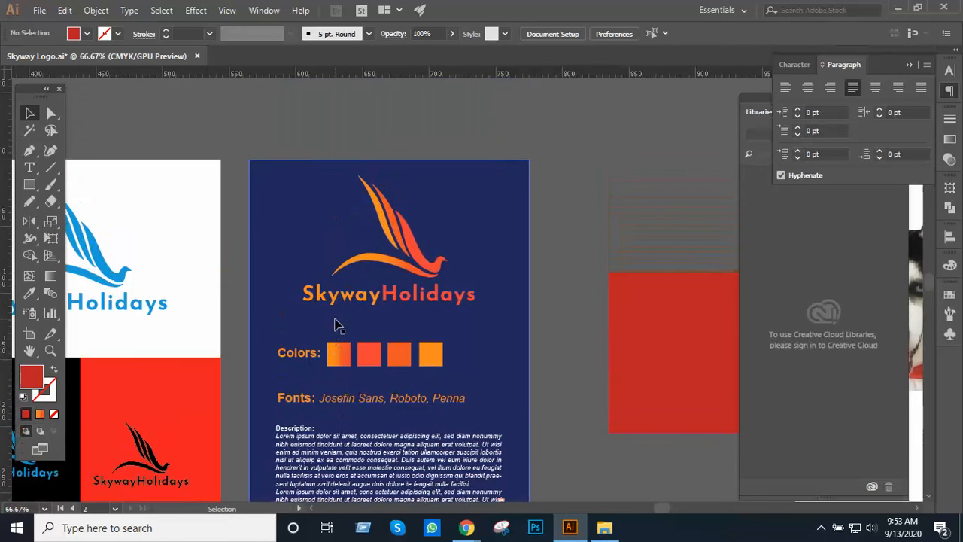
{"action": "scroll", "coordinate": [337, 323], "scroll_direction": "down", "scroll_amount": 2}
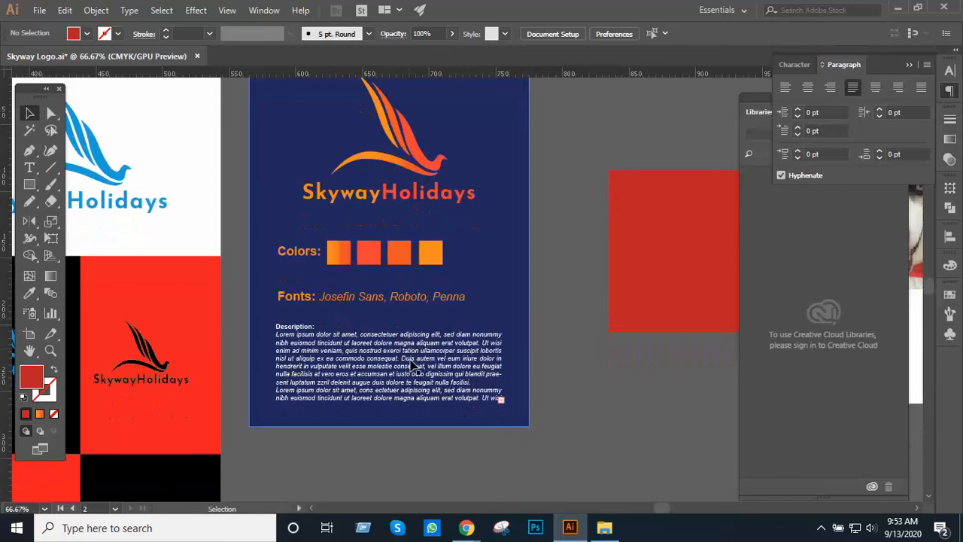
- Switch to Chrome to check the participants in the Google Meet live class, and return to Illustrator
{"action": "left_click", "coordinate": [413, 459]}
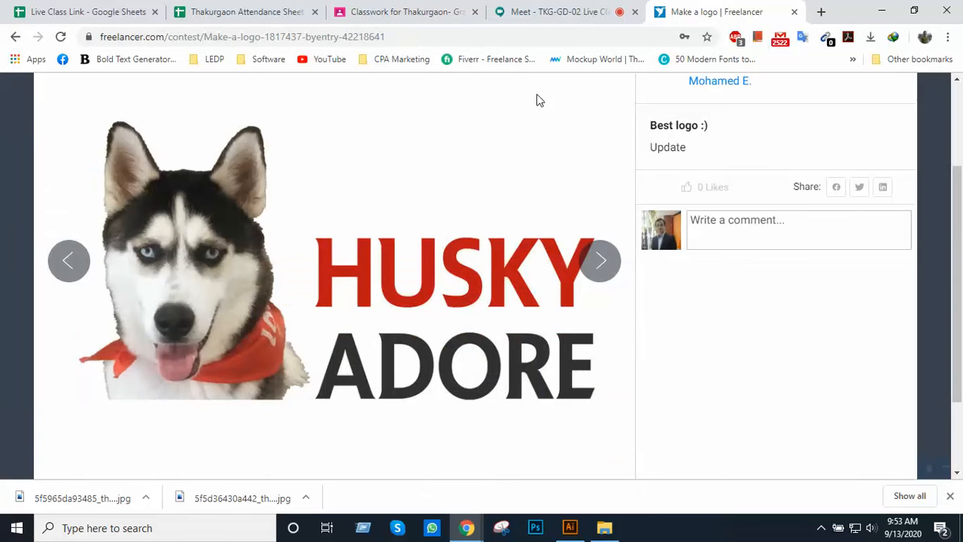
{"action": "left_click", "coordinate": [540, 11]}
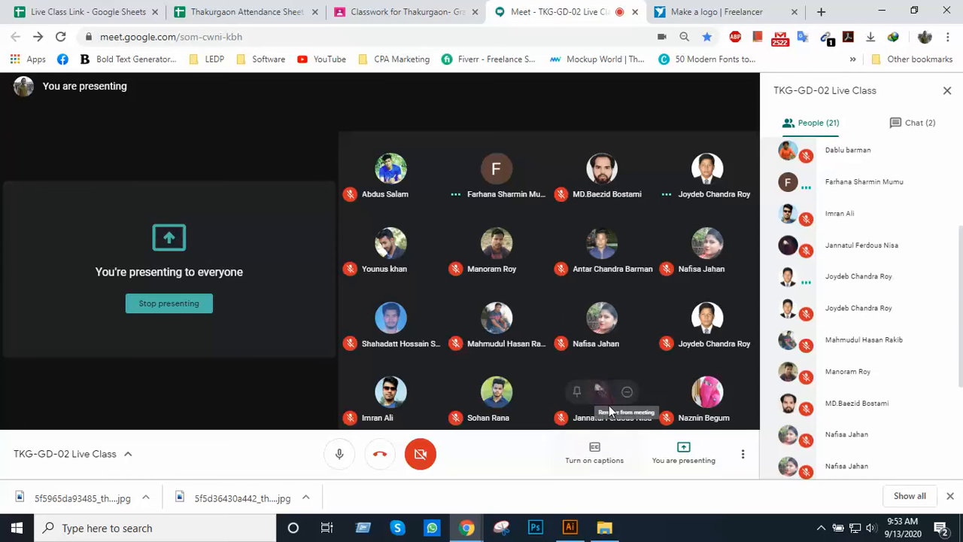
{"action": "left_click", "coordinate": [569, 527]}
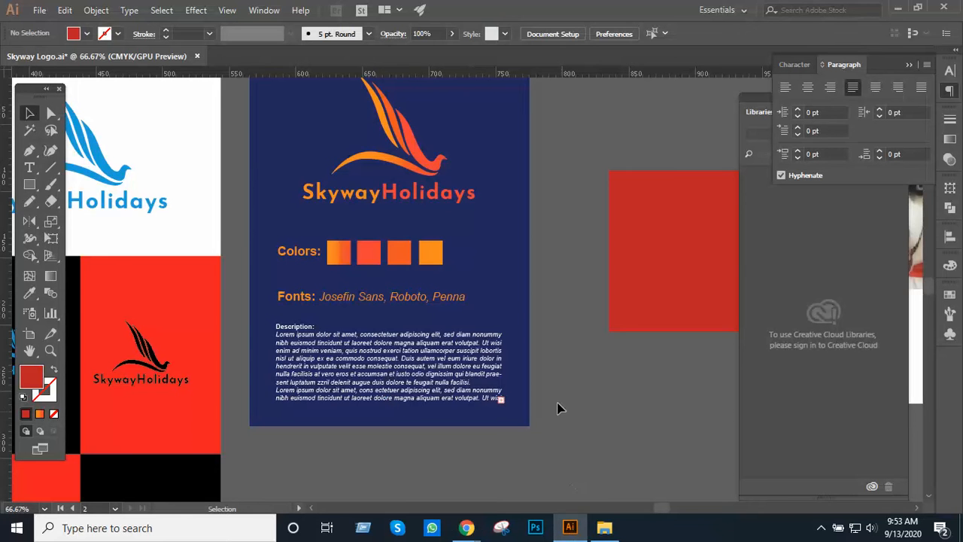
- Examine the colour swatches, the fonts line and the SkywayHolidays bird logo on the navy sheet up close
{"action": "left_click", "coordinate": [417, 345], "text": "ctrl"}
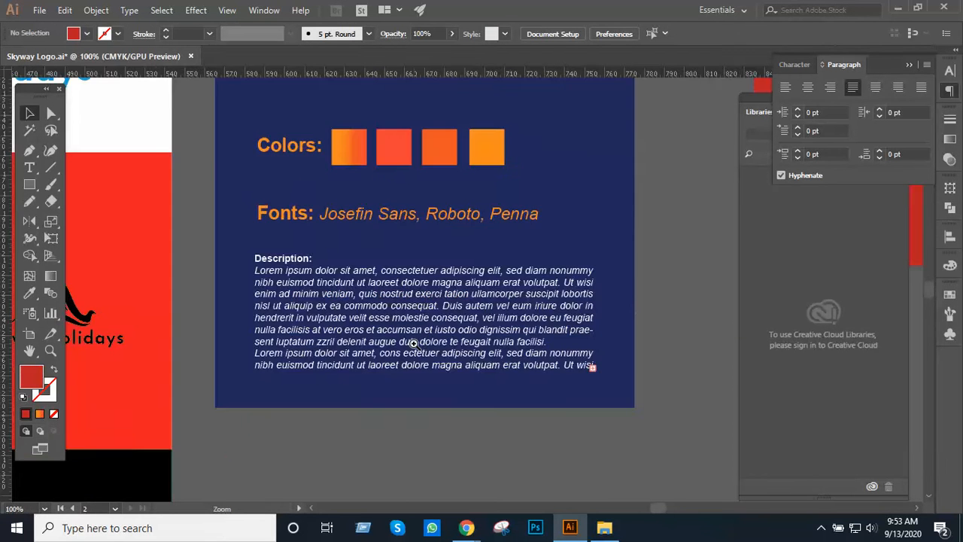
{"action": "left_click", "coordinate": [417, 345], "text": "ctrl"}
{"action": "left_click_drag", "start_coordinate": [463, 217], "coordinate": [421, 369]}
{"action": "left_click_drag", "start_coordinate": [458, 265], "coordinate": [447, 372]}
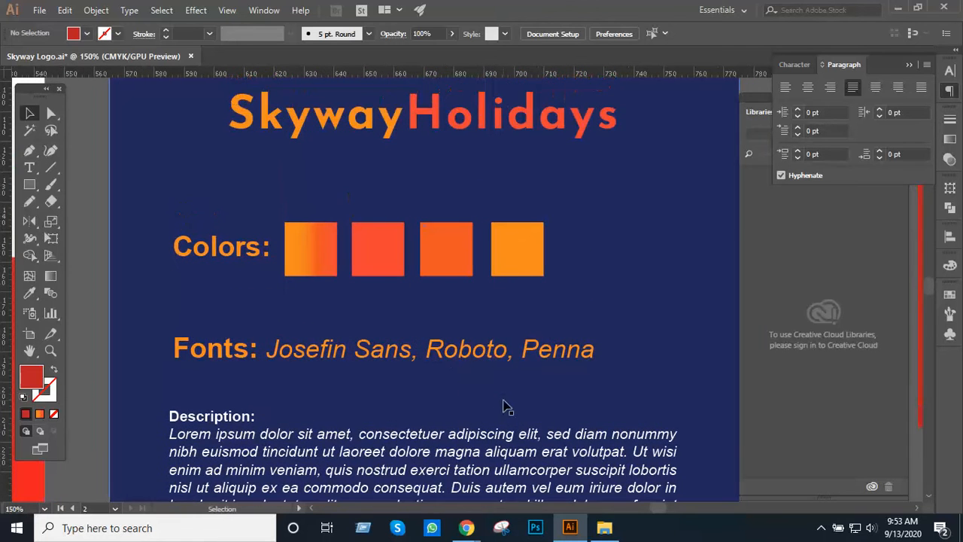
{"action": "left_click", "coordinate": [494, 191], "text": "ctrl+alt"}
{"action": "left_click_drag", "start_coordinate": [492, 189], "coordinate": [531, 275]}
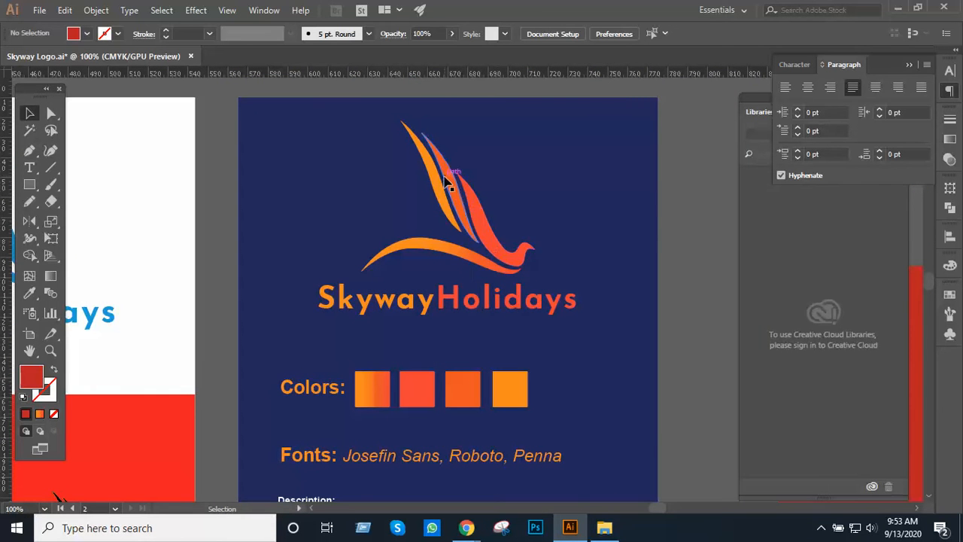
{"action": "left_click", "coordinate": [505, 239], "text": "ctrl"}
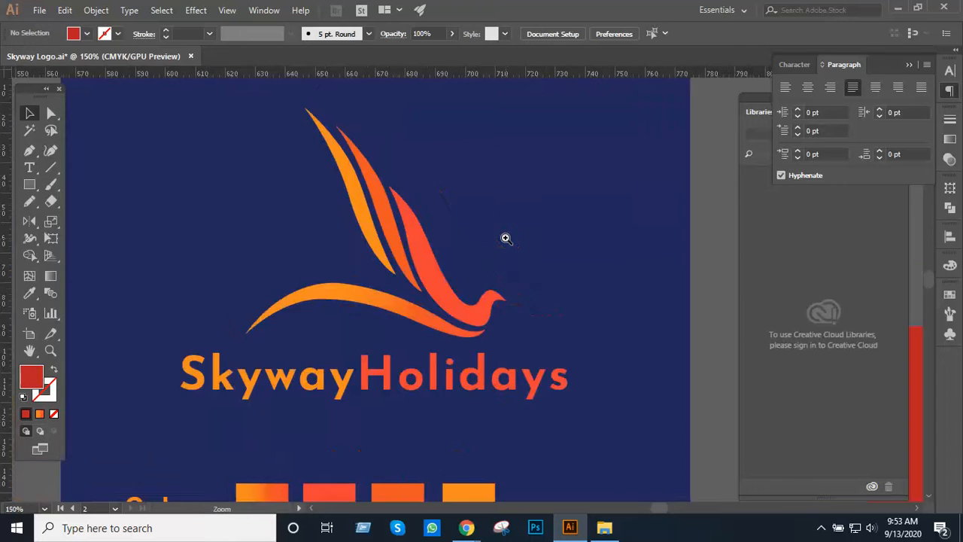
{"action": "left_click", "coordinate": [505, 238], "text": "ctrl"}
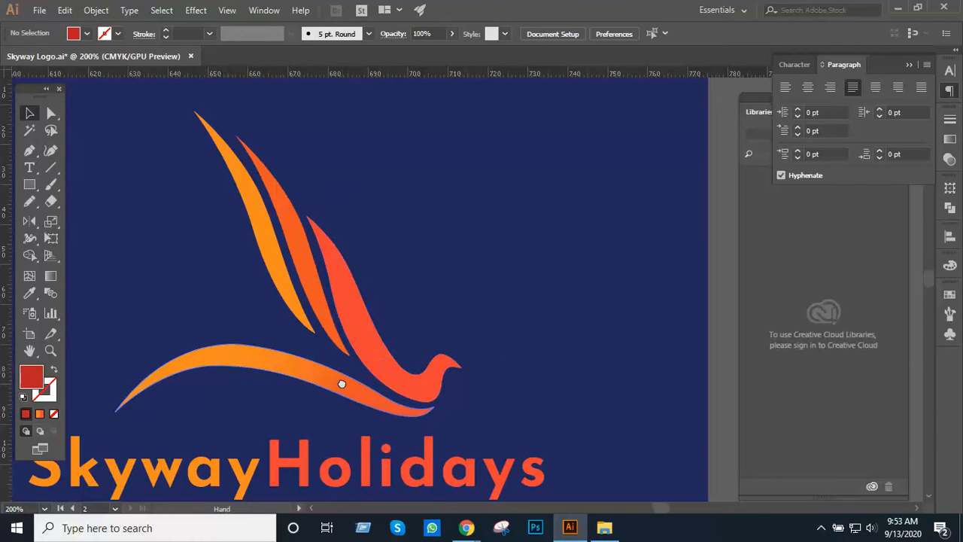
{"action": "left_click_drag", "start_coordinate": [339, 383], "coordinate": [448, 299]}
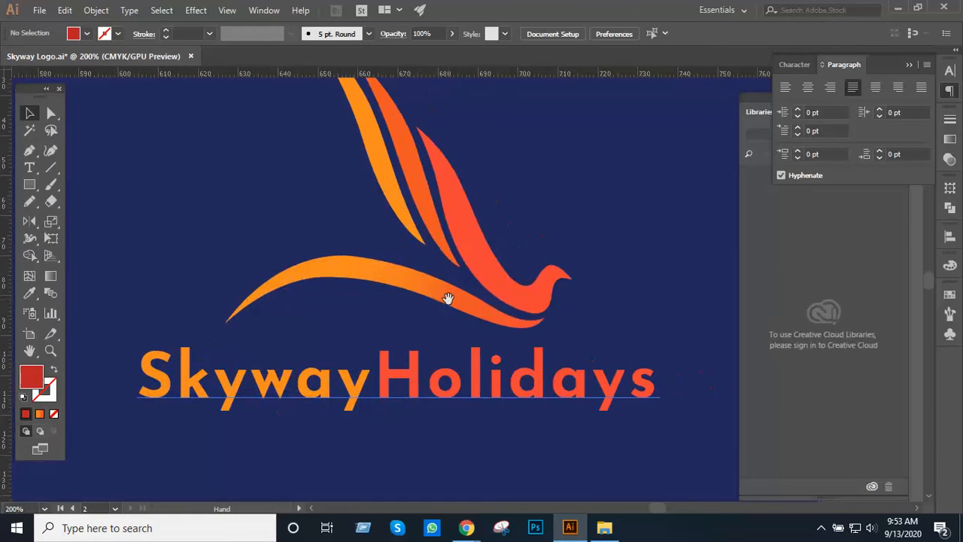
{"action": "left_click", "coordinate": [458, 282], "text": "ctrl+alt"}
{"action": "left_click_drag", "start_coordinate": [467, 242], "coordinate": [440, 331]}
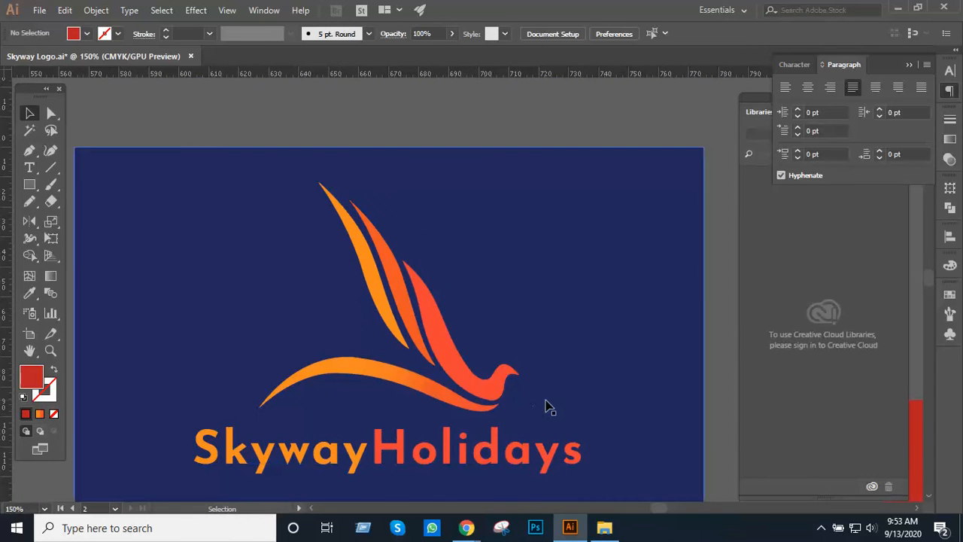
{"action": "scroll", "coordinate": [321, 428], "scroll_direction": "down", "scroll_amount": 1}
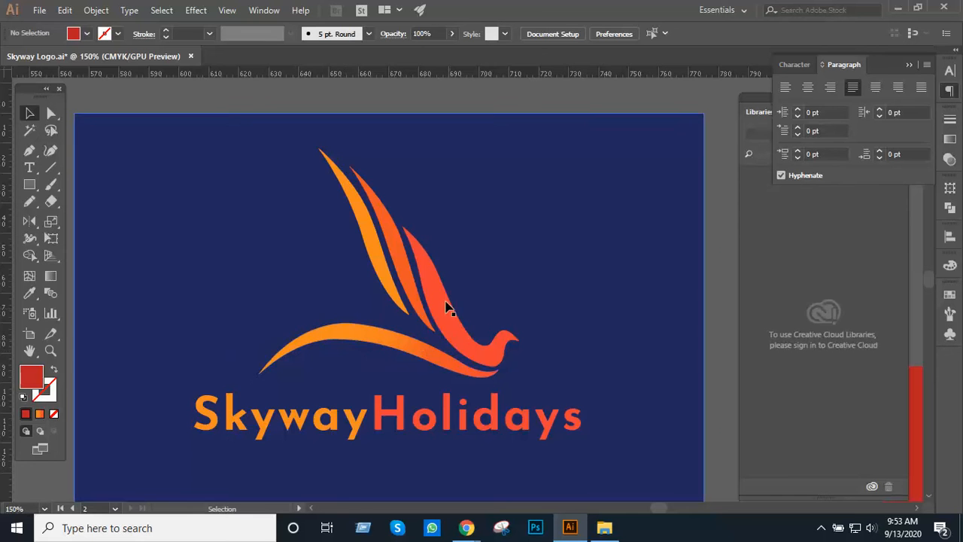
- Review the navy sheet from the overall layout to the description text and return to the bird logo's details
{"action": "key", "text": "ctrl+minus"}
{"action": "key", "text": "ctrl+minus"}
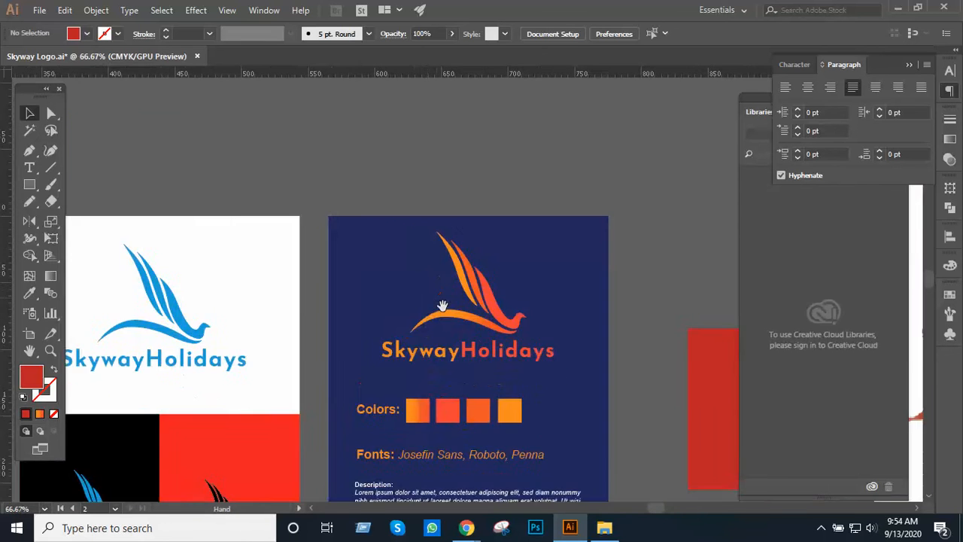
{"action": "left_click_drag", "start_coordinate": [443, 305], "coordinate": [428, 181]}
{"action": "left_click", "coordinate": [466, 232], "text": "ctrl"}
{"action": "left_click_drag", "start_coordinate": [467, 241], "coordinate": [449, 301]}
{"action": "scroll", "coordinate": [456, 298], "scroll_direction": "down", "scroll_amount": 5}
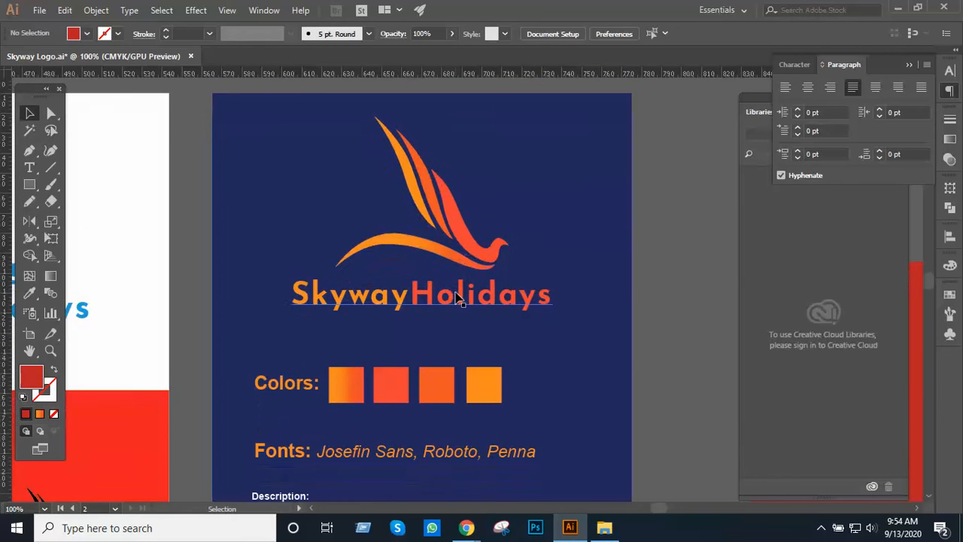
{"action": "scroll", "coordinate": [456, 298], "scroll_direction": "down", "scroll_amount": 1}
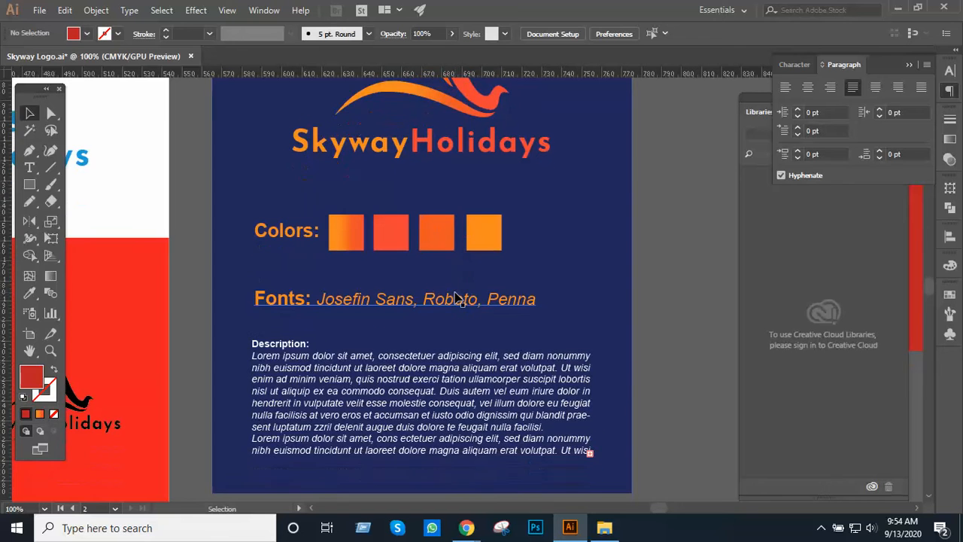
{"action": "scroll", "coordinate": [456, 297], "scroll_direction": "down", "scroll_amount": 1}
{"action": "scroll", "coordinate": [456, 298], "scroll_direction": "down", "scroll_amount": 1}
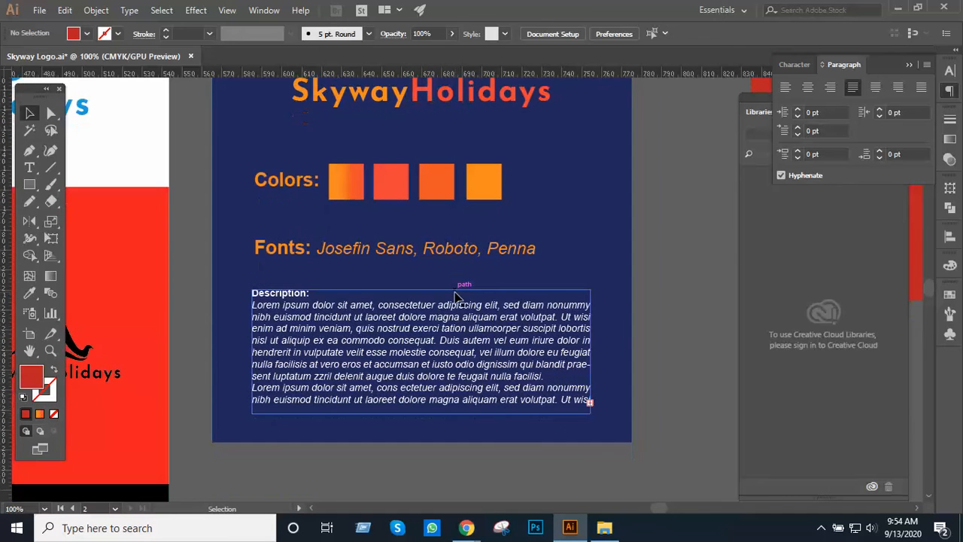
{"action": "left_click_drag", "start_coordinate": [473, 230], "coordinate": [459, 338]}
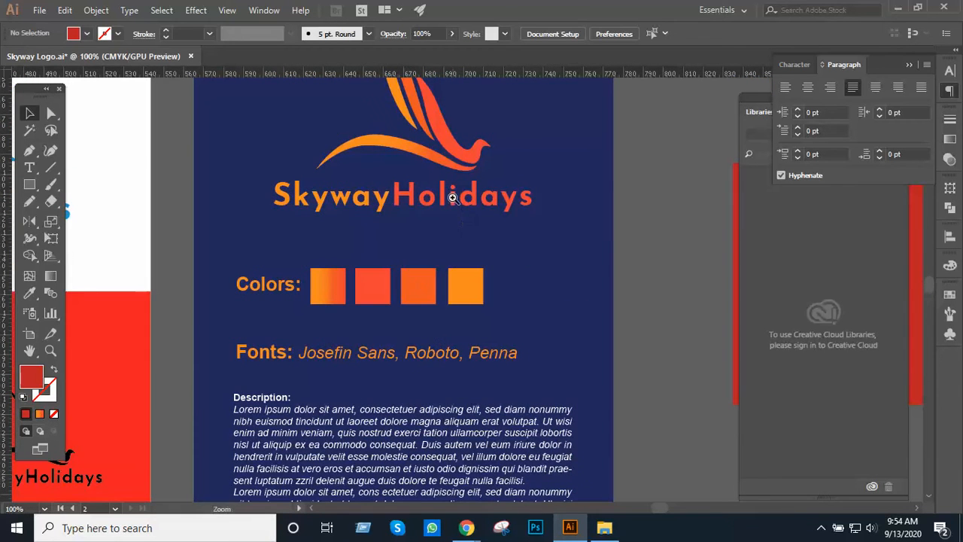
{"action": "left_click", "coordinate": [453, 198], "text": "ctrl"}
{"action": "left_click_drag", "start_coordinate": [457, 230], "coordinate": [449, 298]}
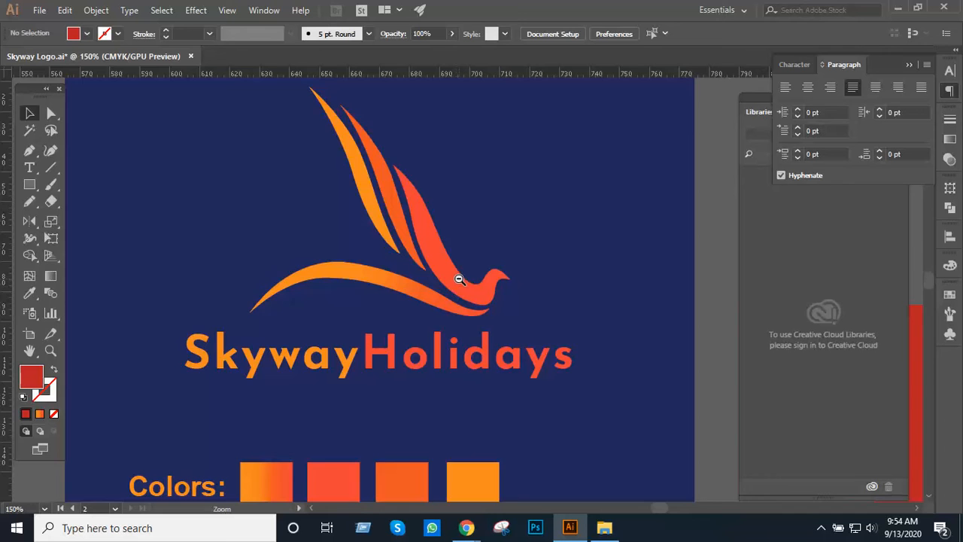
{"action": "left_click", "coordinate": [458, 279], "text": "ctrl+alt"}
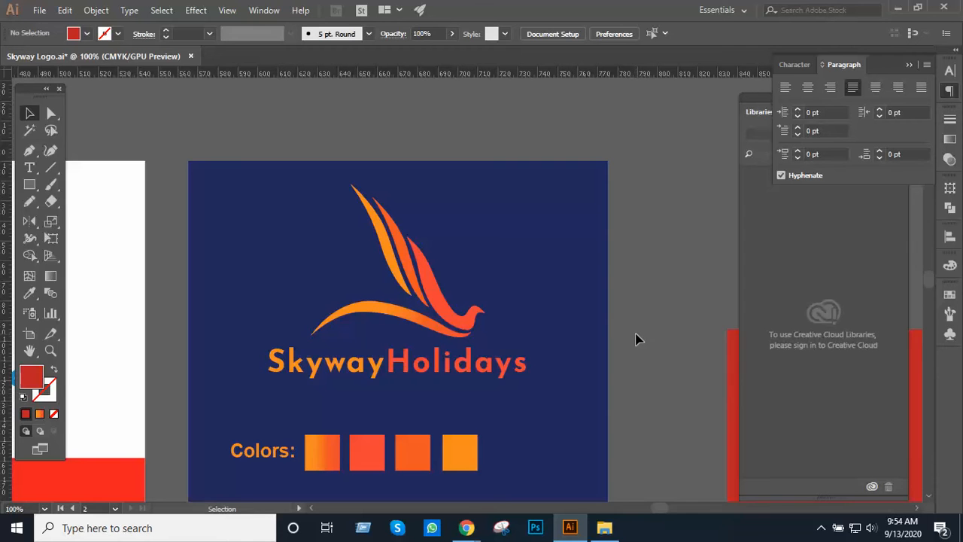
- Compare the logo, colour swatches, fonts line and description text down the navy sheet
{"action": "scroll", "coordinate": [636, 339], "scroll_direction": "down", "scroll_amount": 4}
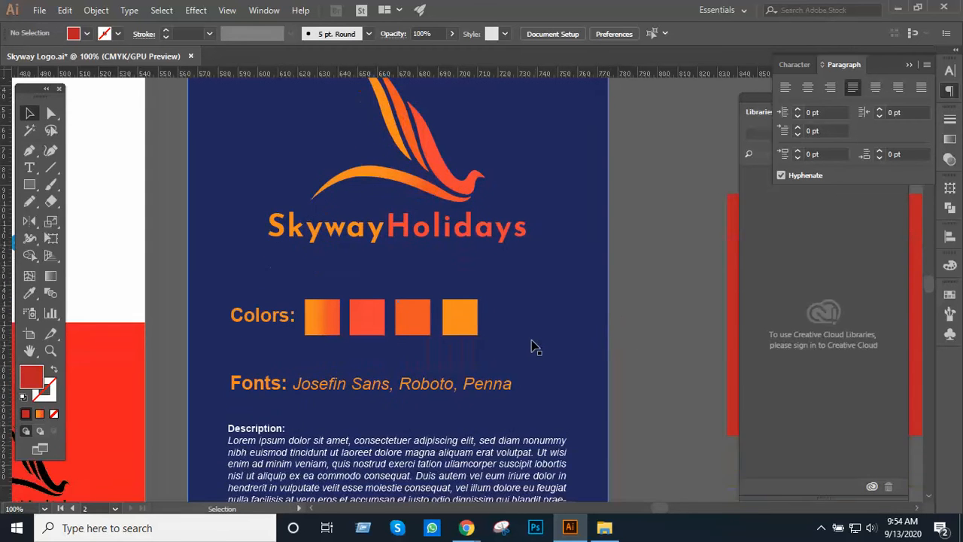
{"action": "scroll", "coordinate": [531, 346], "scroll_direction": "down", "scroll_amount": 5}
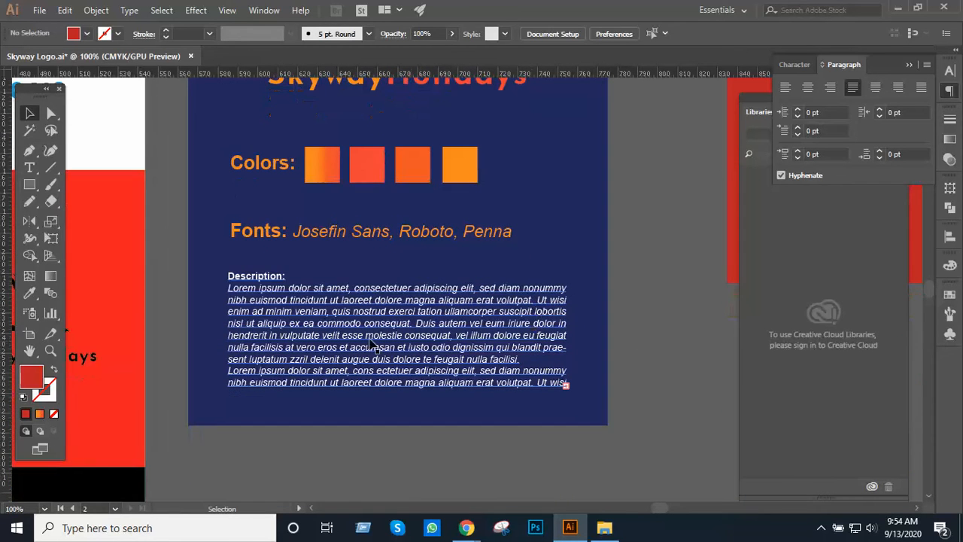
{"action": "scroll", "coordinate": [254, 316], "scroll_direction": "up", "scroll_amount": 5}
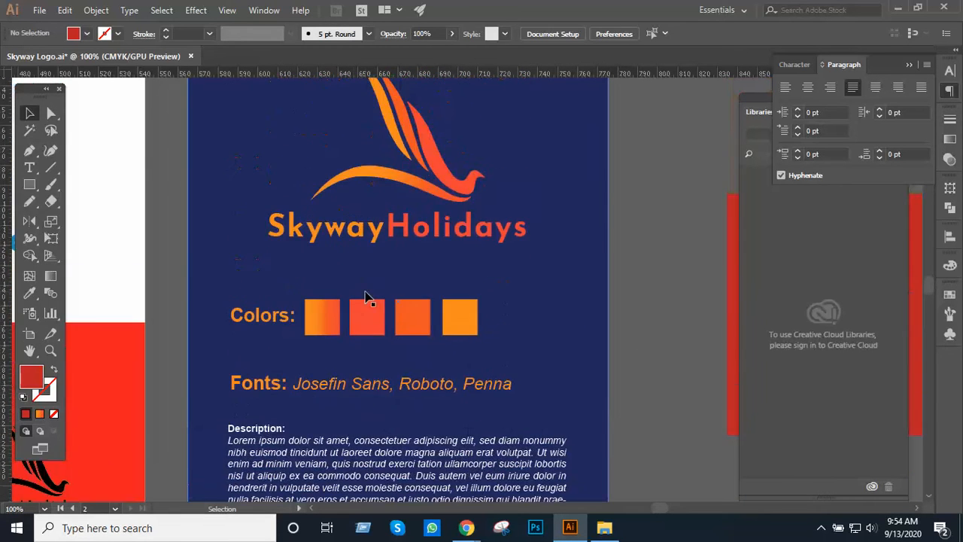
{"action": "scroll", "coordinate": [367, 301], "scroll_direction": "down", "scroll_amount": 2}
{"action": "scroll", "coordinate": [319, 368], "scroll_direction": "down", "scroll_amount": 1}
{"action": "scroll", "coordinate": [319, 368], "scroll_direction": "up", "scroll_amount": 1}
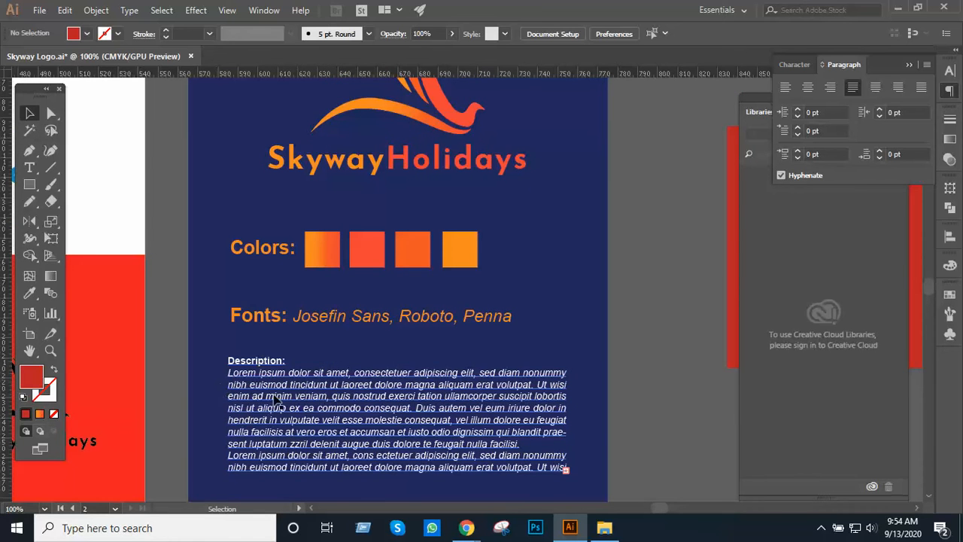
{"action": "scroll", "coordinate": [260, 363], "scroll_direction": "down", "scroll_amount": 2}
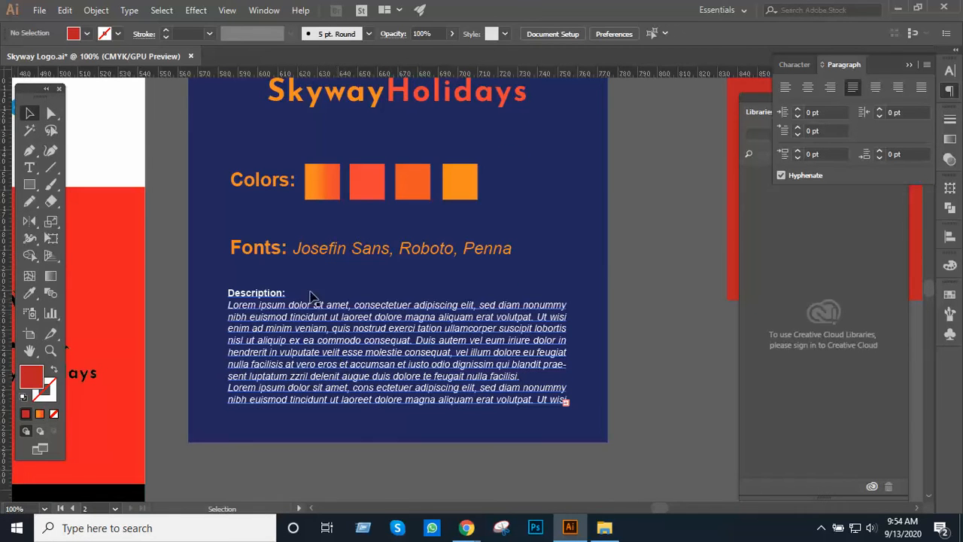
{"action": "scroll", "coordinate": [331, 328], "scroll_direction": "up", "scroll_amount": 3}
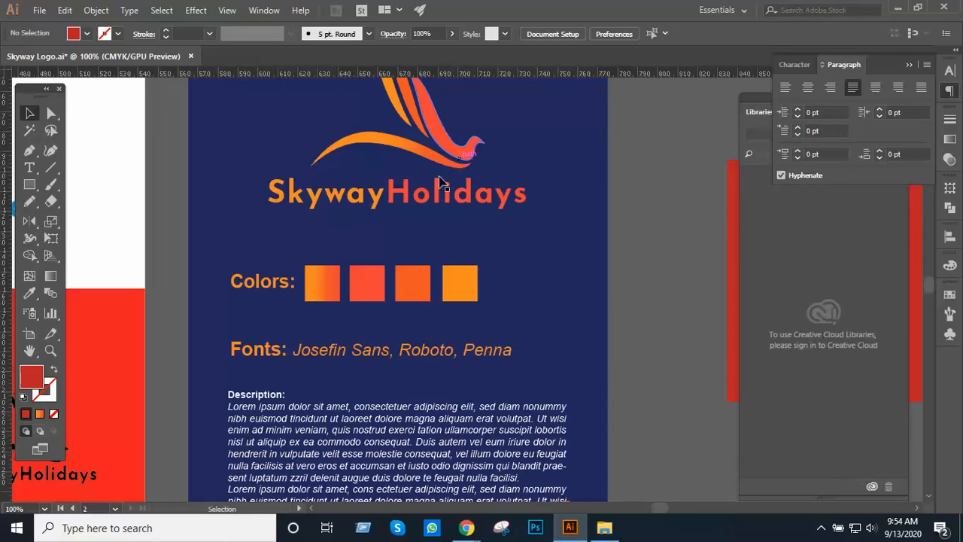
{"action": "scroll", "coordinate": [439, 282], "scroll_direction": "down", "scroll_amount": 5}
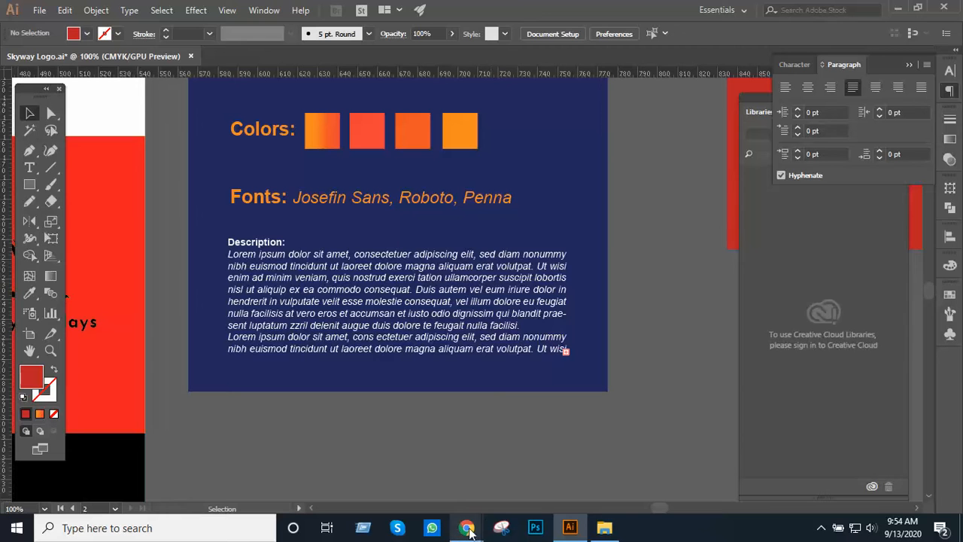
- Switch to Chrome and open amazon.com in a new tab
{"action": "mouse_move", "coordinate": [478, 528]}
{"action": "left_click", "coordinate": [429, 457]}
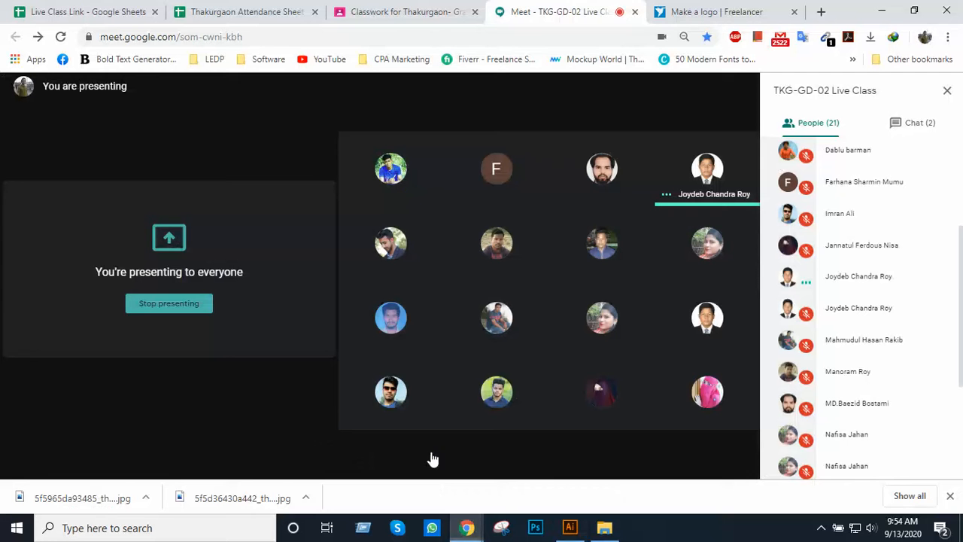
{"action": "left_click", "coordinate": [819, 12]}
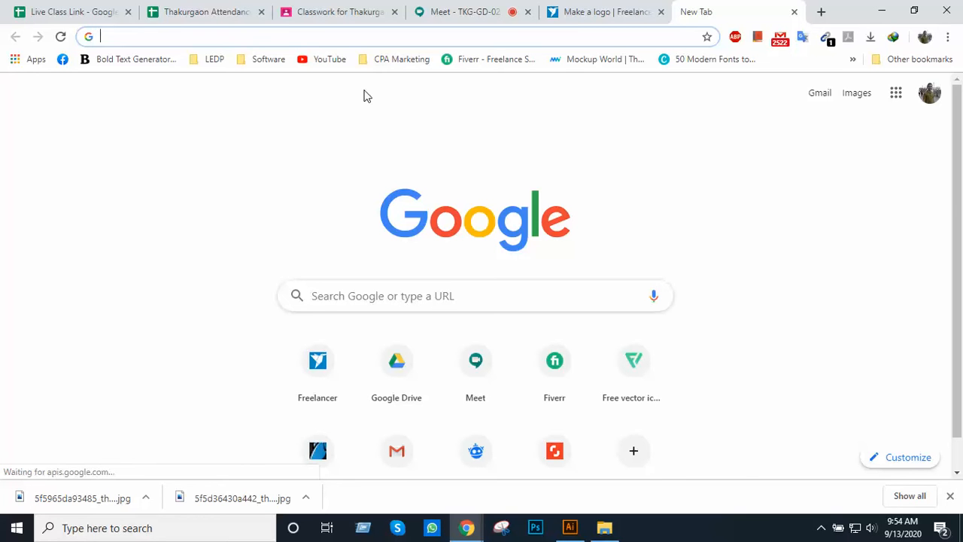
{"action": "type", "text": "amazon.com"}
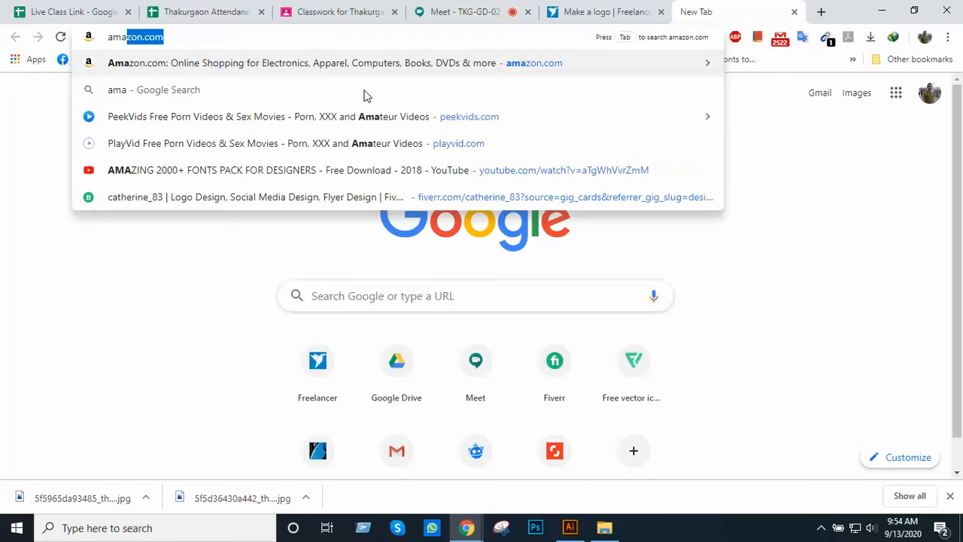
{"action": "key", "text": "Return"}
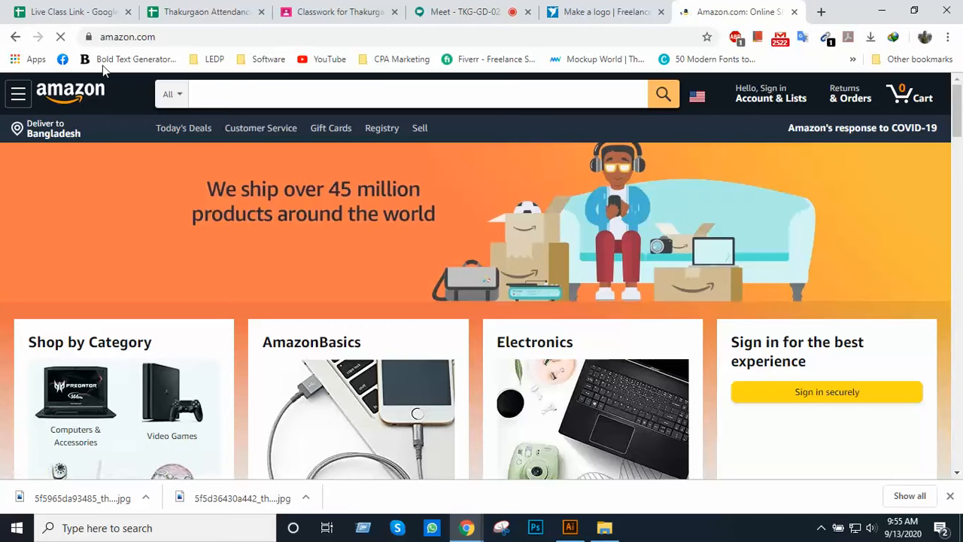
- Leave the Amazon site and search Google for "amazon logo"
{"action": "left_click", "coordinate": [14, 37]}
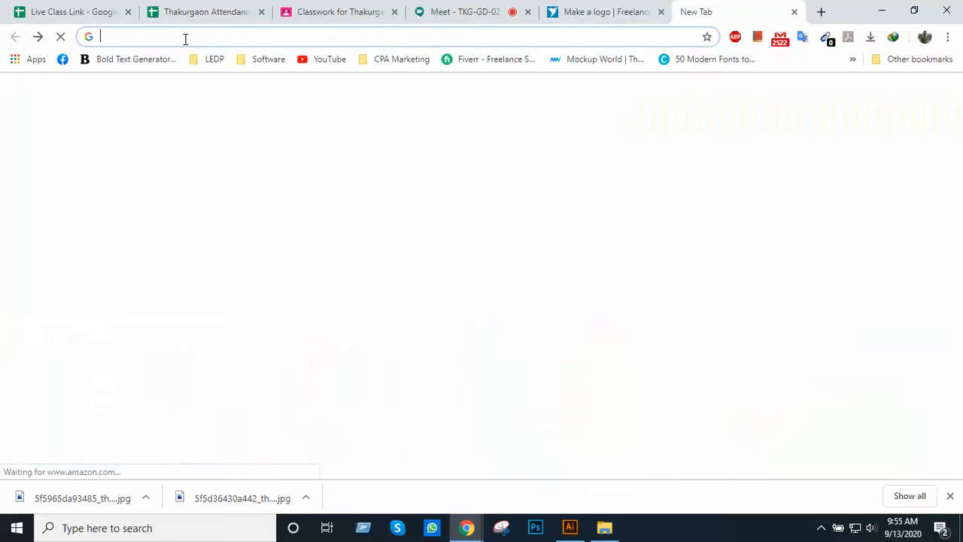
{"action": "type", "text": "am"}
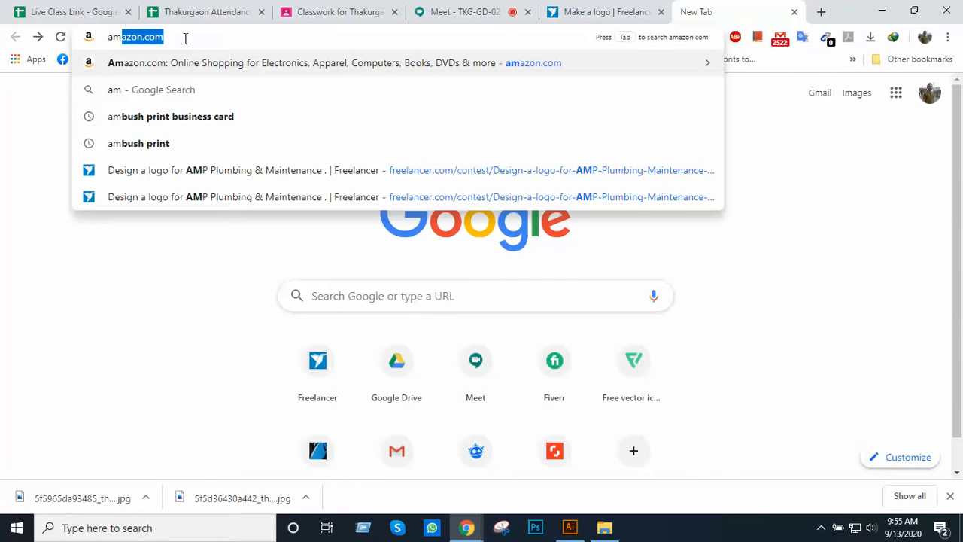
{"action": "type", "text": "a"}
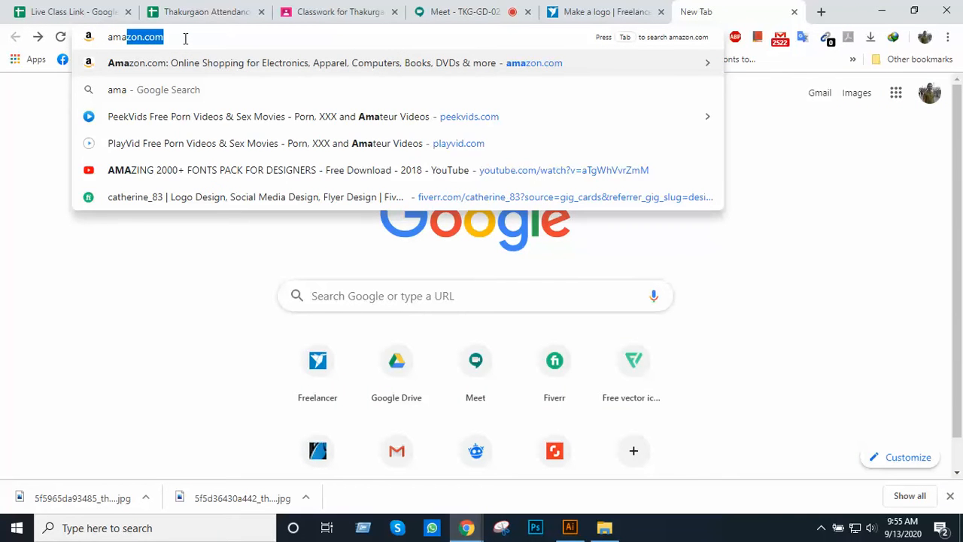
{"action": "type", "text": "zon logo"}
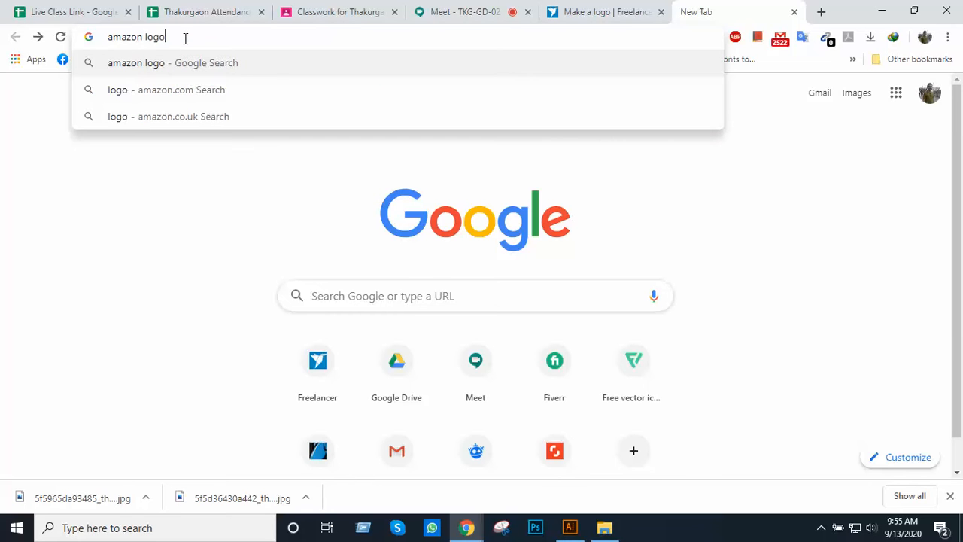
{"action": "key", "text": "Return"}
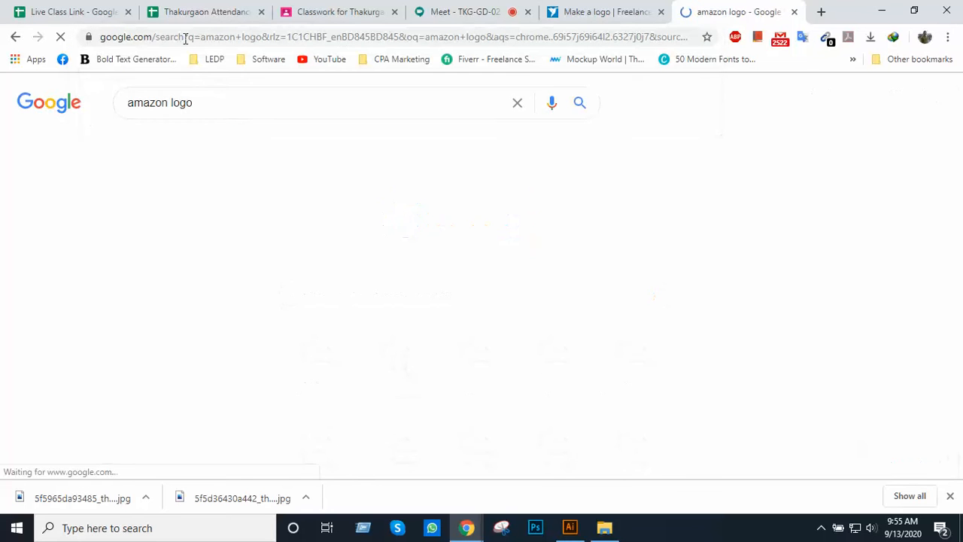
- Open the Business Insider Amazon logo from the search's image results and start saving the full image
{"action": "scroll", "coordinate": [376, 256], "scroll_direction": "down", "scroll_amount": 3}
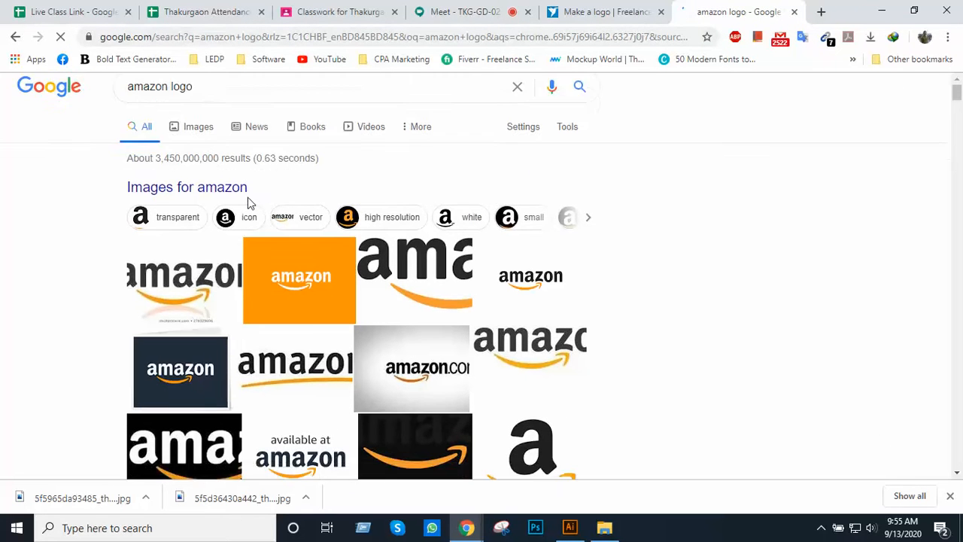
{"action": "scroll", "coordinate": [383, 263], "scroll_direction": "up", "scroll_amount": 3}
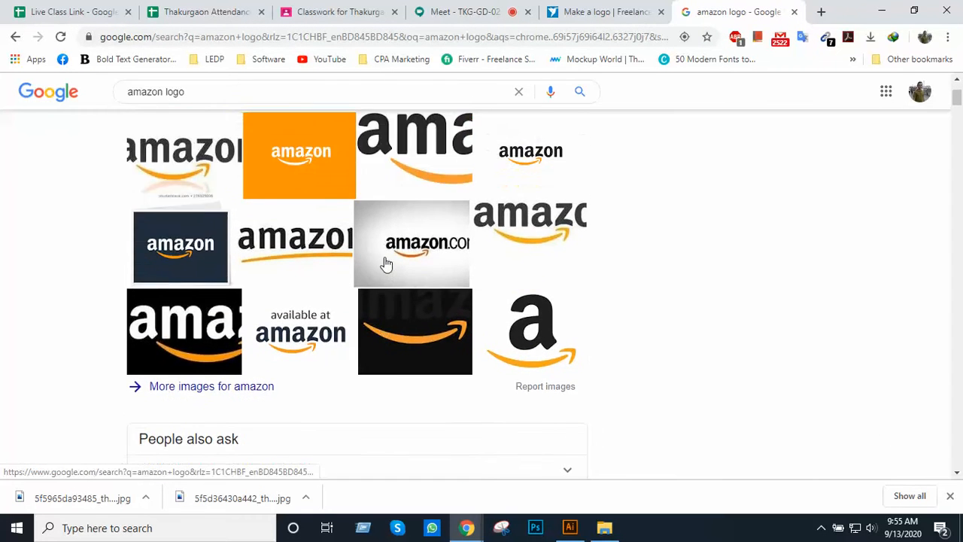
{"action": "left_click", "coordinate": [425, 296]}
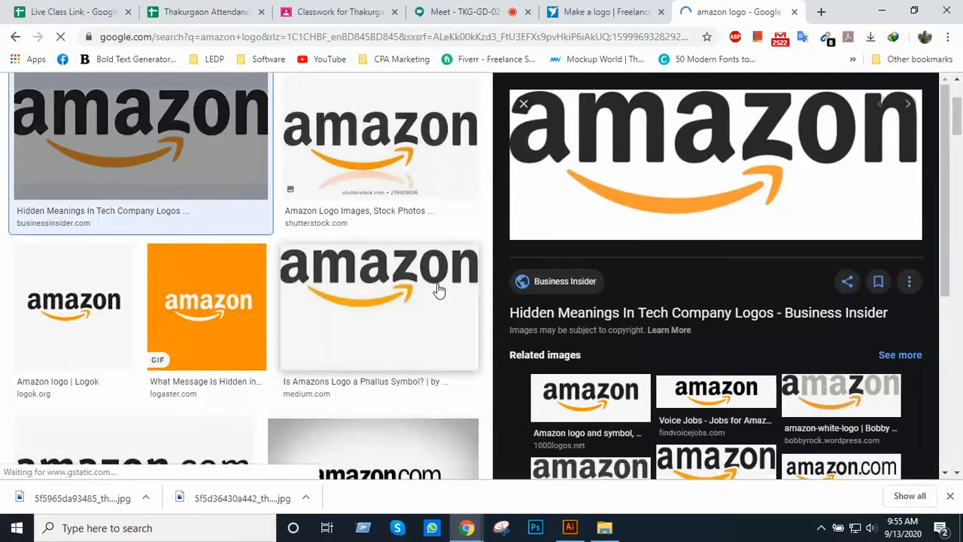
{"action": "right_click", "coordinate": [642, 173]}
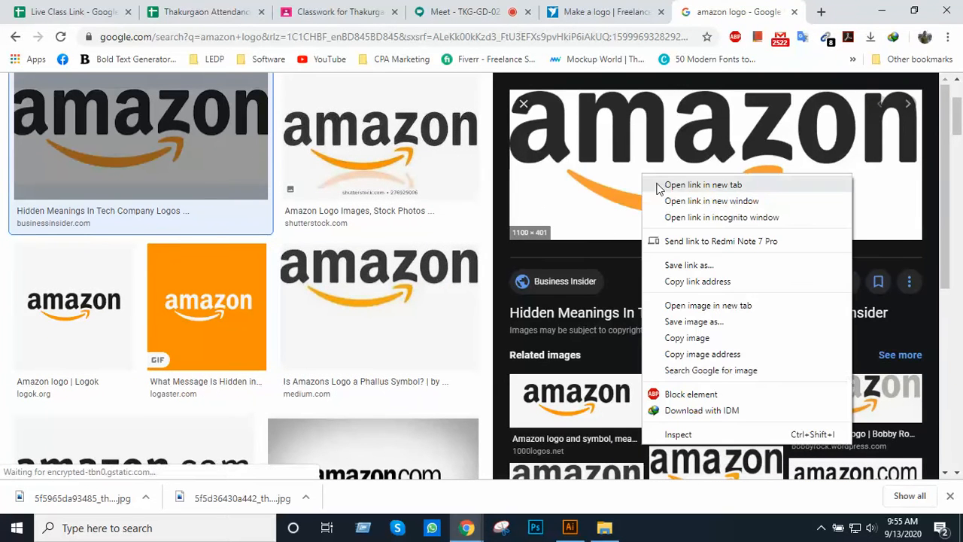
{"action": "left_click", "coordinate": [710, 322]}
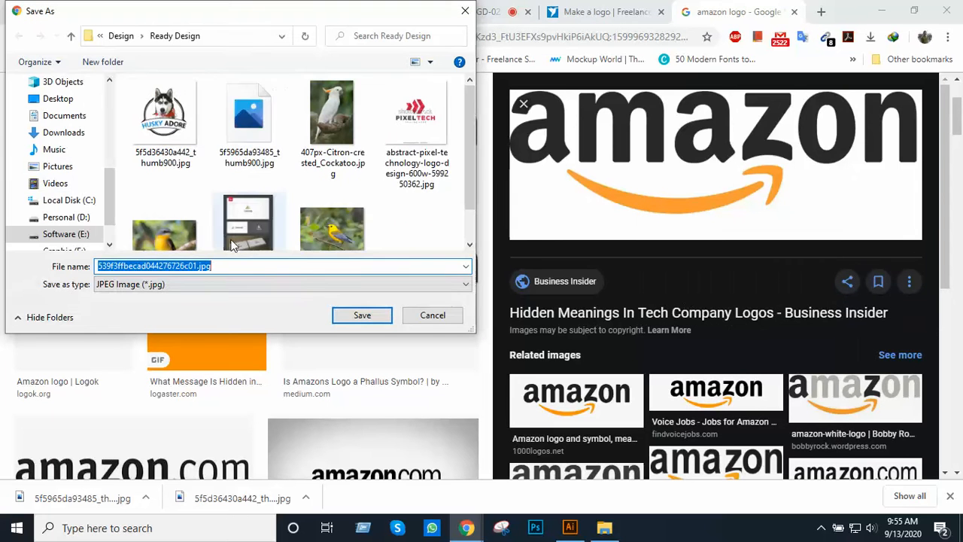
- Set the save location to the Thakurgaon > Batch 02 > Class 18 folder on the Graphic (F:) drive
{"action": "scroll", "coordinate": [68, 143], "scroll_direction": "down", "scroll_amount": 3}
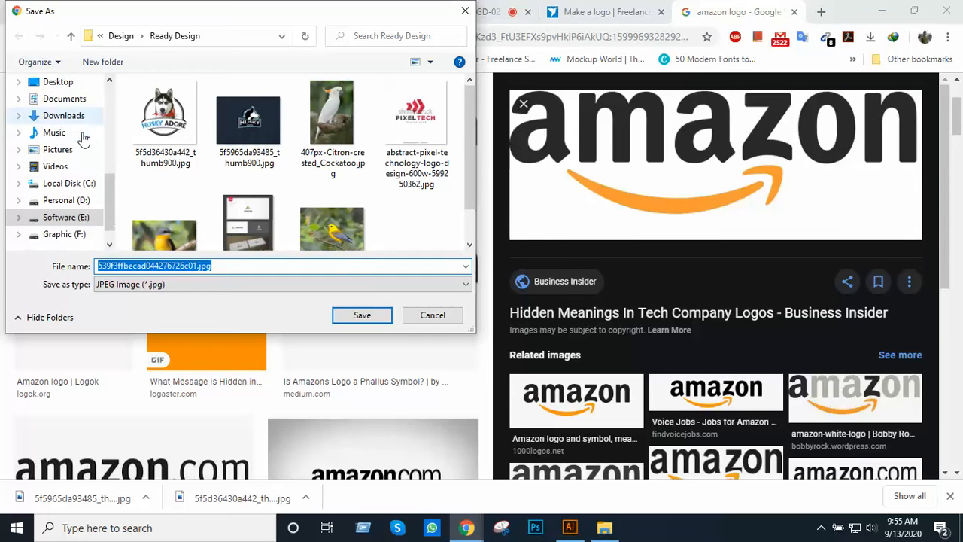
{"action": "left_click", "coordinate": [64, 200]}
{"action": "scroll", "coordinate": [240, 161], "scroll_direction": "down", "scroll_amount": 3}
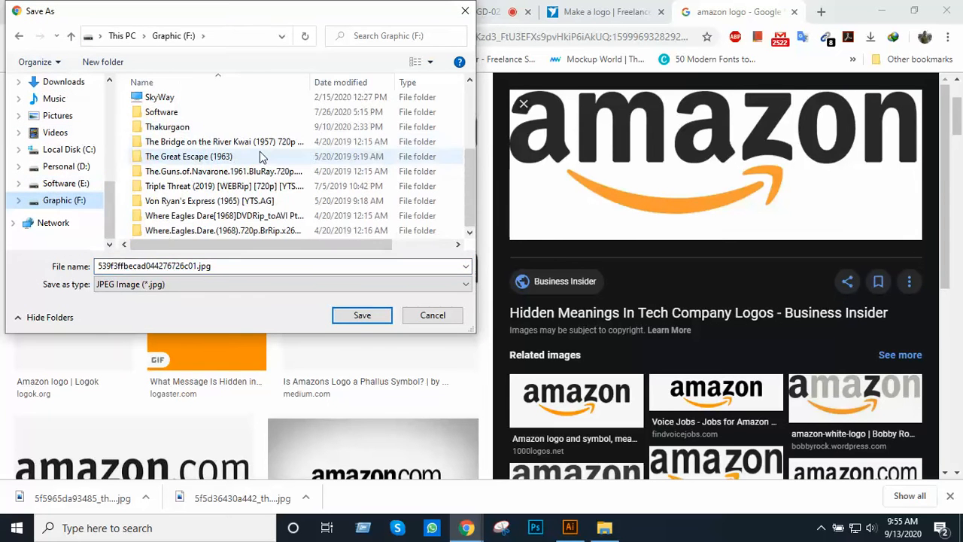
{"action": "scroll", "coordinate": [259, 153], "scroll_direction": "up", "scroll_amount": 2}
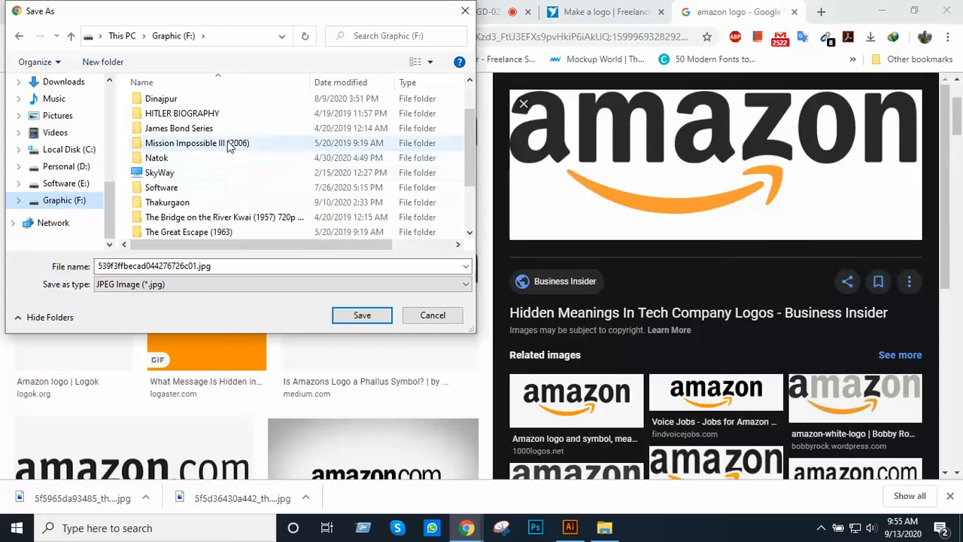
{"action": "left_click", "coordinate": [213, 204]}
{"action": "double_click", "coordinate": [213, 204]}
{"action": "double_click", "coordinate": [182, 139]}
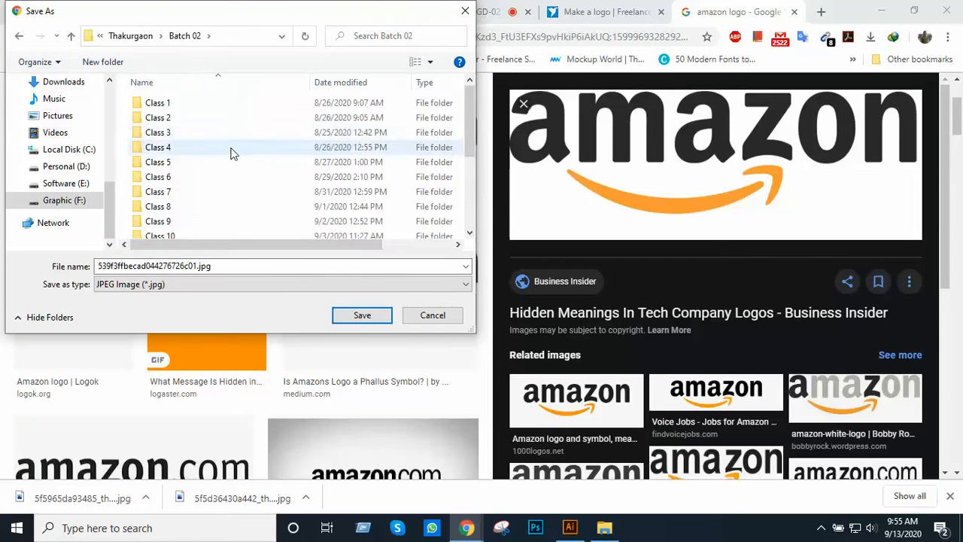
{"action": "scroll", "coordinate": [231, 165], "scroll_direction": "down", "scroll_amount": 3}
{"action": "double_click", "coordinate": [212, 217]}
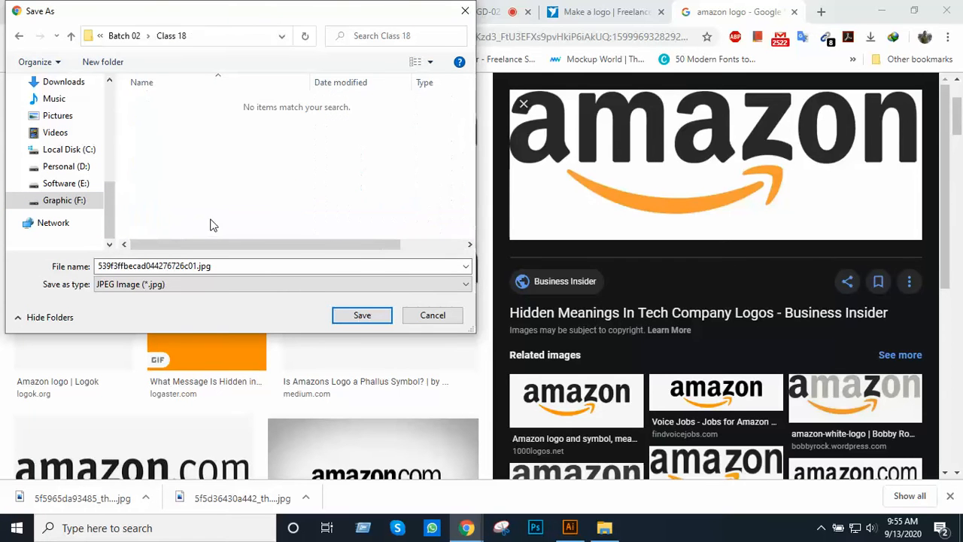
- Name the image file Amazon and save it as a JPEG
{"action": "left_click", "coordinate": [240, 267]}
{"action": "type", "text": "Amazon"}
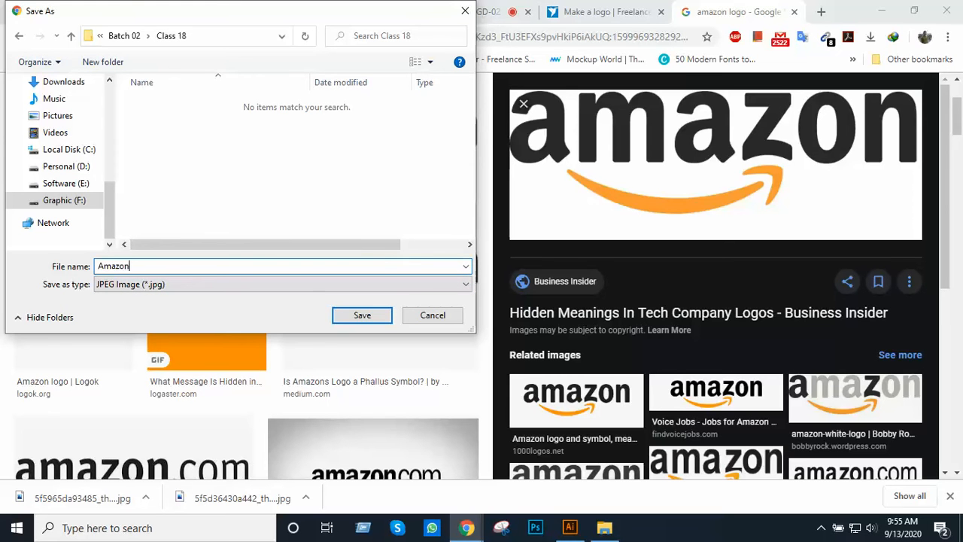
{"action": "key", "text": "Return"}
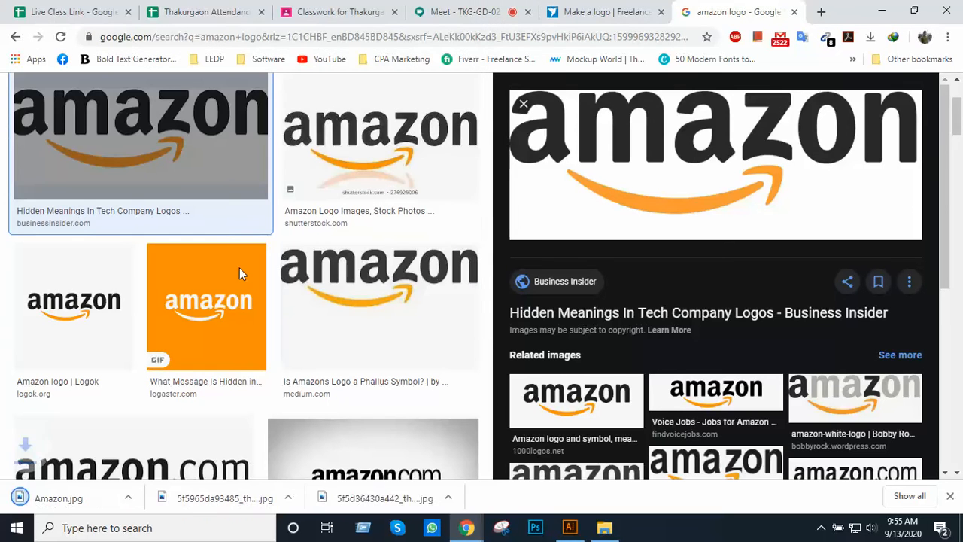
- Close the Amazon logo preview and search Google Images for "fedex"
{"action": "left_click", "coordinate": [524, 105]}
{"action": "scroll", "coordinate": [381, 157], "scroll_direction": "up", "scroll_amount": 2}
{"action": "left_click", "coordinate": [237, 98]}
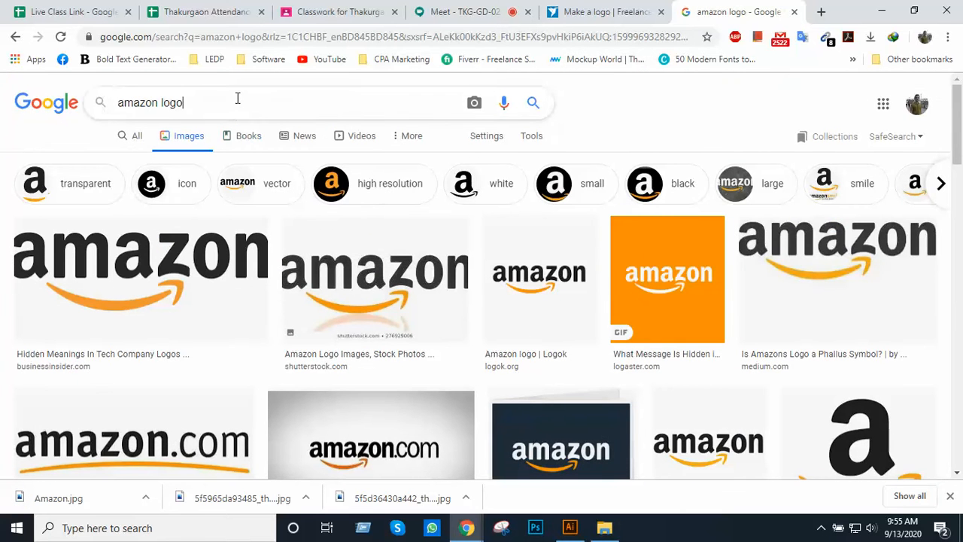
{"action": "triple_click", "coordinate": [237, 98]}
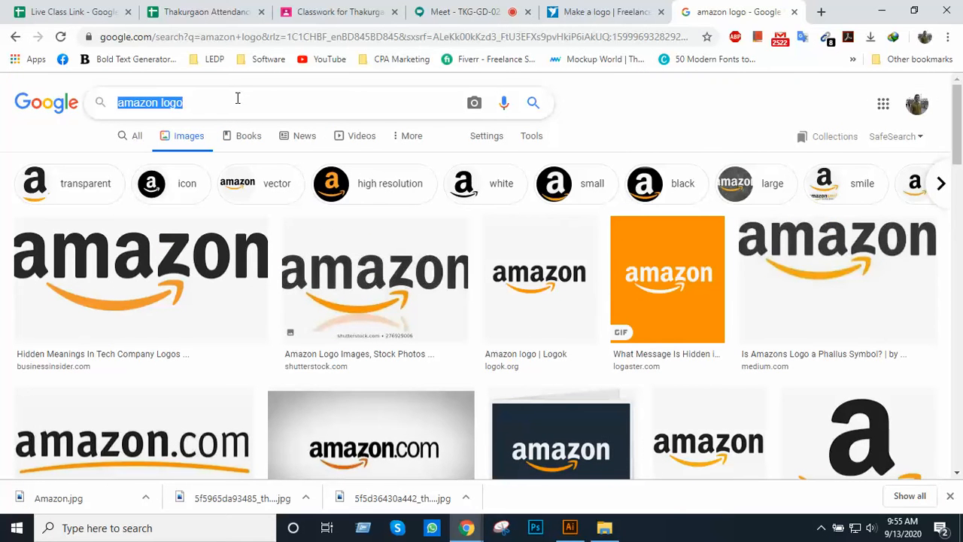
{"action": "type", "text": "fe"}
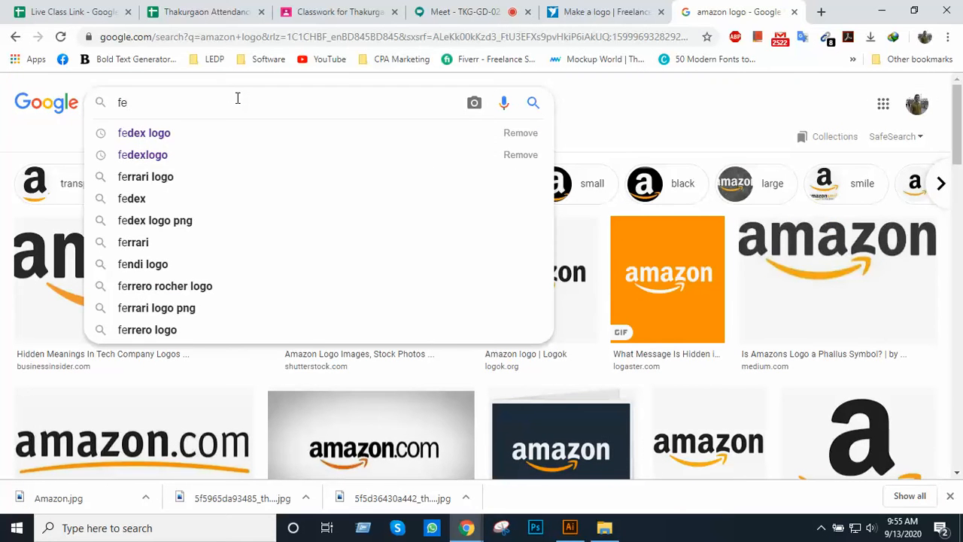
{"action": "type", "text": "dex"}
{"action": "key", "text": "Return"}
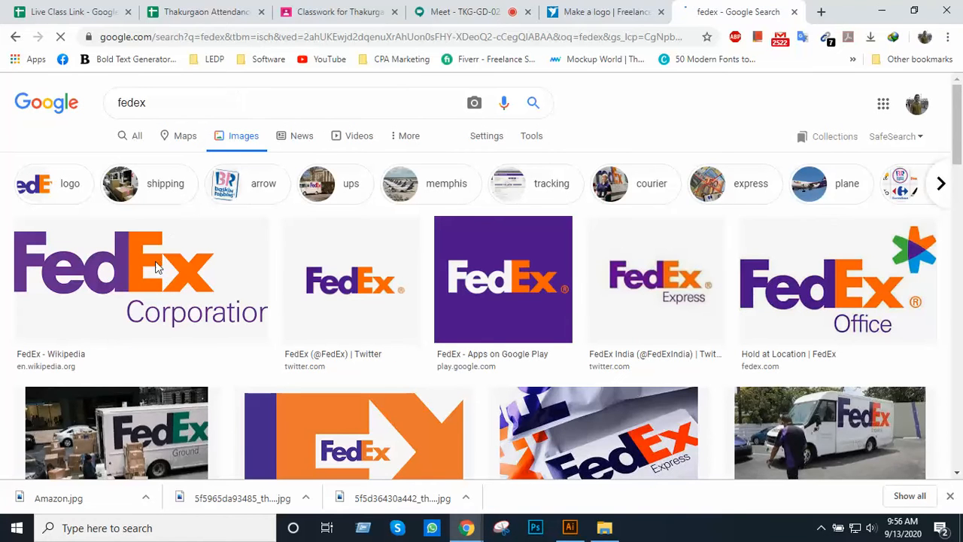
- Save the Google Play FedEx logo on purple as unnamed.png in the Class 18 folder and close its preview
{"action": "left_click", "coordinate": [497, 293]}
{"action": "right_click", "coordinate": [610, 214]}
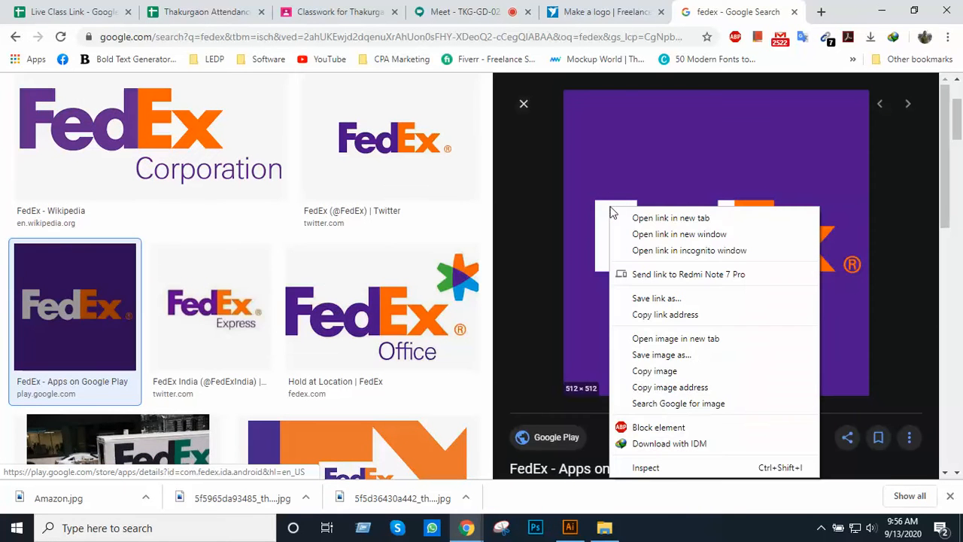
{"action": "left_click", "coordinate": [701, 370]}
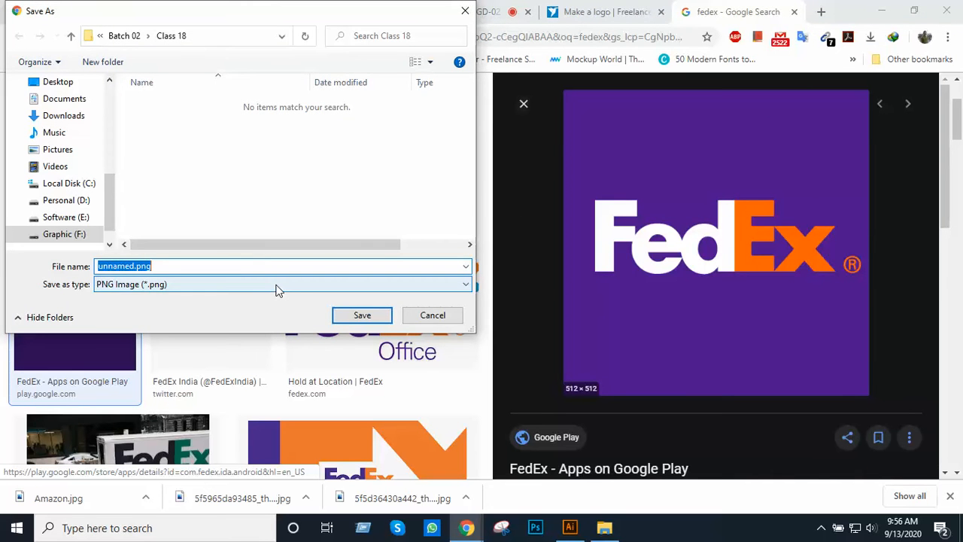
{"action": "left_click", "coordinate": [363, 315]}
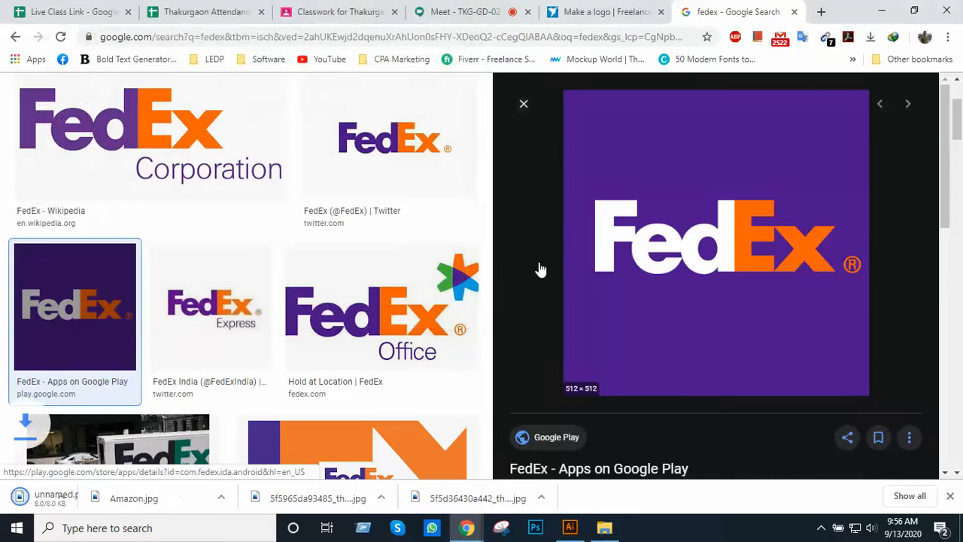
{"action": "left_click", "coordinate": [522, 111]}
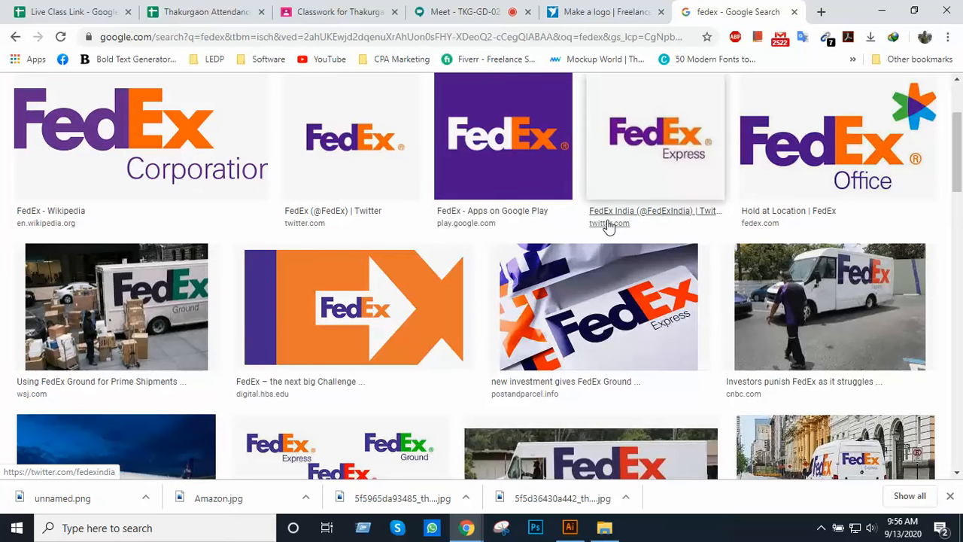
- Look through the FedEx image results and run a new image search for "Logo"
{"action": "scroll", "coordinate": [608, 223], "scroll_direction": "down", "scroll_amount": 2}
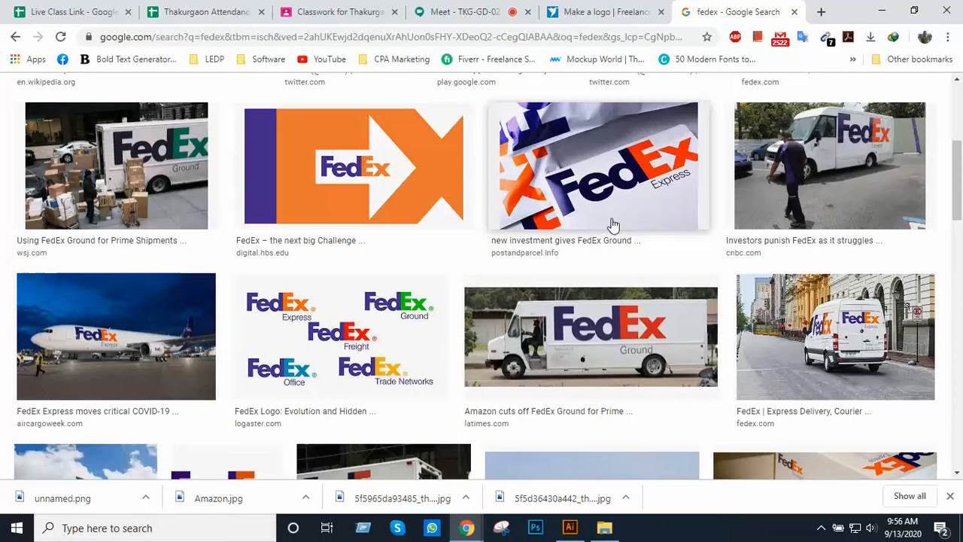
{"action": "scroll", "coordinate": [613, 224], "scroll_direction": "down", "scroll_amount": 3}
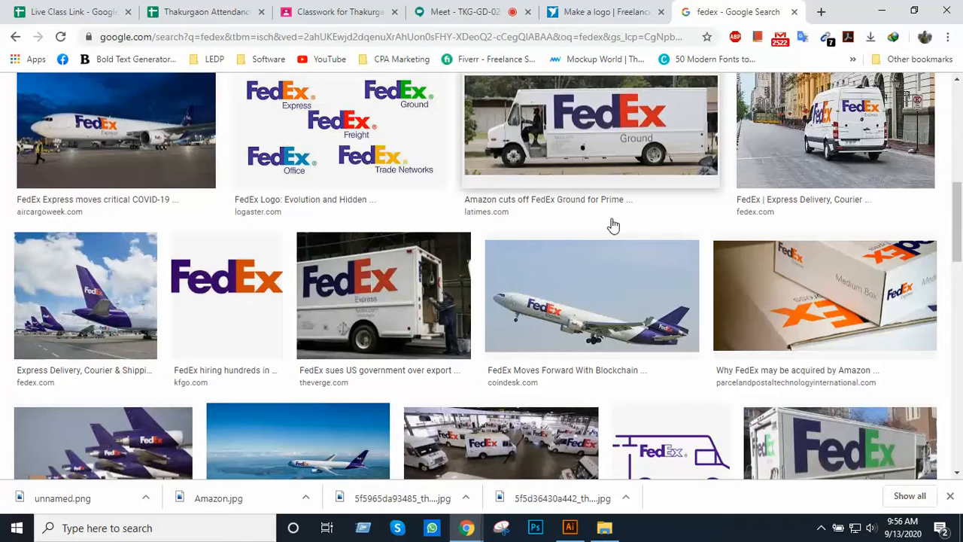
{"action": "scroll", "coordinate": [613, 225], "scroll_direction": "down", "scroll_amount": 3}
{"action": "scroll", "coordinate": [613, 224], "scroll_direction": "up", "scroll_amount": 8}
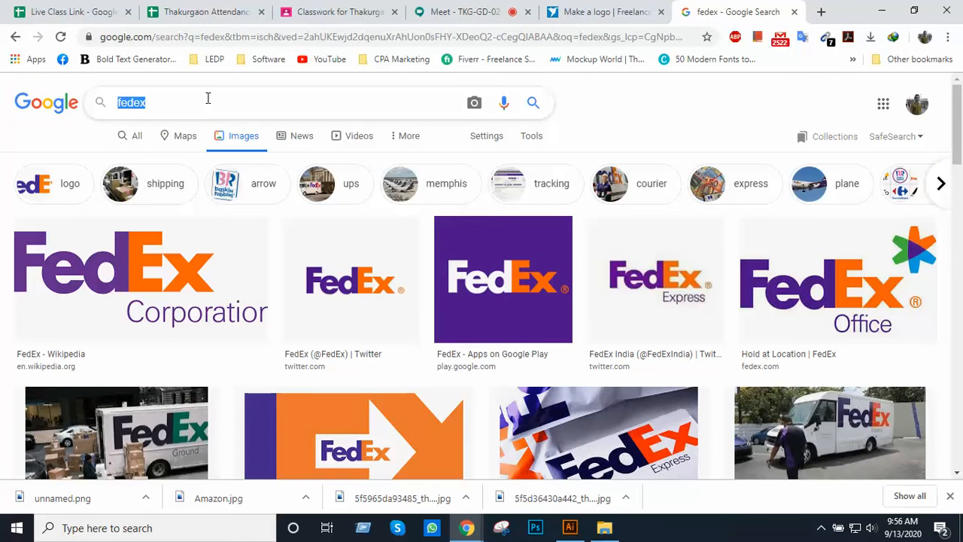
{"action": "type", "text": "ogo"}
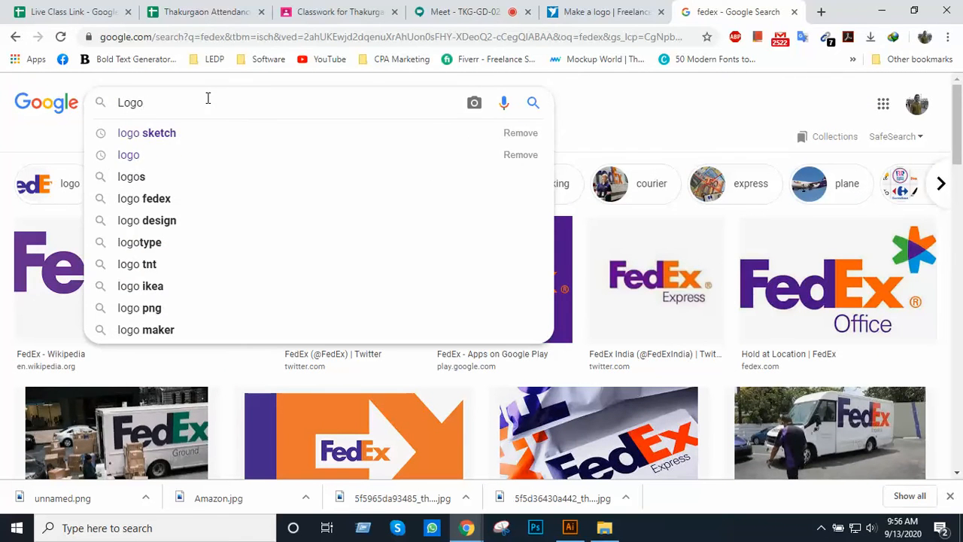
{"action": "key", "text": "Return"}
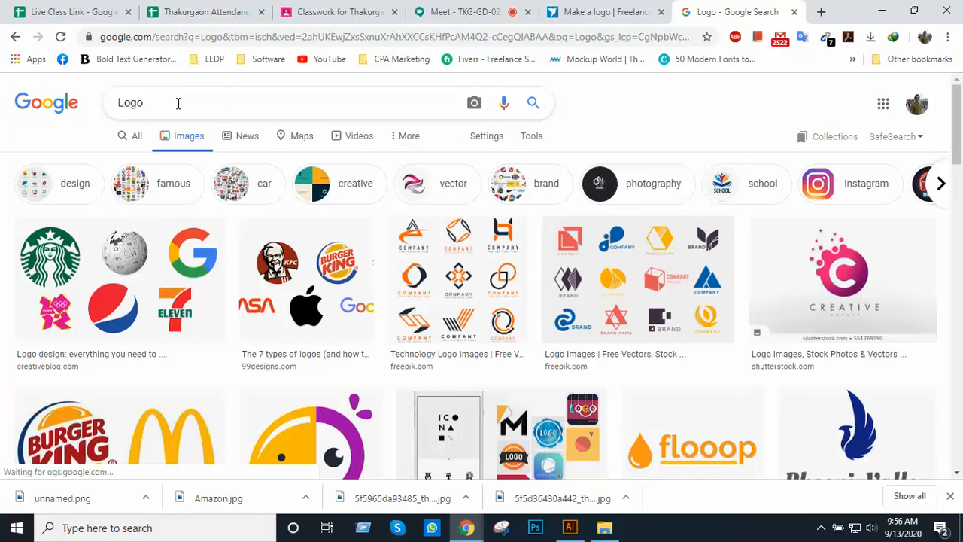
- Search Google Images for "meaningful logo" and look through the resulting logo designs
{"action": "double_click", "coordinate": [178, 103]}
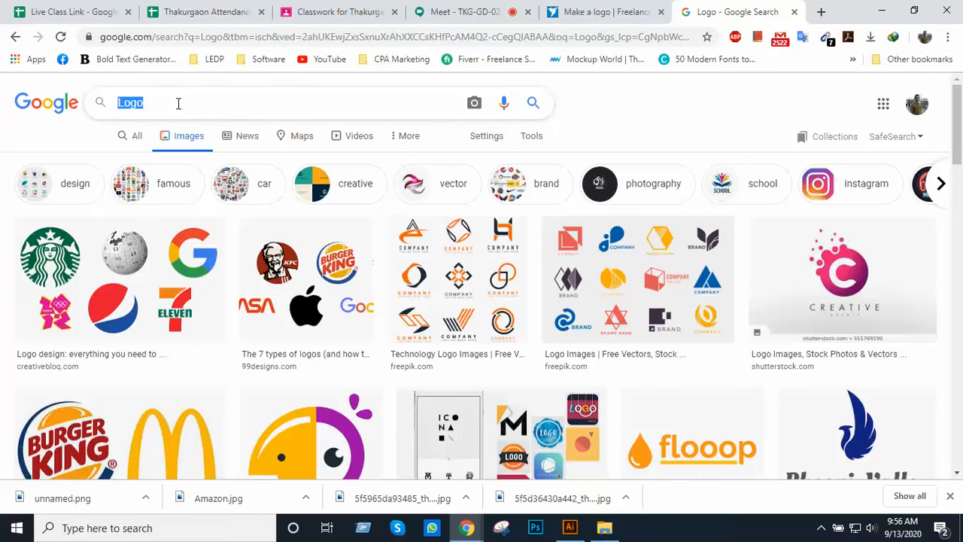
{"action": "type", "text": "mean"}
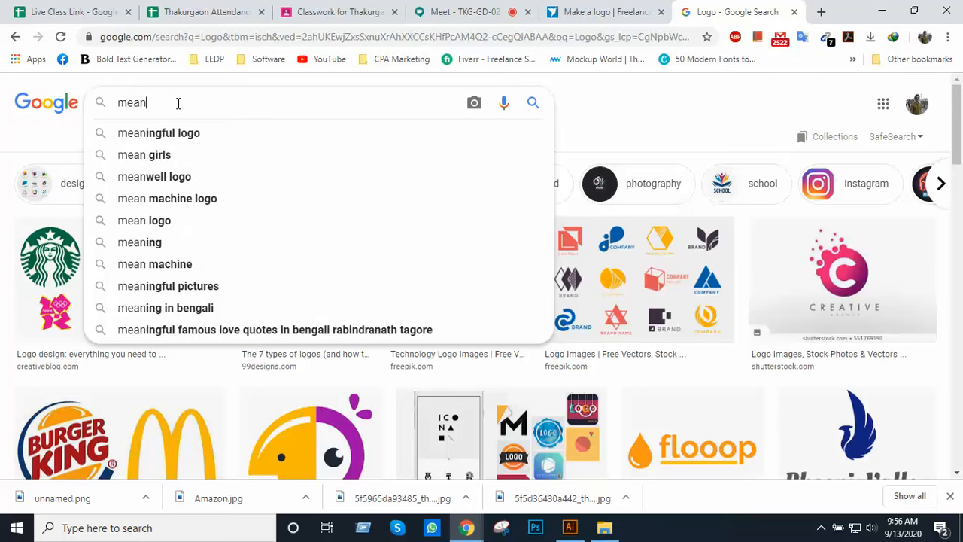
{"action": "type", "text": "i"}
{"action": "key", "text": "Down"}
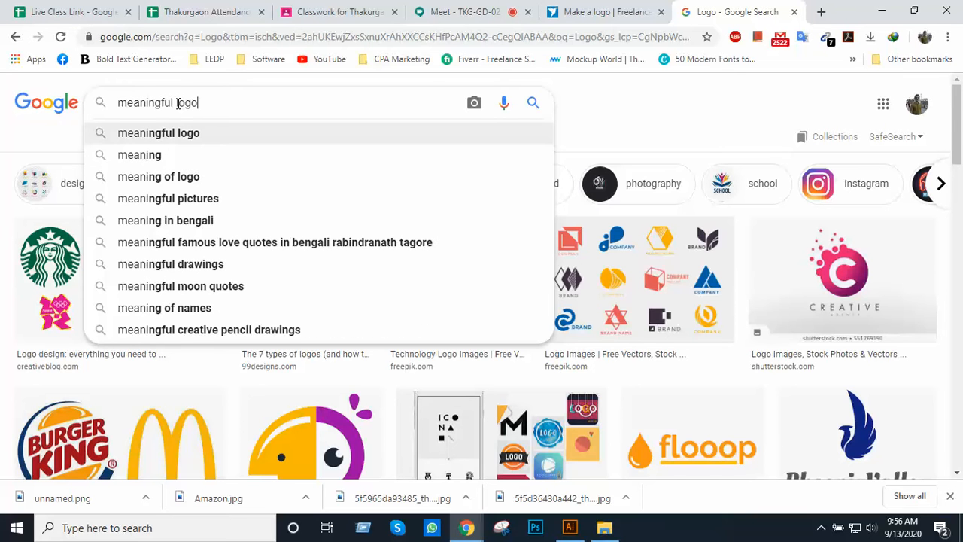
{"action": "key", "text": "Return"}
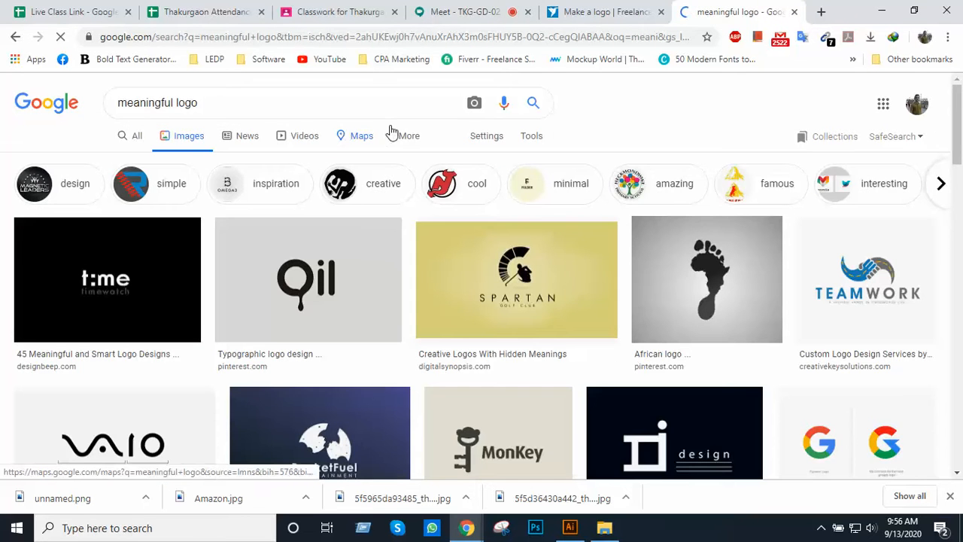
{"action": "scroll", "coordinate": [393, 136], "scroll_direction": "down", "scroll_amount": 2}
{"action": "scroll", "coordinate": [481, 172], "scroll_direction": "down", "scroll_amount": 4}
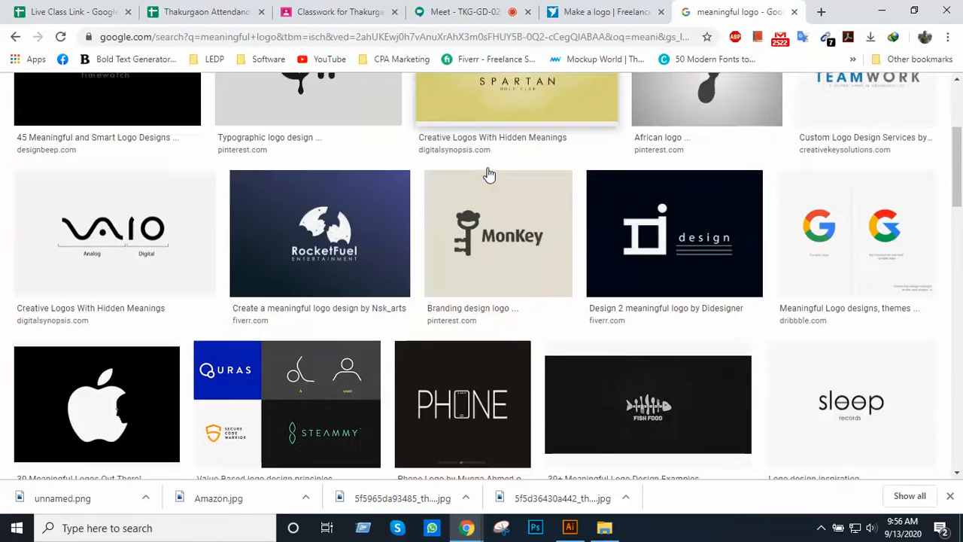
{"action": "scroll", "coordinate": [497, 181], "scroll_direction": "down", "scroll_amount": 2}
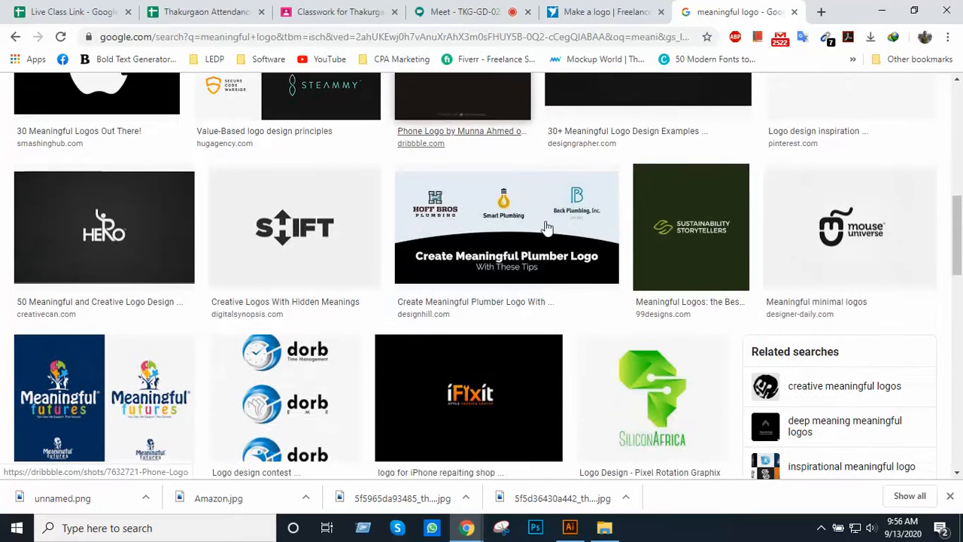
- Return to the TKG-GD-02 Google Meet call in Chrome and turn on the microphone
{"action": "left_click", "coordinate": [821, 527]}
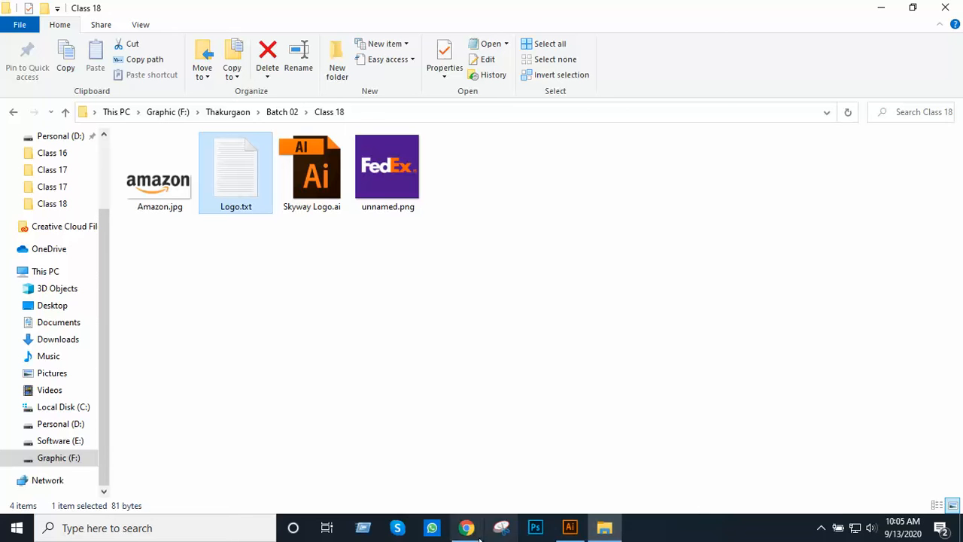
{"action": "left_click", "coordinate": [821, 527]}
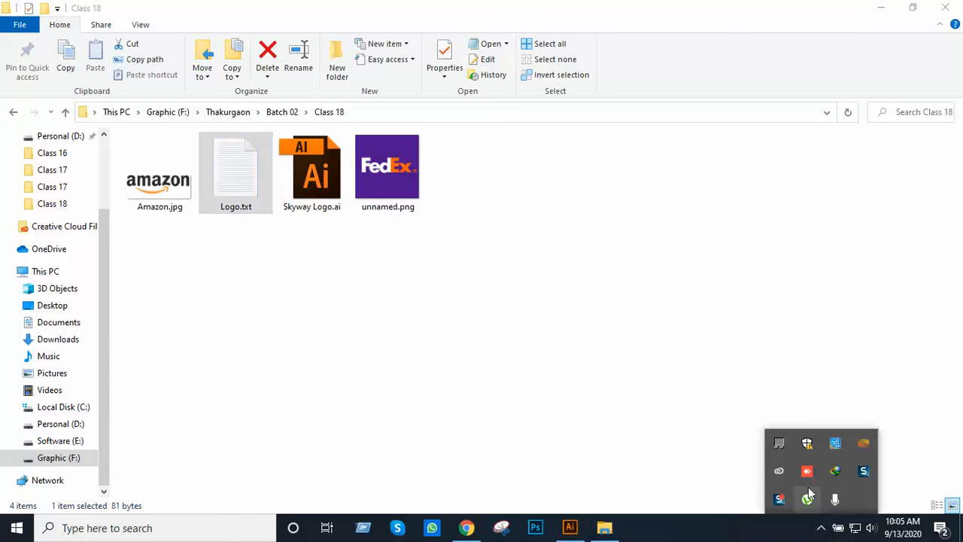
{"action": "left_click", "coordinate": [466, 527]}
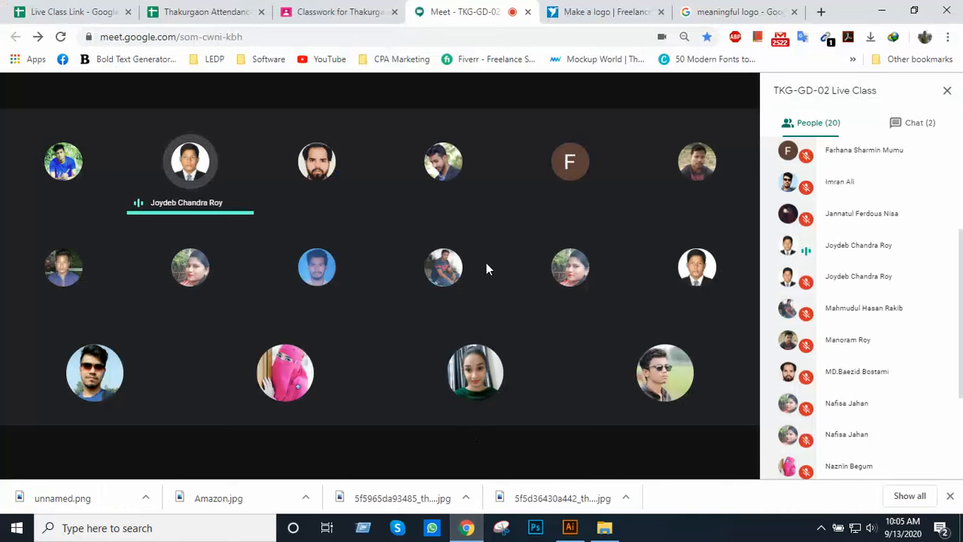
{"action": "left_click", "coordinate": [339, 454]}
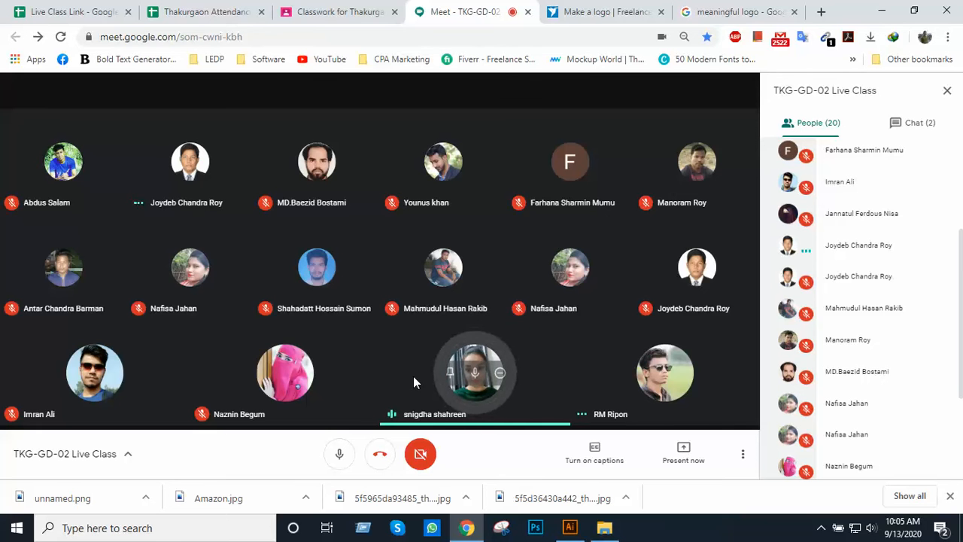
- Check the brand list in Logo.txt from the Class 18 folder, highlight the Hyundai entry, and minimize the note
{"action": "left_click", "coordinate": [618, 14]}
{"action": "left_click", "coordinate": [692, 11]}
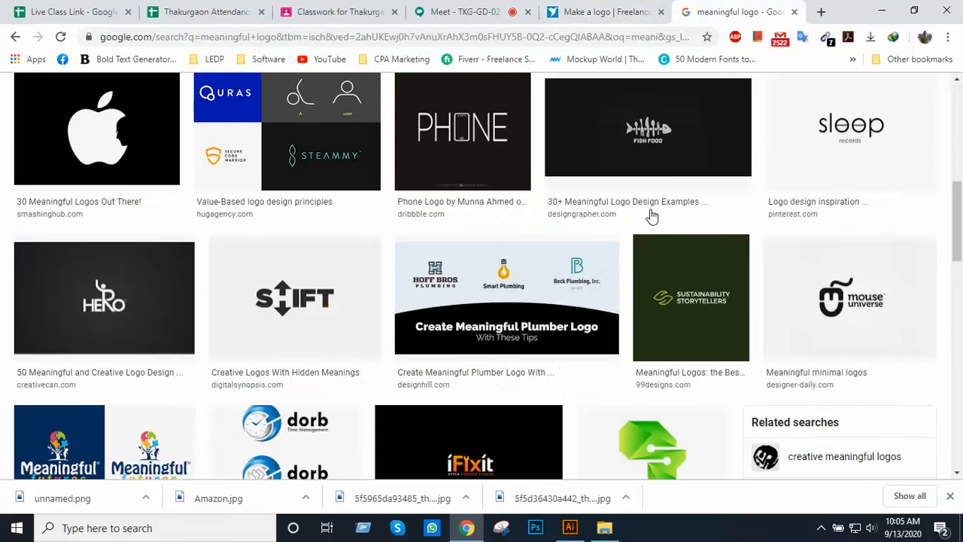
{"action": "scroll", "coordinate": [652, 216], "scroll_direction": "up", "scroll_amount": 10}
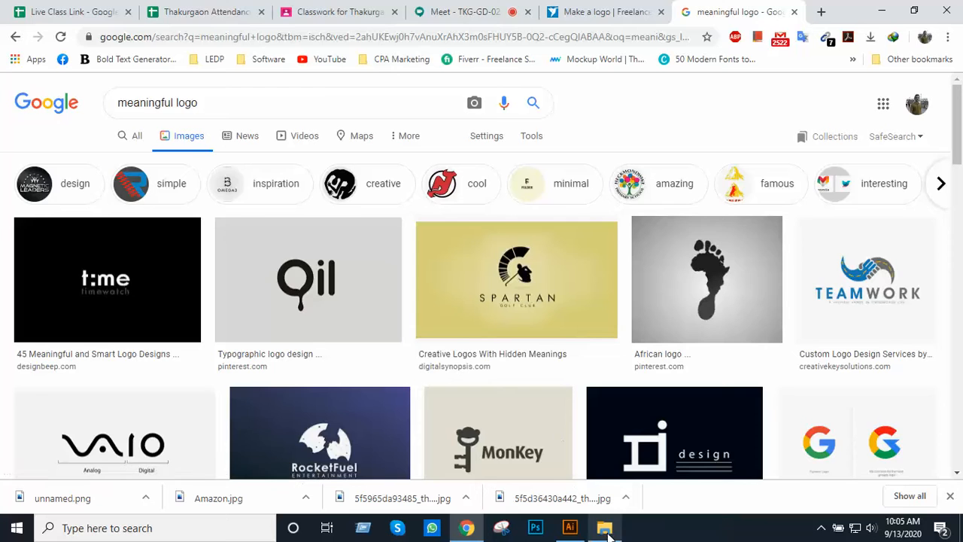
{"action": "left_click", "coordinate": [604, 529]}
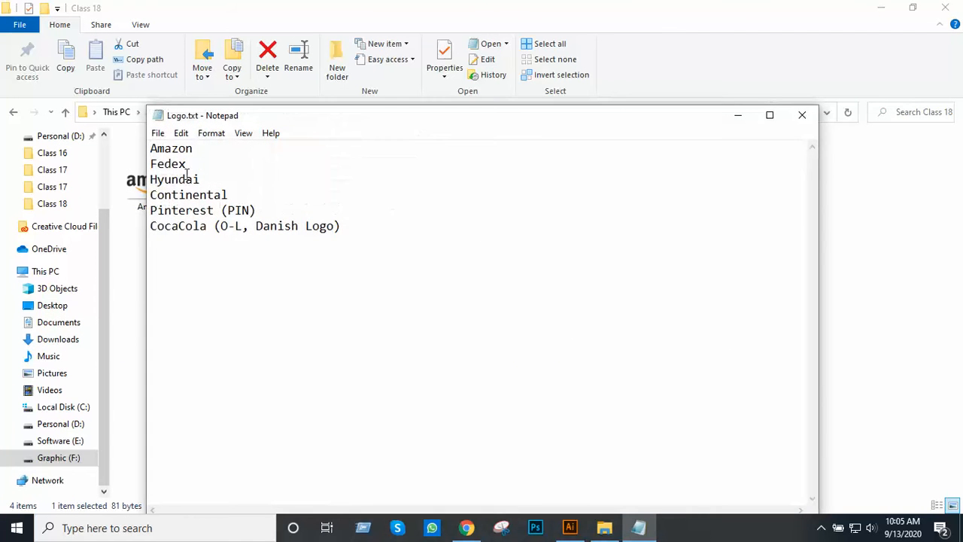
{"action": "left_click_drag", "start_coordinate": [207, 178], "coordinate": [164, 181]}
{"action": "double_click", "coordinate": [151, 180]}
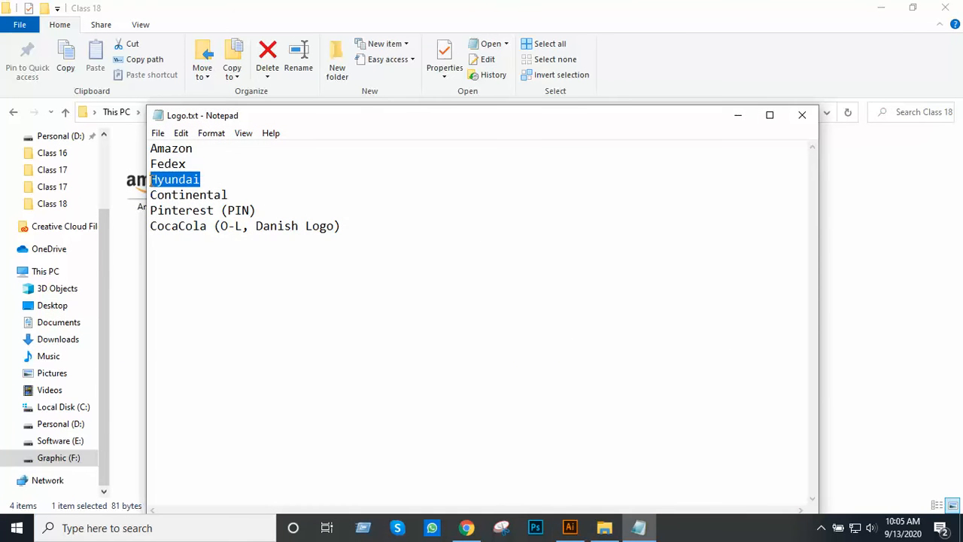
{"action": "left_click", "coordinate": [737, 115]}
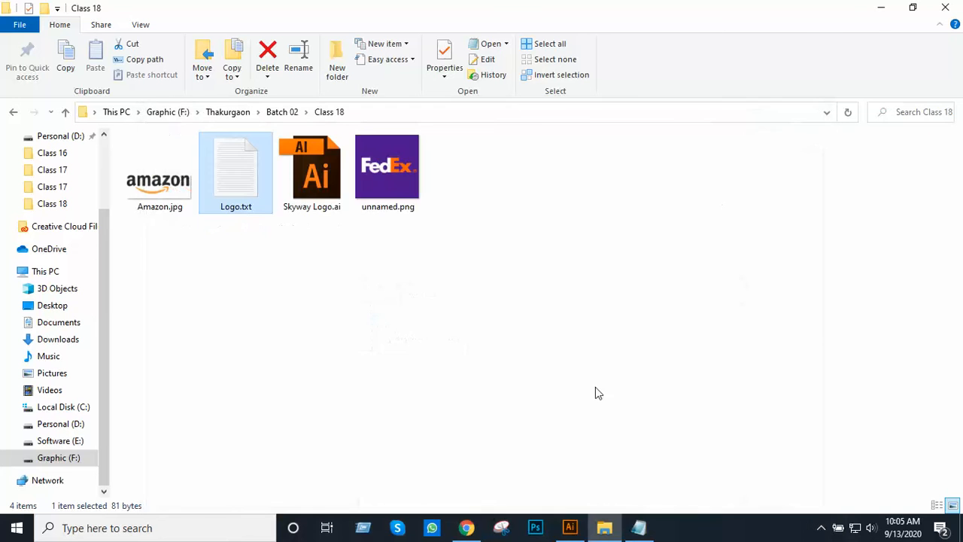
- Present the entire screen to everyone in the Google Meet call and hide the screen-sharing notice
{"action": "left_click", "coordinate": [466, 527]}
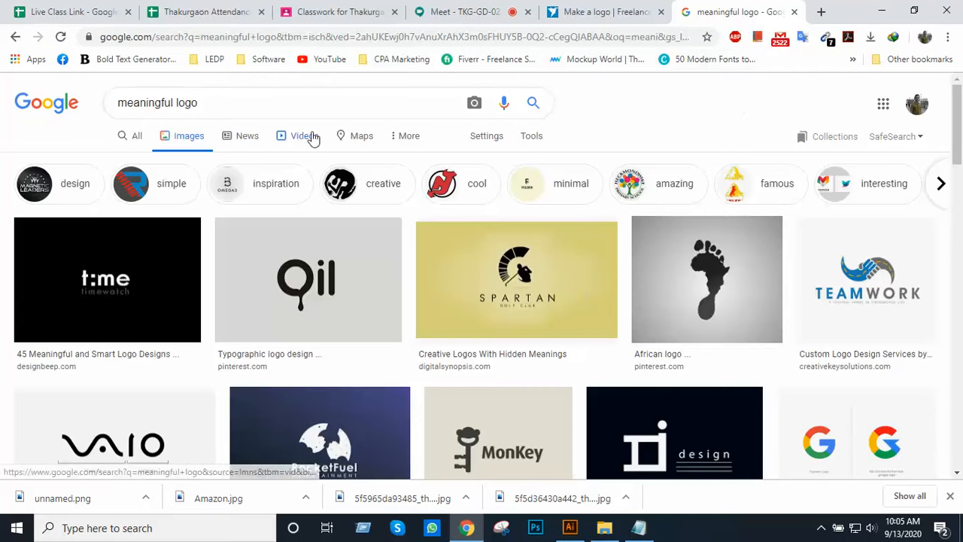
{"action": "left_click", "coordinate": [165, 106]}
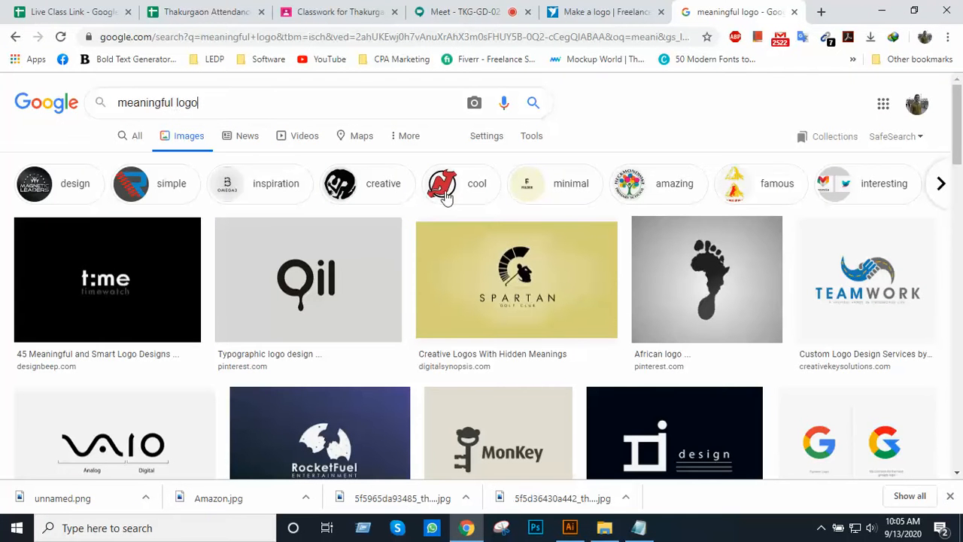
{"action": "left_click", "coordinate": [455, 11]}
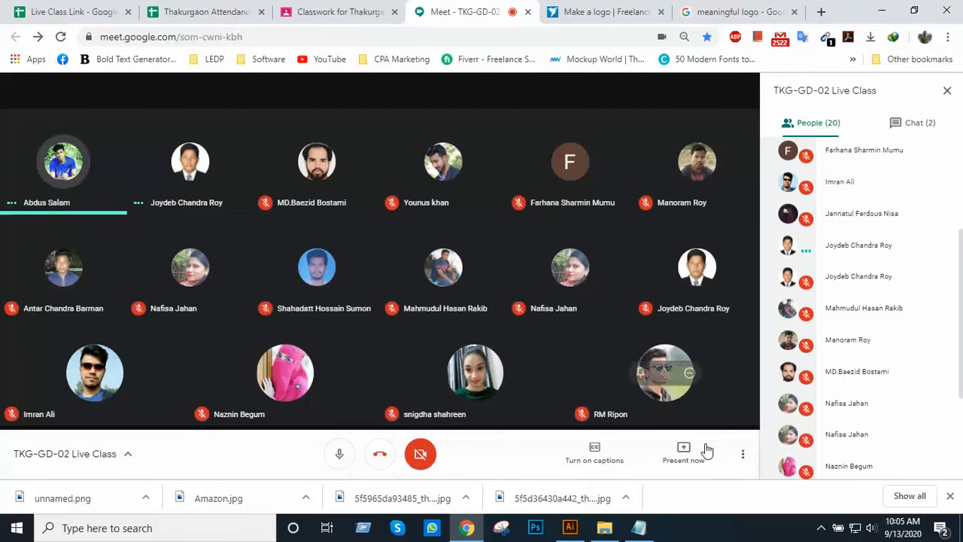
{"action": "left_click", "coordinate": [686, 453]}
{"action": "left_click", "coordinate": [671, 358]}
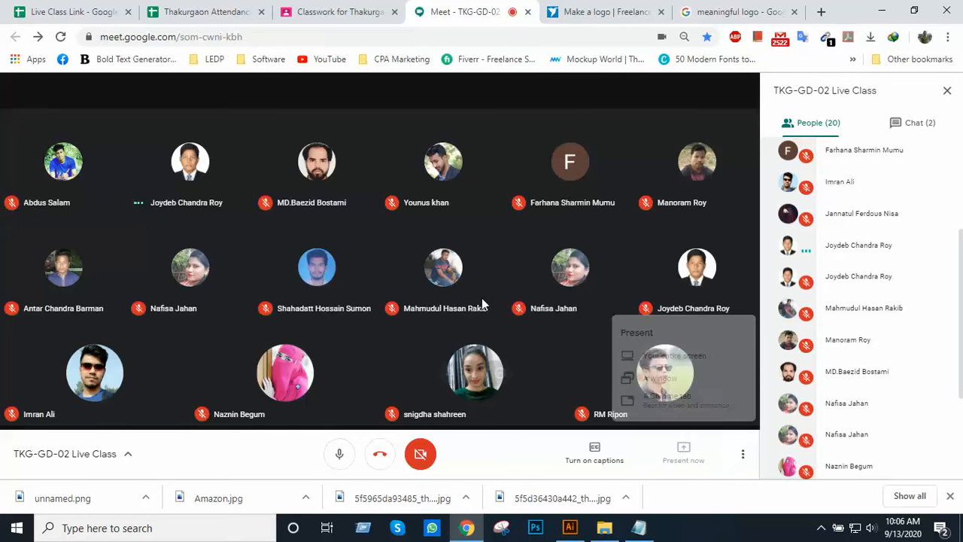
{"action": "left_click", "coordinate": [608, 343]}
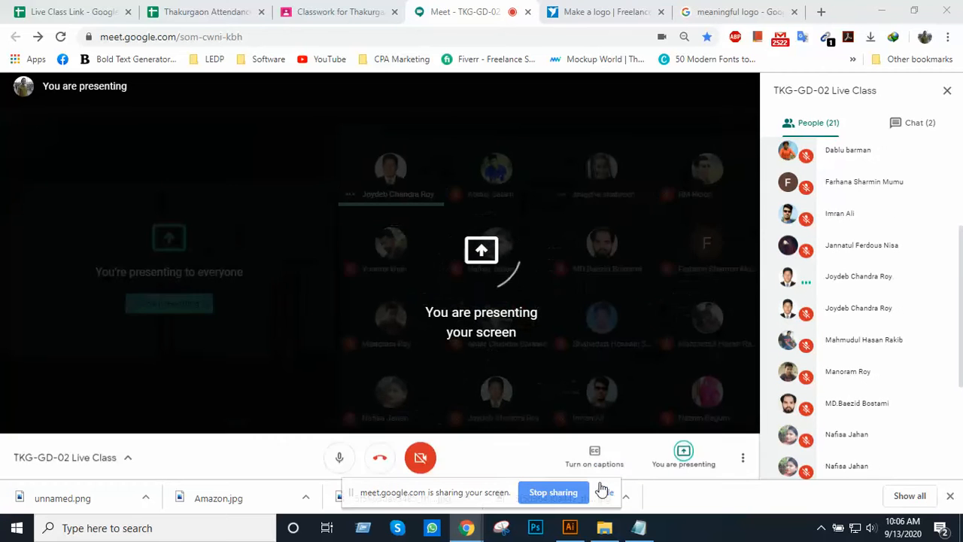
{"action": "left_click", "coordinate": [605, 492]}
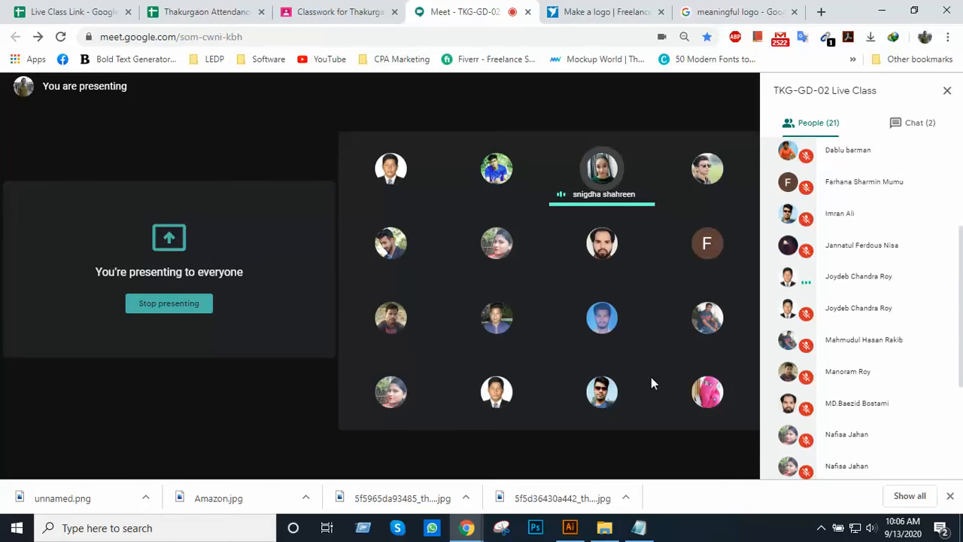
- Replace "meaningful" in the image search with "Hyundai" and search for "Hyundai logo"
{"action": "left_click", "coordinate": [709, 14]}
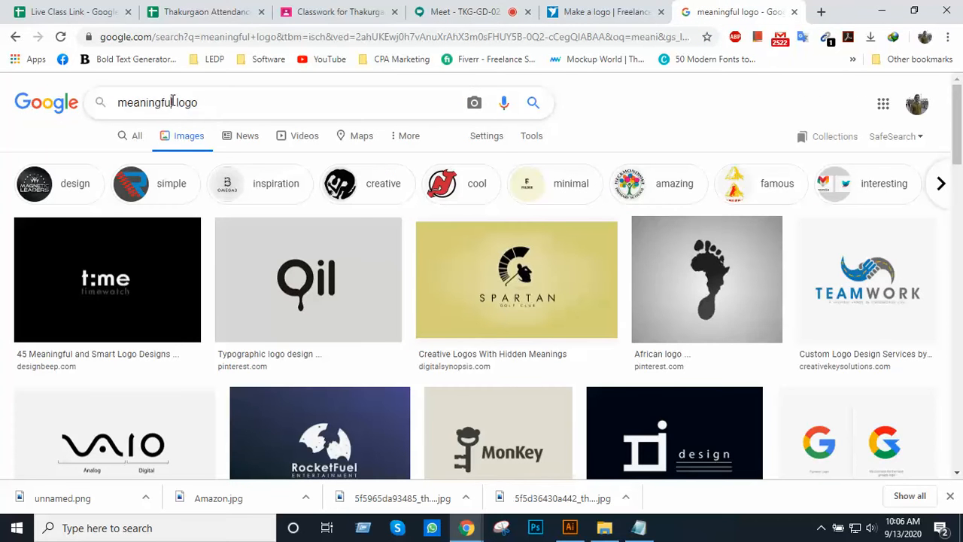
{"action": "left_click_drag", "start_coordinate": [172, 101], "coordinate": [106, 104]}
{"action": "key", "text": "BackSpace"}
{"action": "key", "text": "Delete"}
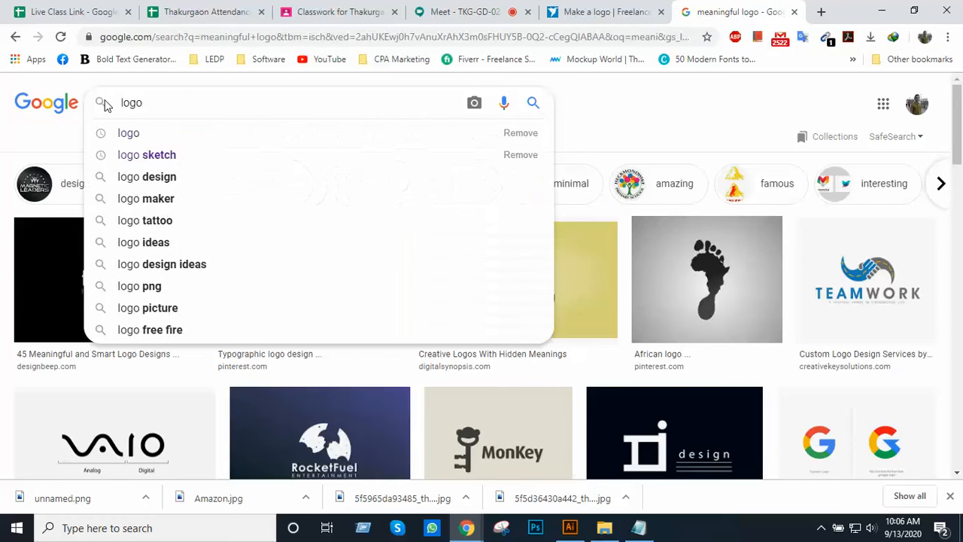
{"action": "type", "text": "Hyundai"}
{"action": "key", "text": "Return"}
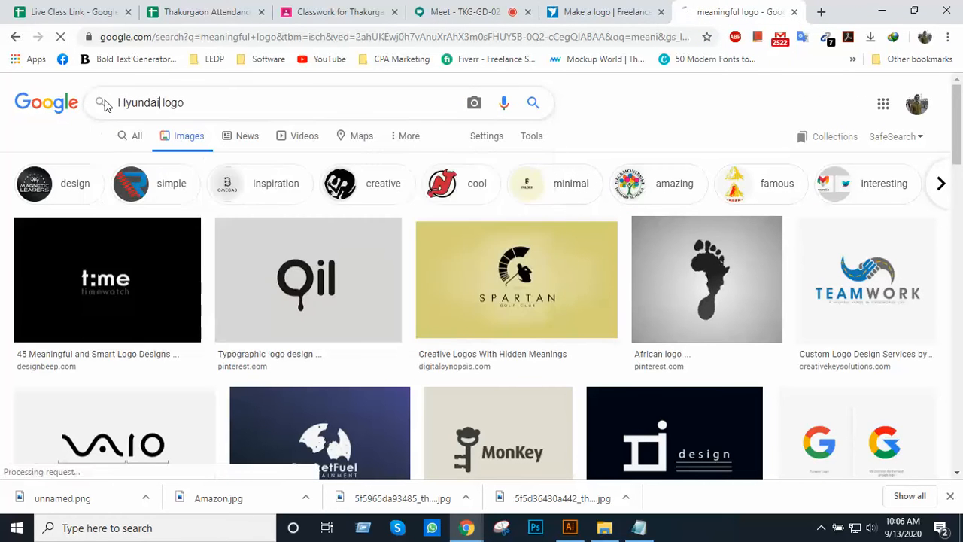
- Open the dark chrome Hyundai logo from the Pinterest result and save it as a JPEG image in the Class 18 folder
{"action": "scroll", "coordinate": [549, 240], "scroll_direction": "down", "scroll_amount": 2}
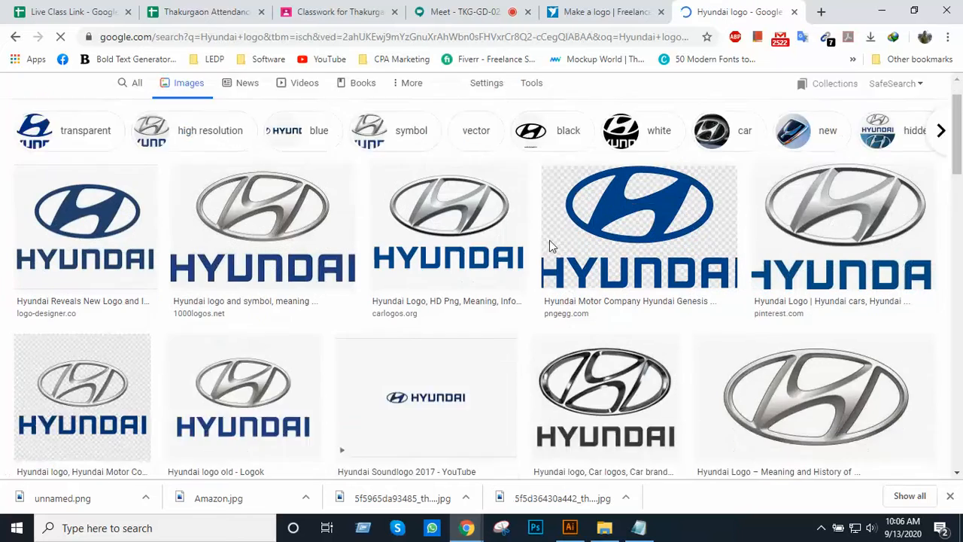
{"action": "scroll", "coordinate": [547, 242], "scroll_direction": "up", "scroll_amount": 1}
{"action": "scroll", "coordinate": [547, 242], "scroll_direction": "down", "scroll_amount": 2}
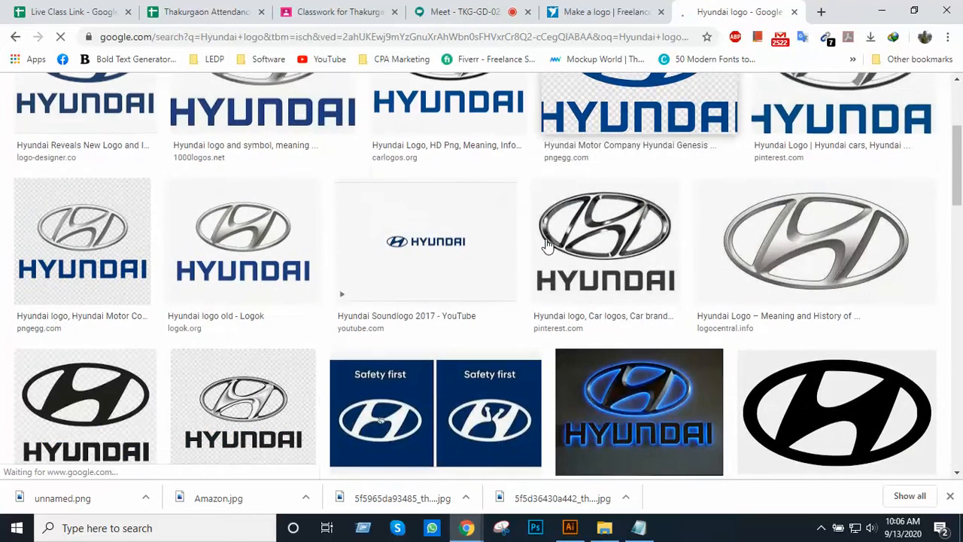
{"action": "scroll", "coordinate": [367, 278], "scroll_direction": "up", "scroll_amount": 2}
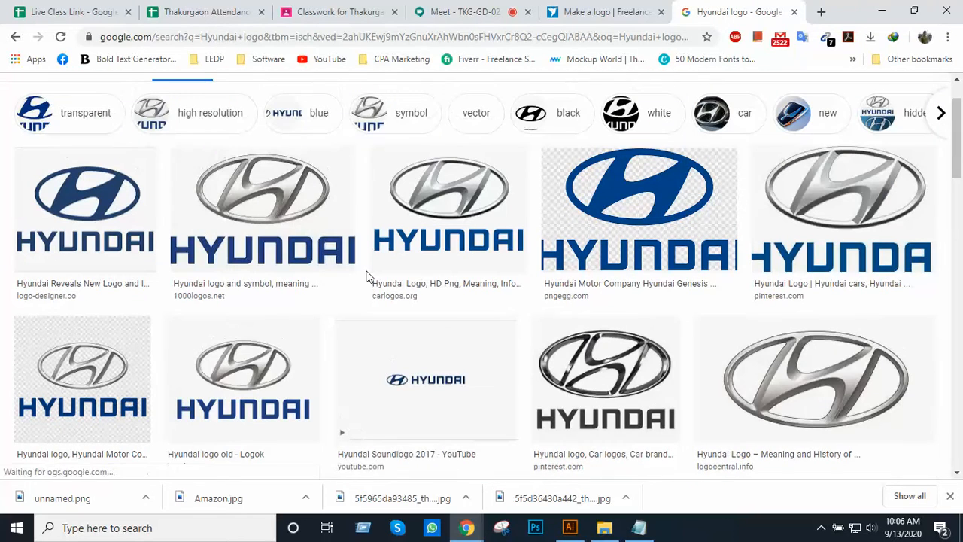
{"action": "left_click", "coordinate": [554, 364]}
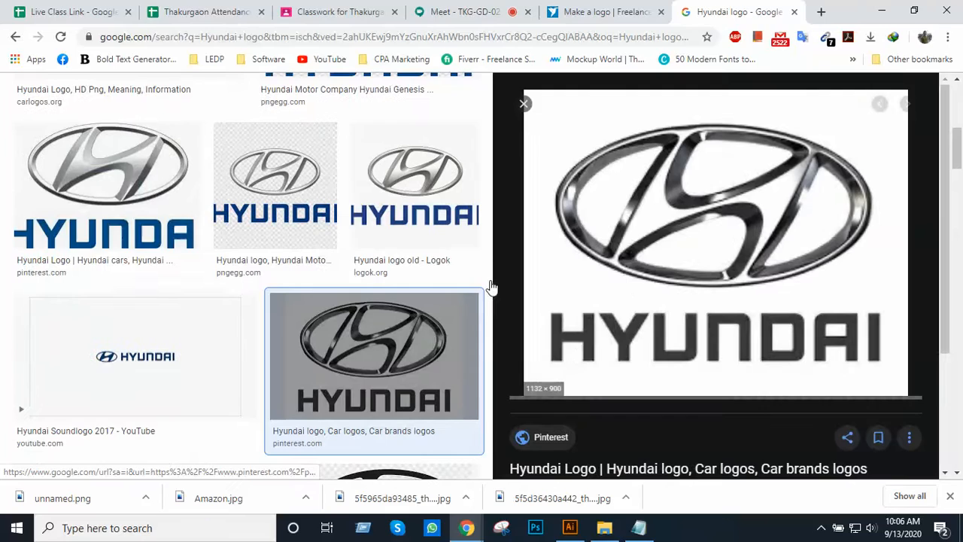
{"action": "right_click", "coordinate": [620, 245]}
{"action": "left_click", "coordinate": [683, 398]}
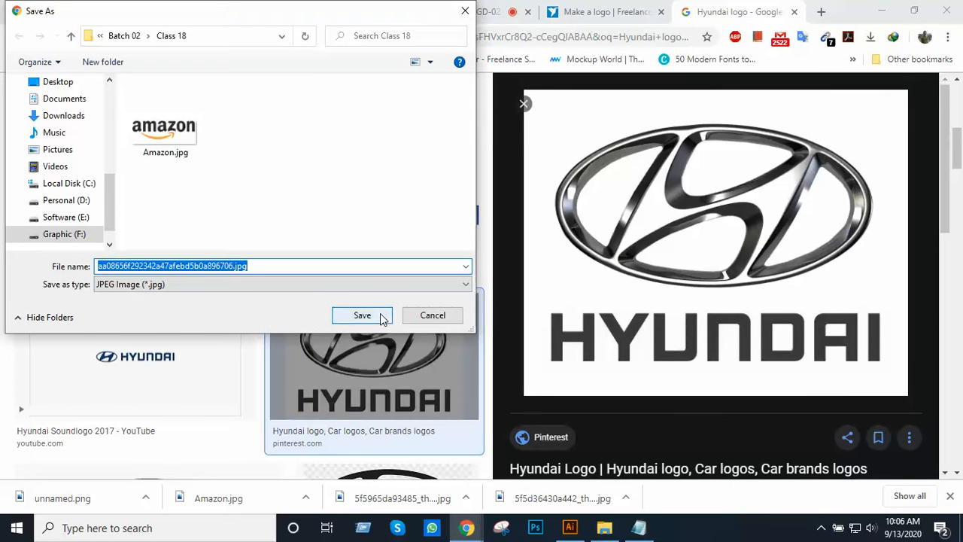
{"action": "left_click", "coordinate": [362, 315]}
{"action": "key", "text": "alt+Tab"}
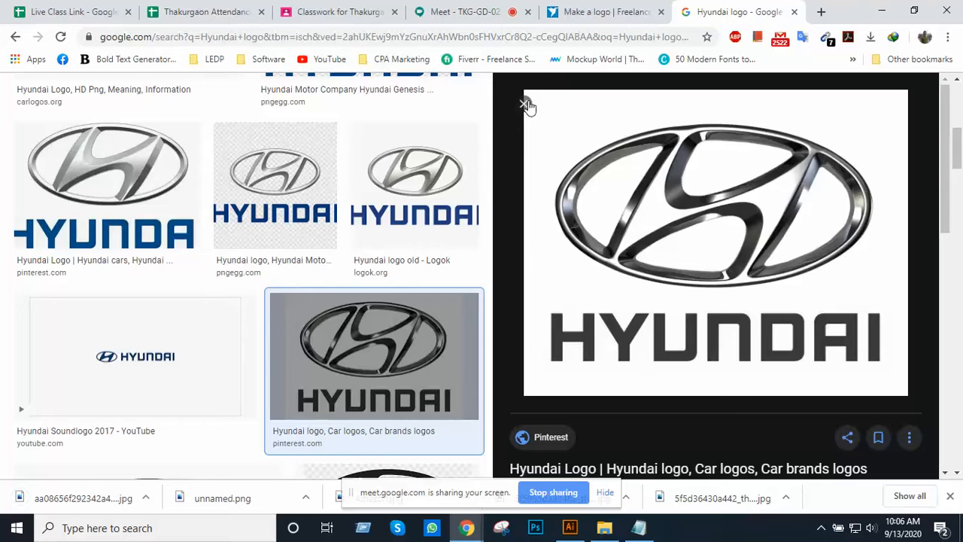
- Close the image preview and change the image search to "Hyundai old logo"
{"action": "left_click", "coordinate": [526, 105]}
{"action": "scroll", "coordinate": [456, 197], "scroll_direction": "up", "scroll_amount": 5}
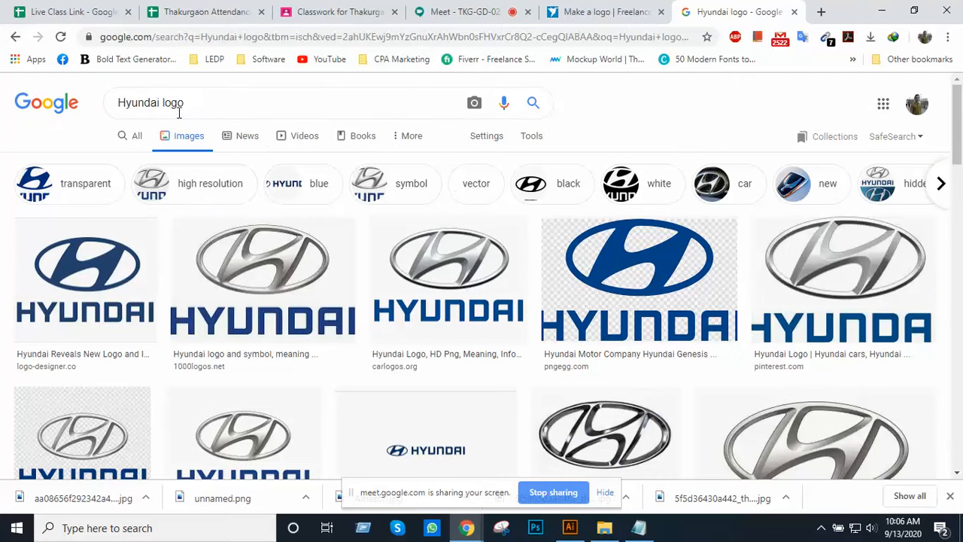
{"action": "left_click", "coordinate": [161, 103]}
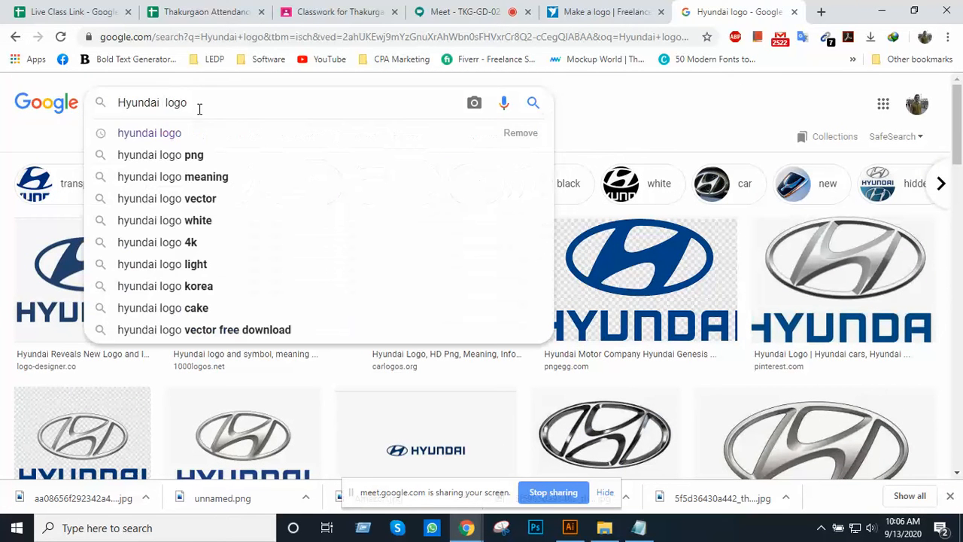
{"action": "type", "text": "old"}
{"action": "key", "text": "Return"}
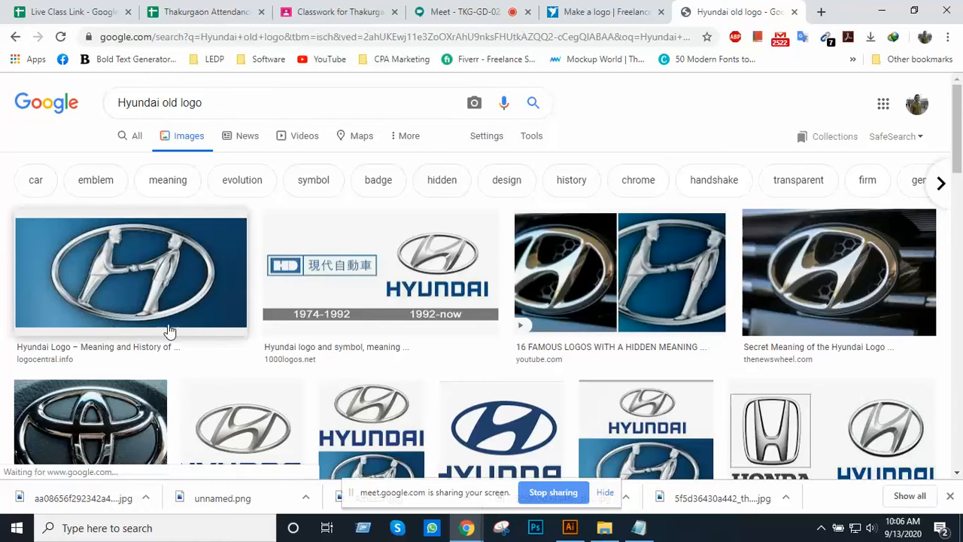
- Open the handshake Hyundai logo from LogoCentral, save it as Hyundai-Symbol-Handshake.jpg in the Class 18 folder, and close the preview
{"action": "left_click", "coordinate": [129, 273]}
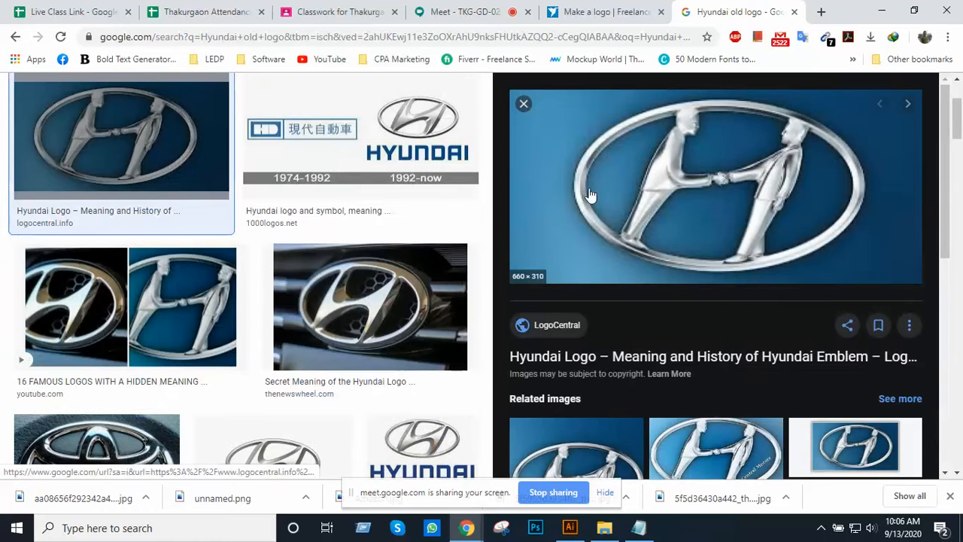
{"action": "right_click", "coordinate": [614, 184]}
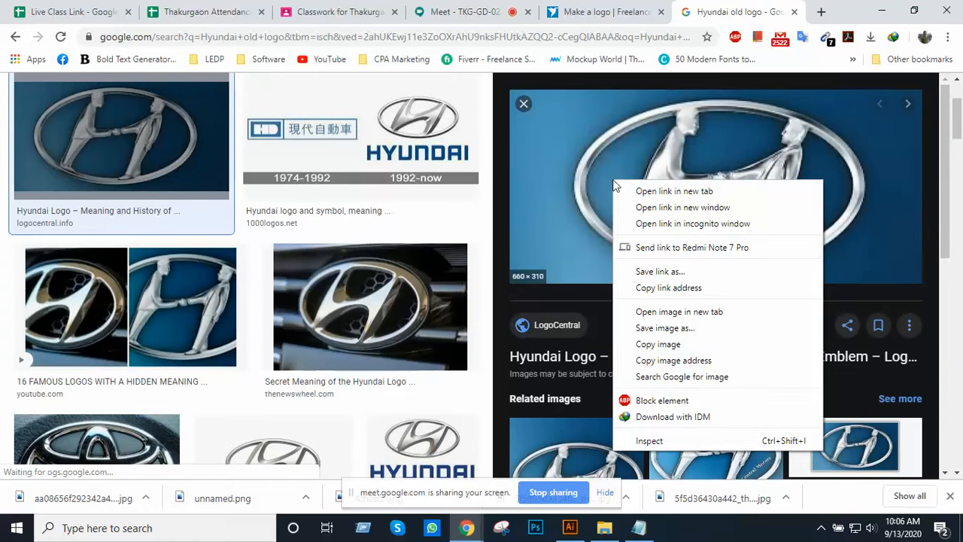
{"action": "left_click", "coordinate": [697, 329]}
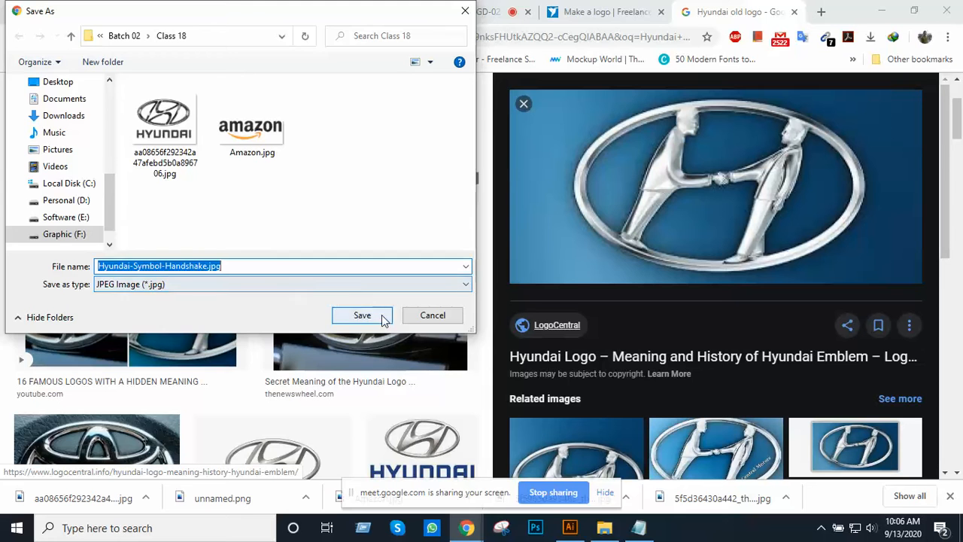
{"action": "left_click", "coordinate": [378, 316]}
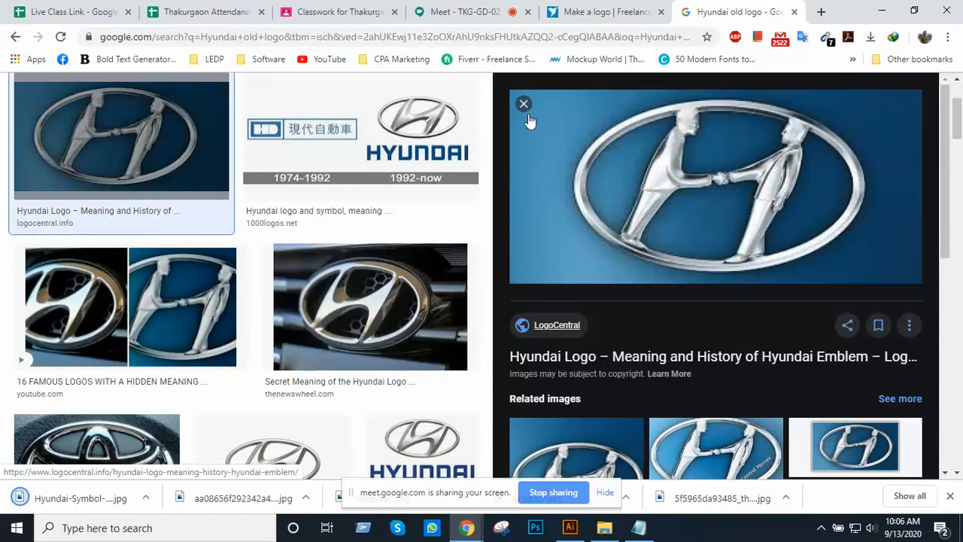
{"action": "left_click", "coordinate": [523, 104]}
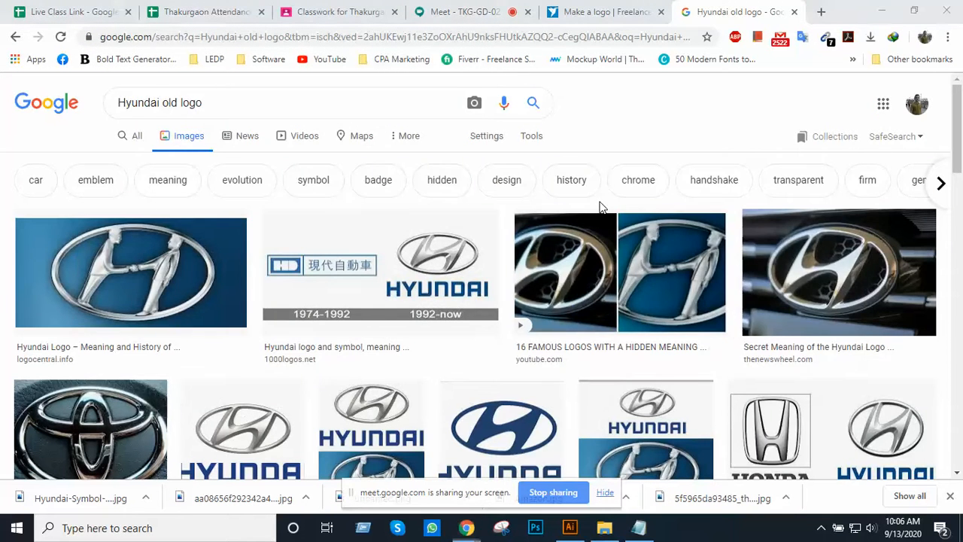
- Switch to the Logo.txt note, copy "Continental", and add "(Tyre Company)" after that brand name
{"action": "key", "text": "alt+Tab"}
{"action": "key", "text": "alt+Tab"}
{"action": "key", "text": "alt+Tab"}
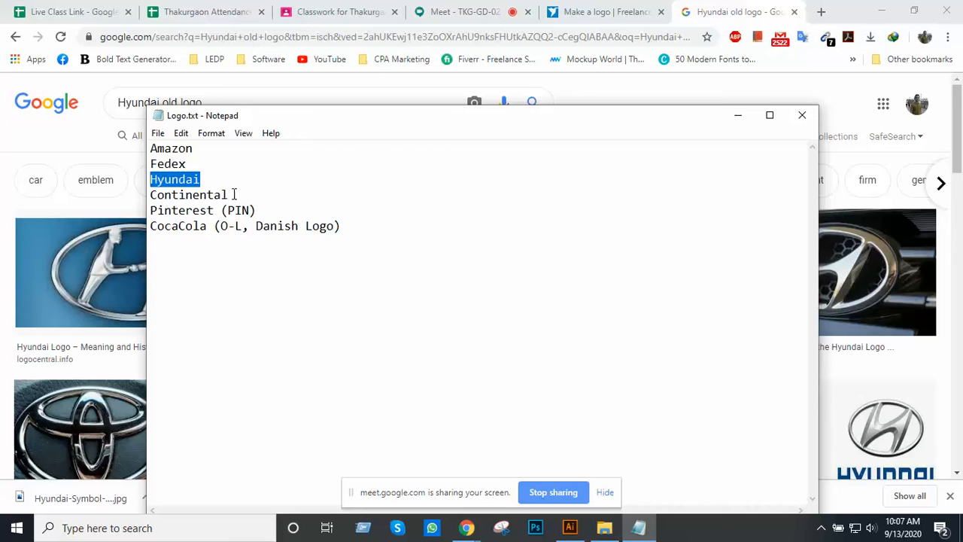
{"action": "left_click_drag", "start_coordinate": [228, 194], "coordinate": [149, 194]}
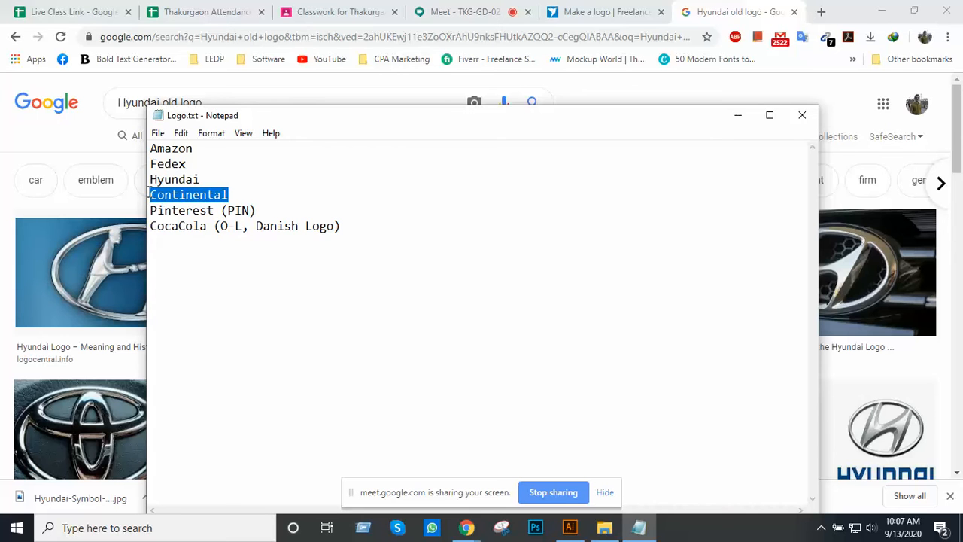
{"action": "key", "text": "alt+Tab"}
{"action": "left_click", "coordinate": [235, 192]}
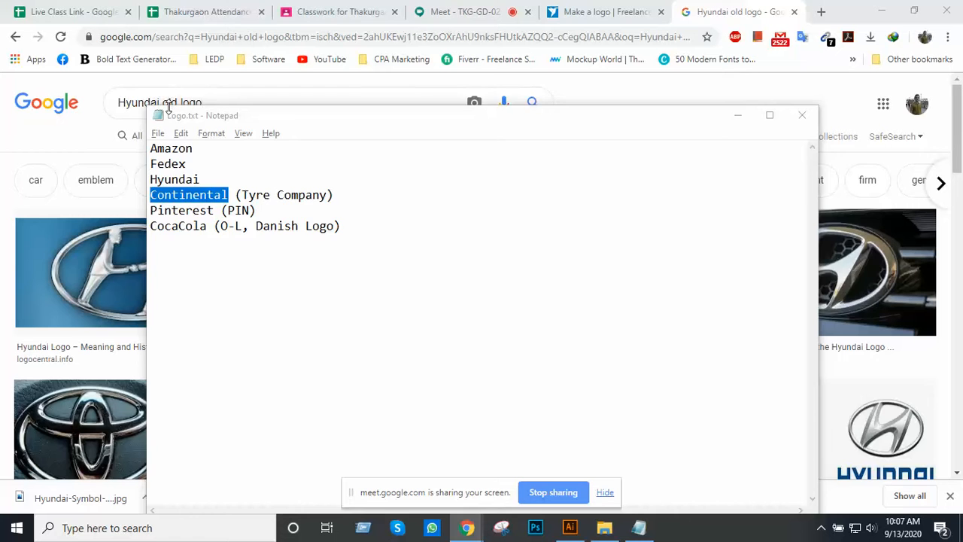
- Return to the browser, replace "Hyundai old" in the image search with "Continental", and search for "Continental logo"
{"action": "key", "text": "alt+Tab"}
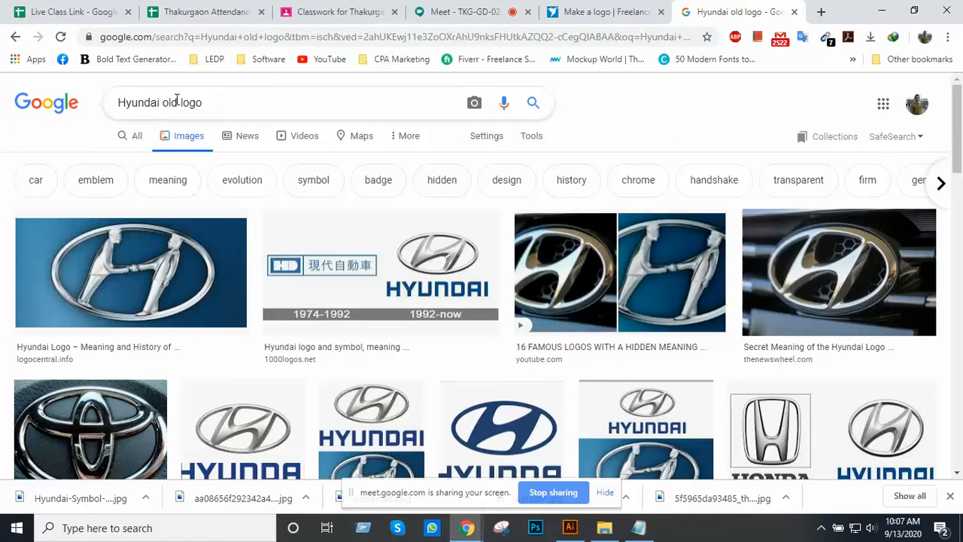
{"action": "left_click_drag", "start_coordinate": [178, 102], "coordinate": [89, 107]}
{"action": "key", "text": "Return"}
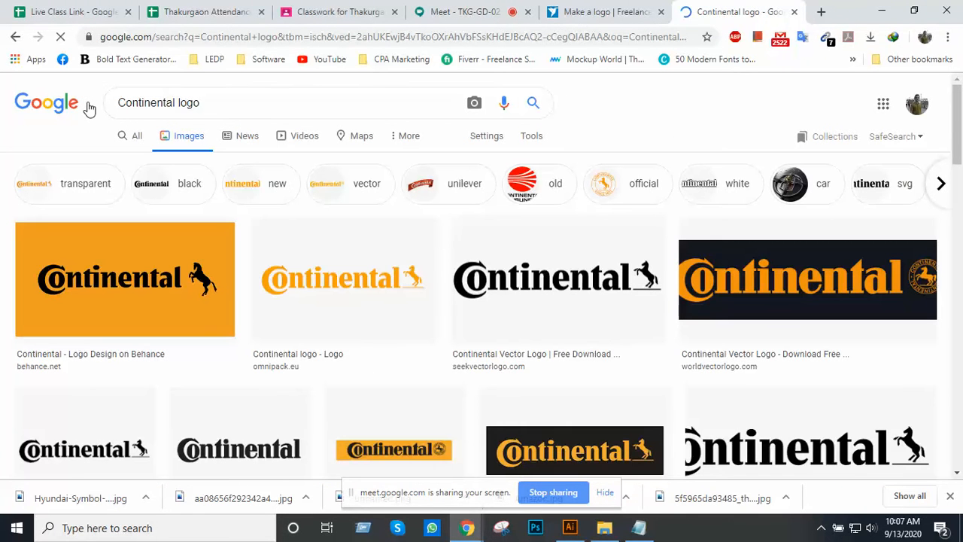
- Open the orange Continental logo from Behance, save it as a JPEG image in the Class 18 folder, and close the preview
{"action": "scroll", "coordinate": [325, 288], "scroll_direction": "down", "scroll_amount": 1}
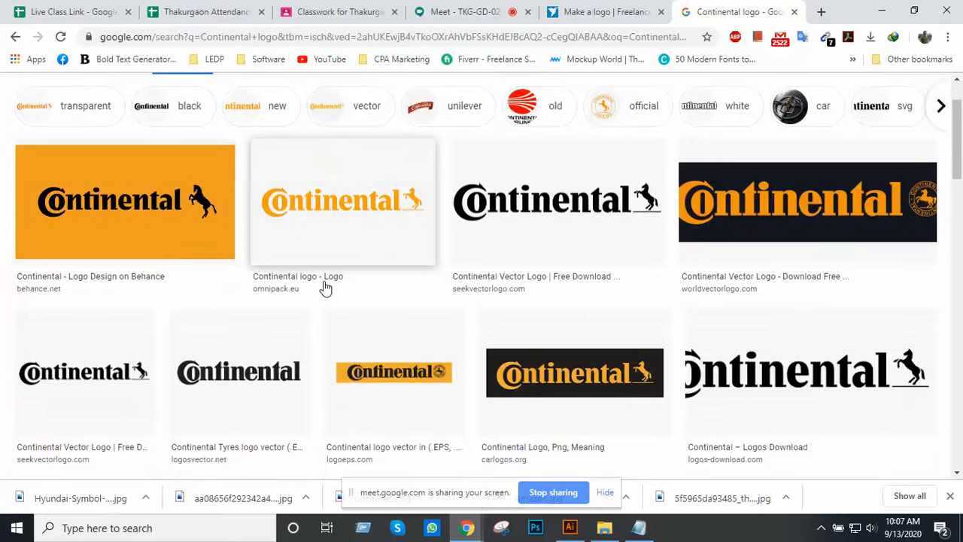
{"action": "scroll", "coordinate": [323, 286], "scroll_direction": "down", "scroll_amount": 1}
{"action": "scroll", "coordinate": [323, 286], "scroll_direction": "up", "scroll_amount": 1}
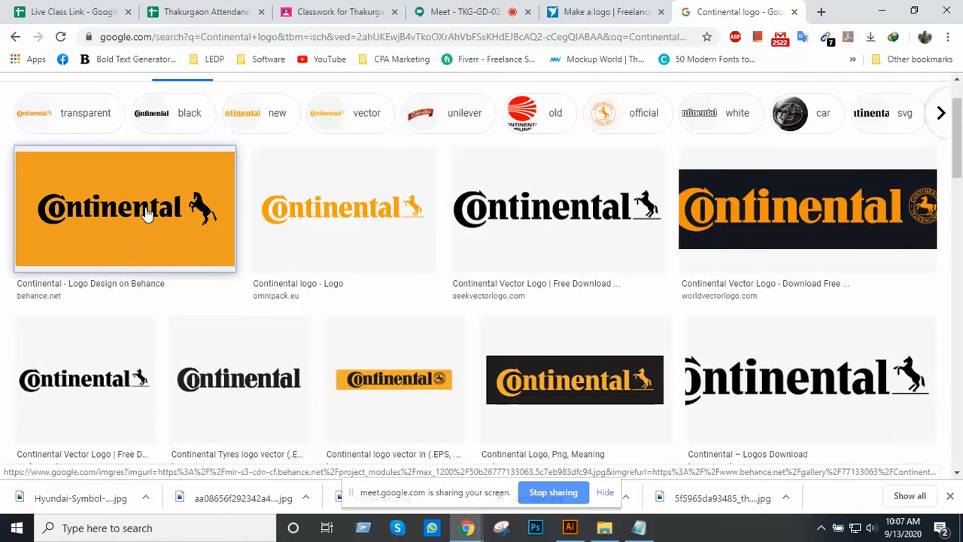
{"action": "left_click", "coordinate": [147, 214]}
{"action": "right_click", "coordinate": [616, 231]}
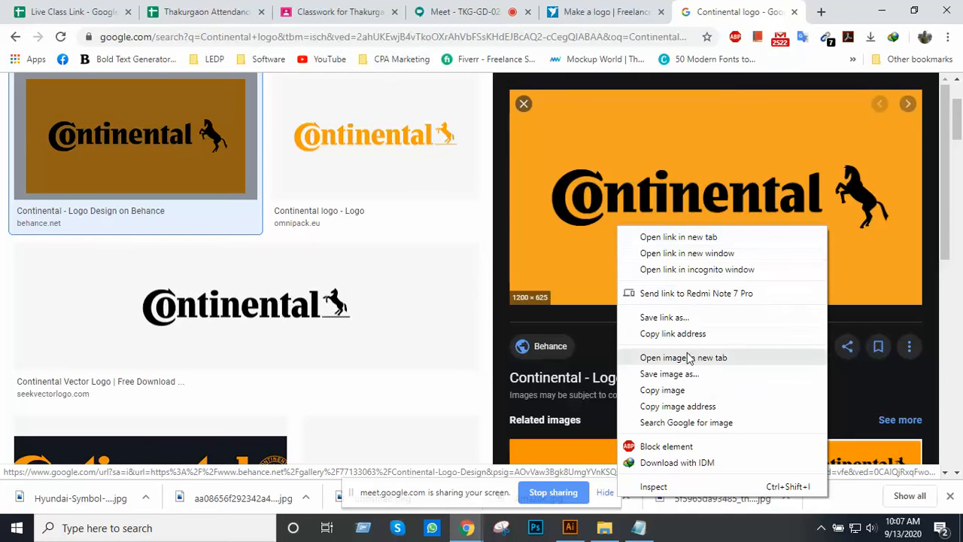
{"action": "left_click", "coordinate": [681, 374]}
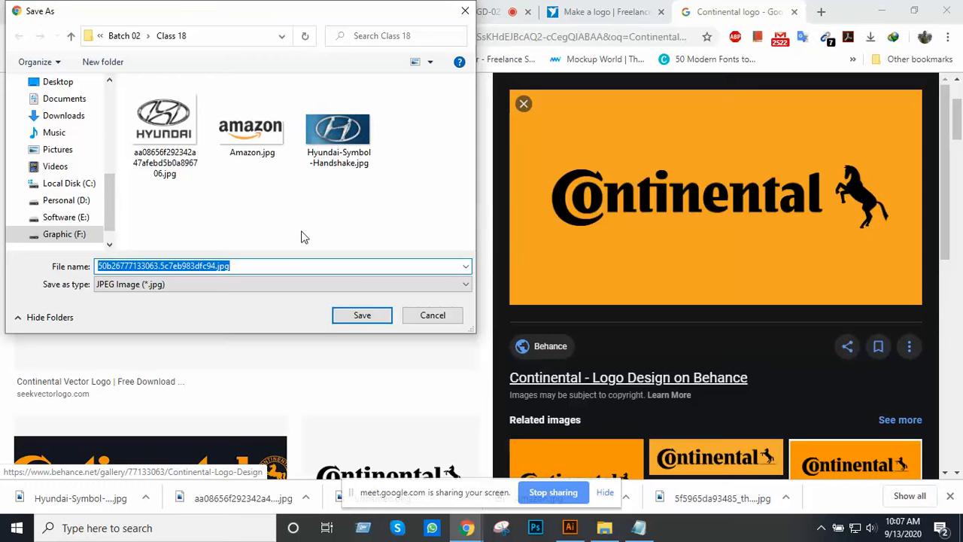
{"action": "left_click", "coordinate": [348, 321]}
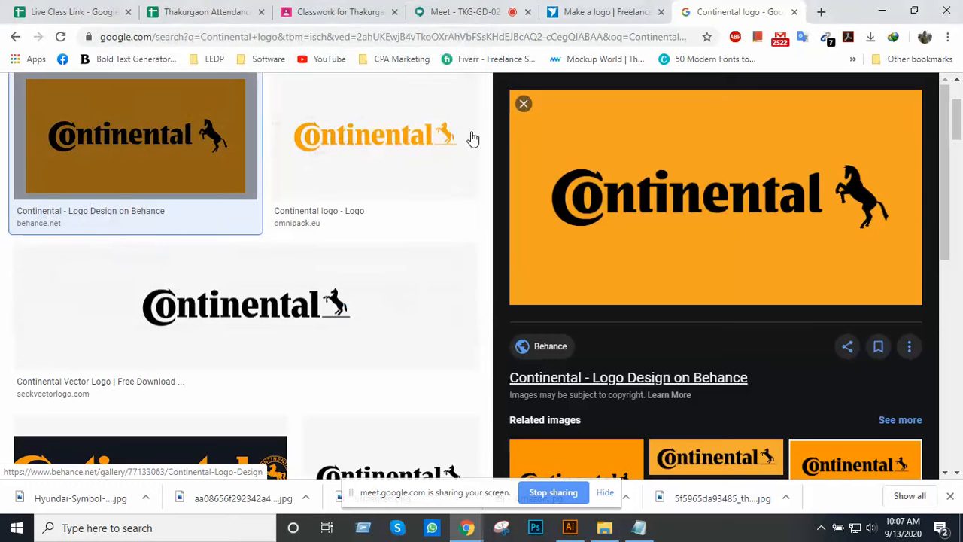
{"action": "left_click", "coordinate": [523, 106]}
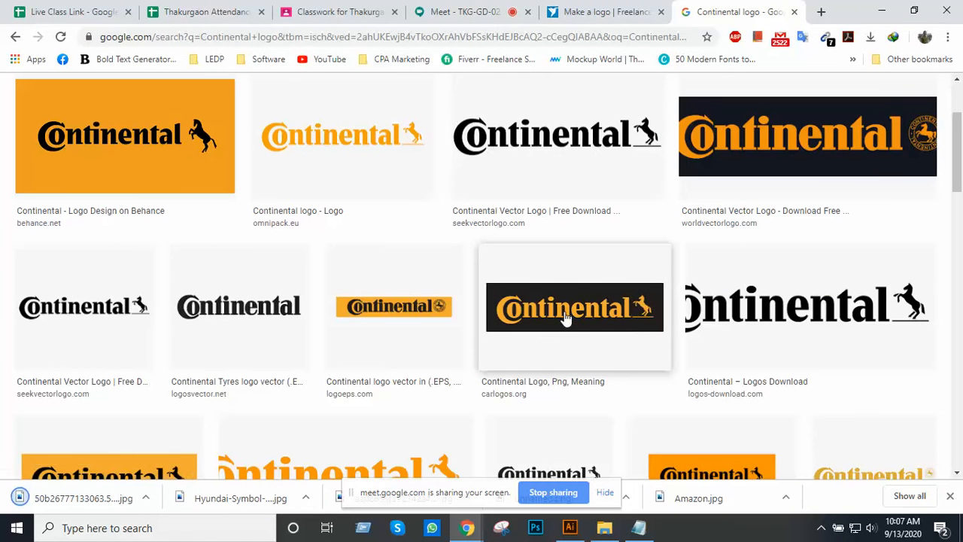
- Switch to the Logo.txt note and copy the brand name "Pinterest"
{"action": "key", "text": "alt+Tab"}
{"action": "key", "text": "alt+Tab"}
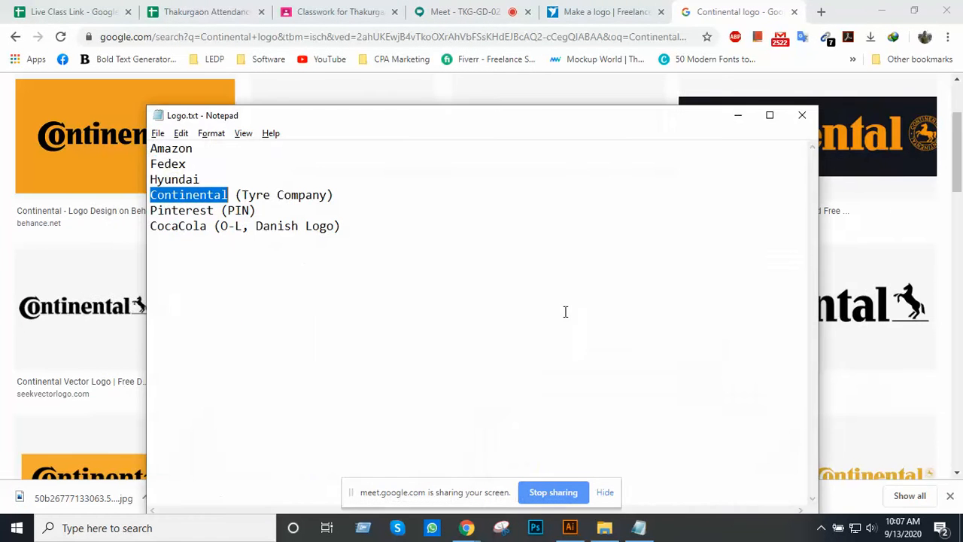
{"action": "left_click_drag", "start_coordinate": [214, 212], "coordinate": [149, 210]}
{"action": "key", "text": "ctrl+c"}
- Return to the browser, replace "Continental" in the image search with "Pinterest", and search for "Pinterest logo"
{"action": "key", "text": "alt+Tab"}
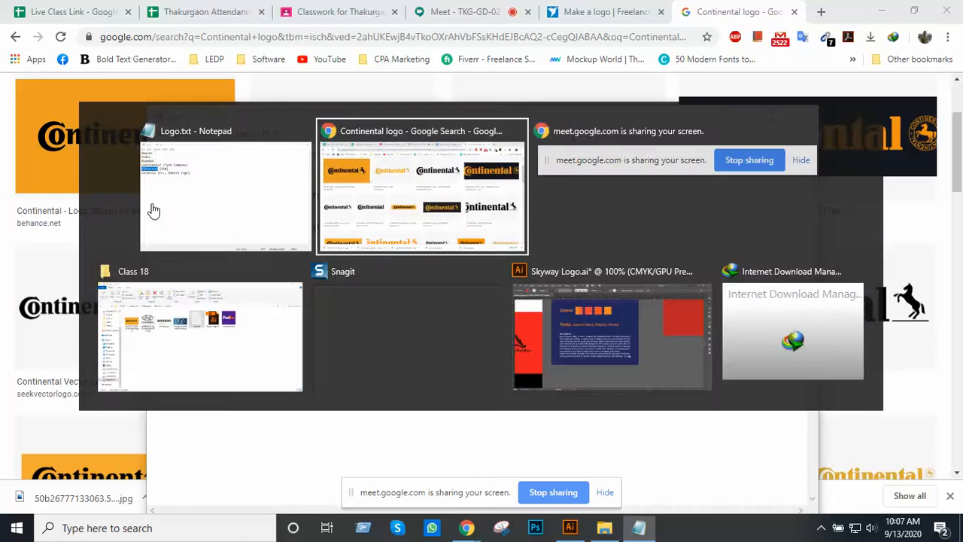
{"action": "scroll", "coordinate": [489, 244], "scroll_direction": "up", "scroll_amount": 2}
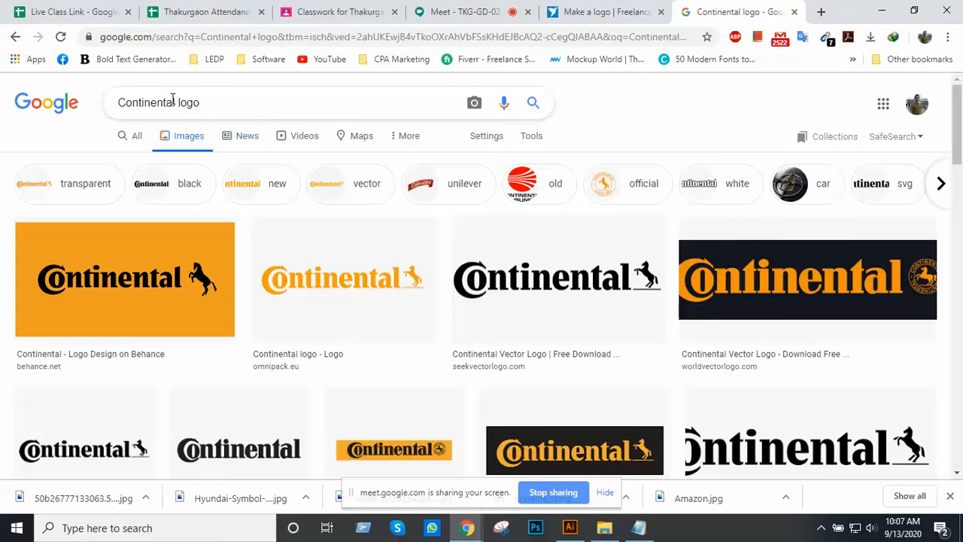
{"action": "left_click_drag", "start_coordinate": [177, 102], "coordinate": [117, 102]}
{"action": "key", "text": "ctrl+v"}
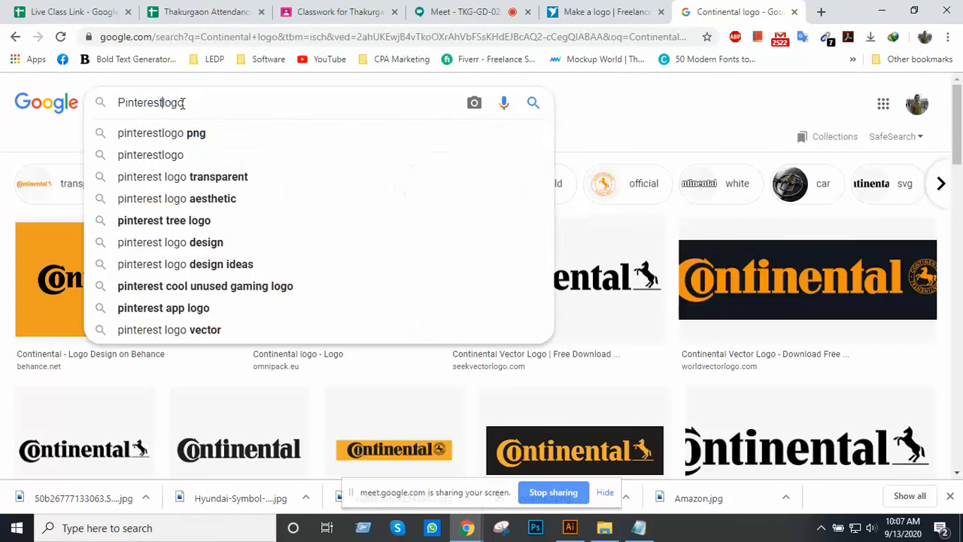
{"action": "key", "text": "Return"}
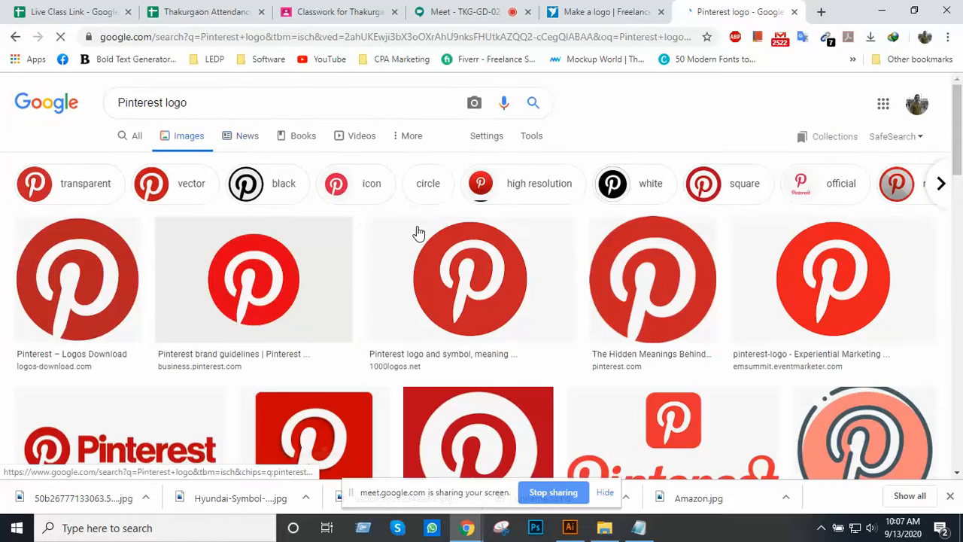
- Compare Pinterest logo versions by previewing the seeklogo, uokpl.rs and Logo.wine images and browsing their related images
{"action": "scroll", "coordinate": [457, 246], "scroll_direction": "down", "scroll_amount": 2}
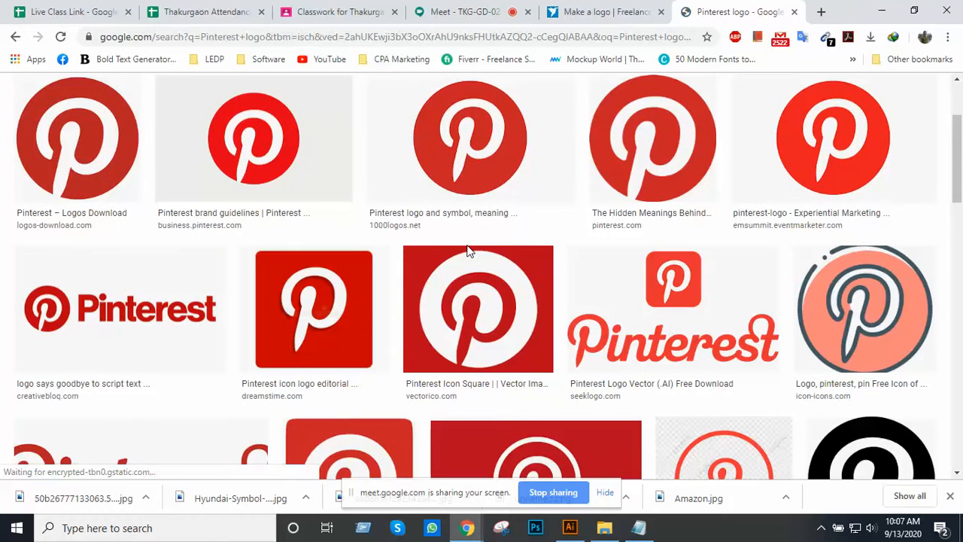
{"action": "scroll", "coordinate": [469, 251], "scroll_direction": "down", "scroll_amount": 1}
{"action": "left_click", "coordinate": [670, 284]}
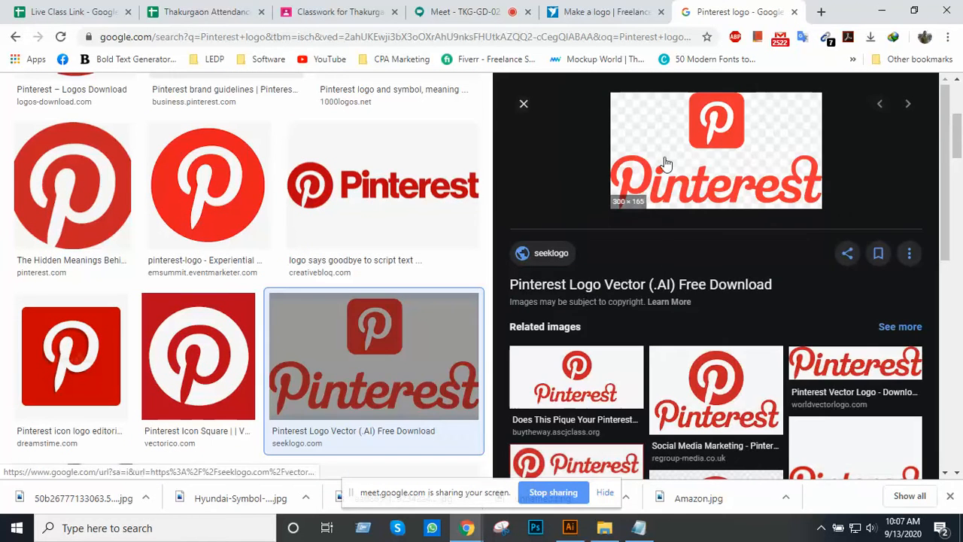
{"action": "scroll", "coordinate": [741, 372], "scroll_direction": "down", "scroll_amount": 2}
{"action": "left_click", "coordinate": [733, 376]}
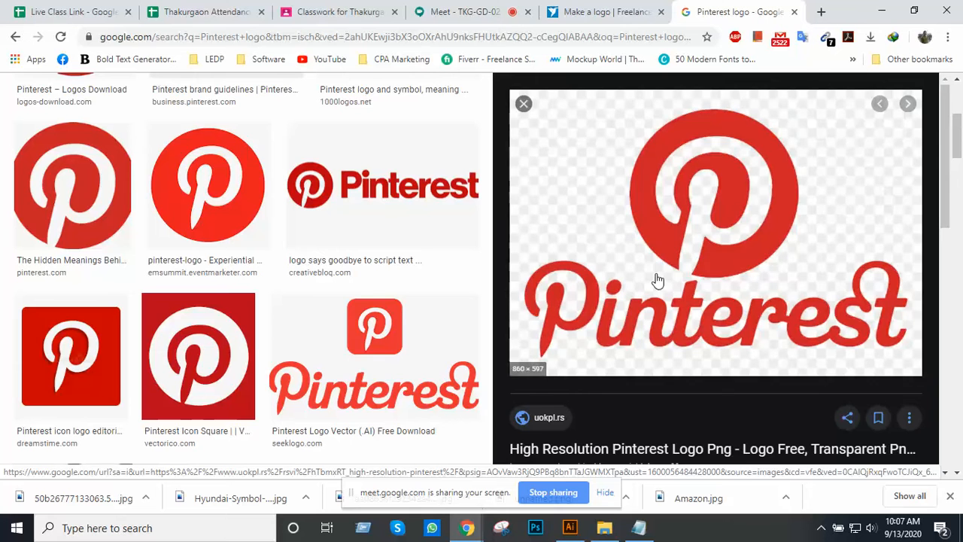
{"action": "scroll", "coordinate": [656, 279], "scroll_direction": "down", "scroll_amount": 5}
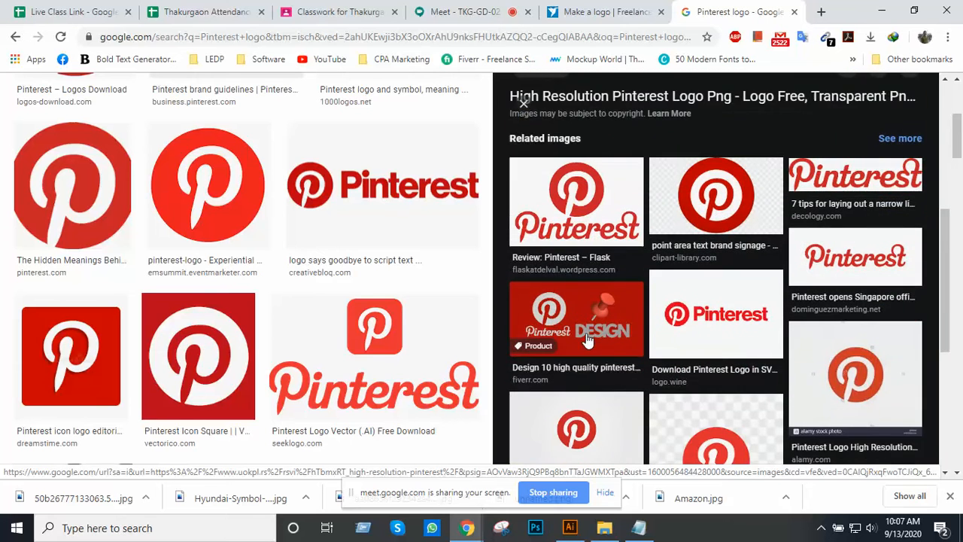
{"action": "scroll", "coordinate": [715, 331], "scroll_direction": "down", "scroll_amount": 2}
{"action": "scroll", "coordinate": [715, 327], "scroll_direction": "up", "scroll_amount": 2}
{"action": "left_click", "coordinate": [715, 307]}
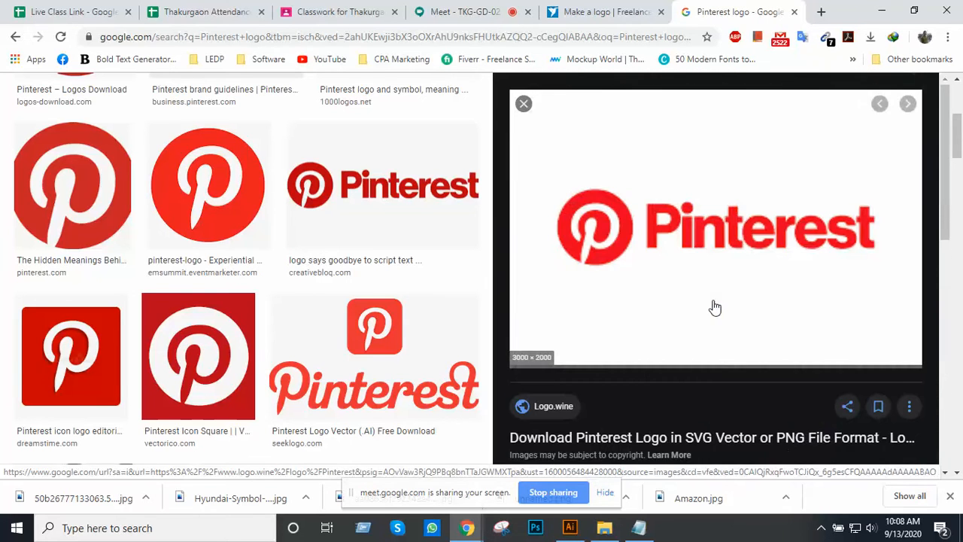
{"action": "right_click", "coordinate": [692, 230]}
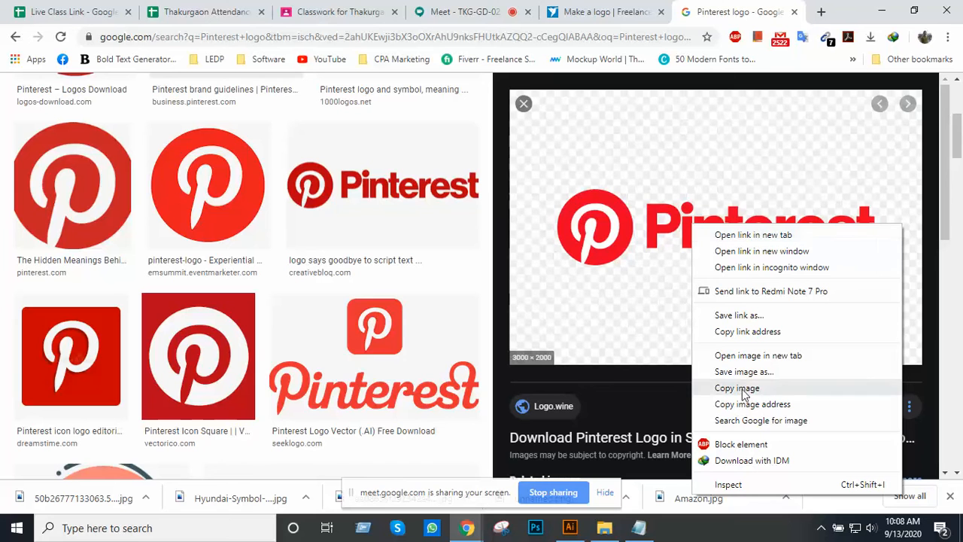
- Compare more Pinterest logo versions by previewing the seeklogo and Brands of the World images and their related images
{"action": "left_click", "coordinate": [374, 354]}
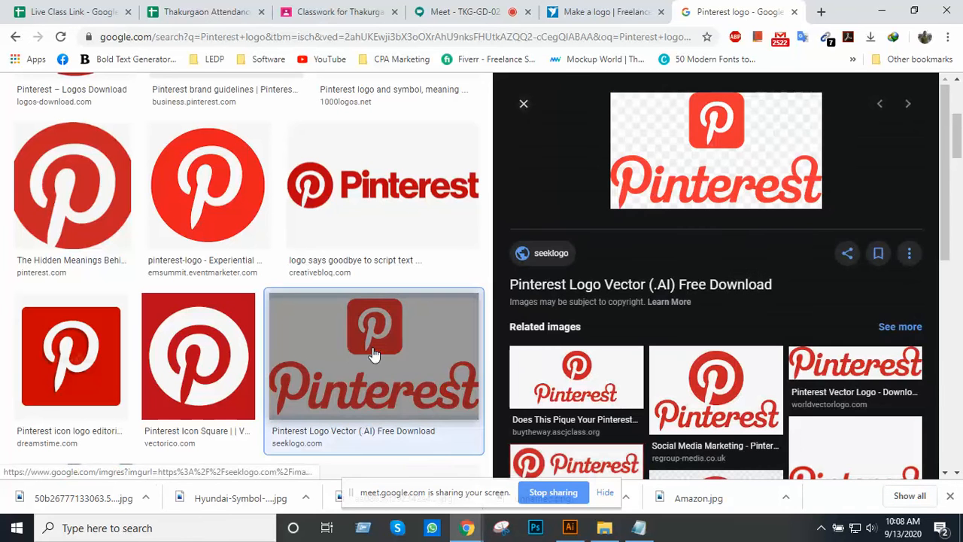
{"action": "scroll", "coordinate": [582, 313], "scroll_direction": "down", "scroll_amount": 2}
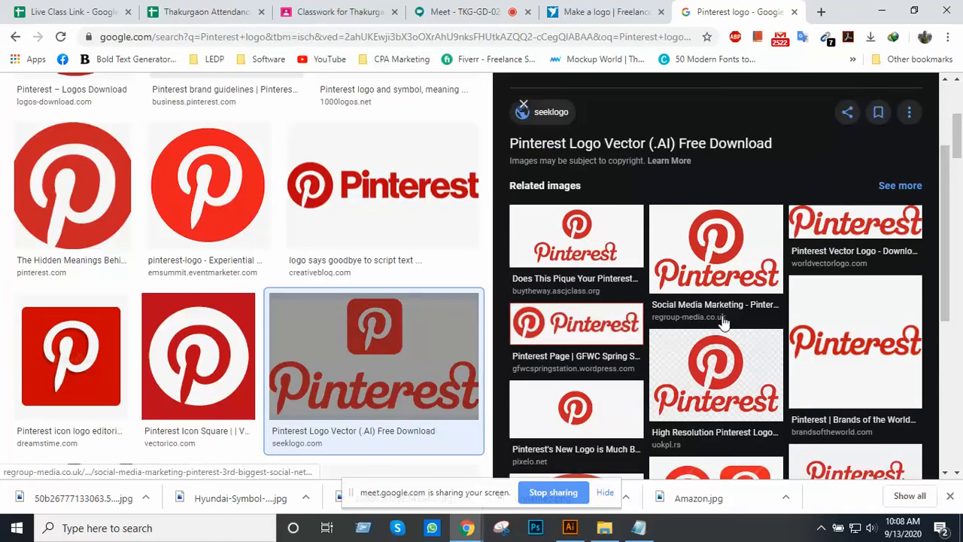
{"action": "left_click", "coordinate": [829, 367]}
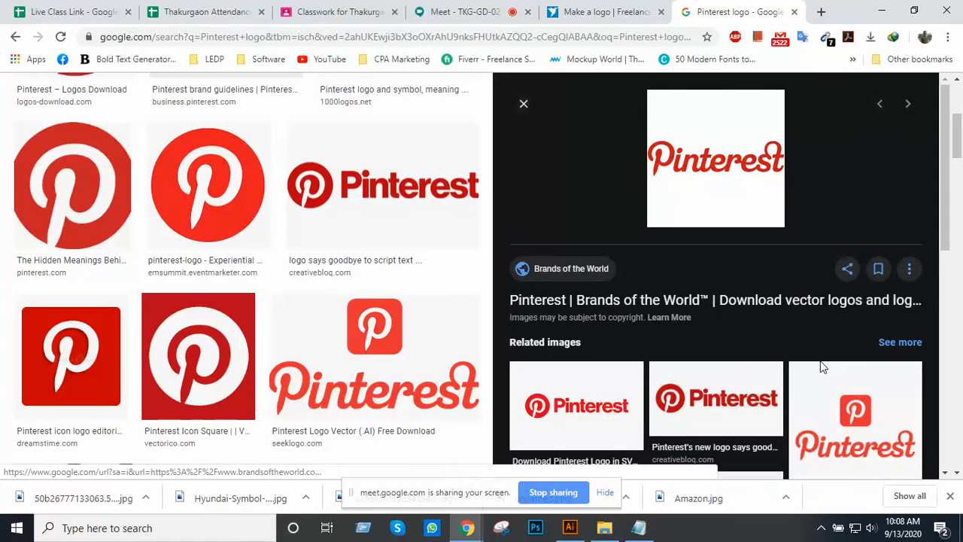
{"action": "scroll", "coordinate": [821, 367], "scroll_direction": "down", "scroll_amount": 1}
{"action": "scroll", "coordinate": [821, 366], "scroll_direction": "up", "scroll_amount": 1}
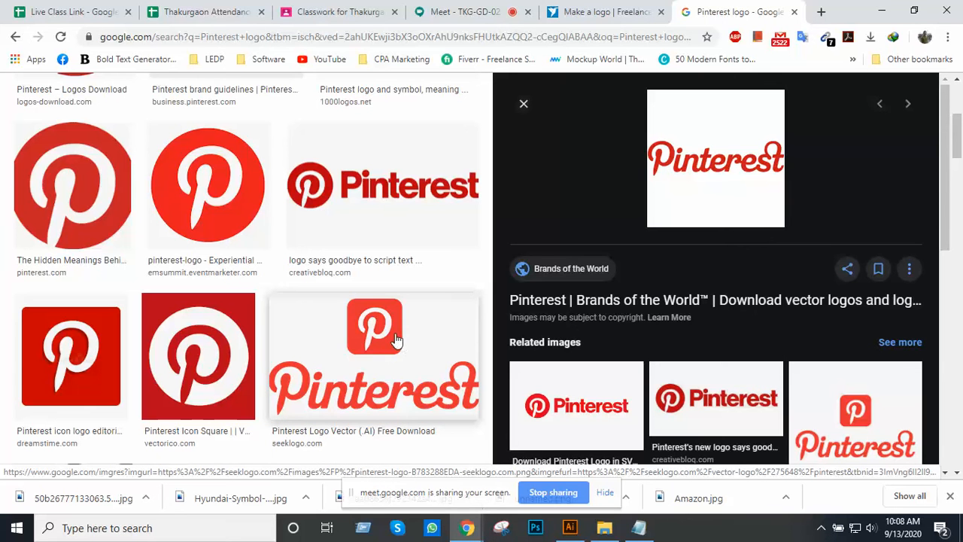
{"action": "scroll", "coordinate": [513, 362], "scroll_direction": "down", "scroll_amount": 1}
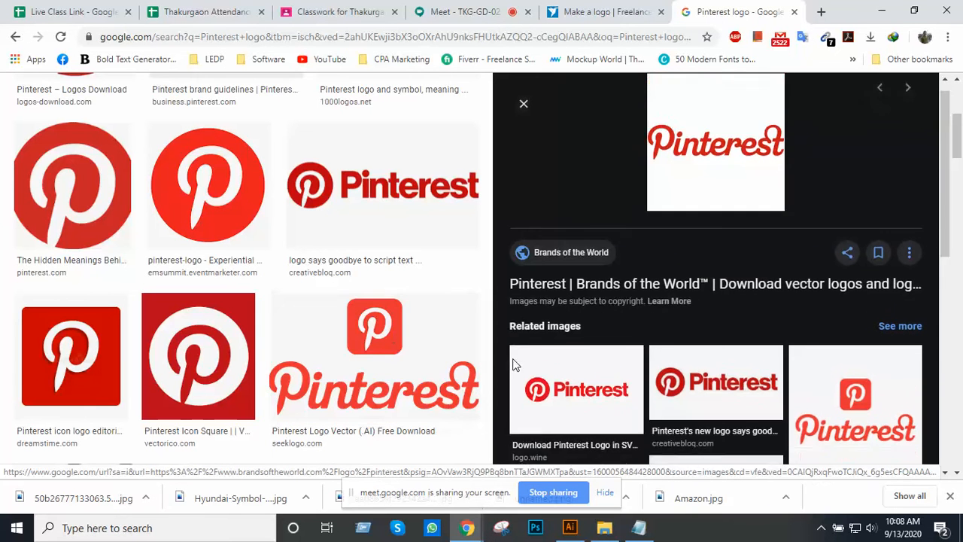
{"action": "scroll", "coordinate": [513, 365], "scroll_direction": "up", "scroll_amount": 1}
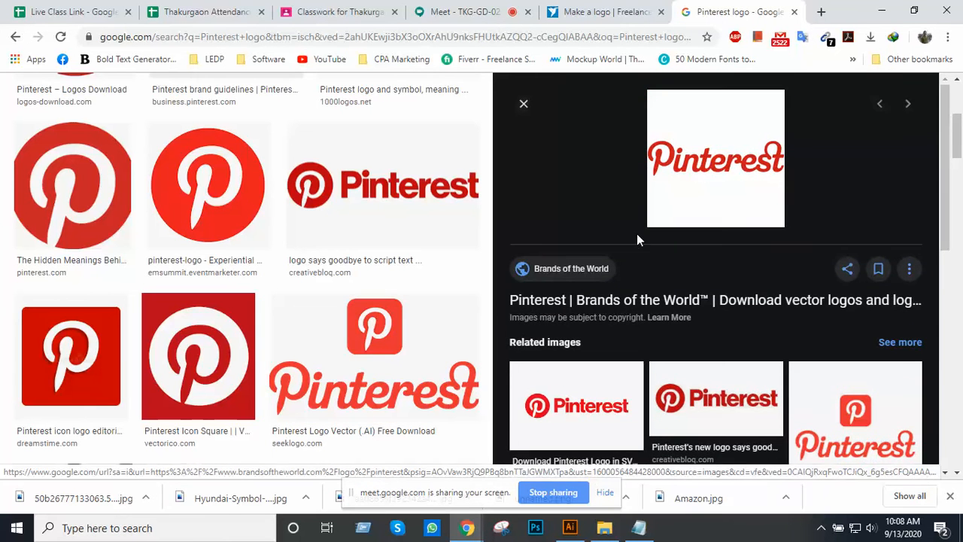
{"action": "scroll", "coordinate": [458, 344], "scroll_direction": "down", "scroll_amount": 1}
- Open the Logo.wine Pinterest logo from the related images and save it as Pinterest-Logo.wine.png in the Class 18 folder
{"action": "left_click", "coordinate": [574, 434]}
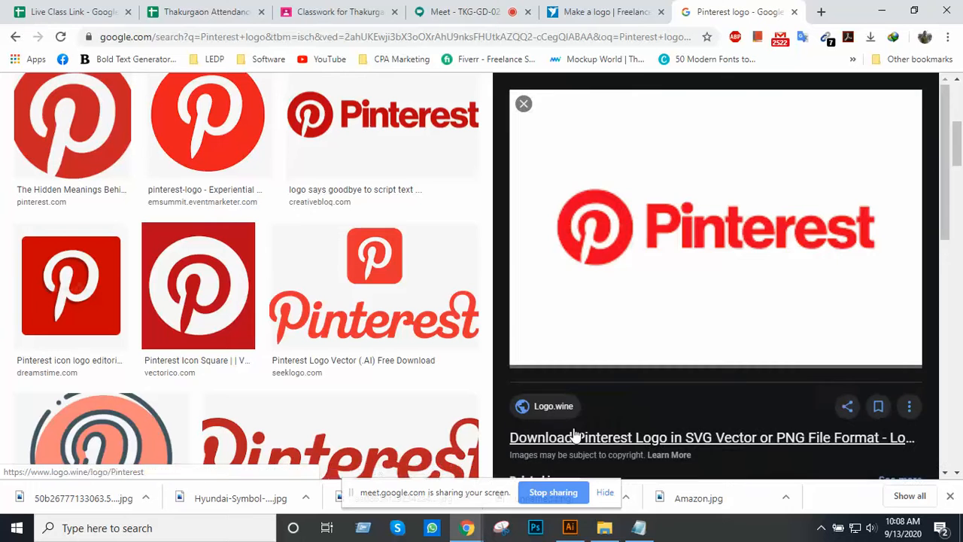
{"action": "scroll", "coordinate": [632, 271], "scroll_direction": "down", "scroll_amount": 2}
{"action": "scroll", "coordinate": [614, 289], "scroll_direction": "down", "scroll_amount": 3}
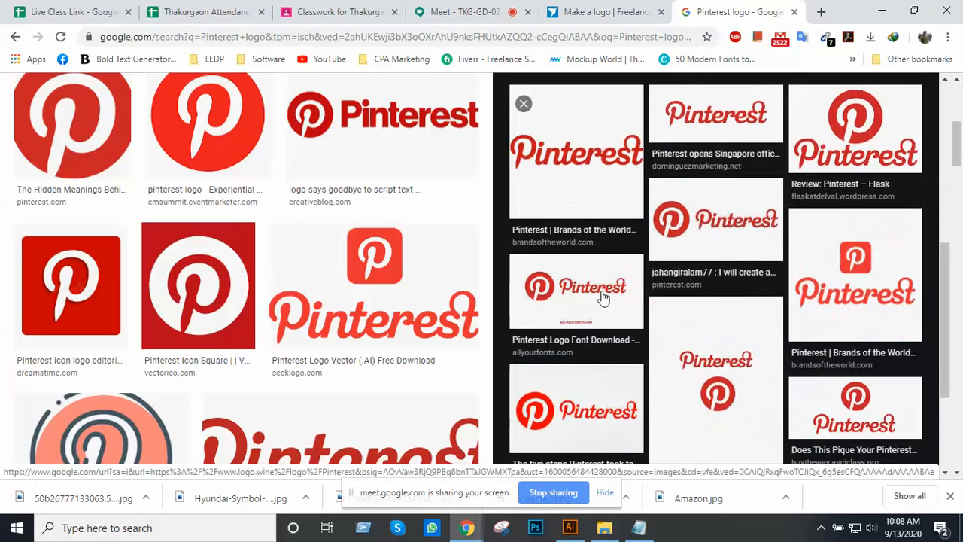
{"action": "scroll", "coordinate": [619, 264], "scroll_direction": "up", "scroll_amount": 5}
{"action": "right_click", "coordinate": [667, 230]}
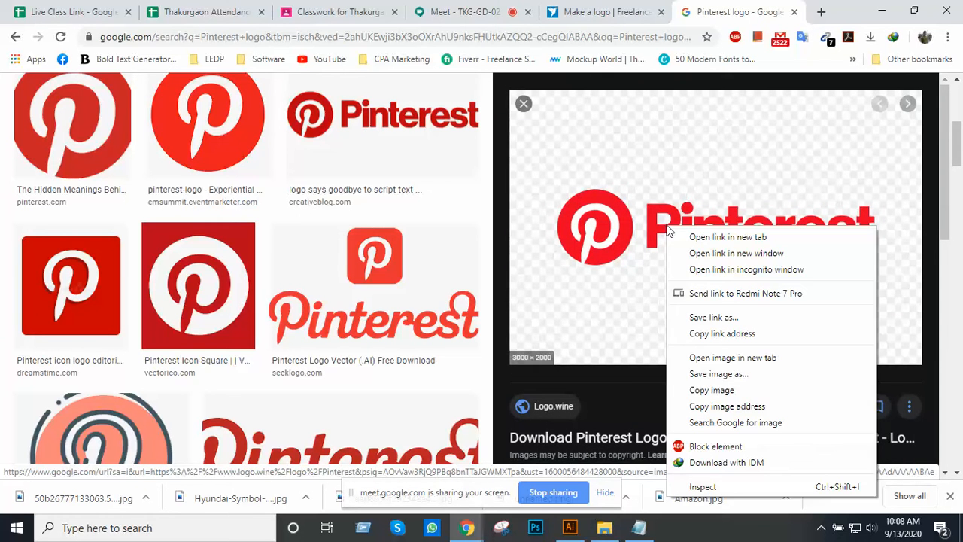
{"action": "left_click", "coordinate": [718, 374]}
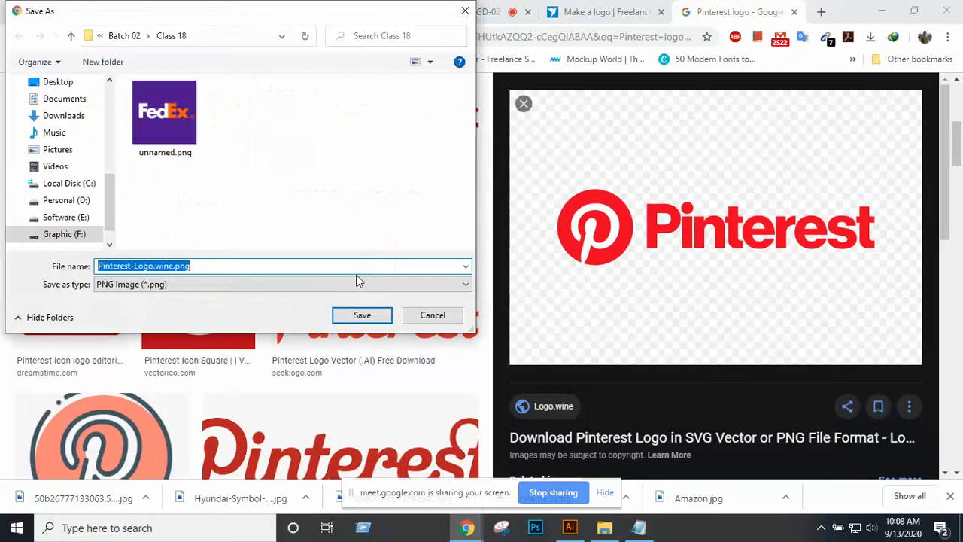
{"action": "left_click", "coordinate": [361, 316]}
- Copy "CocaCola" from the Logo.txt note, replace "Pinterest" with it in the browser's image search, and search for "CocaCola logo"
{"action": "key", "text": "alt+Tab"}
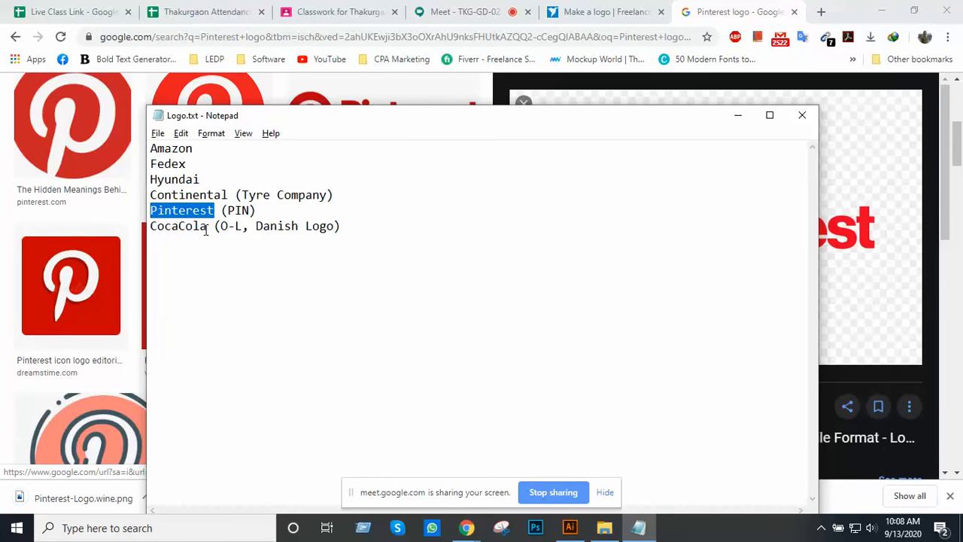
{"action": "left_click_drag", "start_coordinate": [172, 227], "coordinate": [149, 229]}
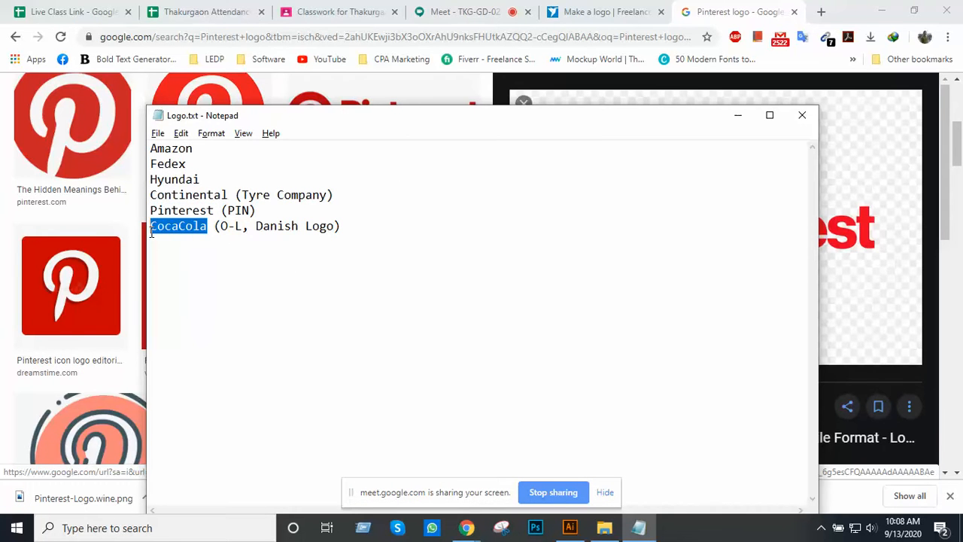
{"action": "key", "text": "alt+Tab"}
{"action": "left_click", "coordinate": [523, 102]}
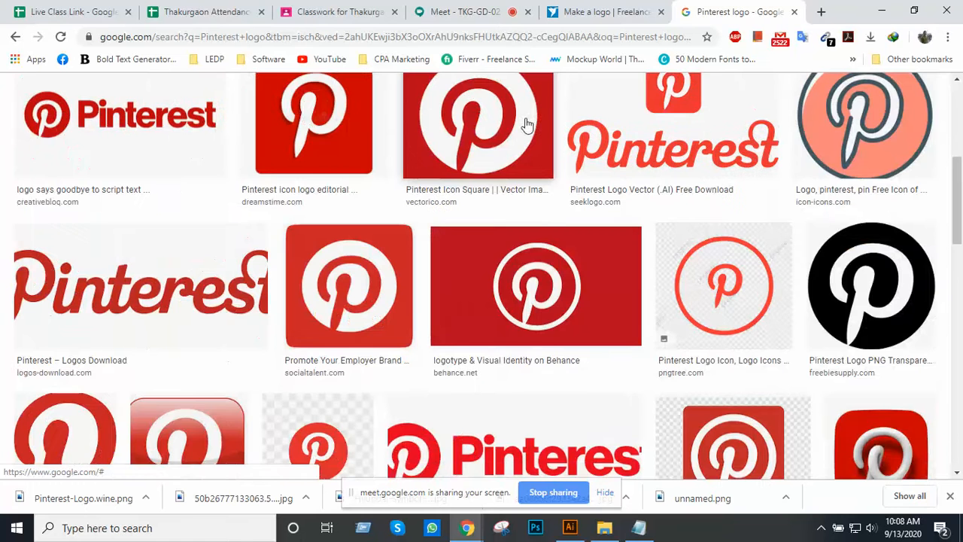
{"action": "scroll", "coordinate": [526, 125], "scroll_direction": "up", "scroll_amount": 4}
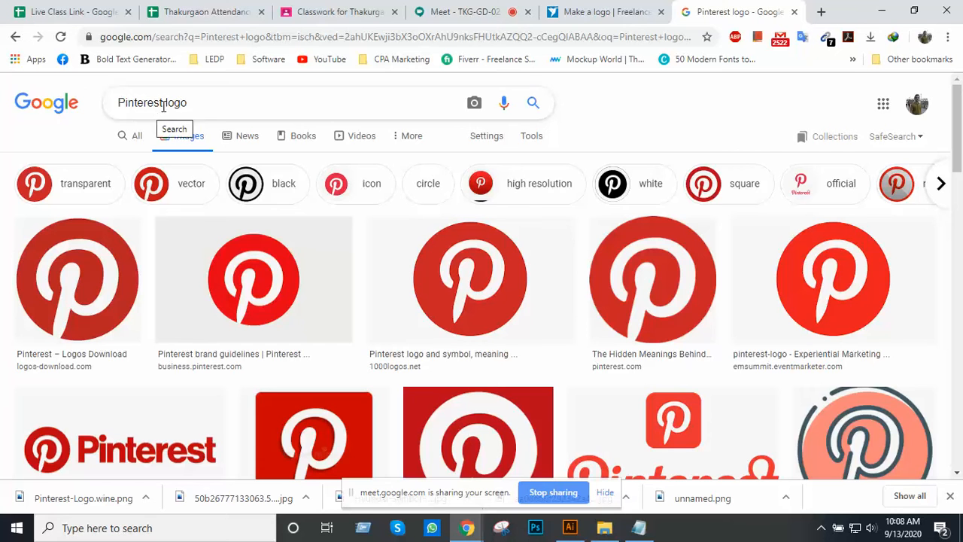
{"action": "left_click_drag", "start_coordinate": [164, 106], "coordinate": [132, 106]}
{"action": "type", "text": "CocaCola"}
{"action": "key", "text": "Return"}
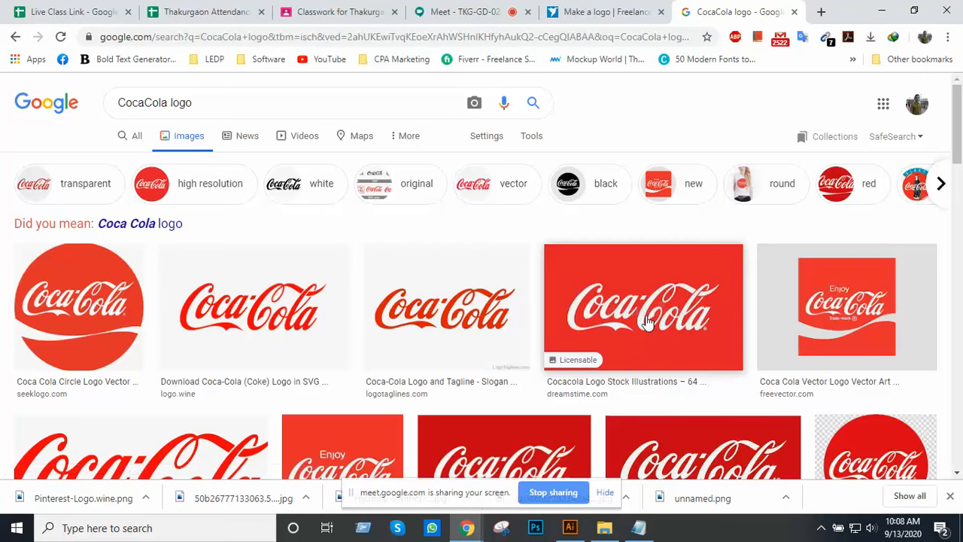
- Preview the red Dreamstime Coca-Cola logo and the related "Enjoy Coca-Cola" image from All-free-download, and close the preview
{"action": "left_click", "coordinate": [677, 311]}
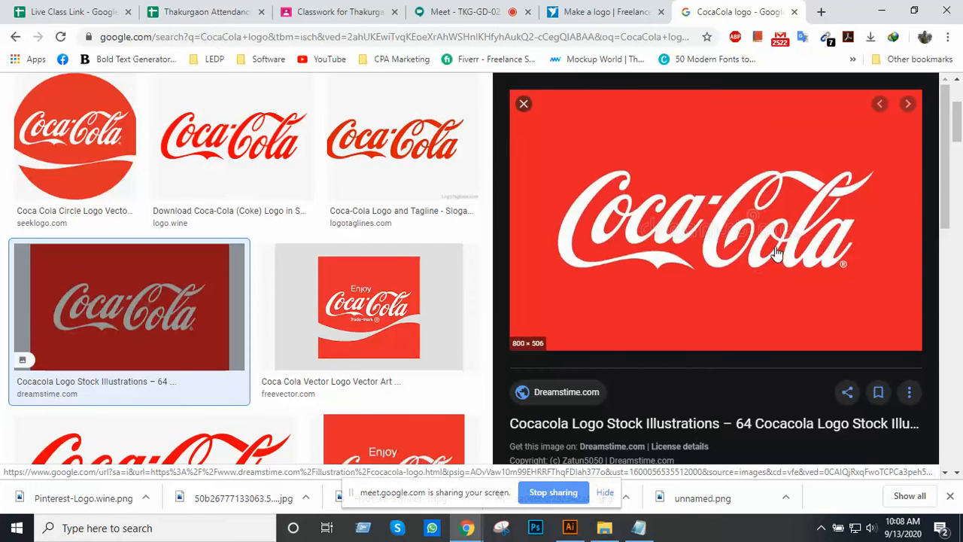
{"action": "scroll", "coordinate": [774, 254], "scroll_direction": "down", "scroll_amount": 5}
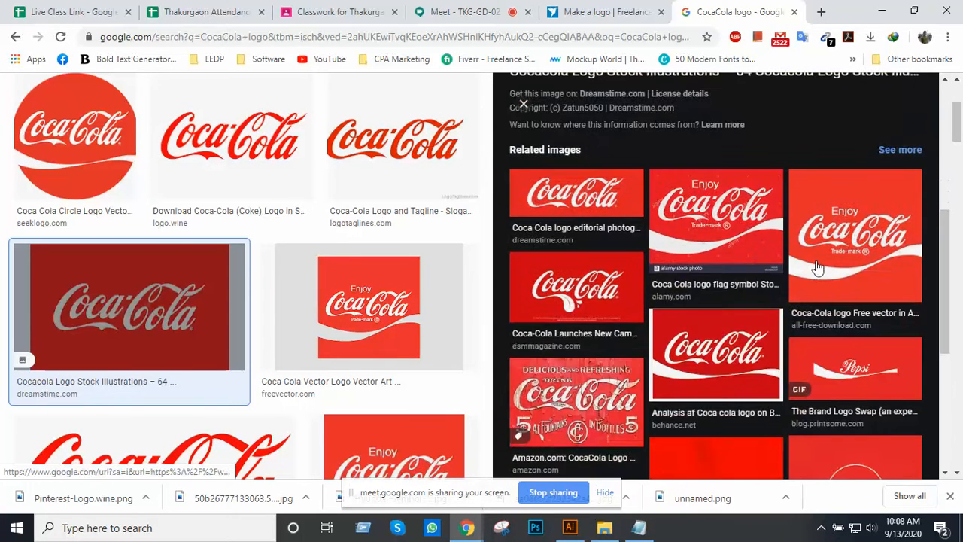
{"action": "left_click", "coordinate": [850, 262]}
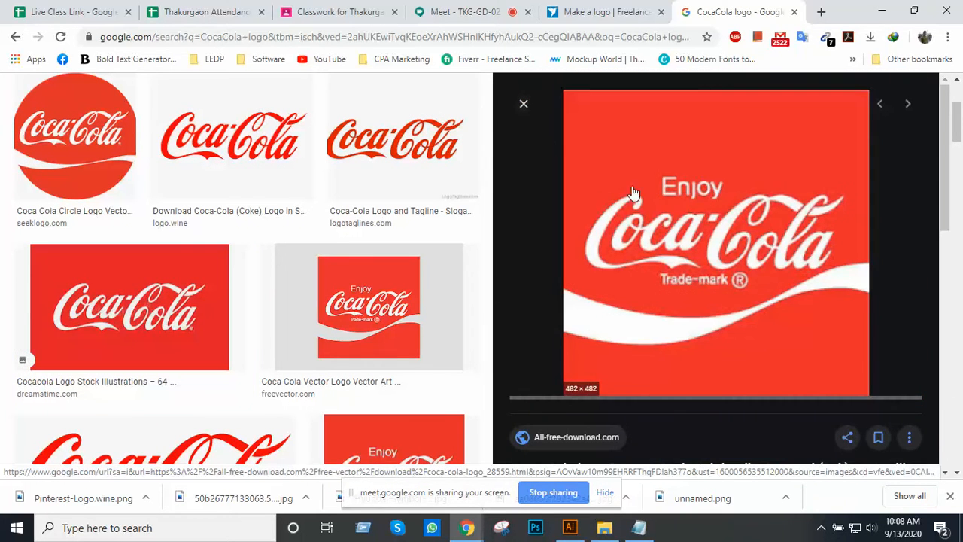
{"action": "left_click", "coordinate": [521, 104]}
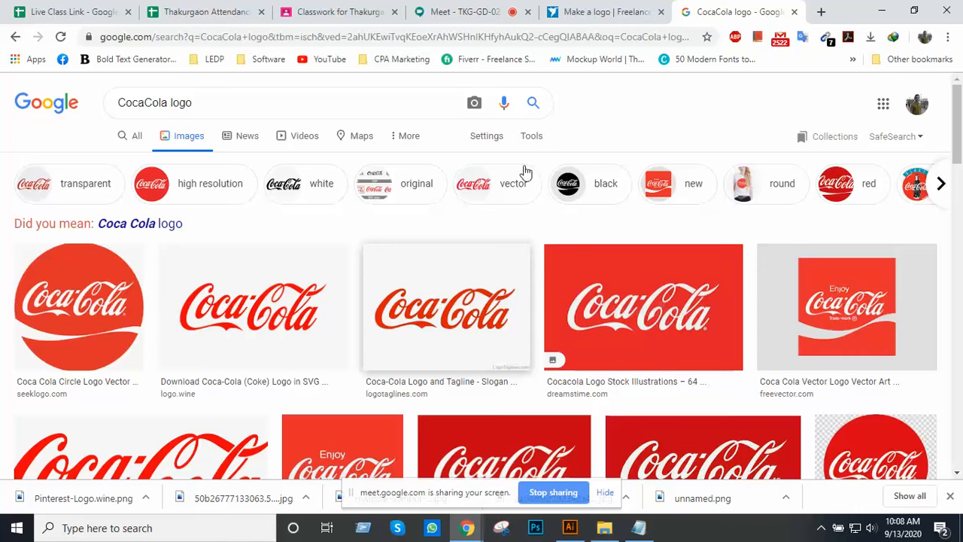
- Show the image search filter options and look through the CocaCola logo results for a suitable version
{"action": "left_click", "coordinate": [531, 136]}
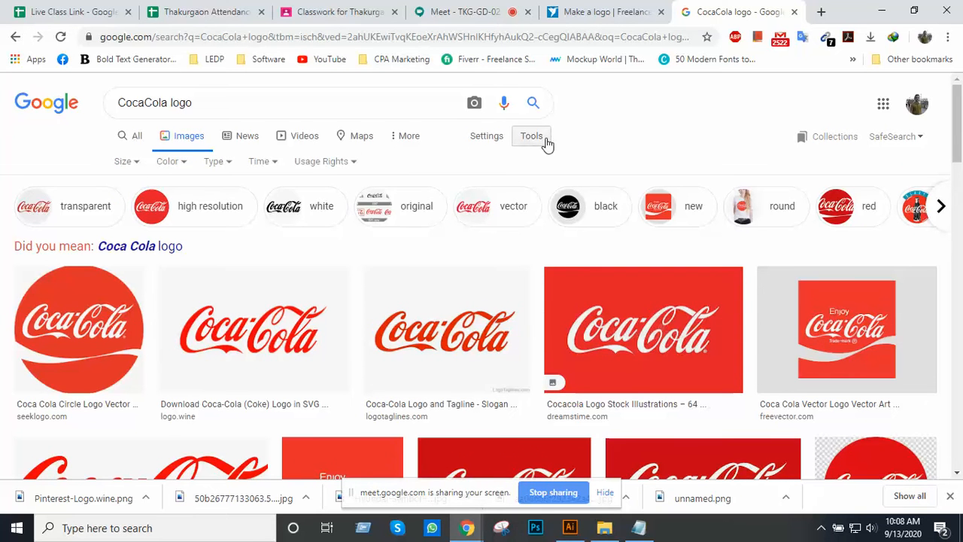
{"action": "scroll", "coordinate": [638, 168], "scroll_direction": "down", "scroll_amount": 3}
{"action": "scroll", "coordinate": [639, 169], "scroll_direction": "up", "scroll_amount": 1}
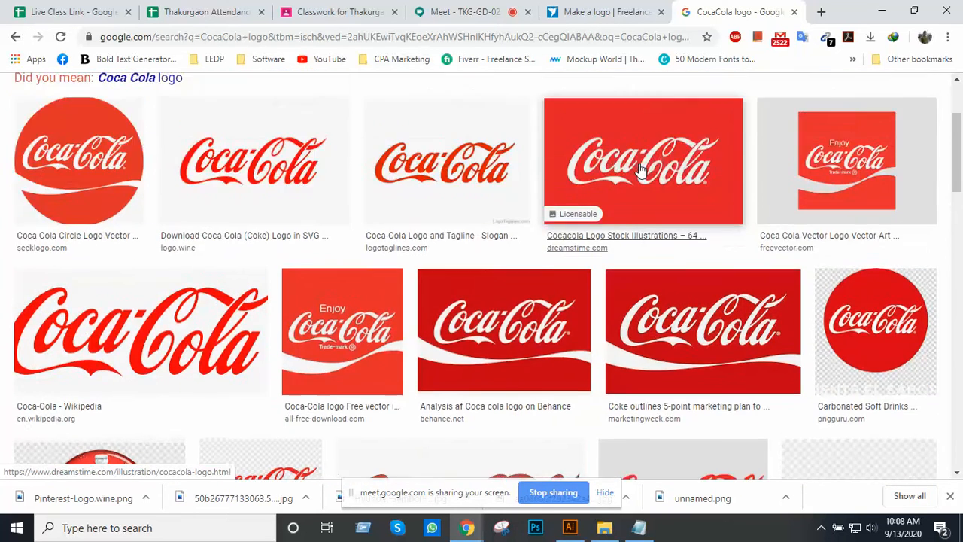
{"action": "scroll", "coordinate": [638, 168], "scroll_direction": "up", "scroll_amount": 1}
{"action": "scroll", "coordinate": [638, 171], "scroll_direction": "down", "scroll_amount": 4}
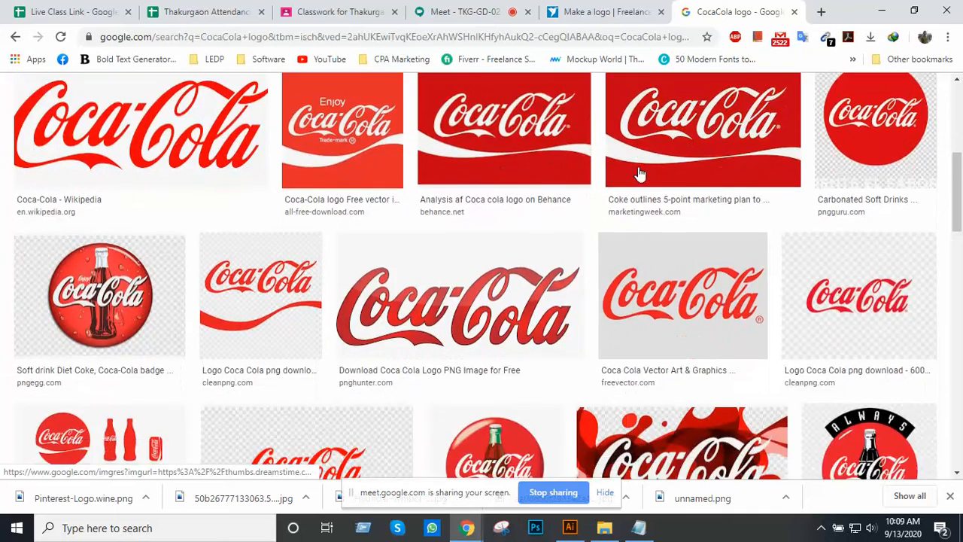
{"action": "scroll", "coordinate": [637, 172], "scroll_direction": "down", "scroll_amount": 1}
{"action": "scroll", "coordinate": [189, 254], "scroll_direction": "up", "scroll_amount": 3}
{"action": "scroll", "coordinate": [371, 243], "scroll_direction": "up", "scroll_amount": 2}
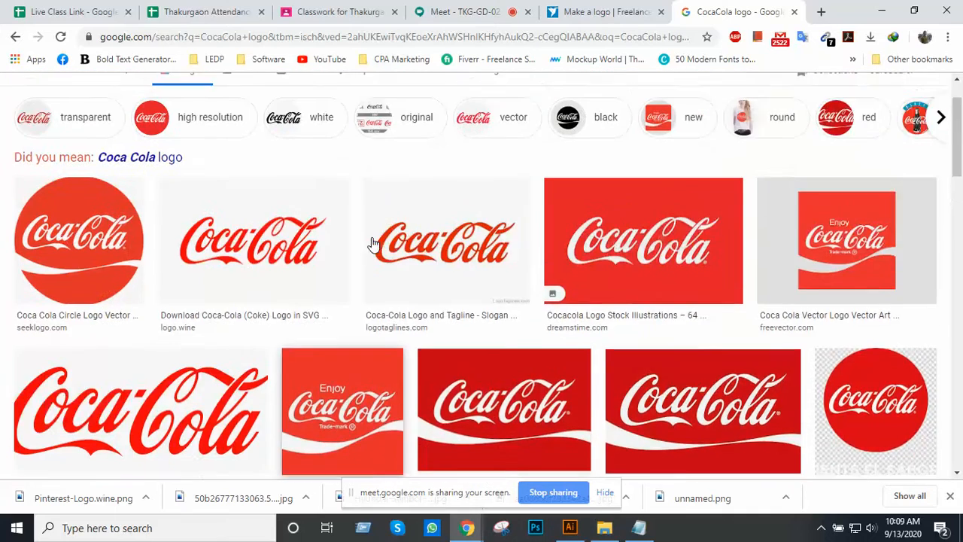
{"action": "scroll", "coordinate": [372, 243], "scroll_direction": "up", "scroll_amount": 1}
{"action": "scroll", "coordinate": [333, 258], "scroll_direction": "down", "scroll_amount": 1}
{"action": "scroll", "coordinate": [451, 263], "scroll_direction": "up", "scroll_amount": 1}
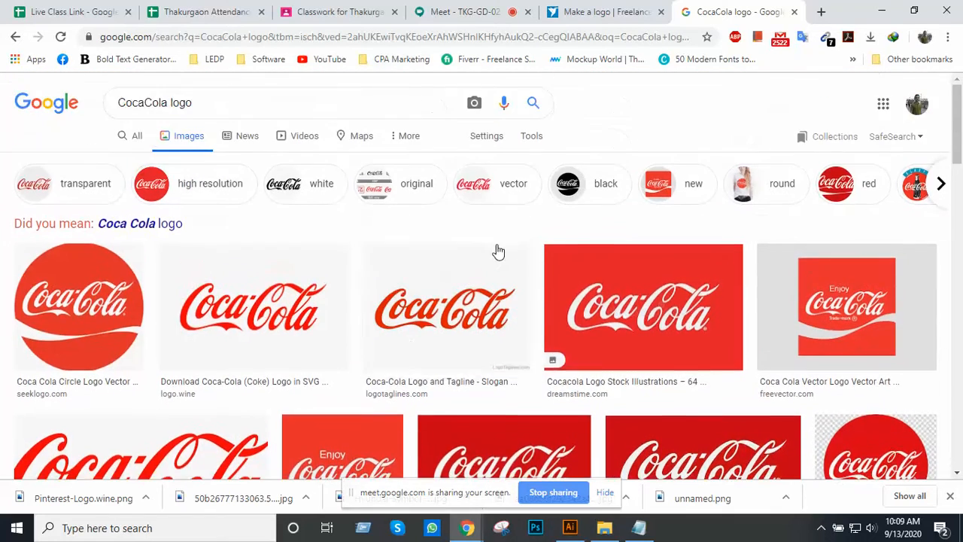
{"action": "scroll", "coordinate": [574, 275], "scroll_direction": "down", "scroll_amount": 2}
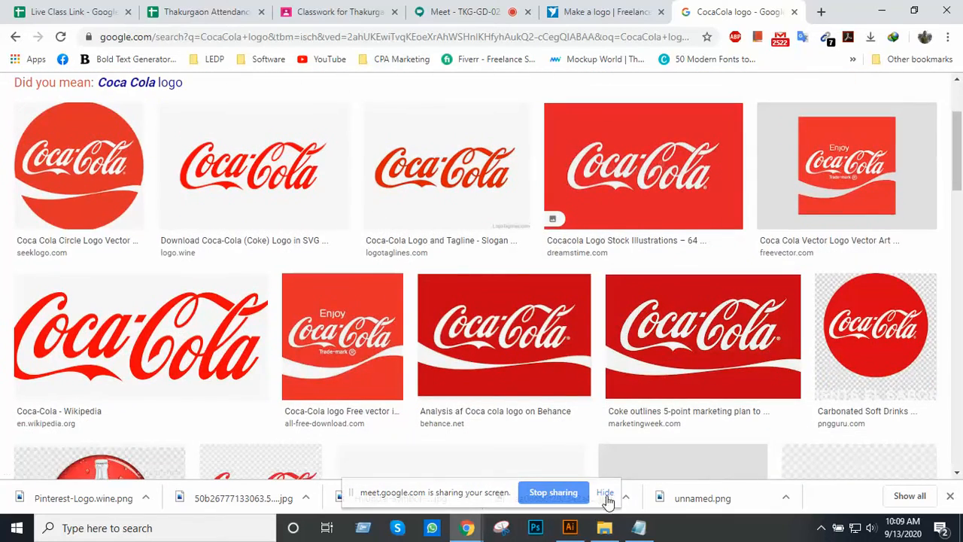
- Hide the screen-sharing notice, check the Dreamstime Coca-Cola logo's image size in its preview, and close the preview
{"action": "left_click", "coordinate": [605, 493]}
{"action": "scroll", "coordinate": [560, 331], "scroll_direction": "up", "scroll_amount": 2}
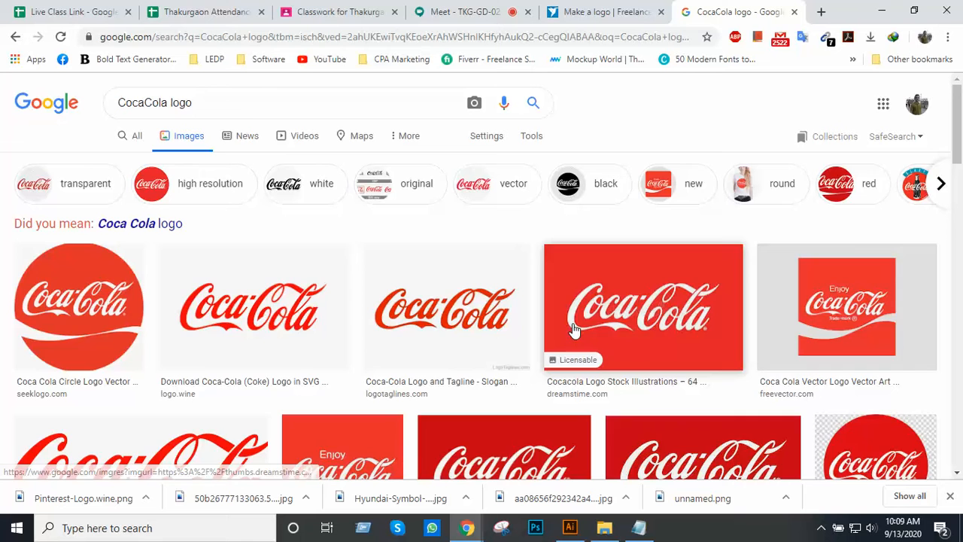
{"action": "left_click", "coordinate": [652, 311]}
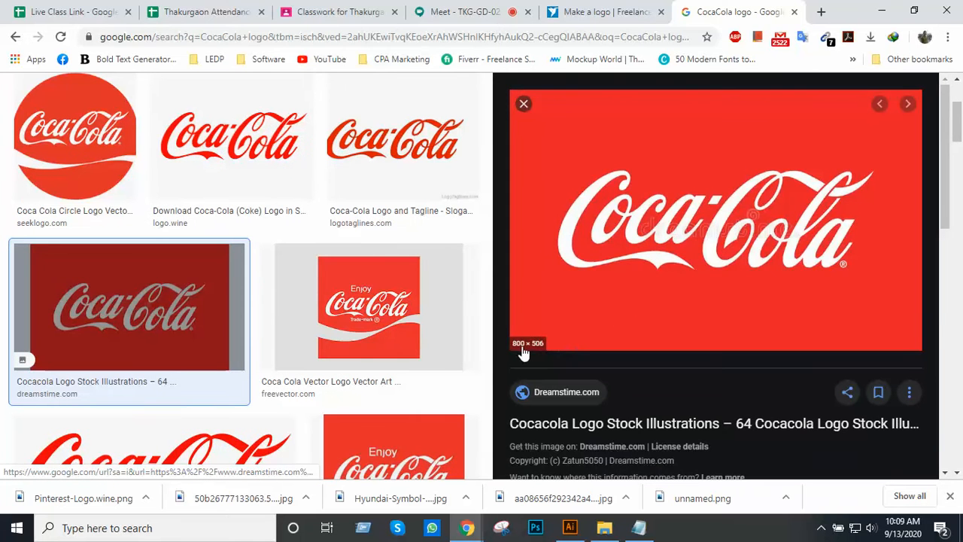
{"action": "left_click", "coordinate": [524, 103]}
- Preview the two round PNGGuru Coca-Cola logos, one plain and one with holly leaves, and browse the other results
{"action": "scroll", "coordinate": [833, 289], "scroll_direction": "down", "scroll_amount": 2}
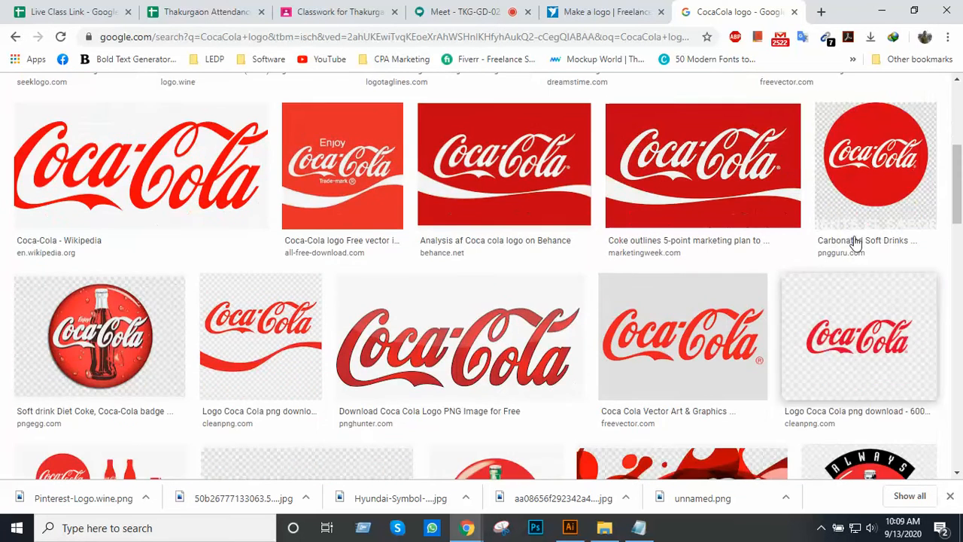
{"action": "left_click", "coordinate": [876, 164]}
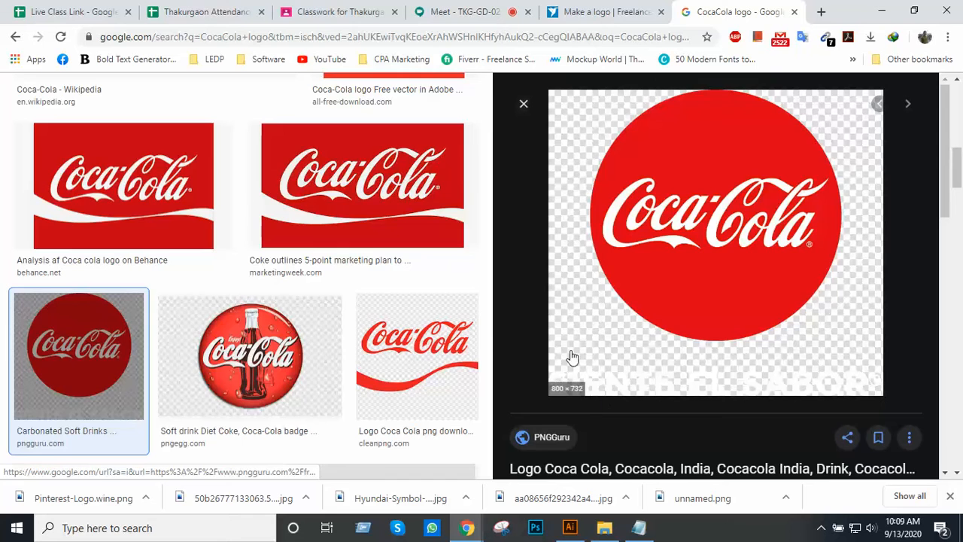
{"action": "left_click", "coordinate": [523, 103]}
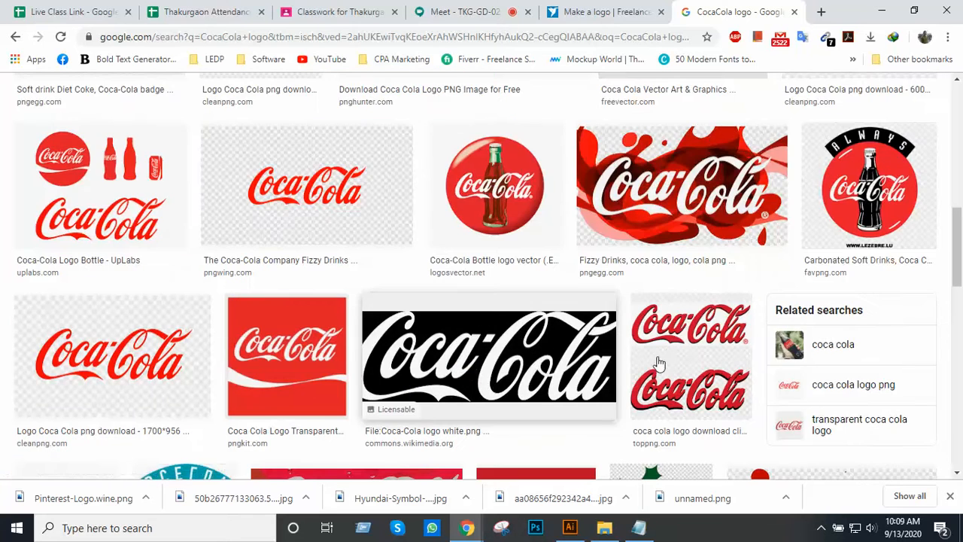
{"action": "scroll", "coordinate": [658, 363], "scroll_direction": "down", "scroll_amount": 3}
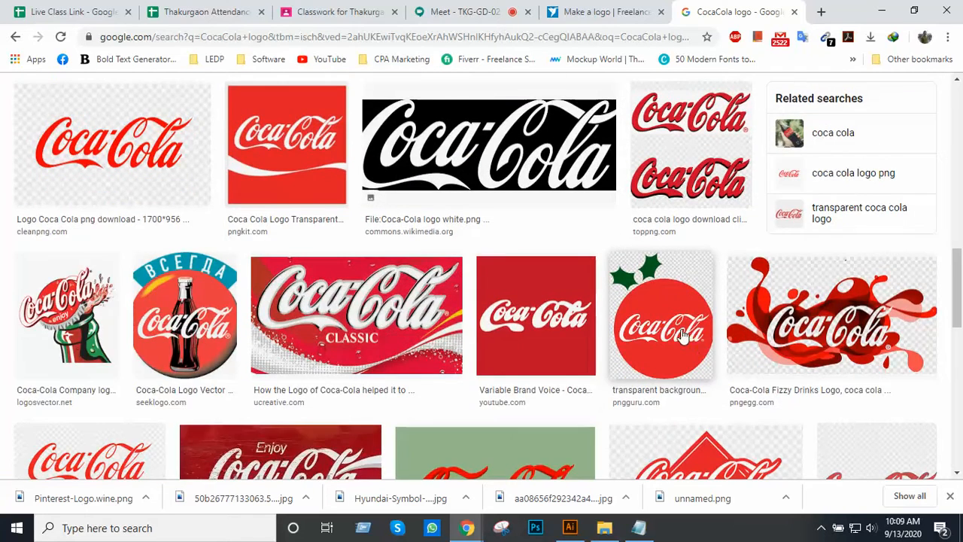
{"action": "left_click", "coordinate": [682, 336]}
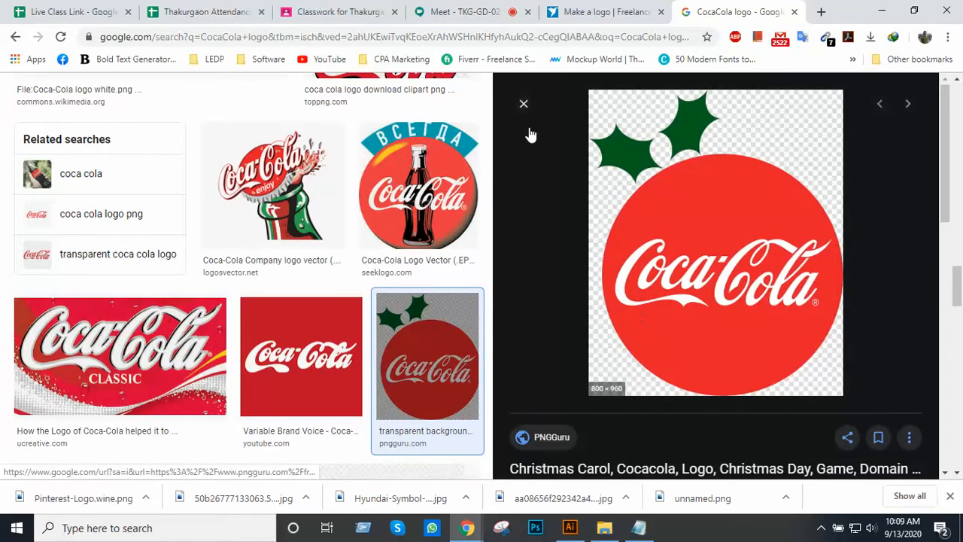
{"action": "left_click", "coordinate": [524, 103]}
{"action": "scroll", "coordinate": [557, 195], "scroll_direction": "up", "scroll_amount": 3}
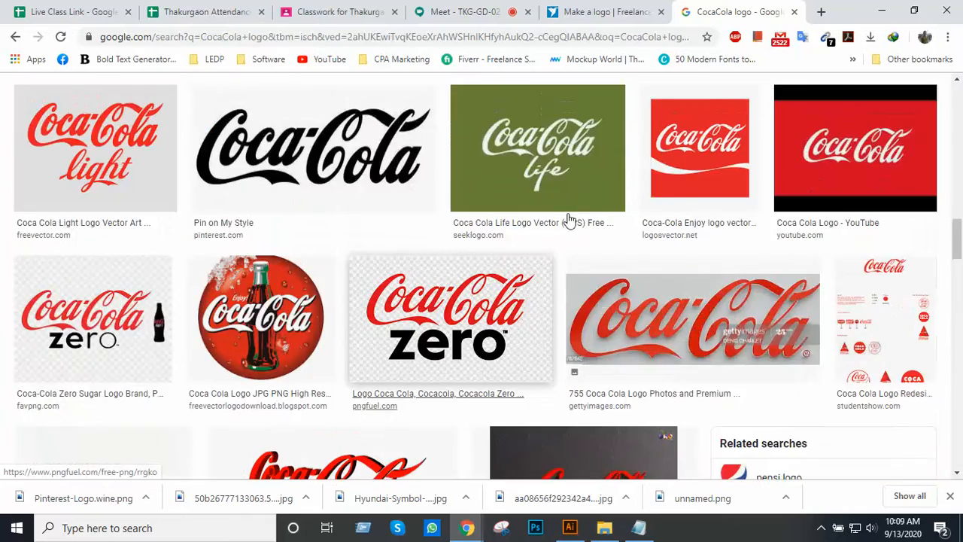
{"action": "scroll", "coordinate": [569, 220], "scroll_direction": "up", "scroll_amount": 4}
{"action": "scroll", "coordinate": [570, 219], "scroll_direction": "up", "scroll_amount": 10}
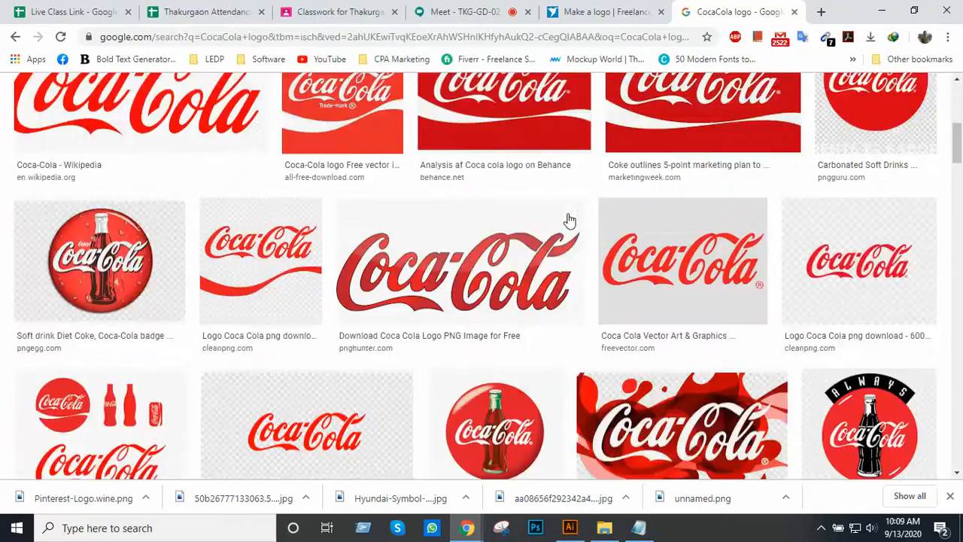
{"action": "scroll", "coordinate": [570, 220], "scroll_direction": "up", "scroll_amount": 5}
{"action": "scroll", "coordinate": [567, 218], "scroll_direction": "down", "scroll_amount": 2}
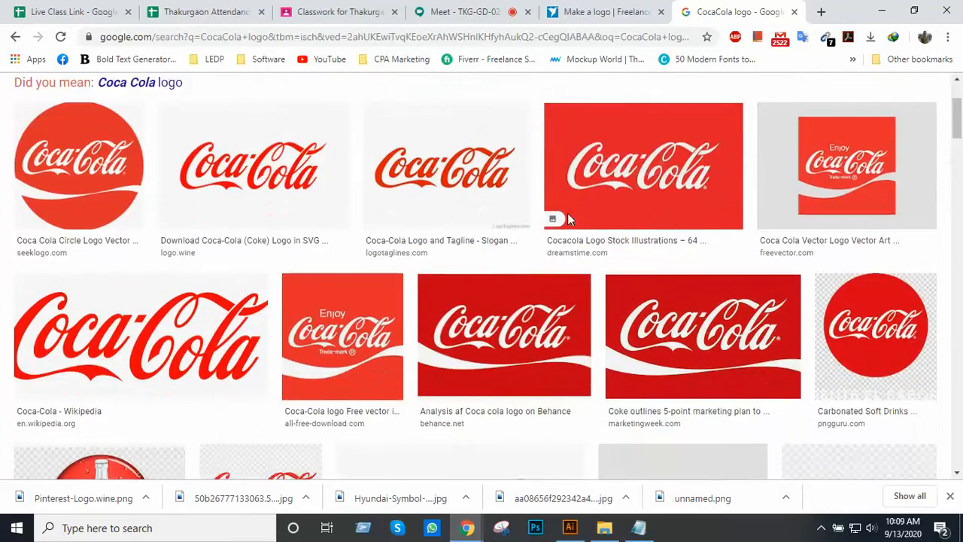
- Look through the CocaCola logo image results for a suitable version of the logo
{"action": "scroll", "coordinate": [567, 213], "scroll_direction": "down", "scroll_amount": 3}
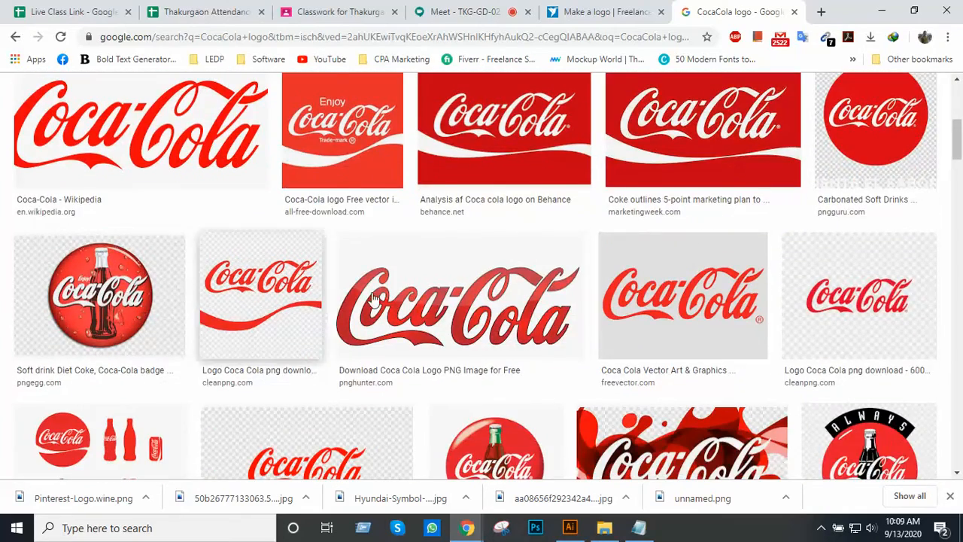
{"action": "scroll", "coordinate": [373, 298], "scroll_direction": "down", "scroll_amount": 2}
{"action": "scroll", "coordinate": [758, 326], "scroll_direction": "down", "scroll_amount": 3}
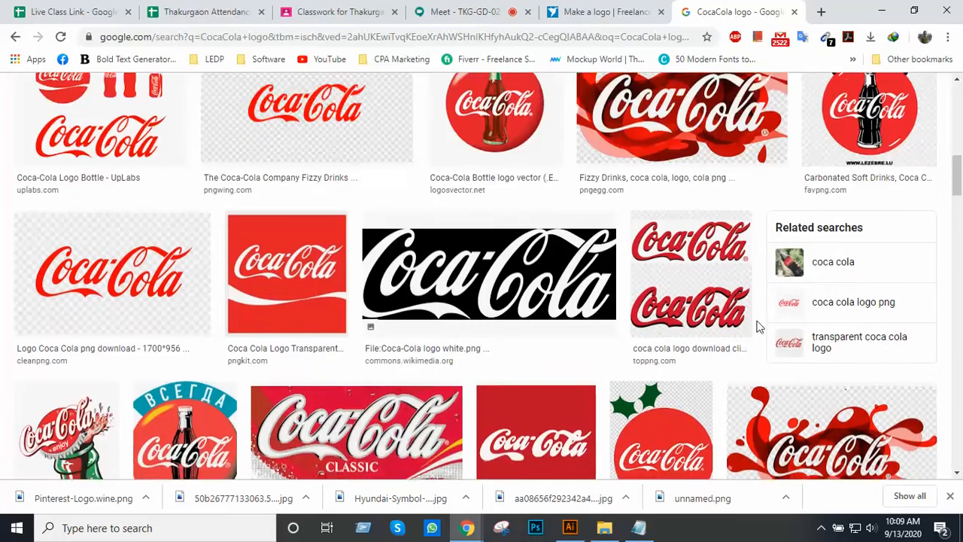
{"action": "scroll", "coordinate": [758, 326], "scroll_direction": "down", "scroll_amount": 2}
{"action": "scroll", "coordinate": [758, 326], "scroll_direction": "down", "scroll_amount": 4}
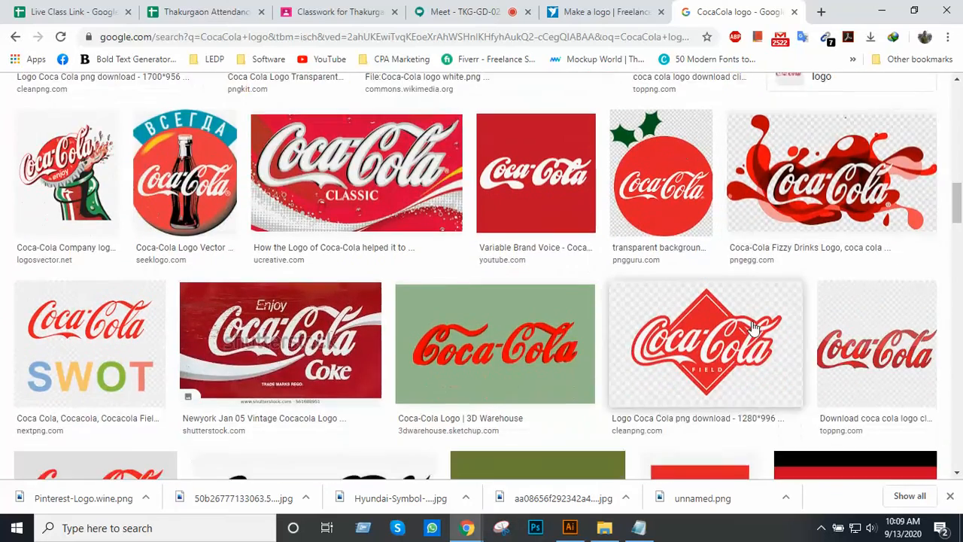
{"action": "scroll", "coordinate": [586, 298], "scroll_direction": "up", "scroll_amount": 12}
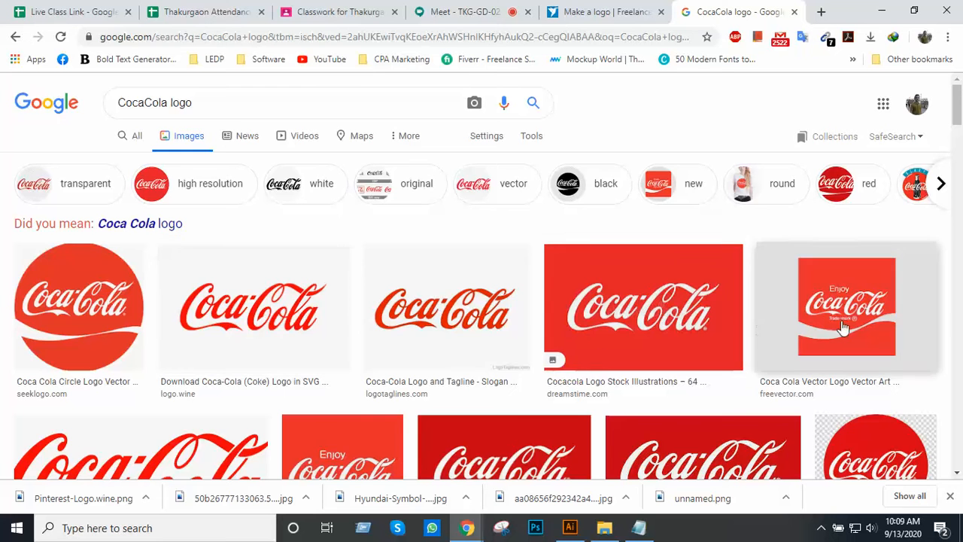
{"action": "scroll", "coordinate": [509, 361], "scroll_direction": "down", "scroll_amount": 2}
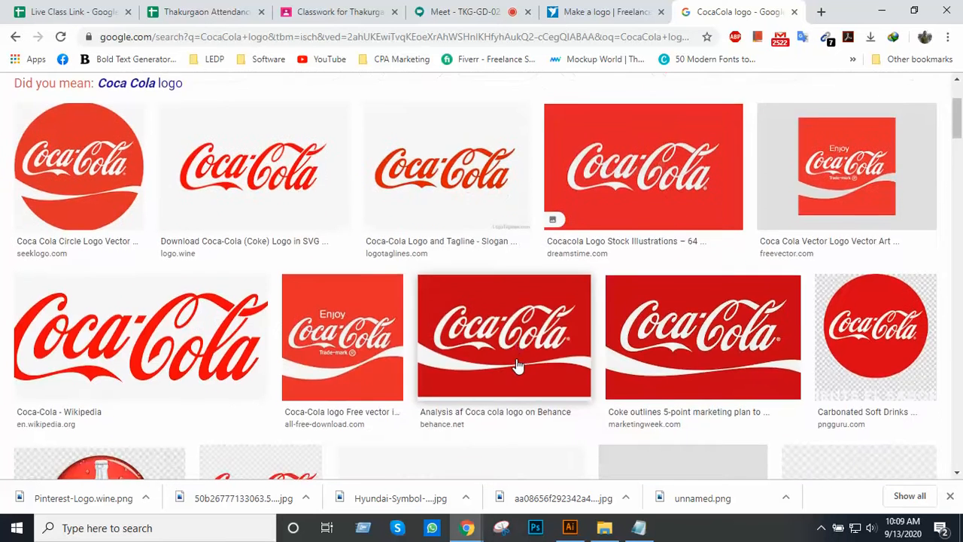
{"action": "scroll", "coordinate": [516, 361], "scroll_direction": "up", "scroll_amount": 2}
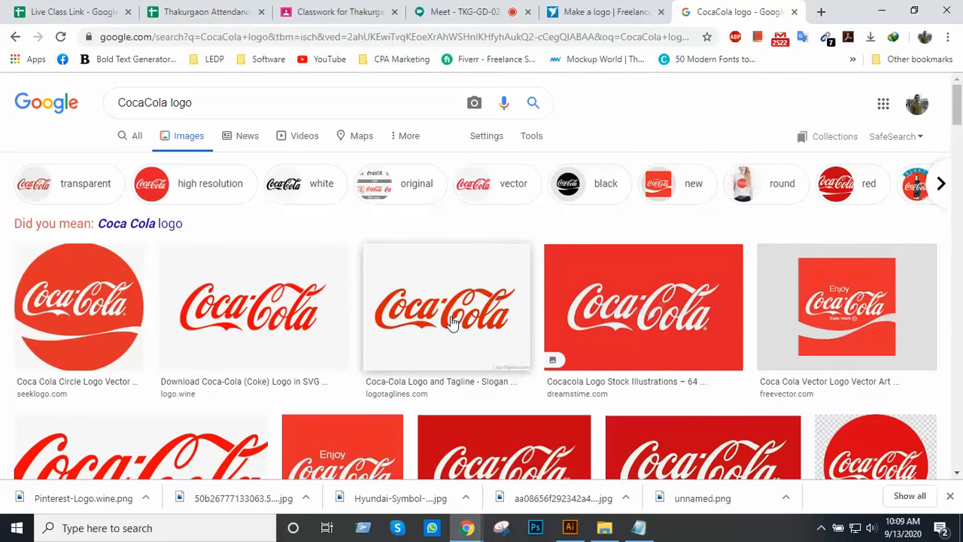
- Filter the CocaCola logo image results to Large size and look through the filtered images
{"action": "left_click", "coordinate": [529, 143]}
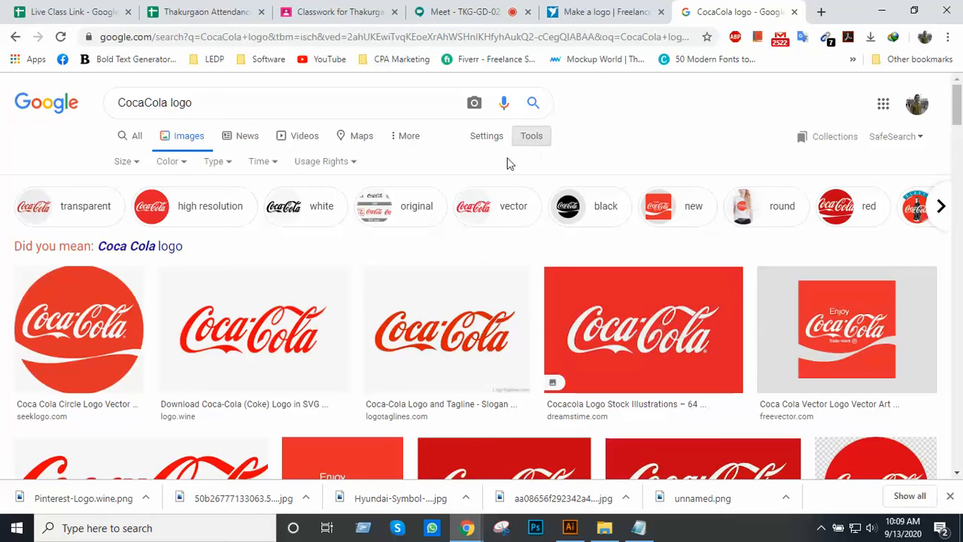
{"action": "left_click", "coordinate": [126, 163]}
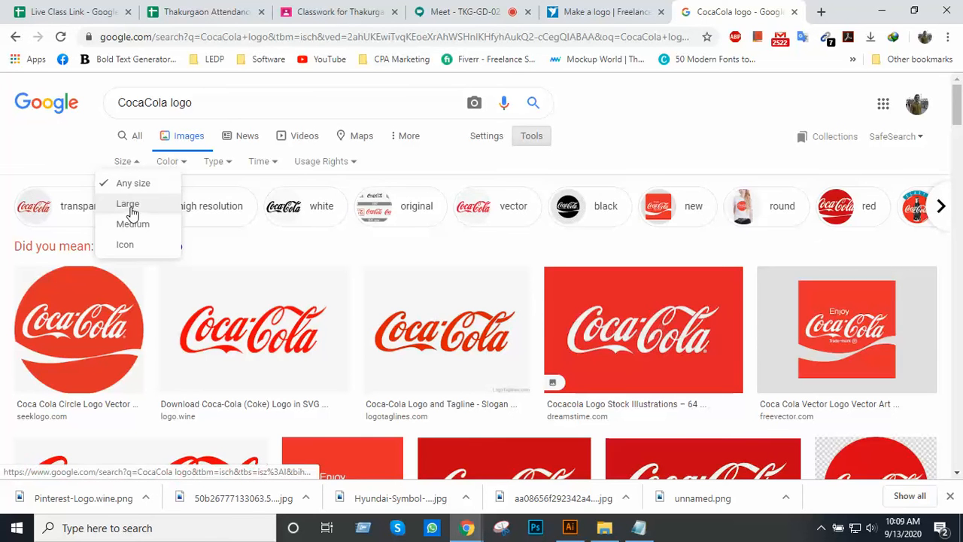
{"action": "left_click", "coordinate": [127, 203]}
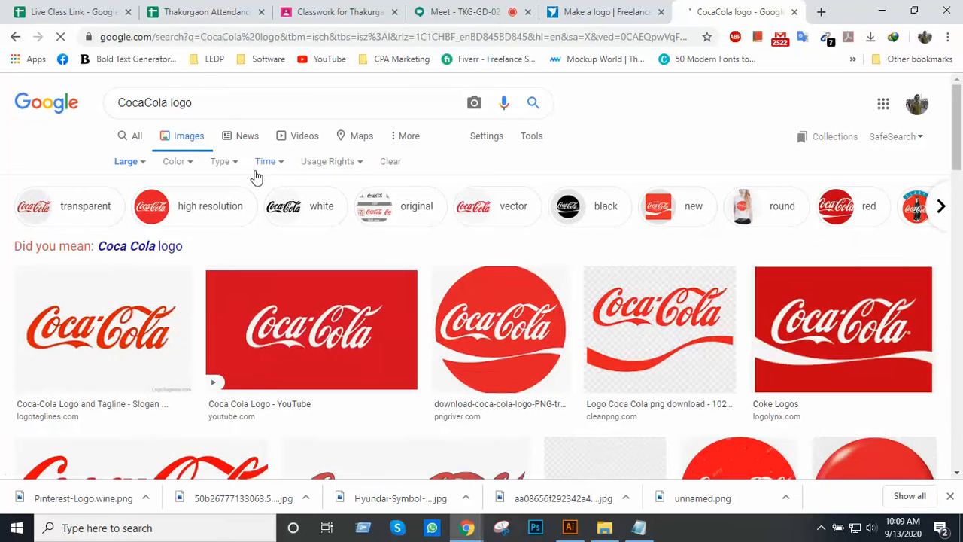
{"action": "scroll", "coordinate": [310, 235], "scroll_direction": "down", "scroll_amount": 2}
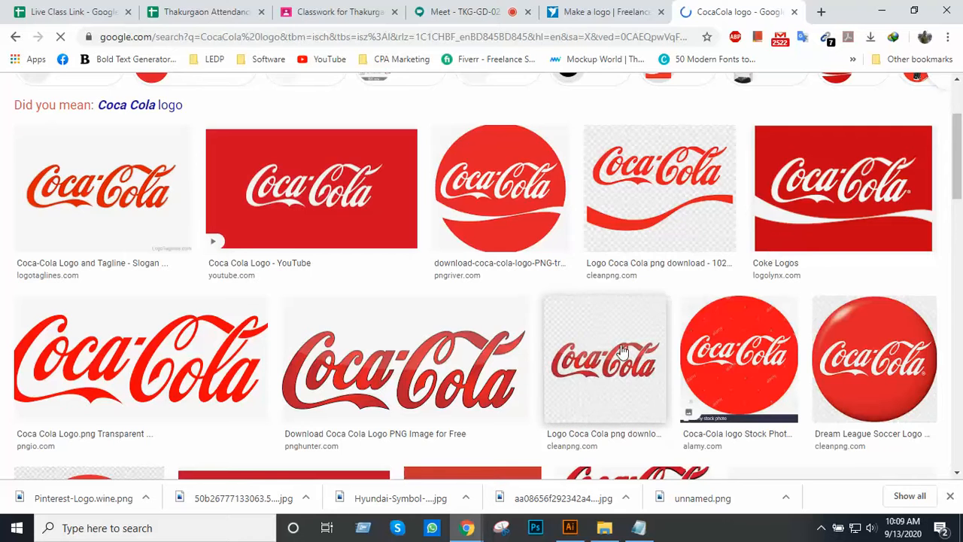
{"action": "scroll", "coordinate": [617, 352], "scroll_direction": "down", "scroll_amount": 2}
{"action": "scroll", "coordinate": [523, 335], "scroll_direction": "up", "scroll_amount": 3}
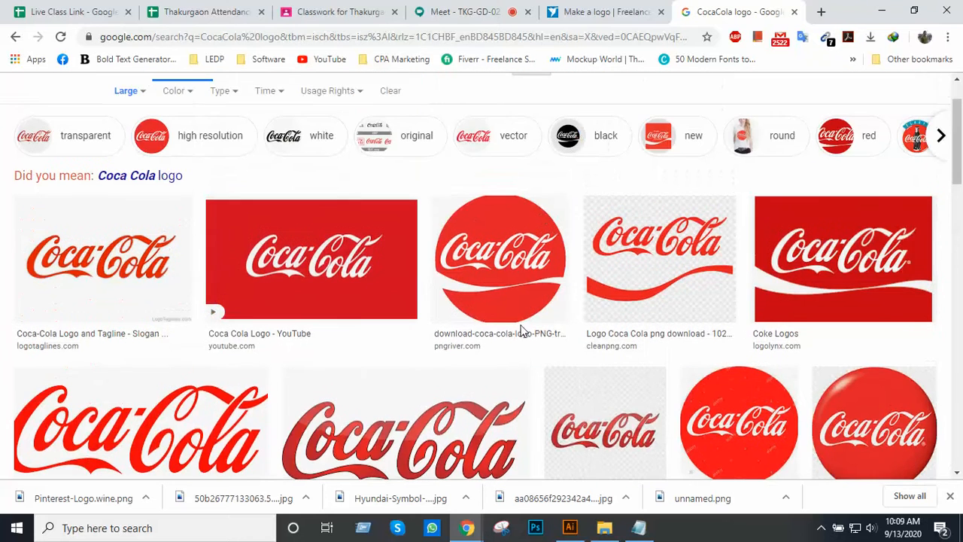
- Save the red YouTube Coca Cola logo image as Cocacola in the Class 18 folder, and close its preview
{"action": "left_click", "coordinate": [240, 286]}
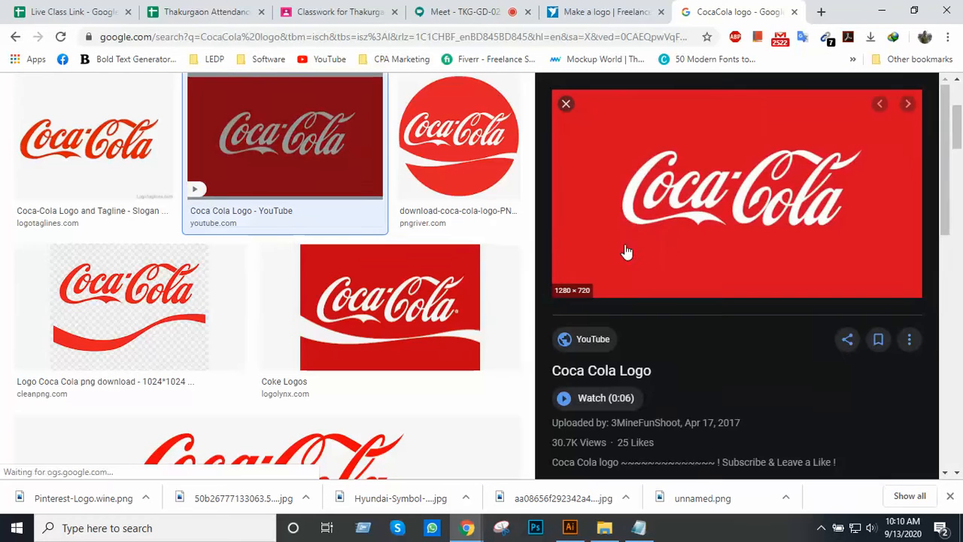
{"action": "right_click", "coordinate": [735, 197]}
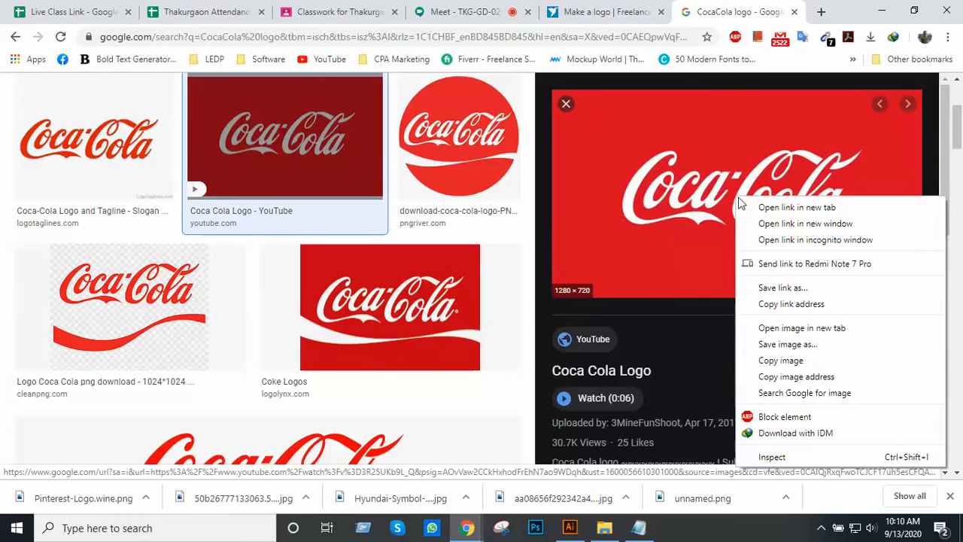
{"action": "left_click", "coordinate": [797, 344]}
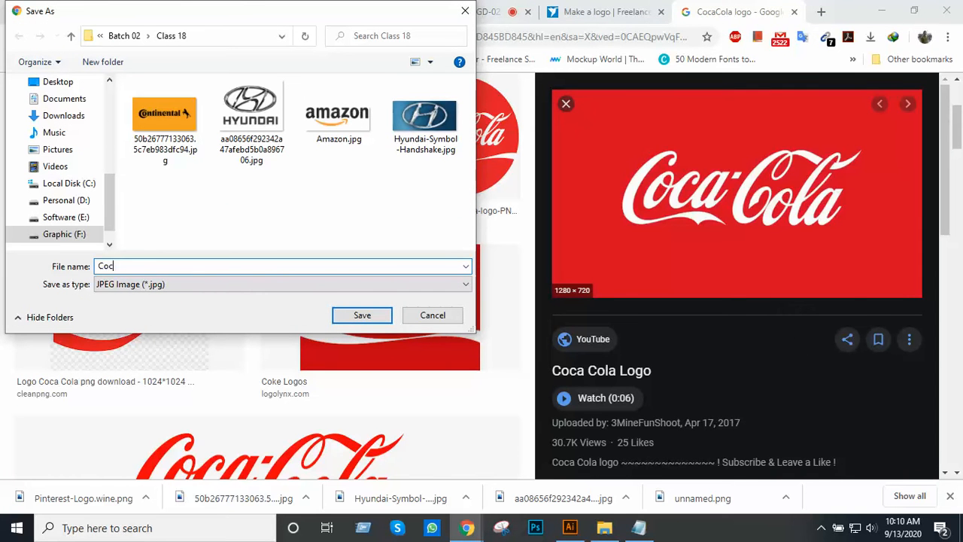
{"action": "type", "text": "Cocacola"}
{"action": "left_click", "coordinate": [352, 311]}
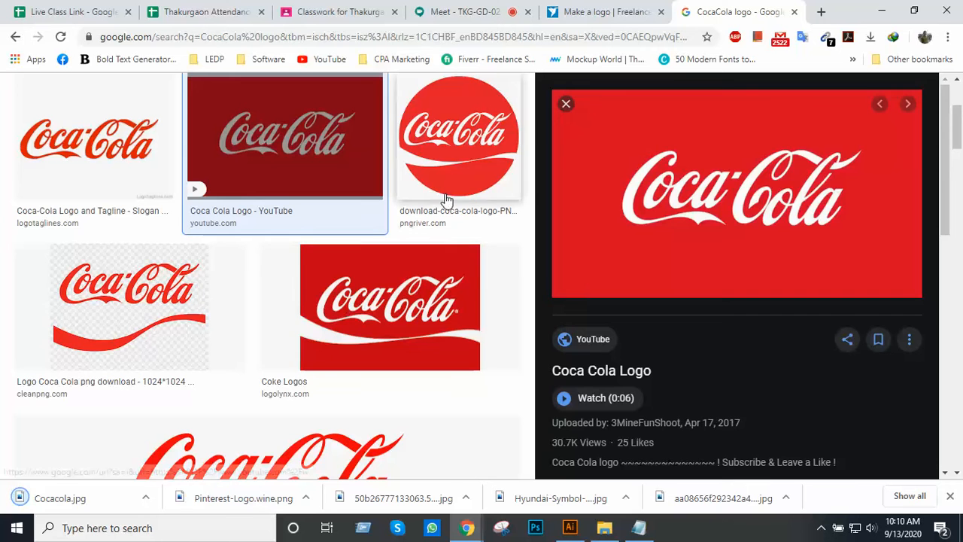
{"action": "left_click", "coordinate": [564, 105]}
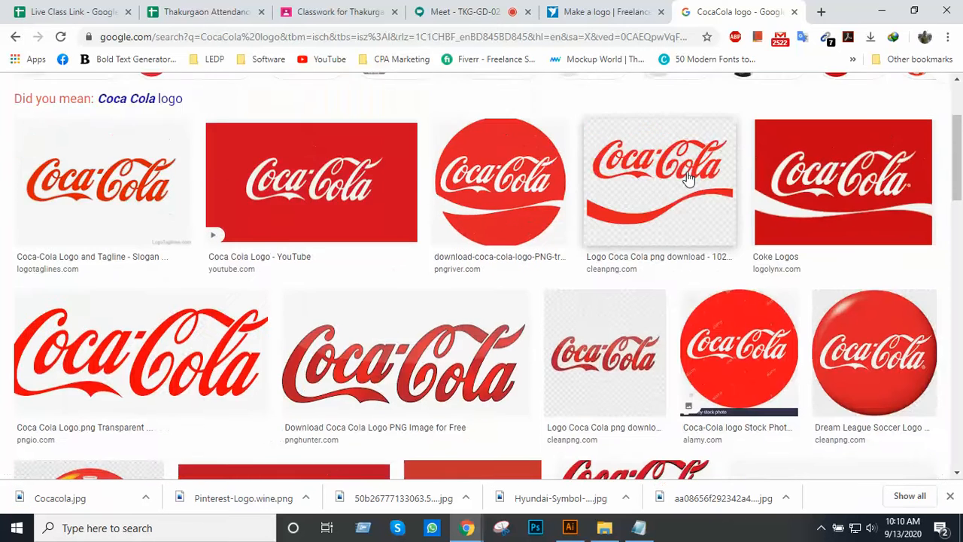
- Close the CocaCola search page, return to the Meet call, and clear away the downloads bar and the open Logo.txt note
{"action": "scroll", "coordinate": [687, 181], "scroll_direction": "up", "scroll_amount": 3}
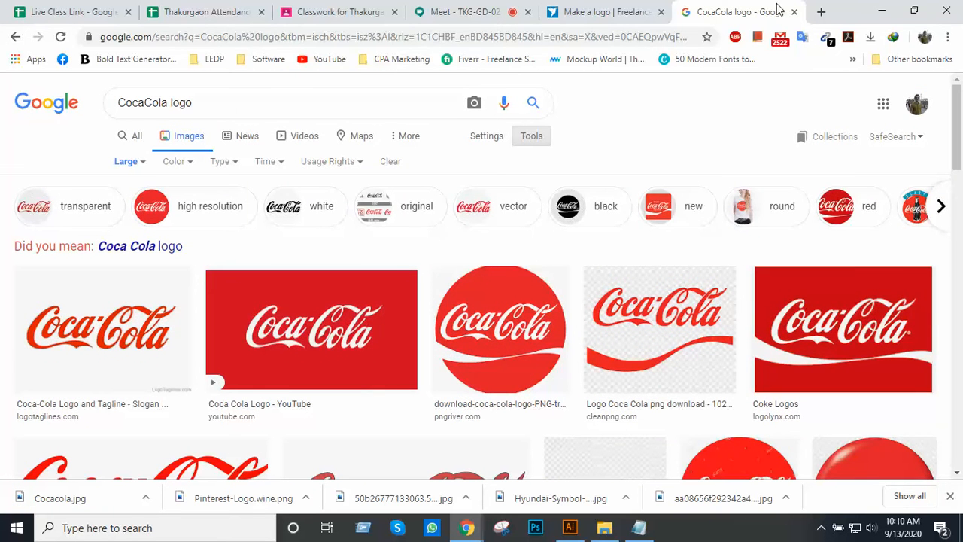
{"action": "left_click", "coordinate": [796, 12]}
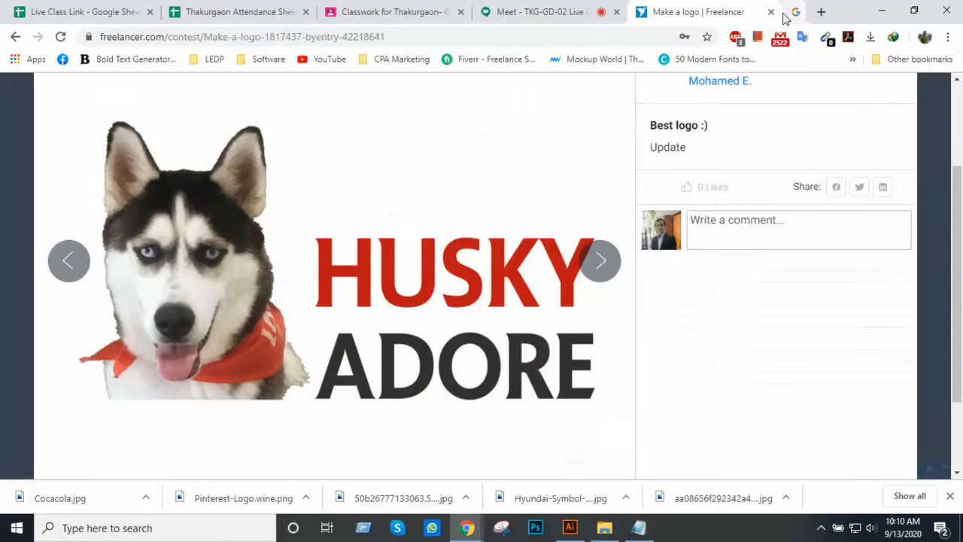
{"action": "left_click", "coordinate": [560, 12]}
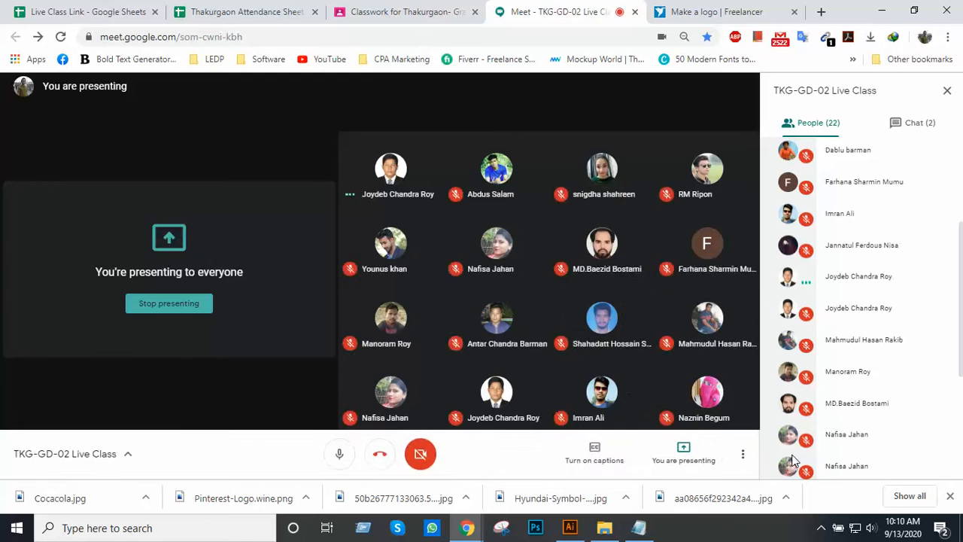
{"action": "left_click", "coordinate": [951, 502]}
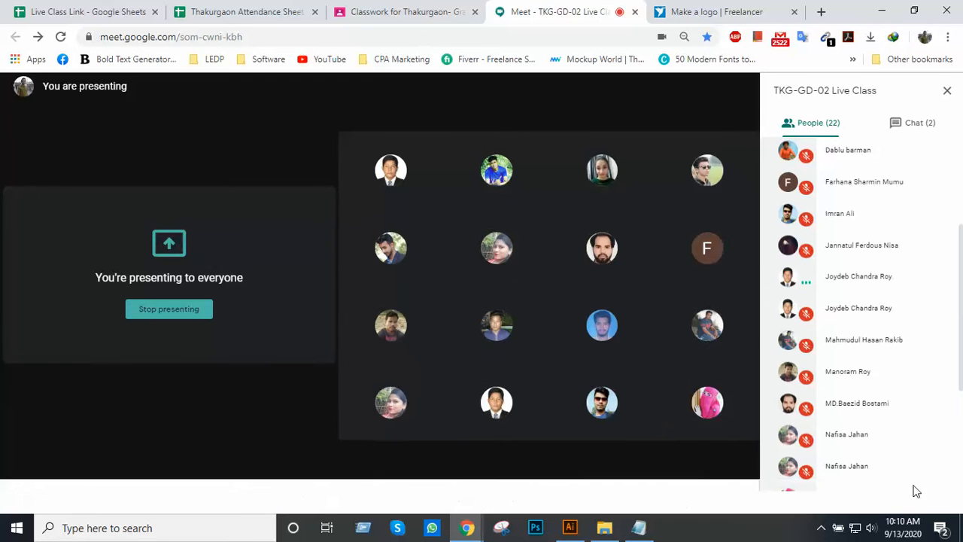
{"action": "left_click", "coordinate": [649, 529]}
{"action": "left_click", "coordinate": [802, 115]}
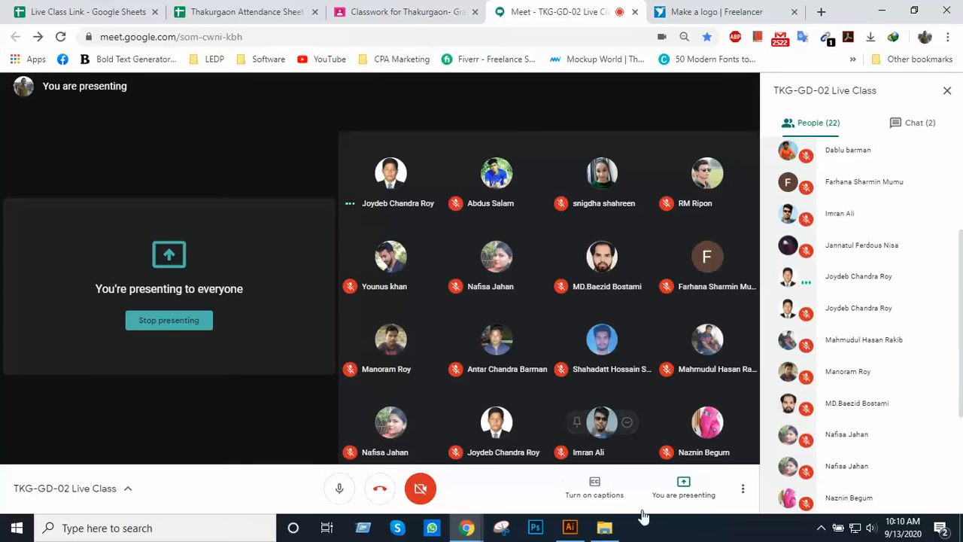
- Rename the Continental logo image in the Class 18 folder as Continental Tyre Company
{"action": "left_click", "coordinate": [603, 527]}
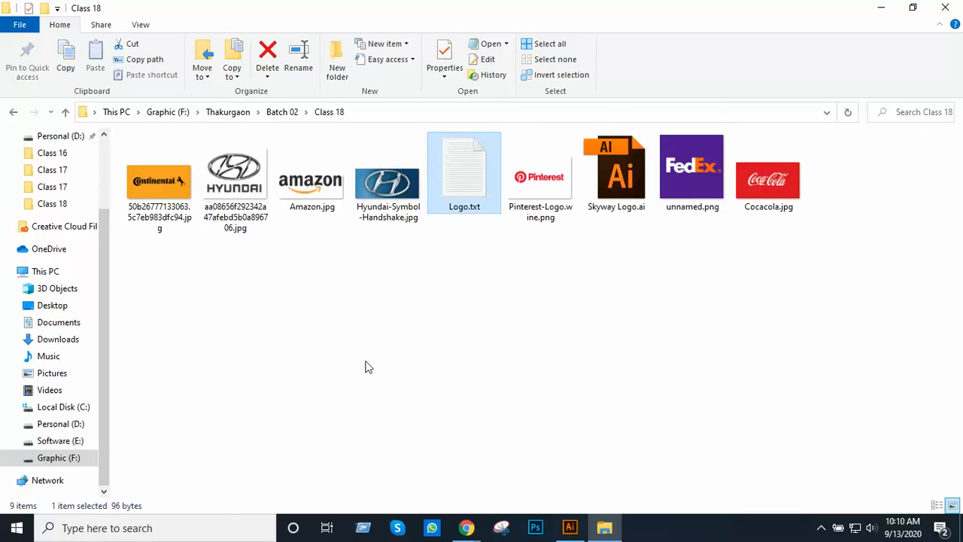
{"action": "left_click", "coordinate": [151, 210]}
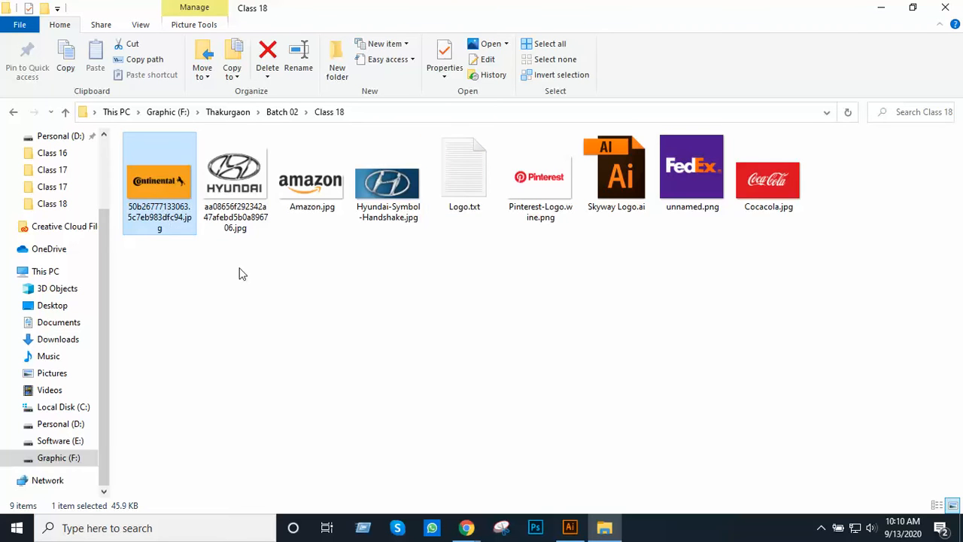
{"action": "key", "text": "F2"}
{"action": "type", "text": "Conti"}
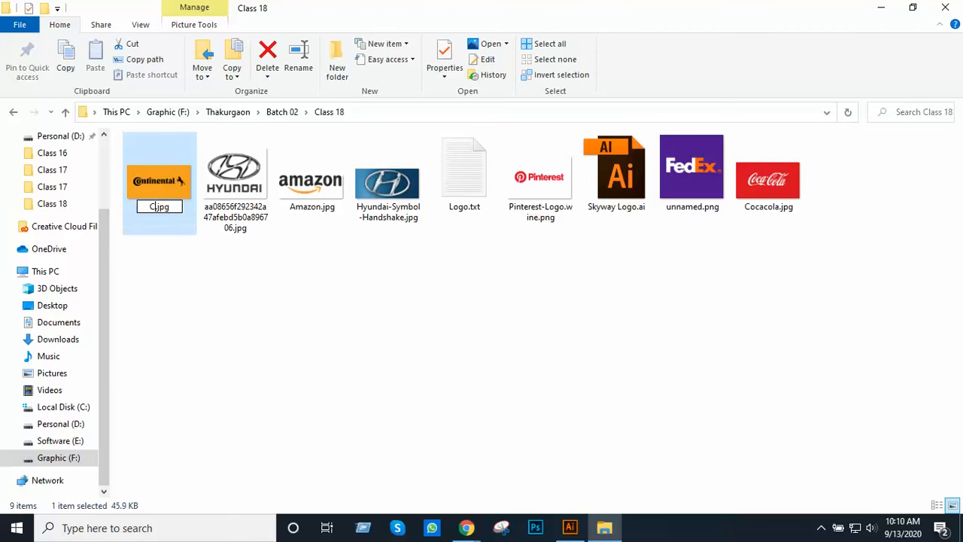
{"action": "type", "text": "nental"}
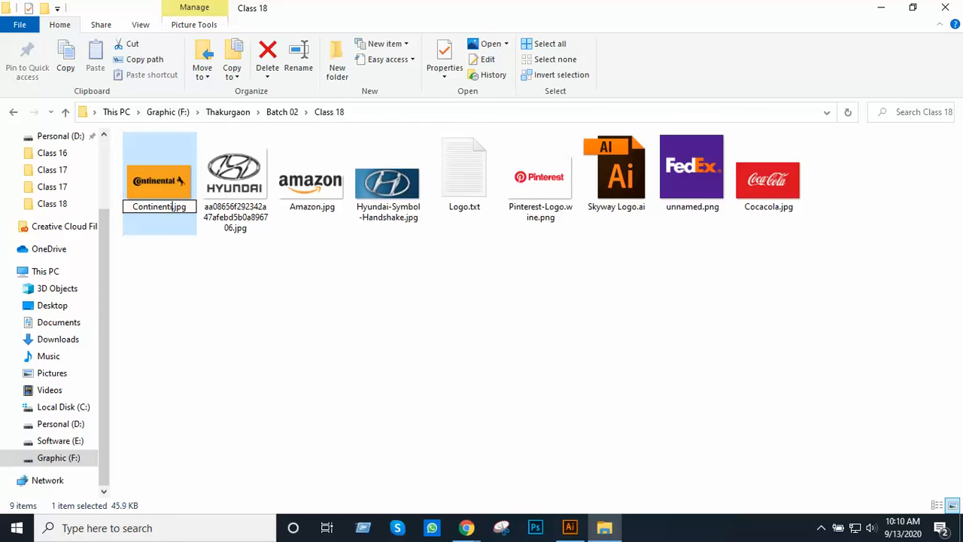
{"action": "type", "text": " Tyre"}
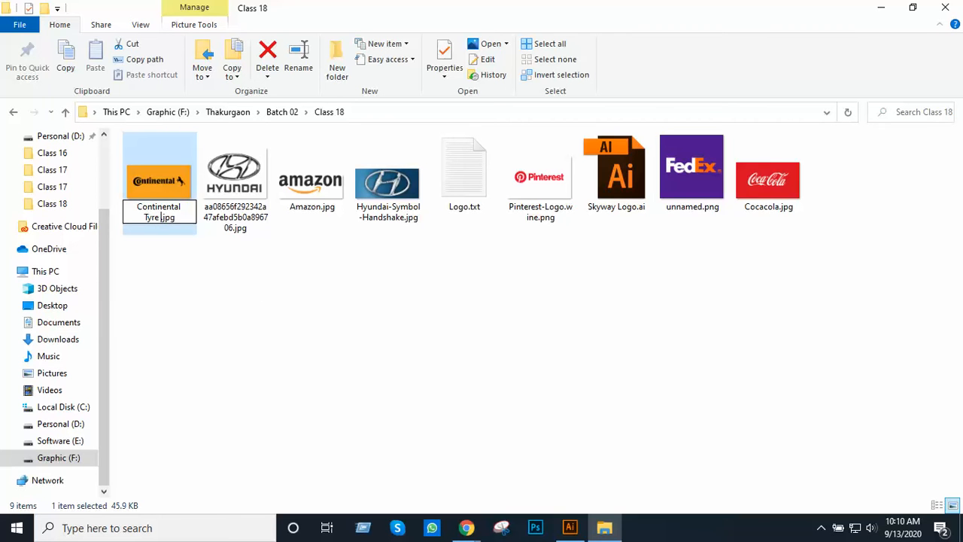
{"action": "type", "text": " Company"}
{"action": "key", "text": "Return"}
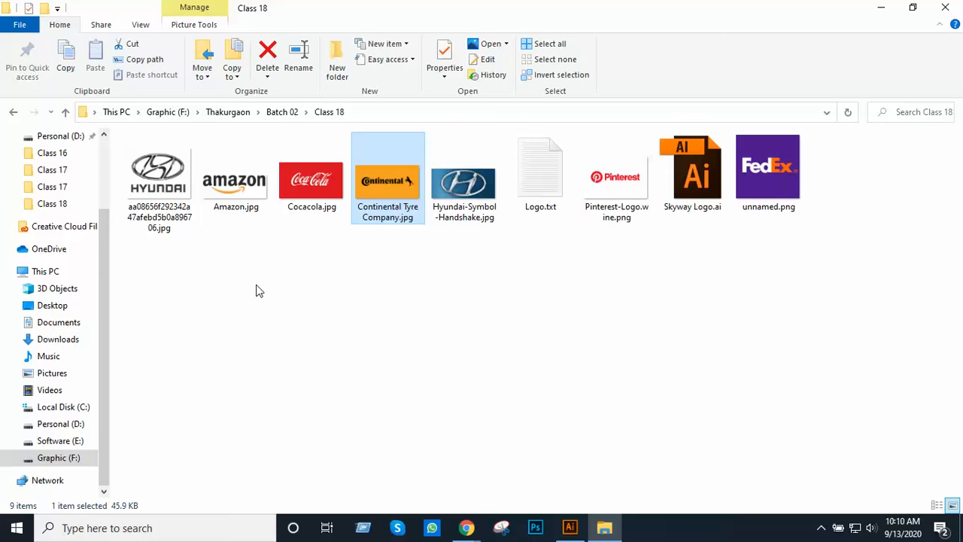
- Open Continental Tyre Company.jpg in Photos, and admit the waiting participant to the Meet call before returning to the image
{"action": "double_click", "coordinate": [382, 191]}
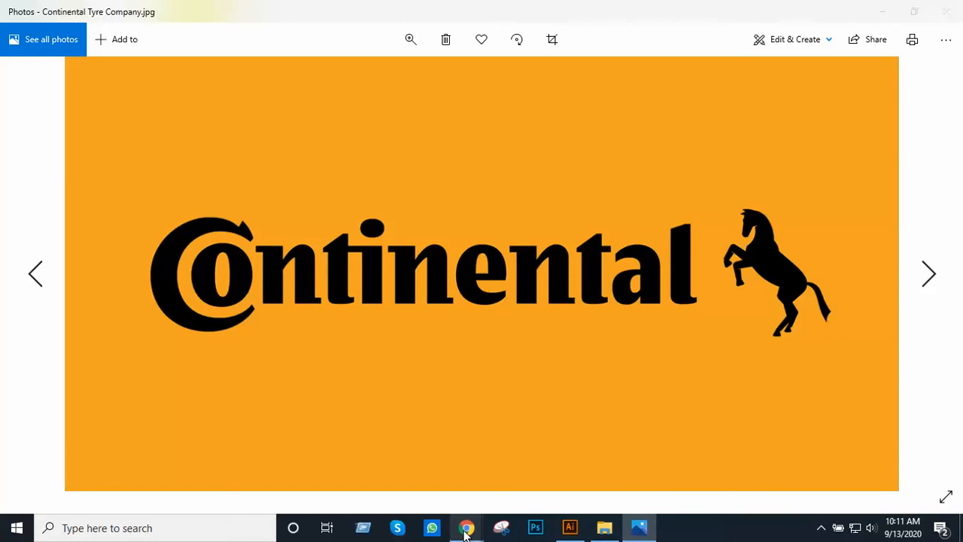
{"action": "mouse_move", "coordinate": [466, 528]}
{"action": "left_click", "coordinate": [432, 473]}
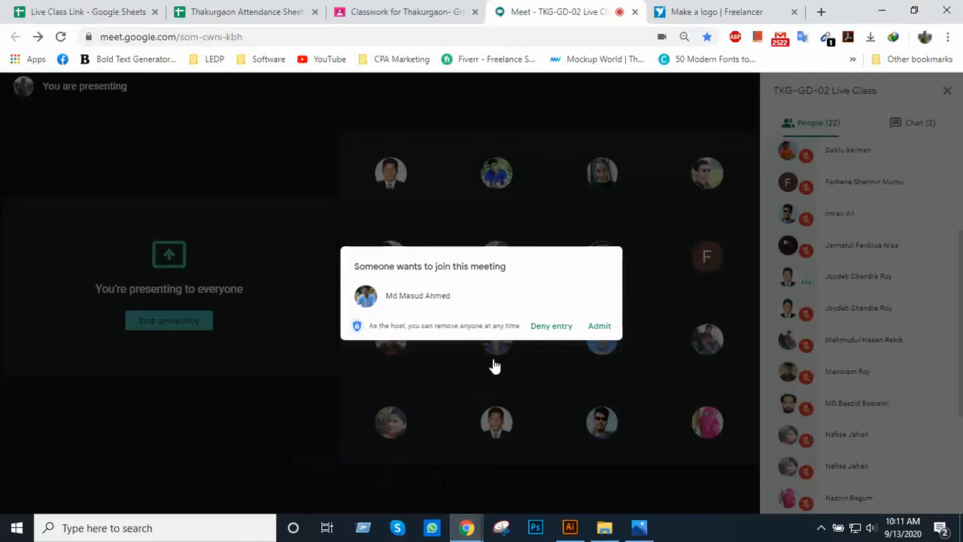
{"action": "left_click", "coordinate": [601, 326]}
{"action": "key", "text": "alt+Tab"}
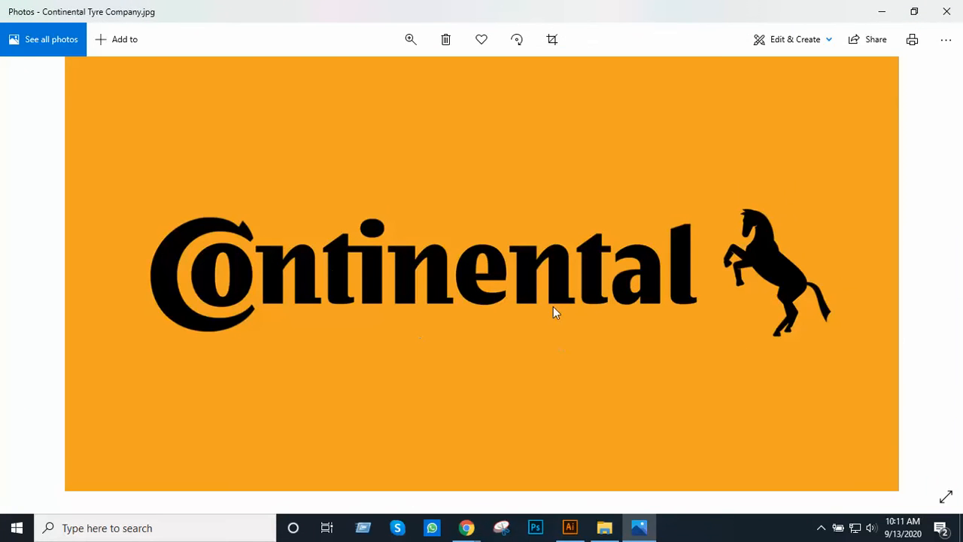
- Search Google for prado in a new Chrome tab and preview the dark Toyota Land Cruiser Prado 2021 image from CarsGuide
{"action": "key", "text": "alt+Tab"}
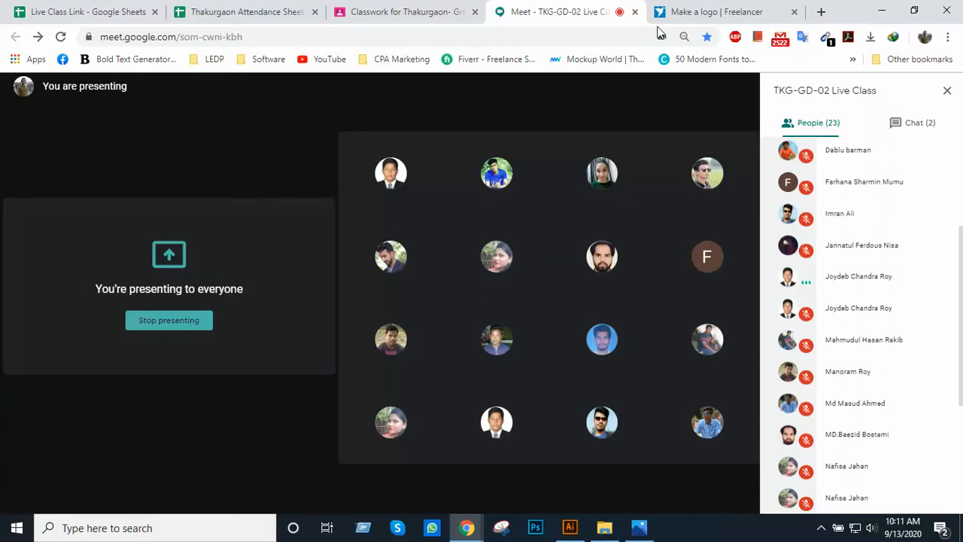
{"action": "left_click", "coordinate": [821, 11]}
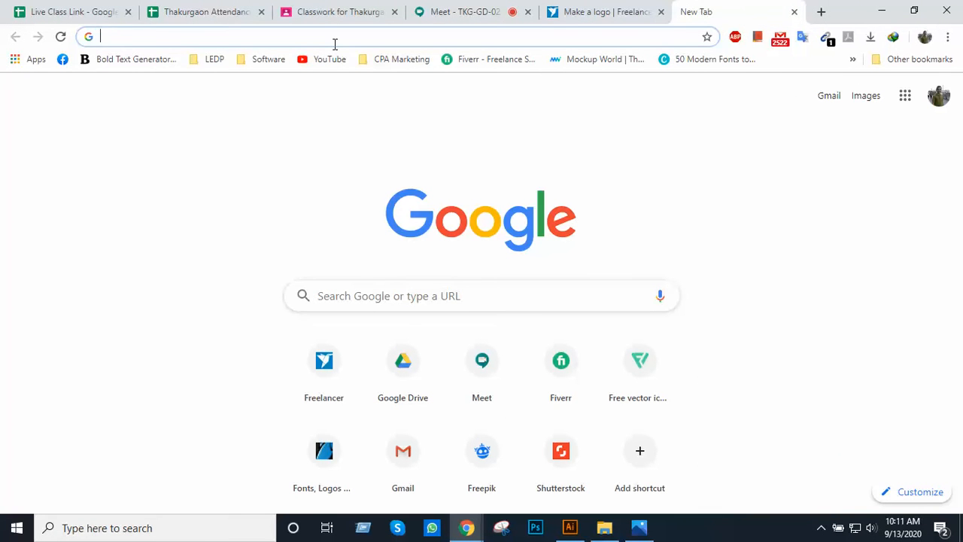
{"action": "type", "text": "prado"}
{"action": "key", "text": "Return"}
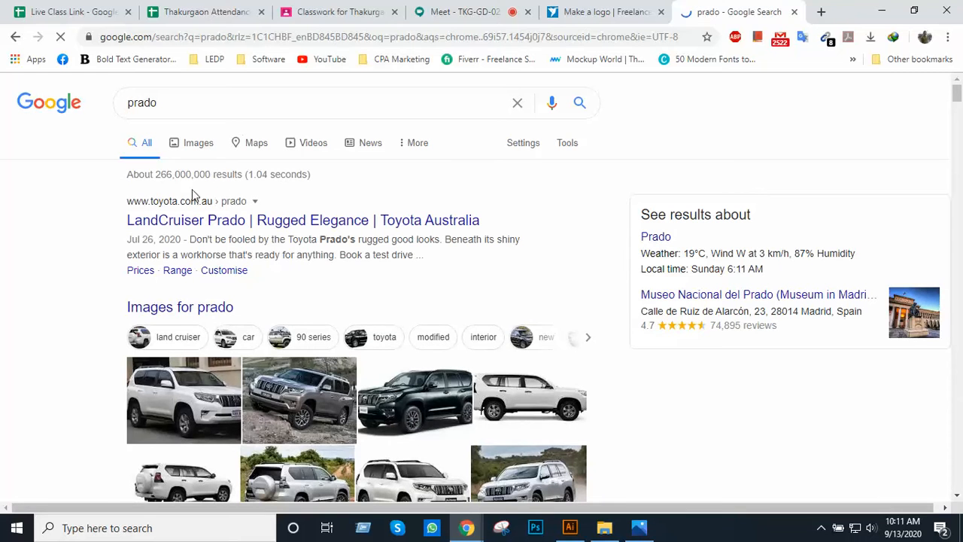
{"action": "left_click", "coordinate": [434, 404]}
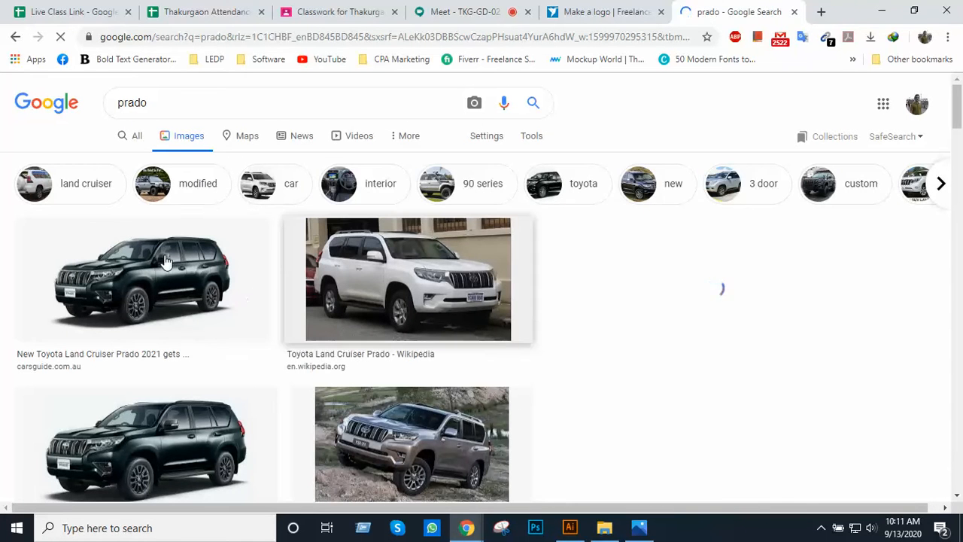
{"action": "left_click", "coordinate": [165, 259]}
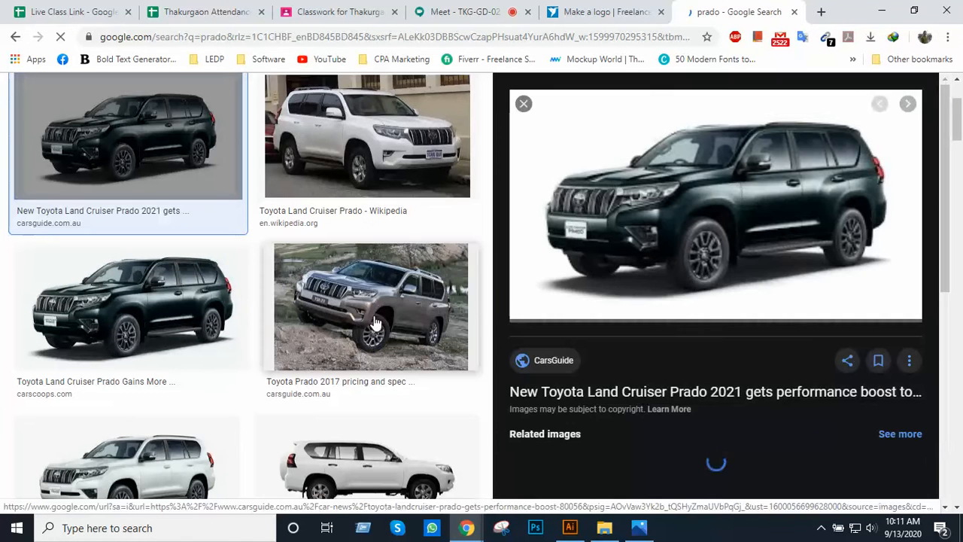
- Examine the CarsGuide Prado preview and its related images, and switch to the Continental Tyre Company logo in Photos
{"action": "scroll", "coordinate": [680, 303], "scroll_direction": "down", "scroll_amount": 2}
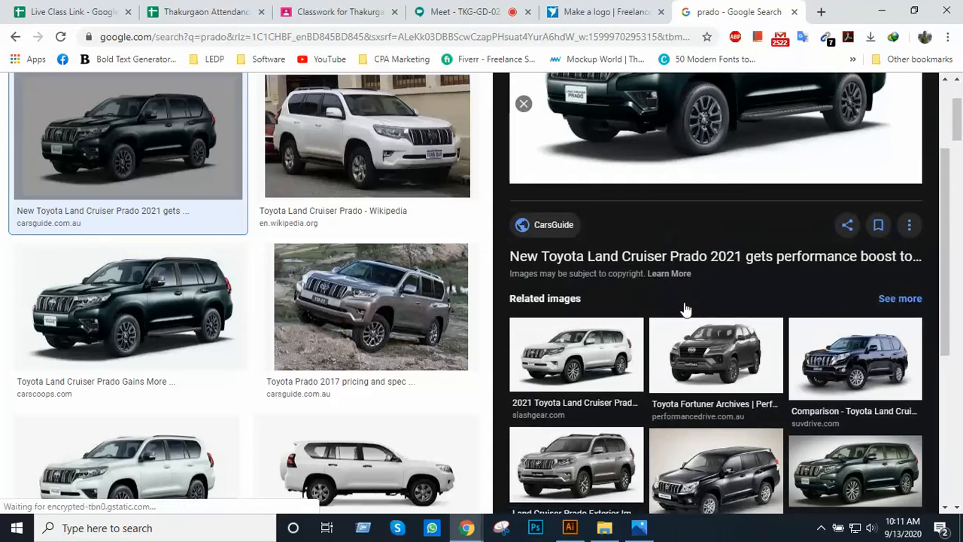
{"action": "scroll", "coordinate": [685, 308], "scroll_direction": "up", "scroll_amount": 2}
{"action": "scroll", "coordinate": [699, 256], "scroll_direction": "up", "scroll_amount": 1}
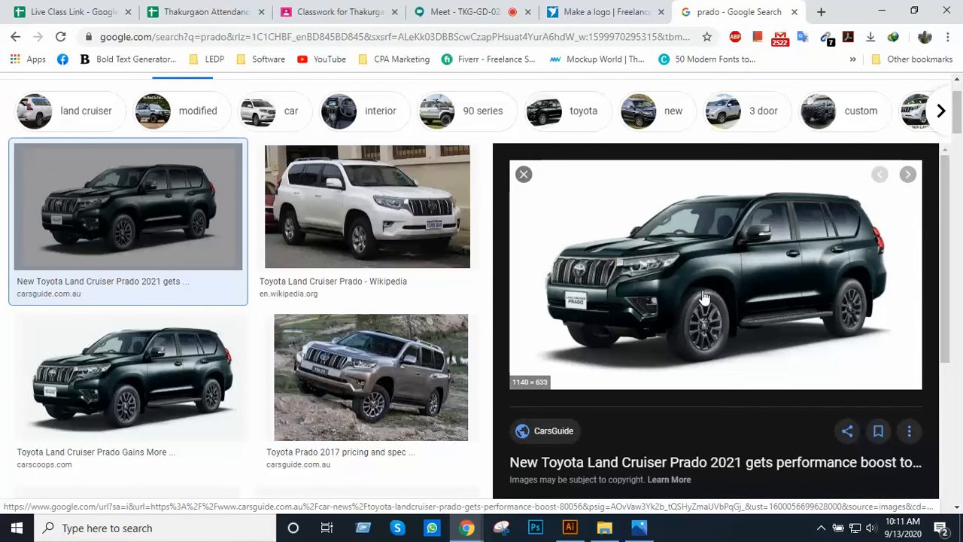
{"action": "left_click", "coordinate": [643, 465]}
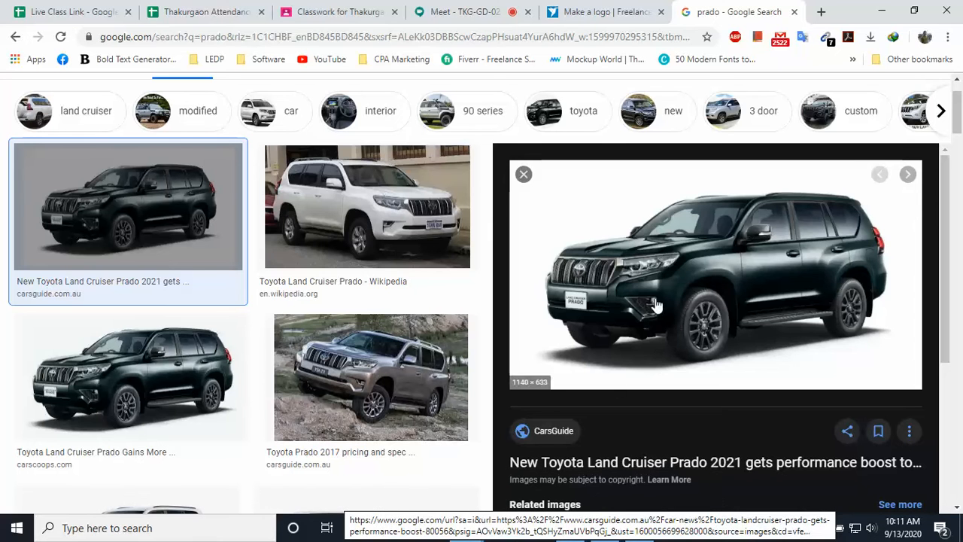
{"action": "left_click", "coordinate": [641, 529]}
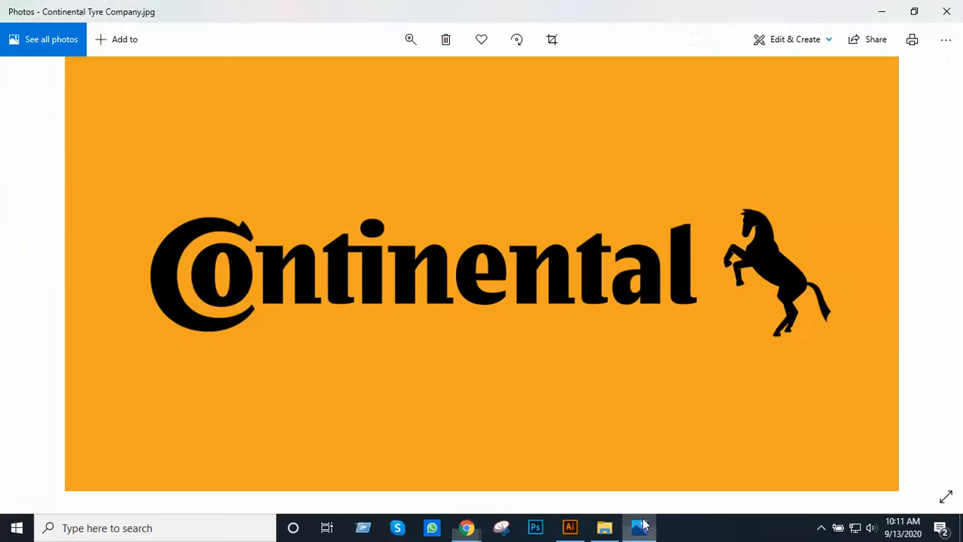
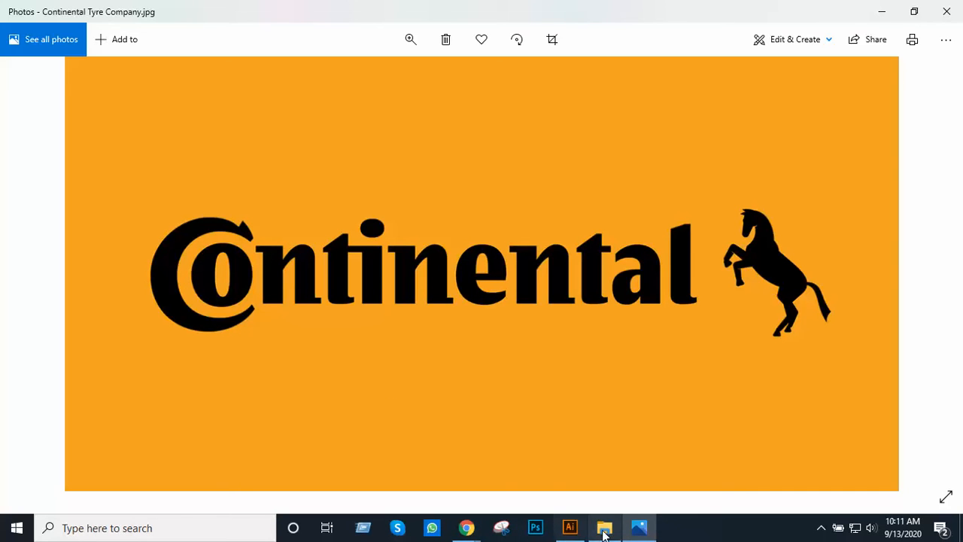
- Return to the prado results in Chrome and preview the white 2021 Toyota Land Cruiser Prado related image from SlashGear
{"action": "left_click", "coordinate": [638, 527]}
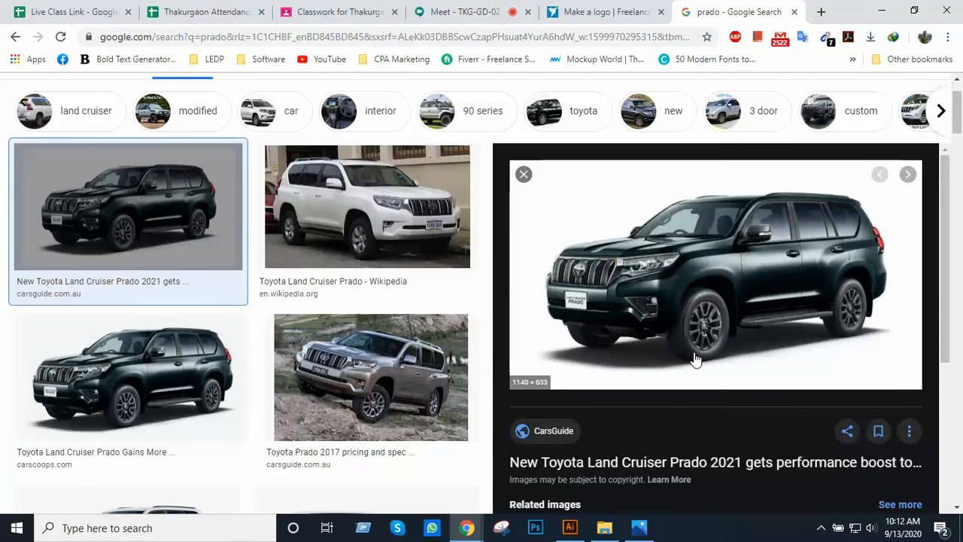
{"action": "scroll", "coordinate": [677, 293], "scroll_direction": "down", "scroll_amount": 1}
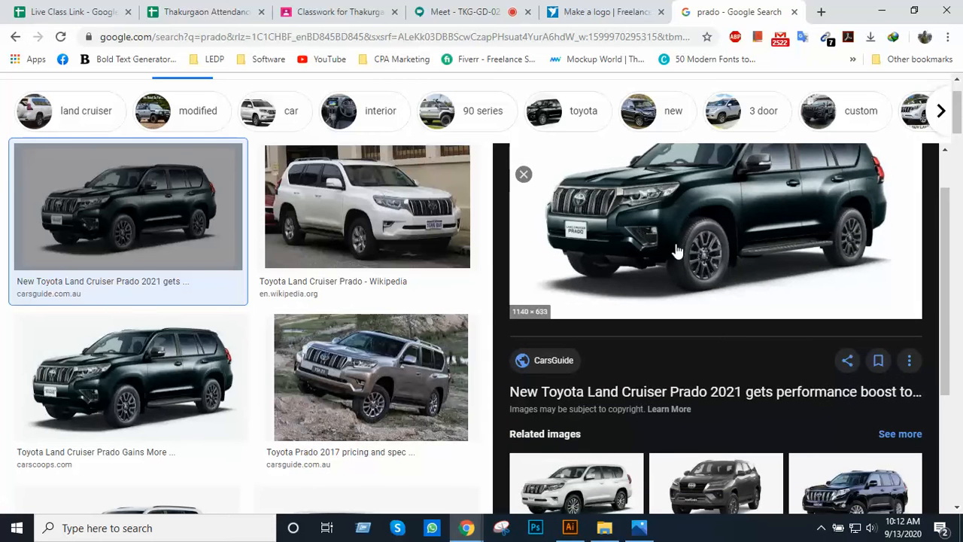
{"action": "scroll", "coordinate": [670, 318], "scroll_direction": "down", "scroll_amount": 2}
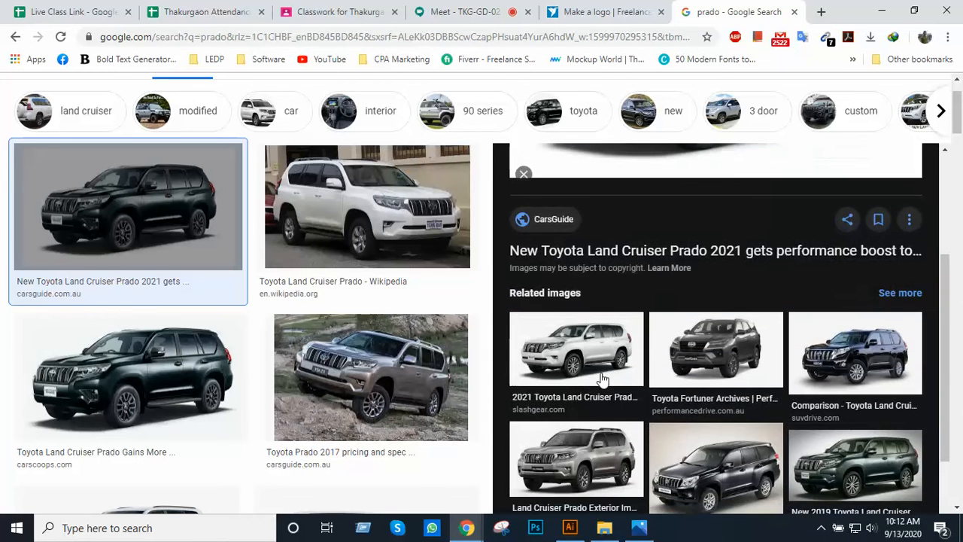
{"action": "left_click", "coordinate": [593, 359]}
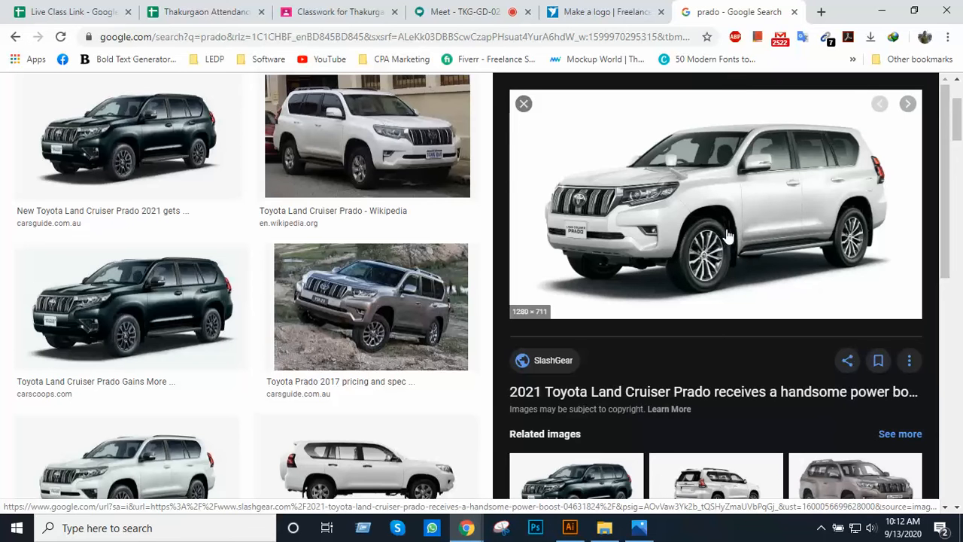
- View the Hyundai handshake image in Photos, close it, and open the Hyundai logo with the wordmark from the Class 18 folder
{"action": "left_click", "coordinate": [569, 528]}
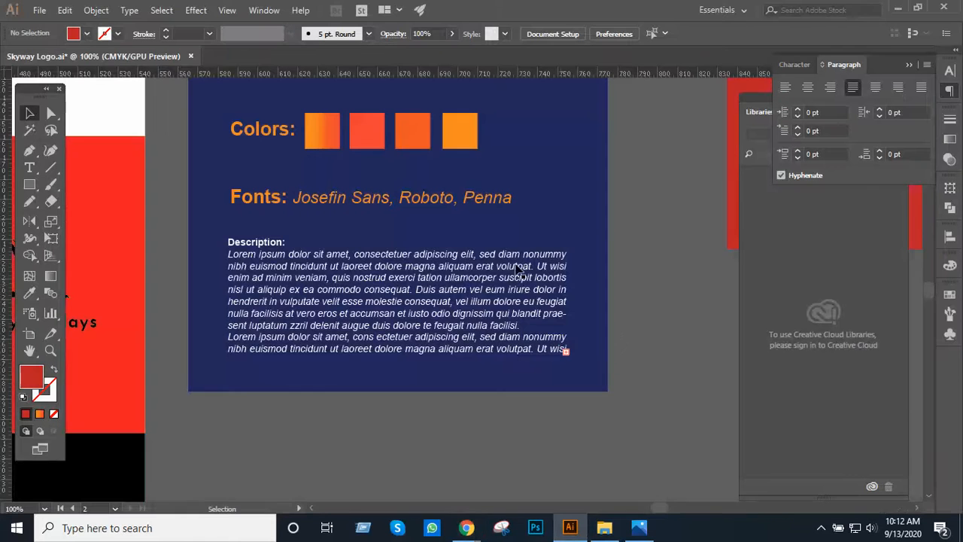
{"action": "left_click", "coordinate": [639, 528]}
{"action": "key", "text": "Right"}
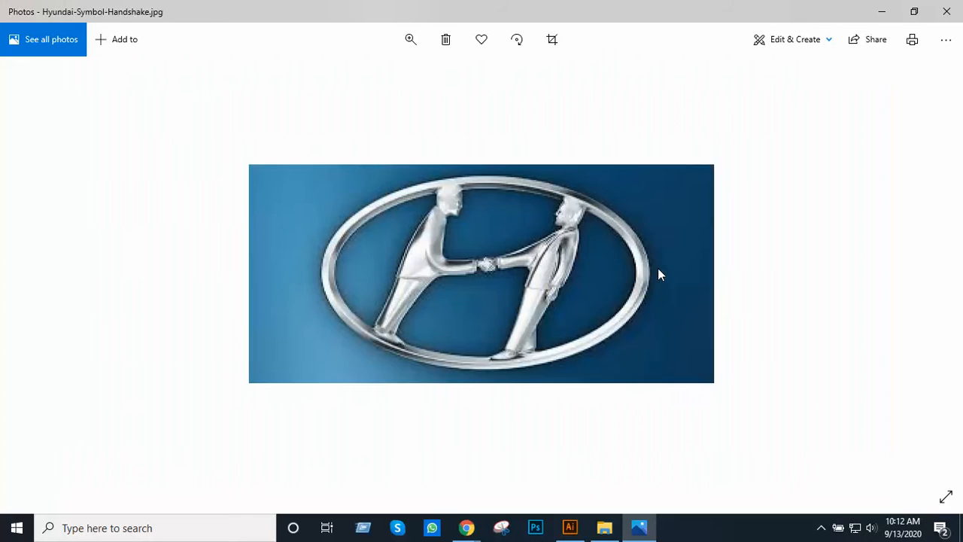
{"action": "left_click", "coordinate": [946, 12]}
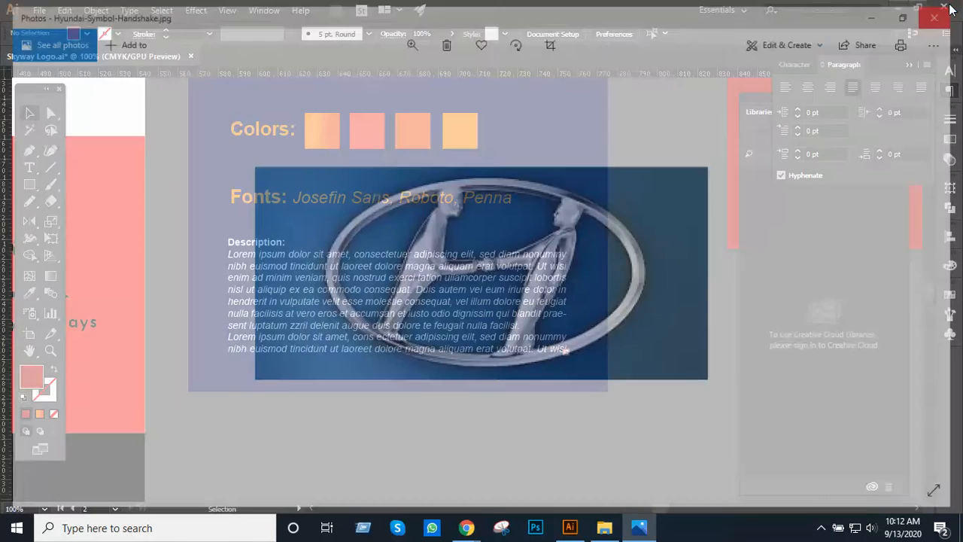
{"action": "left_click", "coordinate": [604, 527]}
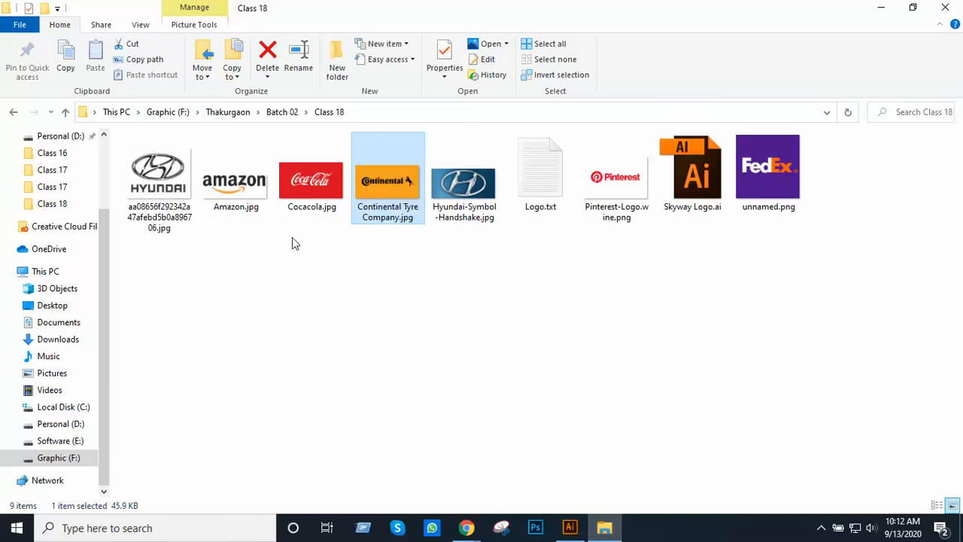
{"action": "double_click", "coordinate": [180, 193]}
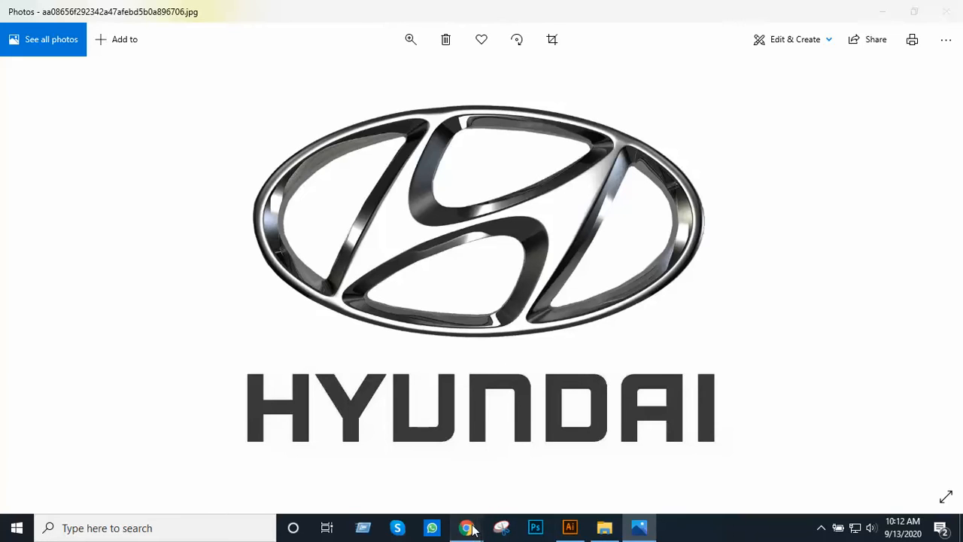
- Return to Chrome, close the Prado image preview, and search Google Images for sonata
{"action": "mouse_move", "coordinate": [473, 523]}
{"action": "left_click", "coordinate": [436, 461]}
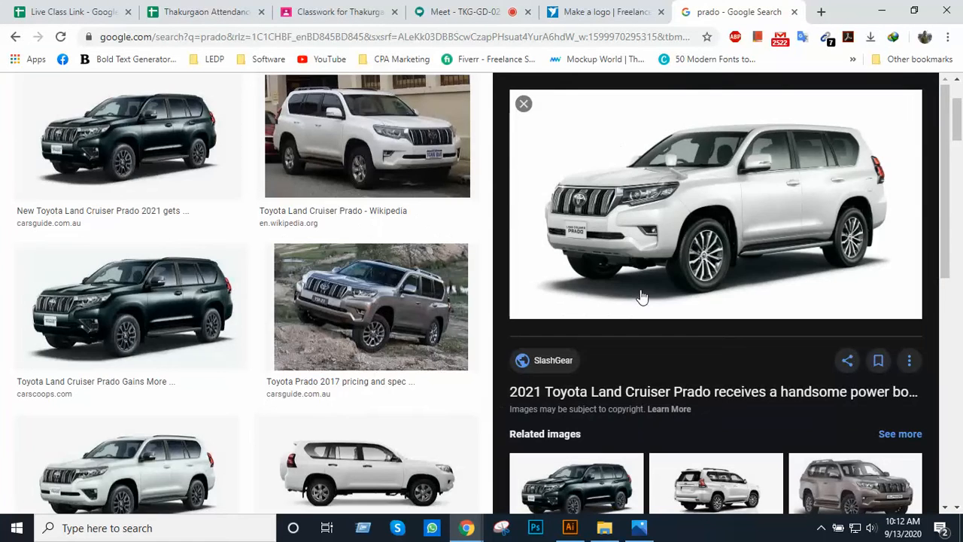
{"action": "scroll", "coordinate": [642, 297], "scroll_direction": "up", "scroll_amount": 2}
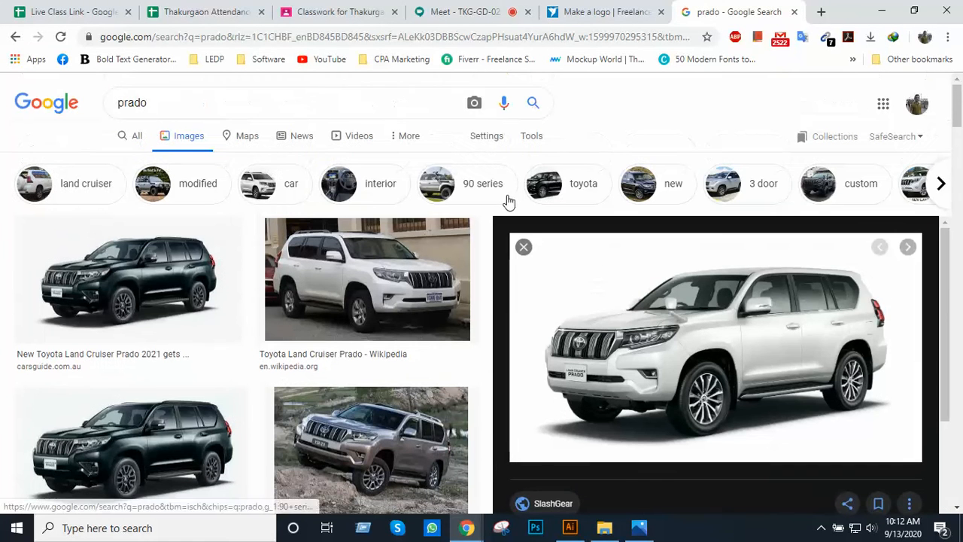
{"action": "left_click", "coordinate": [524, 246]}
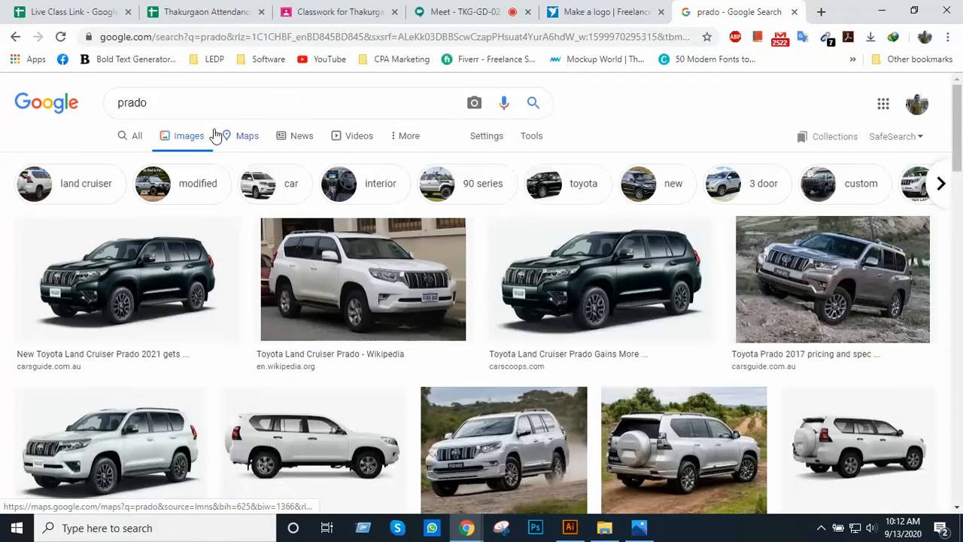
{"action": "double_click", "coordinate": [167, 106]}
{"action": "type", "text": "s"}
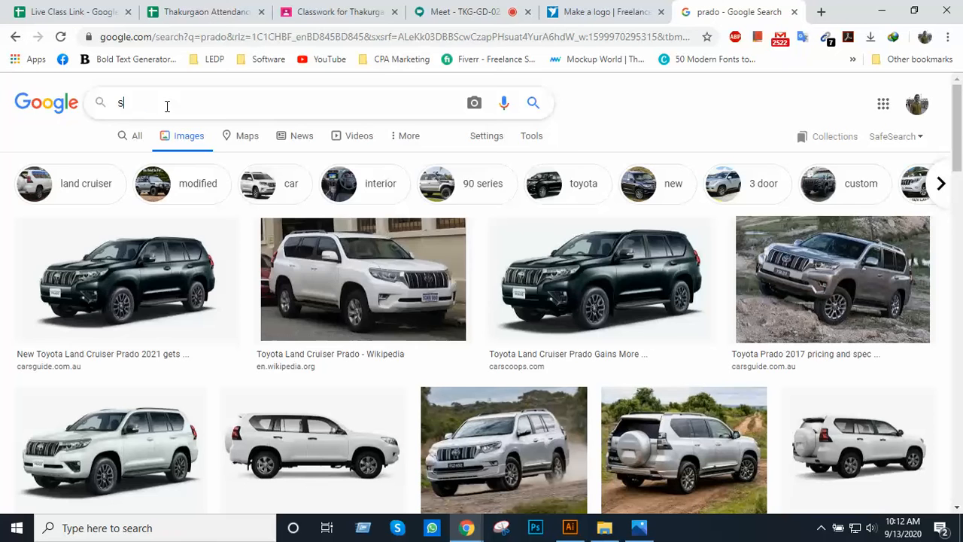
{"action": "type", "text": "onata"}
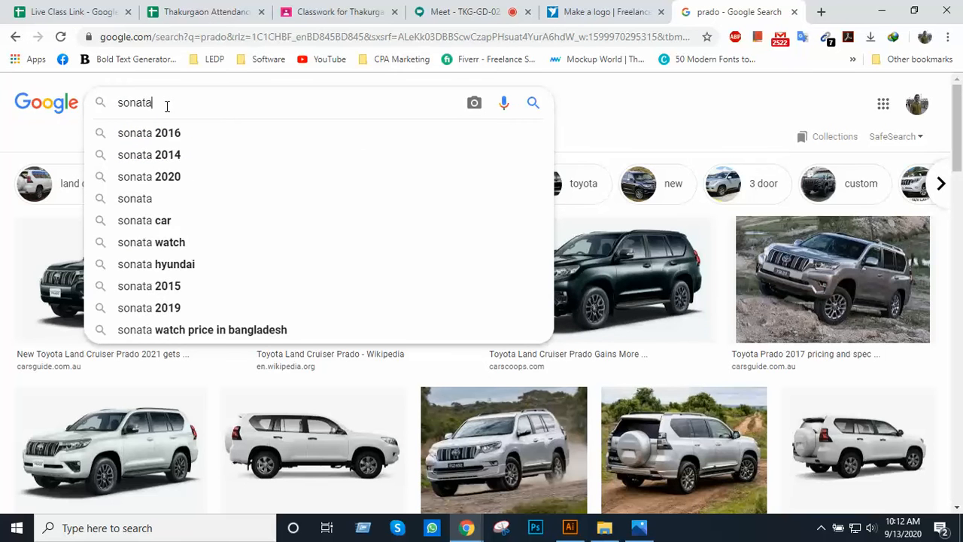
{"action": "key", "text": "Return"}
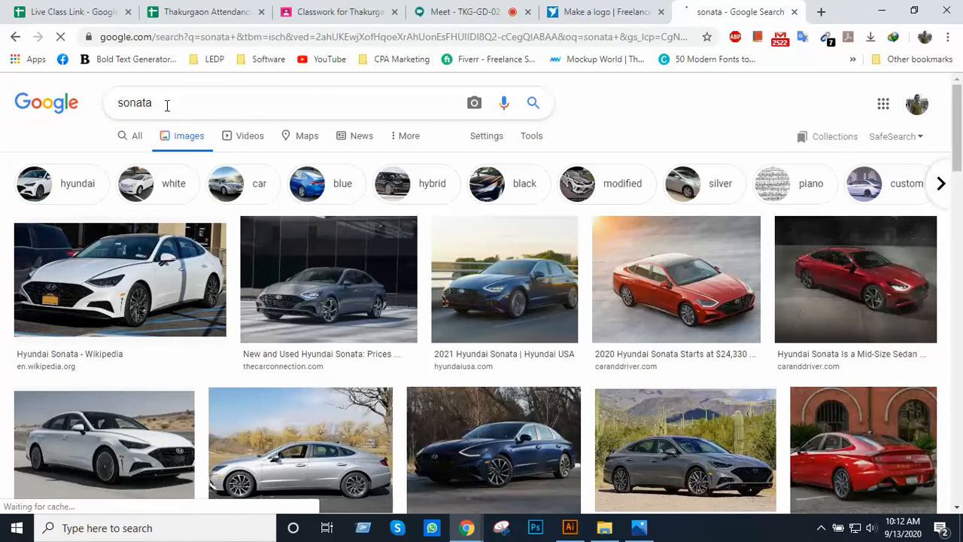
- Extend the image search to "sonata using Don movie" and look through the results for the car from the film
{"action": "left_click", "coordinate": [158, 104]}
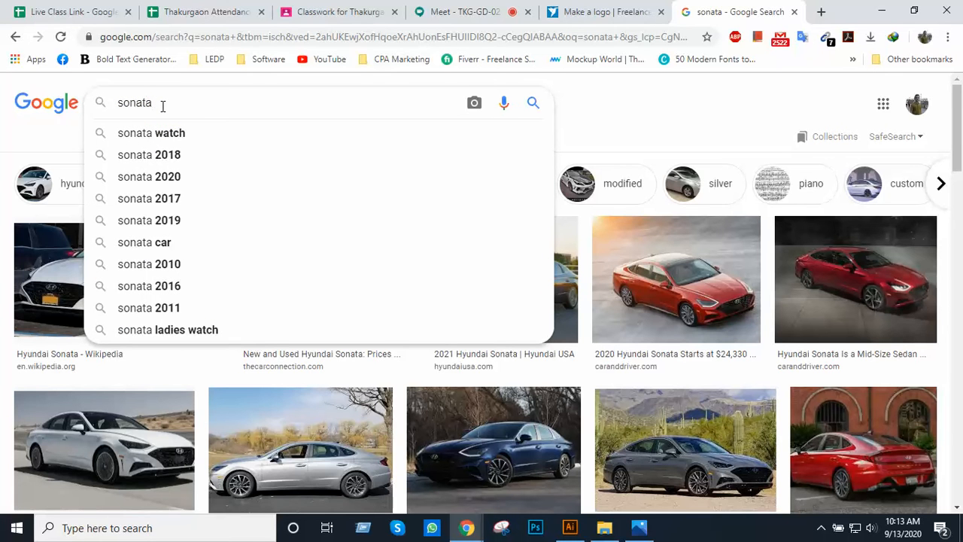
{"action": "type", "text": "using"}
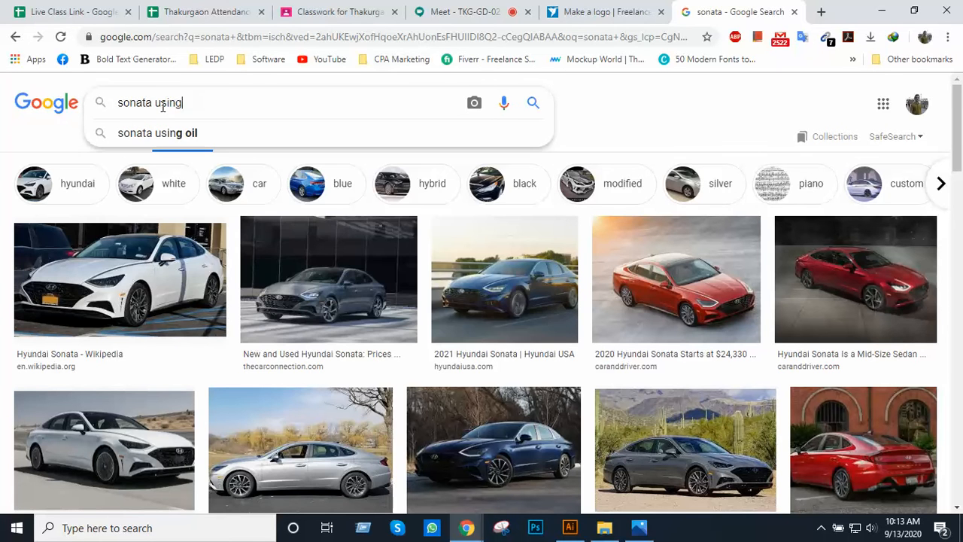
{"action": "type", "text": " Don mov"}
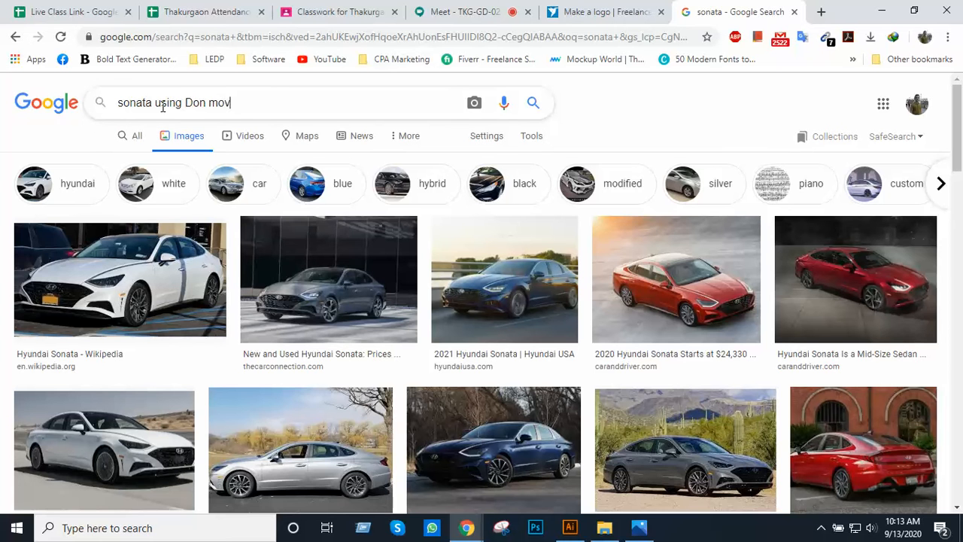
{"action": "type", "text": "ie"}
{"action": "key", "text": "Return"}
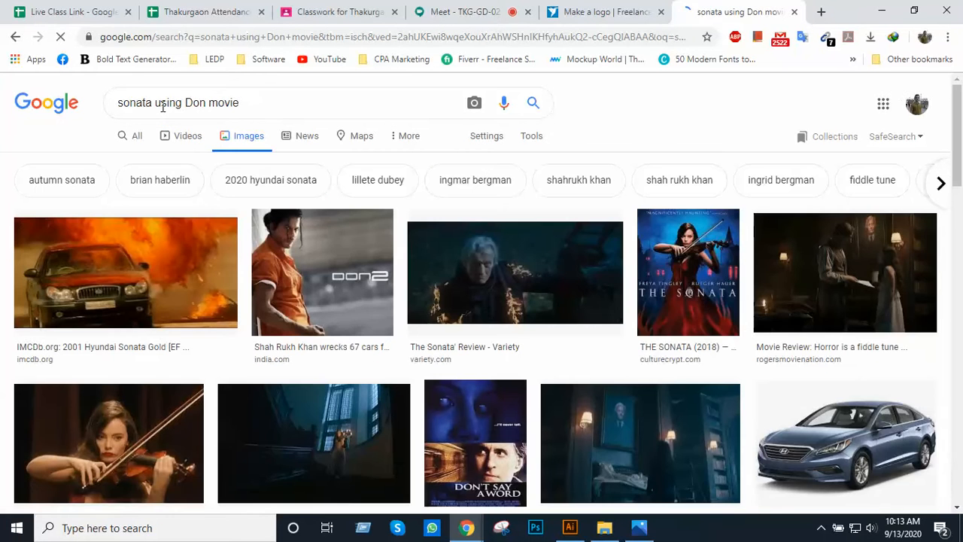
{"action": "scroll", "coordinate": [331, 214], "scroll_direction": "down", "scroll_amount": 2}
{"action": "scroll", "coordinate": [476, 249], "scroll_direction": "down", "scroll_amount": 3}
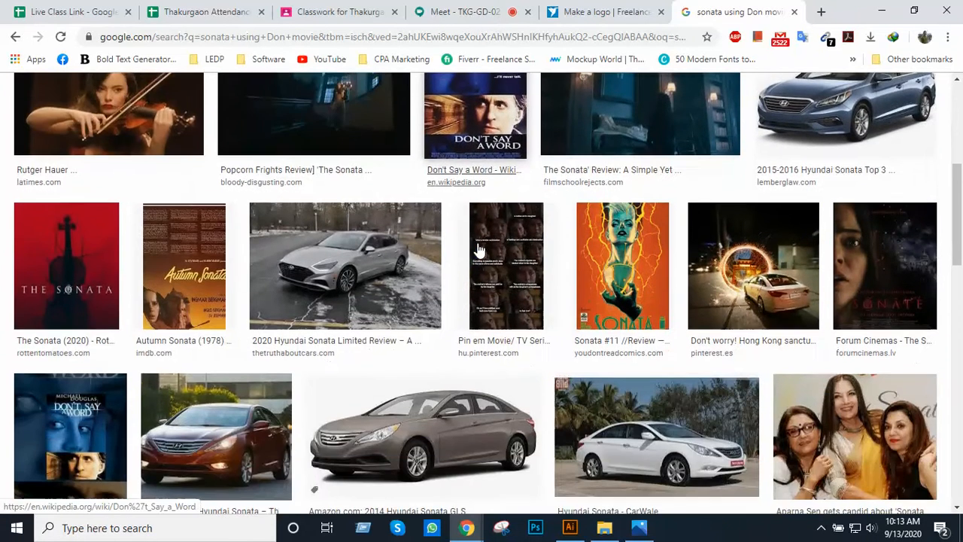
{"action": "scroll", "coordinate": [479, 249], "scroll_direction": "down", "scroll_amount": 4}
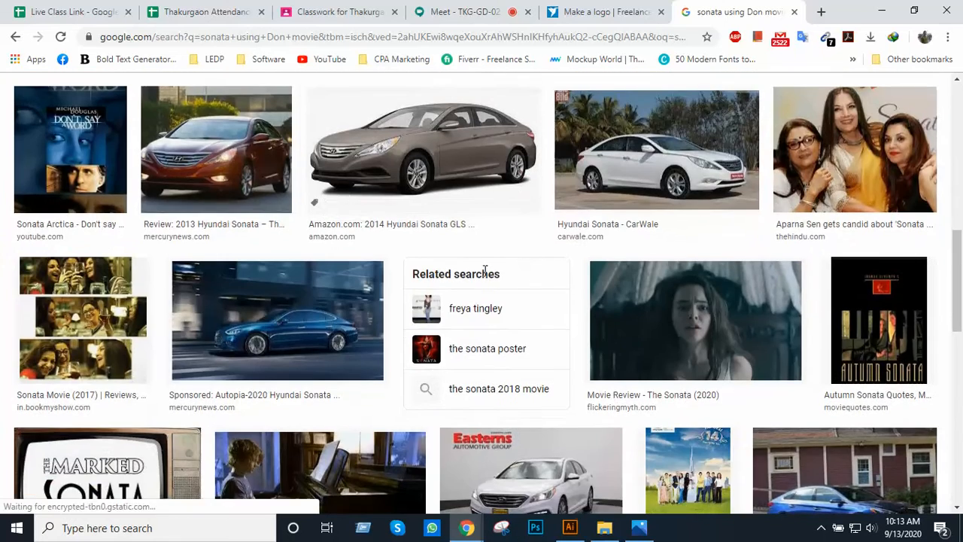
{"action": "scroll", "coordinate": [455, 271], "scroll_direction": "up", "scroll_amount": 9}
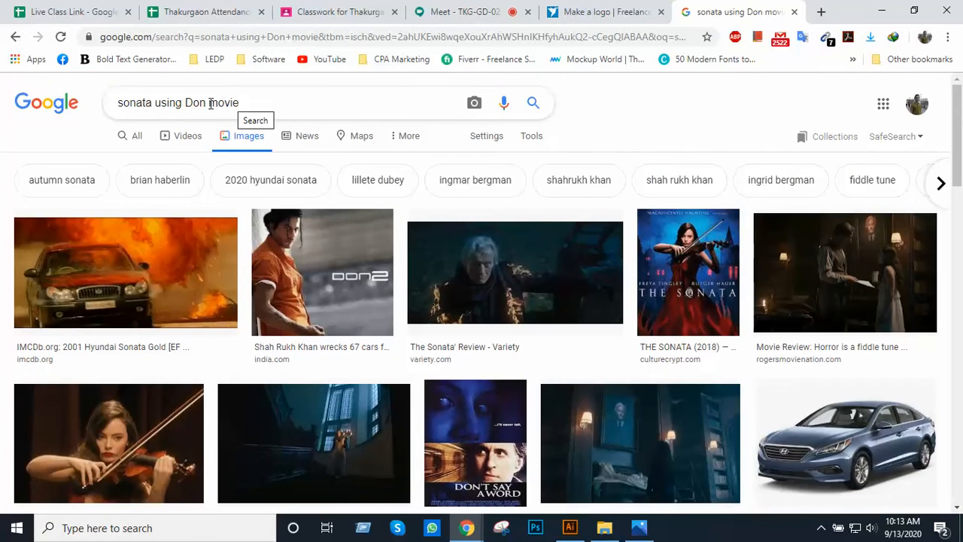
- Change the image search to "sonata using Don 2" and browse the results for the car
{"action": "left_click_drag", "start_coordinate": [209, 104], "coordinate": [259, 113]}
{"action": "type", "text": "2"}
{"action": "key", "text": "Return"}
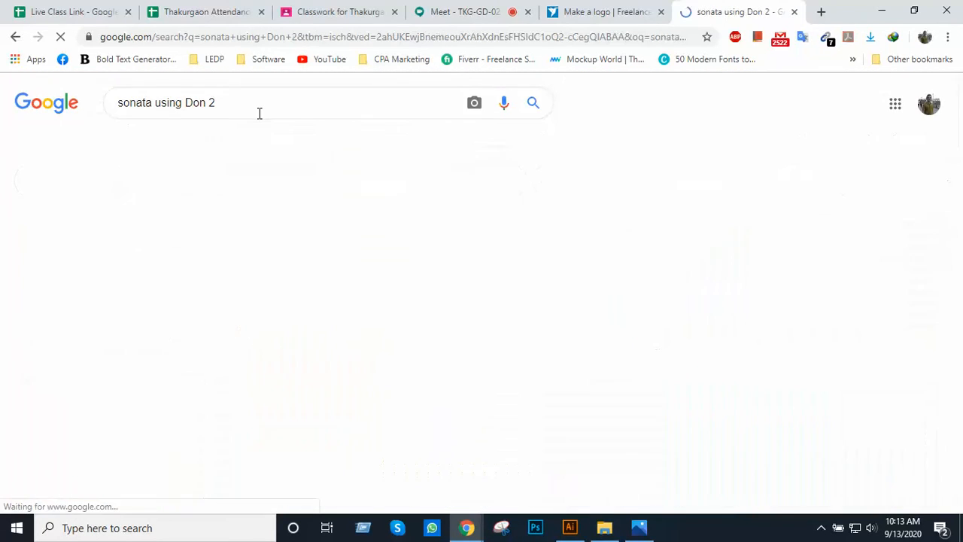
{"action": "scroll", "coordinate": [379, 229], "scroll_direction": "down", "scroll_amount": 2}
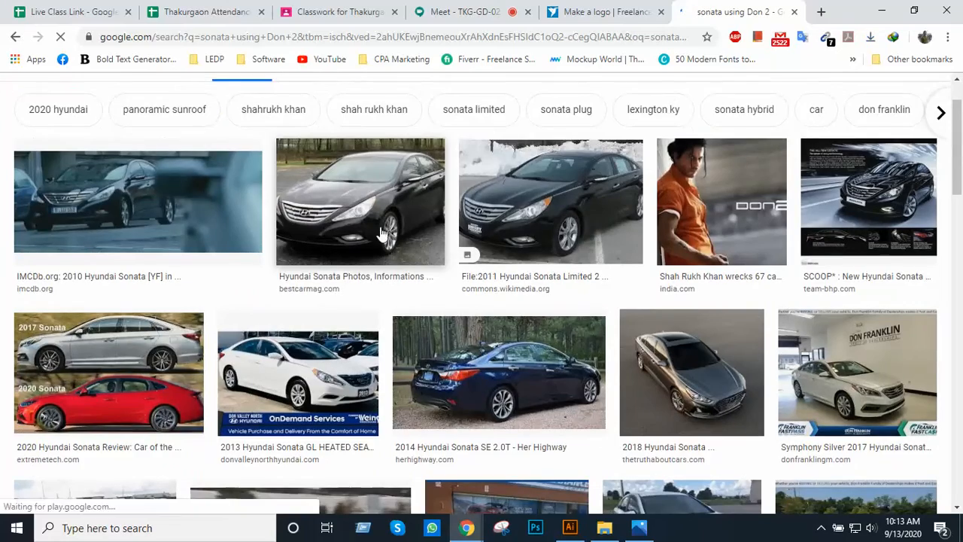
{"action": "scroll", "coordinate": [381, 233], "scroll_direction": "down", "scroll_amount": 8}
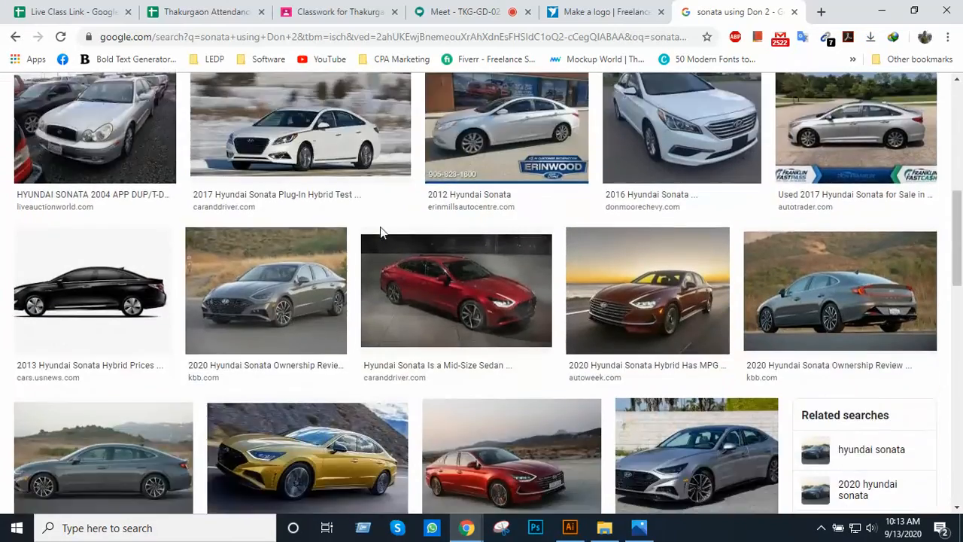
{"action": "scroll", "coordinate": [381, 233], "scroll_direction": "down", "scroll_amount": 5}
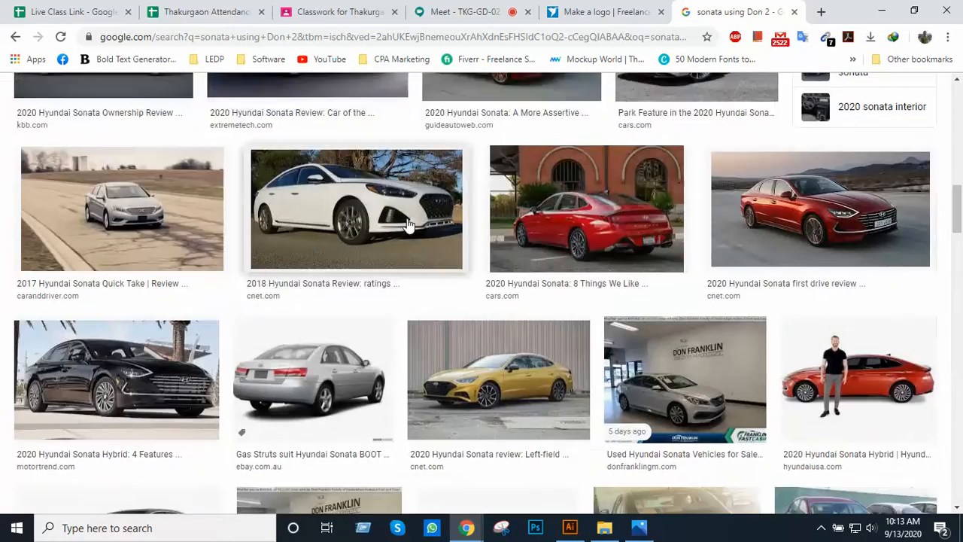
{"action": "scroll", "coordinate": [407, 220], "scroll_direction": "up", "scroll_amount": 15}
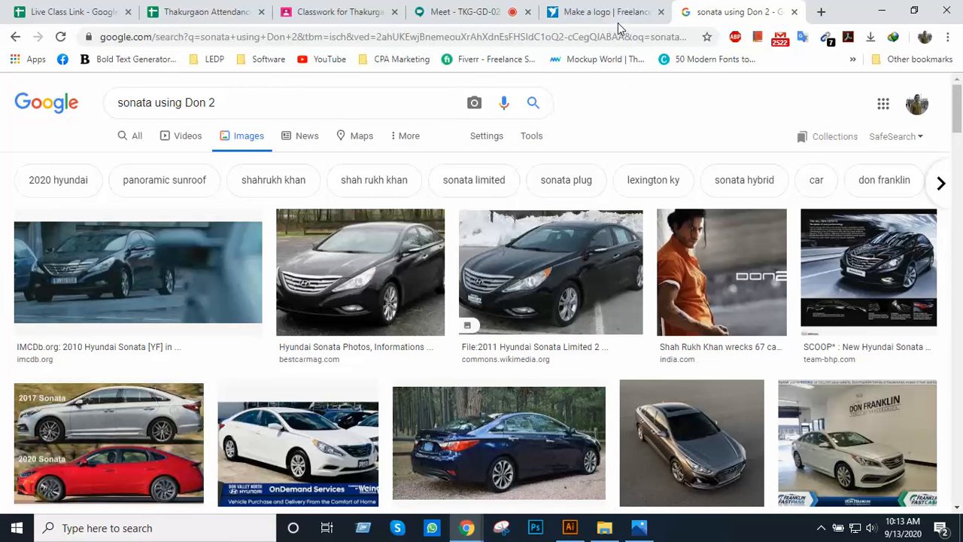
- Show the Hyundai logo in Photos again, and go back to the Sonata image results in Chrome
{"action": "mouse_move", "coordinate": [637, 529]}
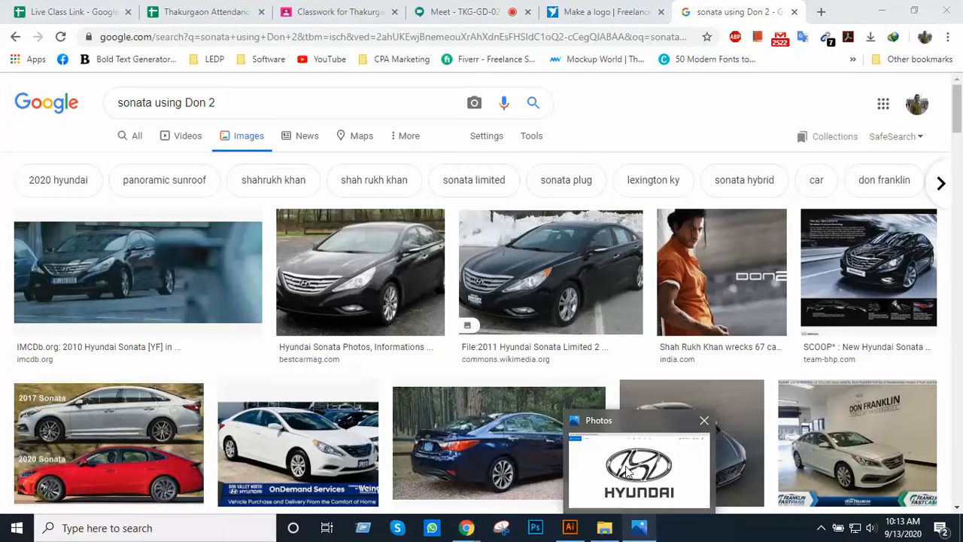
{"action": "left_click", "coordinate": [628, 470]}
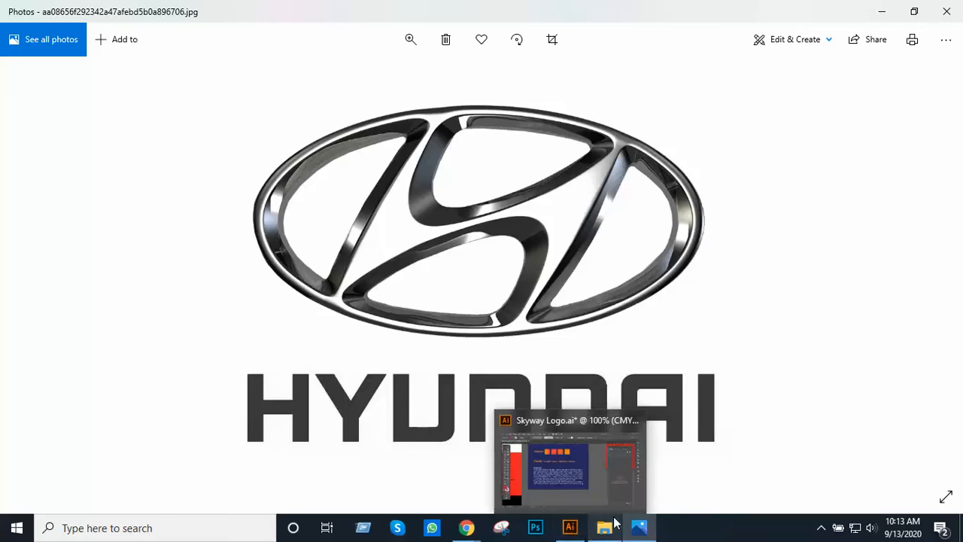
{"action": "left_click", "coordinate": [425, 443]}
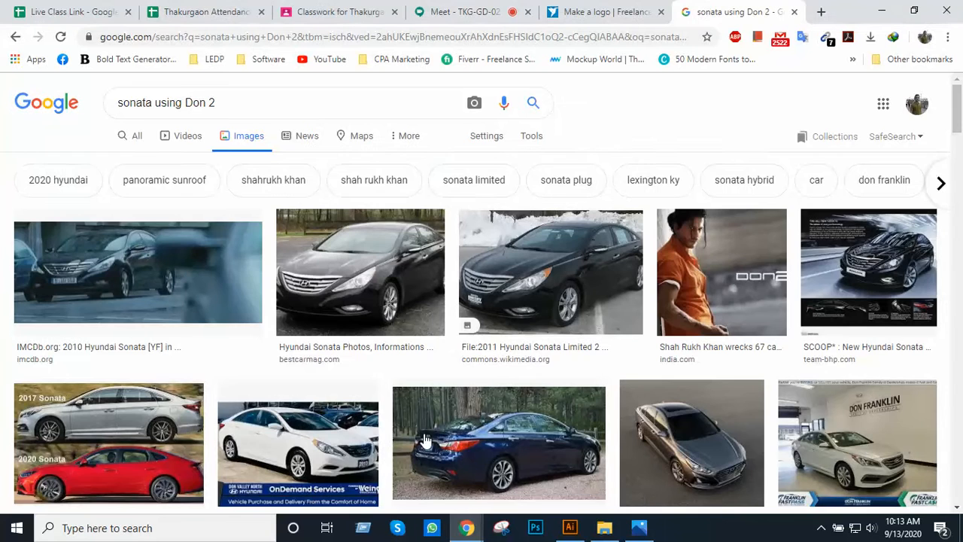
- Browse the Sonata image results, preview the white 2016 Hyundai Sonata with its related images, and close the preview
{"action": "scroll", "coordinate": [544, 308], "scroll_direction": "down", "scroll_amount": 3}
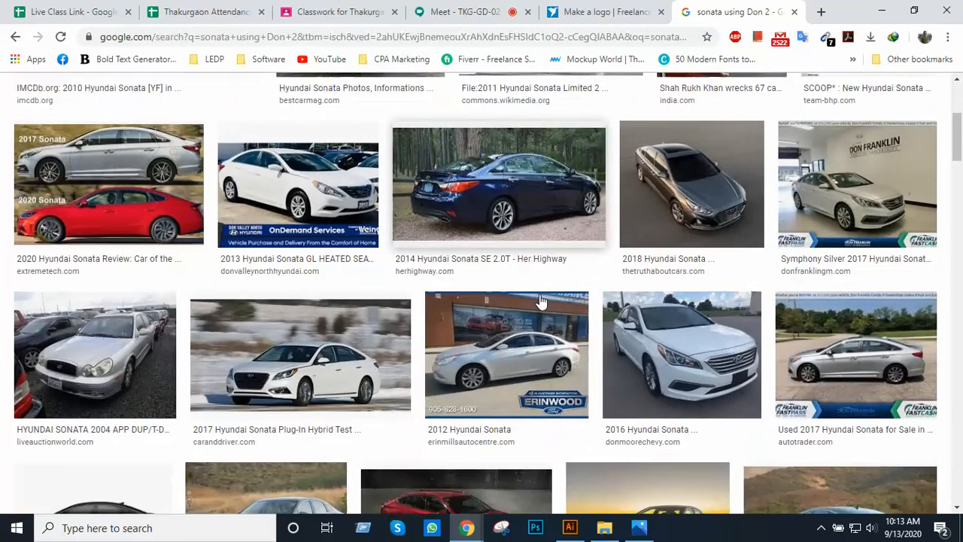
{"action": "scroll", "coordinate": [540, 301], "scroll_direction": "down", "scroll_amount": 3}
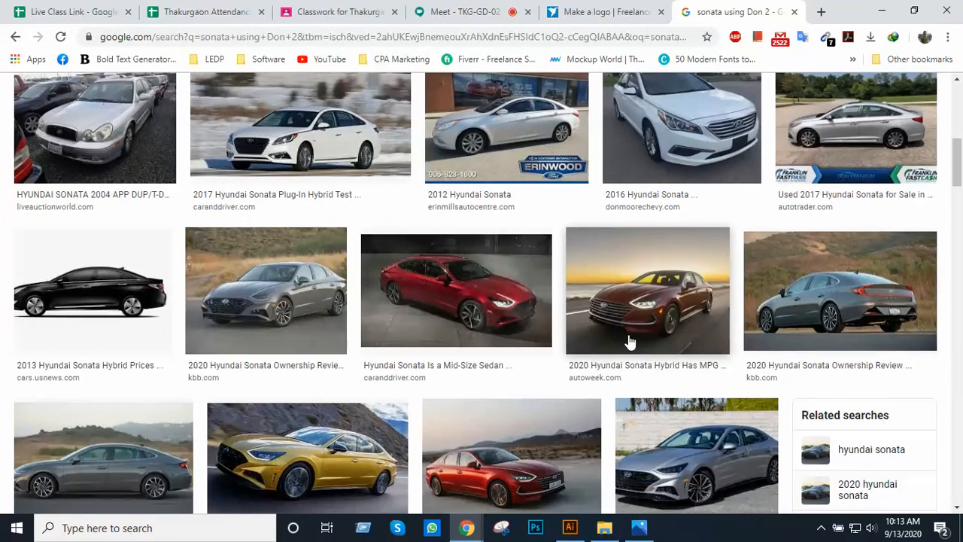
{"action": "scroll", "coordinate": [630, 343], "scroll_direction": "up", "scroll_amount": 3}
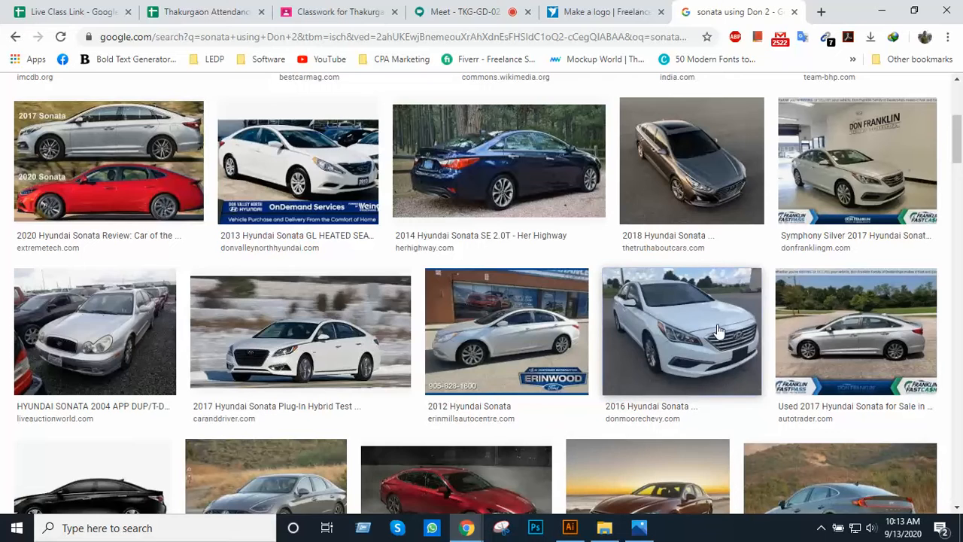
{"action": "left_click", "coordinate": [718, 331]}
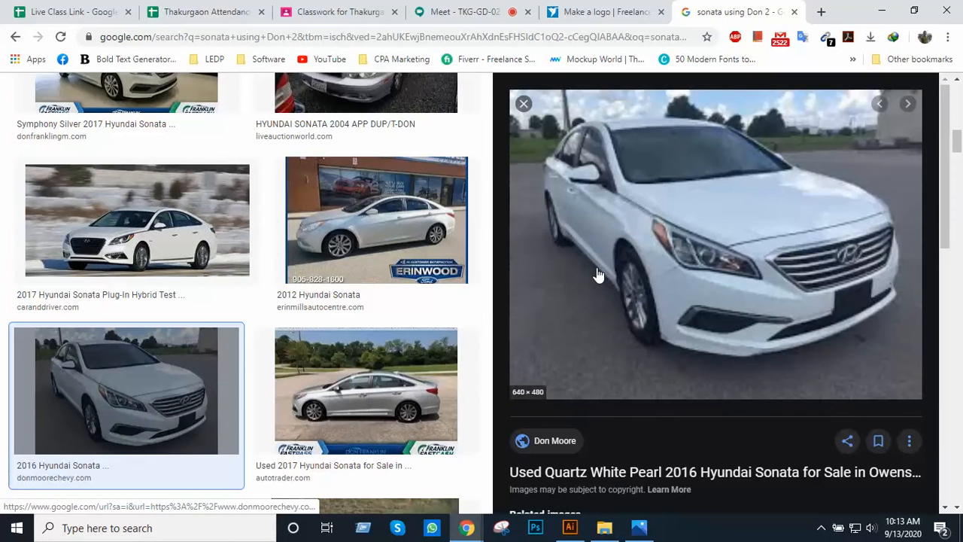
{"action": "scroll", "coordinate": [598, 274], "scroll_direction": "down", "scroll_amount": 3}
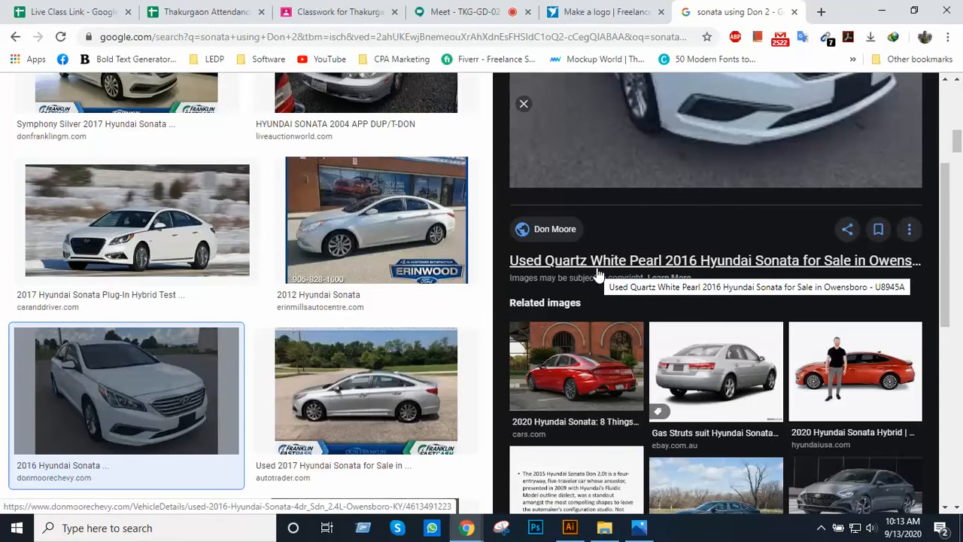
{"action": "scroll", "coordinate": [597, 275], "scroll_direction": "down", "scroll_amount": 6}
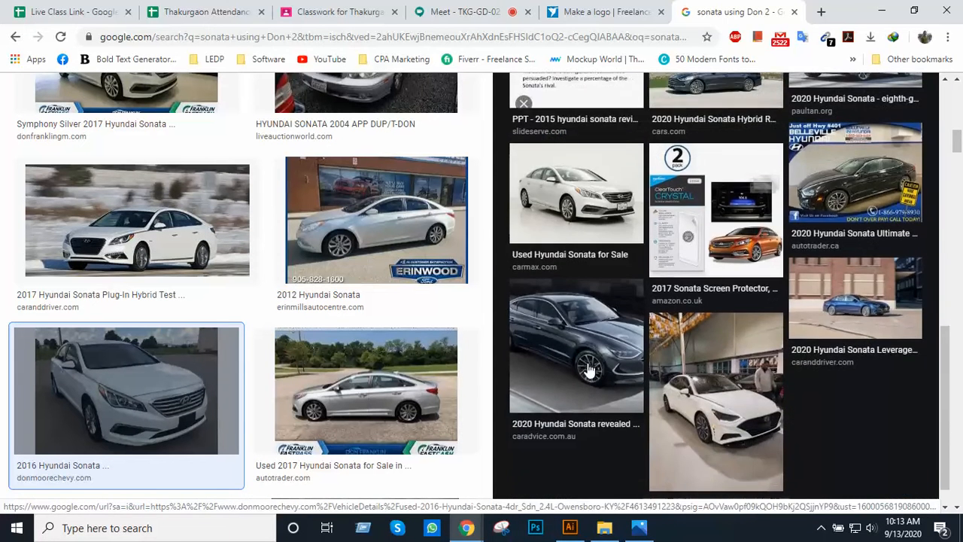
{"action": "scroll", "coordinate": [591, 370], "scroll_direction": "up", "scroll_amount": 3}
{"action": "scroll", "coordinate": [579, 346], "scroll_direction": "up", "scroll_amount": 3}
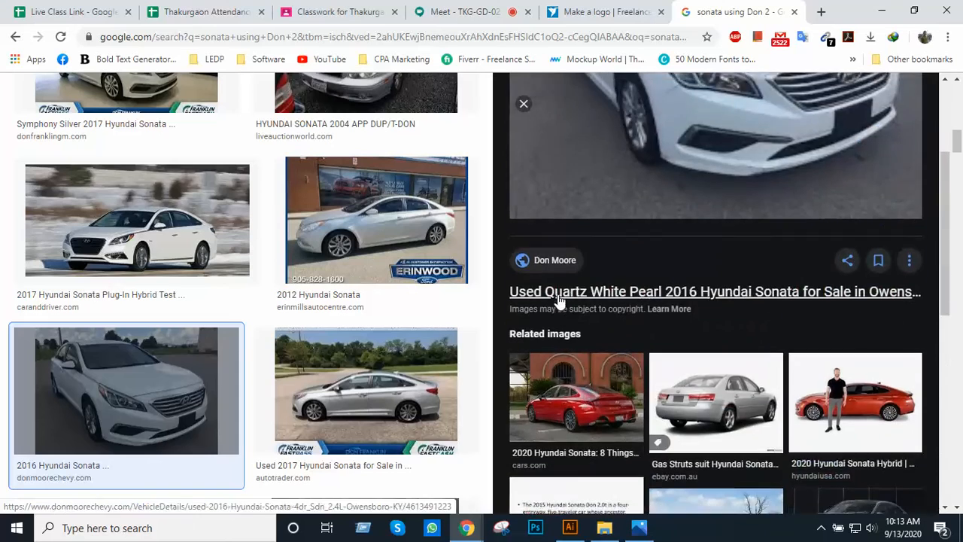
{"action": "left_click", "coordinate": [523, 103]}
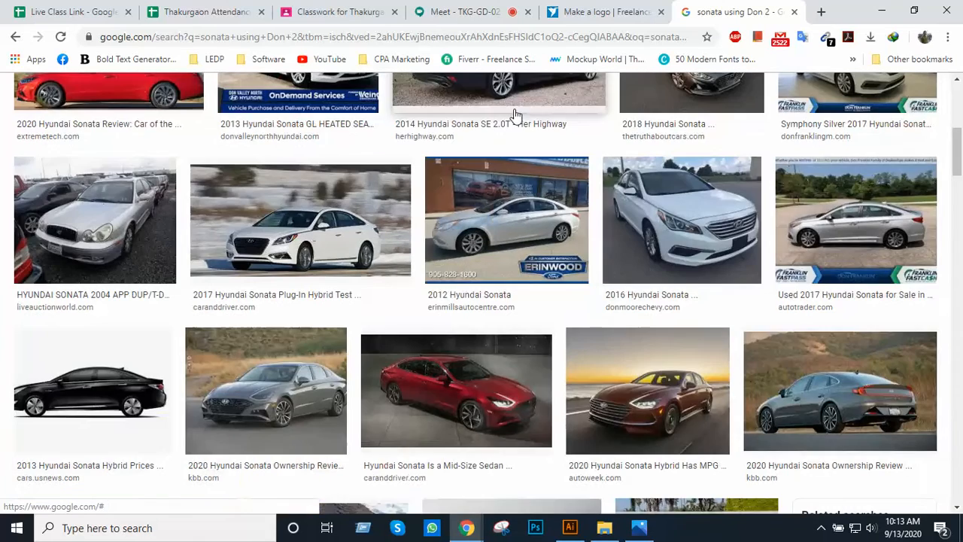
- Preview the Don 2 picture from india.com in the search results and look through its related images
{"action": "scroll", "coordinate": [763, 331], "scroll_direction": "up", "scroll_amount": 5}
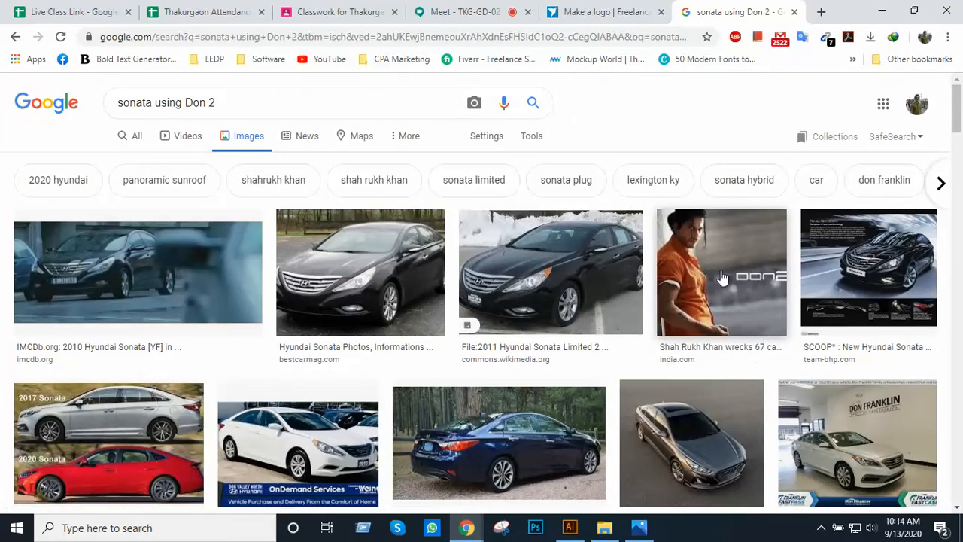
{"action": "scroll", "coordinate": [670, 361], "scroll_direction": "down", "scroll_amount": 3}
{"action": "scroll", "coordinate": [665, 386], "scroll_direction": "up", "scroll_amount": 3}
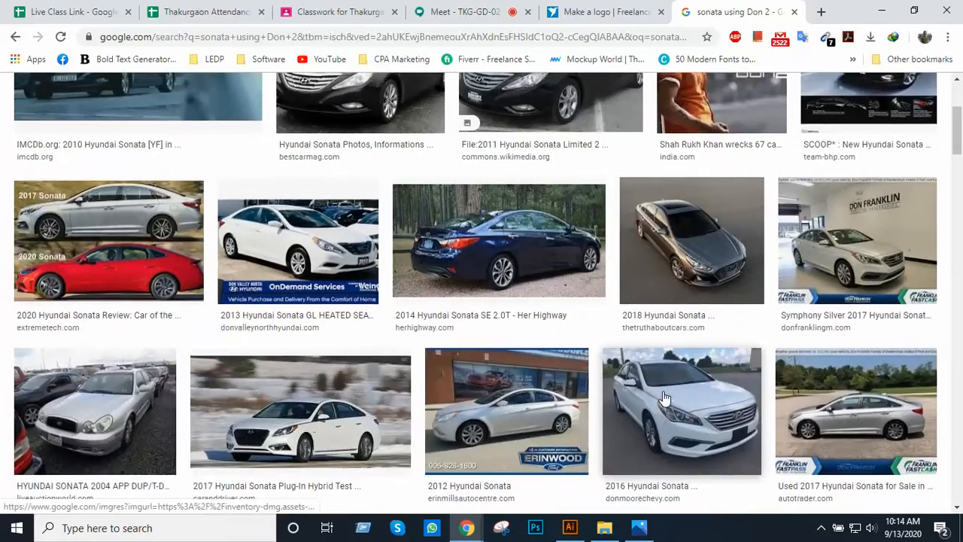
{"action": "left_click", "coordinate": [726, 289]}
{"action": "scroll", "coordinate": [707, 312], "scroll_direction": "down", "scroll_amount": 5}
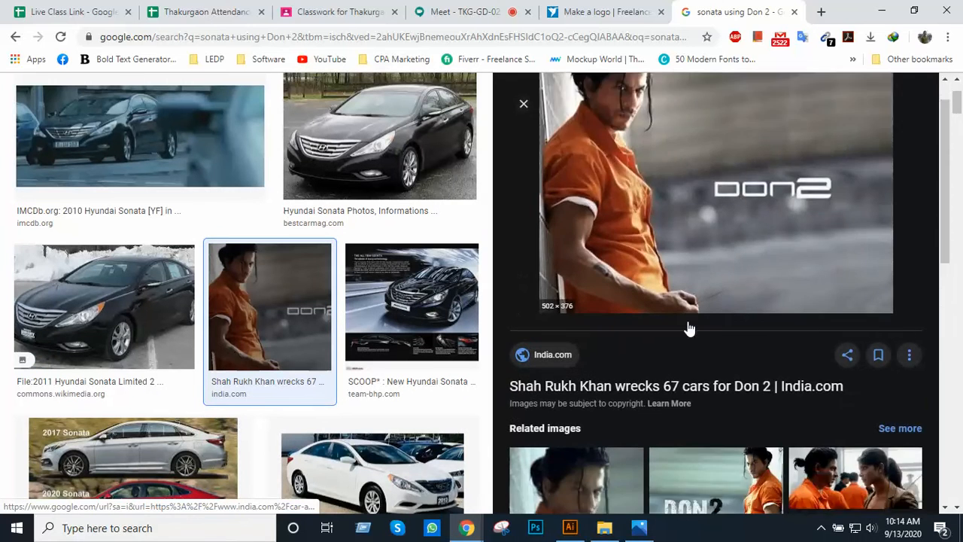
{"action": "scroll", "coordinate": [736, 348], "scroll_direction": "down", "scroll_amount": 2}
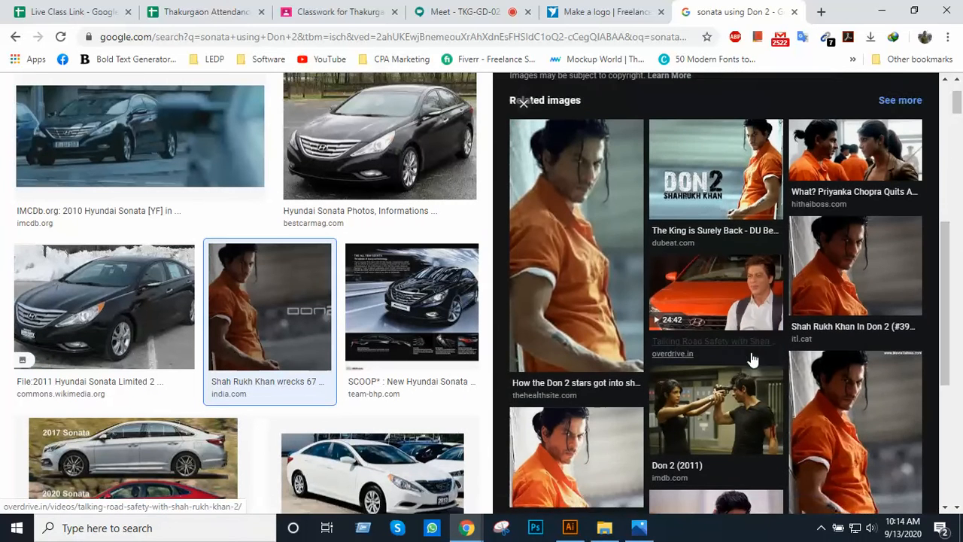
- View the related "Talking Road Safety" image, and from its related images the Times of India photo of Shah Rukh Khan with a Hyundai
{"action": "left_click", "coordinate": [737, 297]}
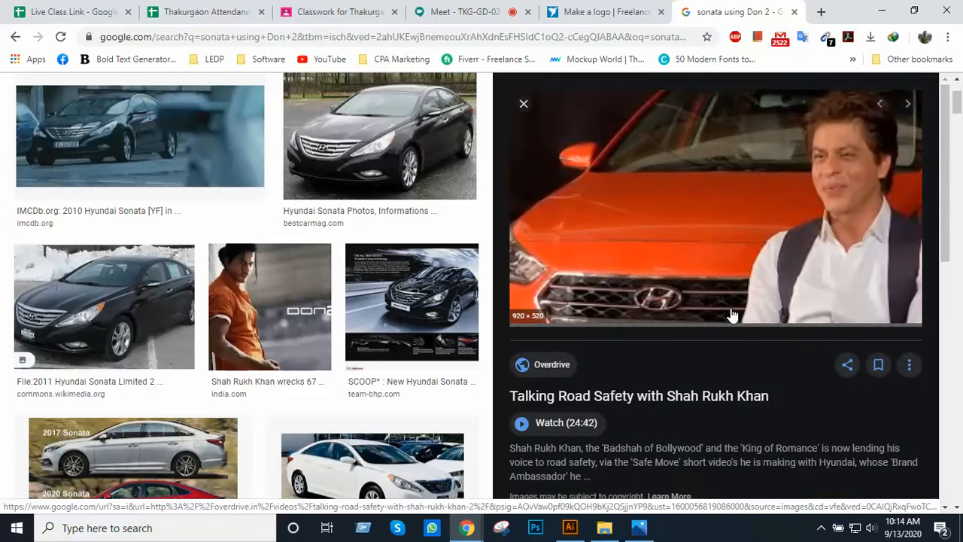
{"action": "scroll", "coordinate": [731, 313], "scroll_direction": "down", "scroll_amount": 4}
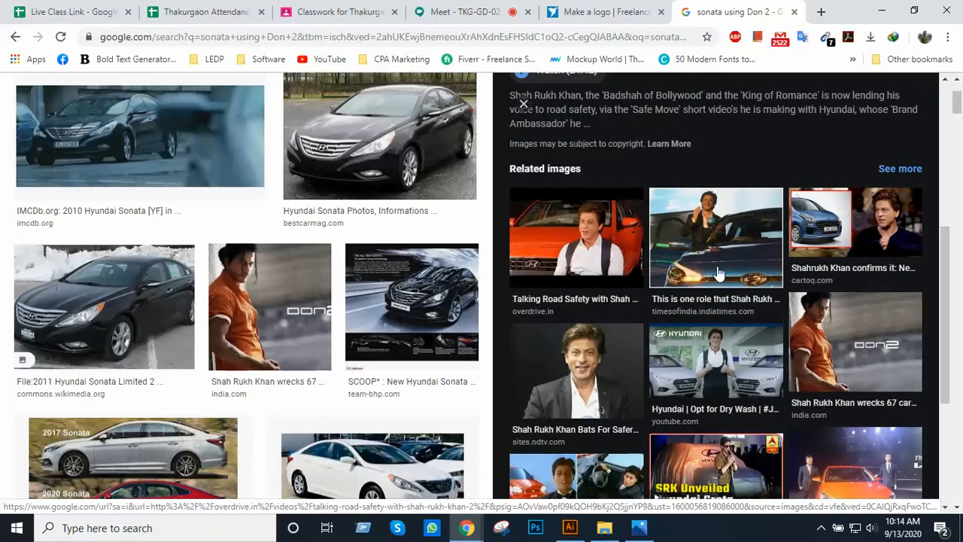
{"action": "left_click", "coordinate": [716, 260]}
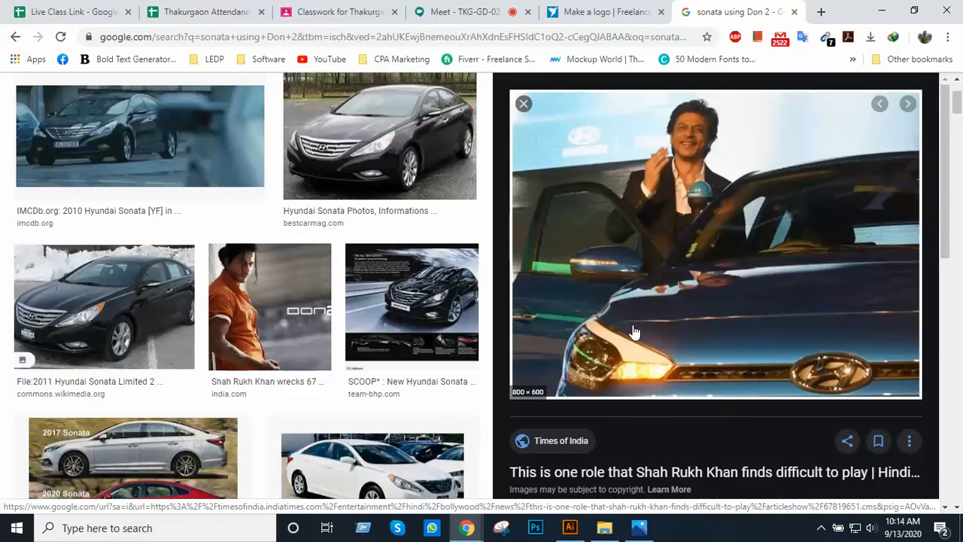
{"action": "scroll", "coordinate": [703, 309], "scroll_direction": "down", "scroll_amount": 4}
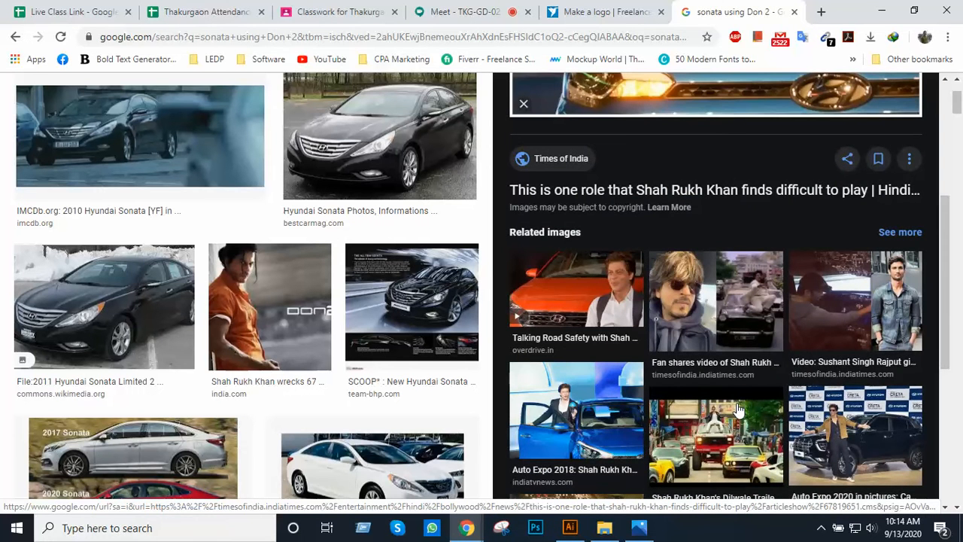
{"action": "scroll", "coordinate": [737, 409], "scroll_direction": "up", "scroll_amount": 4}
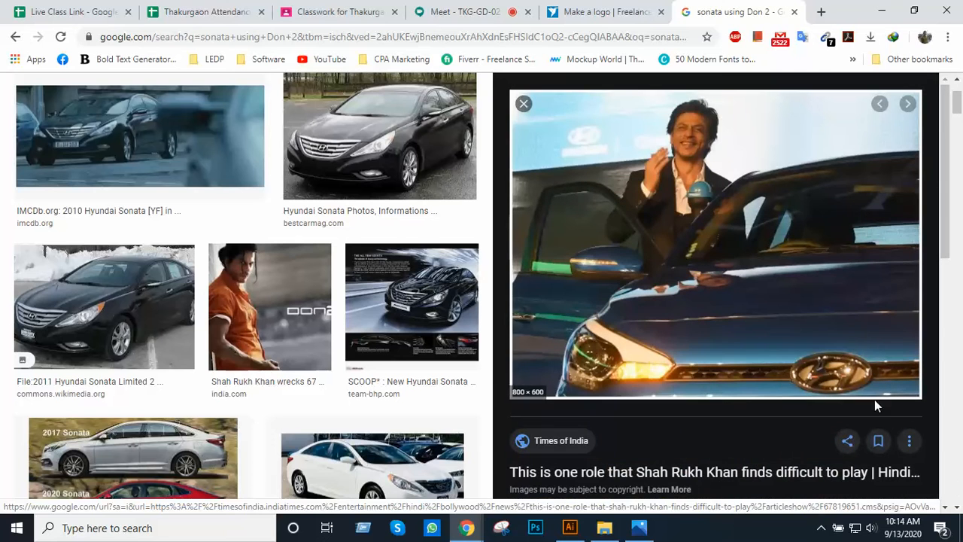
- Show the Hyundai logo in Photos again, and view Hyundai-Symbol-Handshake.jpg from the Class 18 folder and close it
{"action": "left_click", "coordinate": [645, 530]}
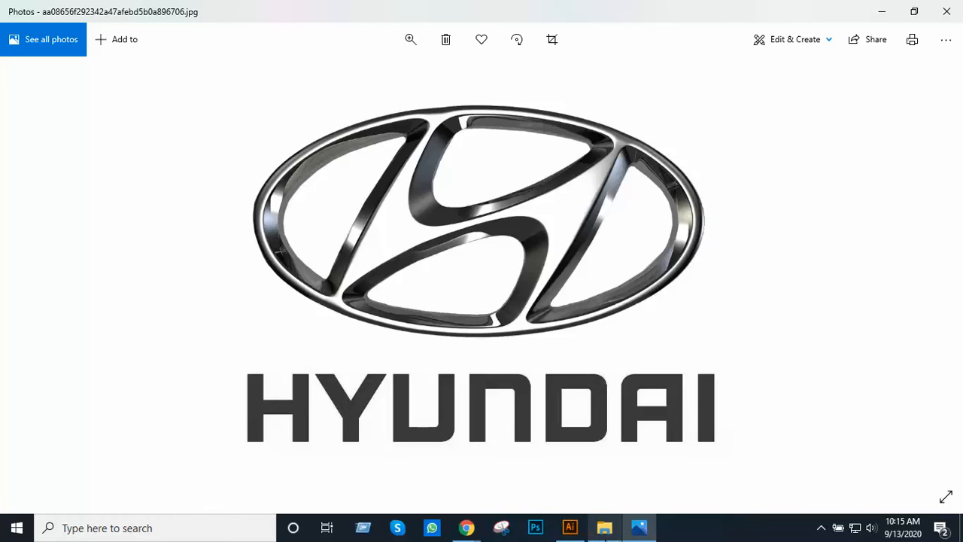
{"action": "left_click", "coordinate": [604, 529]}
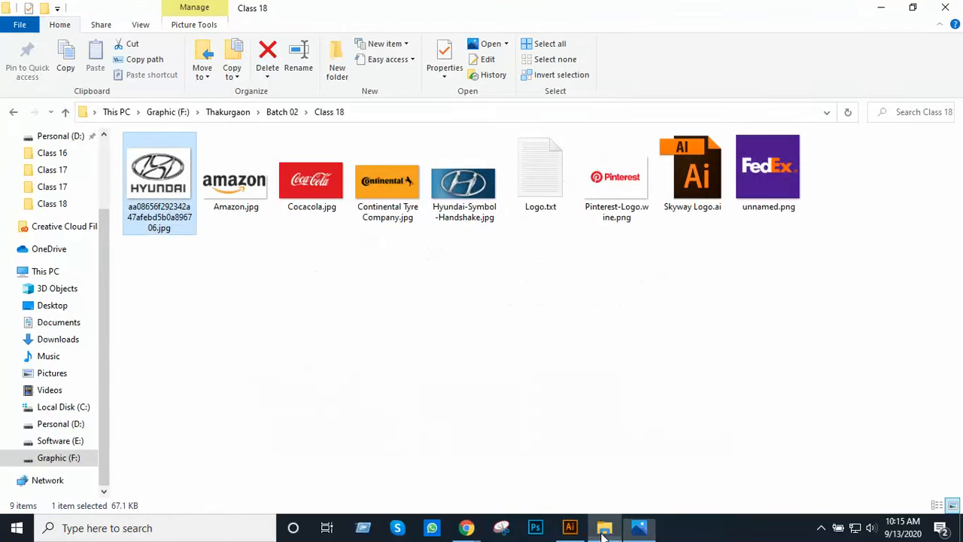
{"action": "left_click", "coordinate": [463, 197]}
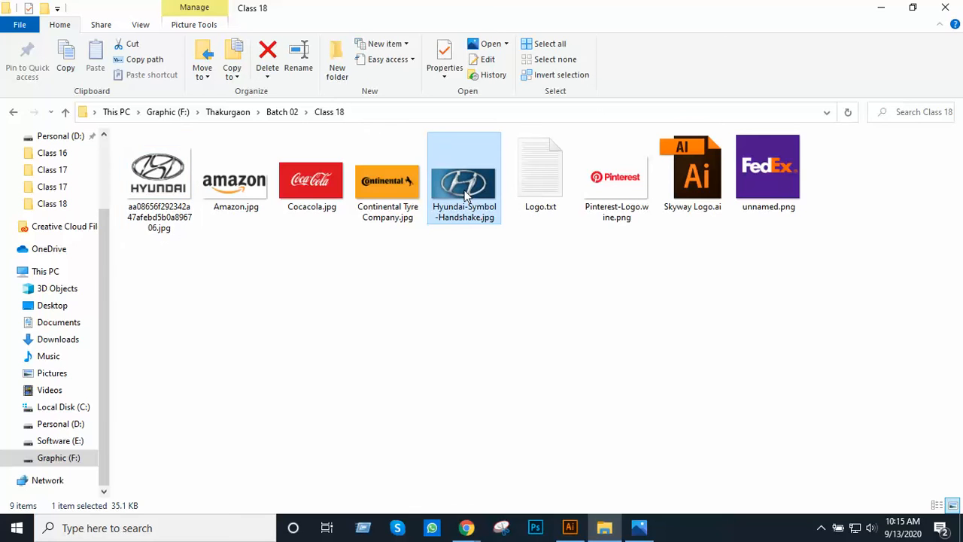
{"action": "double_click", "coordinate": [464, 194]}
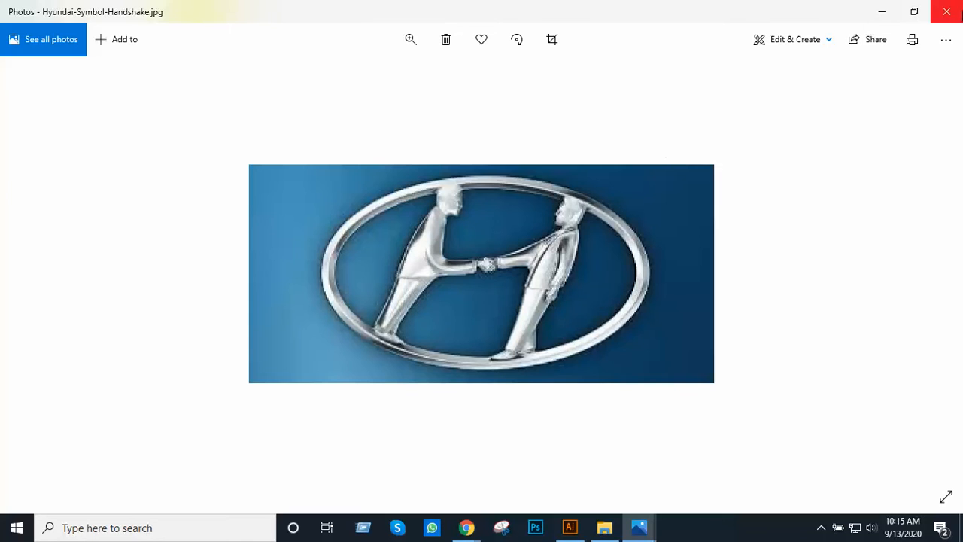
{"action": "left_click", "coordinate": [946, 12]}
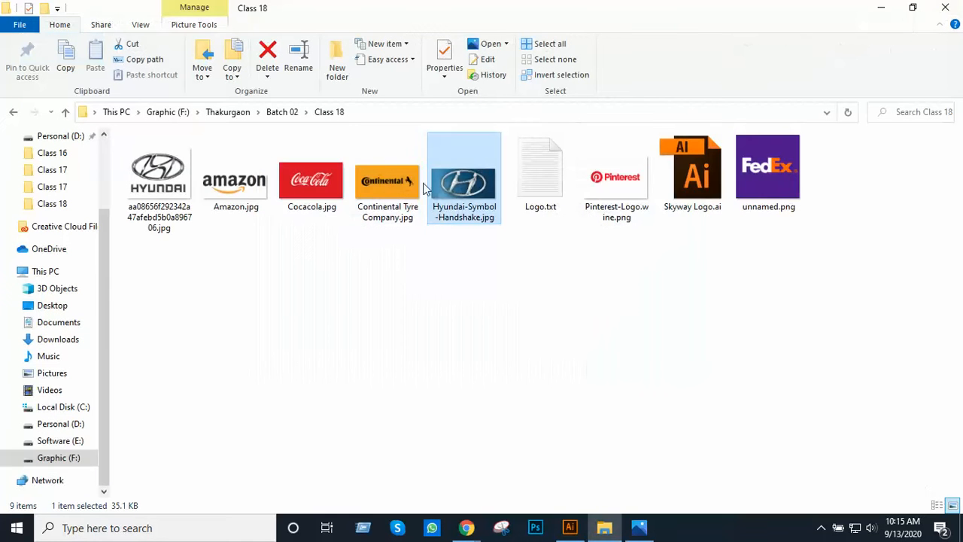
- View Amazon.jpg from the Class 18 folder, minimize it, and open Pinterest-Logo.wine.png from the same folder
{"action": "double_click", "coordinate": [242, 193]}
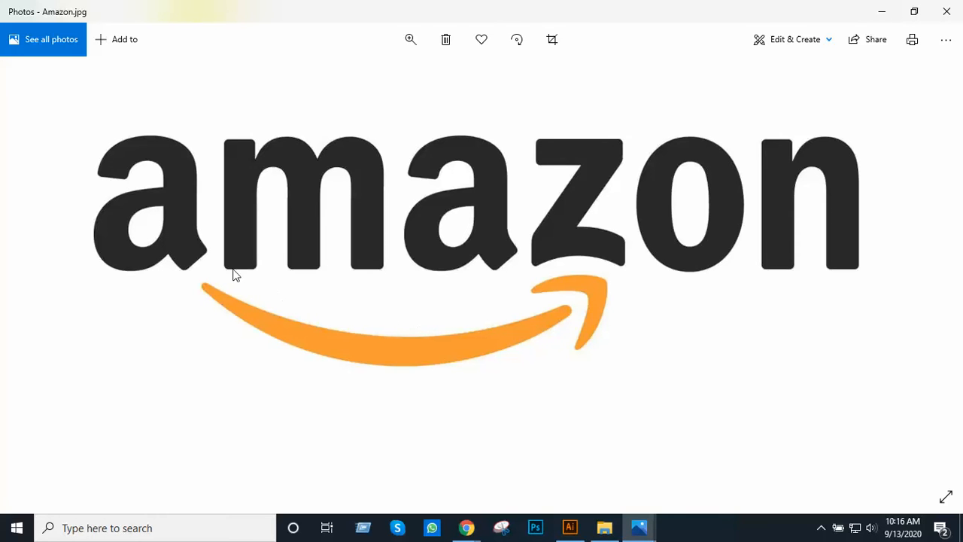
{"action": "left_click", "coordinate": [878, 16]}
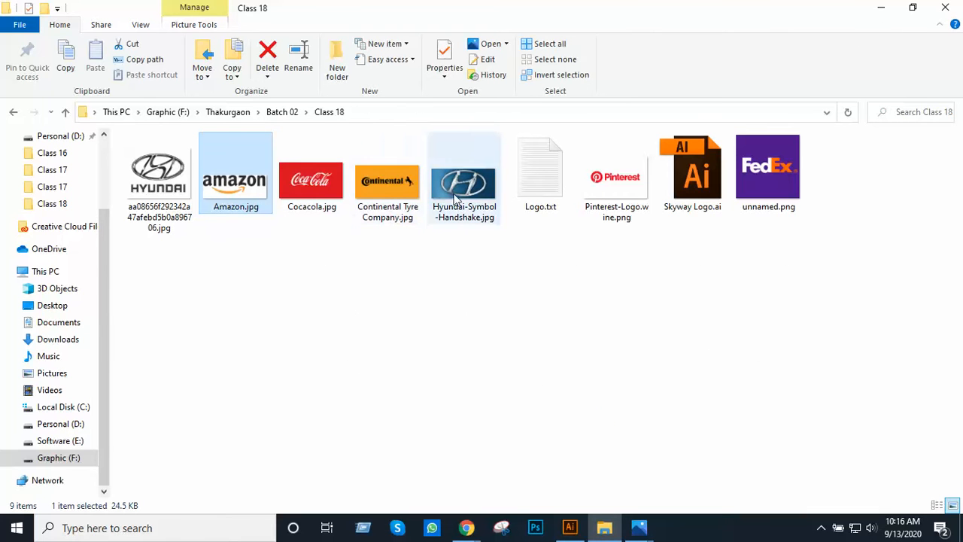
{"action": "left_click", "coordinate": [624, 189]}
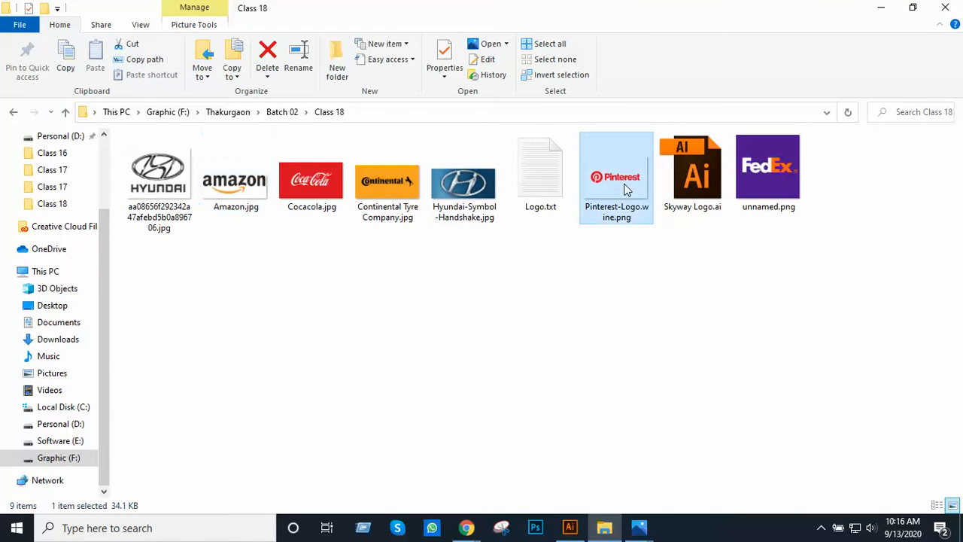
{"action": "double_click", "coordinate": [624, 189]}
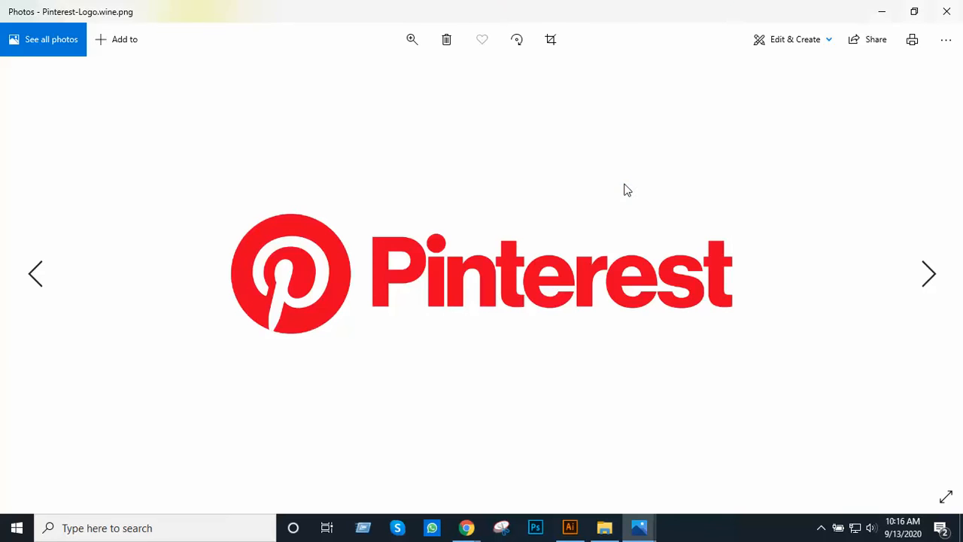
- Switch to Chrome, load pinterest.com in the tab with the Sonata image results, and browse the pins on its home feed
{"action": "mouse_move", "coordinate": [466, 526]}
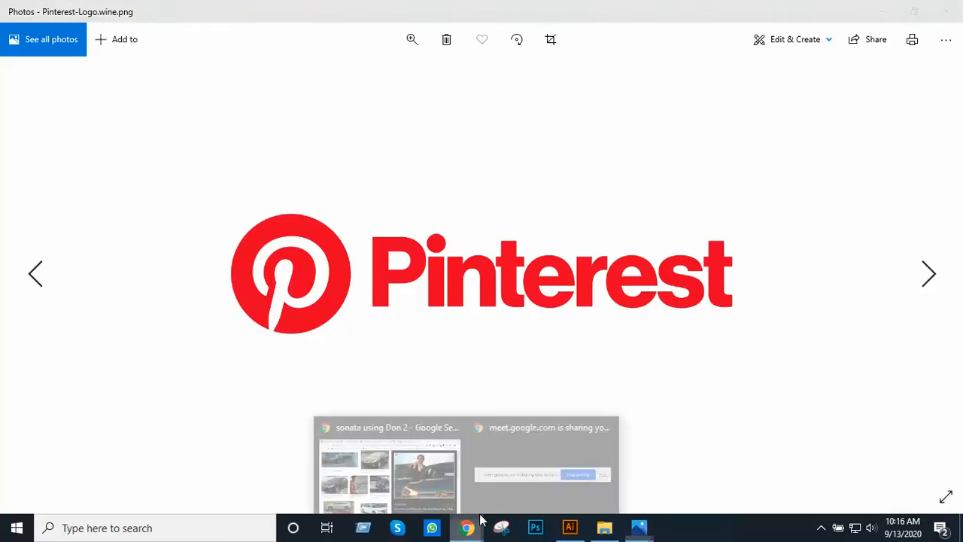
{"action": "left_click", "coordinate": [451, 464]}
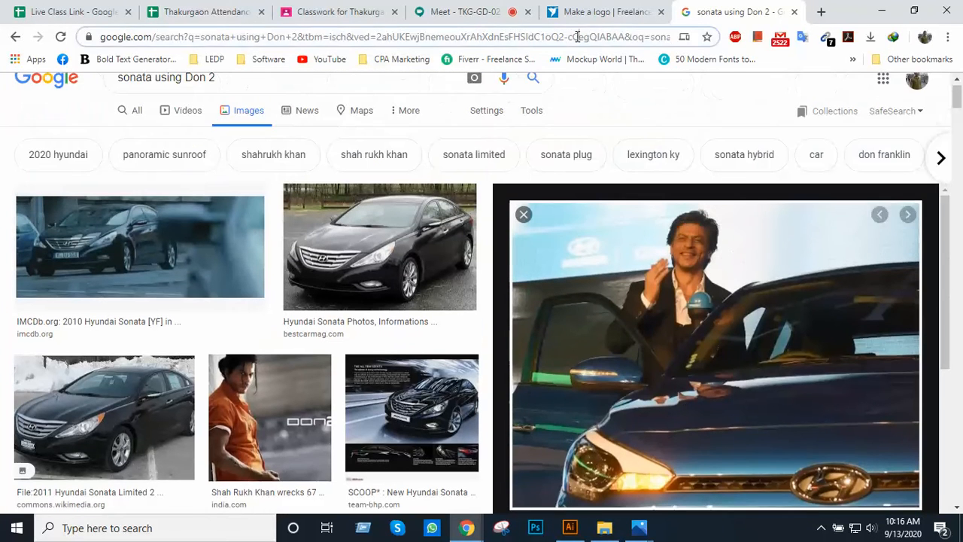
{"action": "left_click", "coordinate": [574, 37]}
{"action": "type", "text": "pinterest.com"}
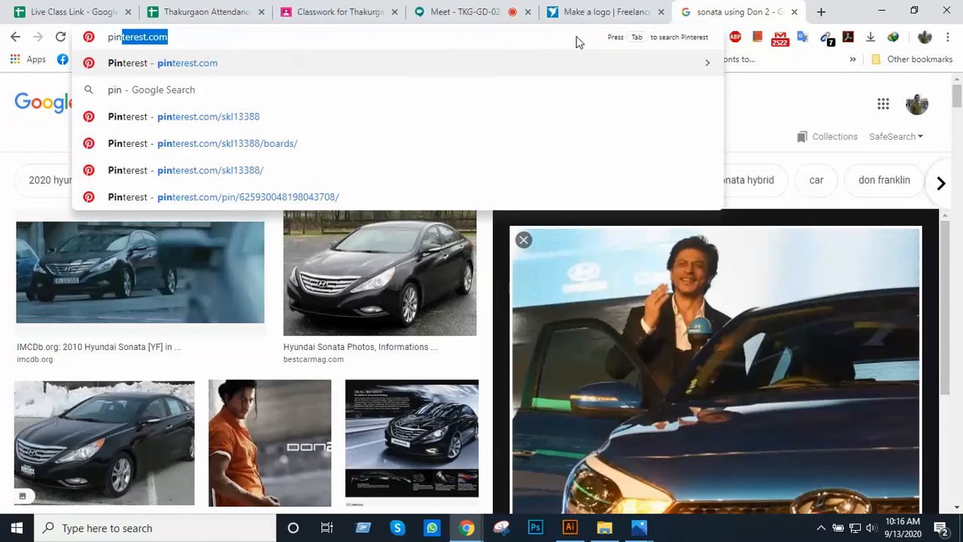
{"action": "key", "text": "Return"}
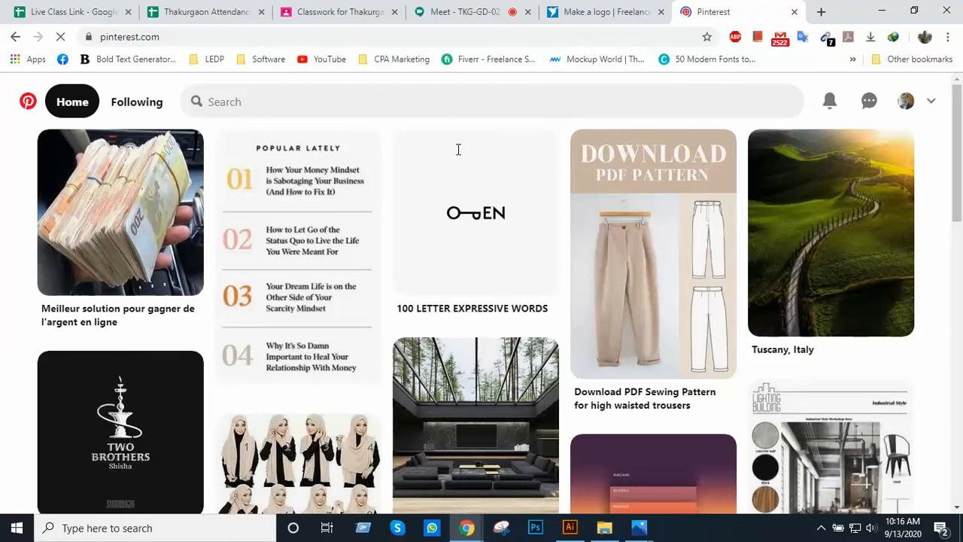
{"action": "scroll", "coordinate": [426, 192], "scroll_direction": "down", "scroll_amount": 1}
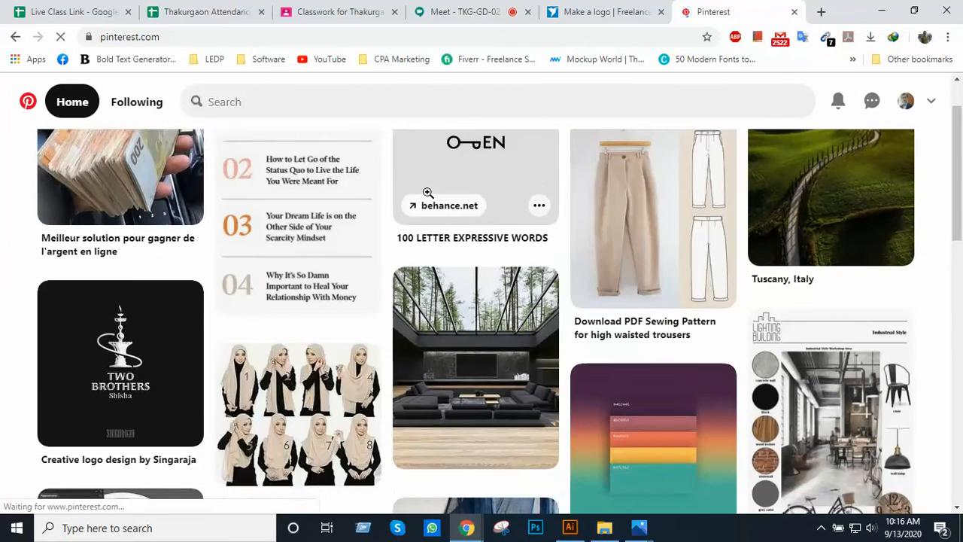
{"action": "scroll", "coordinate": [452, 218], "scroll_direction": "up", "scroll_amount": 1}
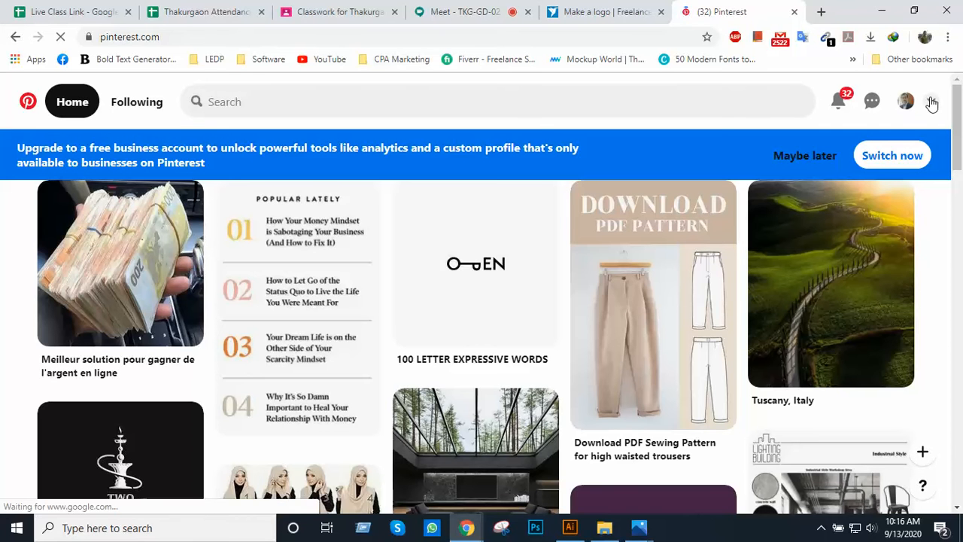
{"action": "scroll", "coordinate": [459, 183], "scroll_direction": "down", "scroll_amount": 3}
{"action": "scroll", "coordinate": [462, 184], "scroll_direction": "up", "scroll_amount": 3}
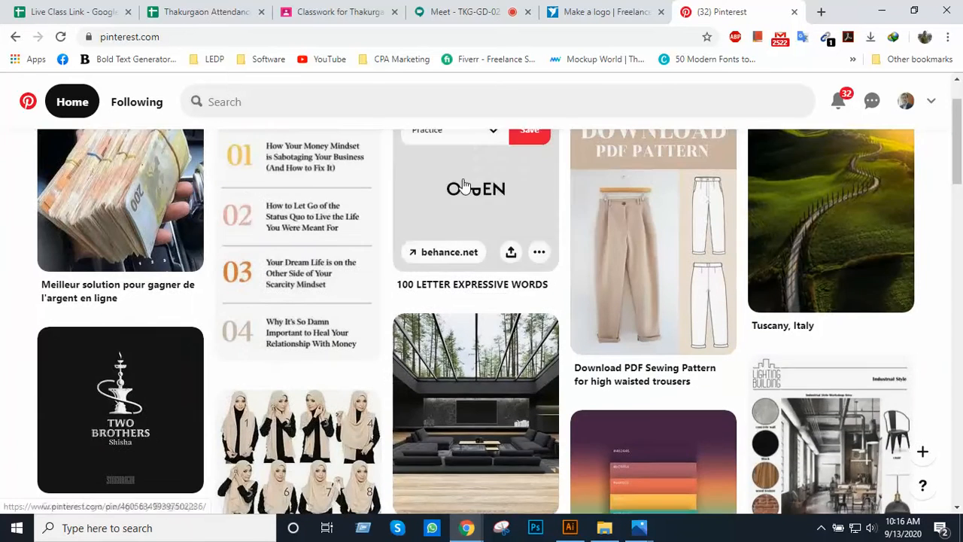
{"action": "scroll", "coordinate": [363, 234], "scroll_direction": "down", "scroll_amount": 2}
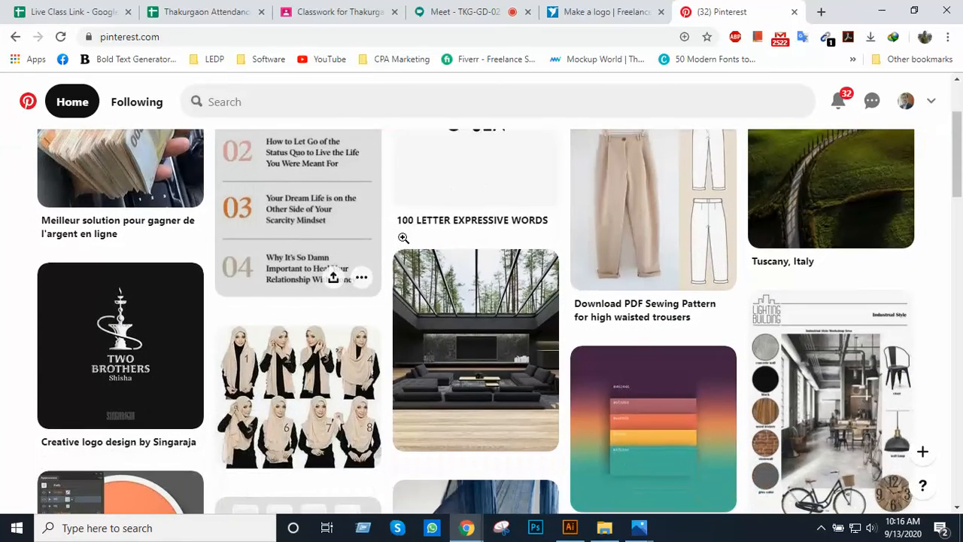
{"action": "scroll", "coordinate": [419, 243], "scroll_direction": "up", "scroll_amount": 2}
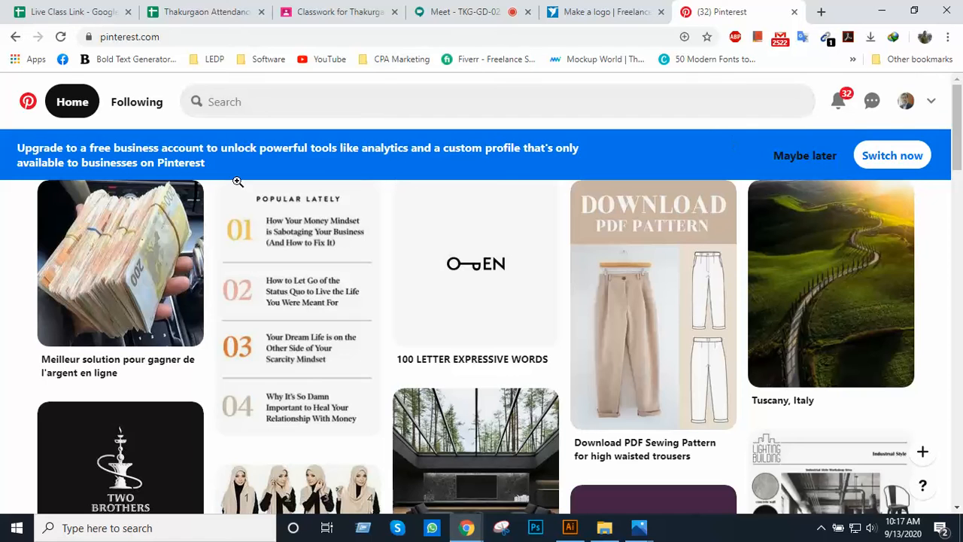
- Search Google for "pin board" in a new browser tab and open the image results
{"action": "scroll", "coordinate": [526, 196], "scroll_direction": "down", "scroll_amount": 3}
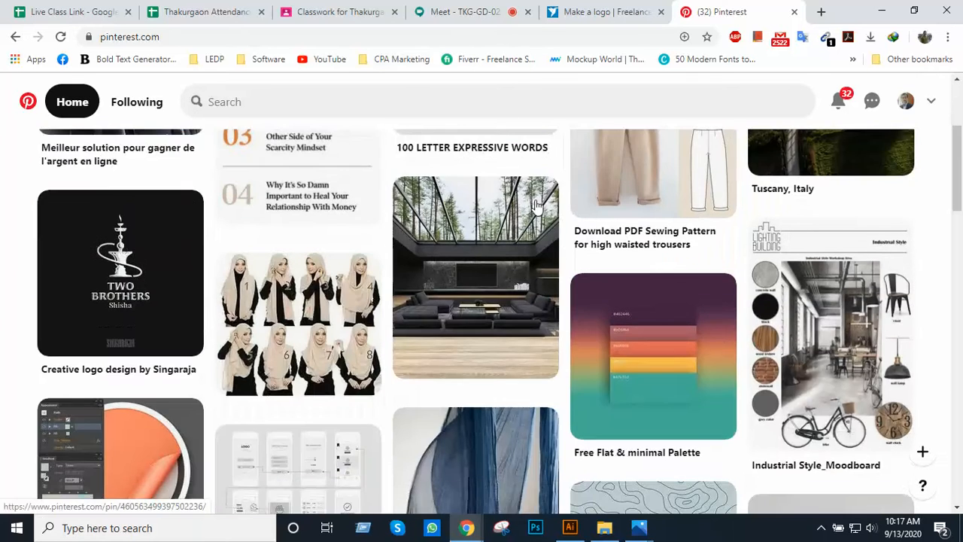
{"action": "scroll", "coordinate": [526, 195], "scroll_direction": "up", "scroll_amount": 3}
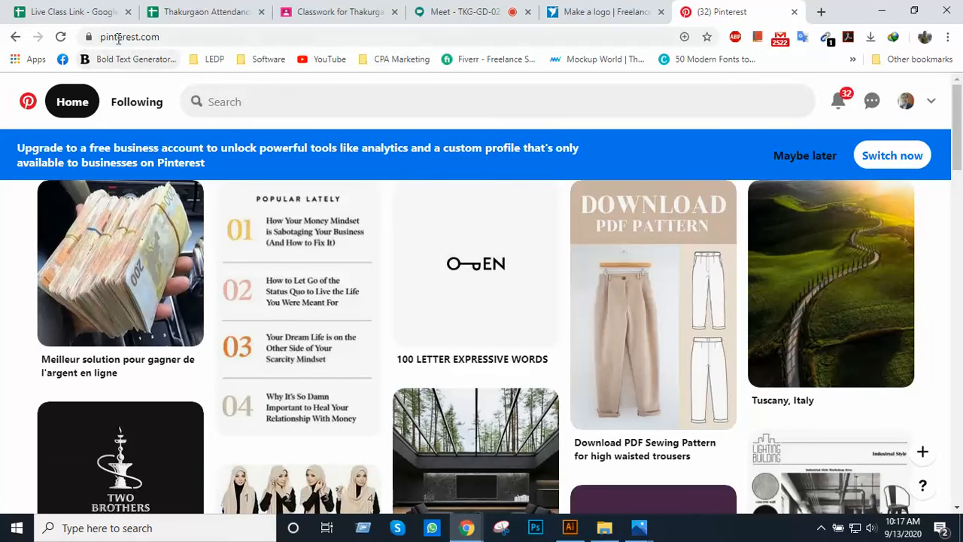
{"action": "left_click", "coordinate": [821, 12]}
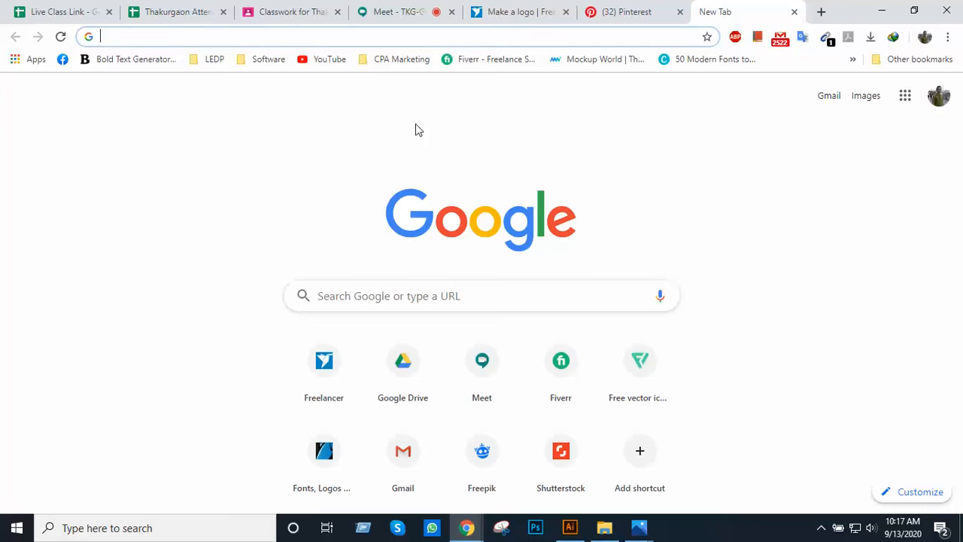
{"action": "type", "text": "pin board"}
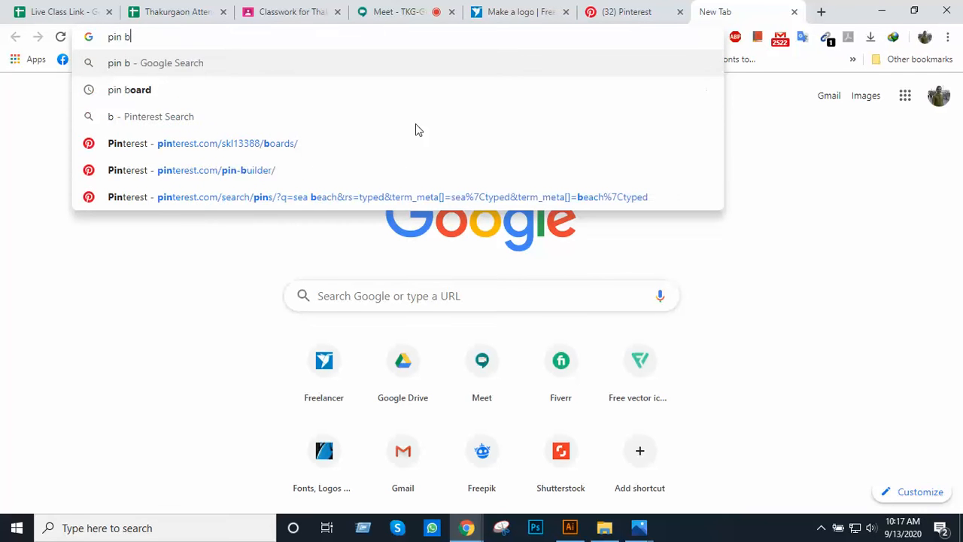
{"action": "key", "text": "Return"}
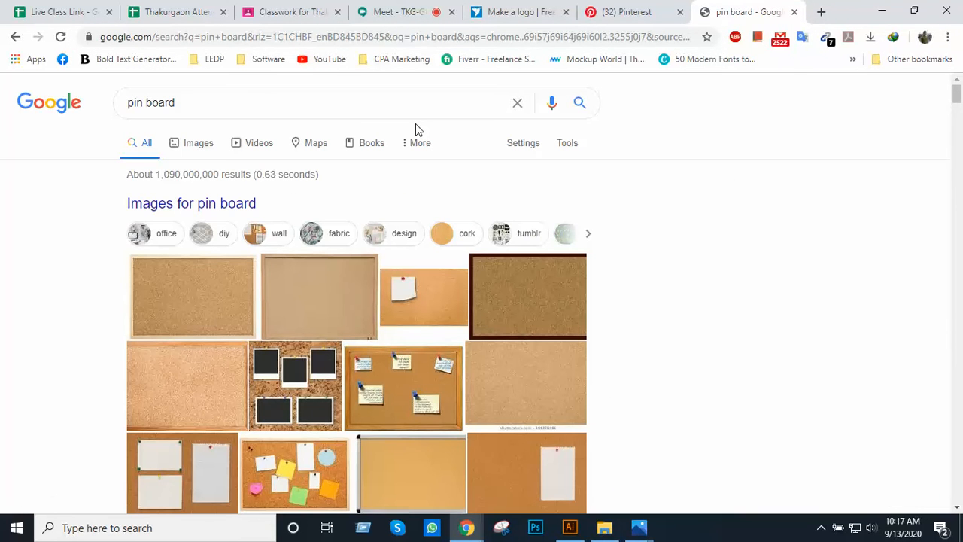
{"action": "scroll", "coordinate": [399, 241], "scroll_direction": "down", "scroll_amount": 2}
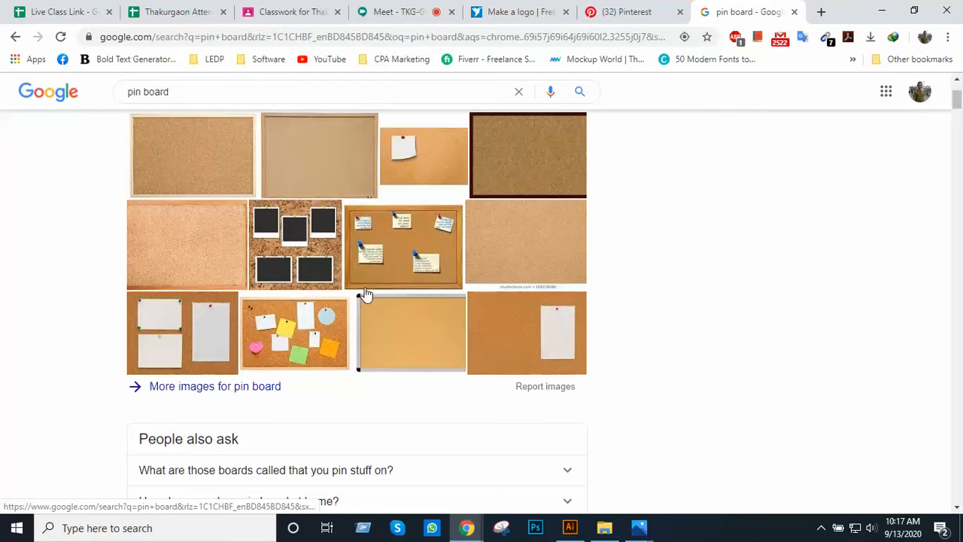
{"action": "left_click", "coordinate": [576, 261]}
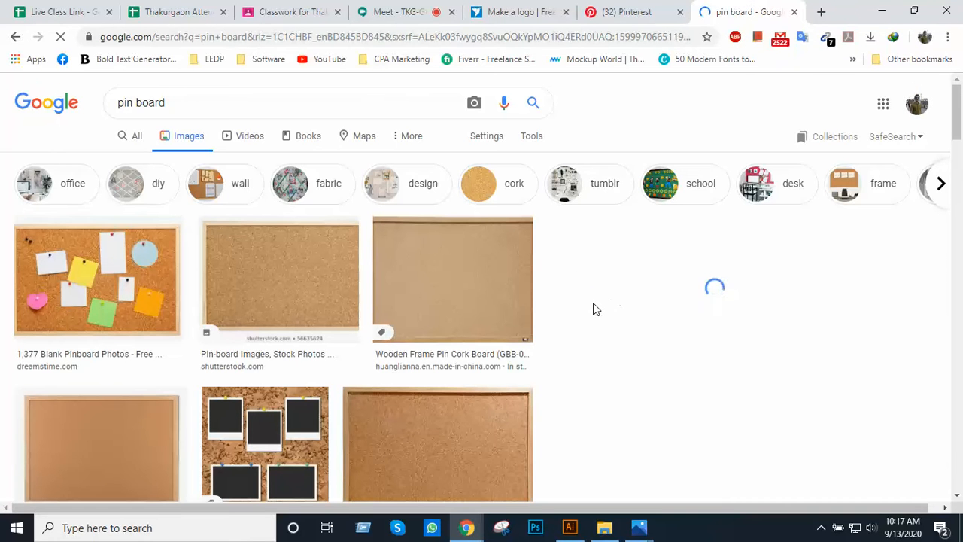
- View the Dreamstime blank pinboard photo, and from its related images the IndiaMART Notice Pin Board
{"action": "left_click", "coordinate": [127, 310]}
{"action": "scroll", "coordinate": [421, 301], "scroll_direction": "down", "scroll_amount": 4}
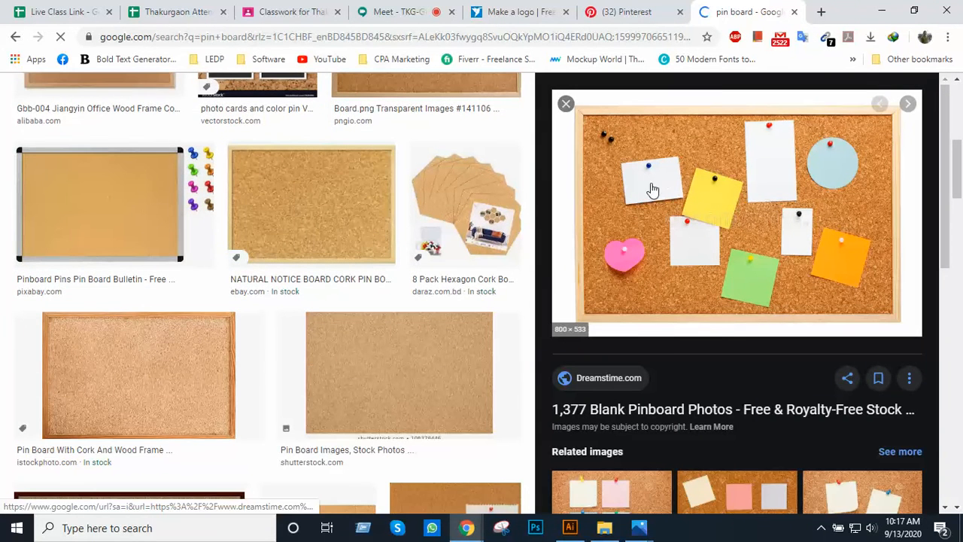
{"action": "scroll", "coordinate": [677, 227], "scroll_direction": "up", "scroll_amount": 4}
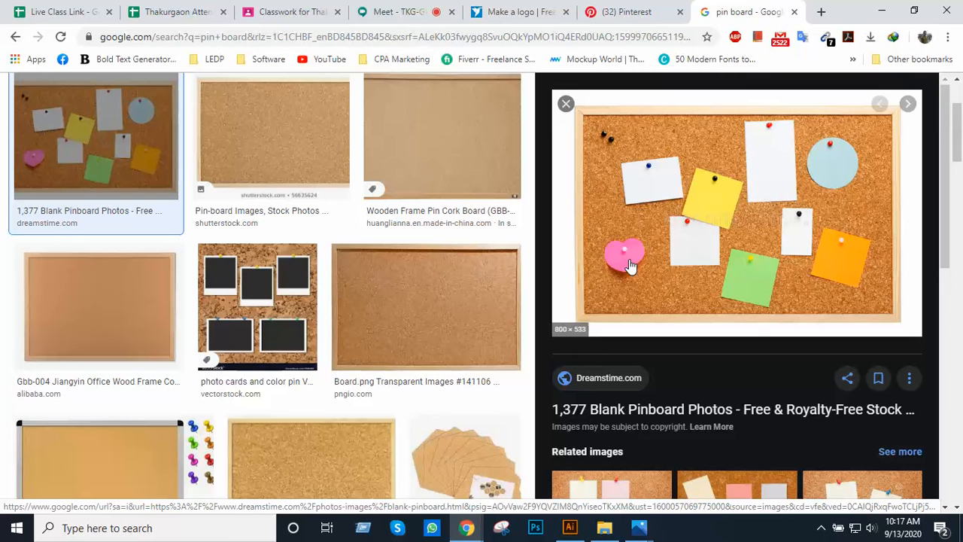
{"action": "scroll", "coordinate": [649, 283], "scroll_direction": "down", "scroll_amount": 4}
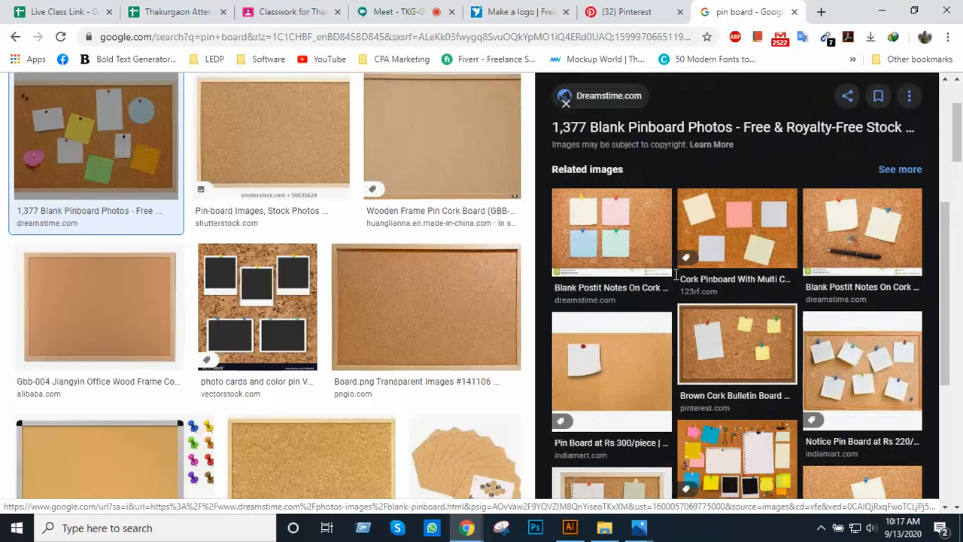
{"action": "scroll", "coordinate": [675, 274], "scroll_direction": "down", "scroll_amount": 2}
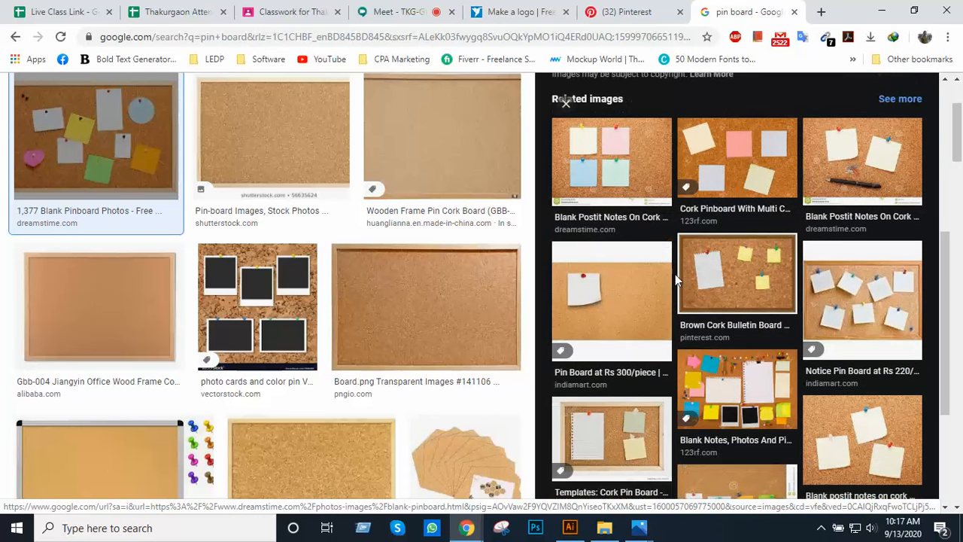
{"action": "left_click", "coordinate": [862, 307]}
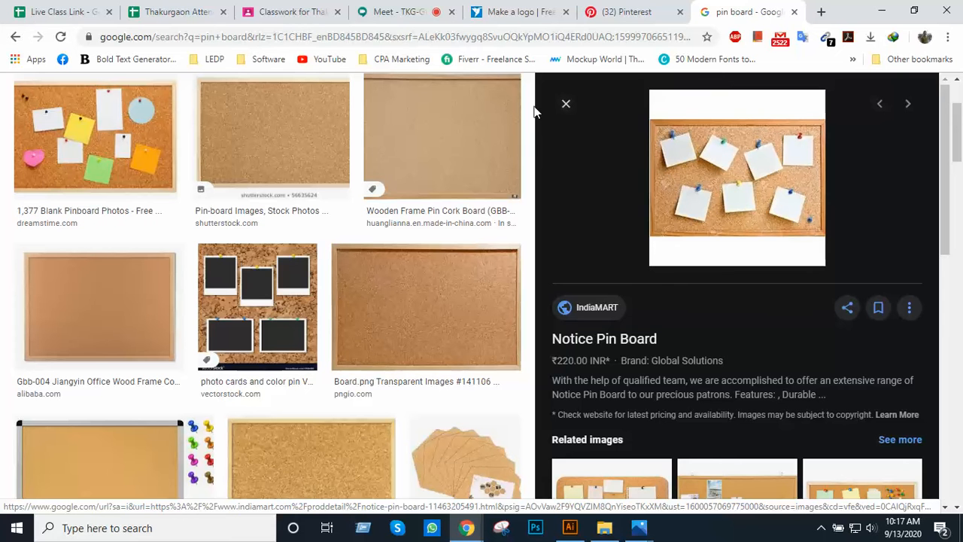
- Compare the Pinterest home feed with the Notice Pin Board image, and close the image preview
{"action": "left_click", "coordinate": [627, 12]}
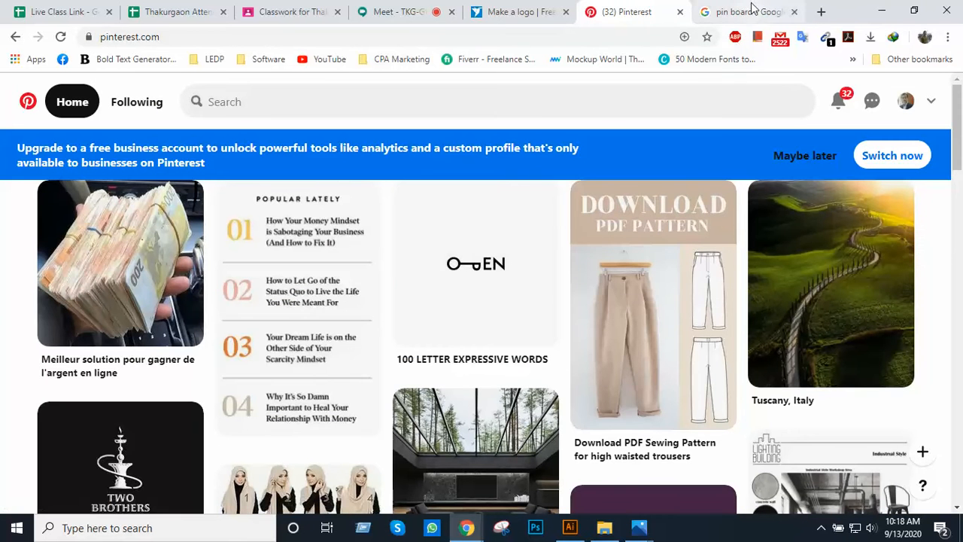
{"action": "left_click", "coordinate": [750, 11]}
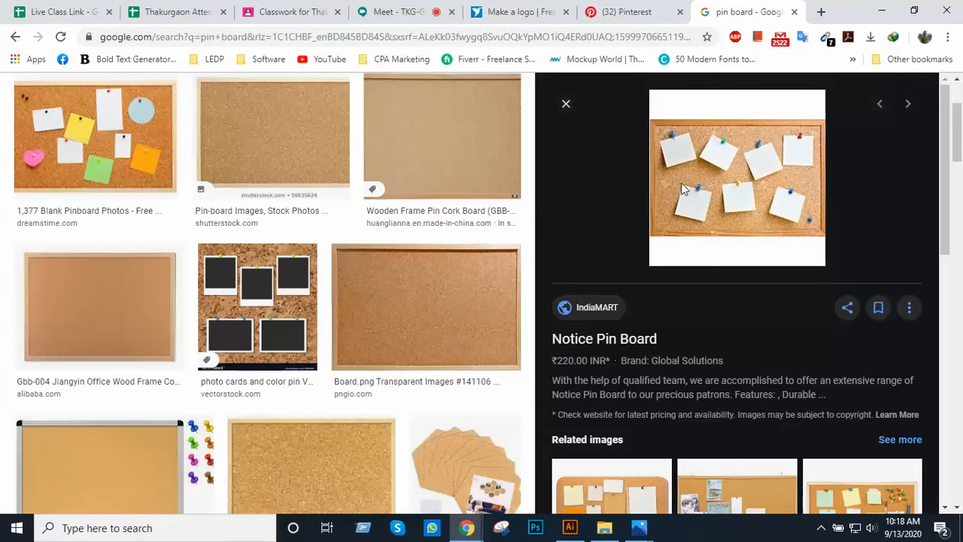
{"action": "scroll", "coordinate": [654, 218], "scroll_direction": "up", "scroll_amount": 2}
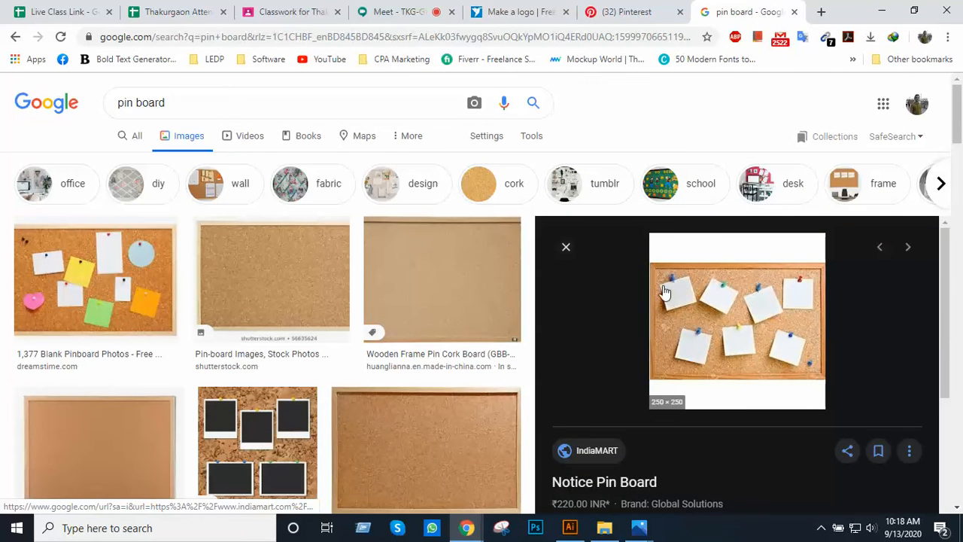
{"action": "key", "text": "Escape"}
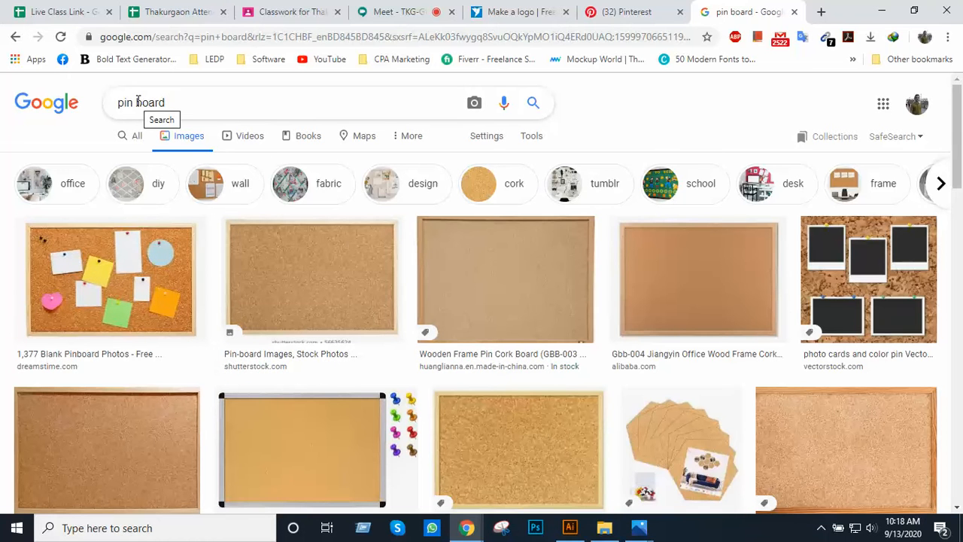
- Change the image search from "pin board" to "board pin" and run it
{"action": "left_click_drag", "start_coordinate": [138, 102], "coordinate": [155, 104]}
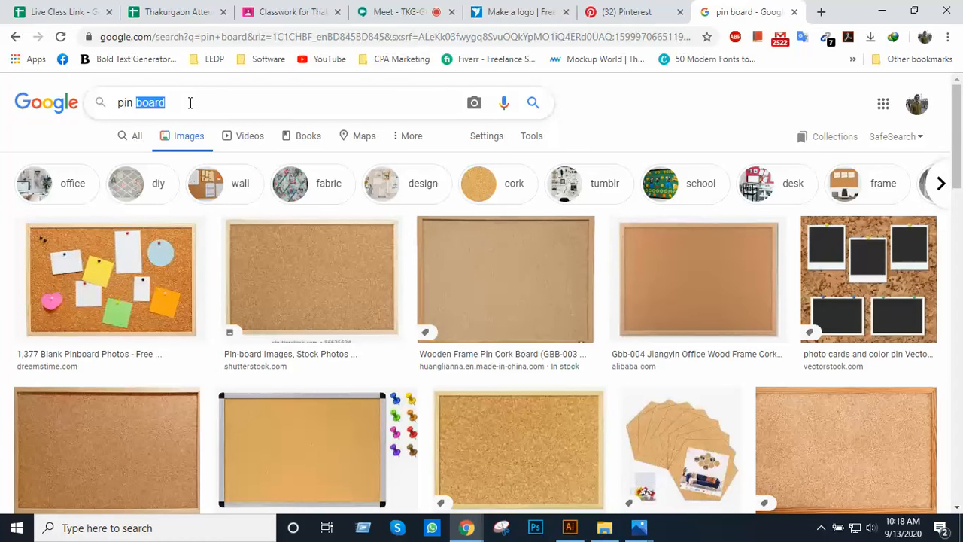
{"action": "key", "text": "BackSpace"}
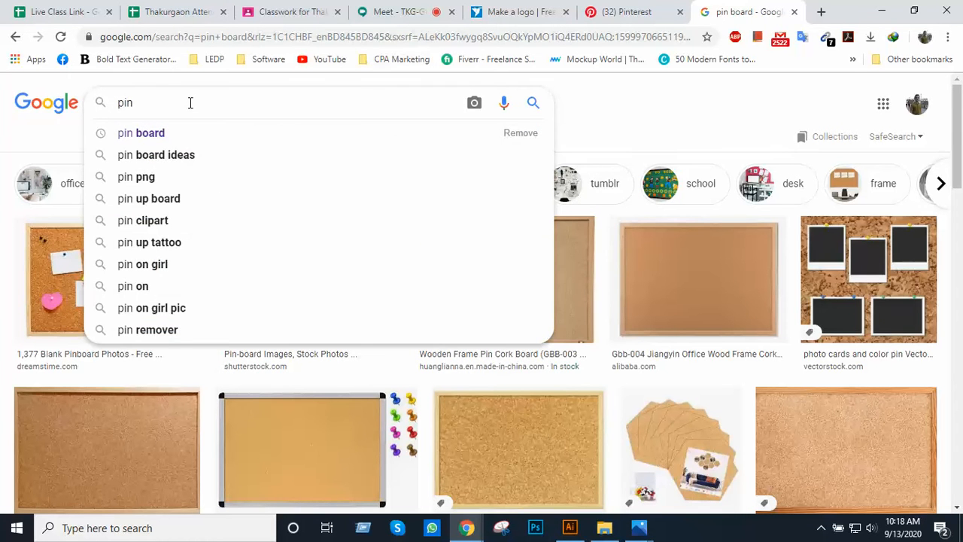
{"action": "key", "text": "Home"}
{"action": "type", "text": "board"}
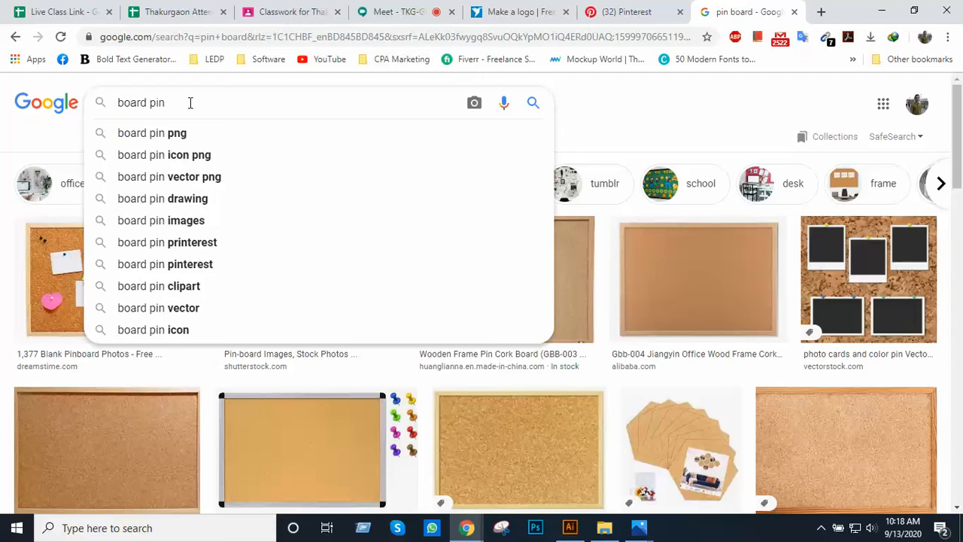
{"action": "key", "text": "Return"}
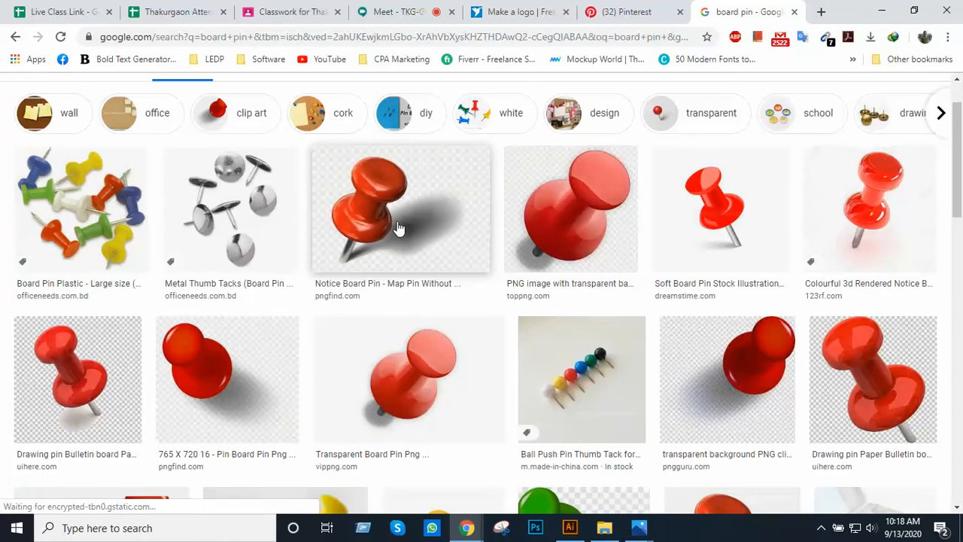
- View the PngFind Notice Board Pin image with its related images, and the 123RF colourful 3D notice board pin
{"action": "left_click", "coordinate": [397, 221]}
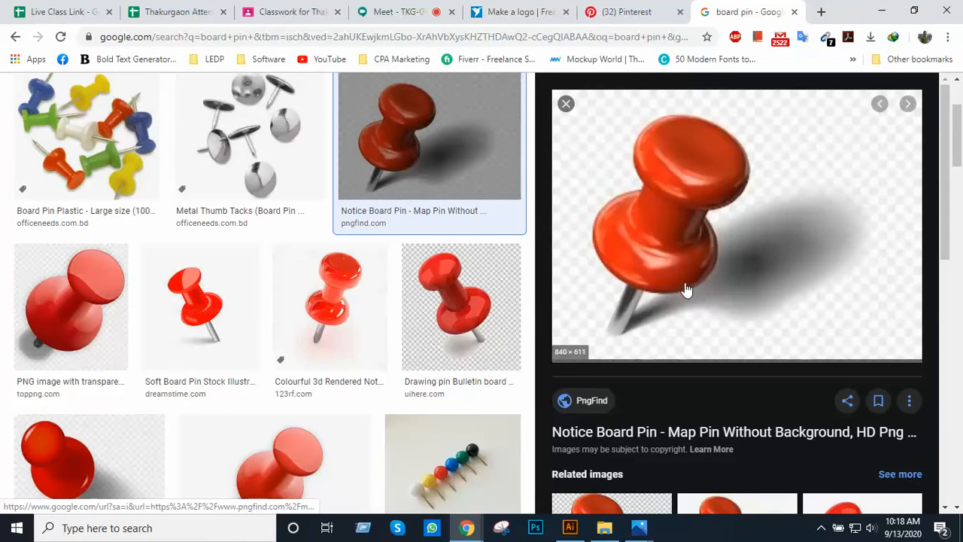
{"action": "scroll", "coordinate": [675, 256], "scroll_direction": "down", "scroll_amount": 1}
{"action": "scroll", "coordinate": [675, 256], "scroll_direction": "down", "scroll_amount": 3}
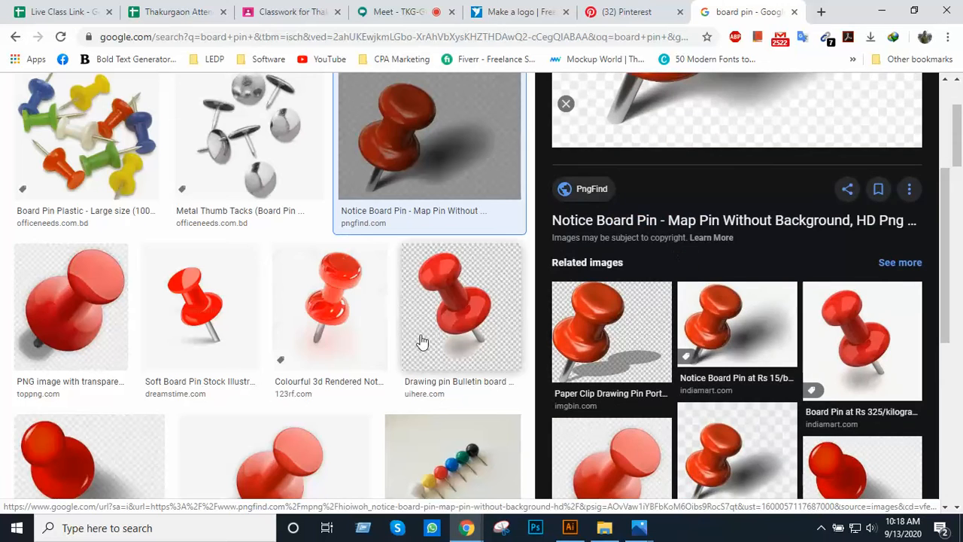
{"action": "left_click", "coordinate": [361, 256]}
{"action": "right_click", "coordinate": [771, 240]}
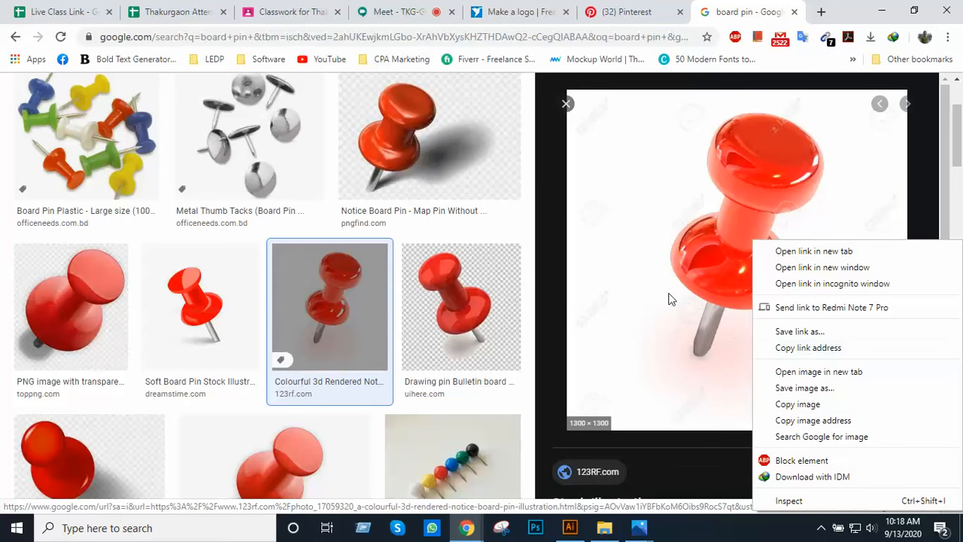
- Compare Pinterest-Logo.wine.png in Photos with the 123RF pin image in Chrome, and close the pin's preview
{"action": "left_click", "coordinate": [643, 525]}
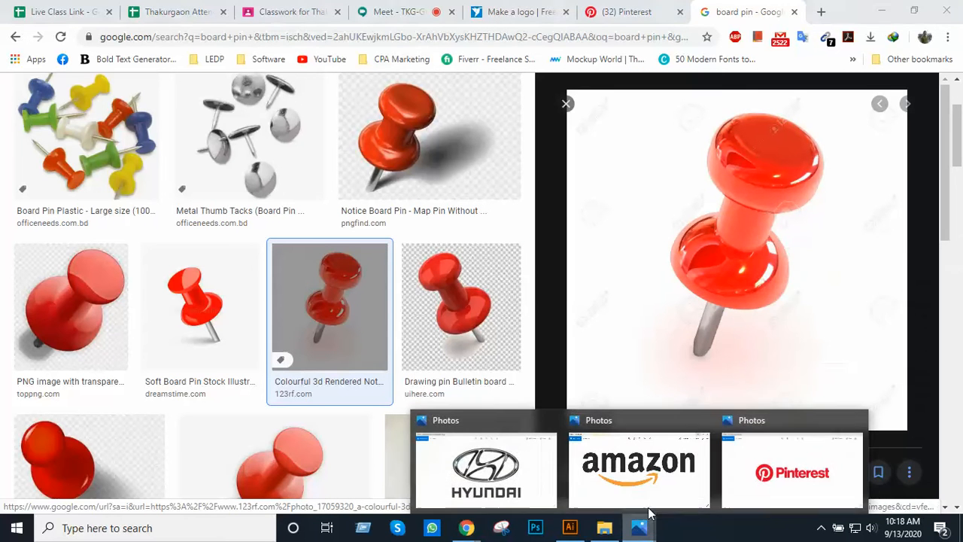
{"action": "left_click", "coordinate": [770, 487]}
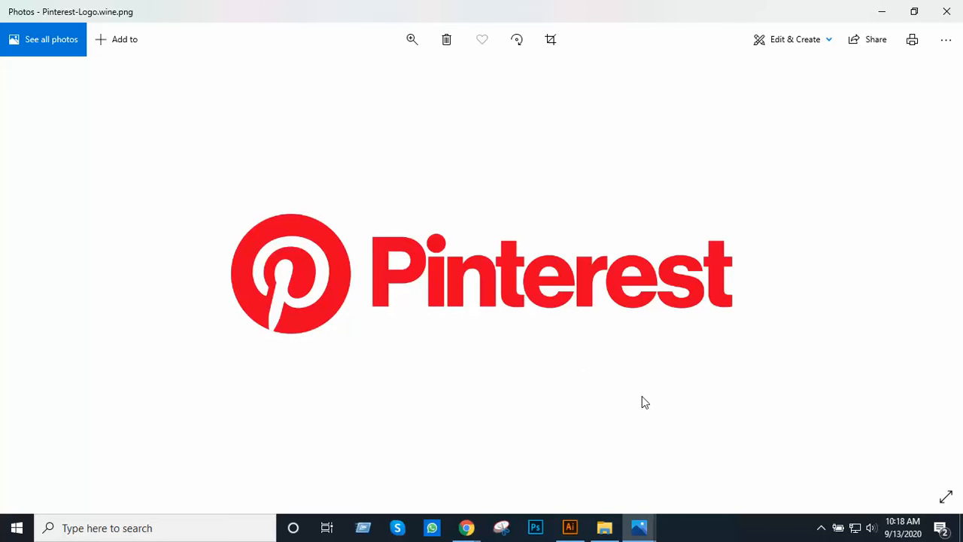
{"action": "left_click", "coordinate": [650, 522]}
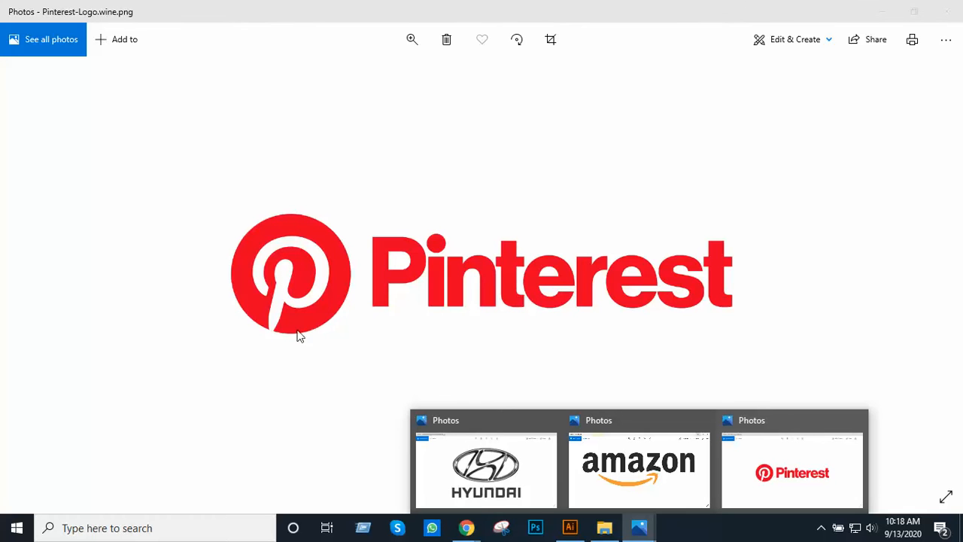
{"action": "mouse_move", "coordinate": [469, 526]}
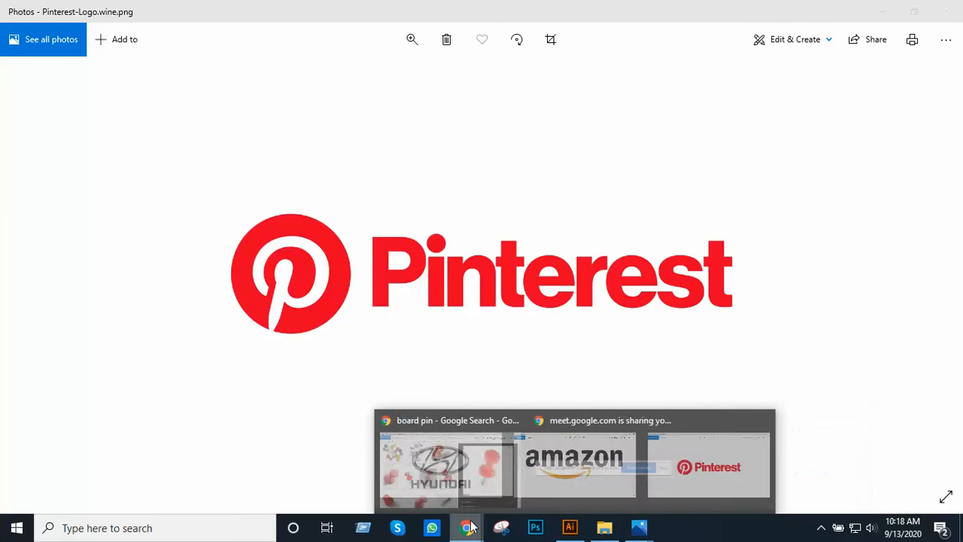
{"action": "left_click", "coordinate": [448, 470]}
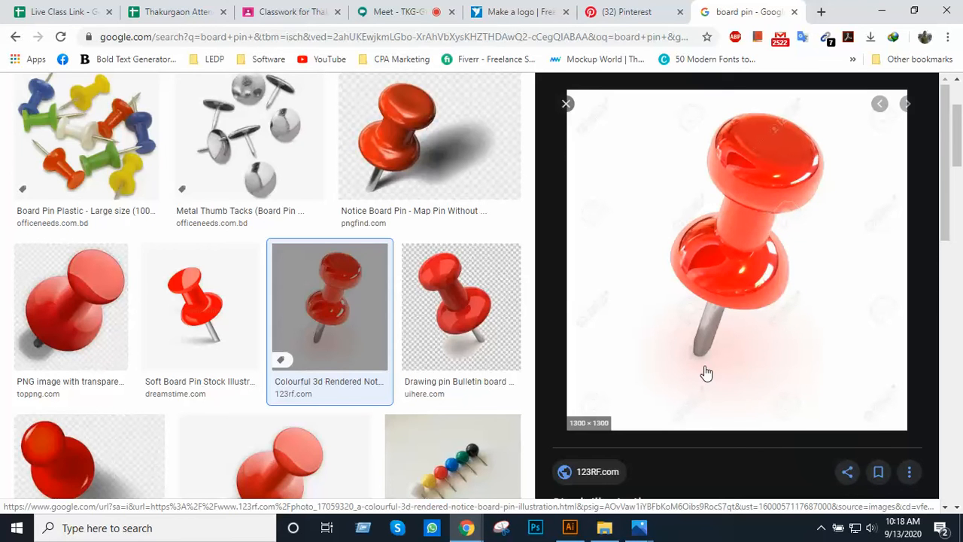
{"action": "key", "text": "alt+Tab"}
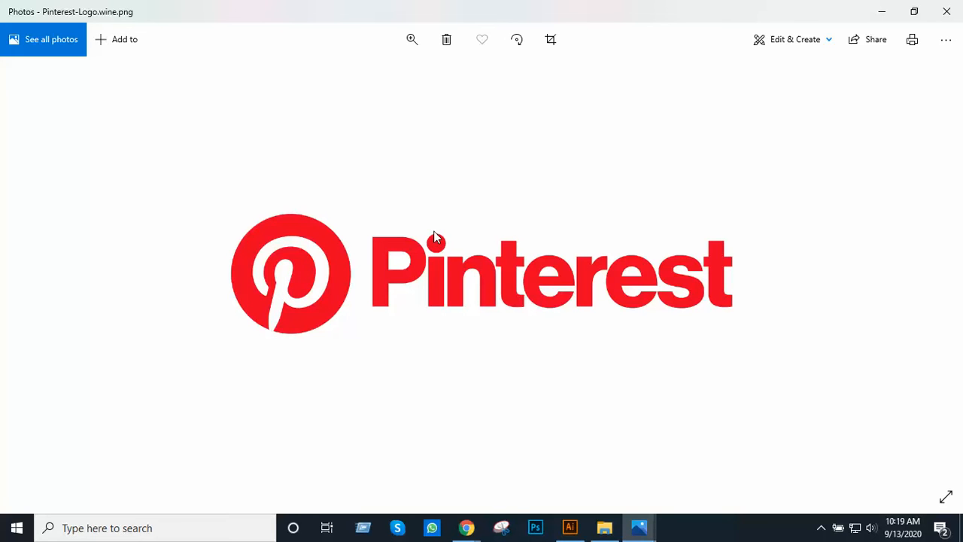
{"action": "key", "text": "alt+Tab"}
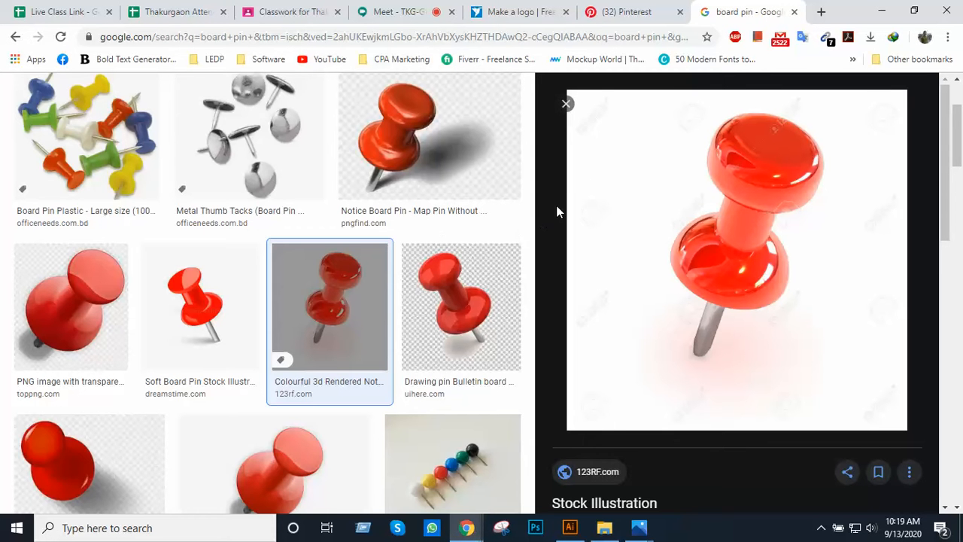
{"action": "left_click", "coordinate": [566, 105]}
{"action": "scroll", "coordinate": [655, 250], "scroll_direction": "up", "scroll_amount": 3}
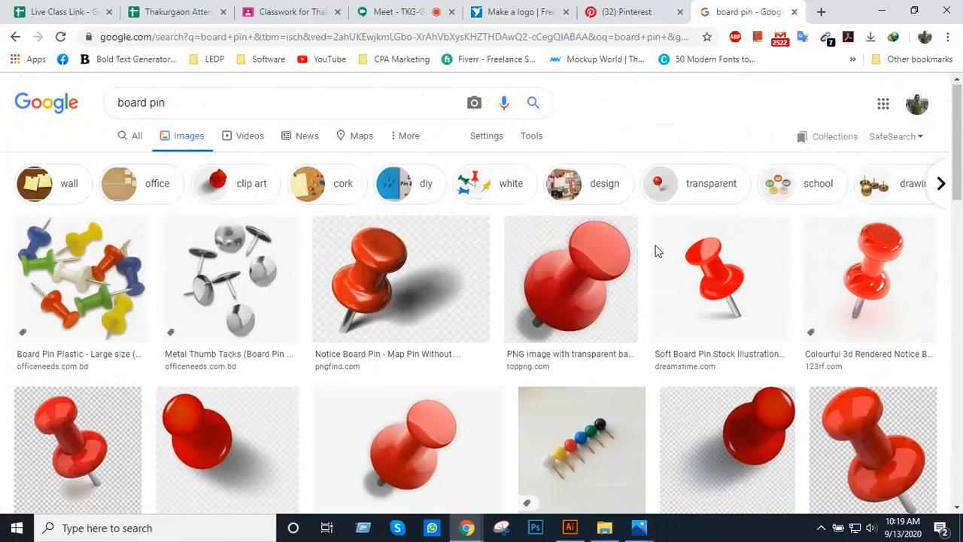
- Open Cocacola.jpg from the Class 18 folder in File Explorer and examine the lettering of "Cola" up close
{"action": "left_click", "coordinate": [604, 528]}
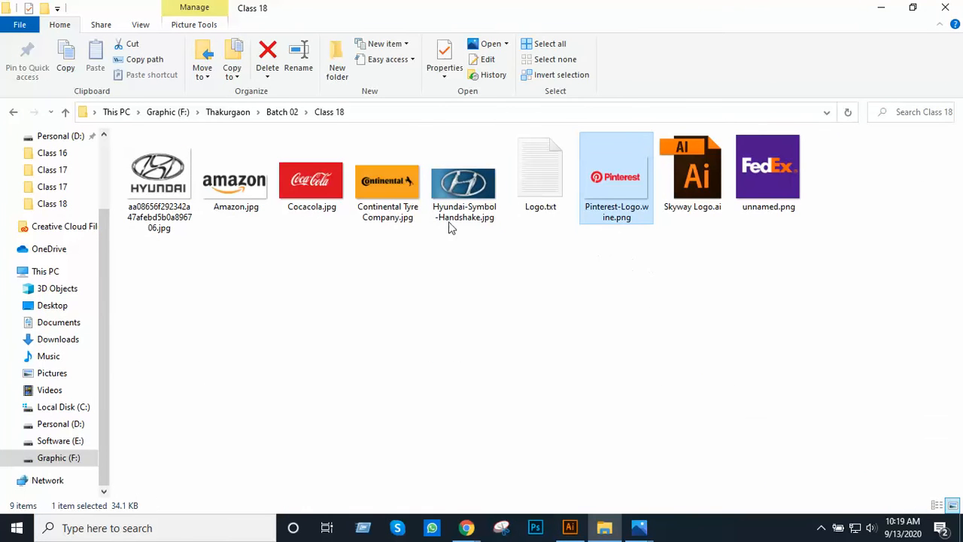
{"action": "left_click", "coordinate": [311, 184]}
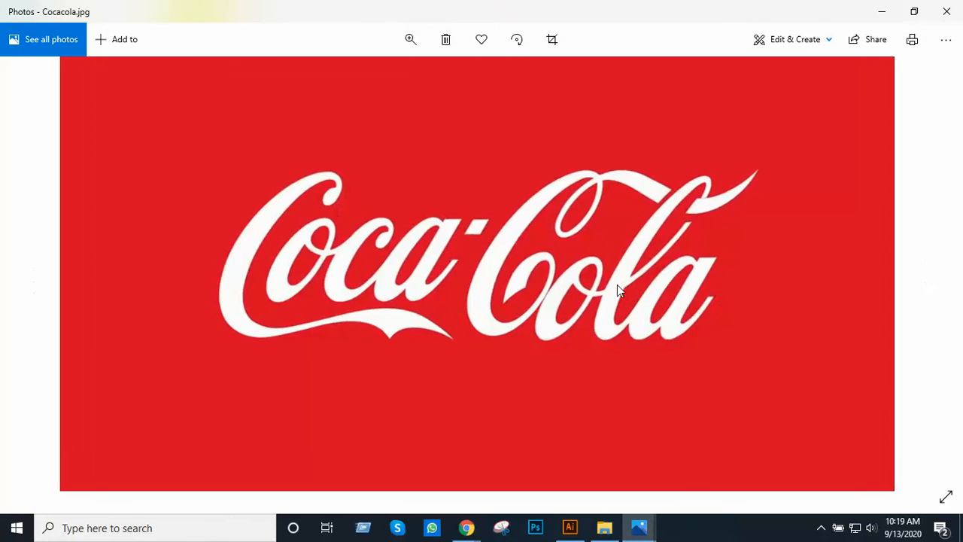
{"action": "scroll", "coordinate": [635, 278], "scroll_direction": "up", "scroll_amount": 4}
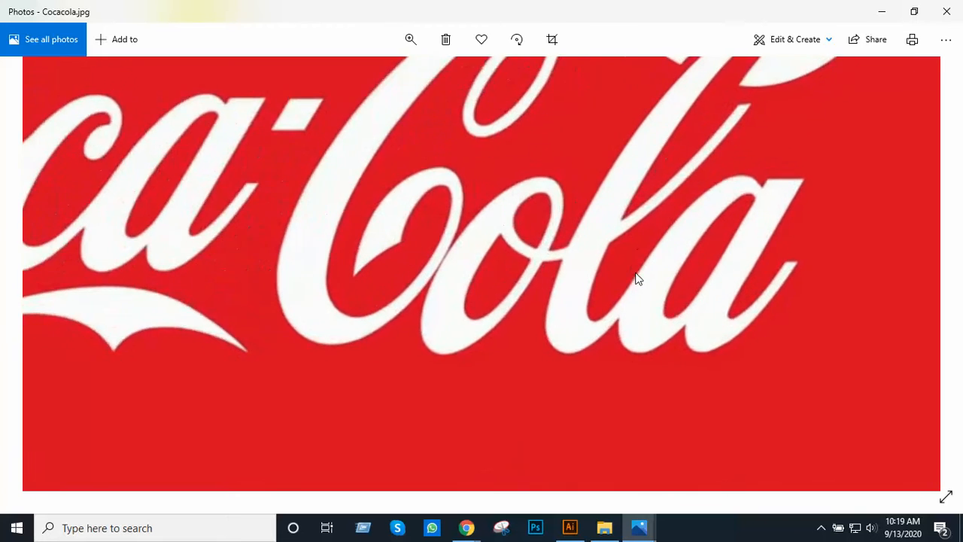
{"action": "scroll", "coordinate": [519, 271], "scroll_direction": "down", "scroll_amount": 4}
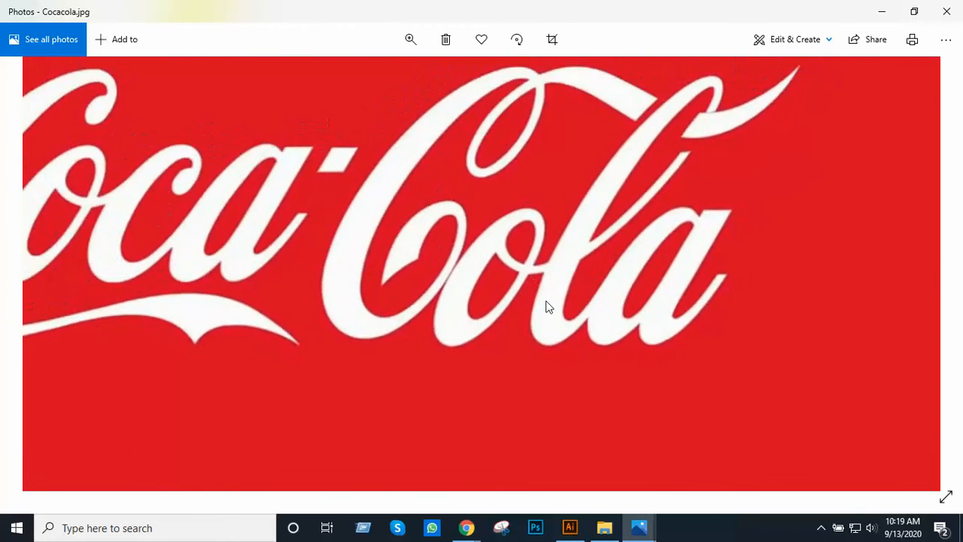
- Switch to Chrome and replace the "board pin" query with a Google search for "Cocacola"
{"action": "mouse_move", "coordinate": [466, 527]}
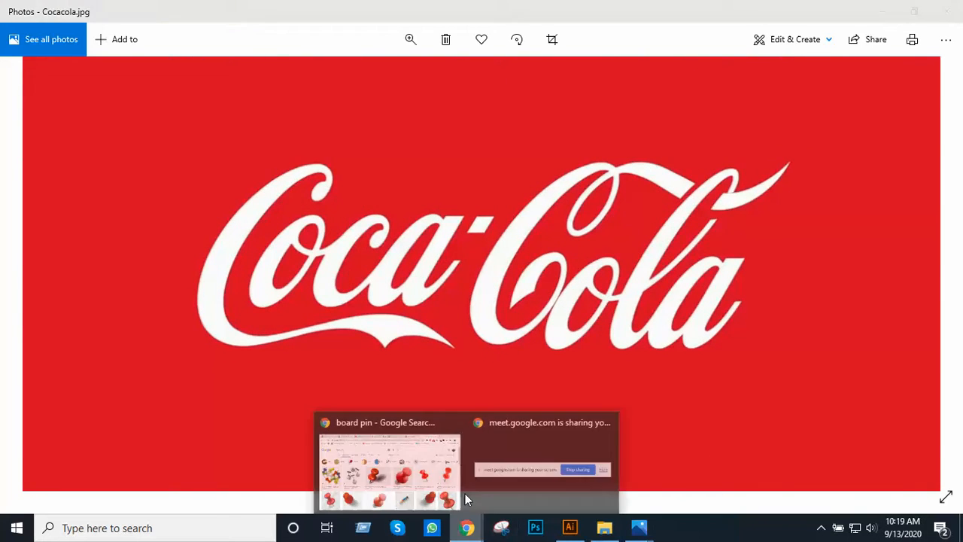
{"action": "left_click", "coordinate": [427, 443]}
{"action": "triple_click", "coordinate": [258, 107]}
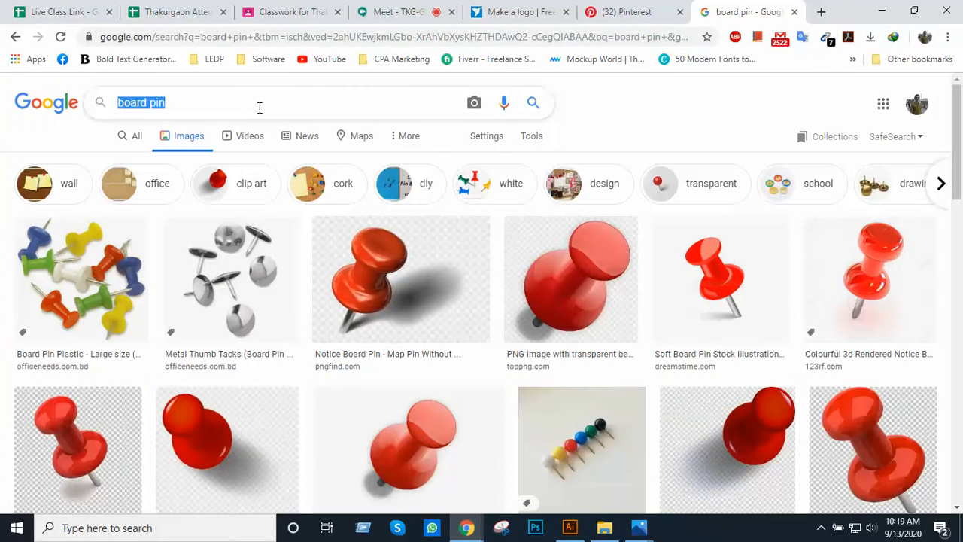
{"action": "type", "text": "Coca"}
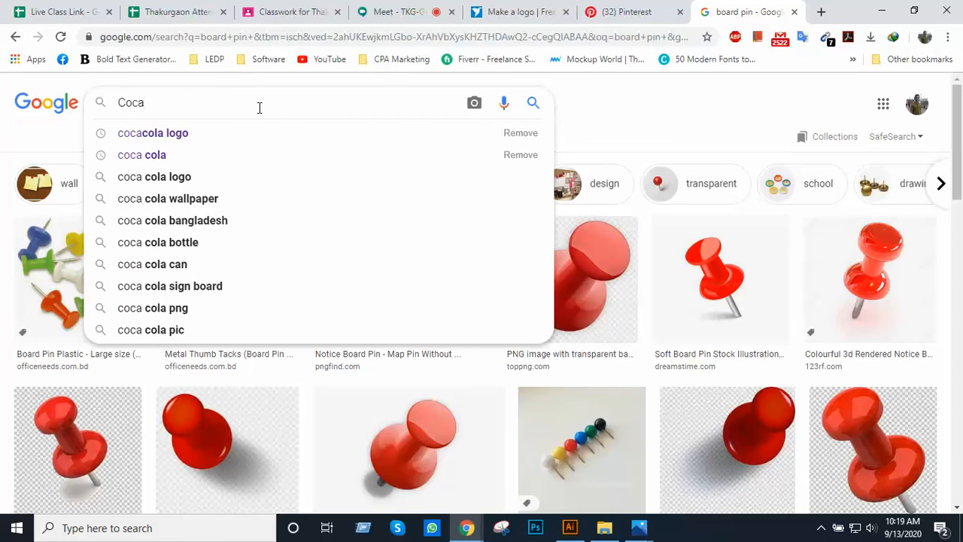
{"action": "type", "text": "cola"}
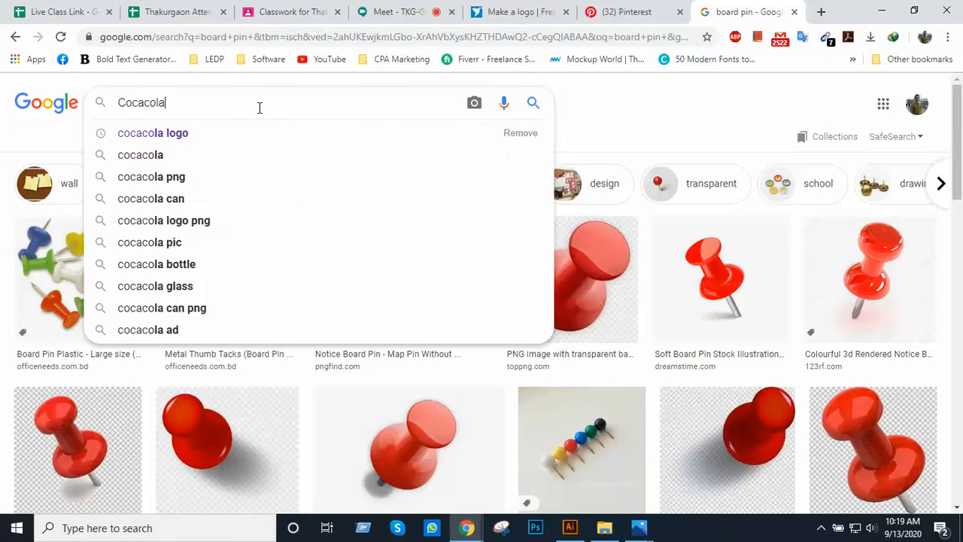
{"action": "key", "text": "Return"}
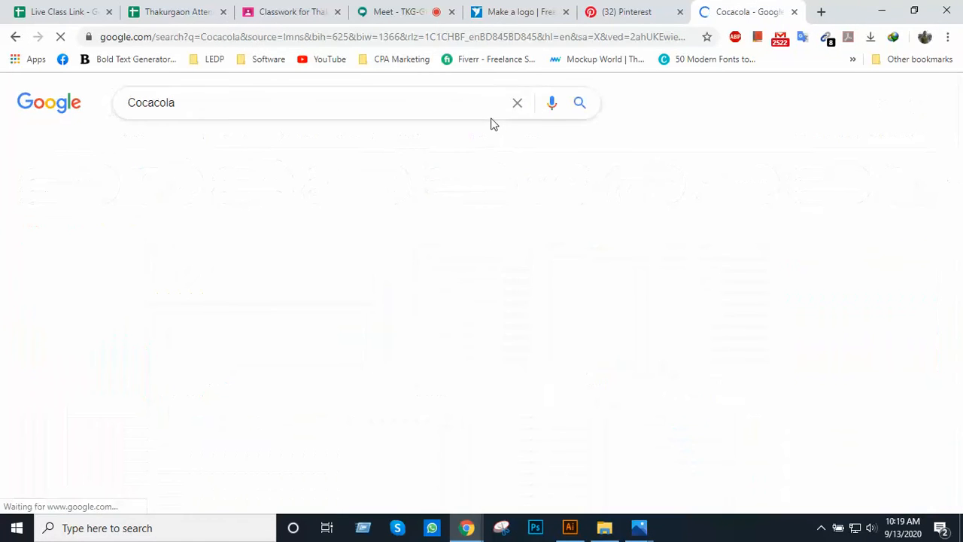
- Open the Wikipedia article on Coca-Cola from the description in the search results' knowledge panel
{"action": "scroll", "coordinate": [771, 265], "scroll_direction": "down", "scroll_amount": 1}
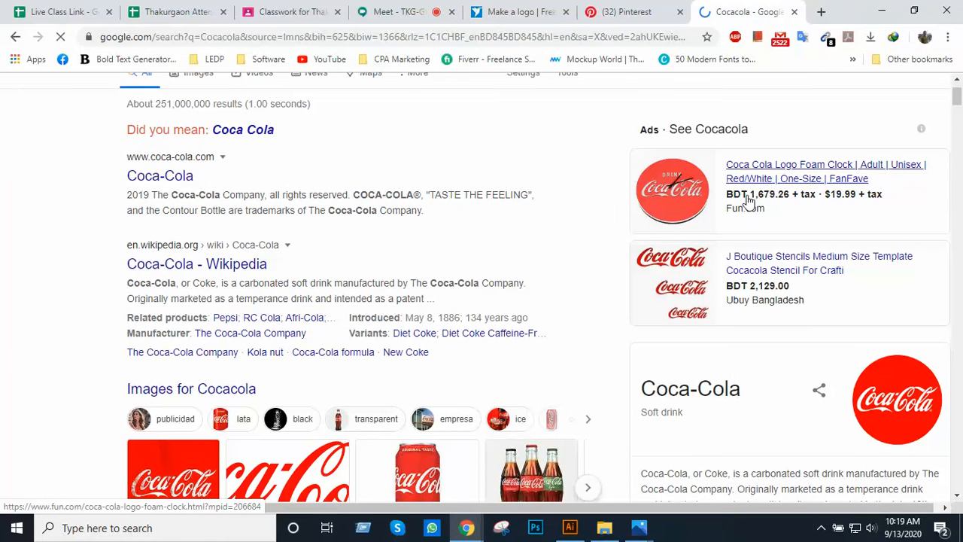
{"action": "scroll", "coordinate": [748, 238], "scroll_direction": "down", "scroll_amount": 2}
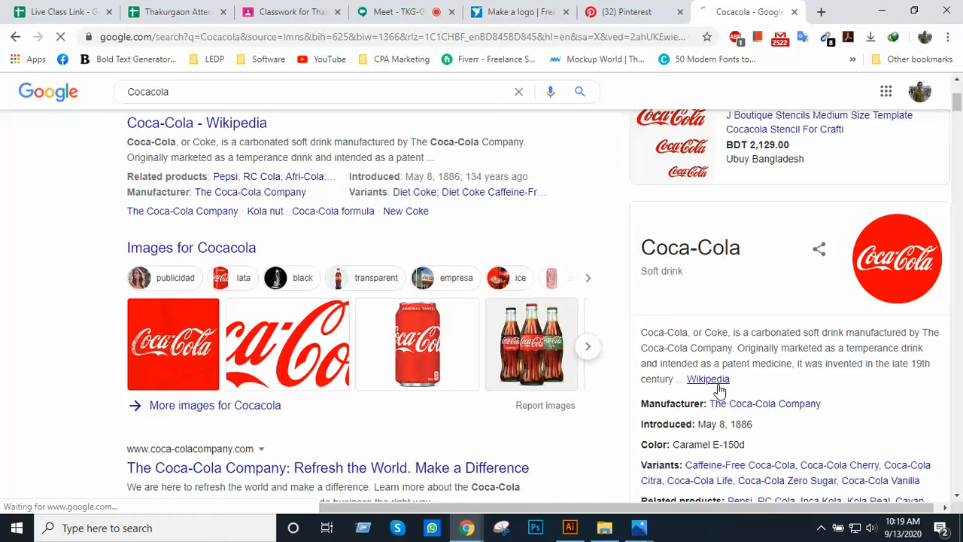
{"action": "left_click", "coordinate": [716, 384]}
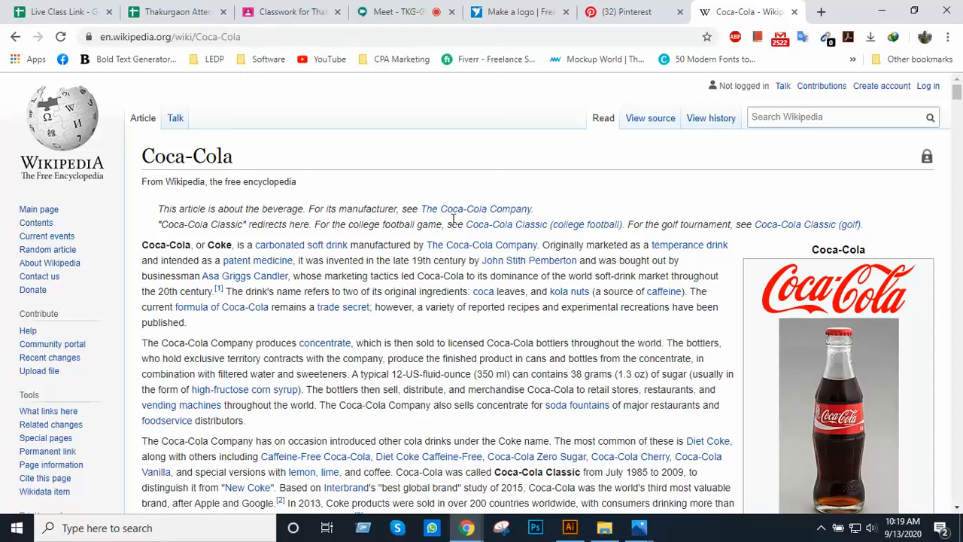
- Examine the Coca-Cola article's introduction and infobox, including the logo, glass bottle photo and product facts
{"action": "scroll", "coordinate": [680, 222], "scroll_direction": "down", "scroll_amount": 2}
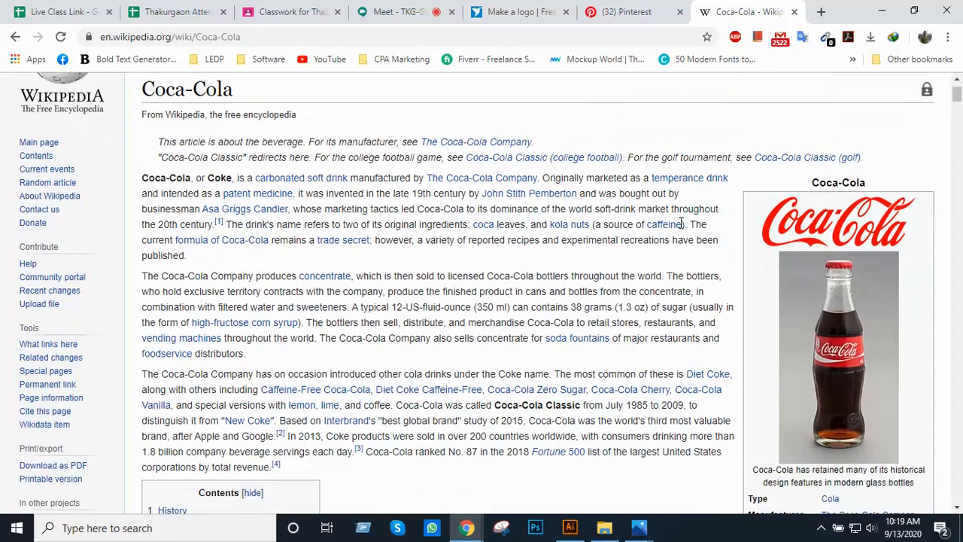
{"action": "scroll", "coordinate": [680, 222], "scroll_direction": "down", "scroll_amount": 1}
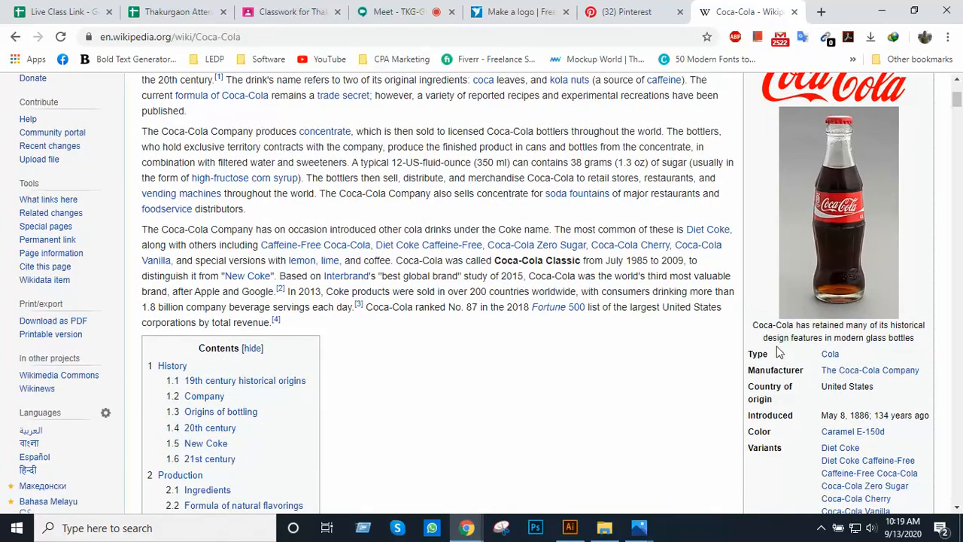
{"action": "scroll", "coordinate": [805, 391], "scroll_direction": "down", "scroll_amount": 1}
{"action": "scroll", "coordinate": [818, 379], "scroll_direction": "down", "scroll_amount": 3}
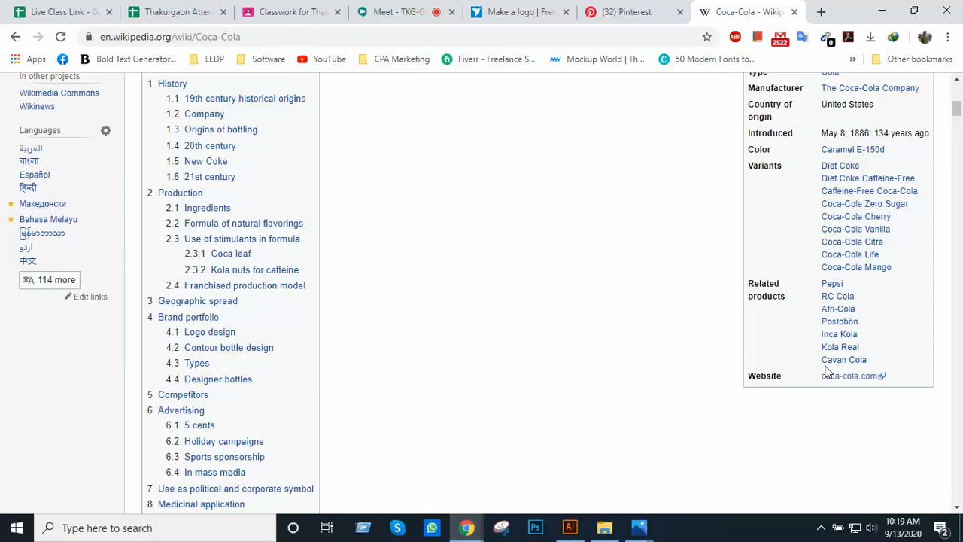
{"action": "scroll", "coordinate": [826, 370], "scroll_direction": "up", "scroll_amount": 2}
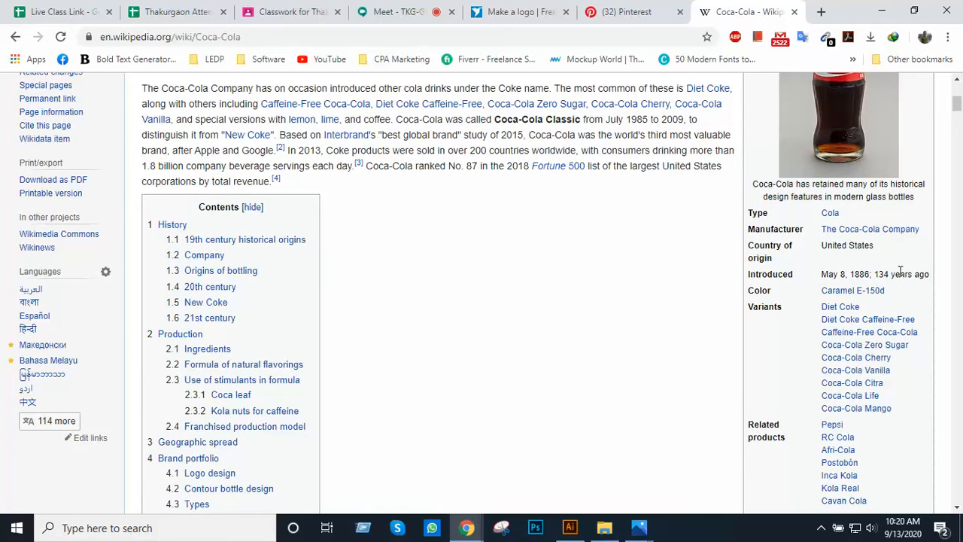
{"action": "scroll", "coordinate": [861, 290], "scroll_direction": "down", "scroll_amount": 2}
{"action": "scroll", "coordinate": [861, 291], "scroll_direction": "up", "scroll_amount": 3}
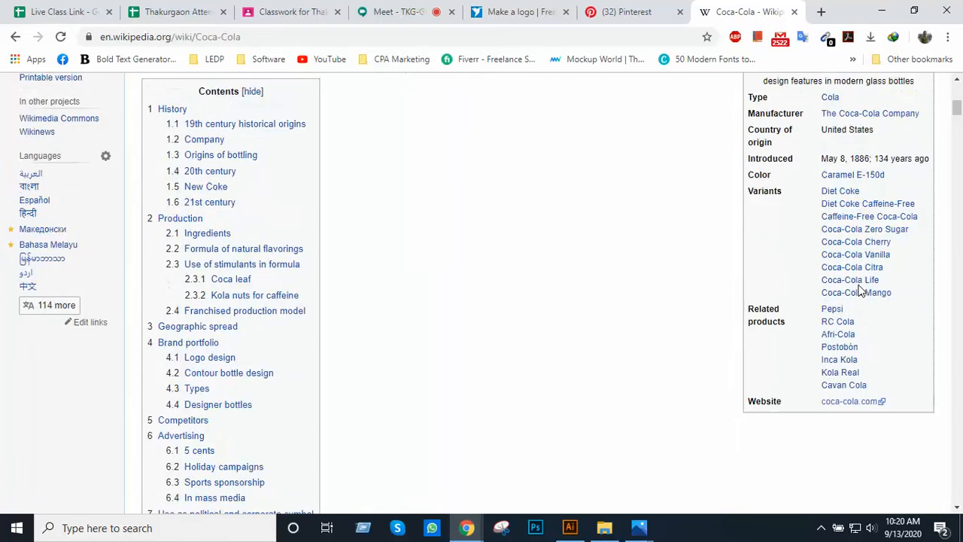
{"action": "scroll", "coordinate": [861, 291], "scroll_direction": "up", "scroll_amount": 2}
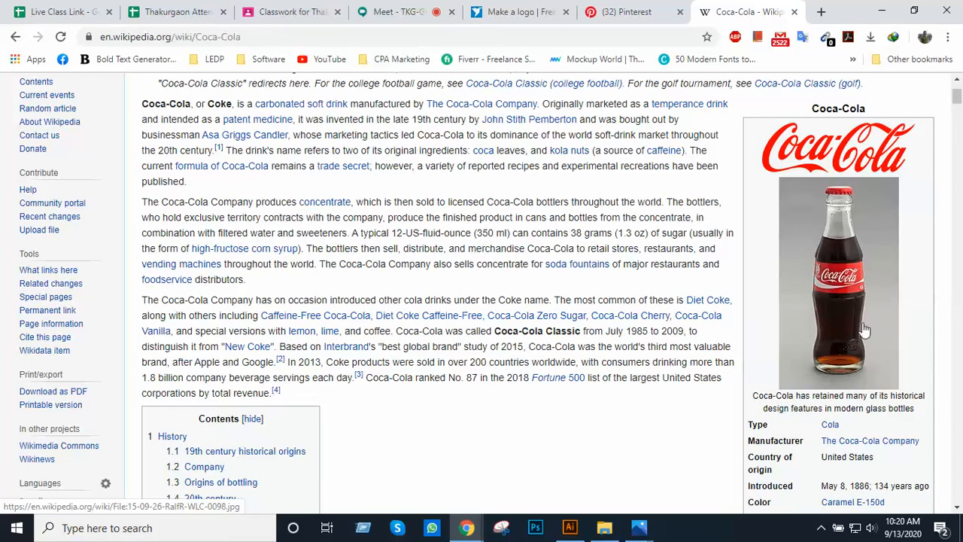
{"action": "scroll", "coordinate": [822, 325], "scroll_direction": "down", "scroll_amount": 1}
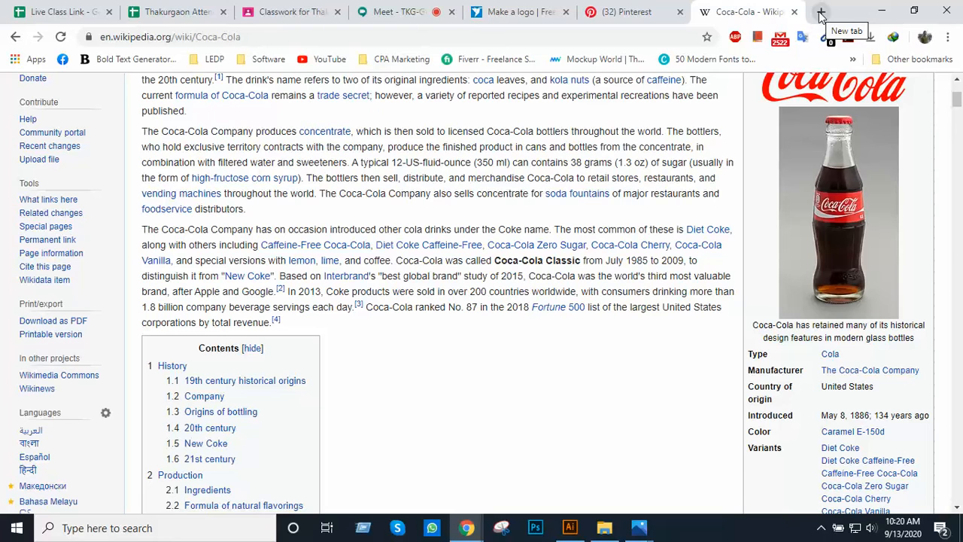
{"action": "scroll", "coordinate": [841, 230], "scroll_direction": "down", "scroll_amount": 1}
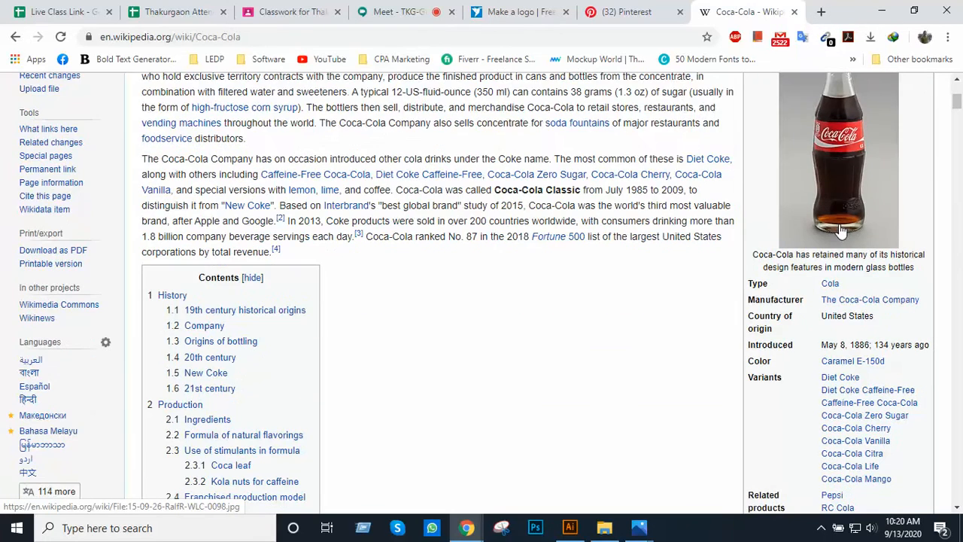
{"action": "scroll", "coordinate": [841, 230], "scroll_direction": "down", "scroll_amount": 1}
{"action": "scroll", "coordinate": [841, 229], "scroll_direction": "up", "scroll_amount": 2}
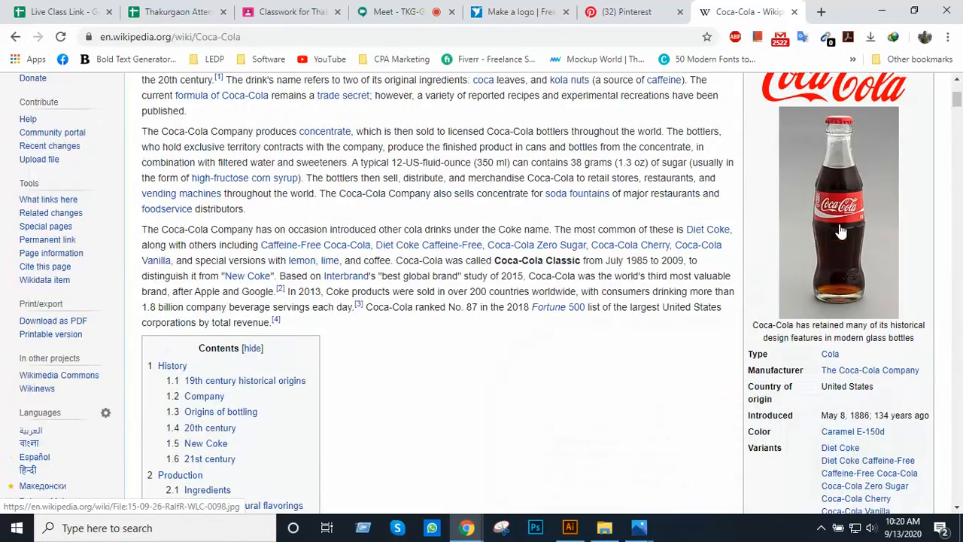
{"action": "scroll", "coordinate": [816, 213], "scroll_direction": "up", "scroll_amount": 1}
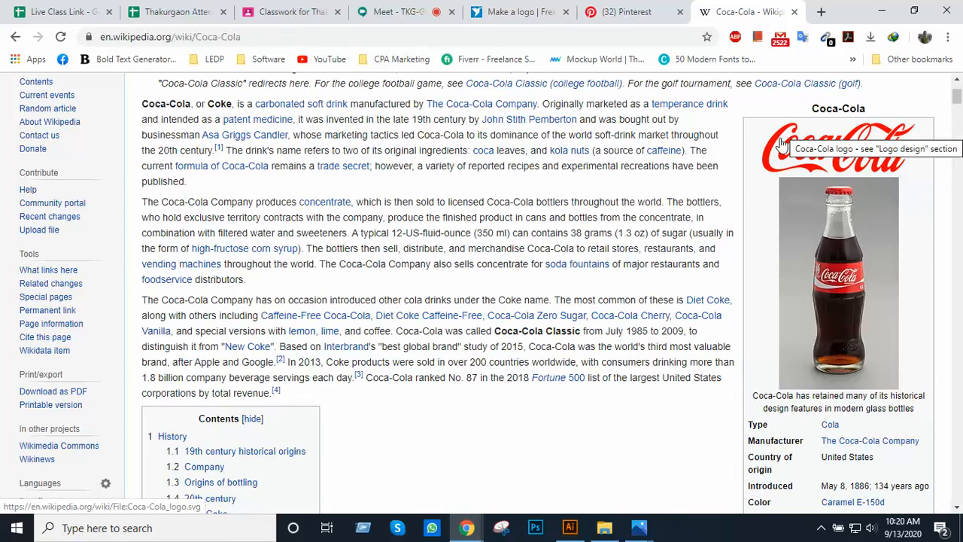
{"action": "left_click", "coordinate": [823, 530]}
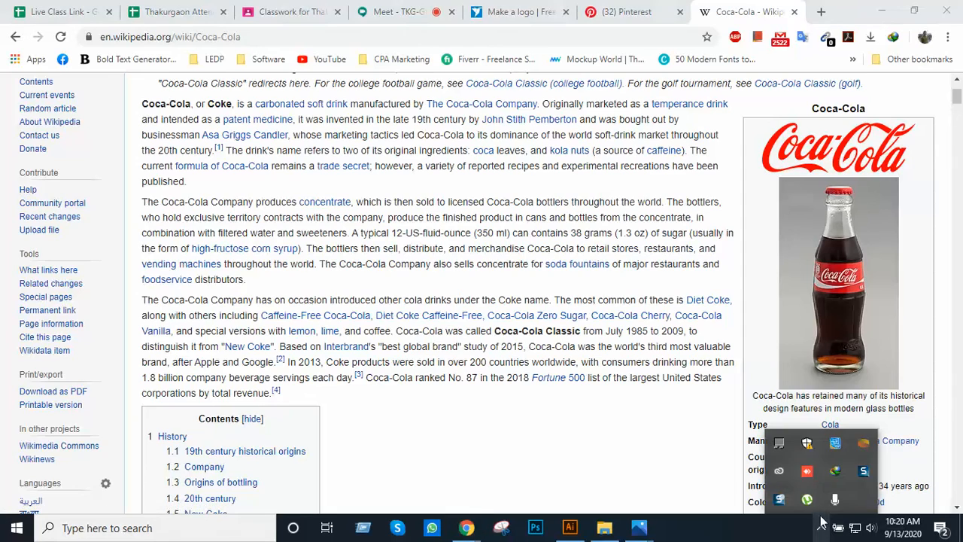
{"action": "scroll", "coordinate": [833, 323], "scroll_direction": "down", "scroll_amount": 3}
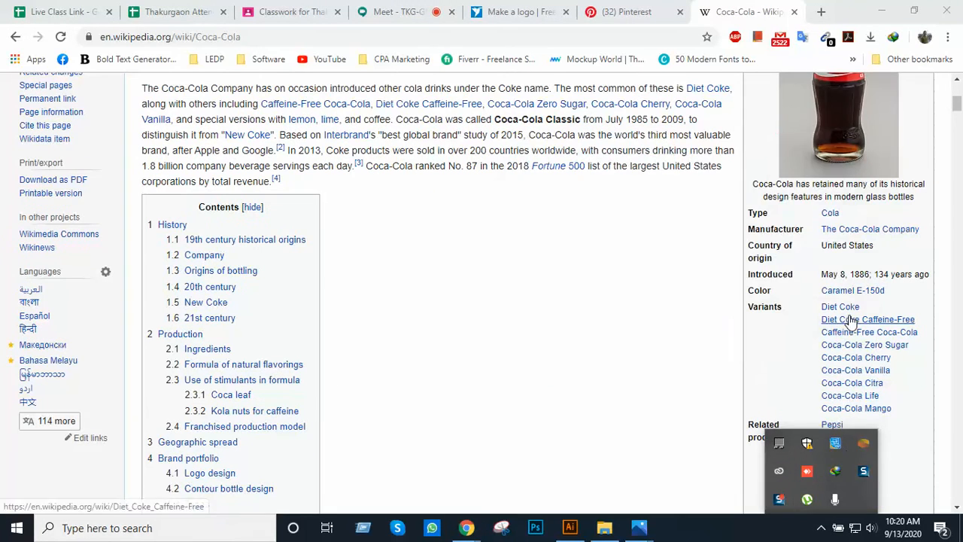
{"action": "left_click", "coordinate": [731, 538]}
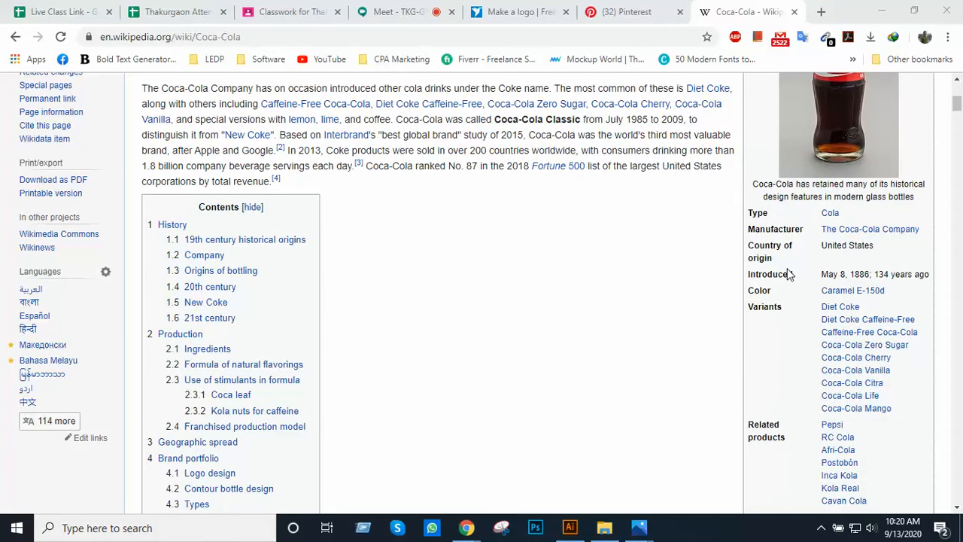
- Review the Coca-Cola article's contents list, drink variants and related products, and return to the bottle photo and brand details
{"action": "scroll", "coordinate": [786, 272], "scroll_direction": "up", "scroll_amount": 5}
{"action": "scroll", "coordinate": [784, 275], "scroll_direction": "down", "scroll_amount": 2}
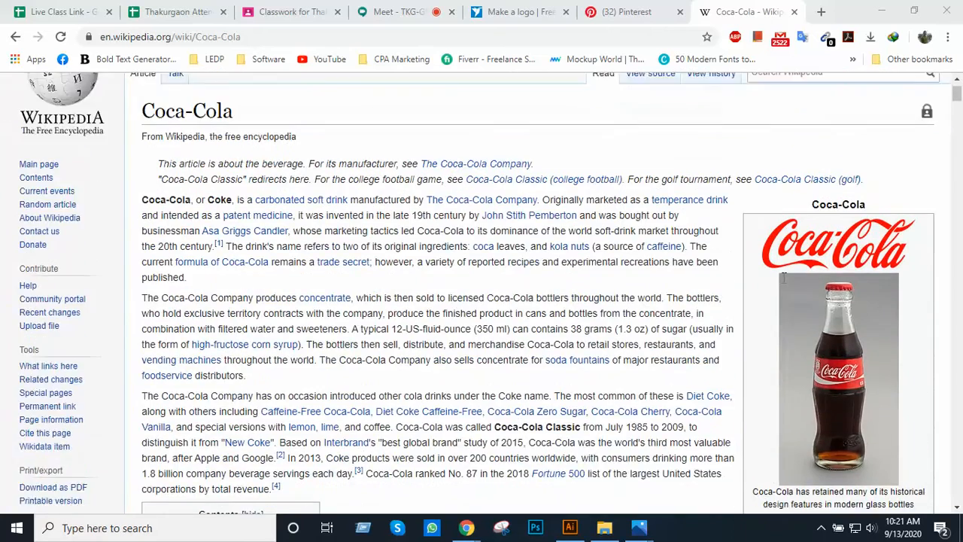
{"action": "scroll", "coordinate": [783, 278], "scroll_direction": "down", "scroll_amount": 4}
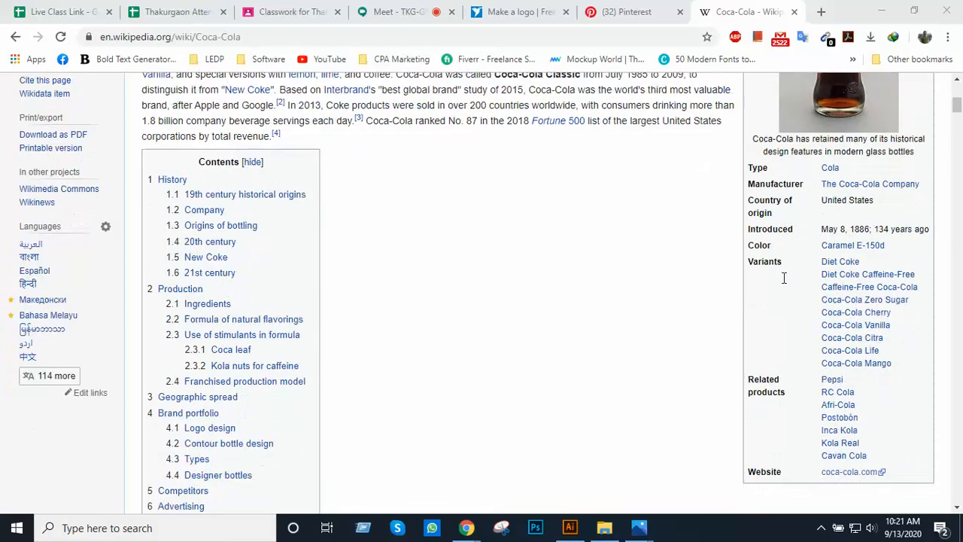
{"action": "scroll", "coordinate": [783, 278], "scroll_direction": "down", "scroll_amount": 1}
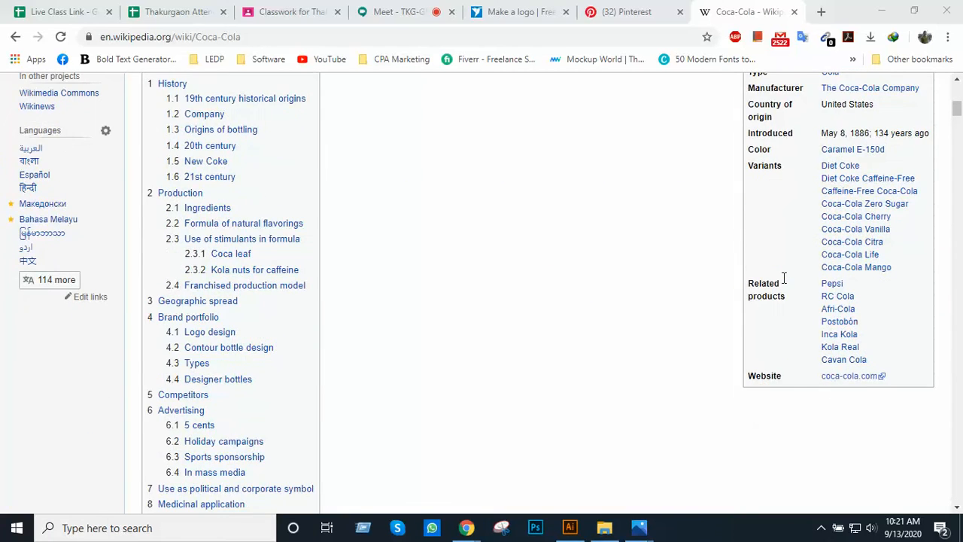
{"action": "scroll", "coordinate": [783, 278], "scroll_direction": "up", "scroll_amount": 3}
{"action": "scroll", "coordinate": [783, 278], "scroll_direction": "up", "scroll_amount": 1}
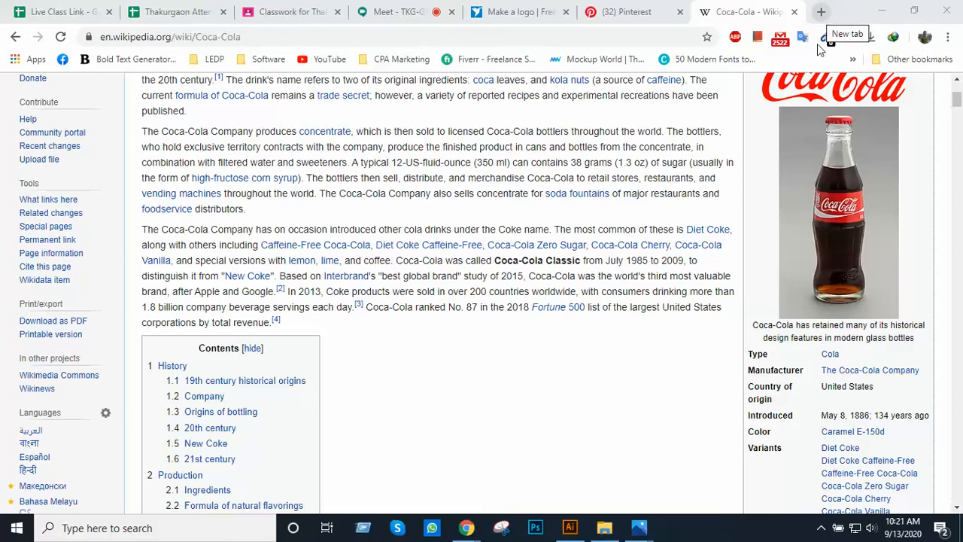
{"action": "scroll", "coordinate": [858, 292], "scroll_direction": "down", "scroll_amount": 6}
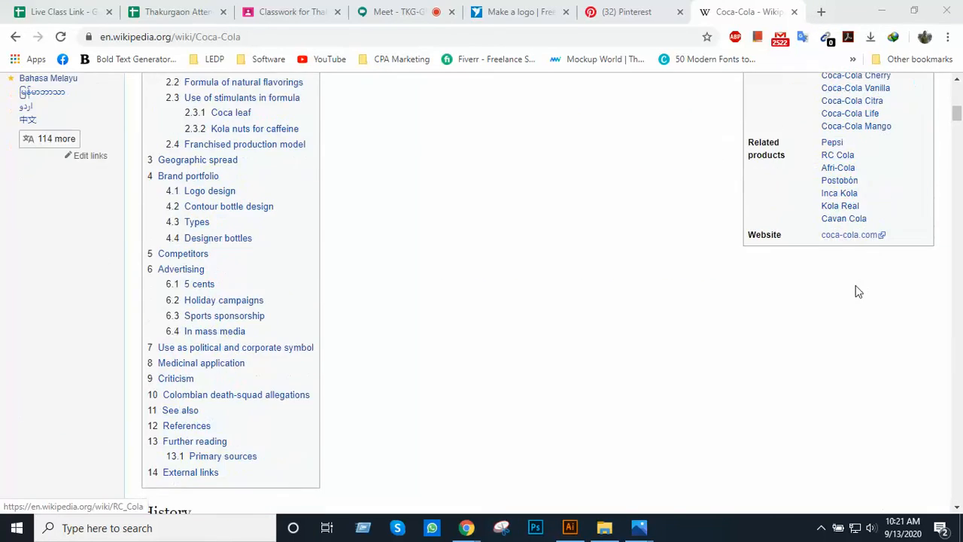
{"action": "scroll", "coordinate": [858, 291], "scroll_direction": "down", "scroll_amount": 1}
{"action": "scroll", "coordinate": [854, 290], "scroll_direction": "up", "scroll_amount": 7}
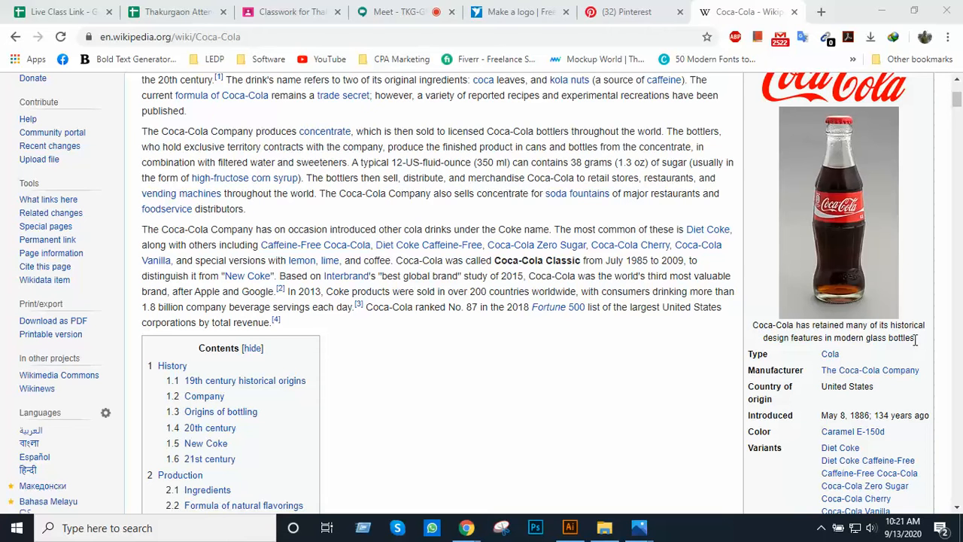
{"action": "scroll", "coordinate": [912, 339], "scroll_direction": "down", "scroll_amount": 2}
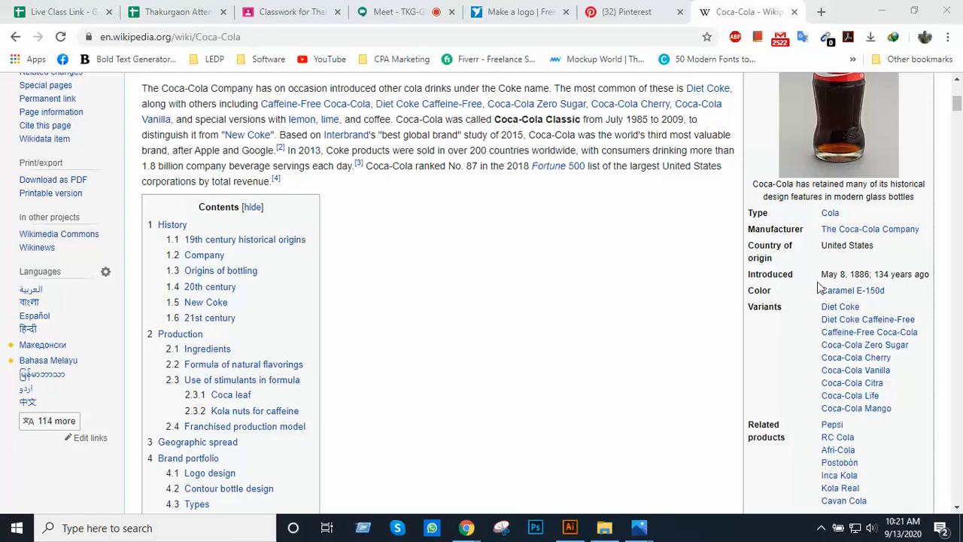
{"action": "scroll", "coordinate": [869, 277], "scroll_direction": "down", "scroll_amount": 4}
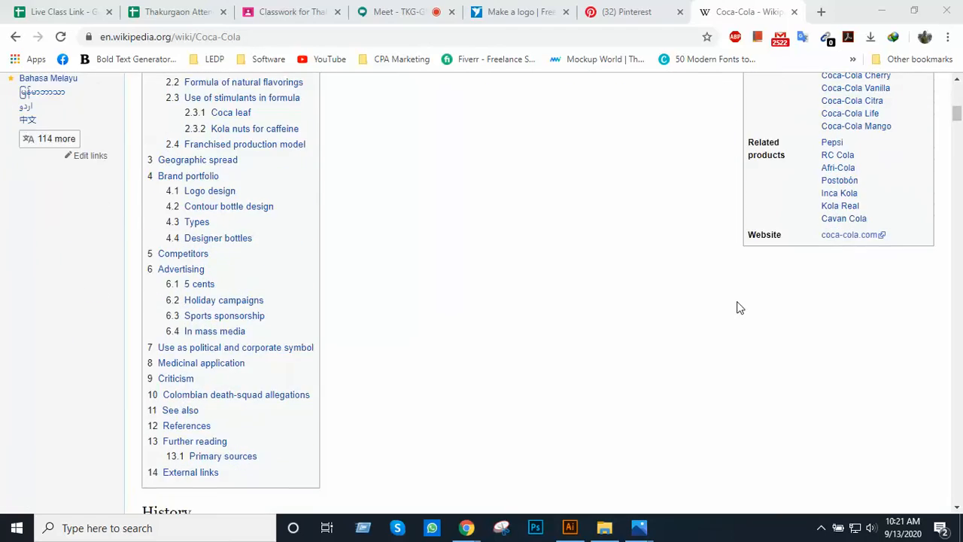
{"action": "scroll", "coordinate": [736, 307], "scroll_direction": "up", "scroll_amount": 3}
{"action": "scroll", "coordinate": [737, 307], "scroll_direction": "up", "scroll_amount": 2}
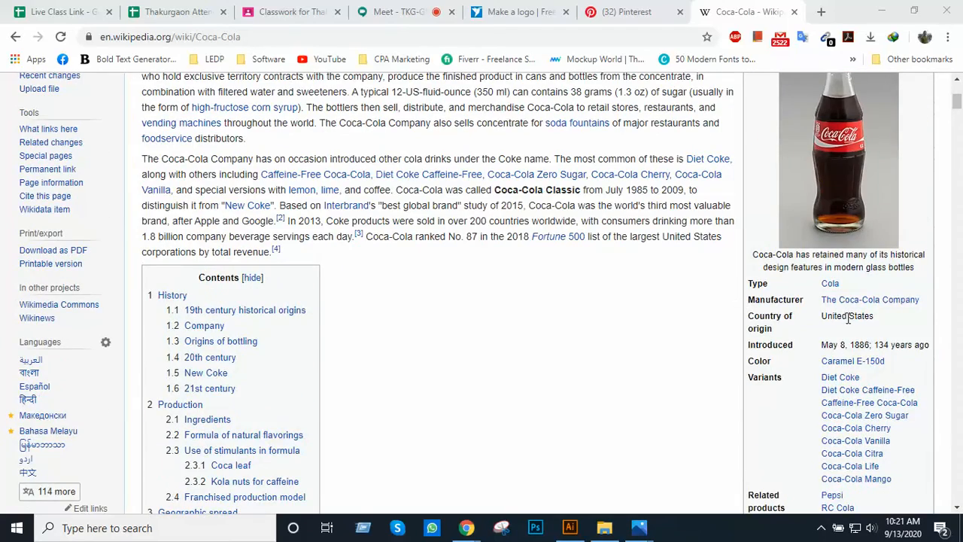
{"action": "scroll", "coordinate": [850, 319], "scroll_direction": "up", "scroll_amount": 2}
{"action": "scroll", "coordinate": [856, 338], "scroll_direction": "down", "scroll_amount": 1}
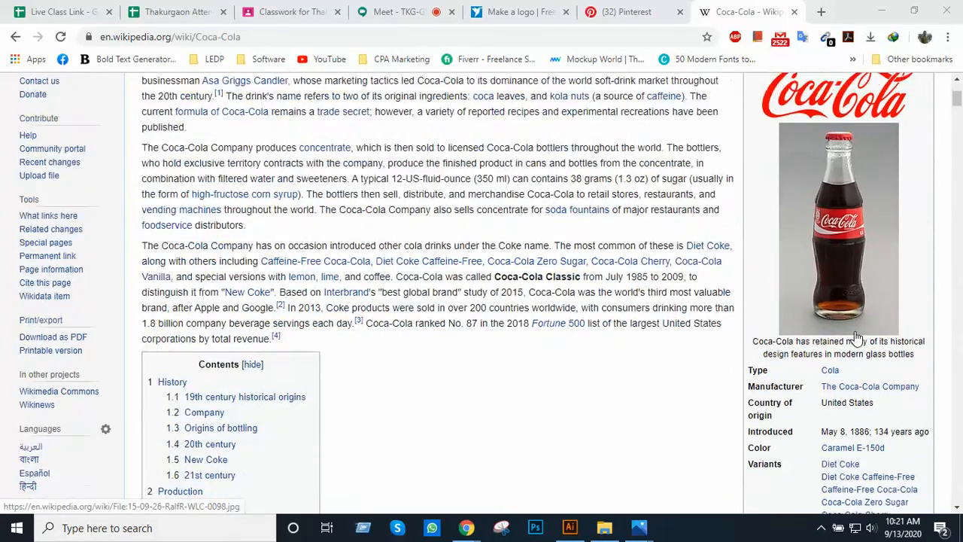
{"action": "scroll", "coordinate": [856, 338], "scroll_direction": "up", "scroll_amount": 1}
{"action": "scroll", "coordinate": [856, 338], "scroll_direction": "down", "scroll_amount": 1}
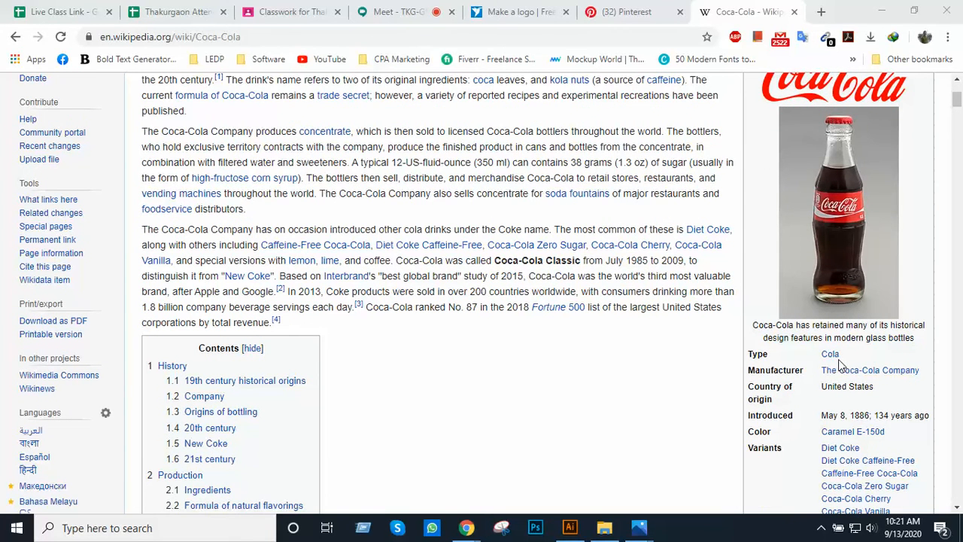
{"action": "mouse_move", "coordinate": [830, 355]}
- Search Google for "Danish flag" in a new browser tab
{"action": "left_click", "coordinate": [819, 11]}
{"action": "type", "text": "Danish"}
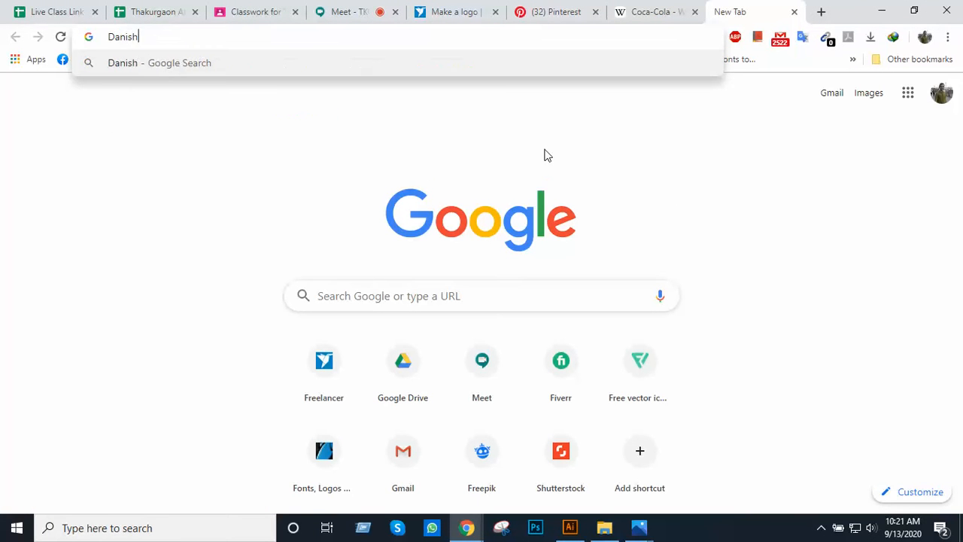
{"action": "key", "text": "Return"}
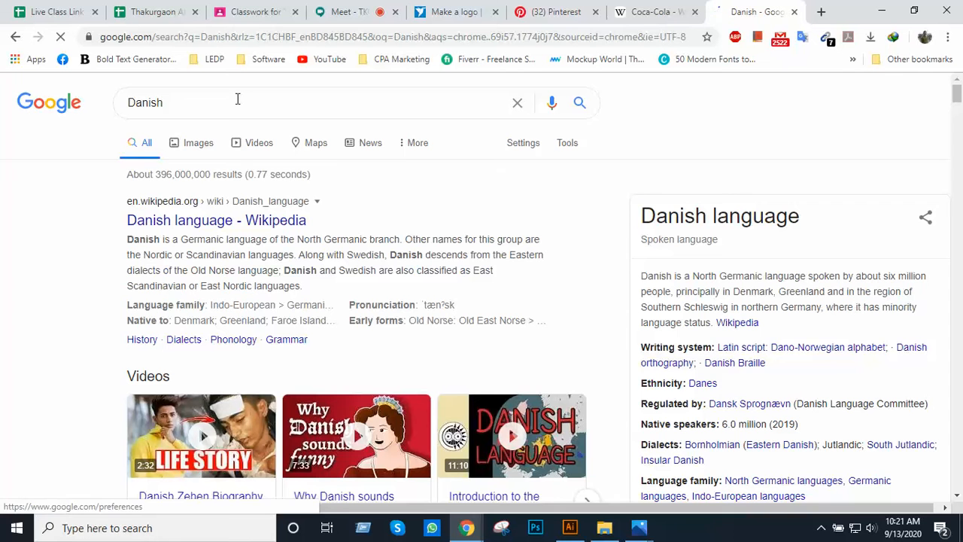
{"action": "left_click", "coordinate": [236, 99]}
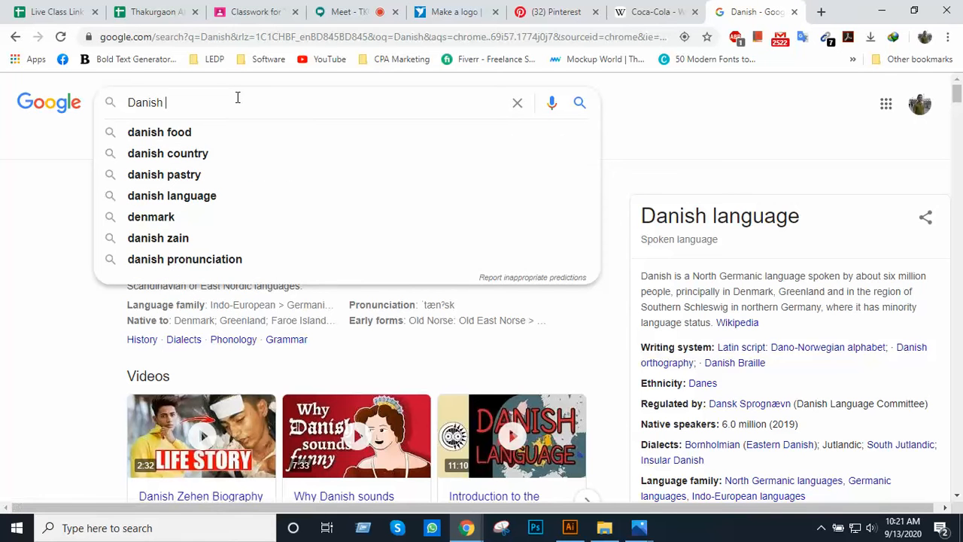
{"action": "type", "text": "flag"}
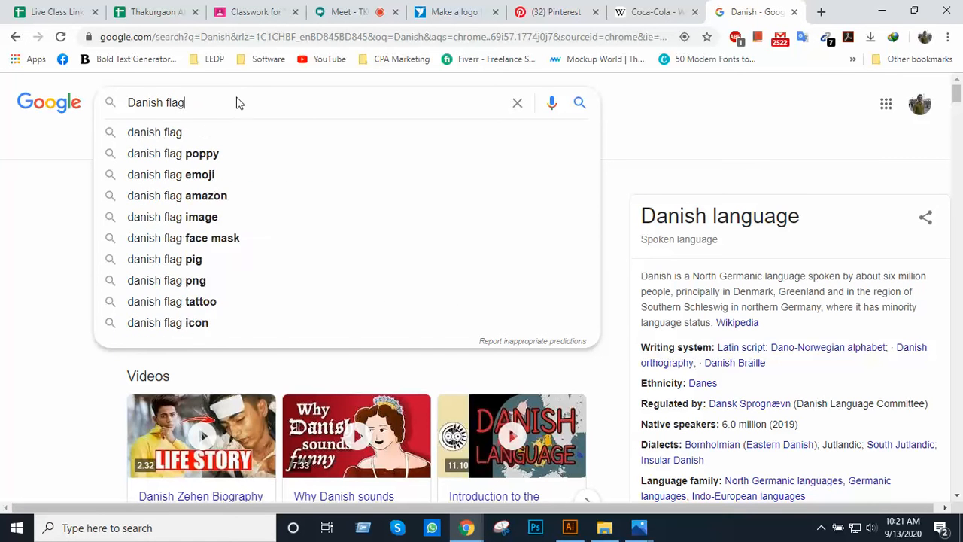
{"action": "key", "text": "Return"}
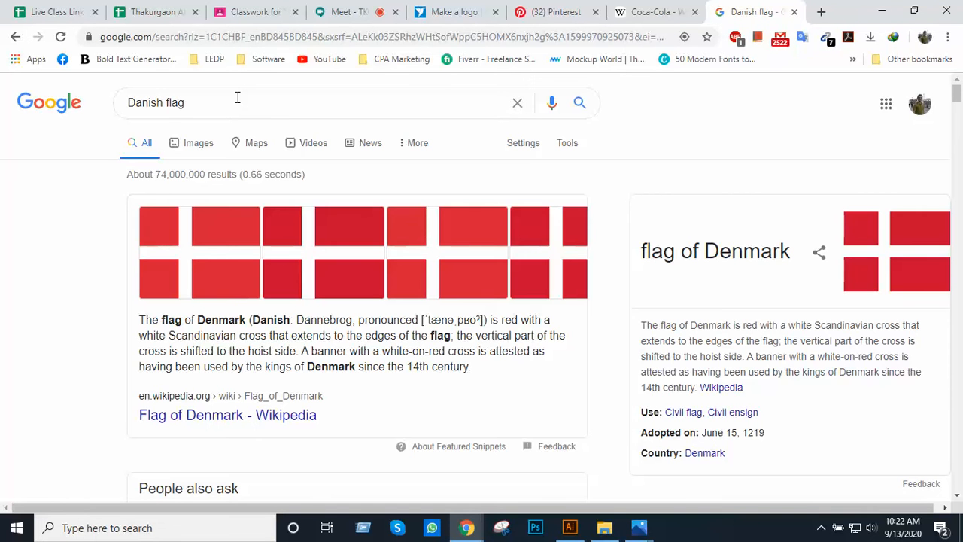
- Look over the flag of Denmark summary in the search results and switch to the image results
{"action": "scroll", "coordinate": [268, 255], "scroll_direction": "down", "scroll_amount": 4}
{"action": "scroll", "coordinate": [384, 215], "scroll_direction": "up", "scroll_amount": 4}
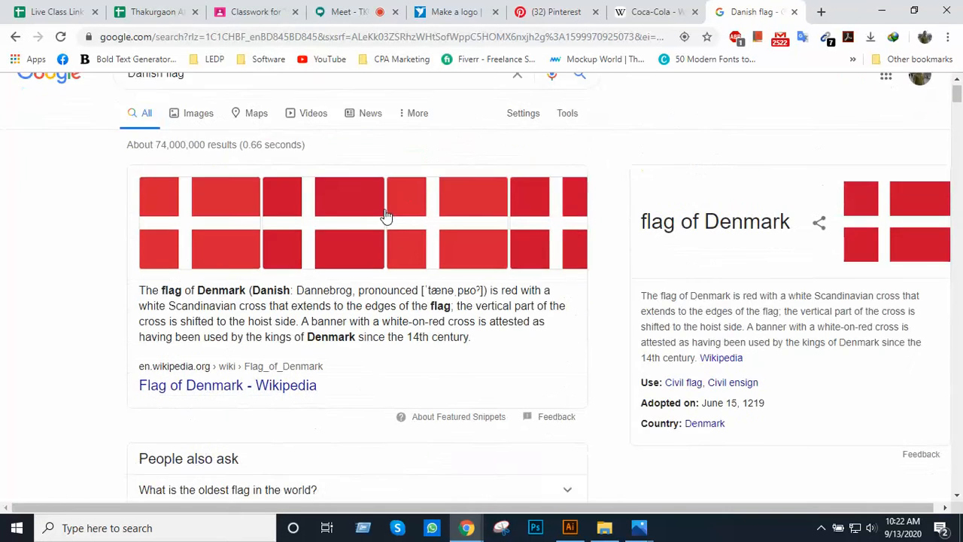
{"action": "scroll", "coordinate": [527, 277], "scroll_direction": "down", "scroll_amount": 1}
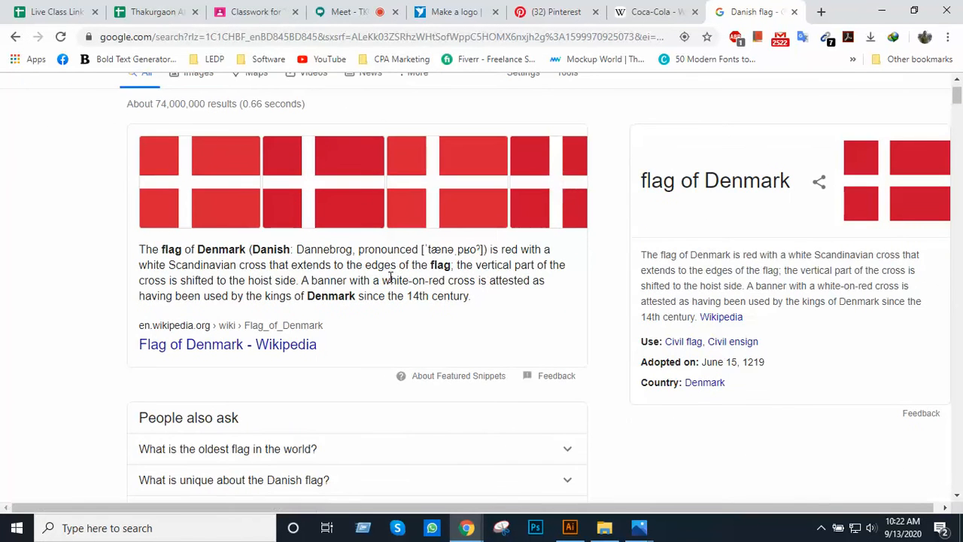
{"action": "scroll", "coordinate": [390, 279], "scroll_direction": "up", "scroll_amount": 1}
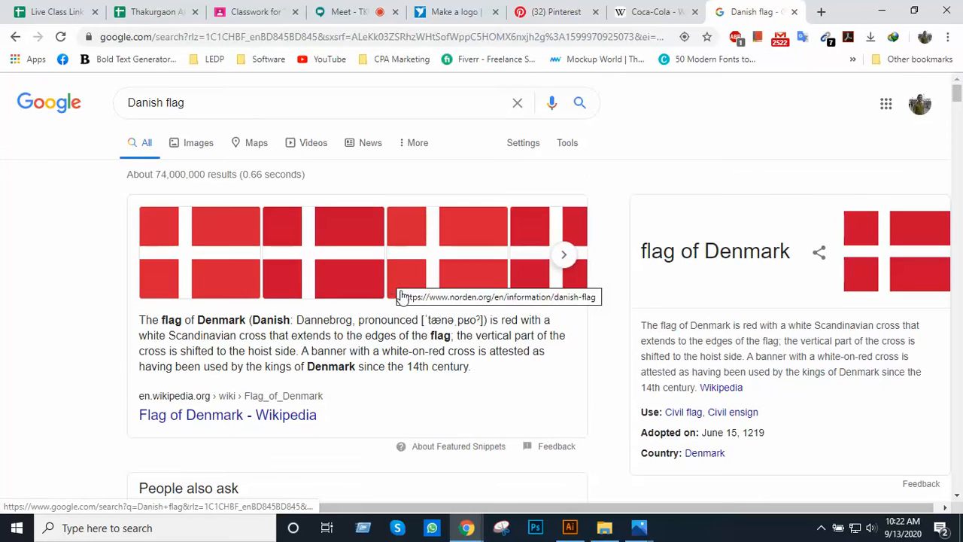
{"action": "left_click", "coordinate": [200, 145]}
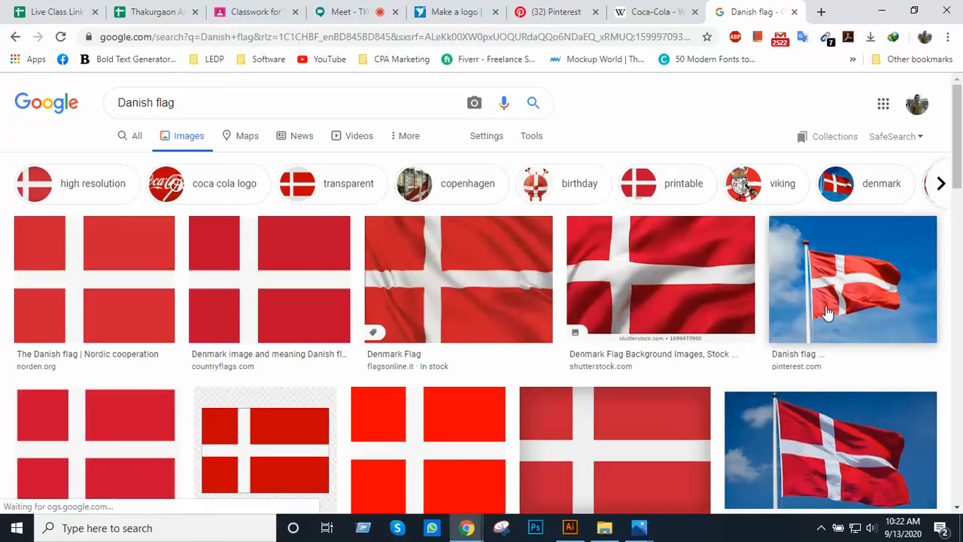
- Examine the Danish flag image results, comparing the white cross on red across flat, waving and round versions
{"action": "scroll", "coordinate": [827, 314], "scroll_direction": "down", "scroll_amount": 2}
{"action": "scroll", "coordinate": [809, 397], "scroll_direction": "down", "scroll_amount": 1}
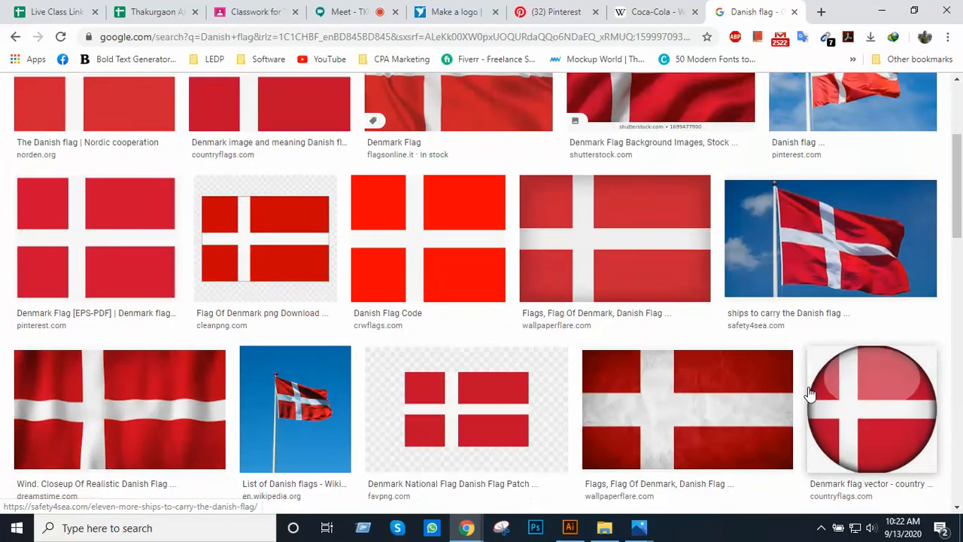
{"action": "scroll", "coordinate": [834, 263], "scroll_direction": "up", "scroll_amount": 2}
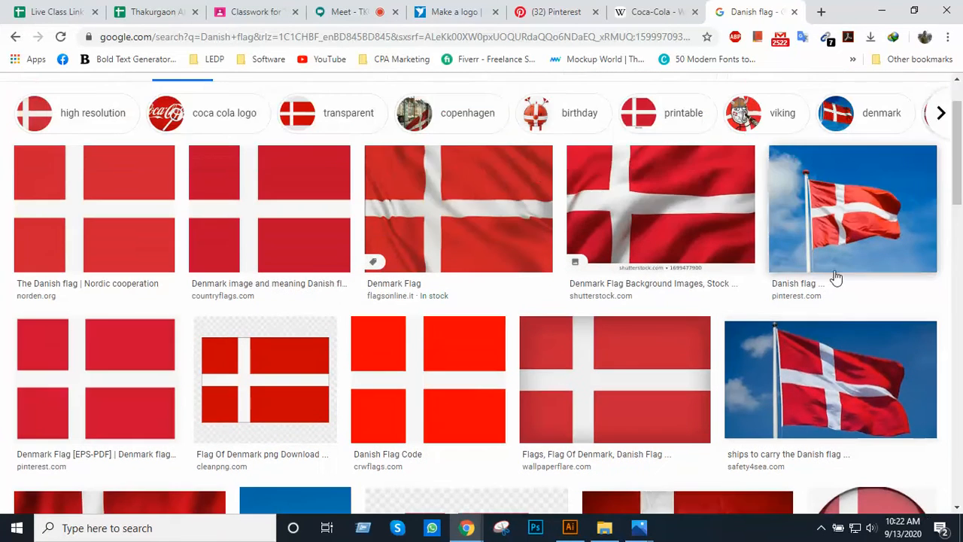
{"action": "scroll", "coordinate": [844, 313], "scroll_direction": "down", "scroll_amount": 2}
{"action": "scroll", "coordinate": [845, 368], "scroll_direction": "down", "scroll_amount": 2}
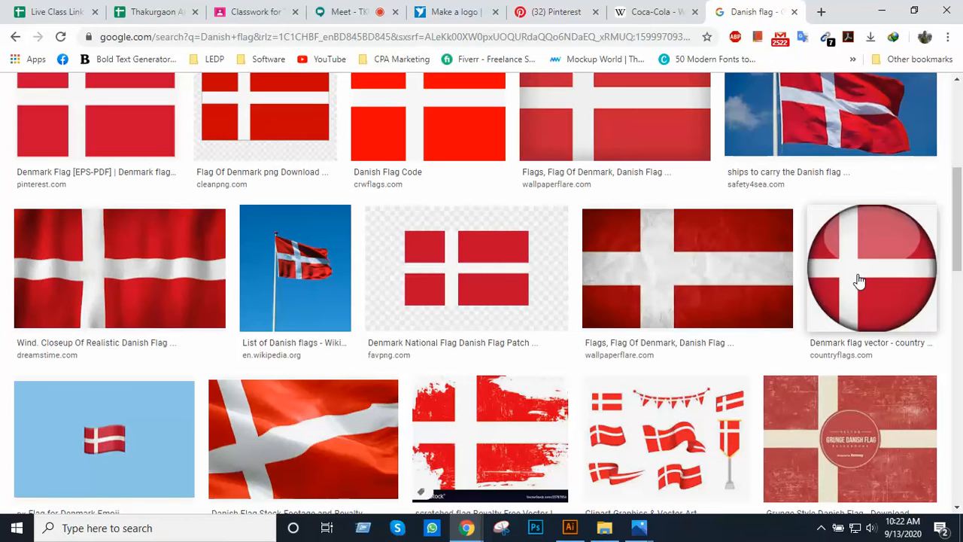
{"action": "scroll", "coordinate": [744, 340], "scroll_direction": "down", "scroll_amount": 1}
{"action": "scroll", "coordinate": [743, 343], "scroll_direction": "down", "scroll_amount": 1}
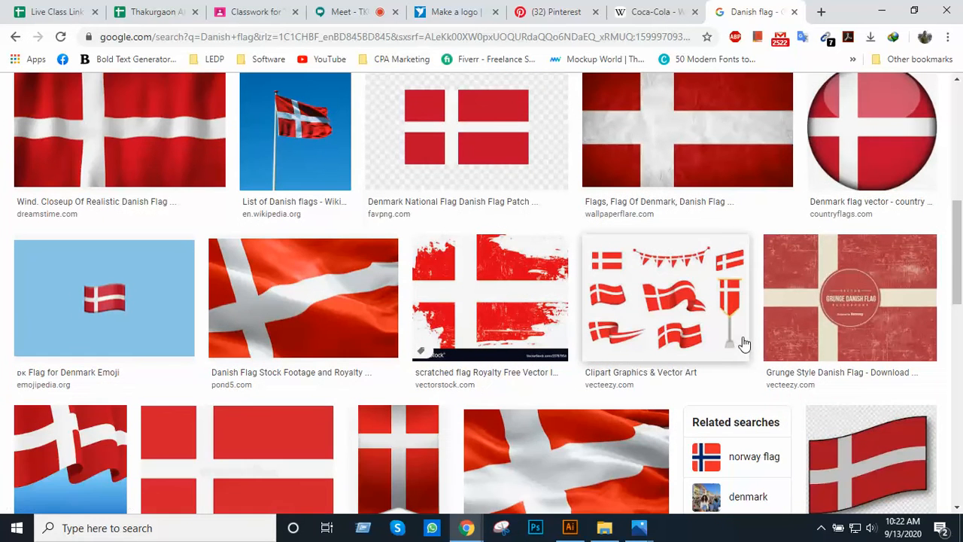
{"action": "scroll", "coordinate": [743, 343], "scroll_direction": "up", "scroll_amount": 3}
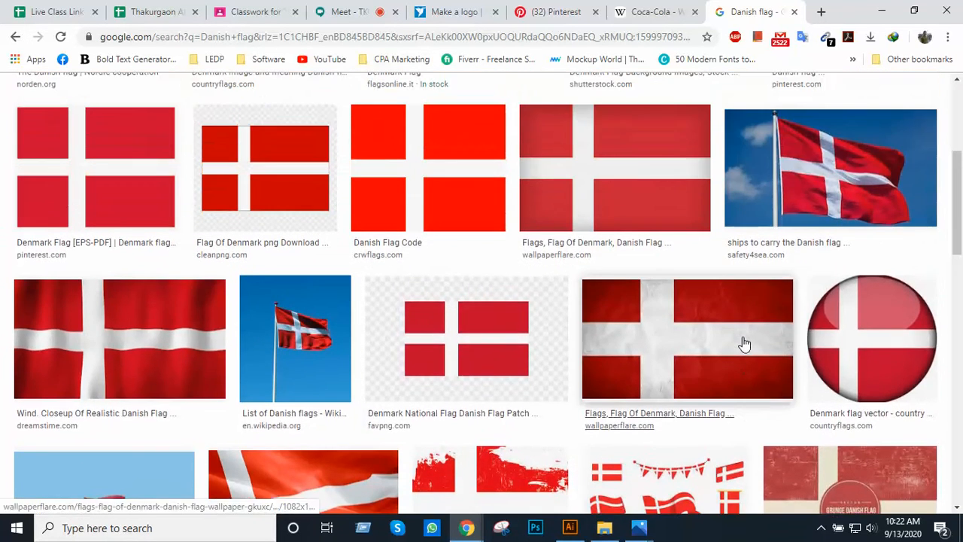
{"action": "scroll", "coordinate": [743, 343], "scroll_direction": "up", "scroll_amount": 2}
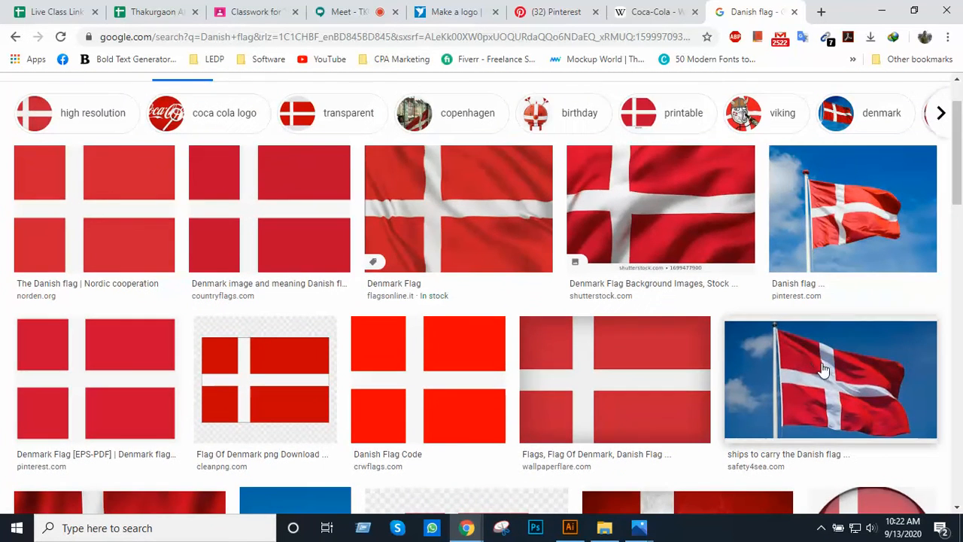
{"action": "scroll", "coordinate": [820, 361], "scroll_direction": "down", "scroll_amount": 1}
{"action": "scroll", "coordinate": [823, 370], "scroll_direction": "down", "scroll_amount": 1}
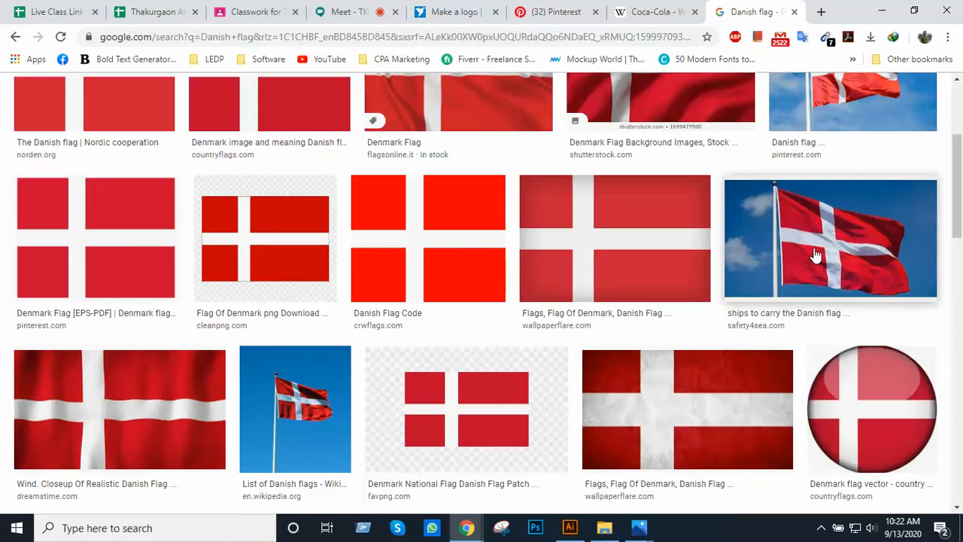
{"action": "scroll", "coordinate": [849, 248], "scroll_direction": "down", "scroll_amount": 1}
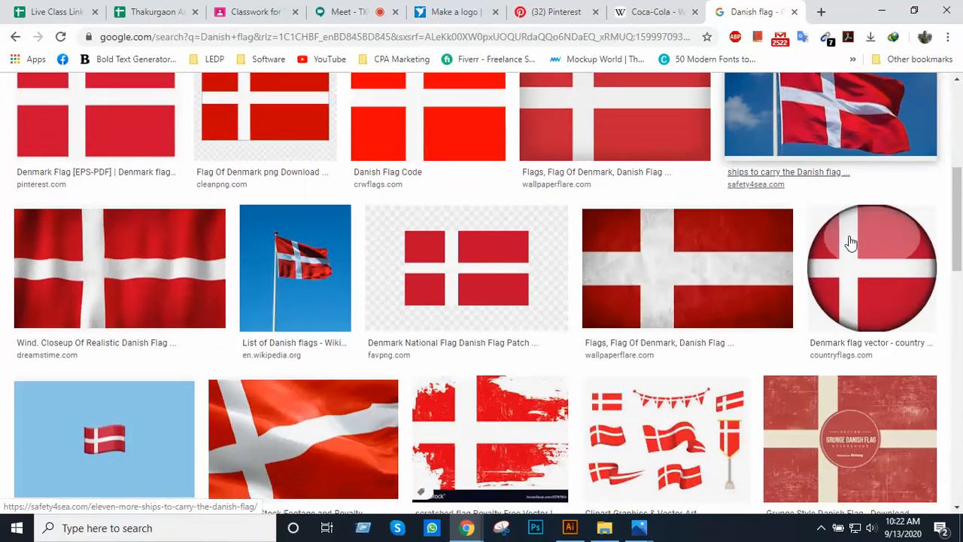
{"action": "scroll", "coordinate": [827, 249], "scroll_direction": "up", "scroll_amount": 3}
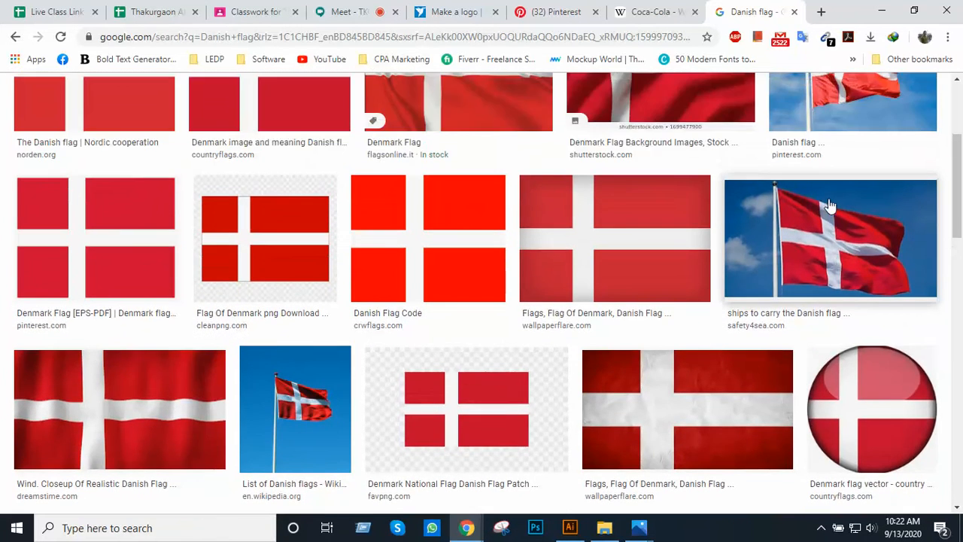
{"action": "scroll", "coordinate": [830, 332], "scroll_direction": "down", "scroll_amount": 1}
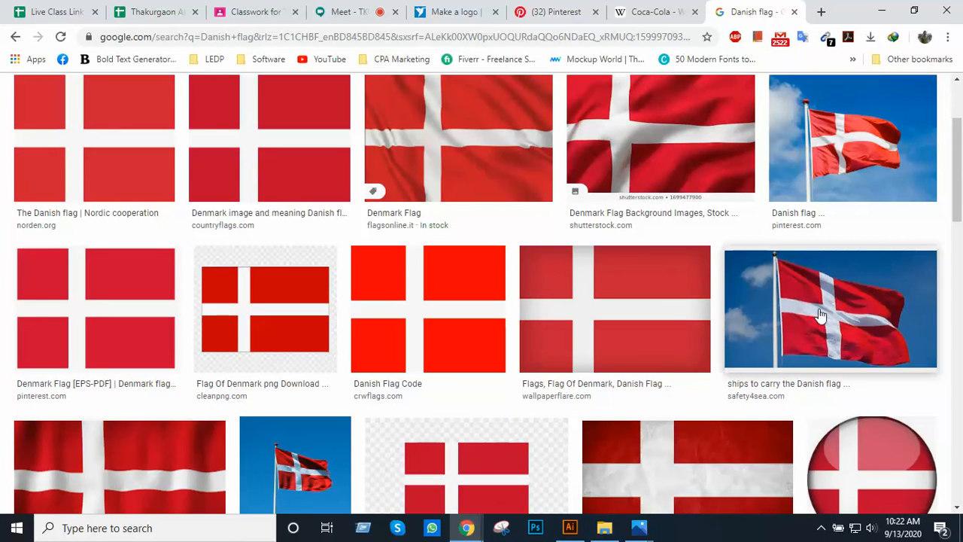
{"action": "scroll", "coordinate": [821, 308], "scroll_direction": "down", "scroll_amount": 1}
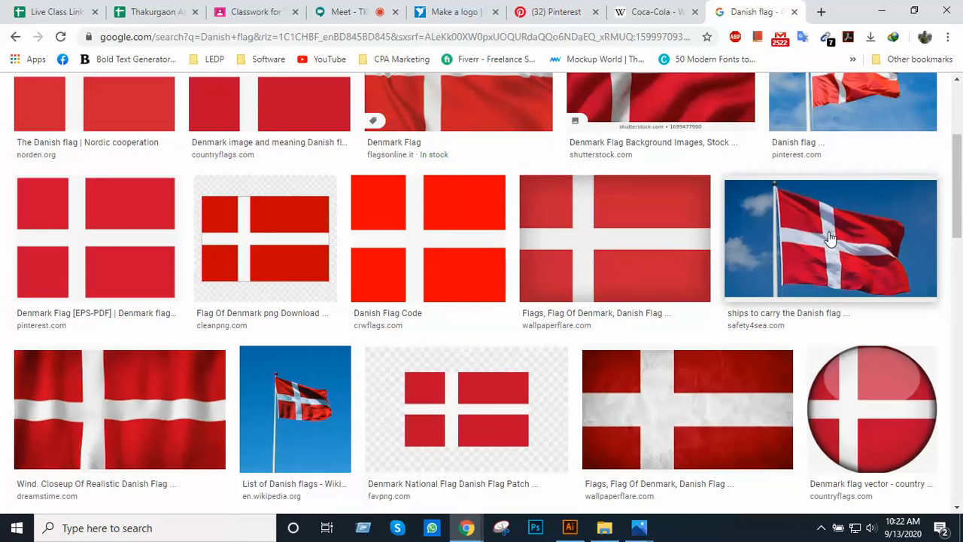
{"action": "scroll", "coordinate": [829, 238], "scroll_direction": "down", "scroll_amount": 1}
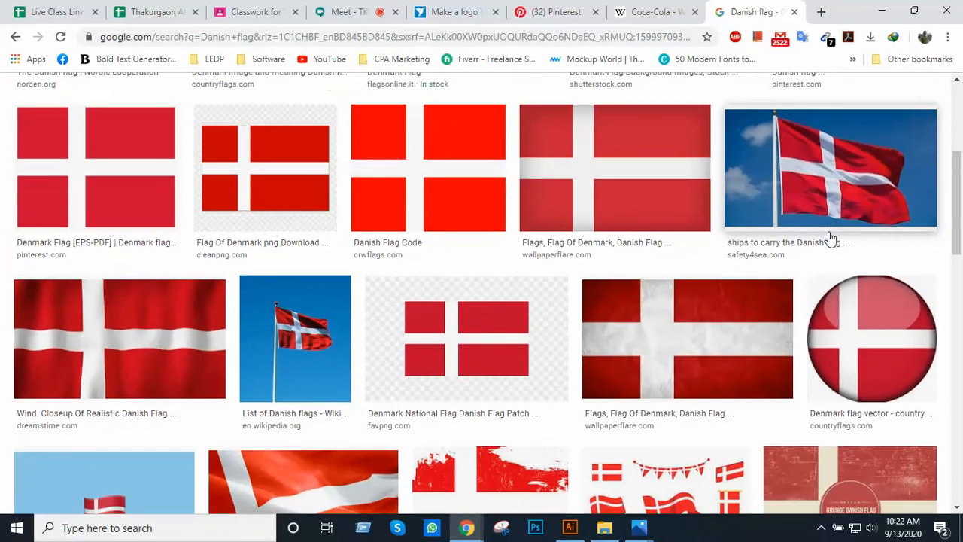
{"action": "scroll", "coordinate": [830, 237], "scroll_direction": "up", "scroll_amount": 1}
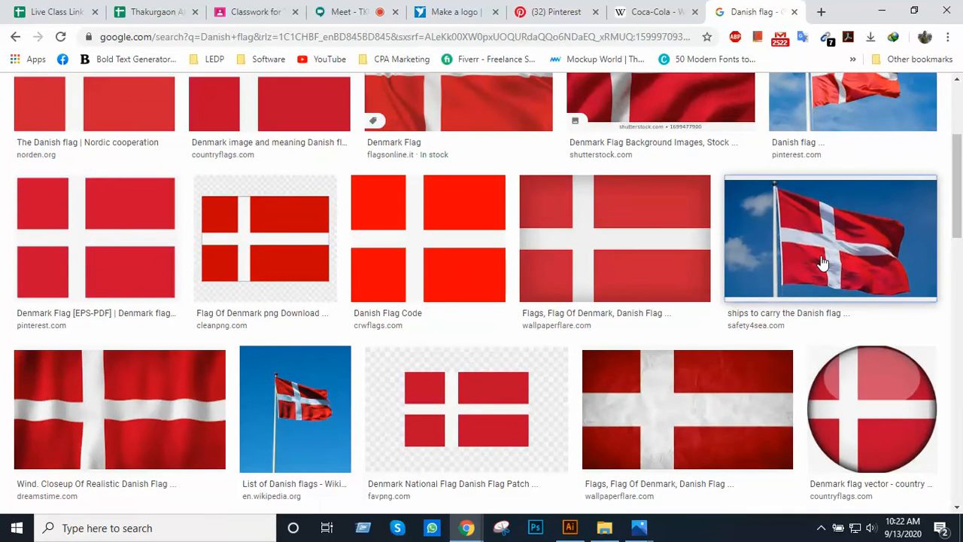
- Preview the safety4sea.com photo of the waving Danish flag, check its related images, and close the preview
{"action": "left_click", "coordinate": [822, 262]}
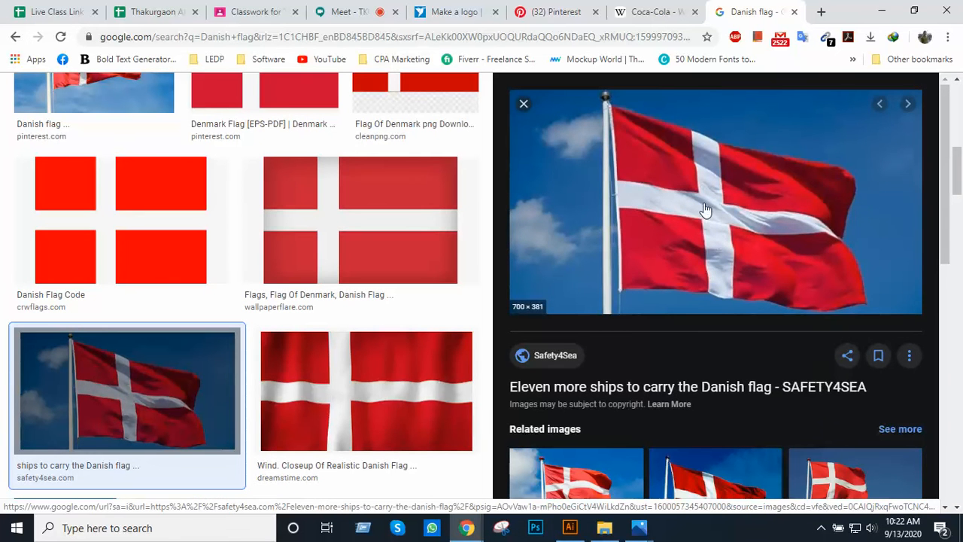
{"action": "scroll", "coordinate": [728, 209], "scroll_direction": "down", "scroll_amount": 4}
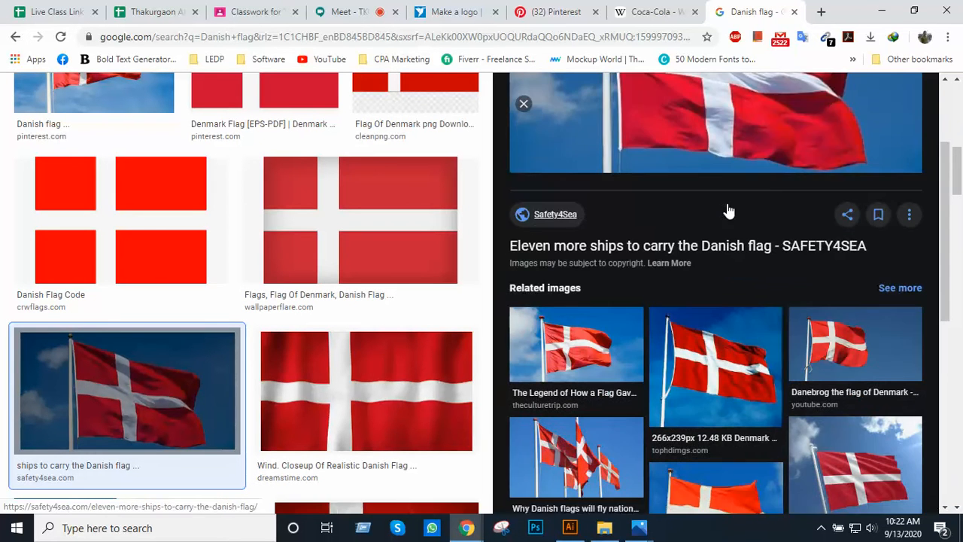
{"action": "scroll", "coordinate": [565, 165], "scroll_direction": "up", "scroll_amount": 2}
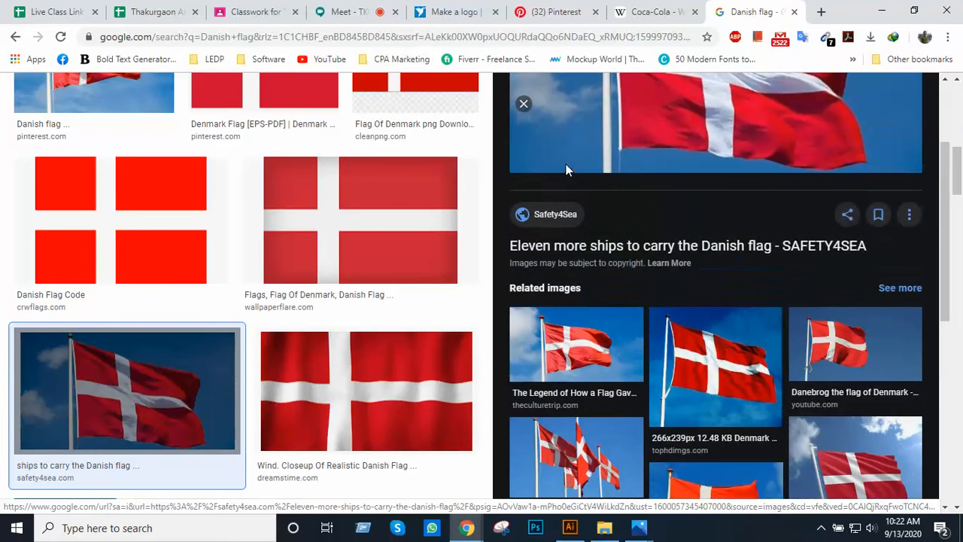
{"action": "left_click", "coordinate": [523, 103]}
- Look through the first rows of flag images, preview the "Danish Flag Code" image from crwflags.com, and close it
{"action": "scroll", "coordinate": [662, 251], "scroll_direction": "up", "scroll_amount": 3}
{"action": "scroll", "coordinate": [665, 257], "scroll_direction": "up", "scroll_amount": 5}
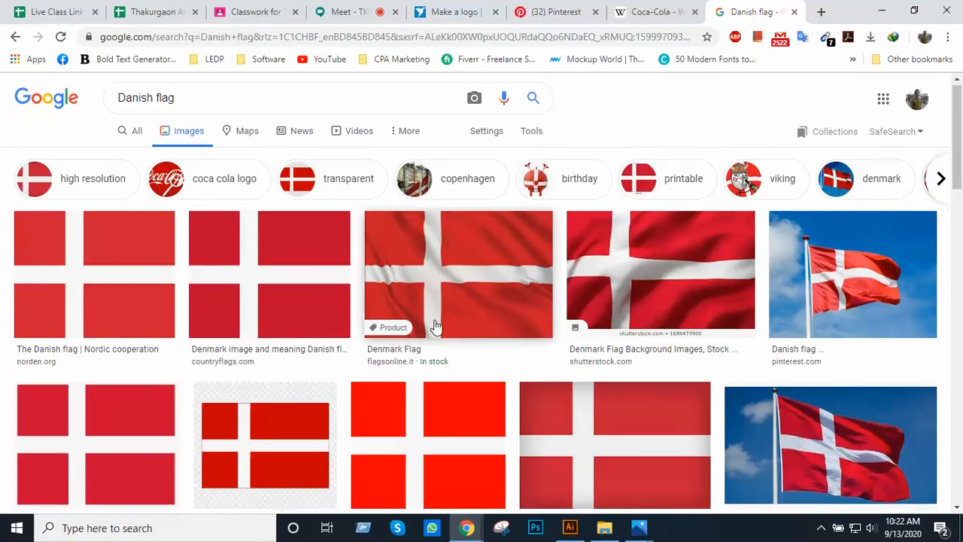
{"action": "scroll", "coordinate": [628, 403], "scroll_direction": "down", "scroll_amount": 2}
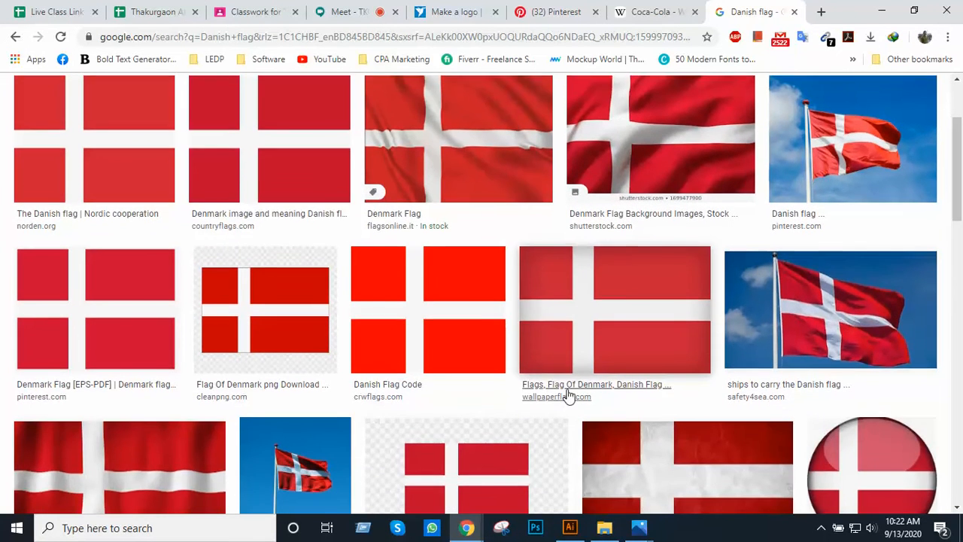
{"action": "scroll", "coordinate": [630, 376], "scroll_direction": "up", "scroll_amount": 2}
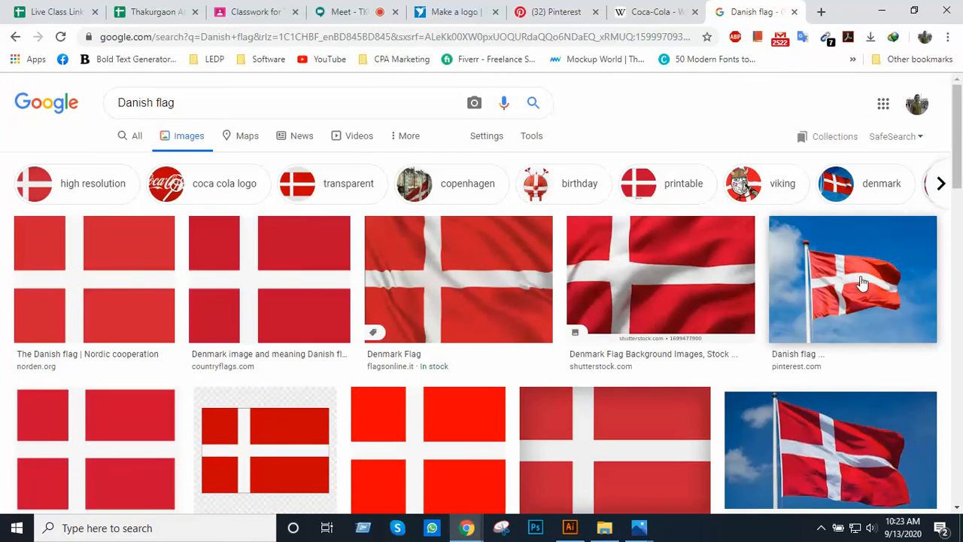
{"action": "scroll", "coordinate": [564, 334], "scroll_direction": "down", "scroll_amount": 2}
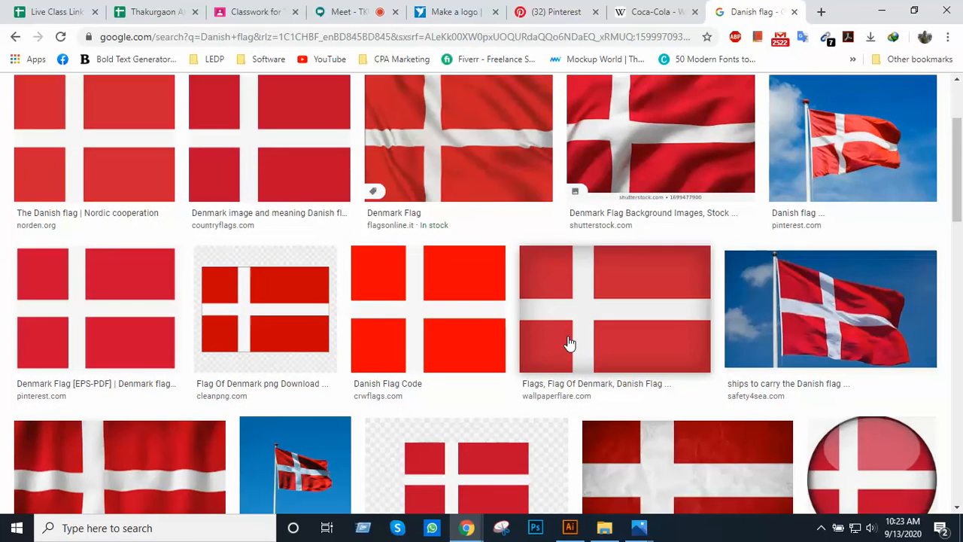
{"action": "scroll", "coordinate": [570, 343], "scroll_direction": "down", "scroll_amount": 2}
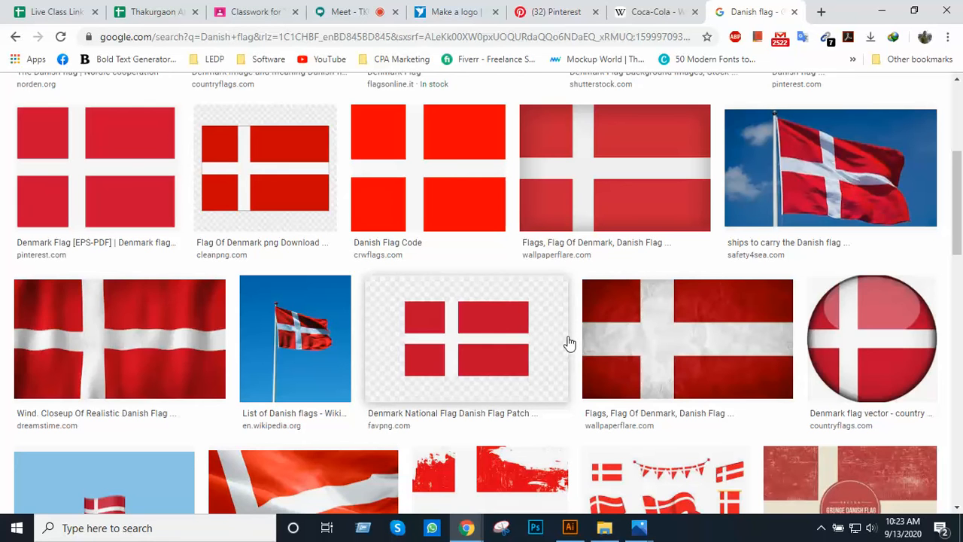
{"action": "left_click", "coordinate": [436, 172]}
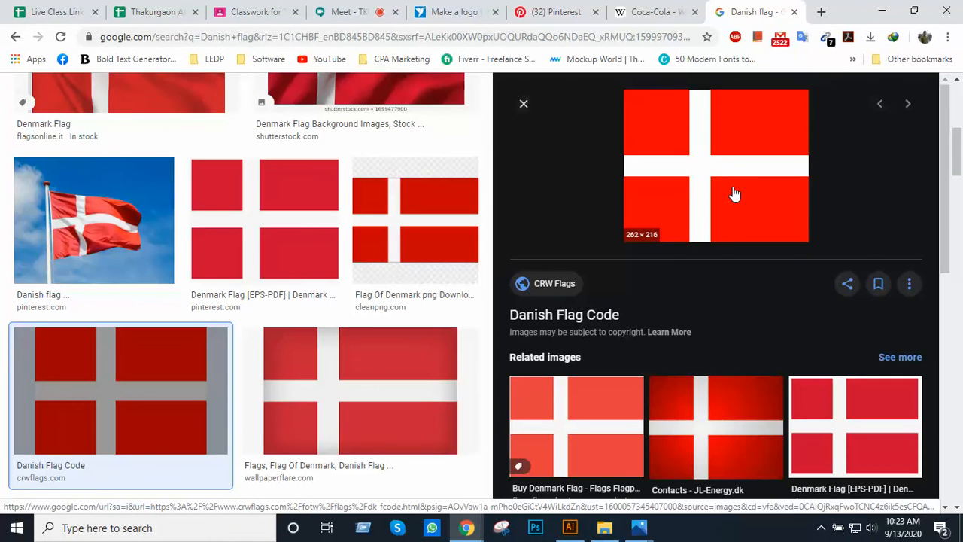
{"action": "left_click", "coordinate": [524, 106]}
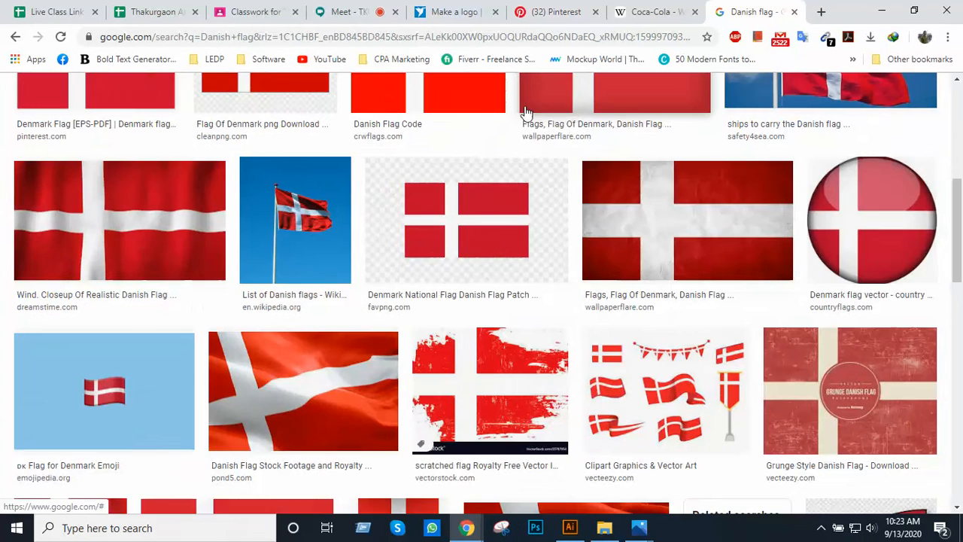
- Browse the Danish flag images down to the related searches and return to the upper rows
{"action": "scroll", "coordinate": [570, 252], "scroll_direction": "down", "scroll_amount": 2}
{"action": "scroll", "coordinate": [569, 252], "scroll_direction": "down", "scroll_amount": 3}
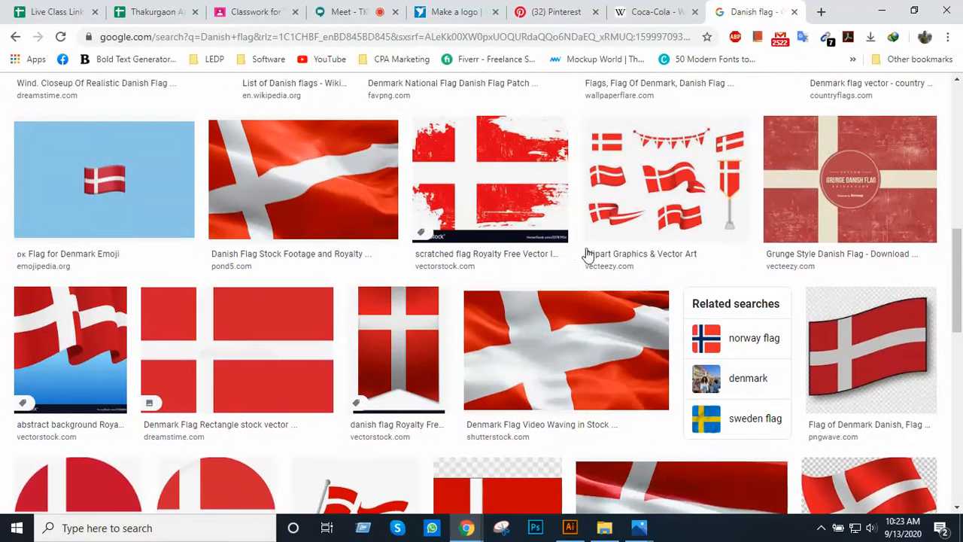
{"action": "scroll", "coordinate": [645, 258], "scroll_direction": "up", "scroll_amount": 2}
{"action": "scroll", "coordinate": [645, 259], "scroll_direction": "up", "scroll_amount": 8}
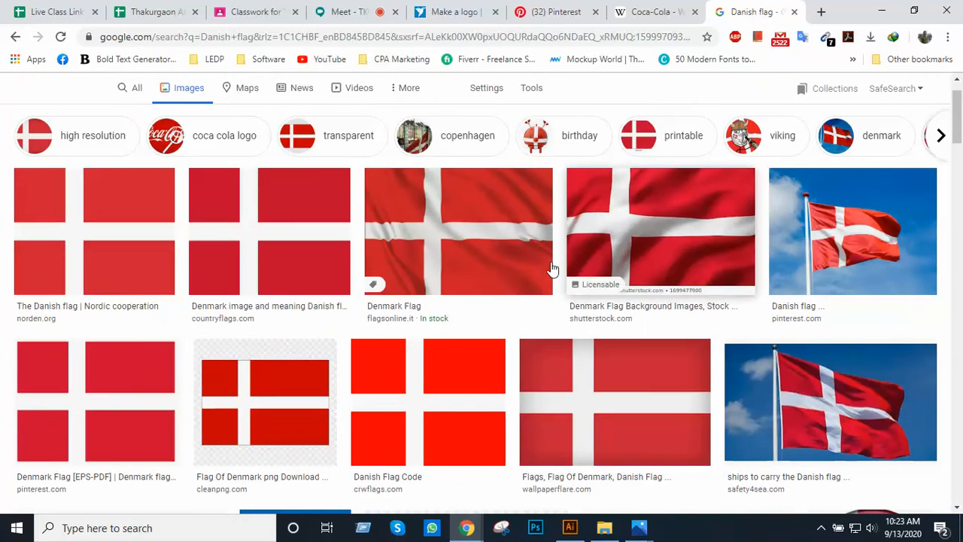
{"action": "scroll", "coordinate": [485, 264], "scroll_direction": "down", "scroll_amount": 2}
{"action": "scroll", "coordinate": [602, 260], "scroll_direction": "down", "scroll_amount": 1}
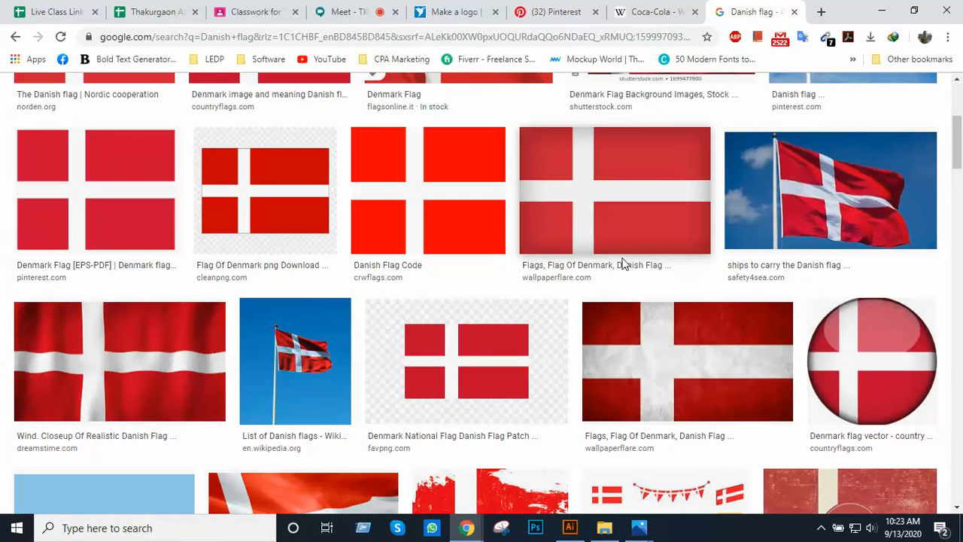
- Review the upper rows of Danish flag images once more, comparing their white cross on red
{"action": "scroll", "coordinate": [446, 293], "scroll_direction": "up", "scroll_amount": 3}
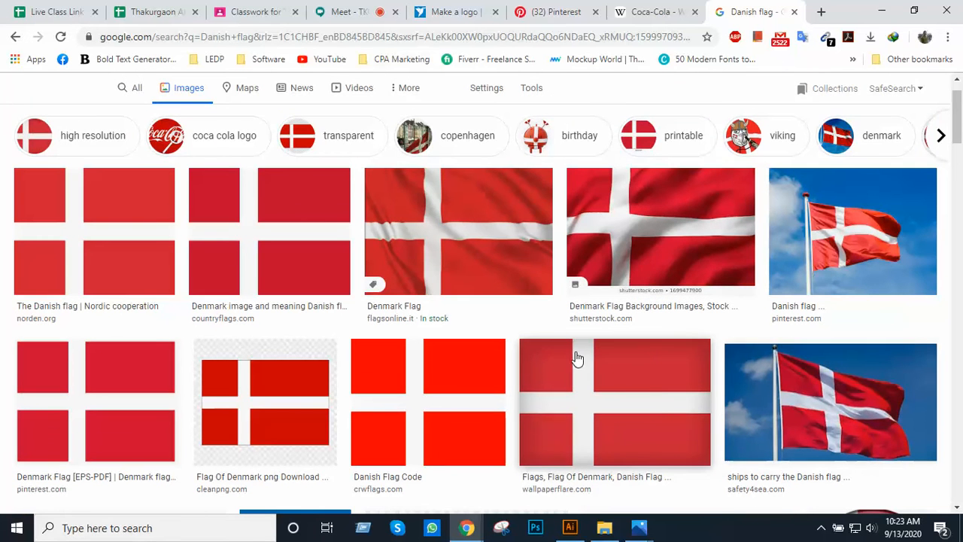
{"action": "scroll", "coordinate": [577, 358], "scroll_direction": "down", "scroll_amount": 2}
{"action": "scroll", "coordinate": [576, 359], "scroll_direction": "down", "scroll_amount": 1}
{"action": "scroll", "coordinate": [627, 354], "scroll_direction": "up", "scroll_amount": 3}
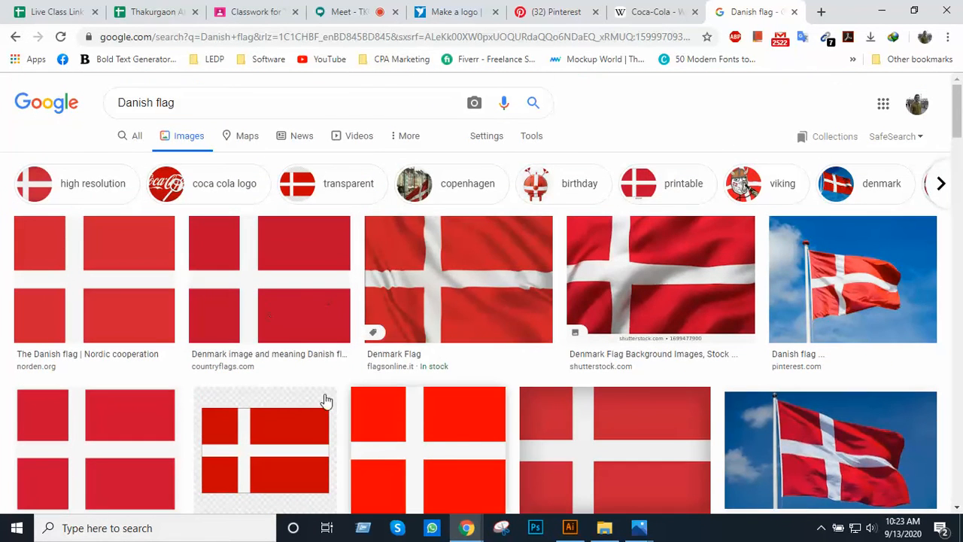
{"action": "scroll", "coordinate": [440, 412], "scroll_direction": "down", "scroll_amount": 2}
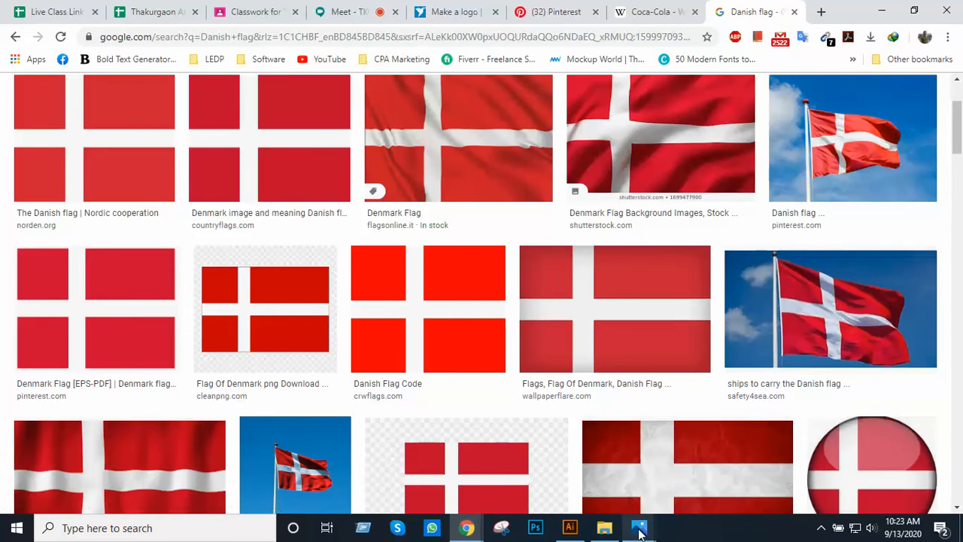
- Switch to the Class 18 folder, place Cocacola.jpg into the Skyway Logo.ai document in Illustrator, and embed the image
{"action": "mouse_move", "coordinate": [639, 527]}
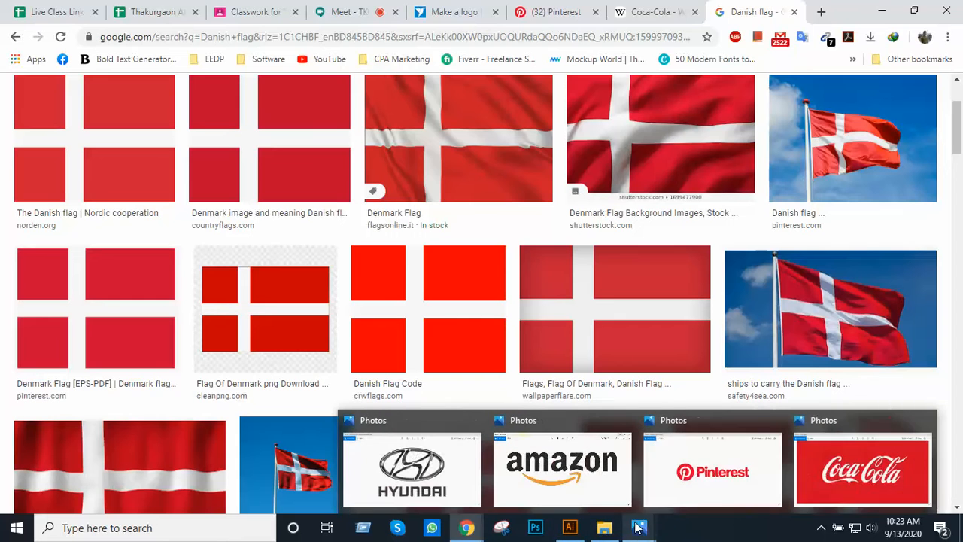
{"action": "left_click", "coordinate": [606, 527]}
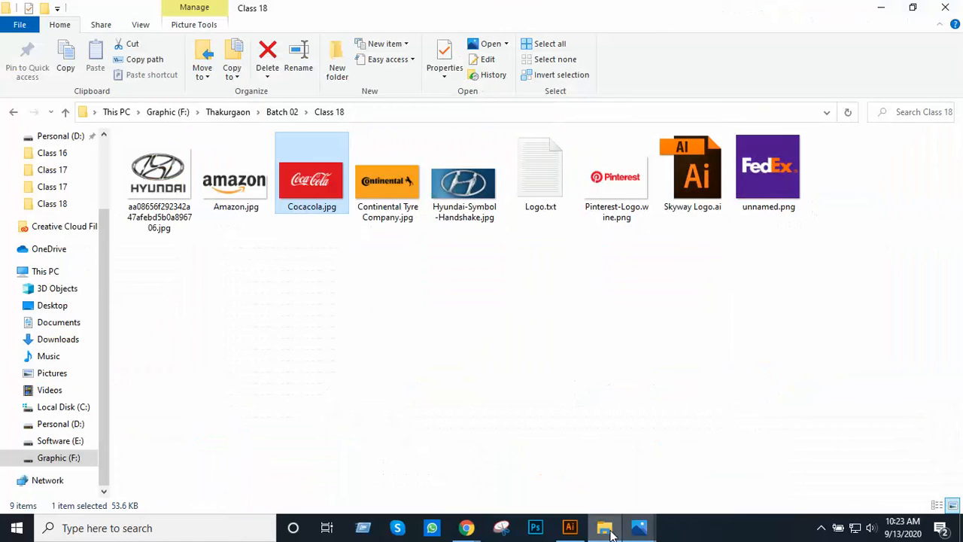
{"action": "left_click", "coordinate": [568, 283]}
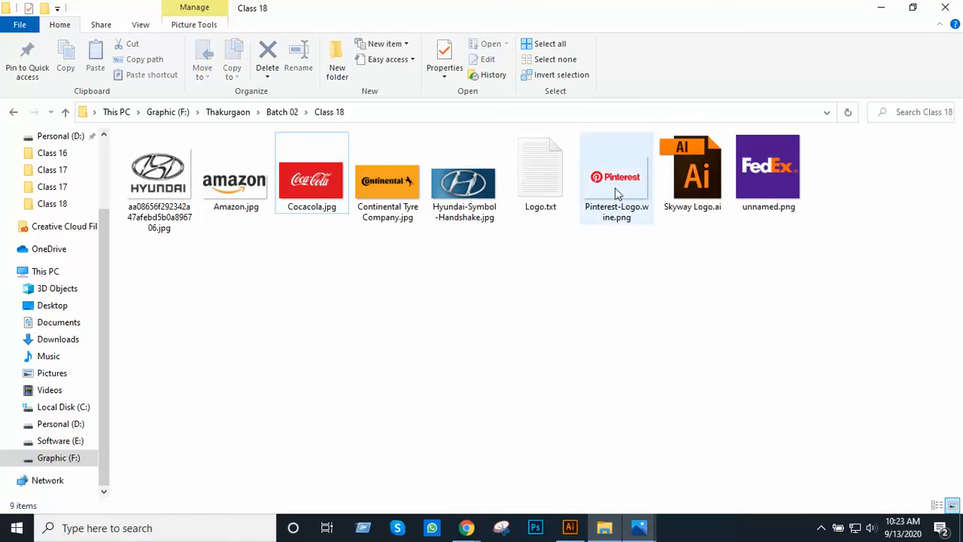
{"action": "left_click", "coordinate": [317, 205]}
{"action": "left_click_drag", "start_coordinate": [319, 214], "coordinate": [555, 348]}
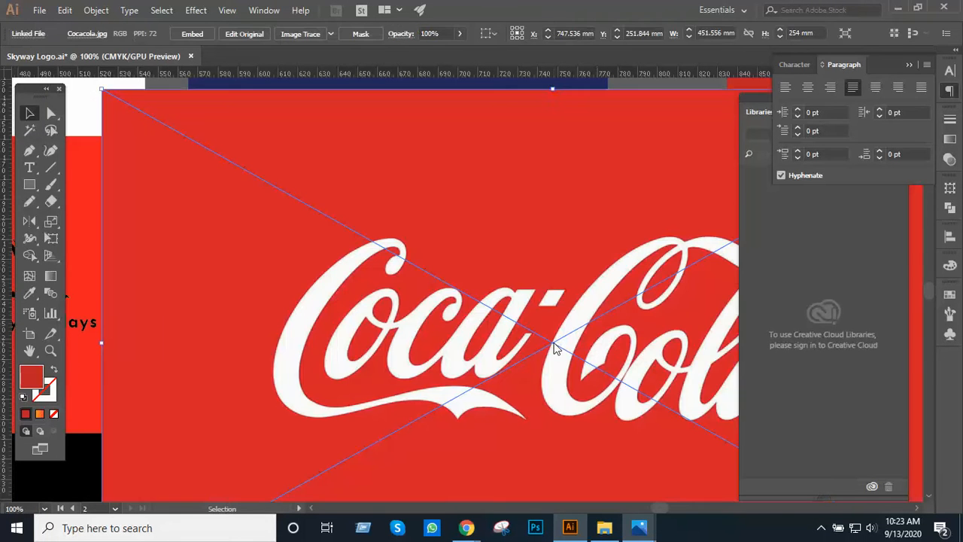
{"action": "left_click", "coordinate": [191, 33]}
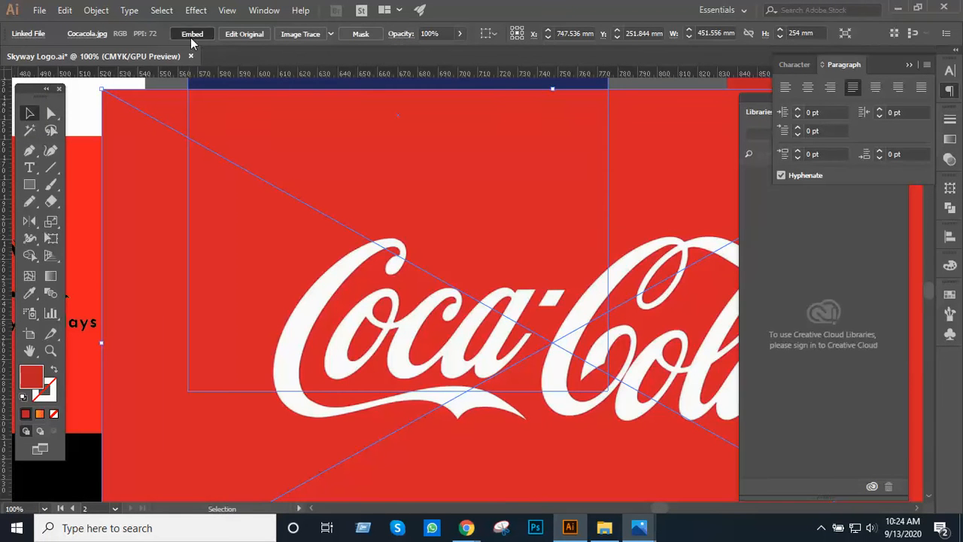
- Move the embedded Coca-Cola image away from the artboards into the empty canvas area
{"action": "key", "text": "z"}
{"action": "left_click", "coordinate": [501, 249], "text": "ctrl+alt"}
{"action": "left_click", "coordinate": [509, 255], "text": "ctrl+alt"}
{"action": "left_click_drag", "start_coordinate": [591, 311], "coordinate": [322, 125]}
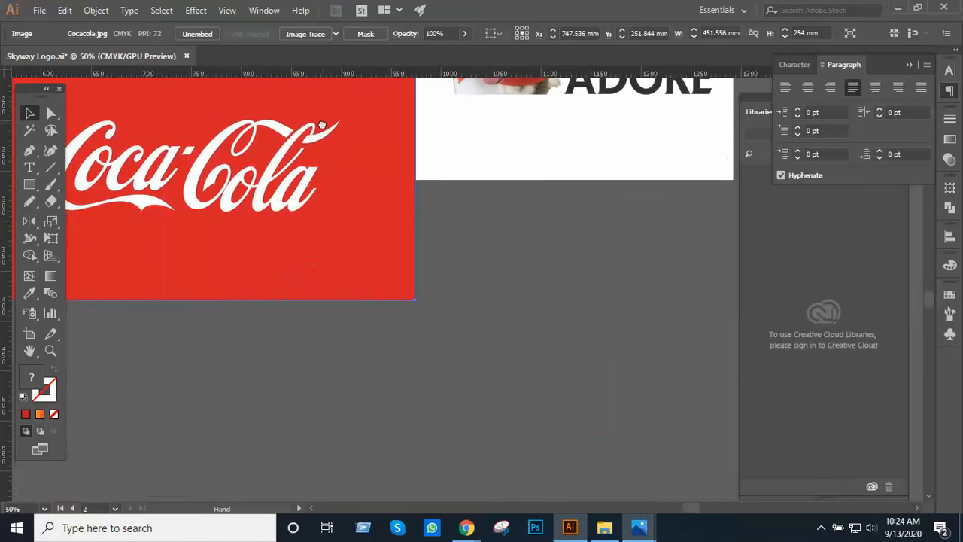
{"action": "left_click", "coordinate": [363, 223], "text": "ctrl+alt"}
{"action": "left_click", "coordinate": [363, 222], "text": "ctrl+alt"}
{"action": "left_click_drag", "start_coordinate": [352, 214], "coordinate": [459, 285]}
- Examine the letters of the word Cola up close, focusing on the joint between the "o" and the "l"
{"action": "left_click", "coordinate": [469, 288], "text": "ctrl"}
{"action": "left_click", "coordinate": [469, 289], "text": "ctrl"}
{"action": "left_click", "coordinate": [469, 289], "text": "ctrl"}
{"action": "left_click", "coordinate": [468, 309], "text": "ctrl"}
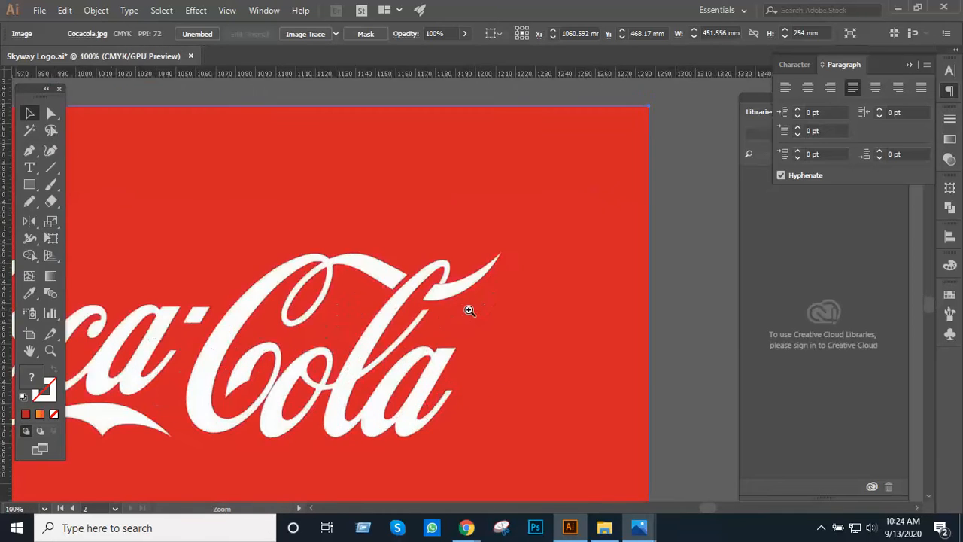
{"action": "left_click", "coordinate": [467, 309], "text": "ctrl"}
{"action": "left_click", "coordinate": [467, 310], "text": "ctrl"}
{"action": "left_click_drag", "start_coordinate": [452, 334], "coordinate": [595, 222]}
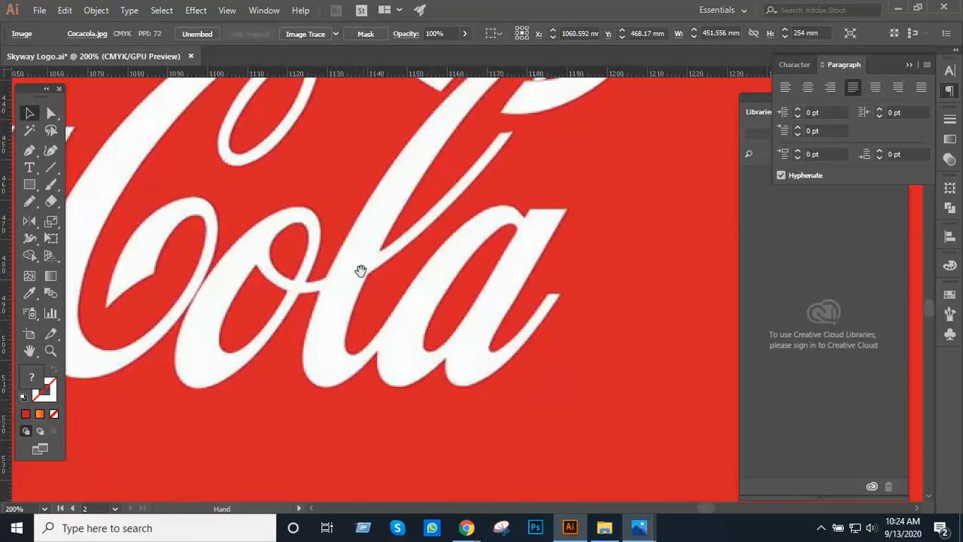
{"action": "left_click_drag", "start_coordinate": [361, 271], "coordinate": [458, 215]}
{"action": "left_click", "coordinate": [464, 231], "text": "ctrl"}
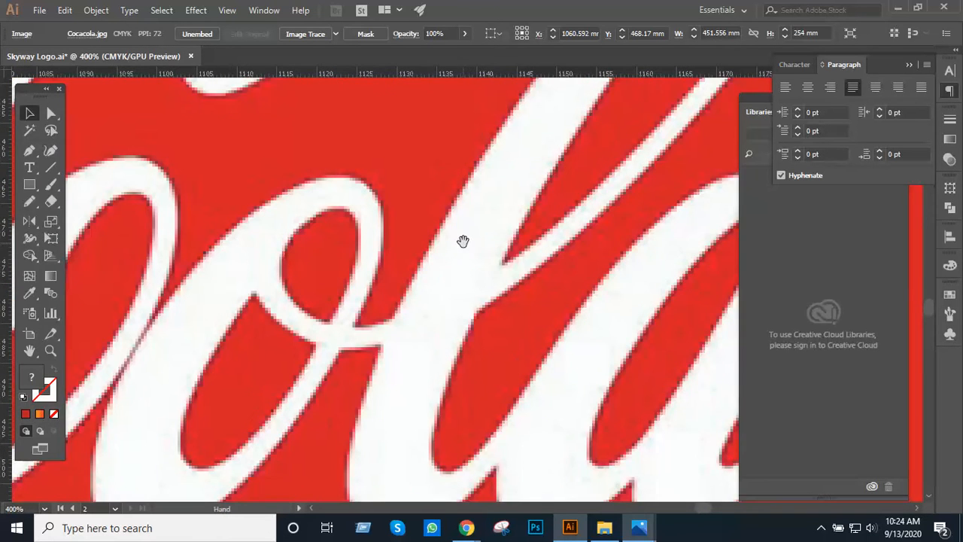
{"action": "left_click", "coordinate": [464, 242], "text": "ctrl+alt"}
{"action": "left_click", "coordinate": [465, 245], "text": "ctrl+alt"}
{"action": "left_click", "coordinate": [467, 250], "text": "ctrl+alt"}
{"action": "left_click_drag", "start_coordinate": [504, 301], "coordinate": [544, 167]}
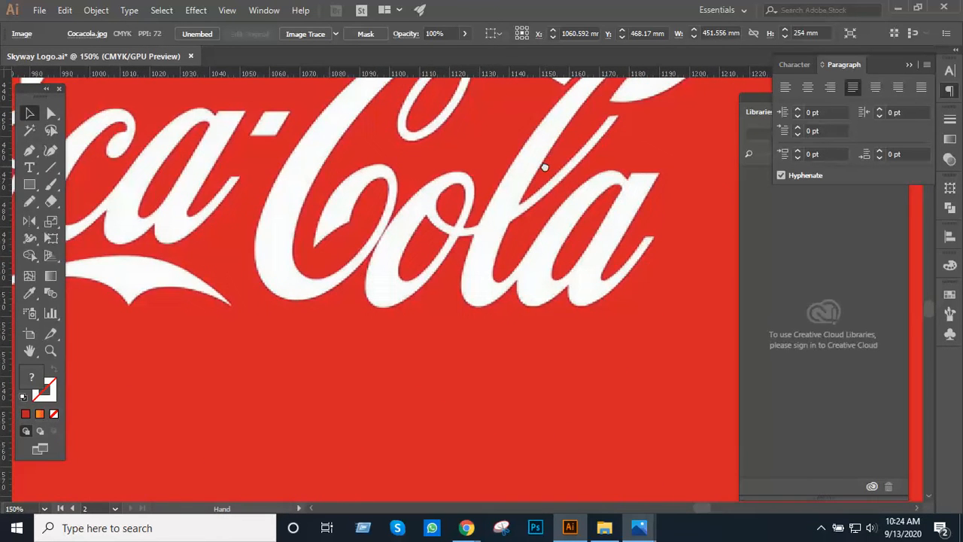
{"action": "left_click", "coordinate": [478, 212], "text": "ctrl"}
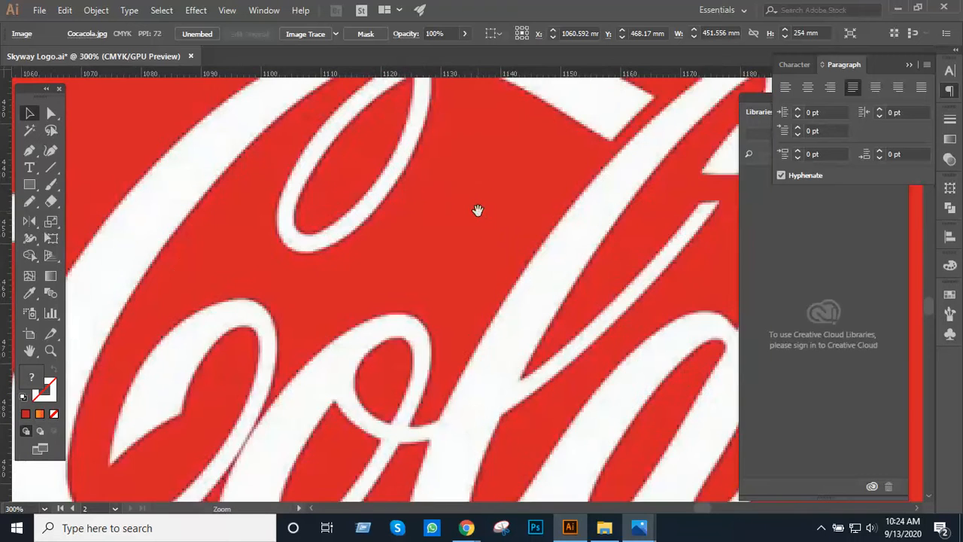
- Draw a red filled rectangle over the letters "o" and "l" of Cola
{"action": "left_click_drag", "start_coordinate": [483, 240], "coordinate": [480, 96]}
{"action": "left_click", "coordinate": [481, 180], "text": "ctrl+alt"}
{"action": "left_click", "coordinate": [482, 180], "text": "ctrl+alt"}
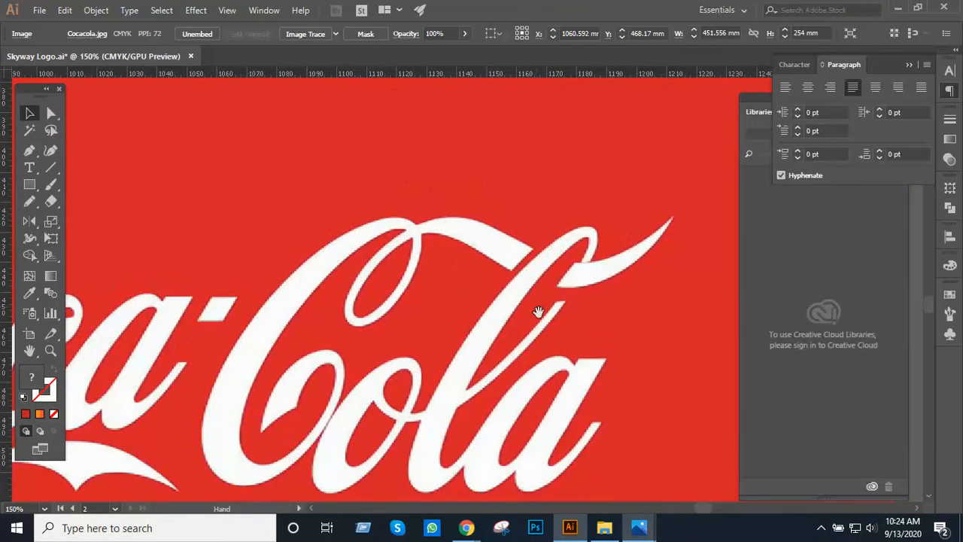
{"action": "left_click_drag", "start_coordinate": [538, 311], "coordinate": [558, 182]}
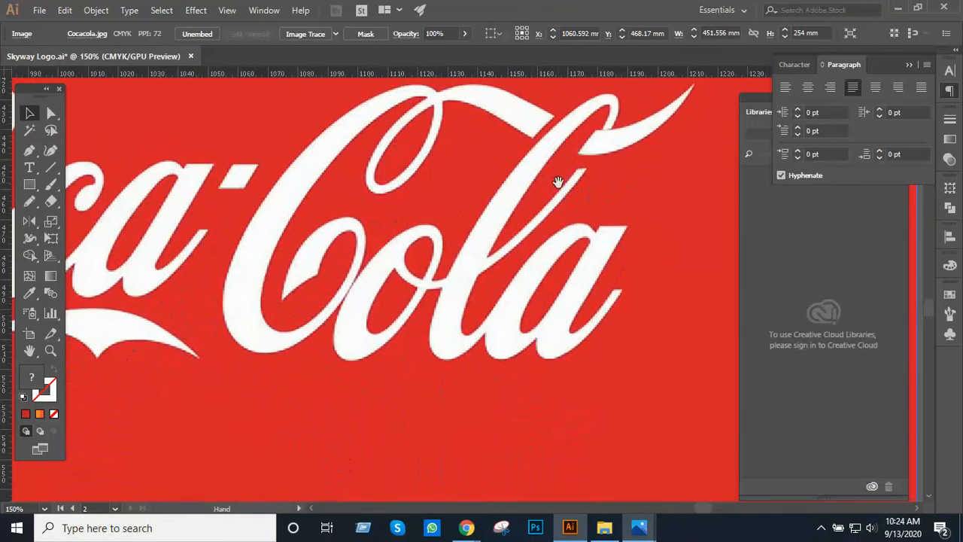
{"action": "left_click", "coordinate": [30, 185]}
{"action": "left_click_drag", "start_coordinate": [355, 215], "coordinate": [489, 362]}
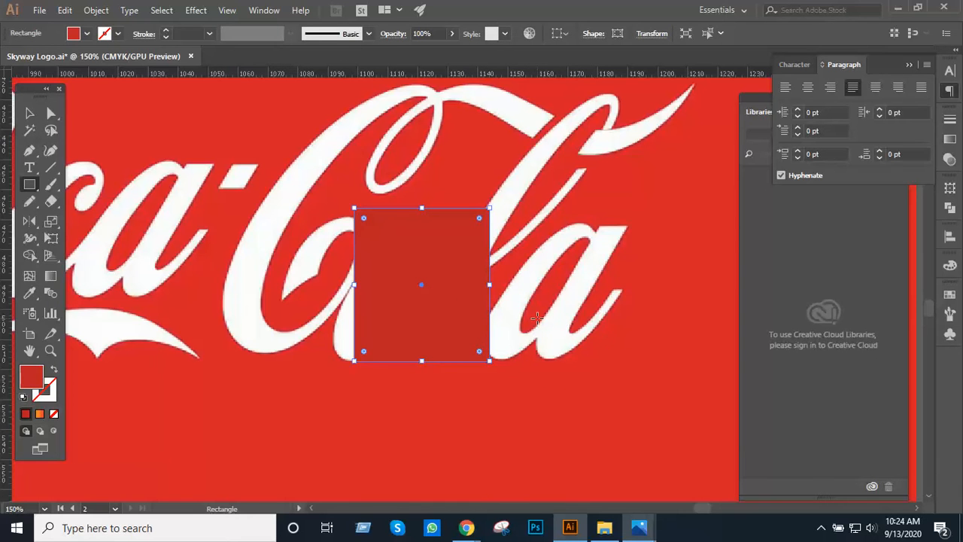
- Try cropping the Coca-Cola image to the rectangle with a clipping mask, and undo the mask
{"action": "key", "text": "v"}
{"action": "left_click", "coordinate": [607, 302]}
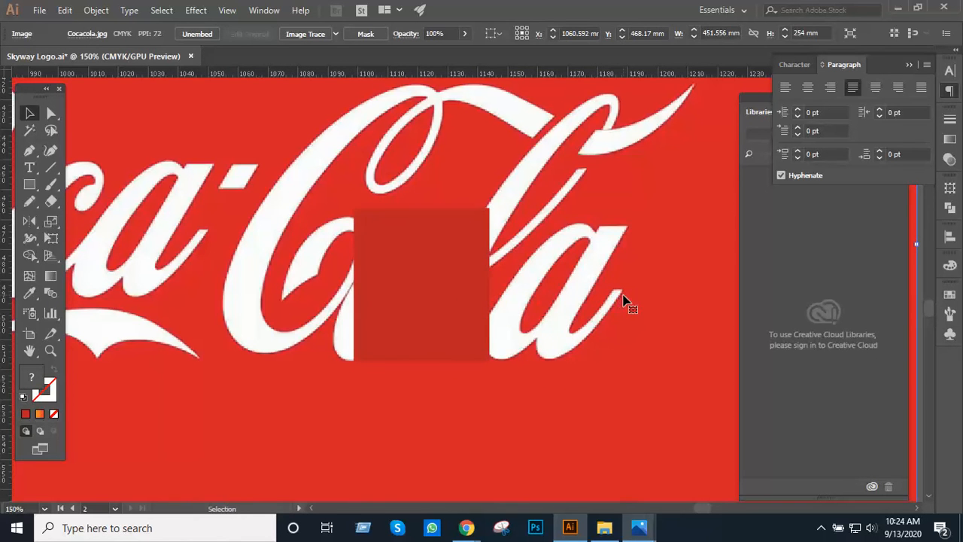
{"action": "left_click", "coordinate": [443, 284]}
{"action": "right_click", "coordinate": [442, 282]}
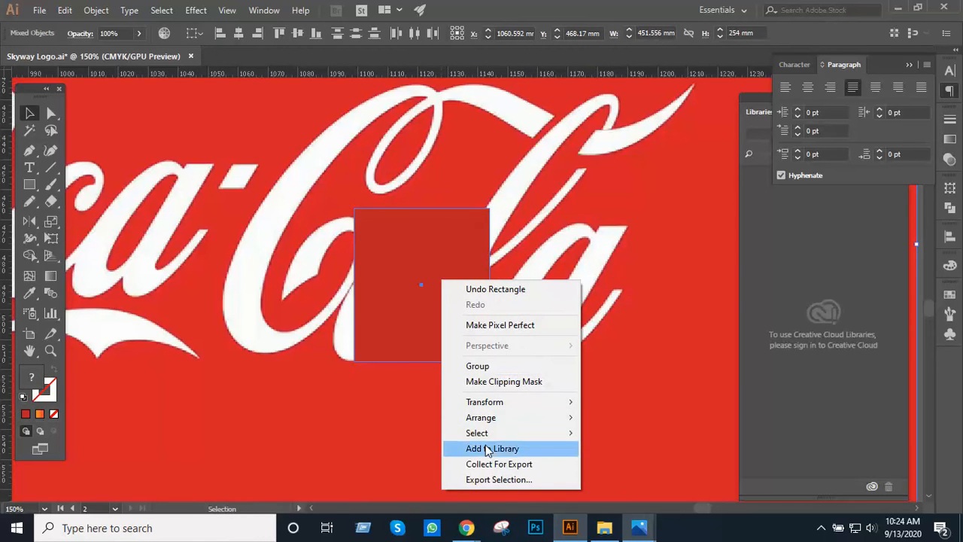
{"action": "left_click", "coordinate": [511, 381]}
{"action": "left_click", "coordinate": [565, 322]}
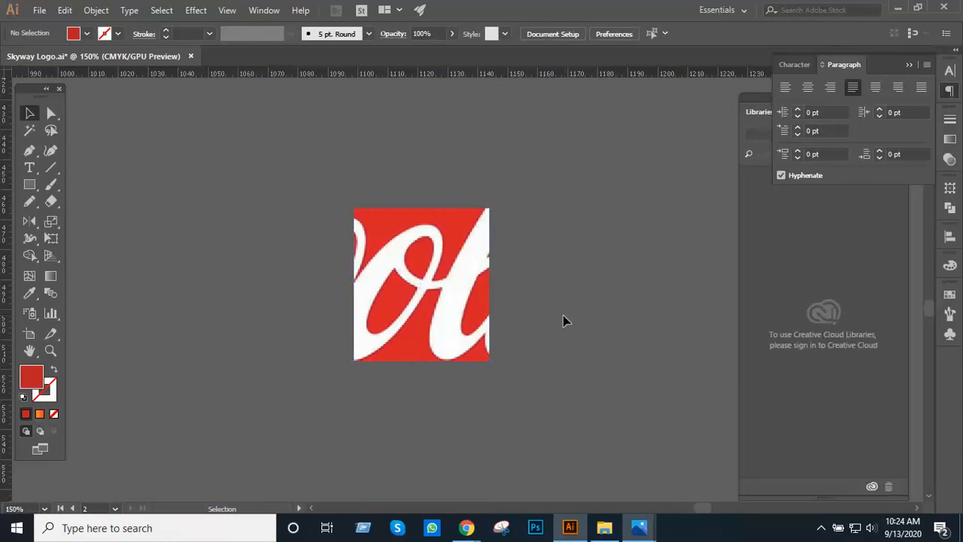
{"action": "key", "text": "ctrl+space"}
{"action": "left_click", "coordinate": [433, 265], "text": "ctrl"}
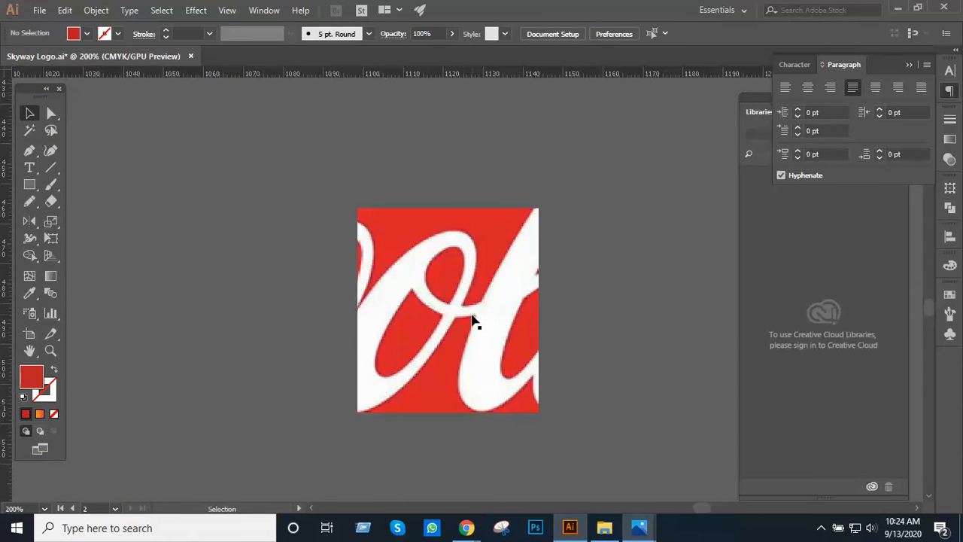
{"action": "key", "text": "ctrl+z"}
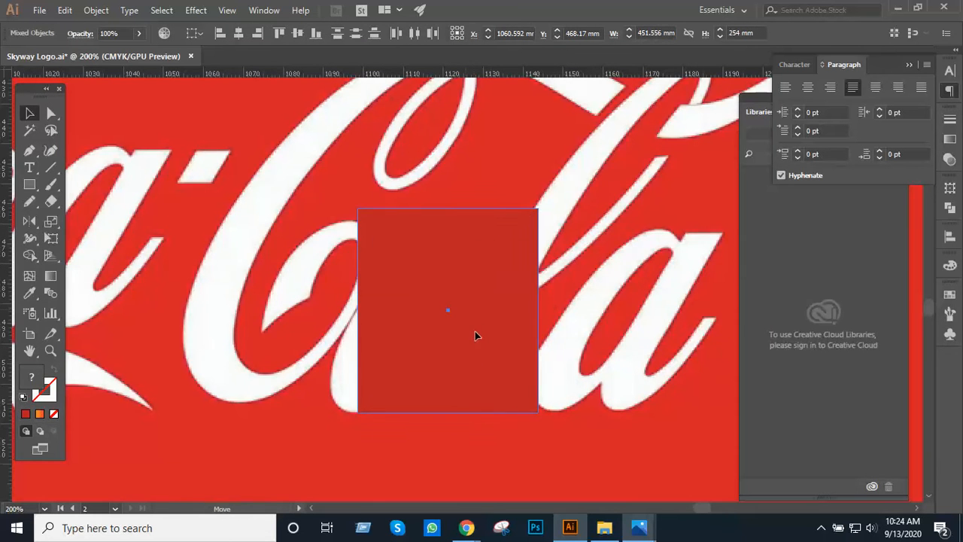
- Move the Coca-Cola image and the rectangle together slightly downward on the canvas, and deselect them
{"action": "left_click_drag", "start_coordinate": [473, 333], "coordinate": [489, 355]}
{"action": "key", "text": "ctrl+alt+space"}
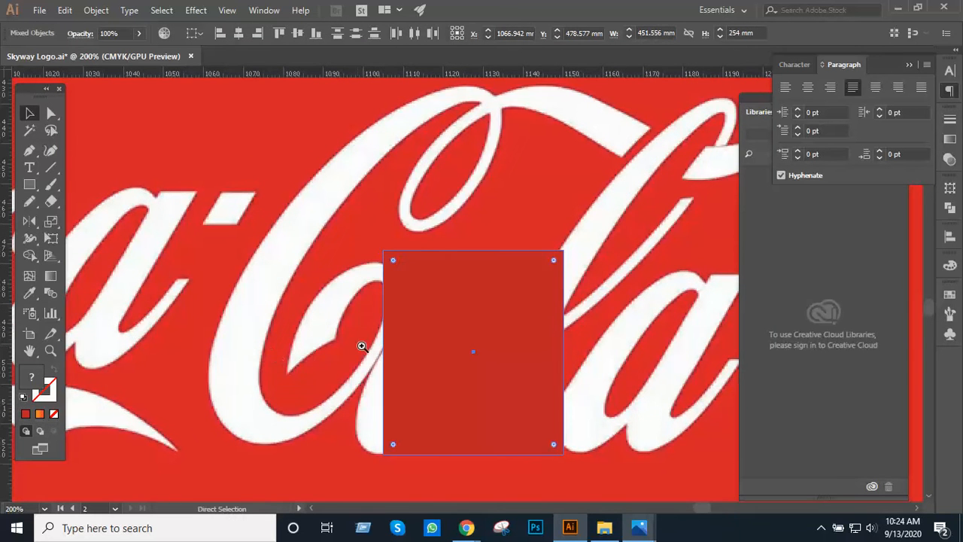
{"action": "left_click", "coordinate": [362, 345], "text": "ctrl+alt"}
{"action": "left_click", "coordinate": [548, 327]}
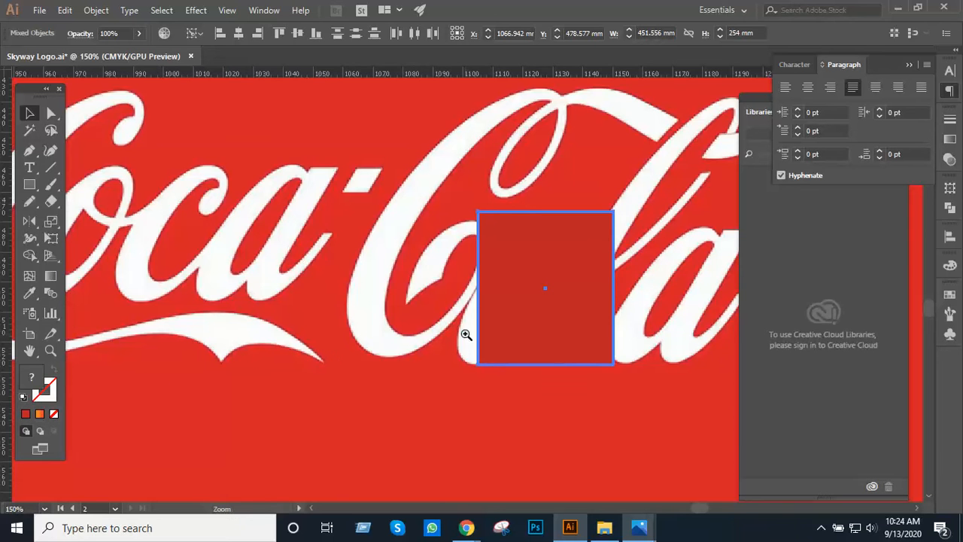
{"action": "left_click", "coordinate": [456, 416]}
{"action": "left_click_drag", "start_coordinate": [592, 276], "coordinate": [571, 346]}
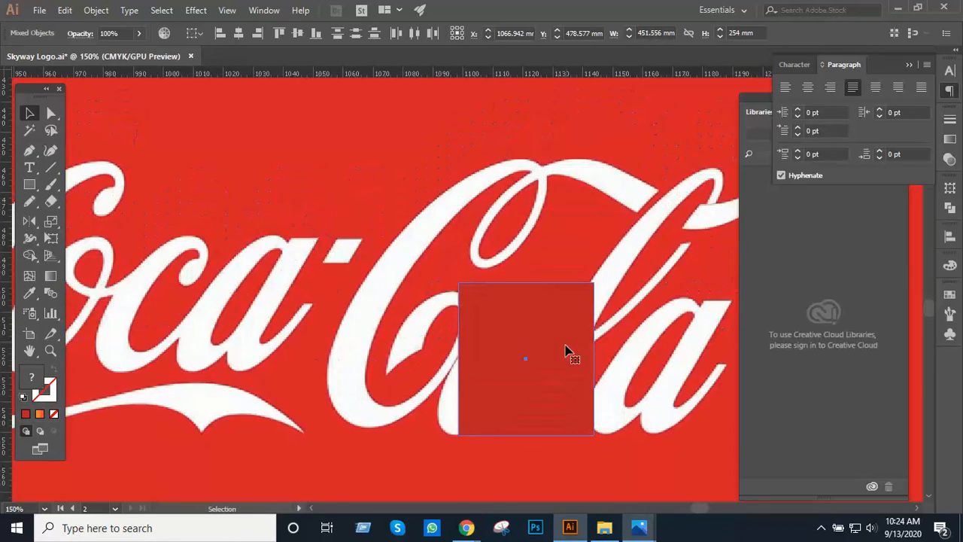
{"action": "left_click", "coordinate": [553, 368], "text": "ctrl+alt"}
{"action": "left_click", "coordinate": [554, 368], "text": "ctrl+alt"}
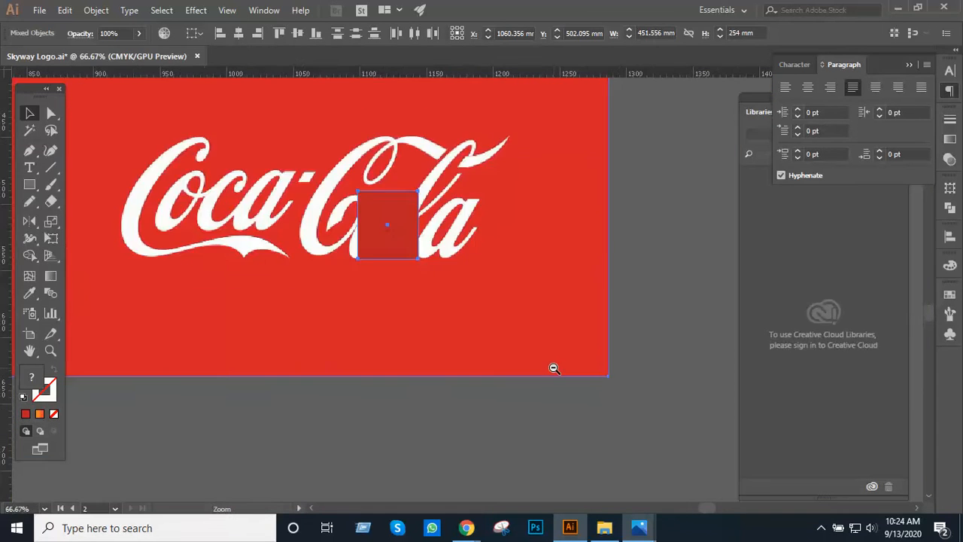
{"action": "left_click", "coordinate": [553, 368], "text": "ctrl+alt"}
{"action": "left_click", "coordinate": [554, 368], "text": "ctrl+alt"}
{"action": "left_click", "coordinate": [434, 340]}
- Switch to the Google Meet live class in Chrome and admit the participant waiting to join
{"action": "key", "text": "alt+Tab"}
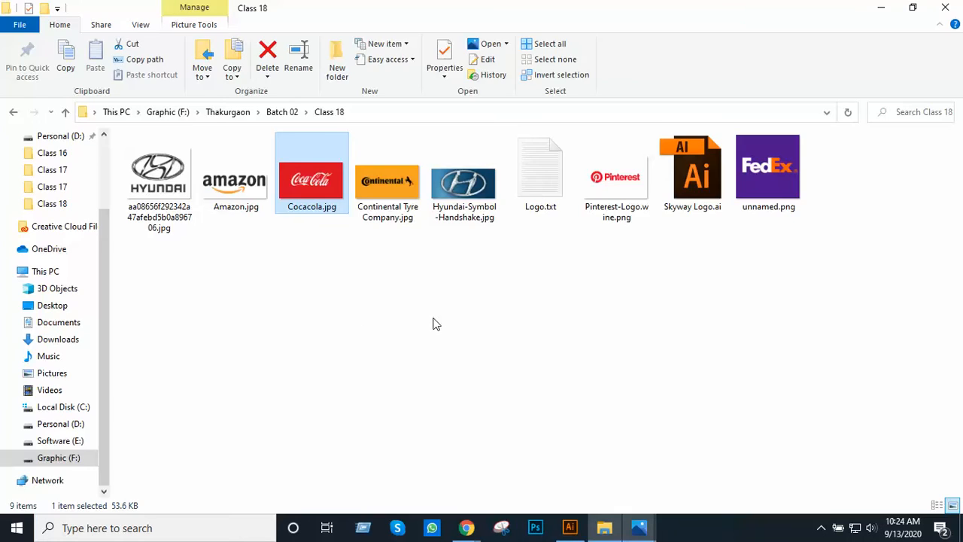
{"action": "key", "text": "alt+Tab"}
{"action": "key", "text": "alt+Tab"}
{"action": "key", "text": "alt+Tab"}
{"action": "left_click", "coordinate": [512, 253]}
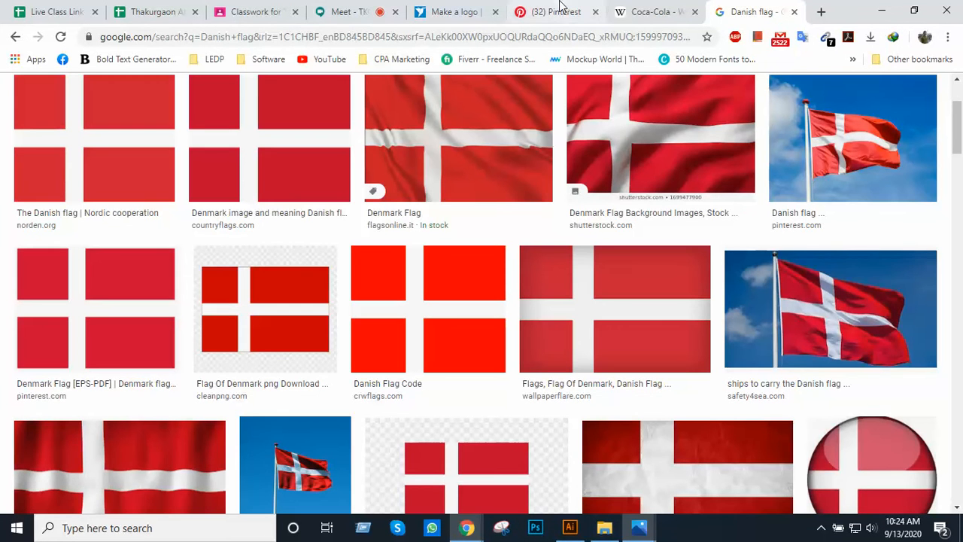
{"action": "left_click", "coordinate": [340, 12]}
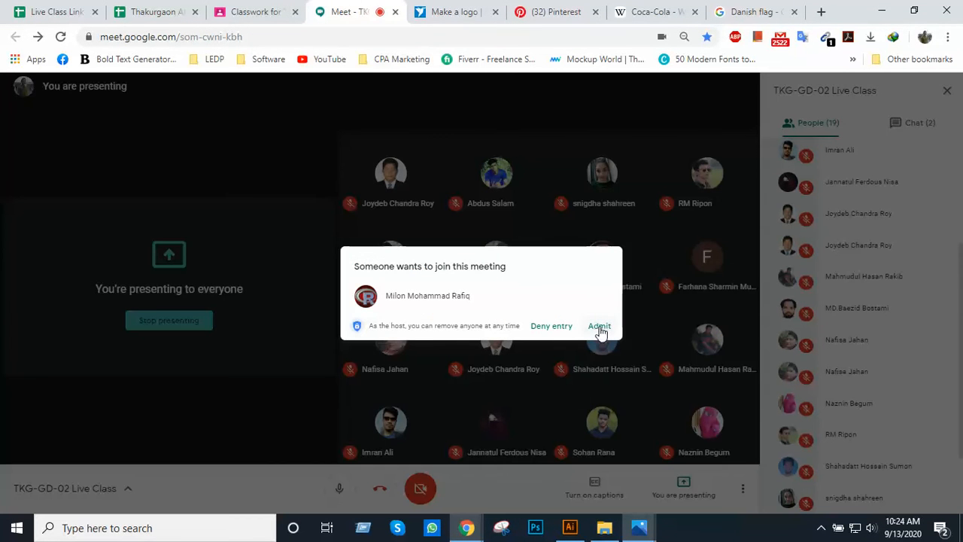
{"action": "left_click", "coordinate": [600, 326]}
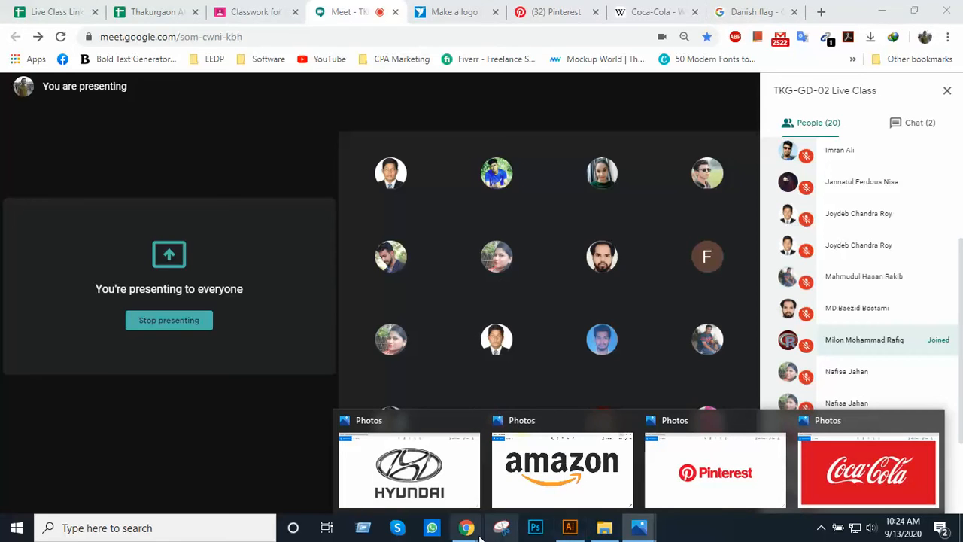
- Return to Illustrator, shift the red rectangle down and right over the logo, and swap its fill and stroke
{"action": "left_click", "coordinate": [570, 529]}
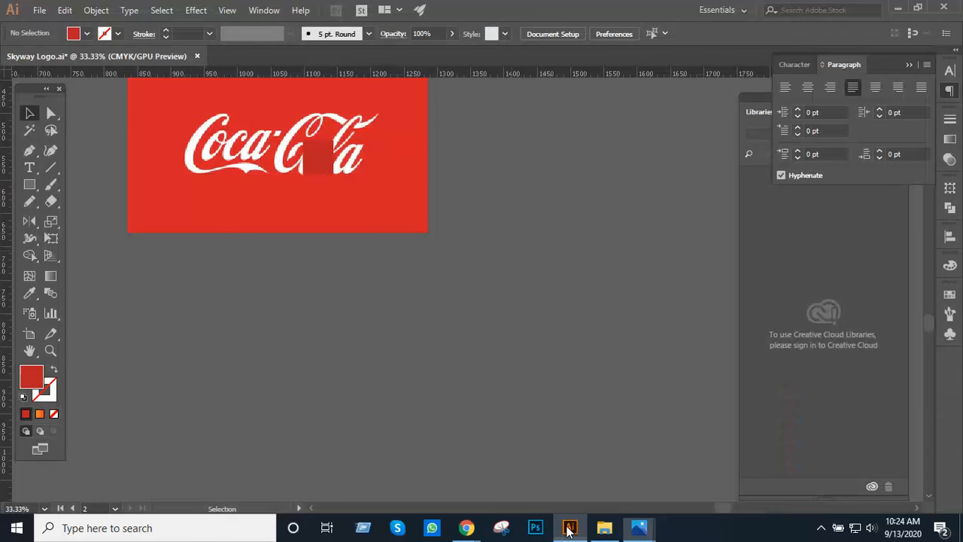
{"action": "left_click", "coordinate": [390, 220], "text": "ctrl"}
{"action": "left_click_drag", "start_coordinate": [361, 199], "coordinate": [375, 214]}
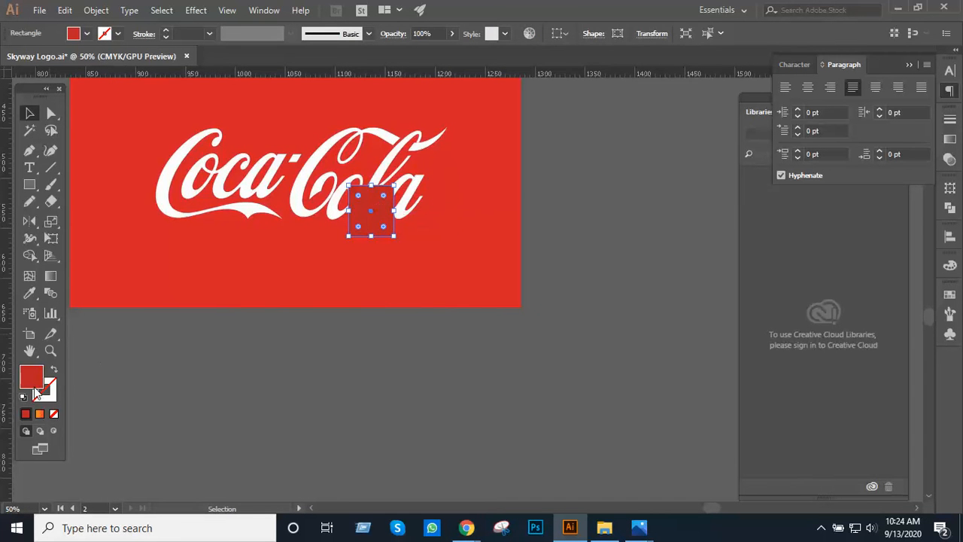
{"action": "left_click", "coordinate": [53, 370]}
{"action": "left_click", "coordinate": [333, 308]}
- Move the rectangle outline up and left so it frames the "o" and the "l" of Cola
{"action": "left_click", "coordinate": [377, 202], "text": "ctrl+space"}
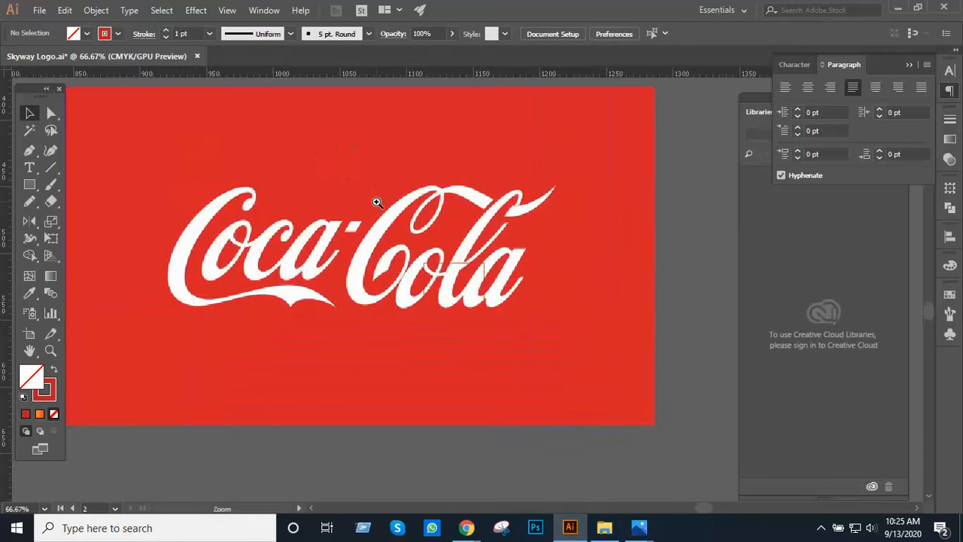
{"action": "left_click", "coordinate": [474, 316], "text": "ctrl+space"}
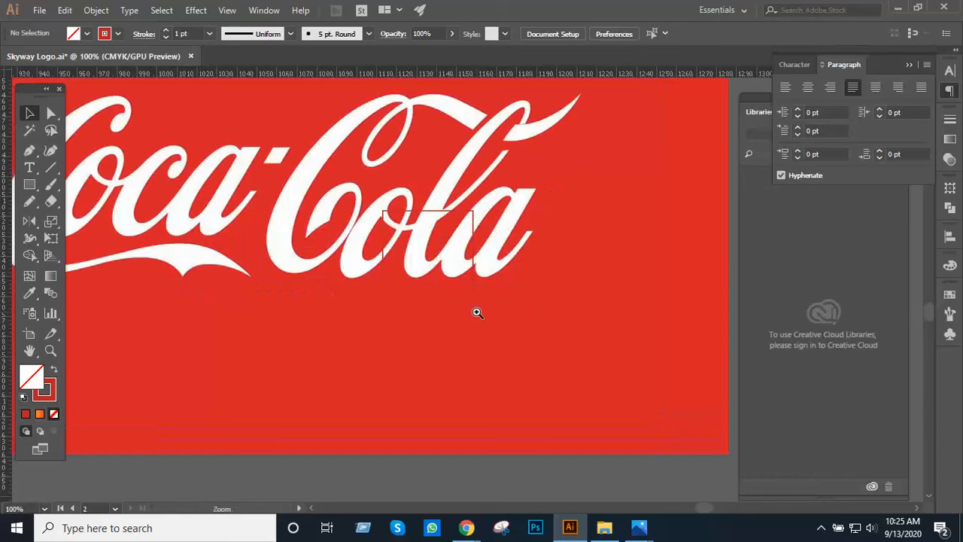
{"action": "left_click", "coordinate": [462, 277], "text": "ctrl+space"}
{"action": "left_click_drag", "start_coordinate": [423, 338], "coordinate": [383, 272]}
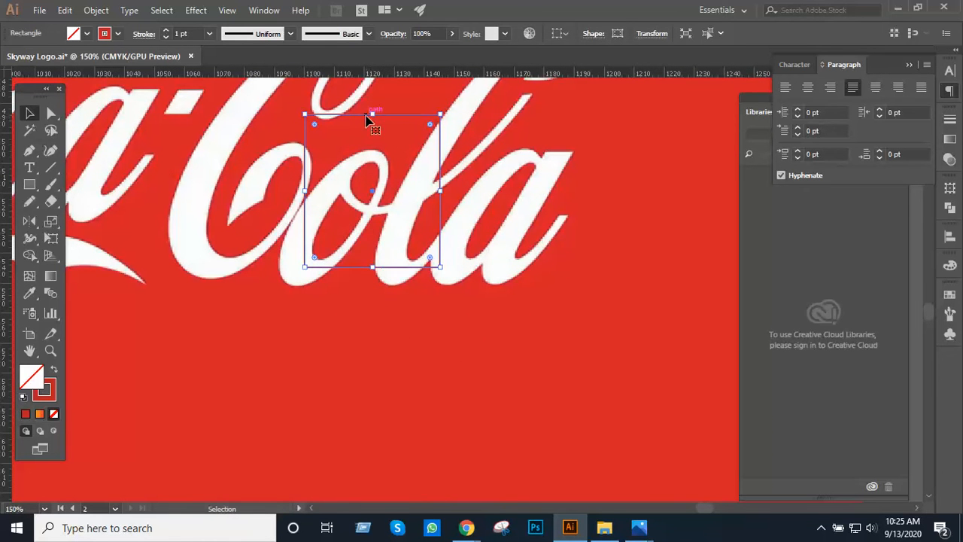
- Shrink the rectangle outline from its upper and side edges so it closely frames the crossing strokes of the "o" in Cola
{"action": "left_click_drag", "start_coordinate": [373, 117], "coordinate": [376, 163]}
{"action": "left_click_drag", "start_coordinate": [440, 216], "coordinate": [409, 220]}
{"action": "left_click_drag", "start_coordinate": [306, 216], "coordinate": [322, 217]}
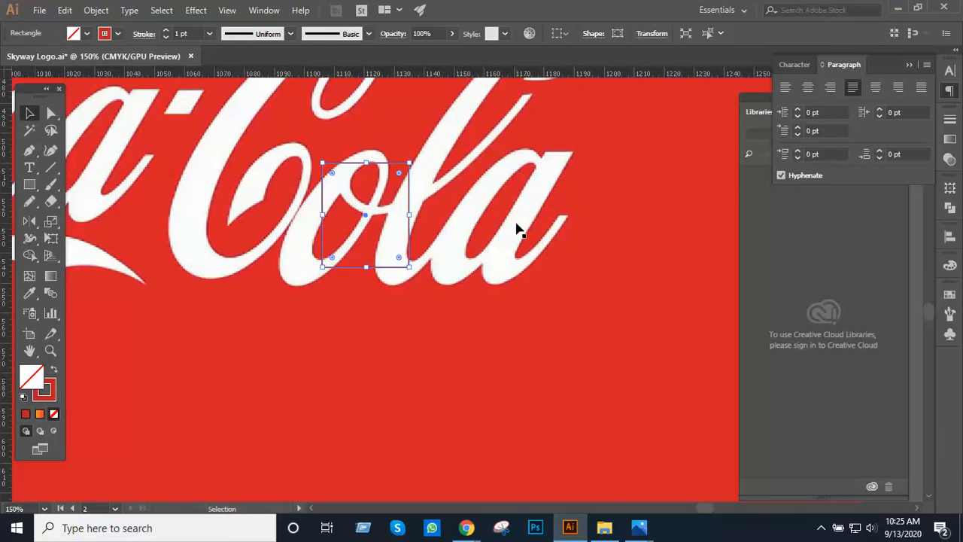
- Try clipping the Coca-Cola image to the rectangle outline with a clipping mask, and undo the mask
{"action": "left_click", "coordinate": [476, 220], "text": "shift"}
{"action": "right_click", "coordinate": [473, 216]}
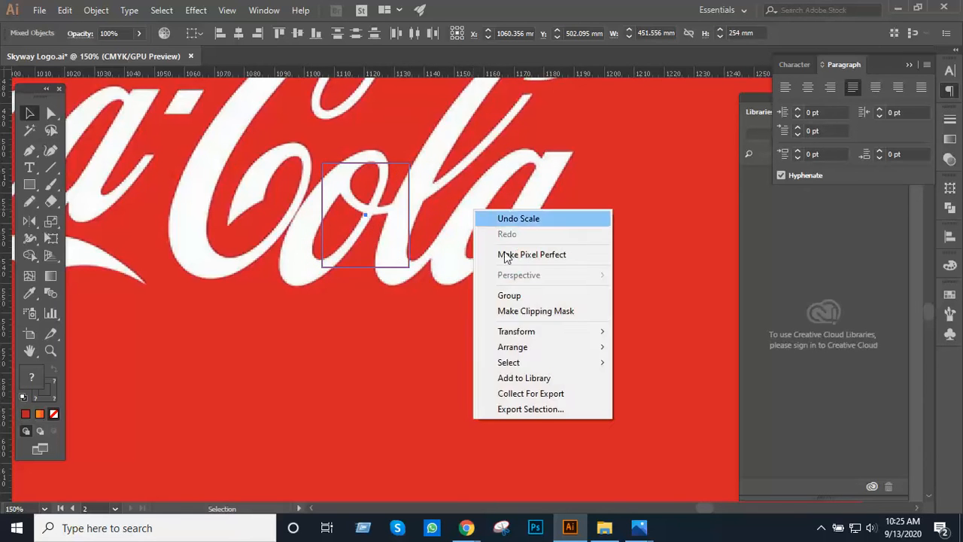
{"action": "left_click", "coordinate": [540, 315]}
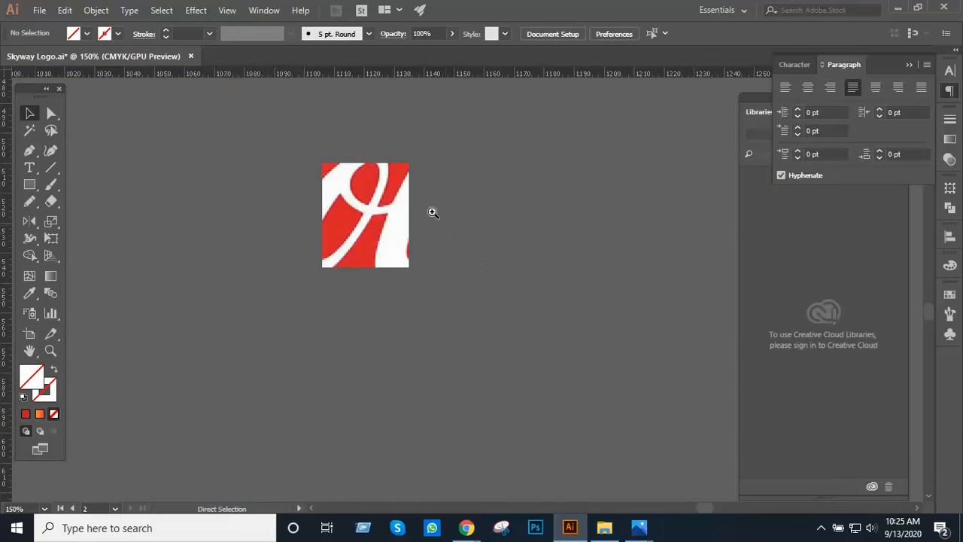
{"action": "left_click", "coordinate": [431, 210], "text": "ctrl"}
{"action": "left_click_drag", "start_coordinate": [426, 206], "coordinate": [477, 196]}
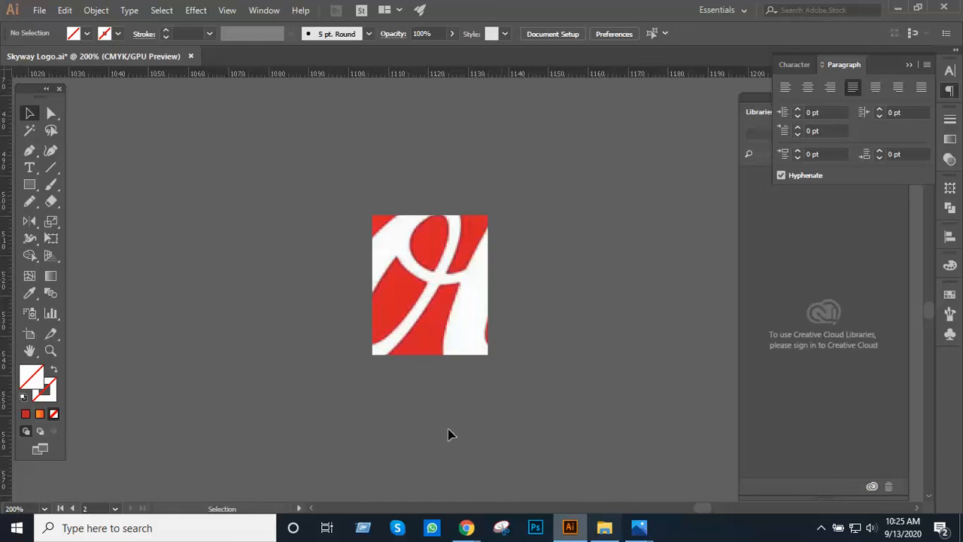
{"action": "key", "text": "ctrl+z"}
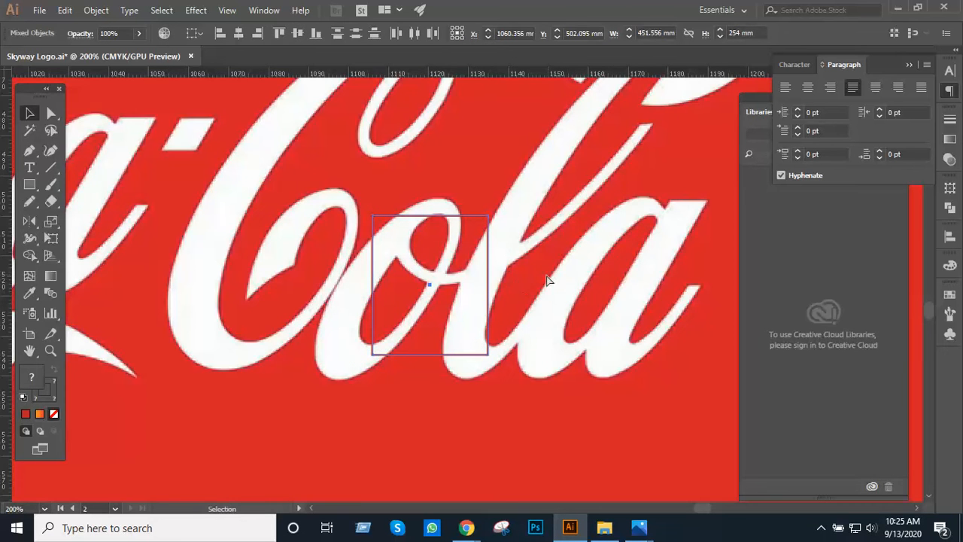
- Deselect the Coca-Cola artwork and open the FedEx logo image unnamed.png from the Class 18 folder in File Explorer
{"action": "left_click", "coordinate": [490, 250], "text": "ctrl+alt"}
{"action": "left_click", "coordinate": [489, 251], "text": "ctrl+alt"}
{"action": "left_click", "coordinate": [490, 250], "text": "ctrl+alt"}
{"action": "left_click", "coordinate": [490, 251], "text": "ctrl+alt"}
{"action": "left_click", "coordinate": [490, 251], "text": "ctrl+alt"}
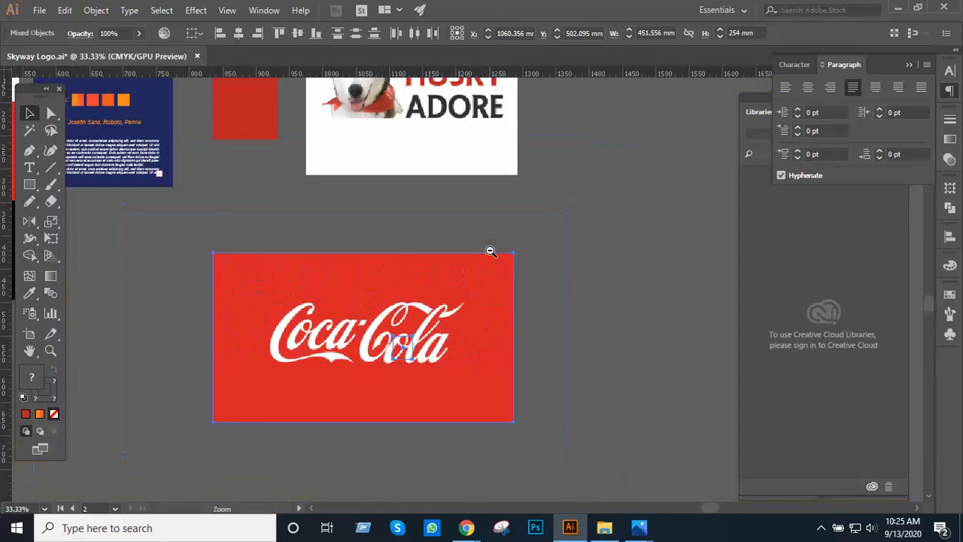
{"action": "left_click", "coordinate": [596, 287]}
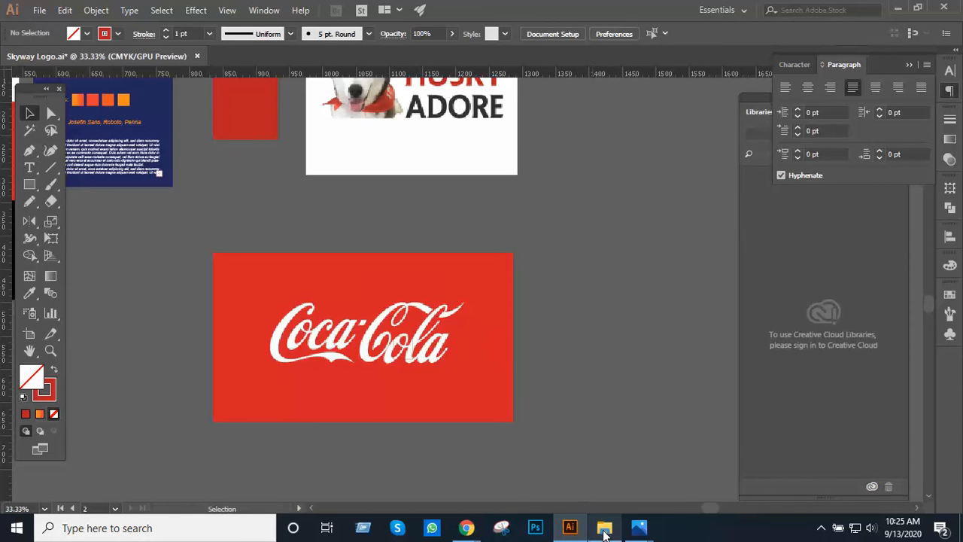
{"action": "left_click", "coordinate": [604, 530]}
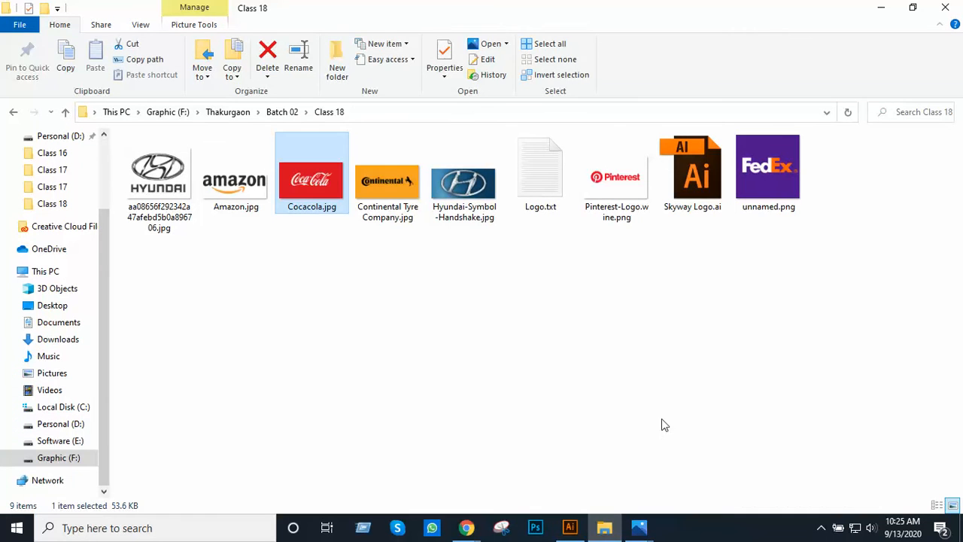
{"action": "left_click", "coordinate": [790, 174]}
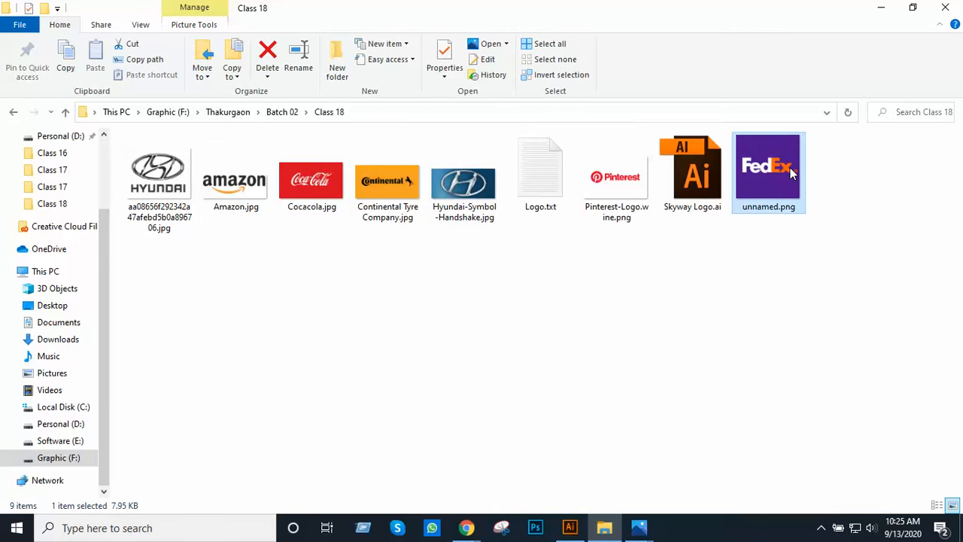
{"action": "double_click", "coordinate": [790, 174]}
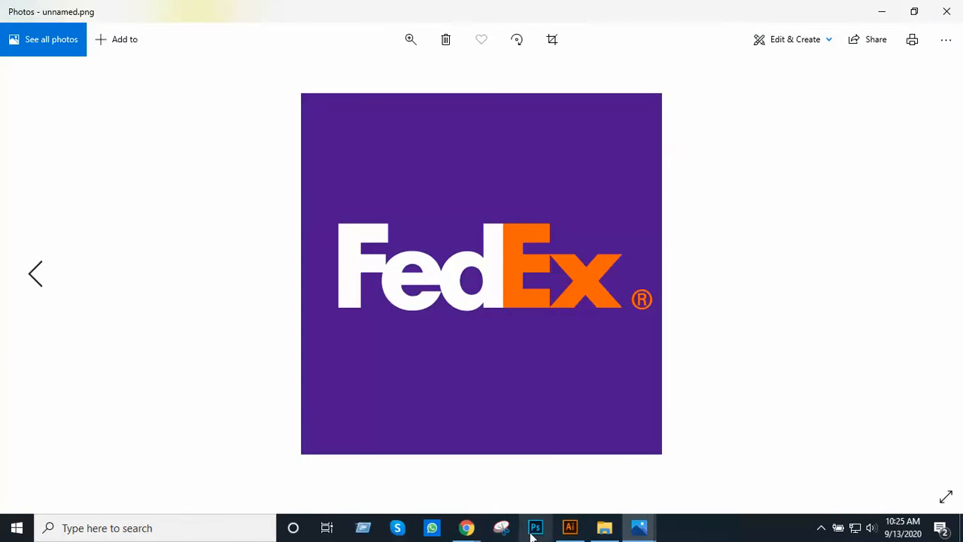
- Switch to the Google Meet live class in Chrome and look through the list of participants
{"action": "mouse_move", "coordinate": [466, 527]}
{"action": "left_click", "coordinate": [402, 472]}
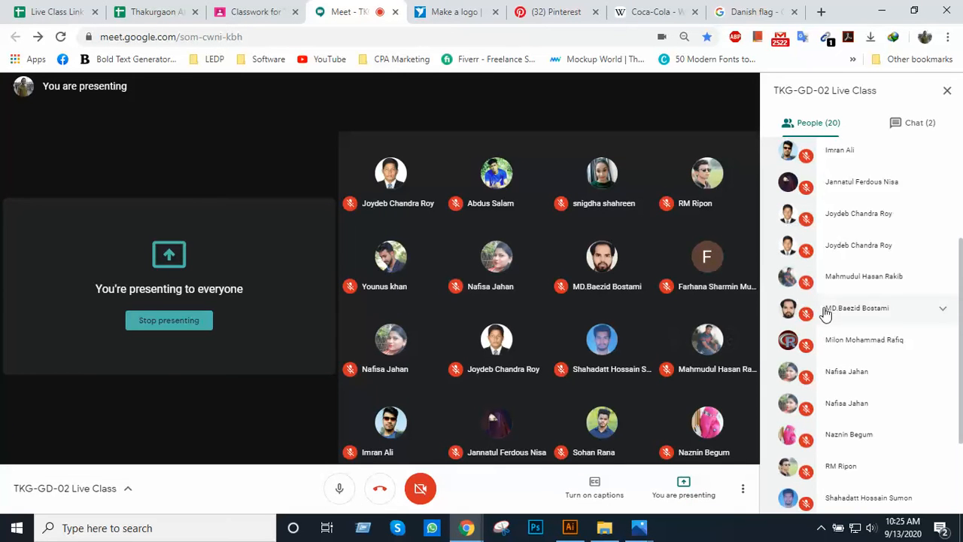
{"action": "scroll", "coordinate": [818, 321], "scroll_direction": "down", "scroll_amount": 2}
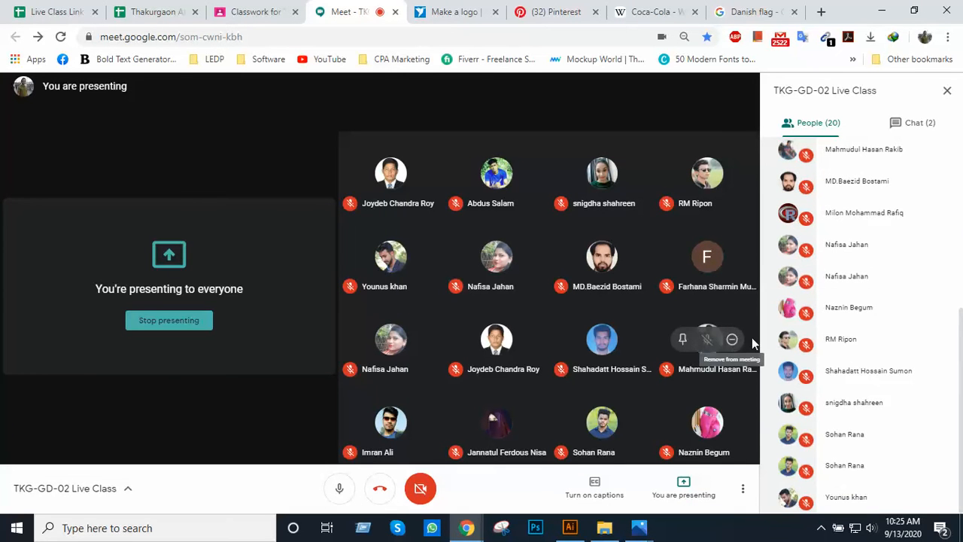
{"action": "scroll", "coordinate": [888, 369], "scroll_direction": "up", "scroll_amount": 1}
{"action": "scroll", "coordinate": [888, 368], "scroll_direction": "up", "scroll_amount": 3}
{"action": "scroll", "coordinate": [887, 369], "scroll_direction": "down", "scroll_amount": 3}
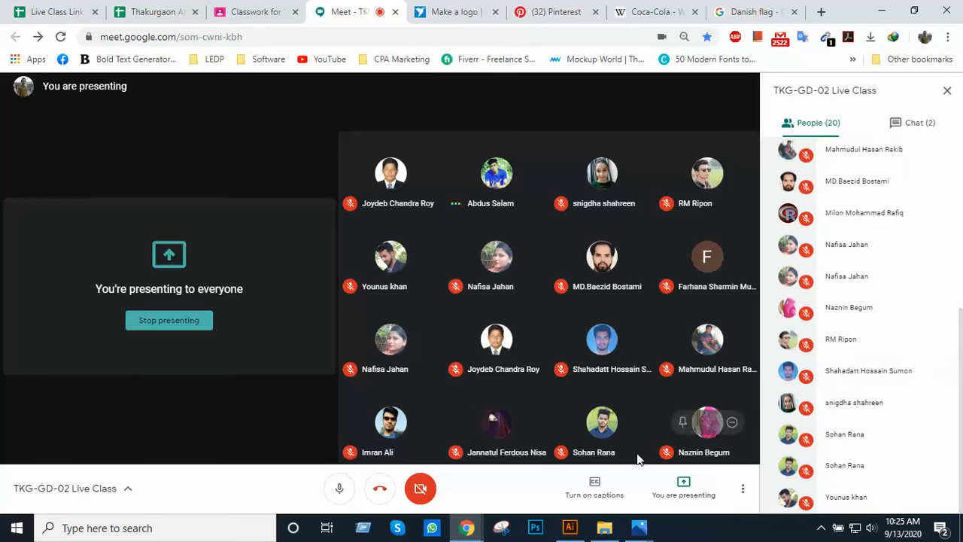
- Open Snipping Tool and capture a snip of the whole screen showing the live class participants
{"action": "left_click", "coordinate": [508, 528]}
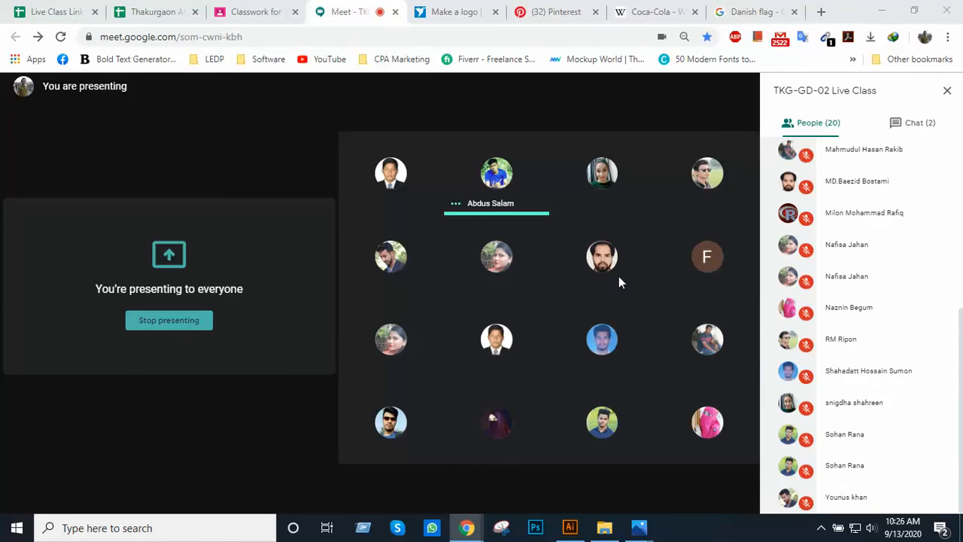
{"action": "mouse_move", "coordinate": [608, 264]}
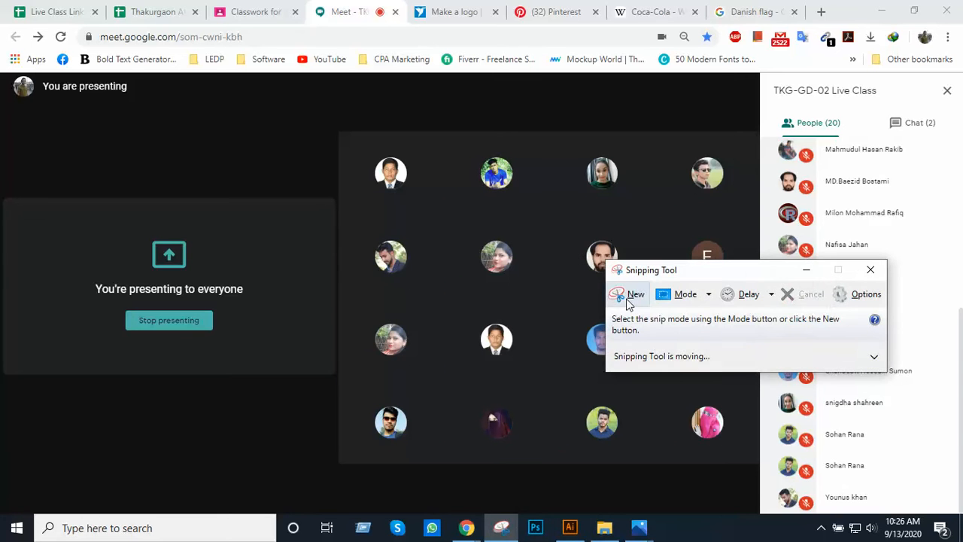
{"action": "left_click", "coordinate": [631, 293]}
{"action": "left_click_drag", "start_coordinate": [0, 1], "coordinate": [962, 540]}
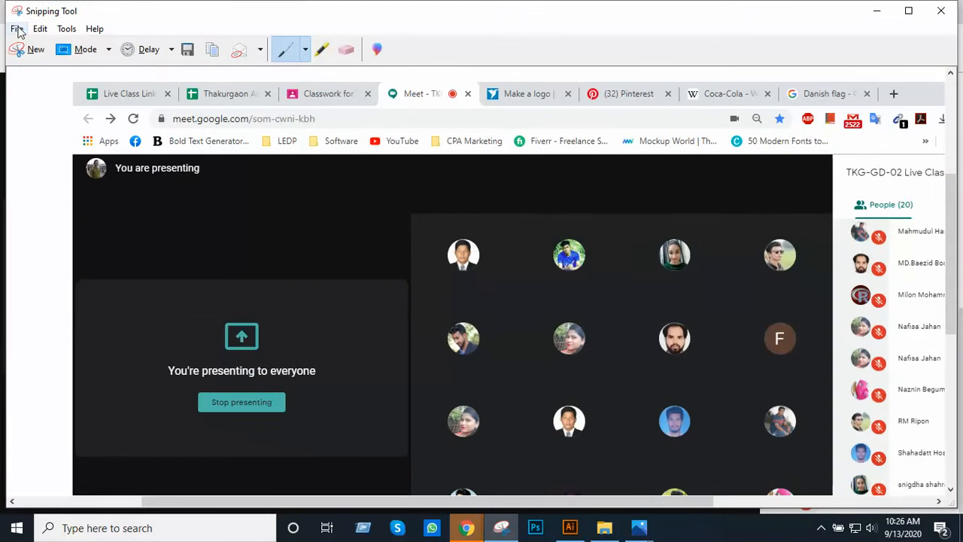
- Start saving the snip and set its destination to the Class 18 folder under Thakurgaon, Batch 02
{"action": "left_click", "coordinate": [18, 32]}
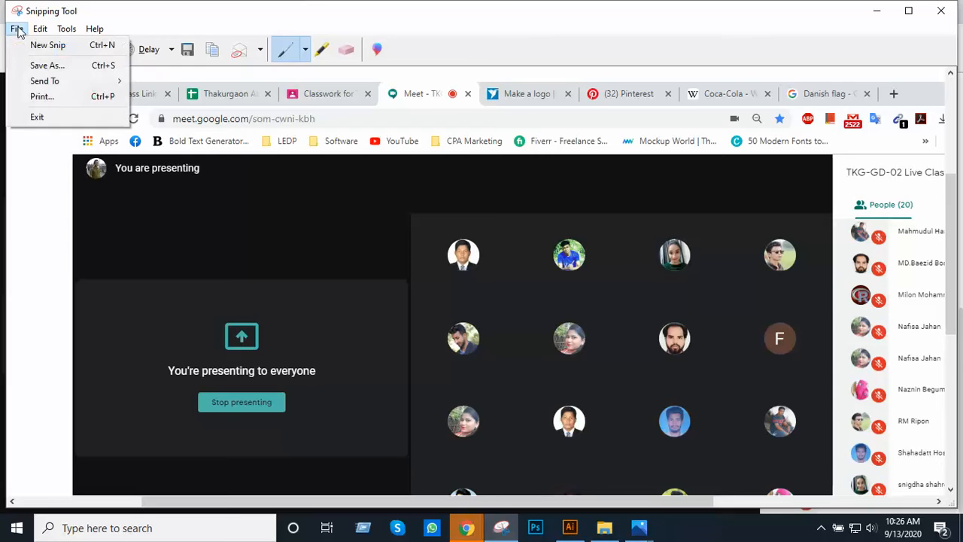
{"action": "left_click", "coordinate": [34, 65]}
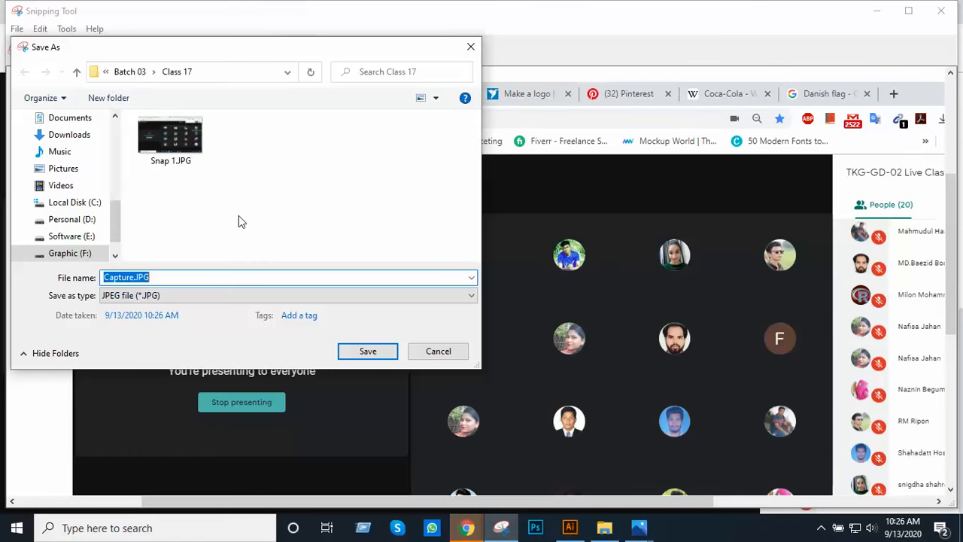
{"action": "left_click", "coordinate": [105, 72]}
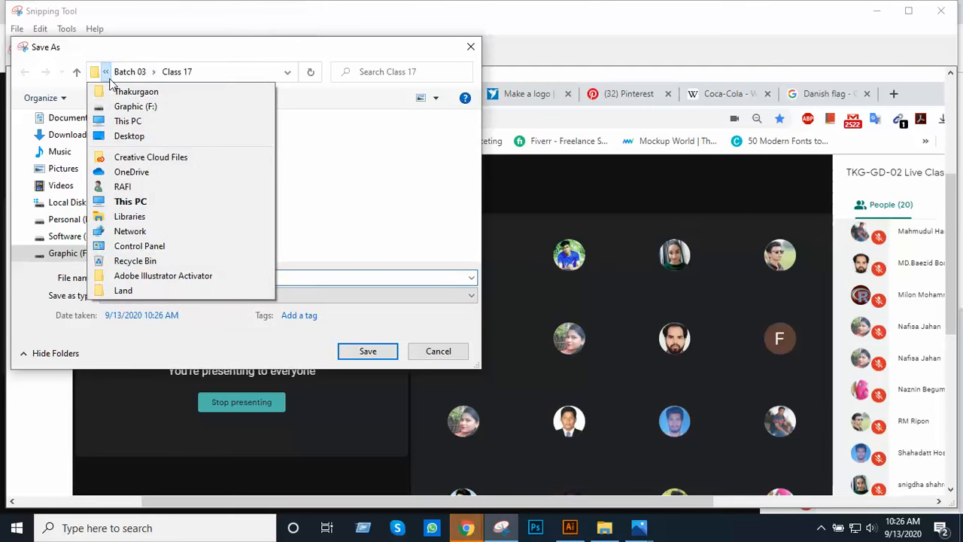
{"action": "left_click", "coordinate": [113, 91]}
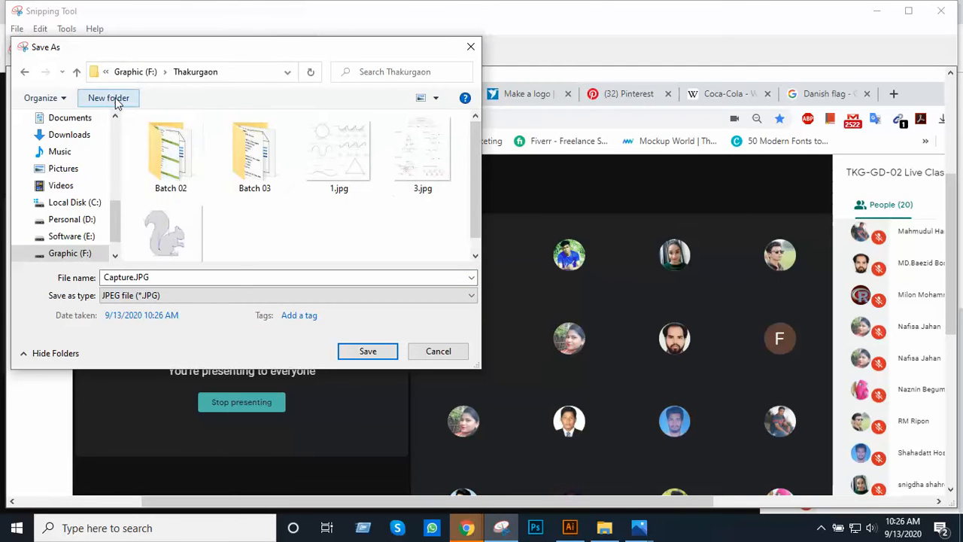
{"action": "left_click", "coordinate": [165, 142]}
{"action": "double_click", "coordinate": [166, 143]}
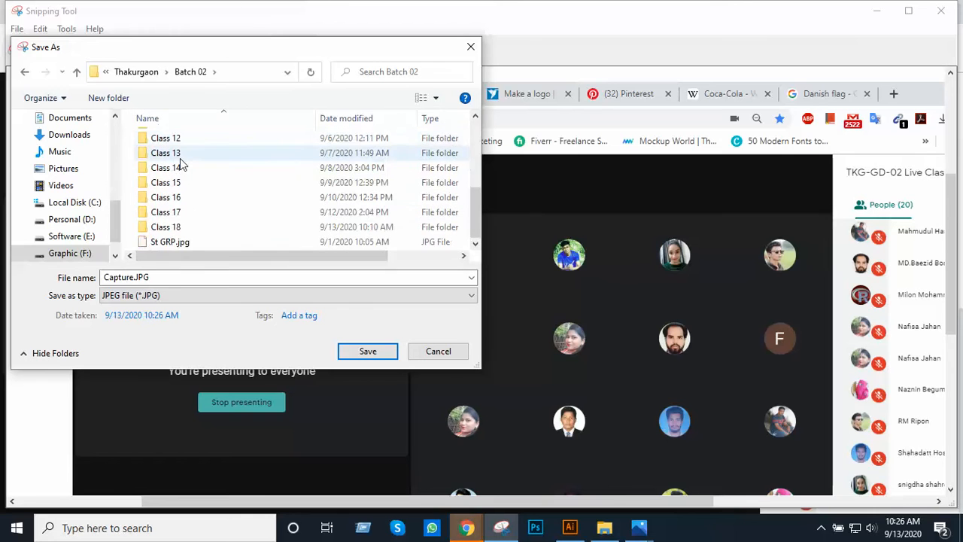
{"action": "double_click", "coordinate": [190, 231]}
- Save the snip under the file name Snap 7 and minimize Snipping Tool
{"action": "left_click", "coordinate": [172, 276]}
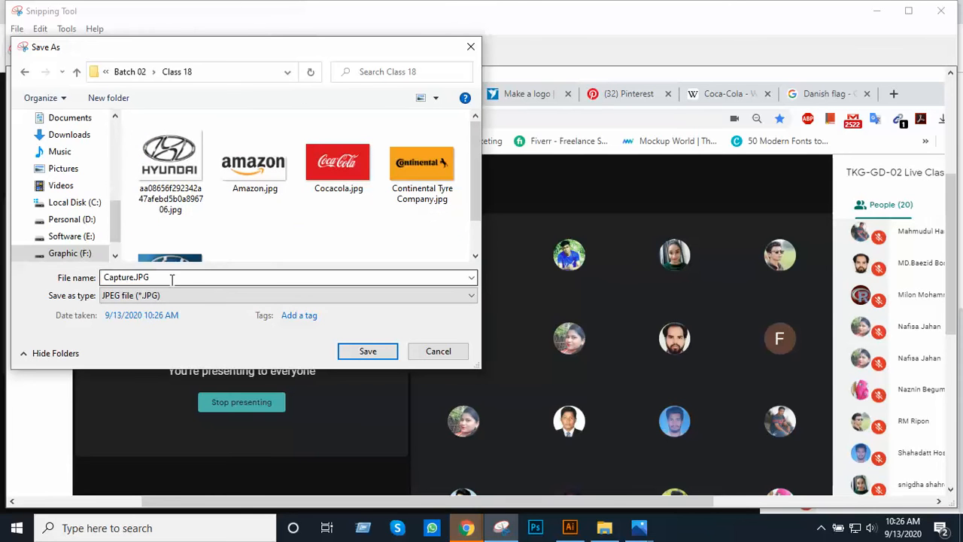
{"action": "double_click", "coordinate": [172, 276]}
{"action": "type", "text": "Snap"}
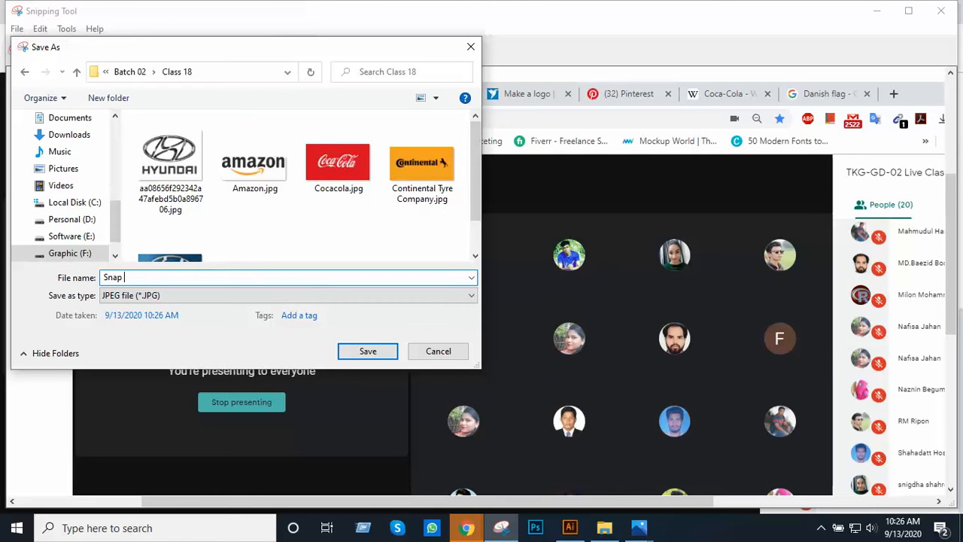
{"action": "type", "text": " 7"}
{"action": "key", "text": "Return"}
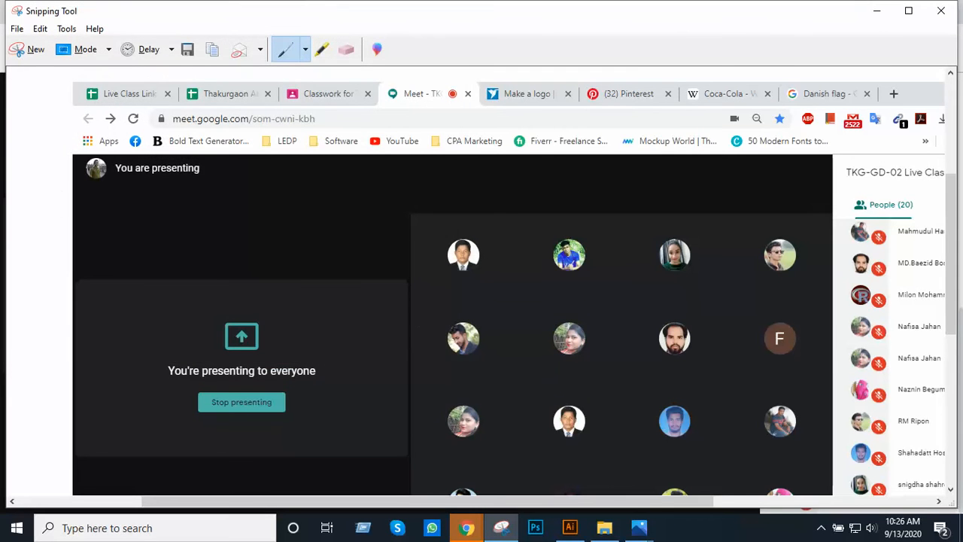
{"action": "left_click", "coordinate": [874, 12]}
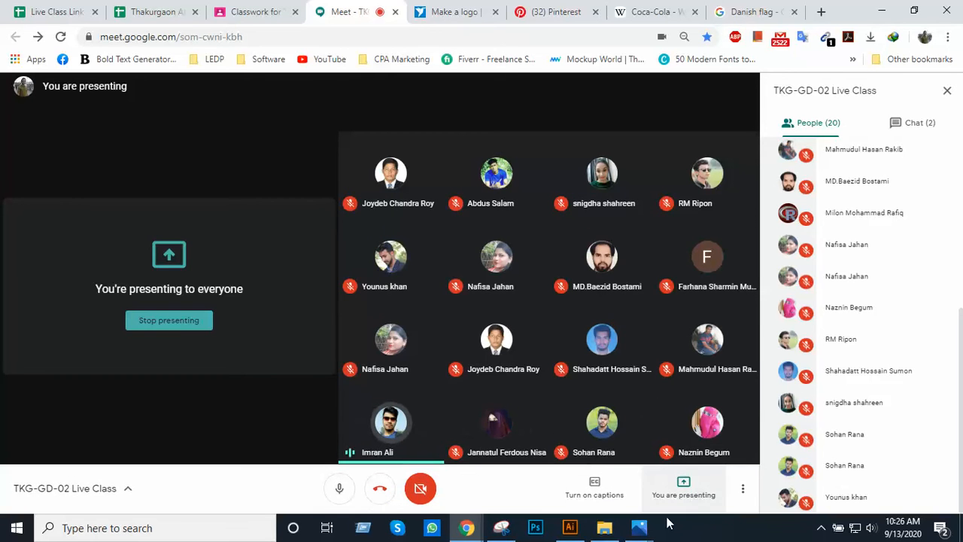
- Close the Hyundai, Amazon, Pinterest and Coca-Cola photo windows and bring the FedEx logo image to the front
{"action": "mouse_move", "coordinate": [643, 527]}
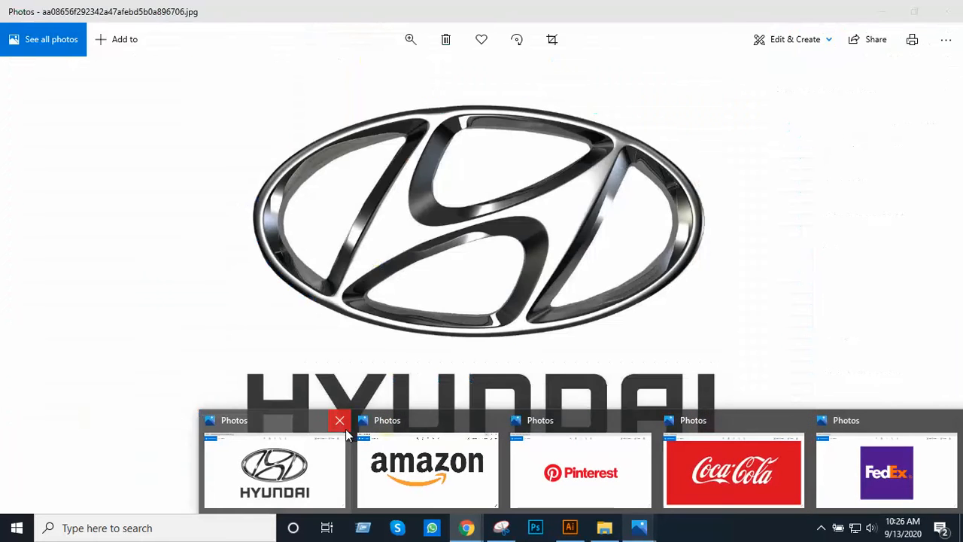
{"action": "left_click", "coordinate": [340, 423]}
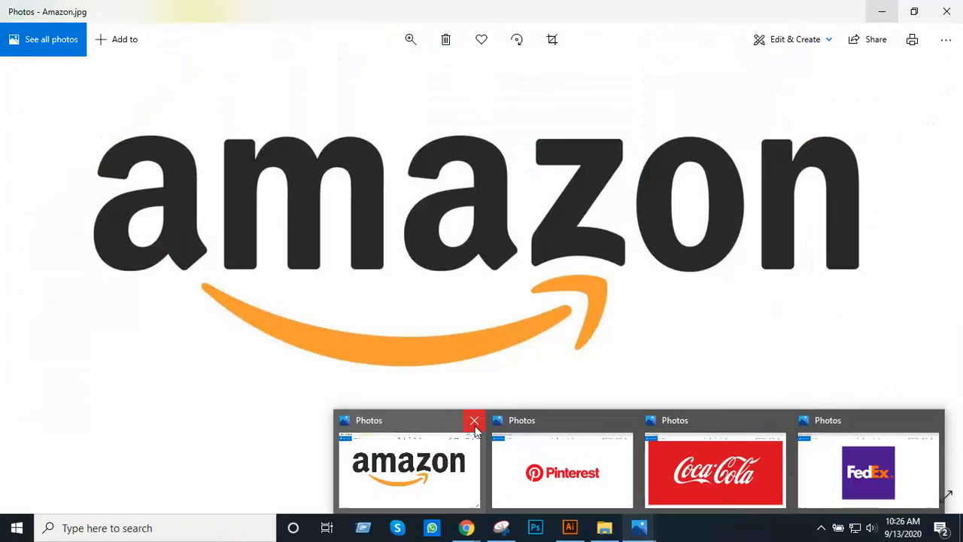
{"action": "left_click", "coordinate": [473, 420]}
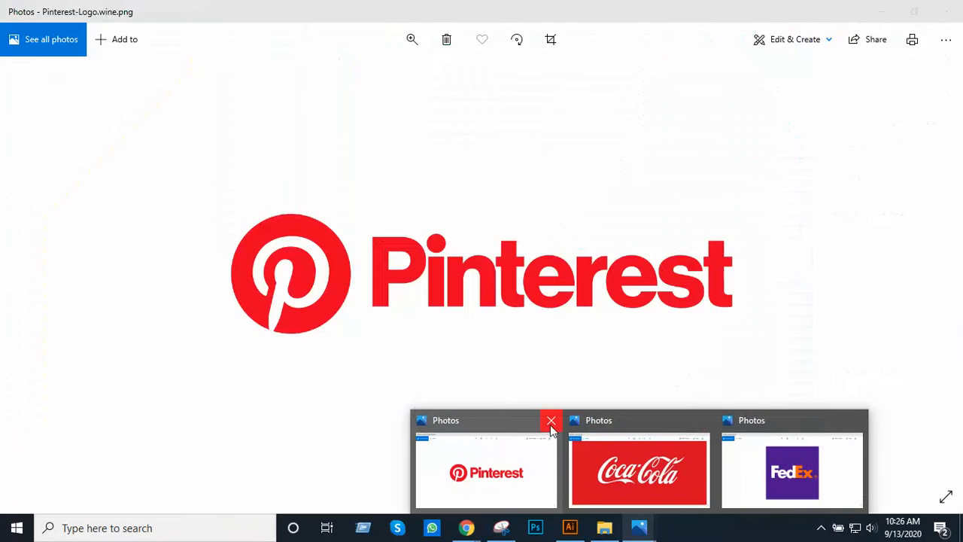
{"action": "left_click", "coordinate": [550, 421]}
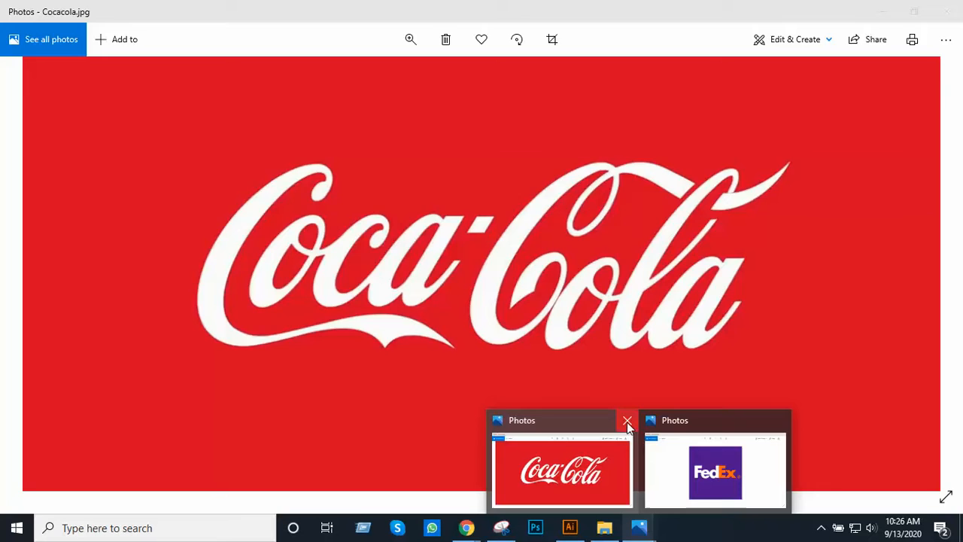
{"action": "left_click", "coordinate": [627, 420]}
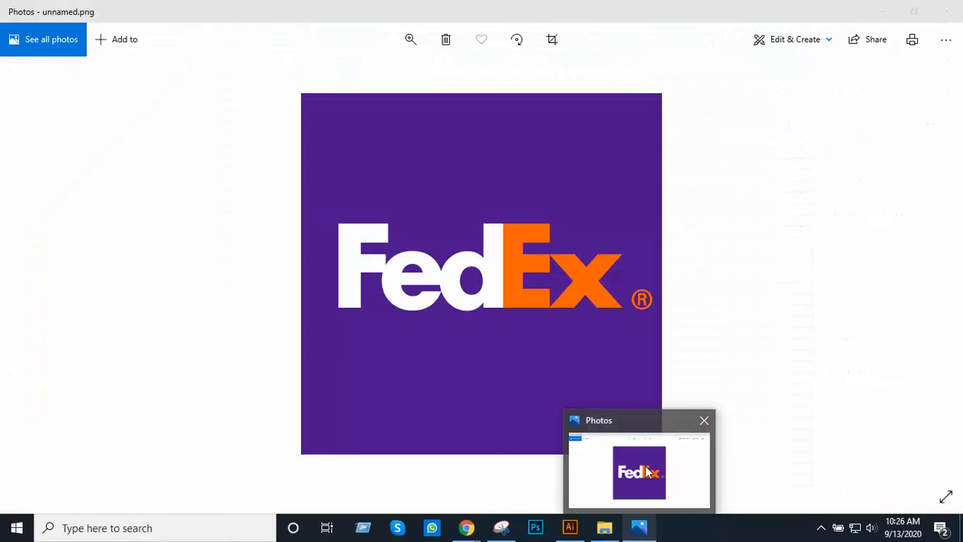
{"action": "left_click", "coordinate": [649, 472]}
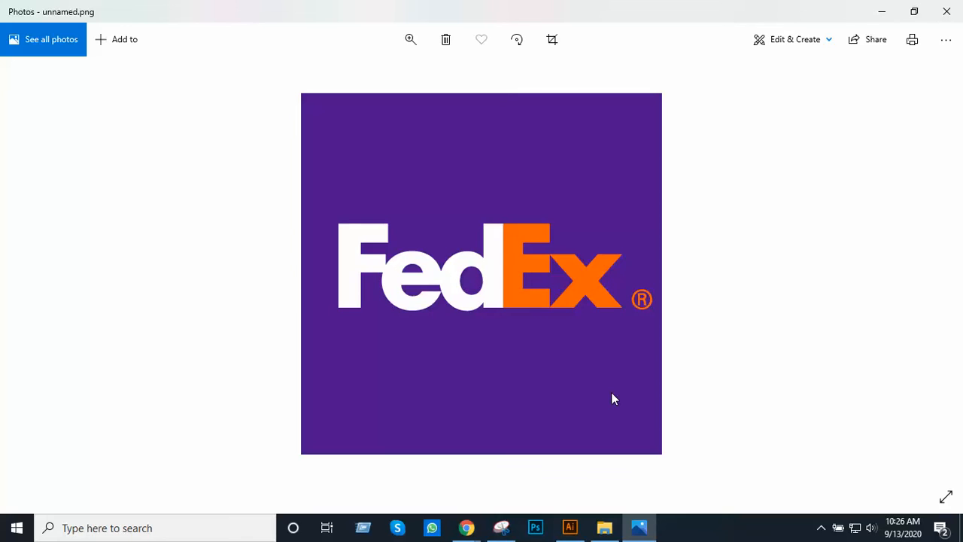
- Flip back through the neighbouring logo images, return to the FedEx logo and examine its lettering up close
{"action": "key", "text": "Left"}
{"action": "key", "text": "Left"}
{"action": "key", "text": "Right"}
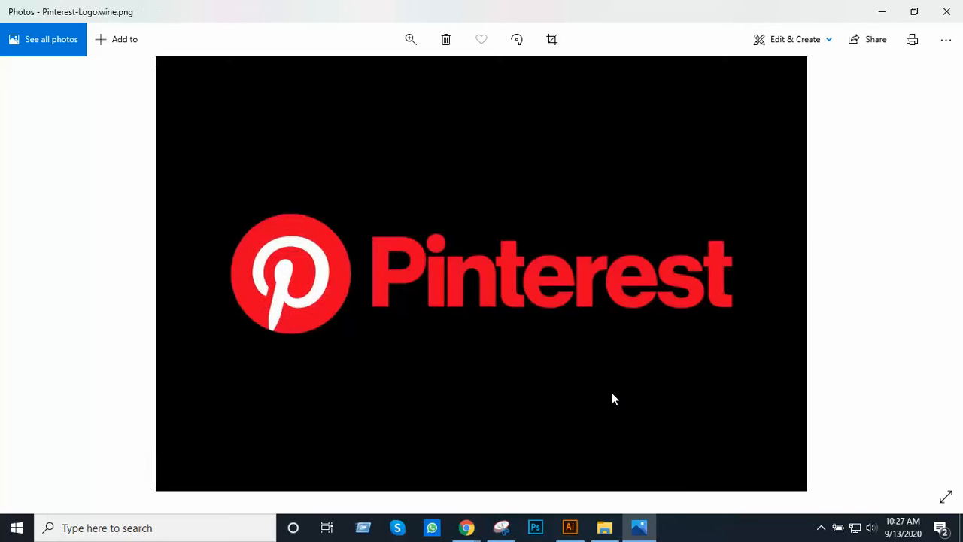
{"action": "key", "text": "Right"}
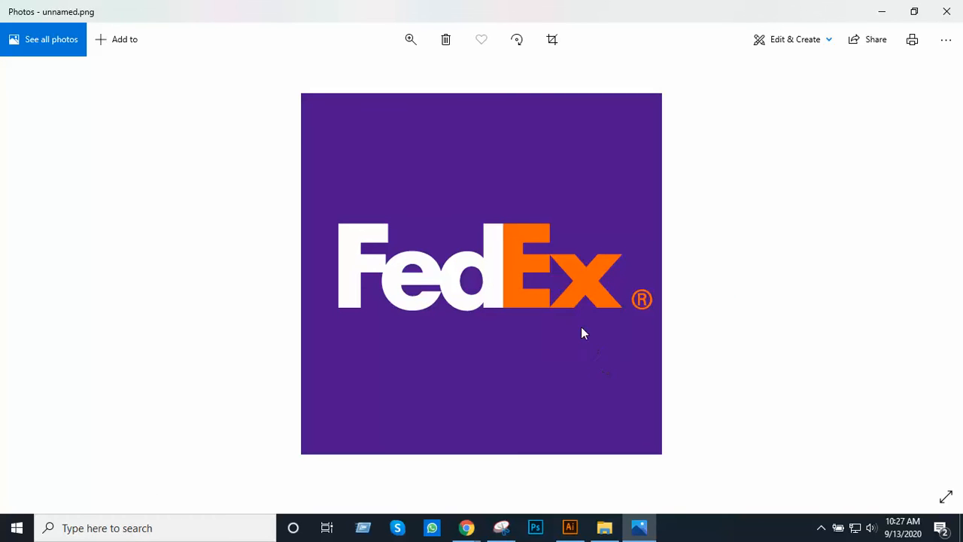
{"action": "scroll", "coordinate": [539, 289], "scroll_direction": "up", "scroll_amount": 3}
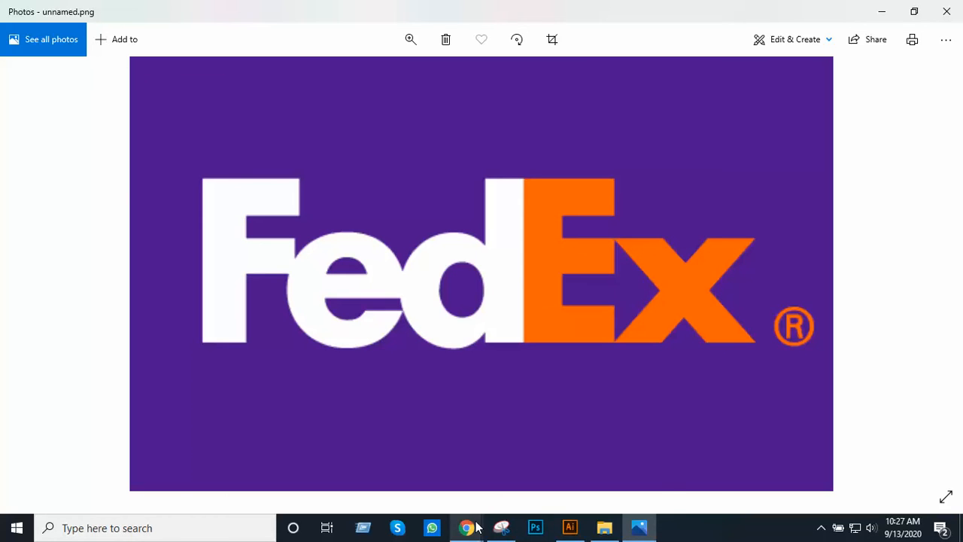
- Switch to Chrome and bring up the Danish flag image search results
{"action": "mouse_move", "coordinate": [466, 526]}
{"action": "left_click", "coordinate": [426, 415]}
{"action": "left_click", "coordinate": [754, 12]}
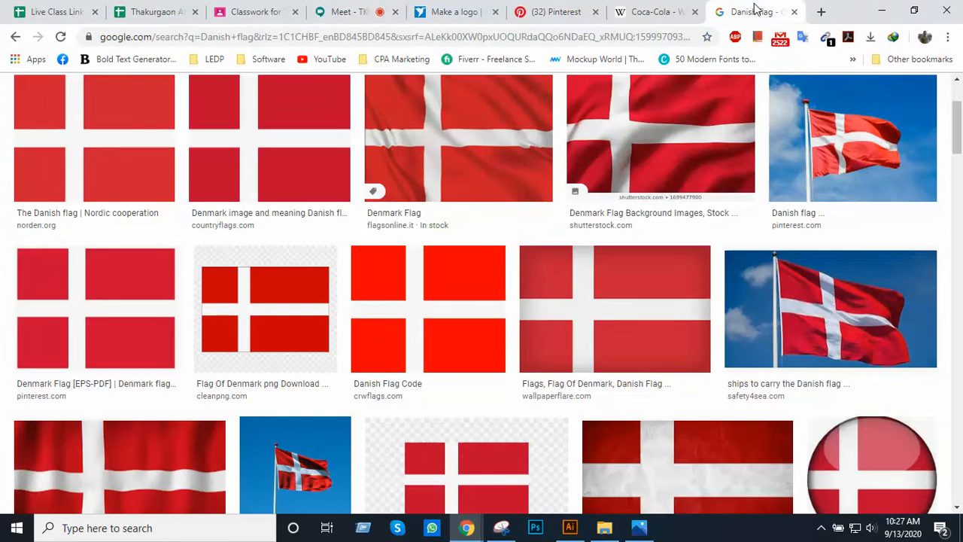
- Replace the Danish flag query with an image search for DHL and look through the courier's logo and vehicle pictures
{"action": "scroll", "coordinate": [602, 146], "scroll_direction": "up", "scroll_amount": 3}
{"action": "left_click", "coordinate": [240, 103]}
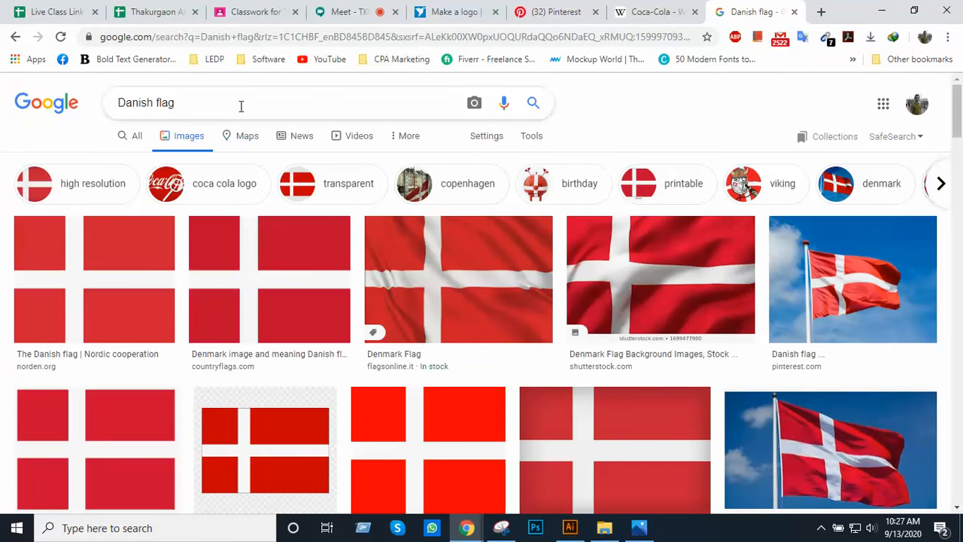
{"action": "double_click", "coordinate": [240, 103]}
{"action": "left_click", "coordinate": [241, 103]}
{"action": "type", "text": "H"}
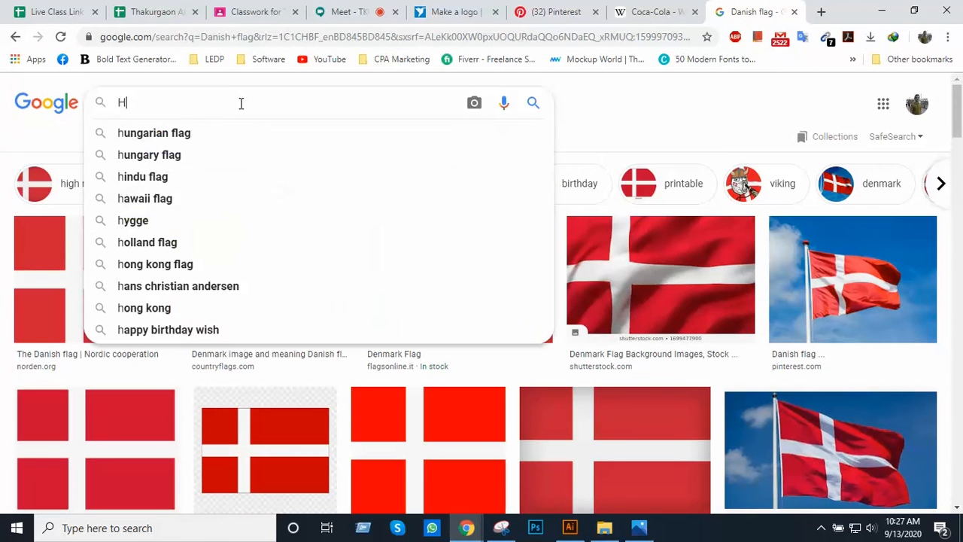
{"action": "key", "text": "BackSpace"}
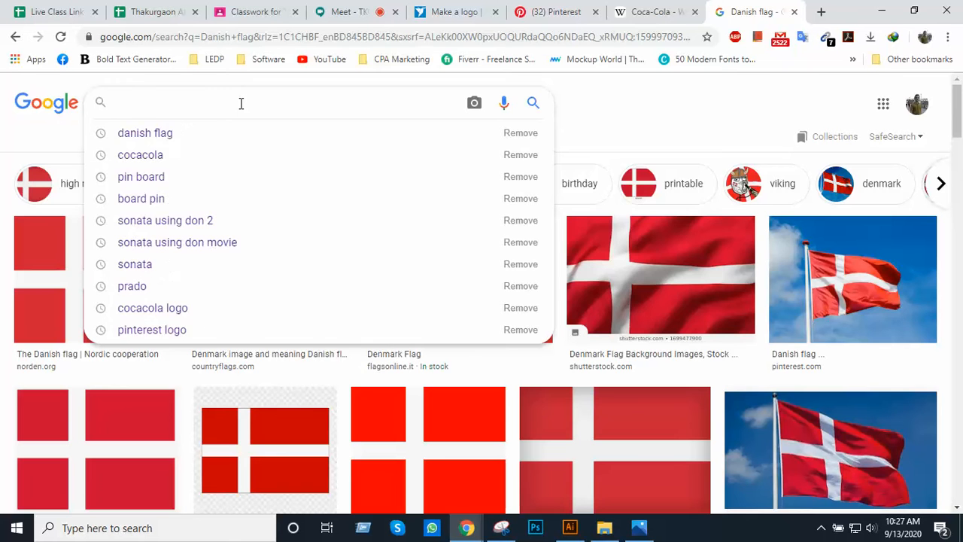
{"action": "type", "text": "DHL"}
{"action": "key", "text": "Return"}
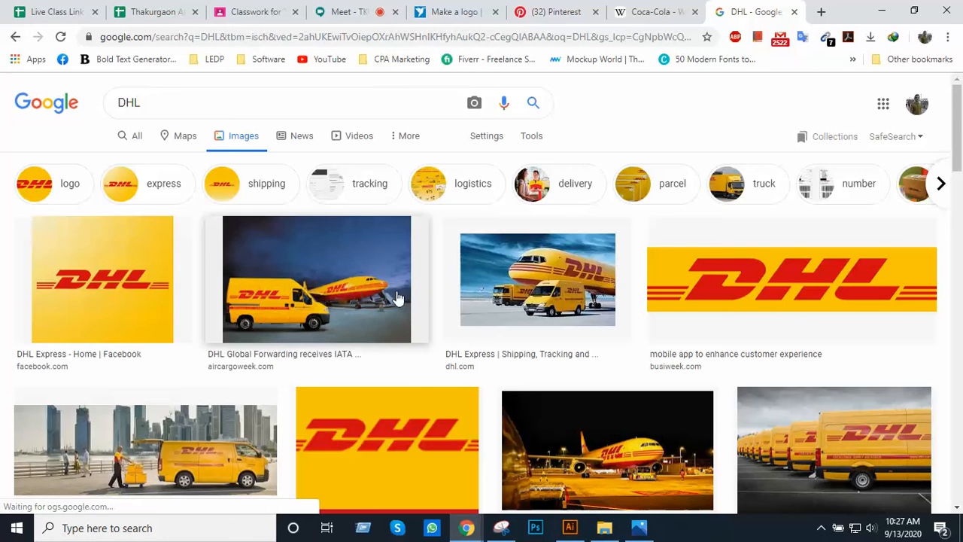
{"action": "scroll", "coordinate": [406, 298], "scroll_direction": "down", "scroll_amount": 3}
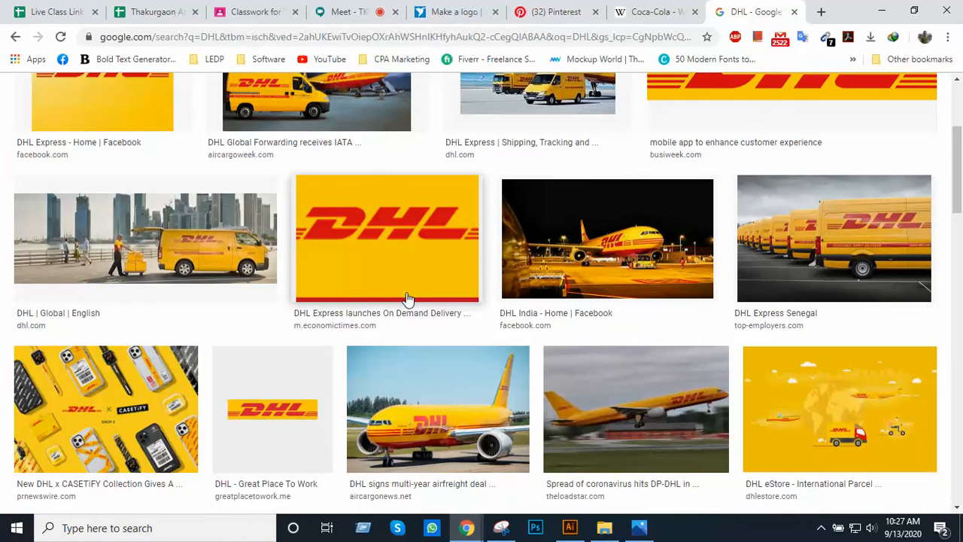
{"action": "scroll", "coordinate": [406, 298], "scroll_direction": "down", "scroll_amount": 2}
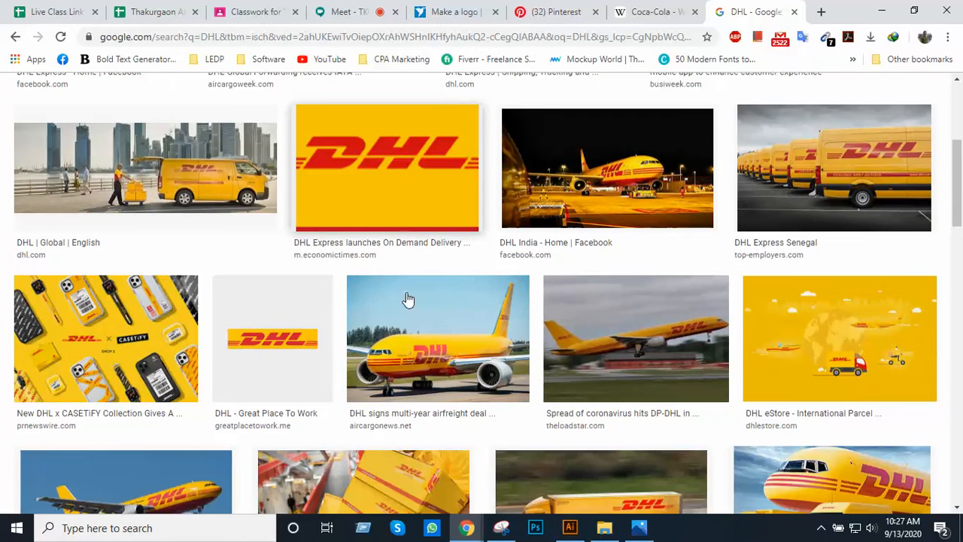
{"action": "scroll", "coordinate": [406, 298], "scroll_direction": "down", "scroll_amount": 1}
{"action": "scroll", "coordinate": [406, 298], "scroll_direction": "down", "scroll_amount": 3}
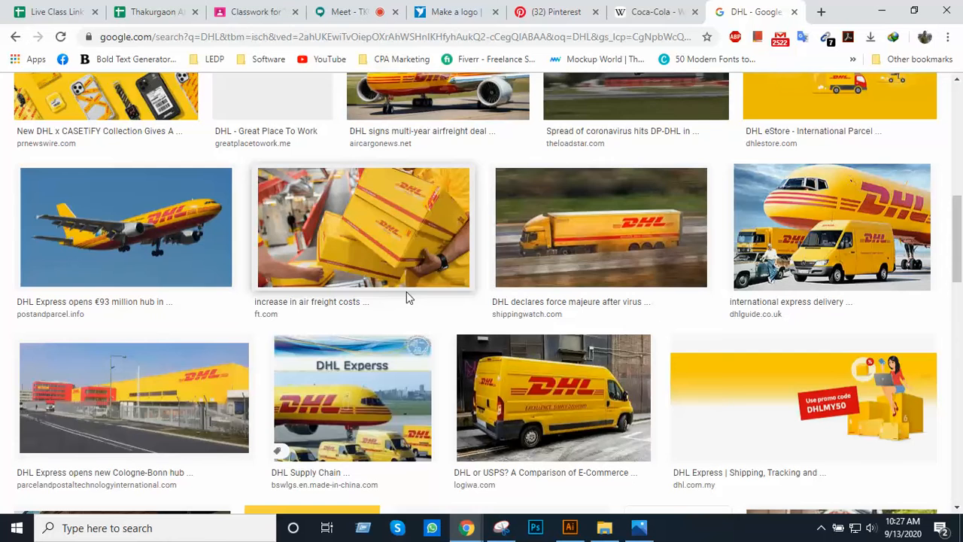
{"action": "scroll", "coordinate": [406, 298], "scroll_direction": "up", "scroll_amount": 8}
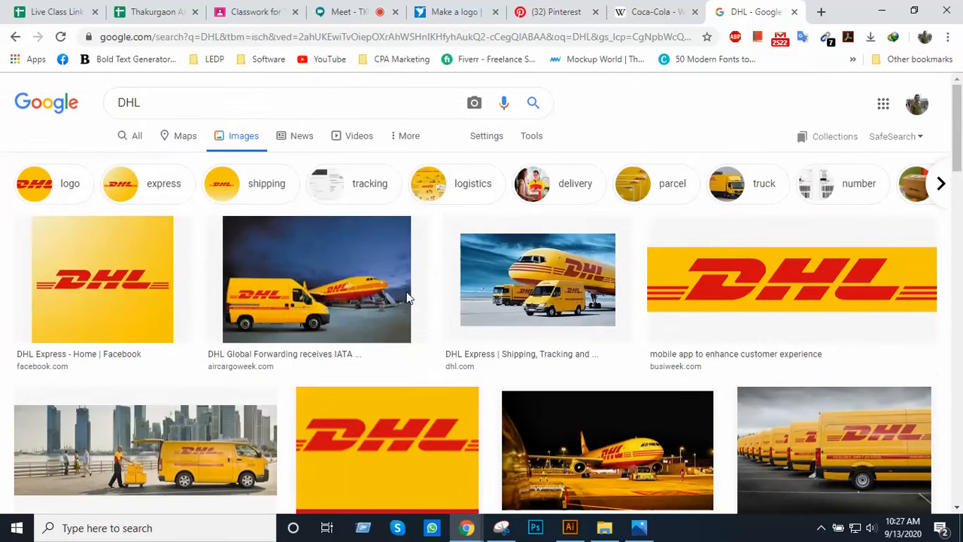
- Run an image search for Fedex and look over the company's logo and delivery vehicle pictures
{"action": "left_click", "coordinate": [158, 98]}
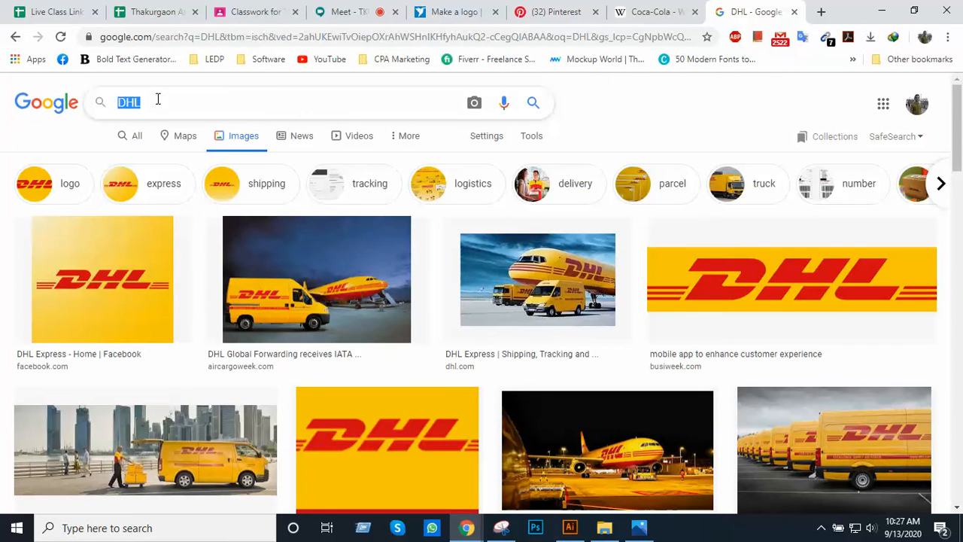
{"action": "type", "text": "Fe"}
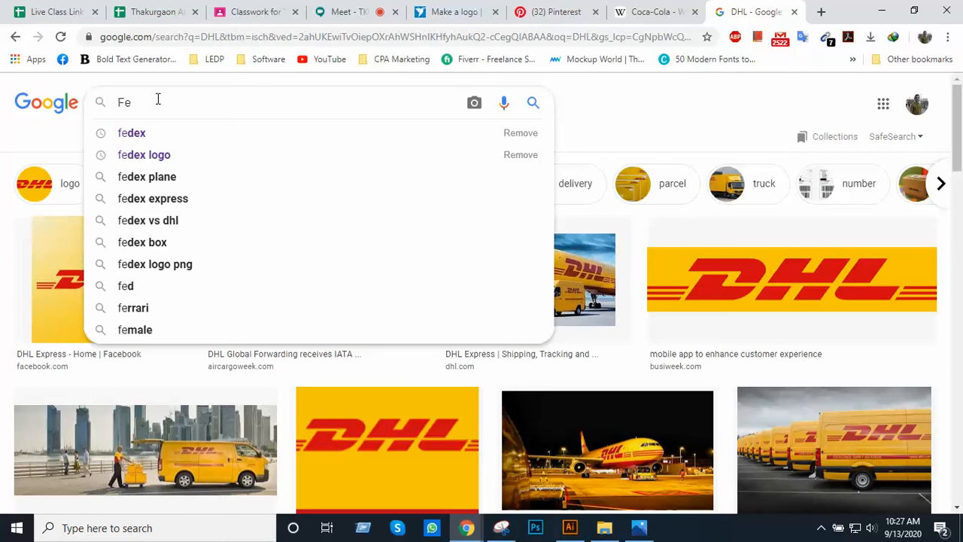
{"action": "type", "text": "ded"}
{"action": "key", "text": "BackSpace"}
{"action": "type", "text": "x"}
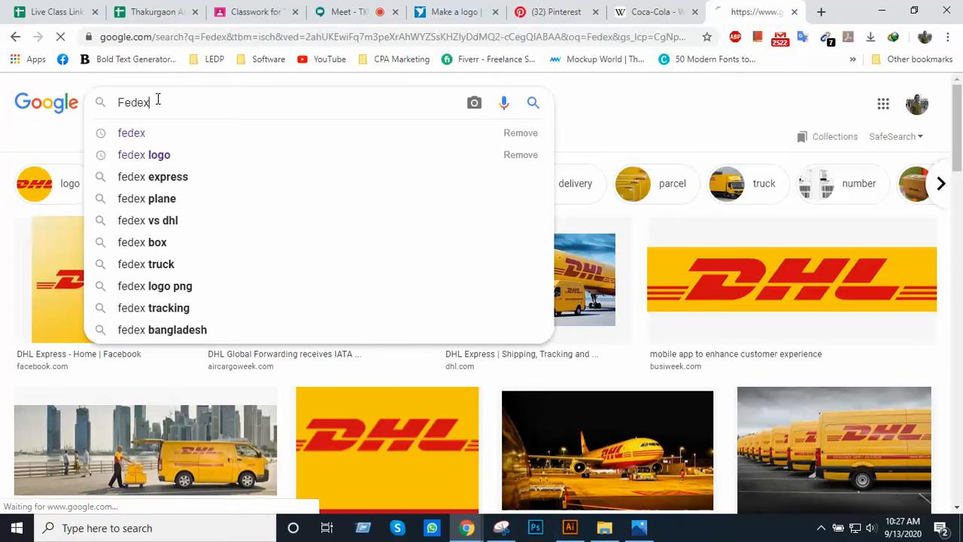
{"action": "key", "text": "Return"}
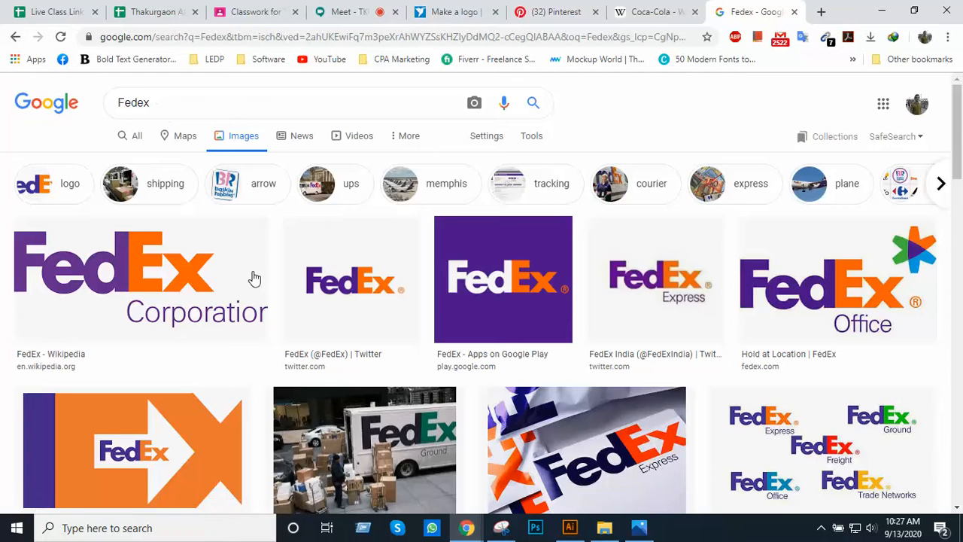
{"action": "scroll", "coordinate": [253, 277], "scroll_direction": "down", "scroll_amount": 3}
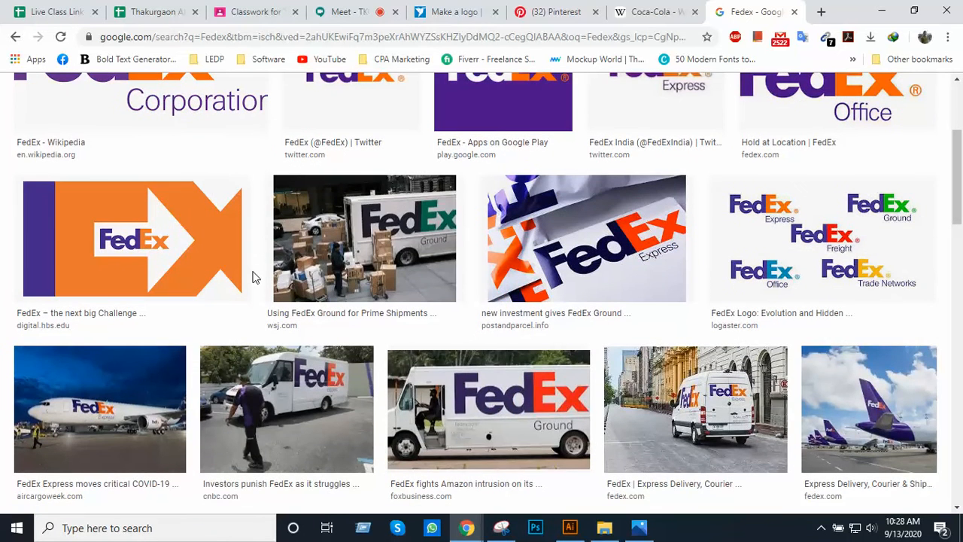
{"action": "scroll", "coordinate": [254, 277], "scroll_direction": "up", "scroll_amount": 3}
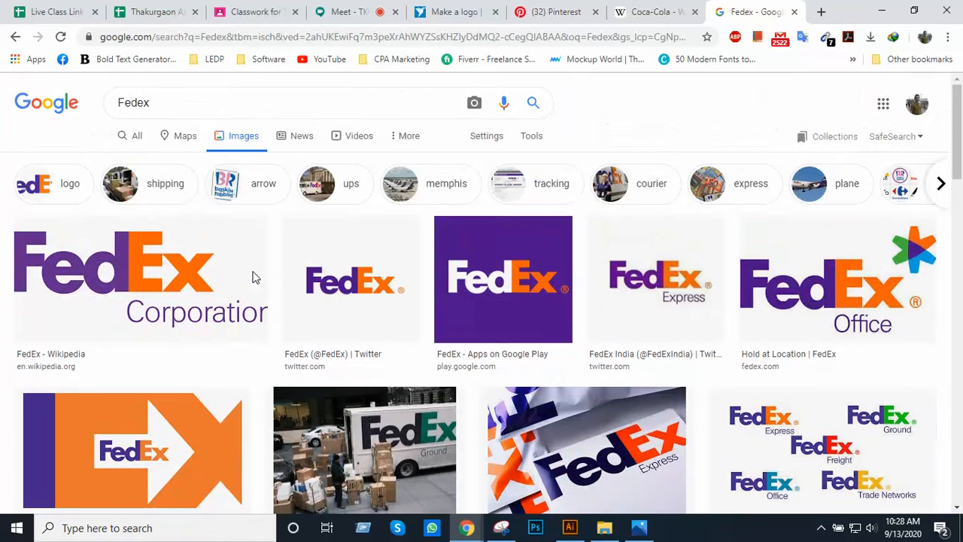
- Search the web images for UPS and look through the logo, vehicle and branding results
{"action": "double_click", "coordinate": [170, 105]}
{"action": "type", "text": "U"}
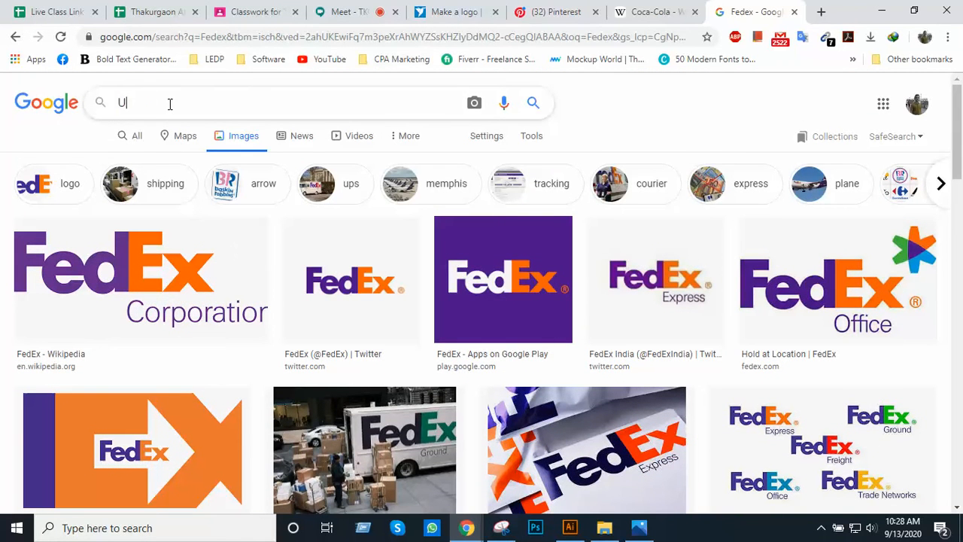
{"action": "type", "text": "PS"}
{"action": "key", "text": "Return"}
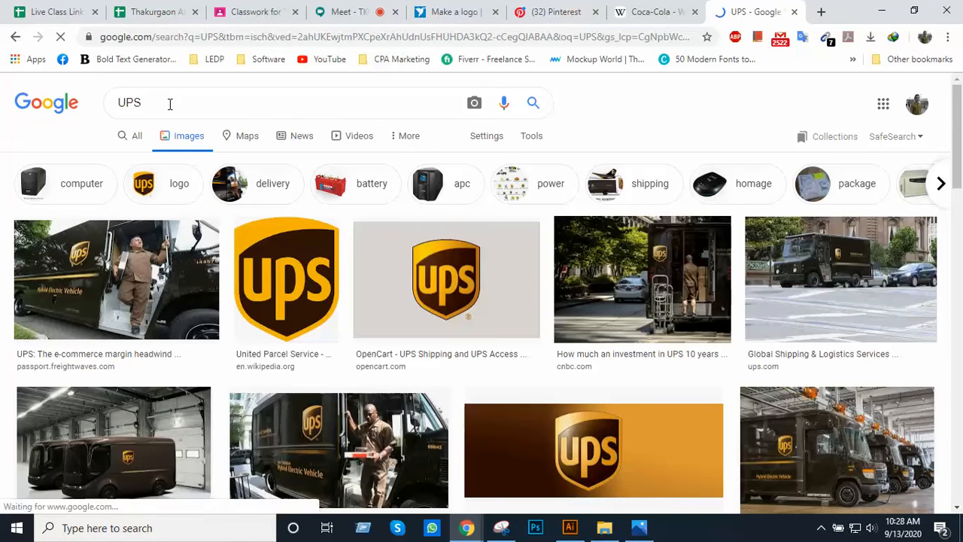
{"action": "scroll", "coordinate": [434, 209], "scroll_direction": "down", "scroll_amount": 3}
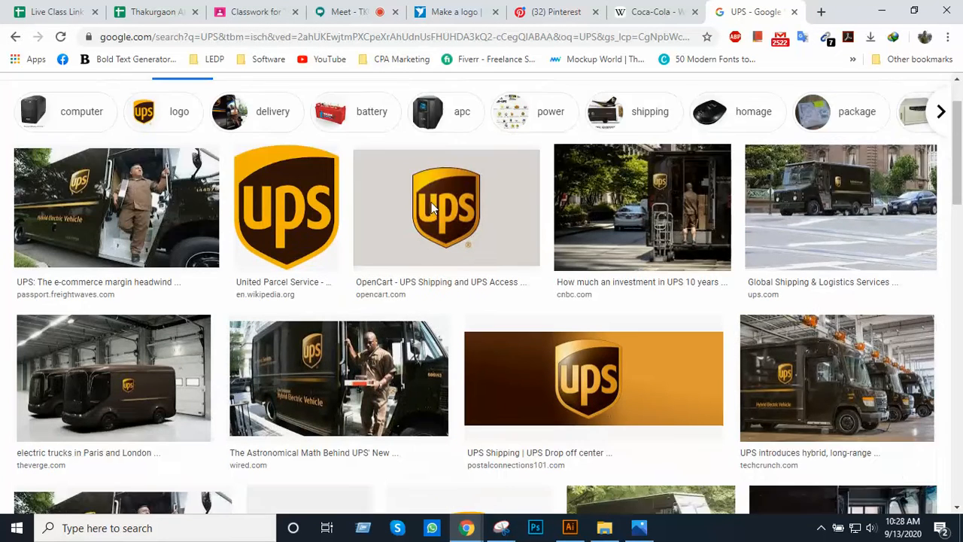
{"action": "scroll", "coordinate": [434, 209], "scroll_direction": "down", "scroll_amount": 2}
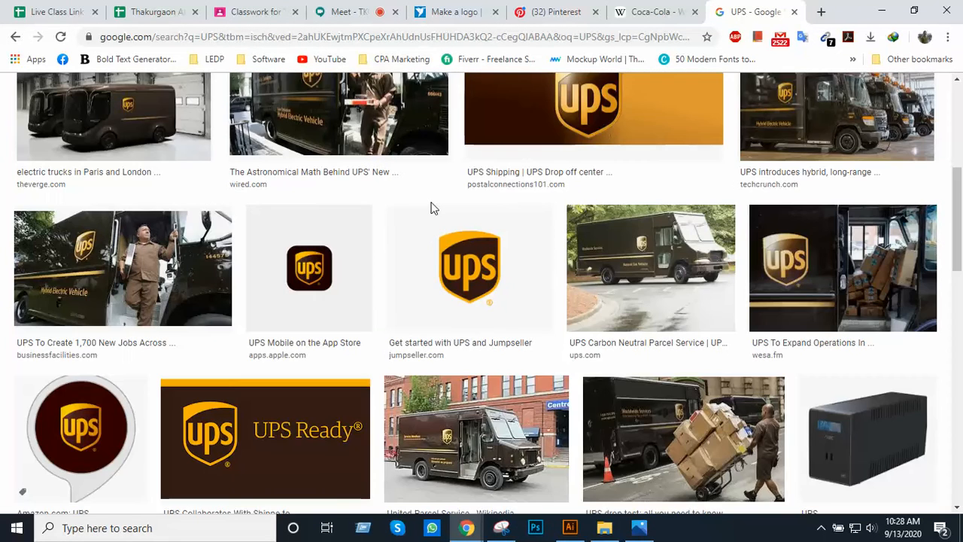
{"action": "scroll", "coordinate": [434, 209], "scroll_direction": "down", "scroll_amount": 2}
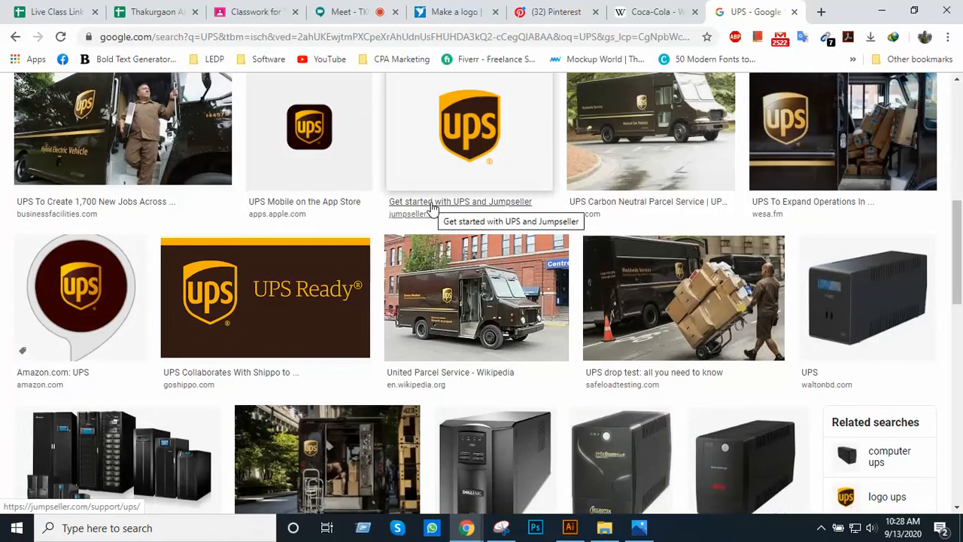
{"action": "scroll", "coordinate": [432, 208], "scroll_direction": "up", "scroll_amount": 8}
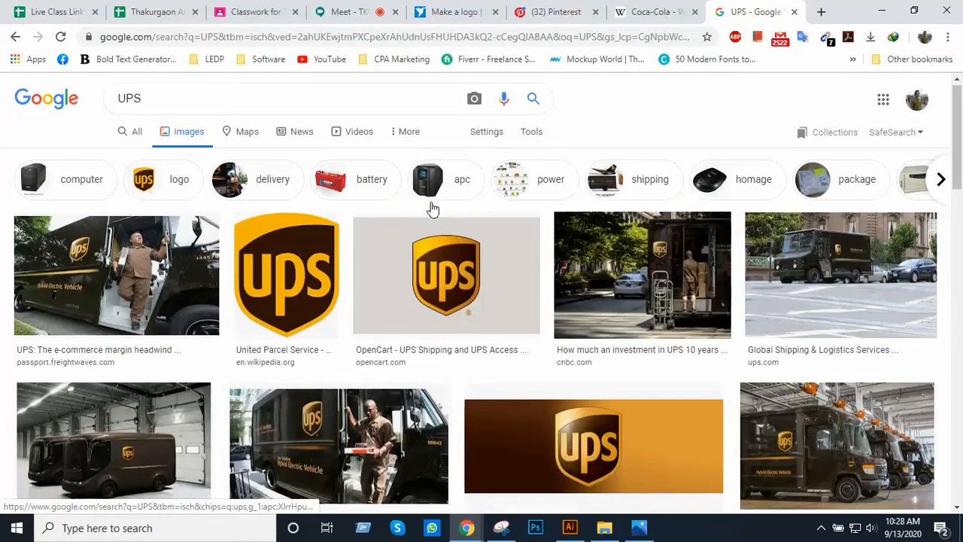
{"action": "scroll", "coordinate": [432, 207], "scroll_direction": "down", "scroll_amount": 2}
{"action": "scroll", "coordinate": [432, 207], "scroll_direction": "up", "scroll_amount": 2}
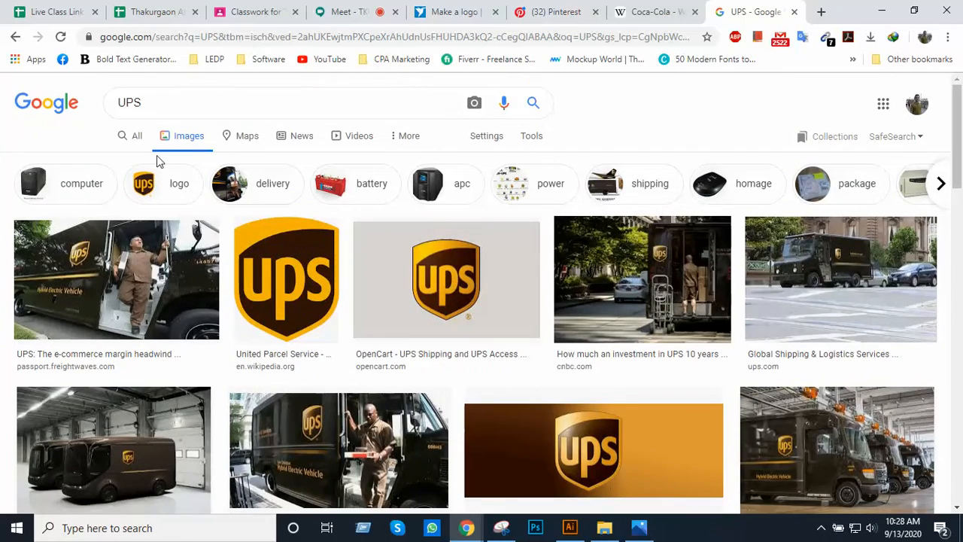
- Replace the image search with DHL and skim the first rows of results
{"action": "double_click", "coordinate": [156, 102]}
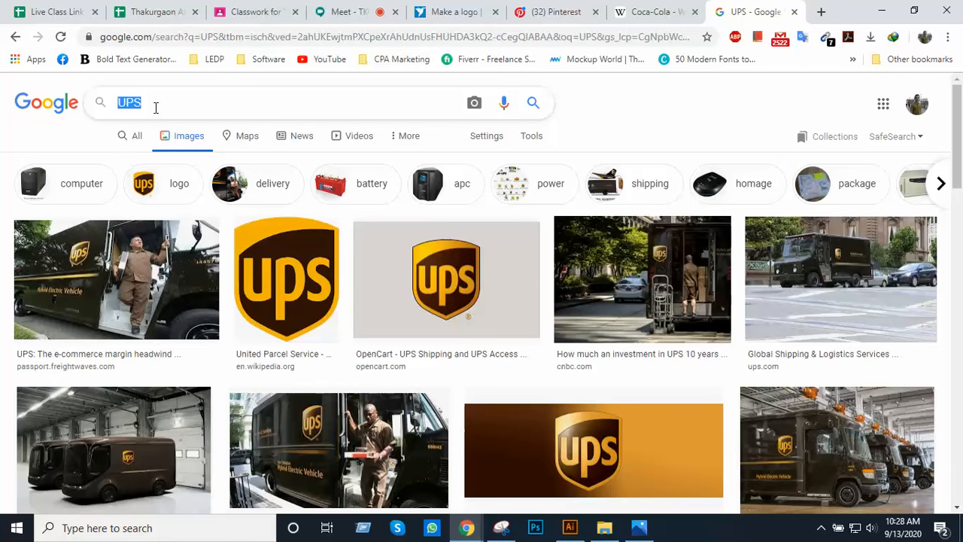
{"action": "key", "text": "BackSpace"}
{"action": "type", "text": "DHL"}
{"action": "key", "text": "Return"}
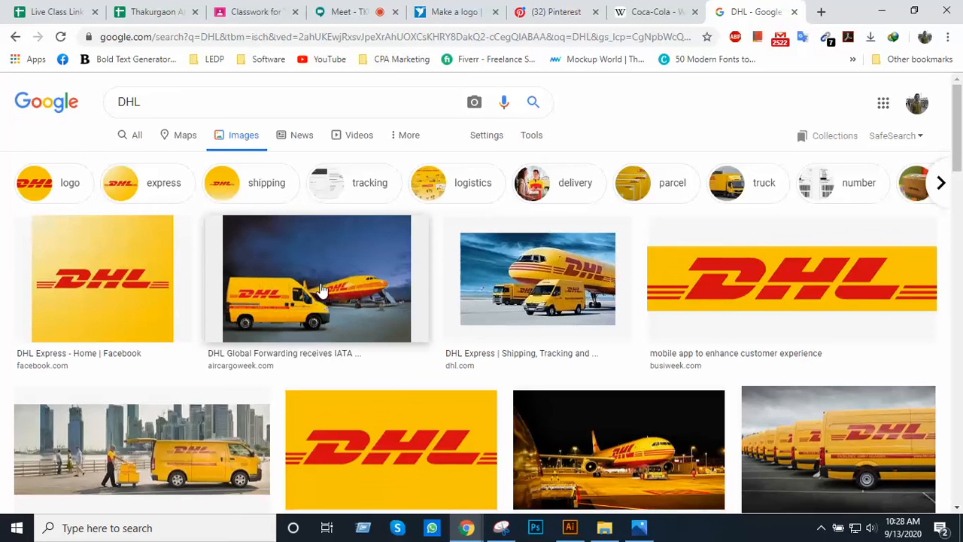
{"action": "scroll", "coordinate": [417, 292], "scroll_direction": "down", "scroll_amount": 4}
{"action": "scroll", "coordinate": [418, 292], "scroll_direction": "up", "scroll_amount": 2}
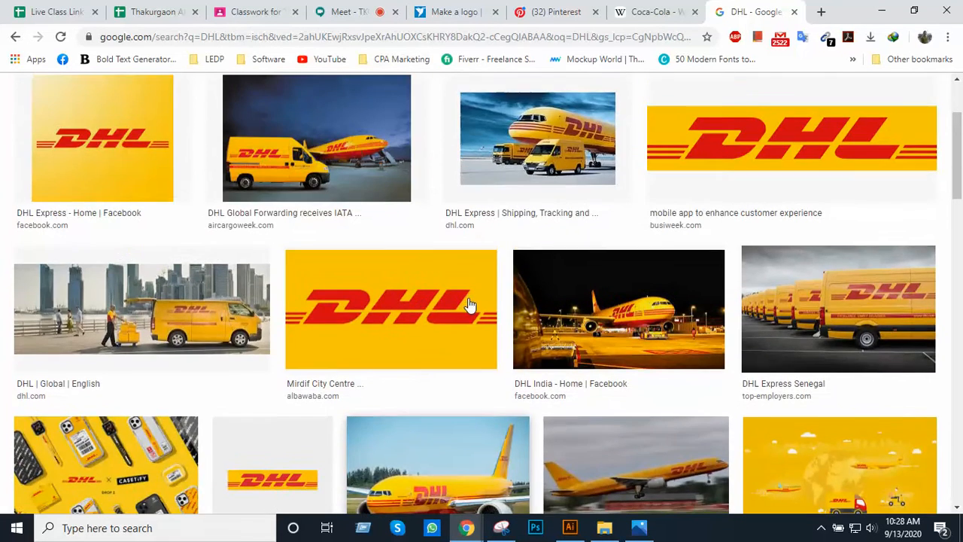
{"action": "scroll", "coordinate": [469, 304], "scroll_direction": "up", "scroll_amount": 2}
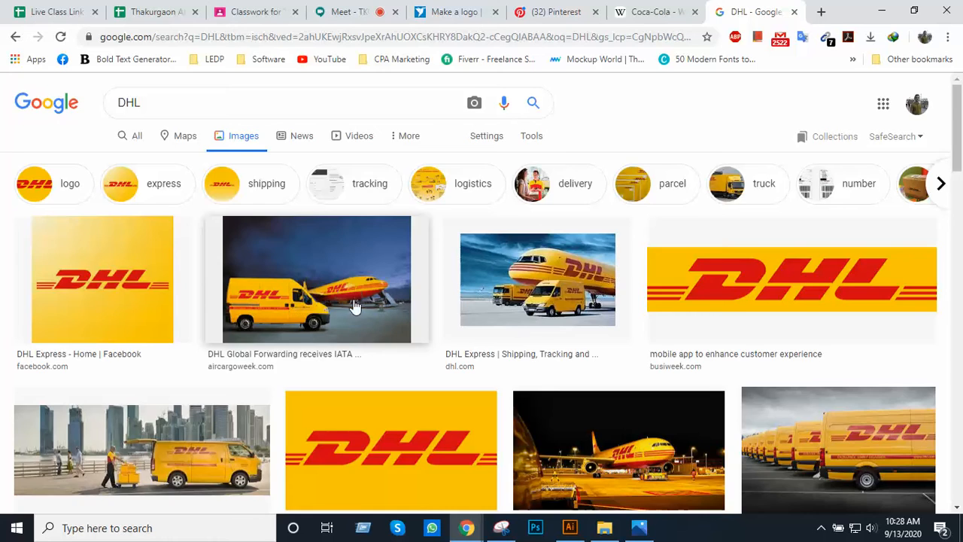
- Examine how the DHL logo and brand colours are applied across the planes, vans, parcels and buildings in the image results
{"action": "scroll", "coordinate": [355, 308], "scroll_direction": "down", "scroll_amount": 6}
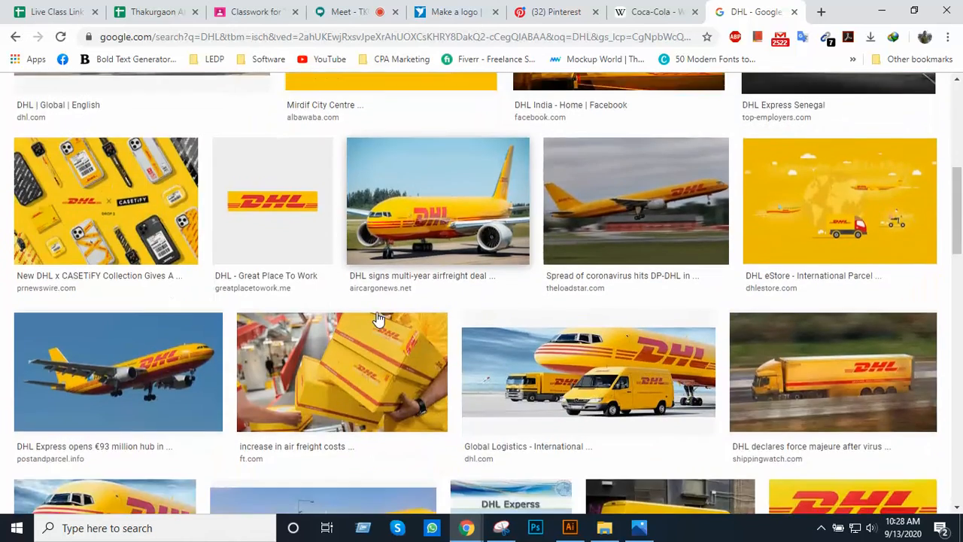
{"action": "scroll", "coordinate": [378, 320], "scroll_direction": "up", "scroll_amount": 4}
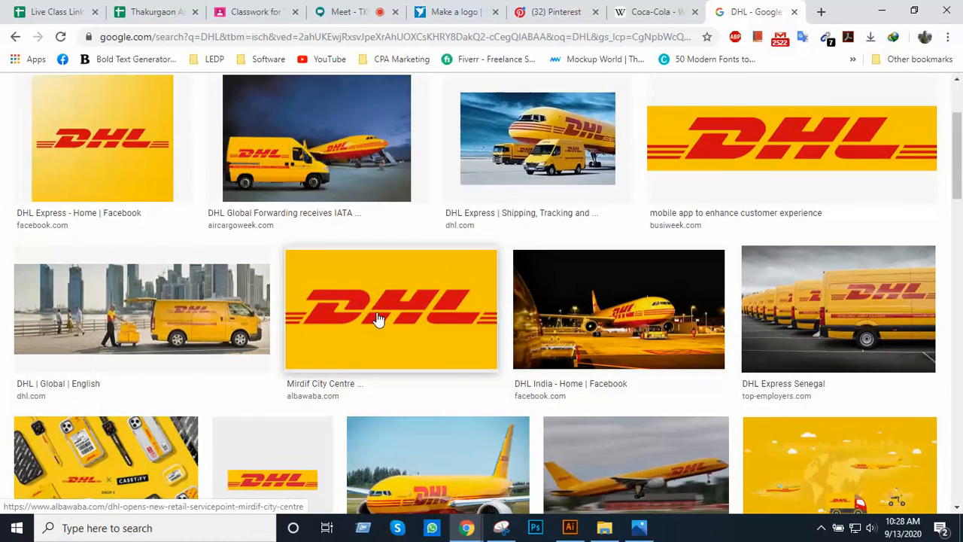
{"action": "scroll", "coordinate": [378, 320], "scroll_direction": "down", "scroll_amount": 5}
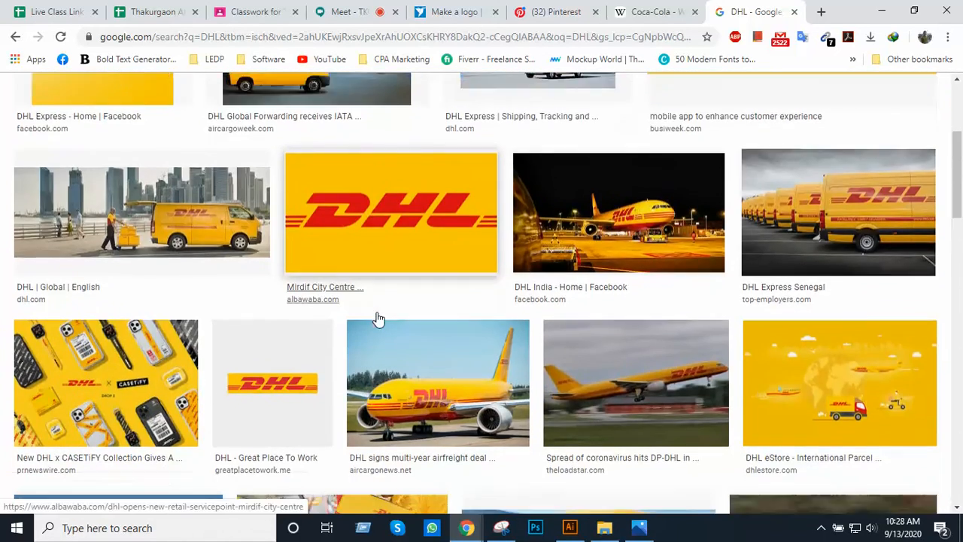
{"action": "scroll", "coordinate": [505, 348], "scroll_direction": "down", "scroll_amount": 1}
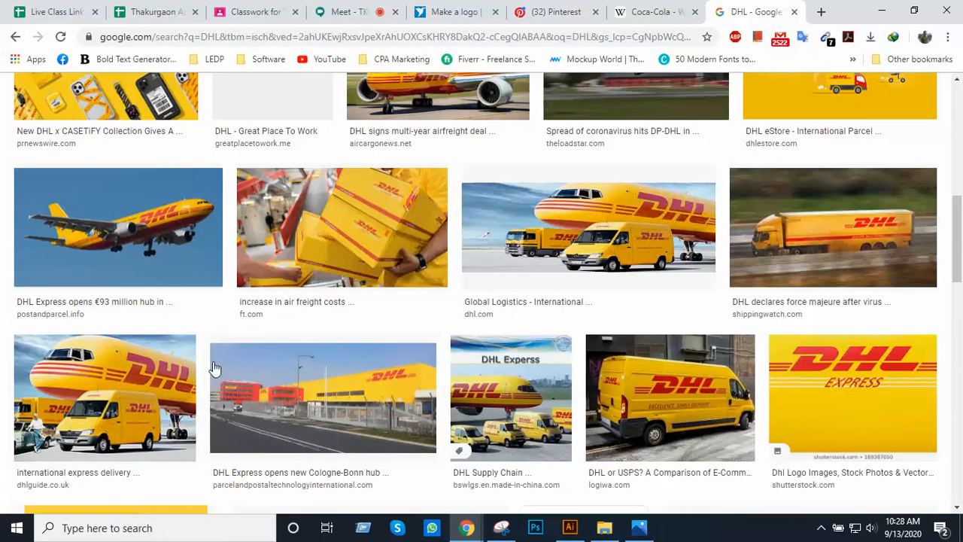
{"action": "scroll", "coordinate": [346, 297], "scroll_direction": "up", "scroll_amount": 2}
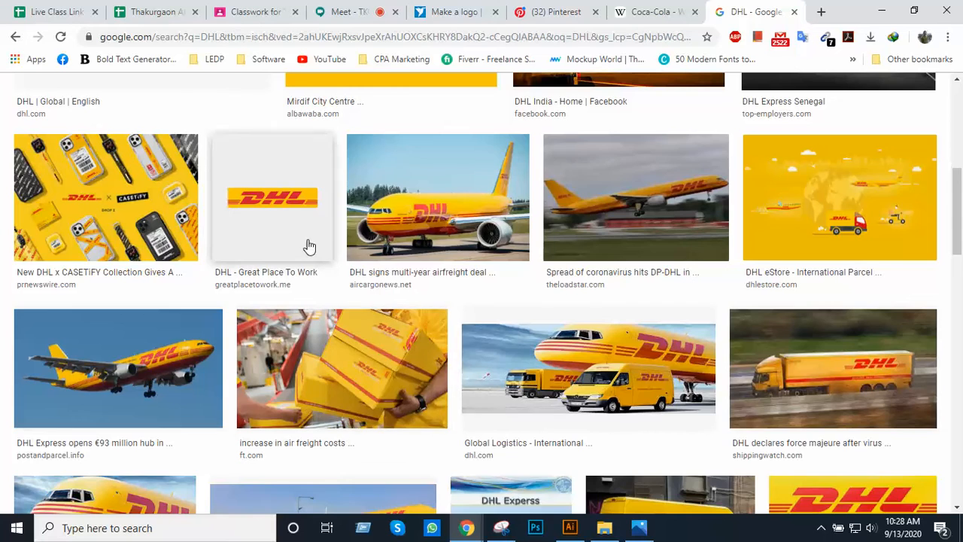
{"action": "scroll", "coordinate": [397, 266], "scroll_direction": "up", "scroll_amount": 3}
{"action": "scroll", "coordinate": [397, 267], "scroll_direction": "up", "scroll_amount": 3}
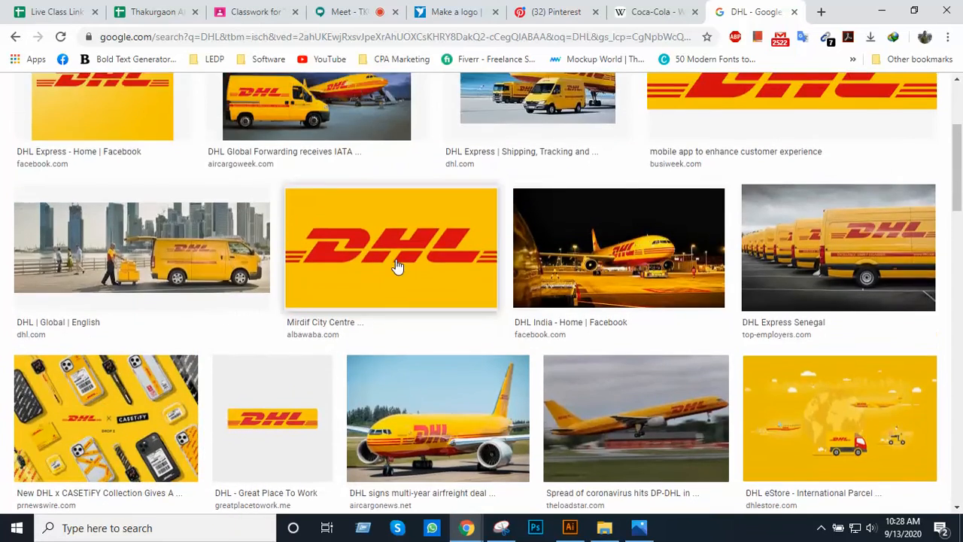
{"action": "scroll", "coordinate": [397, 266], "scroll_direction": "down", "scroll_amount": 4}
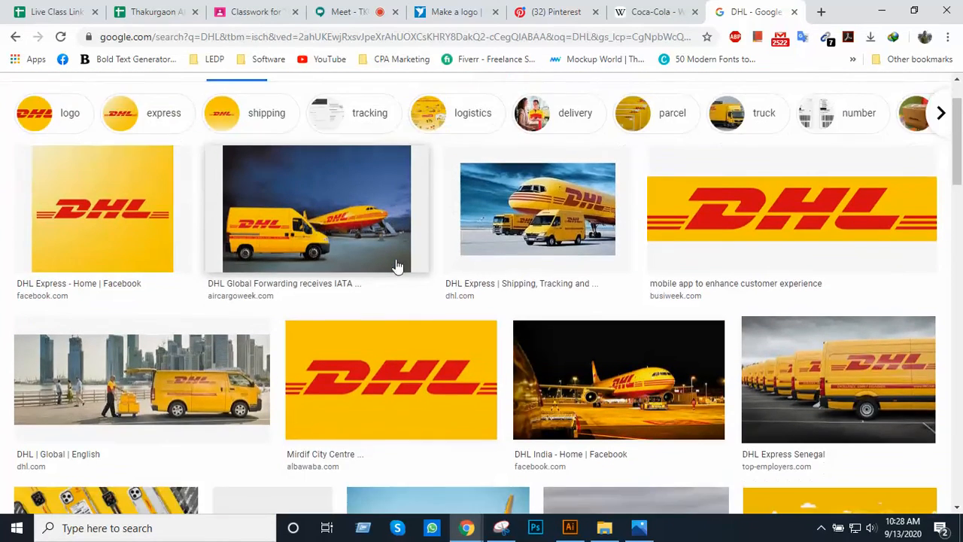
{"action": "scroll", "coordinate": [593, 269], "scroll_direction": "down", "scroll_amount": 3}
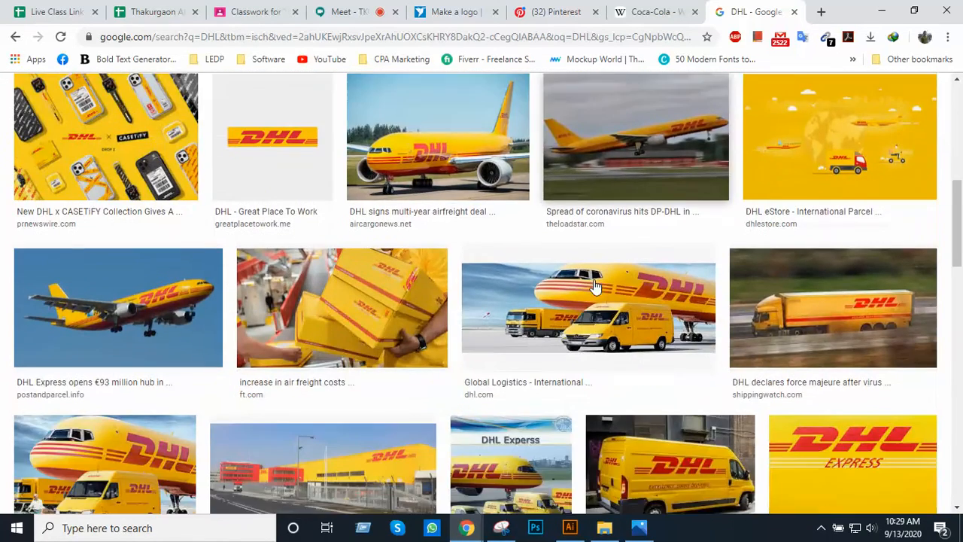
{"action": "scroll", "coordinate": [350, 294], "scroll_direction": "up", "scroll_amount": 2}
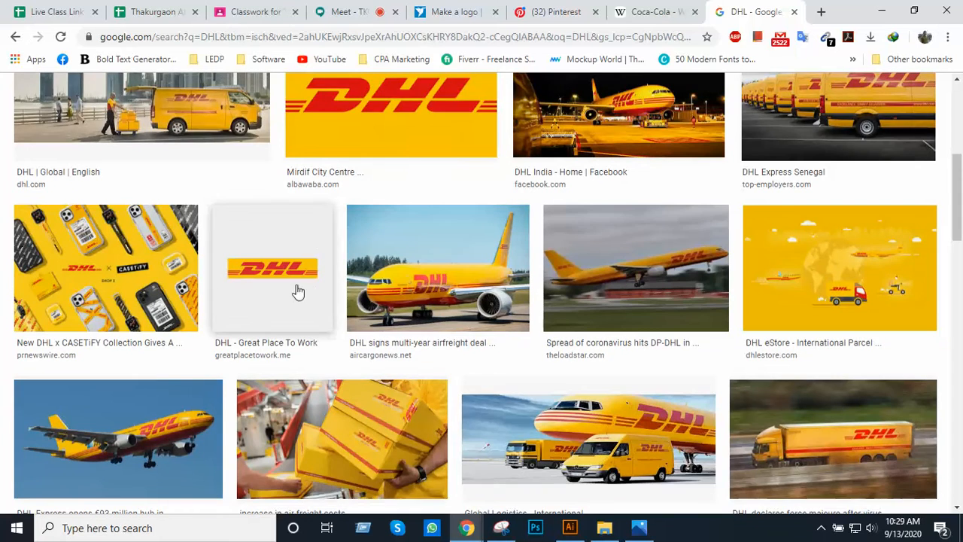
{"action": "scroll", "coordinate": [419, 315], "scroll_direction": "down", "scroll_amount": 1}
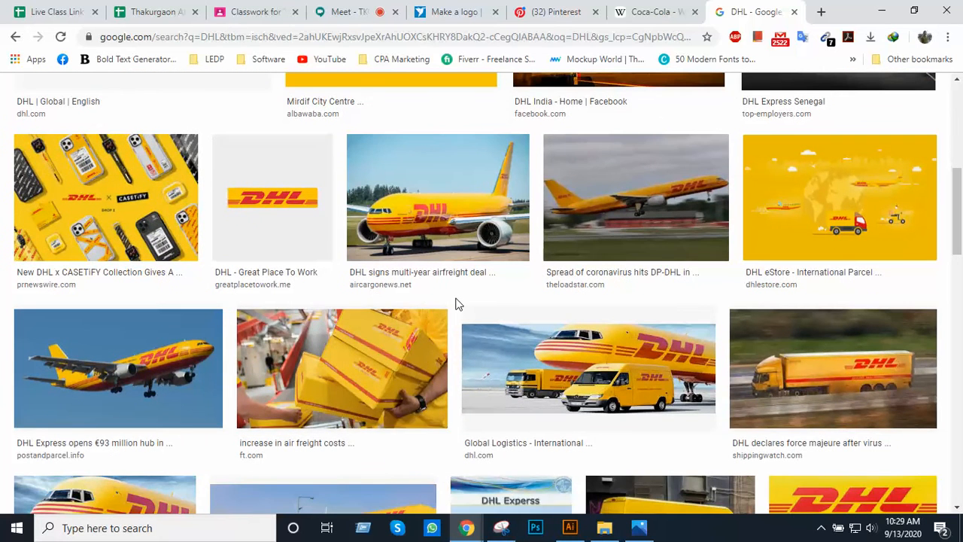
{"action": "scroll", "coordinate": [455, 303], "scroll_direction": "up", "scroll_amount": 5}
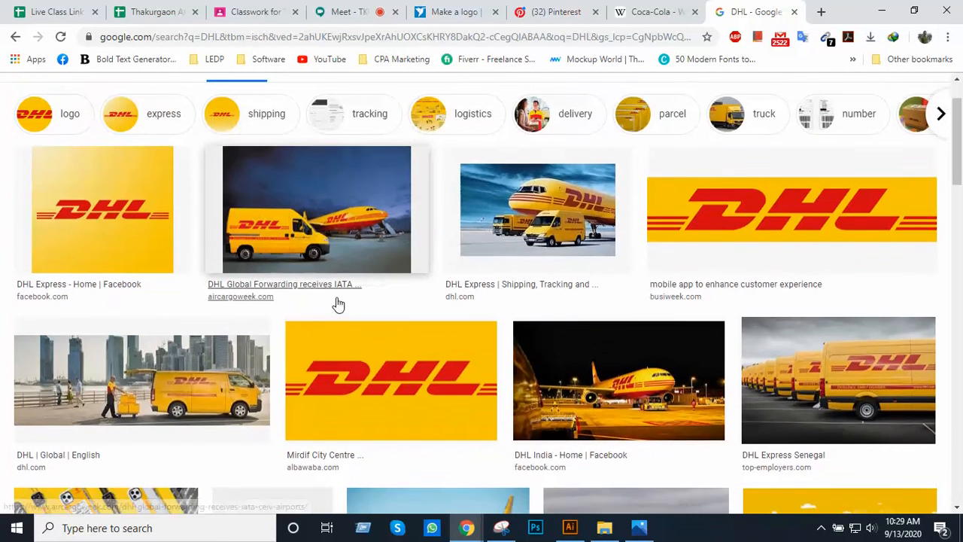
{"action": "scroll", "coordinate": [337, 303], "scroll_direction": "up", "scroll_amount": 1}
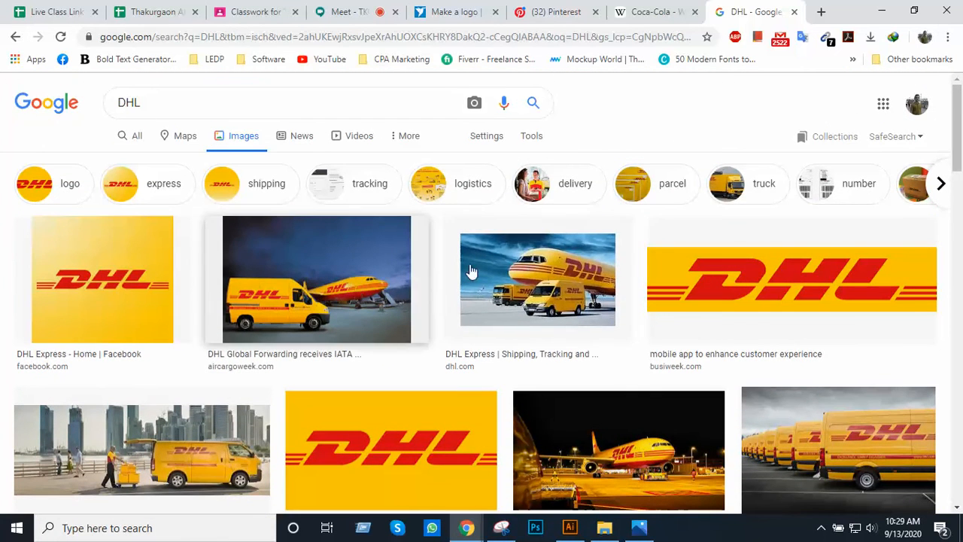
- Switch to Photos to view the FedEx logo image unnamed.png, and close the viewer
{"action": "left_click", "coordinate": [637, 530]}
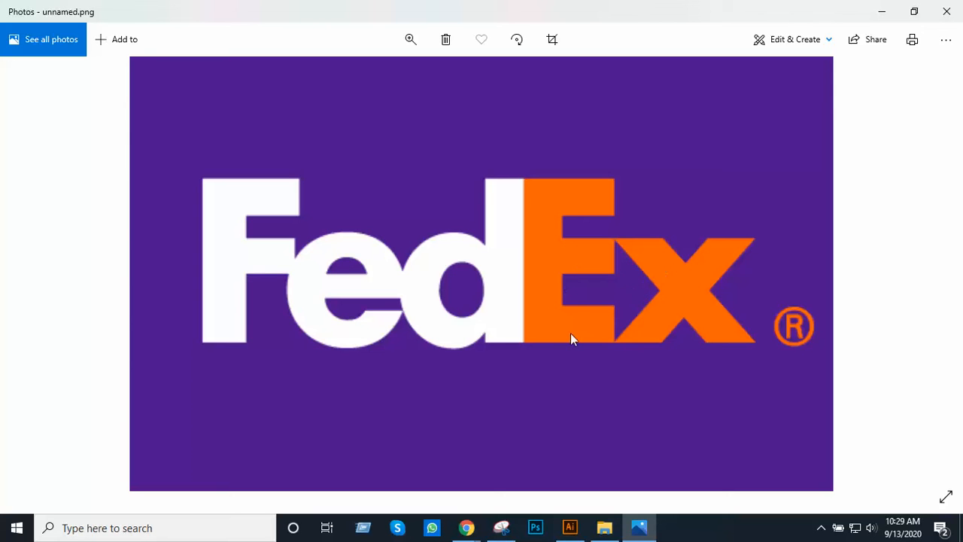
{"action": "left_click", "coordinate": [946, 11]}
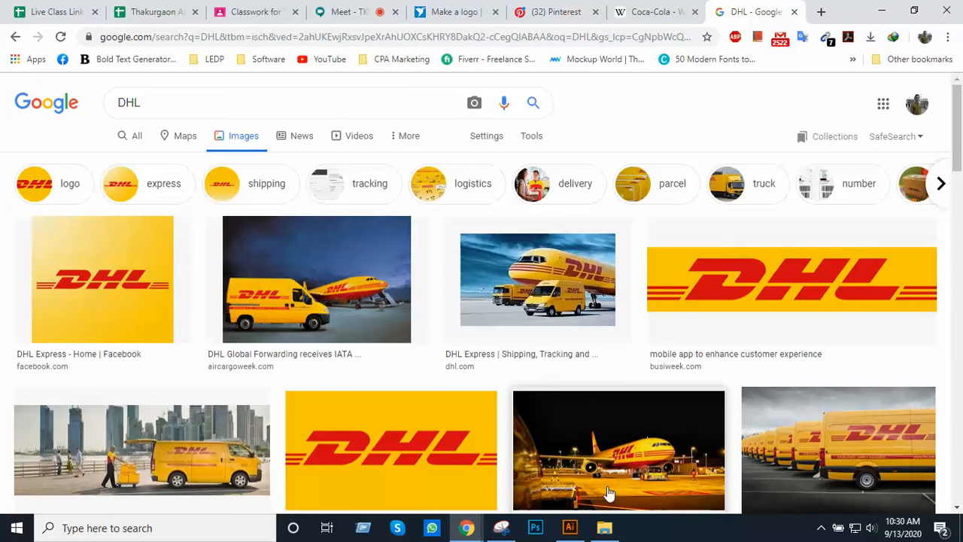
- Switch to Illustrator and look over the Coca-Cola, Husky Adore and SkywayHolidays designs in the Skyway Logo.ai document
{"action": "left_click", "coordinate": [571, 526]}
{"action": "key", "text": "z"}
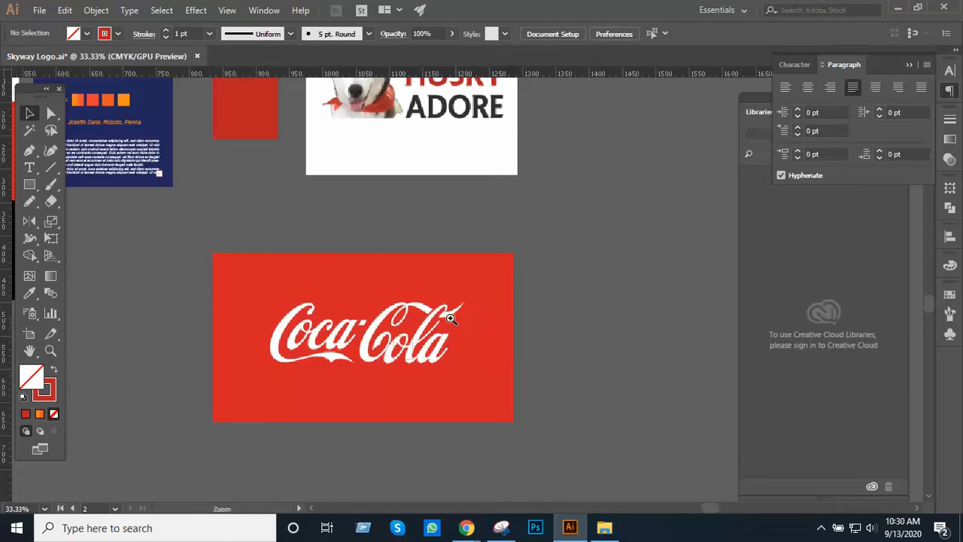
{"action": "left_click", "coordinate": [441, 295]}
{"action": "left_click_drag", "start_coordinate": [421, 267], "coordinate": [427, 346]}
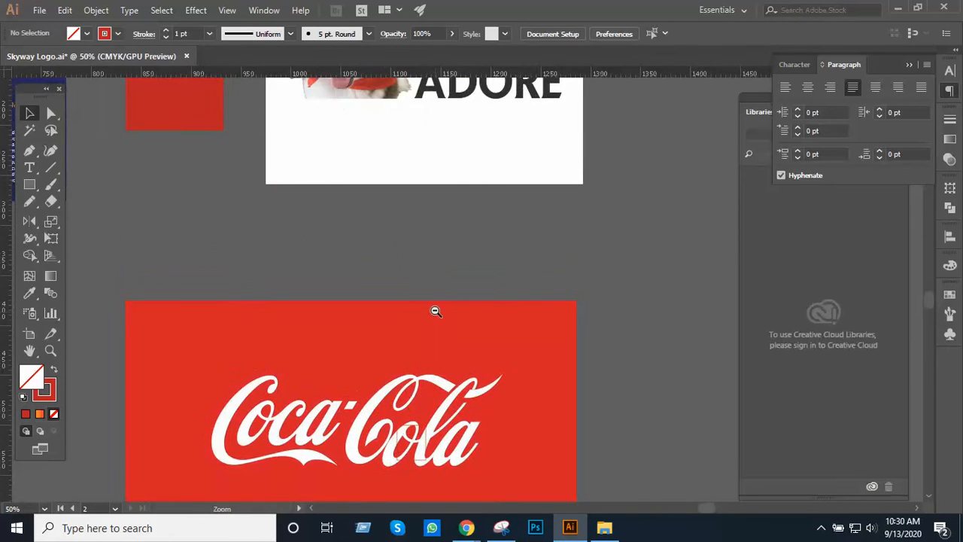
{"action": "left_click", "coordinate": [436, 310], "text": "ctrl+alt"}
{"action": "left_click", "coordinate": [436, 310], "text": "ctrl+alt"}
{"action": "left_click_drag", "start_coordinate": [508, 227], "coordinate": [444, 397]}
{"action": "left_click_drag", "start_coordinate": [301, 382], "coordinate": [469, 338]}
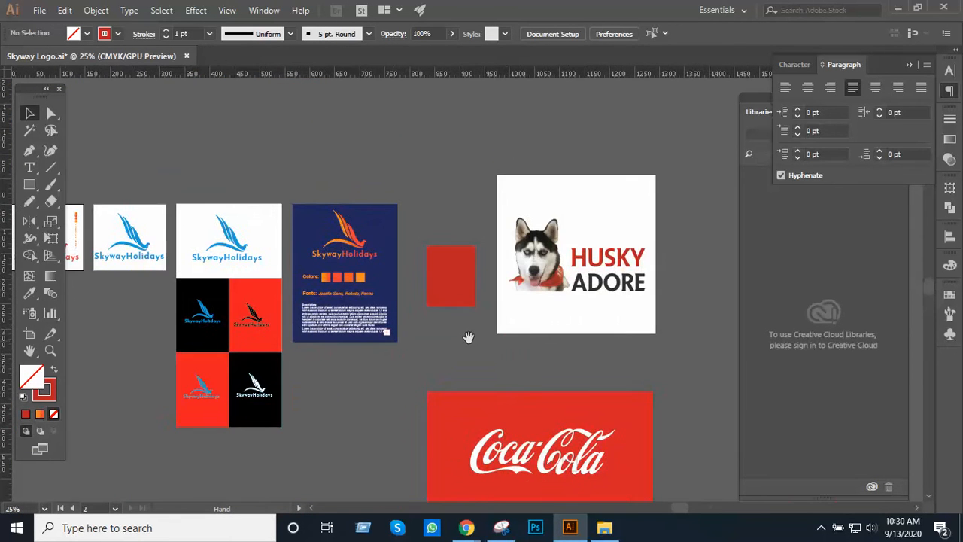
- Examine the navy SkywayHolidays brand sheet up close, covering its logo, colour swatches, fonts and description text
{"action": "left_click", "coordinate": [358, 298], "text": "ctrl"}
{"action": "left_click", "coordinate": [362, 300], "text": "ctrl"}
{"action": "left_click", "coordinate": [542, 277], "text": "ctrl"}
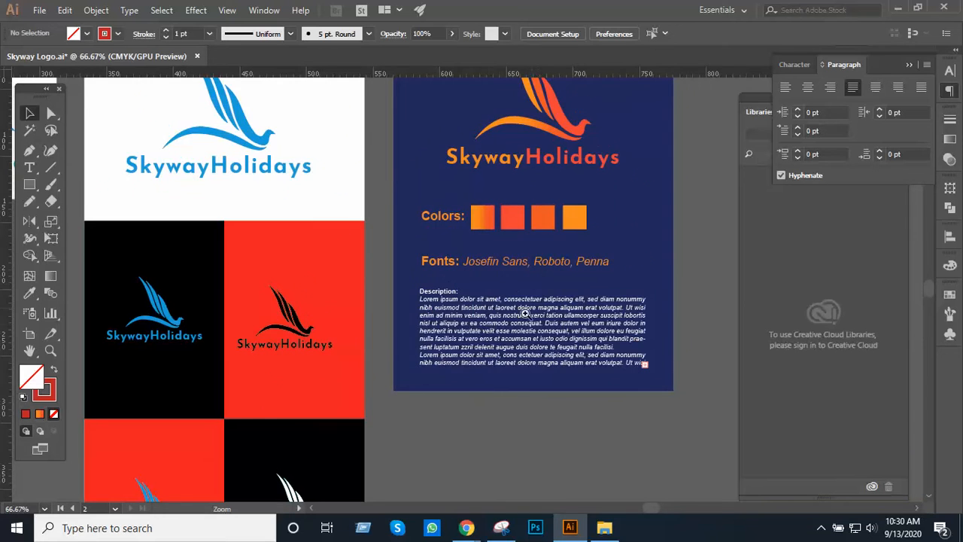
{"action": "left_click", "coordinate": [489, 324], "text": "ctrl"}
{"action": "left_click_drag", "start_coordinate": [525, 386], "coordinate": [435, 539]}
{"action": "left_click_drag", "start_coordinate": [521, 408], "coordinate": [560, 352]}
{"action": "scroll", "coordinate": [418, 359], "scroll_direction": "up", "scroll_amount": 3}
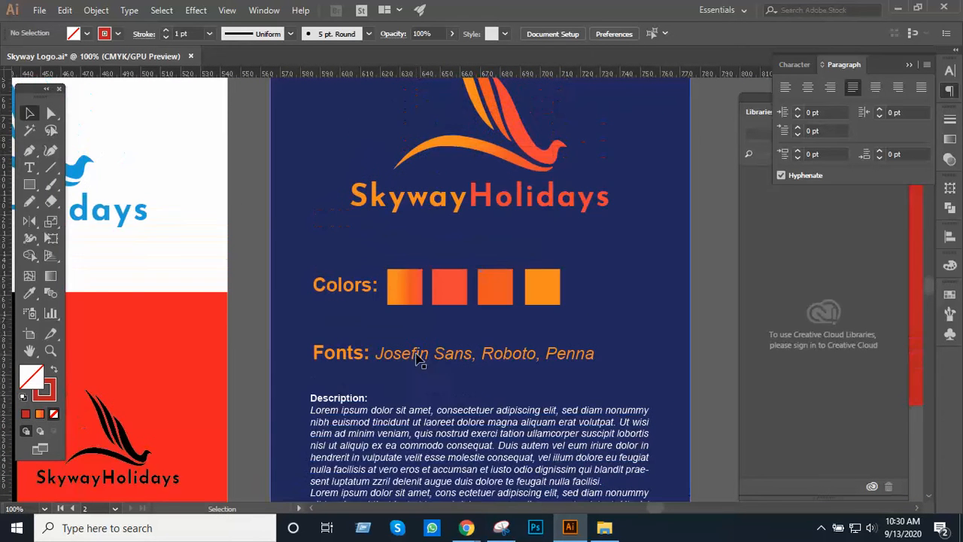
{"action": "scroll", "coordinate": [419, 359], "scroll_direction": "up", "scroll_amount": 2}
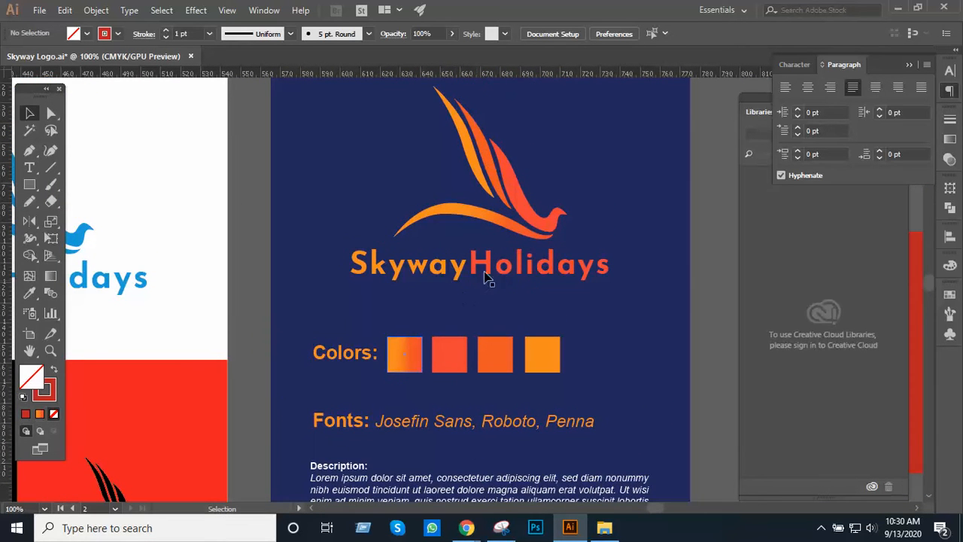
{"action": "scroll", "coordinate": [464, 319], "scroll_direction": "down", "scroll_amount": 4}
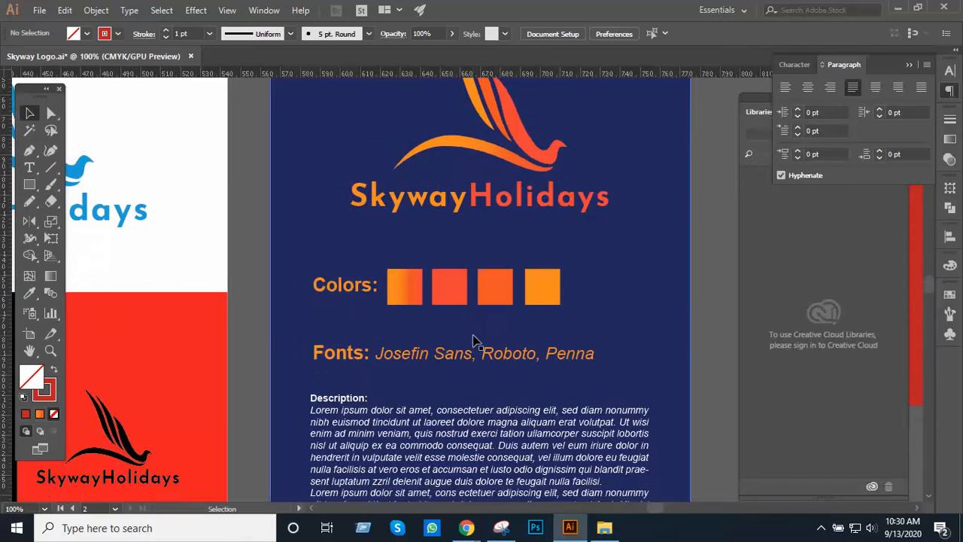
{"action": "scroll", "coordinate": [527, 384], "scroll_direction": "down", "scroll_amount": 3}
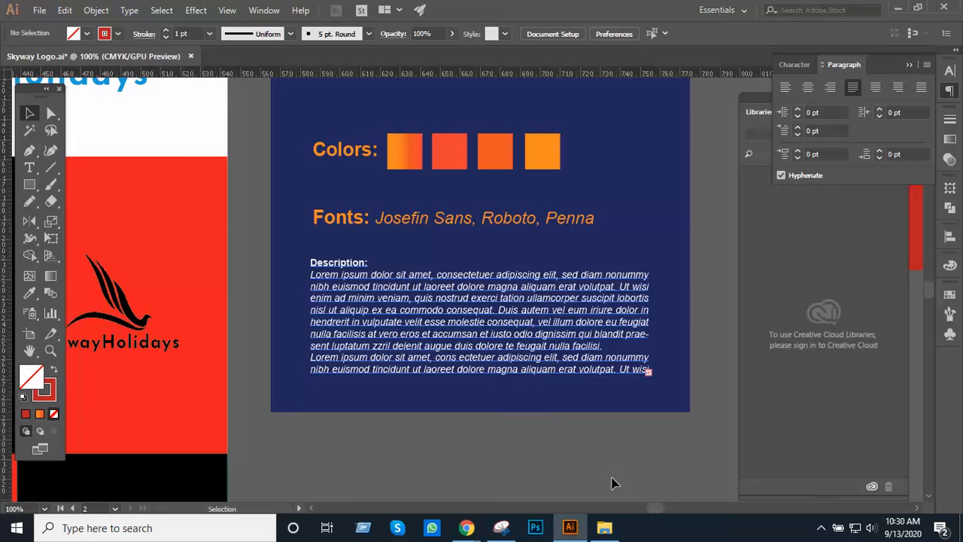
- Bring up the Class 18 folder in File Explorer
{"action": "mouse_move", "coordinate": [613, 535]}
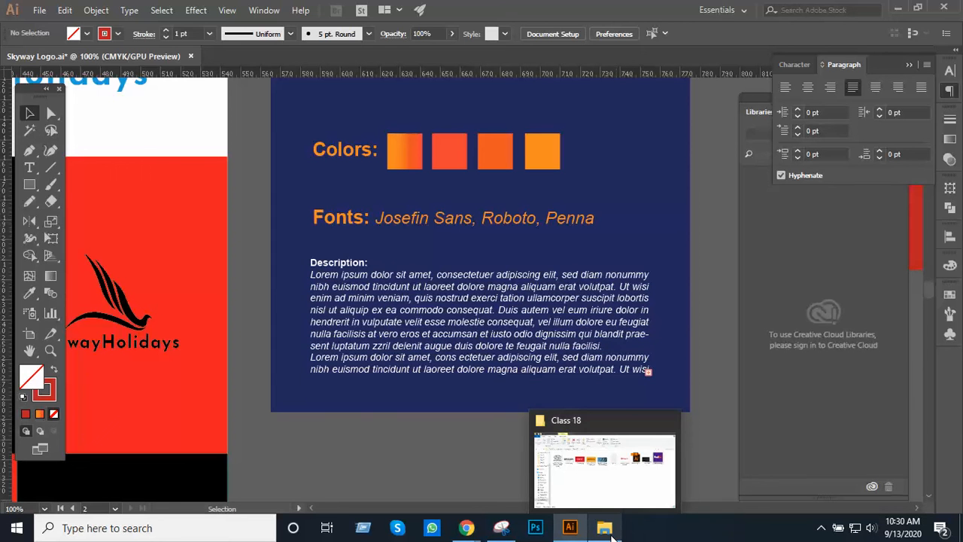
{"action": "left_click", "coordinate": [601, 494]}
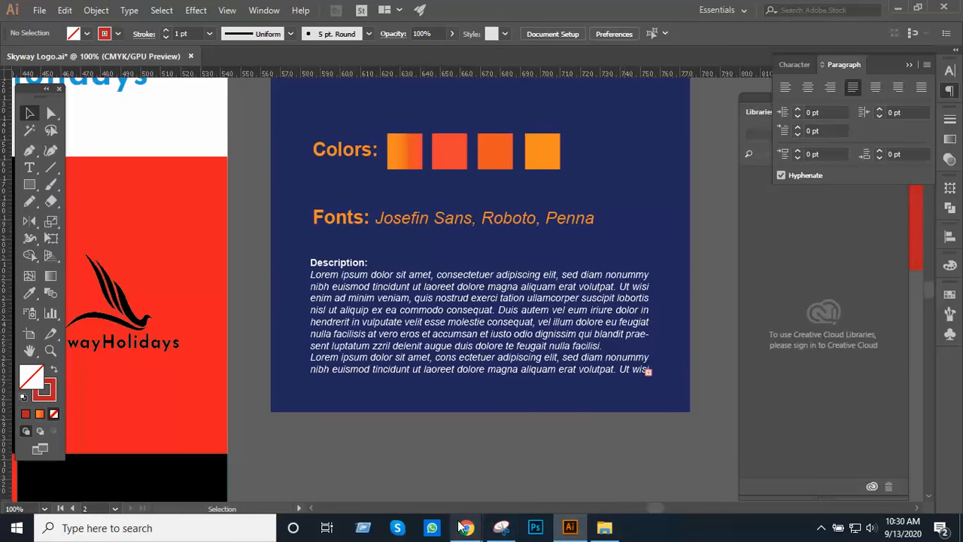
- View the FedEx logo image unnamed.png from the Class 18 folder, and minimize the image viewer
{"action": "mouse_move", "coordinate": [466, 526]}
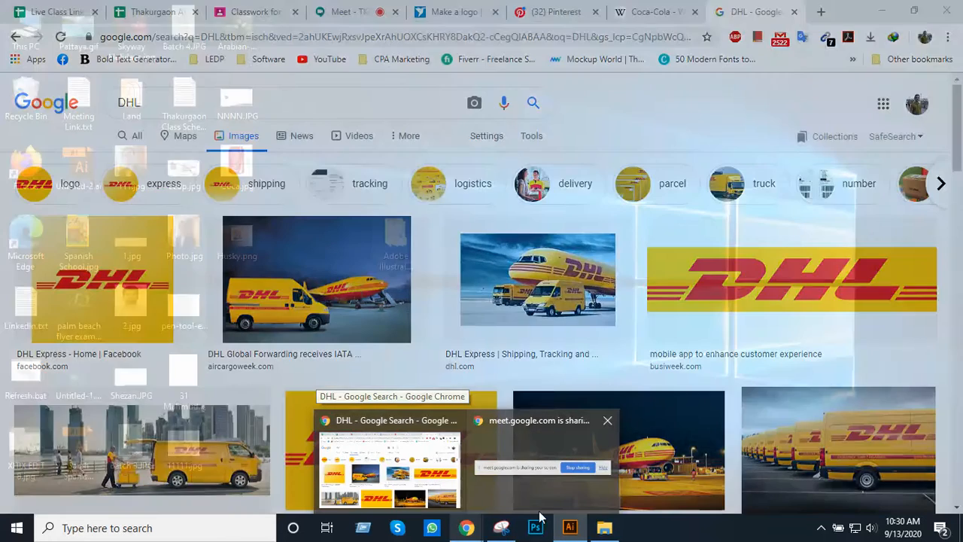
{"action": "mouse_move", "coordinate": [604, 526]}
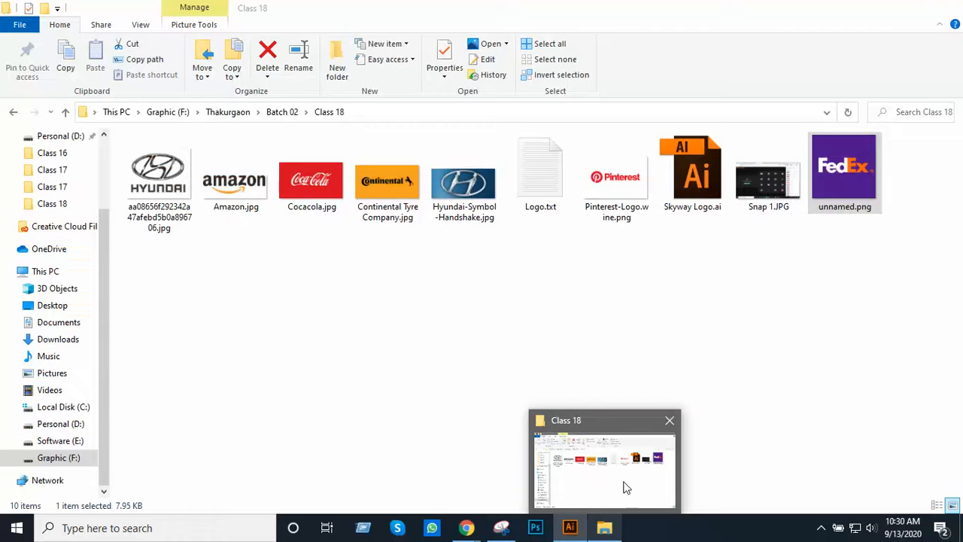
{"action": "left_click", "coordinate": [623, 487]}
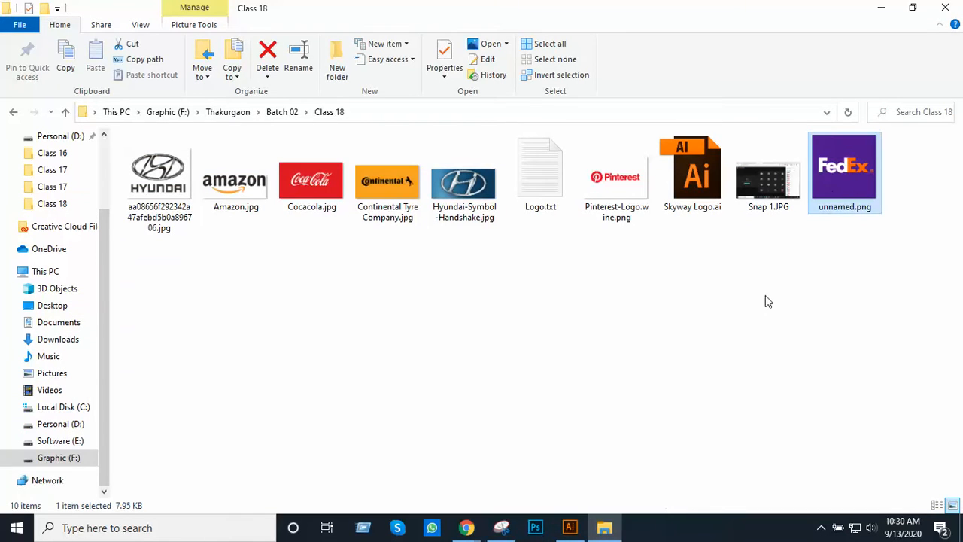
{"action": "double_click", "coordinate": [843, 188]}
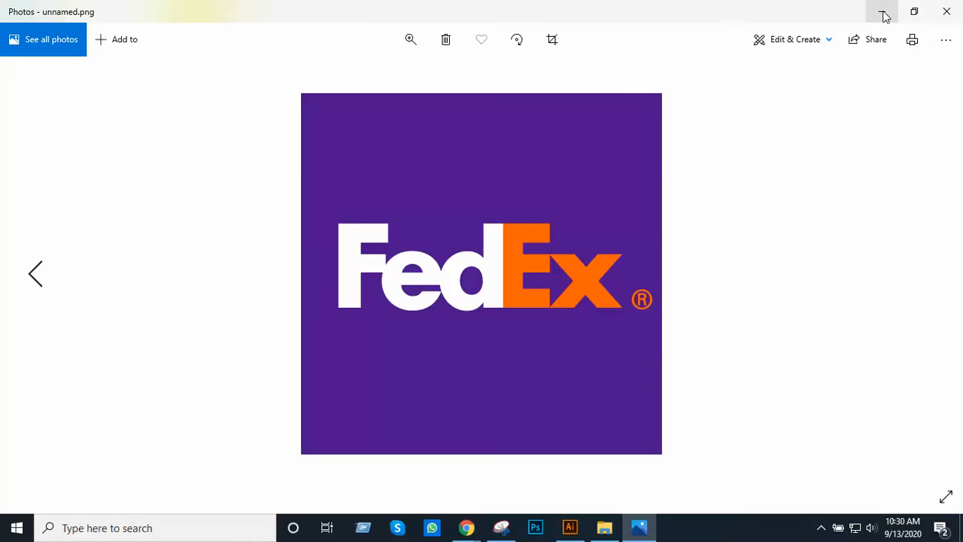
{"action": "left_click", "coordinate": [883, 13]}
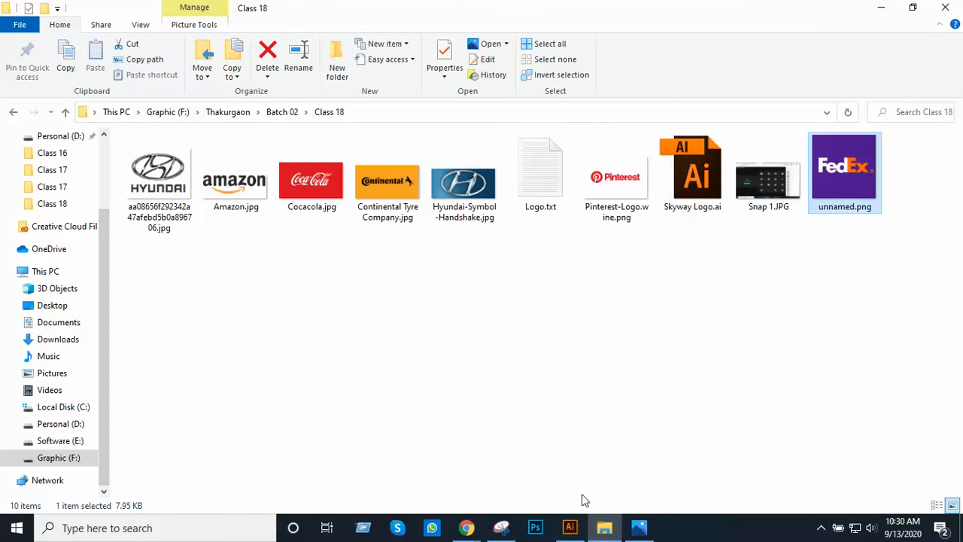
- Switch to Chrome and search Google for "trade mark" in a new tab
{"action": "left_click", "coordinate": [481, 529]}
{"action": "left_click", "coordinate": [444, 471]}
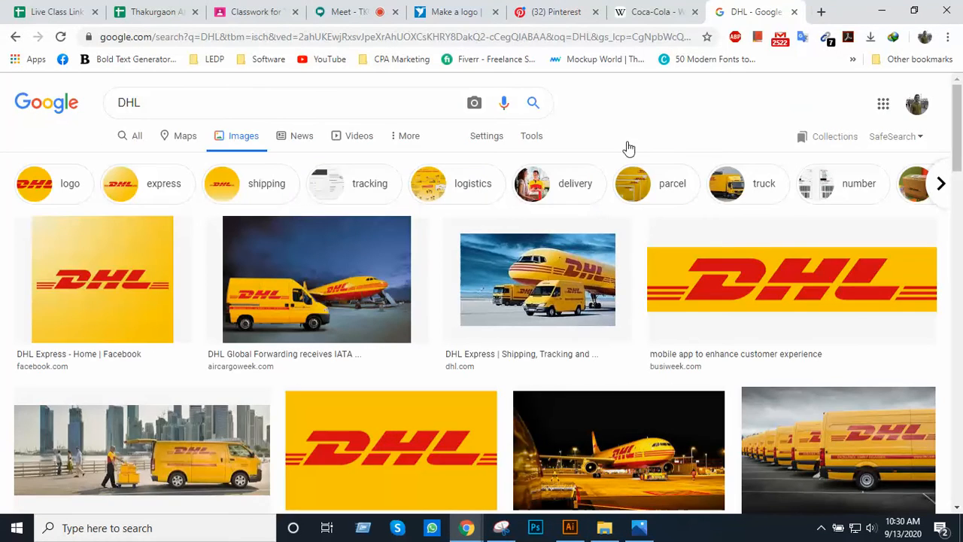
{"action": "left_click", "coordinate": [820, 9]}
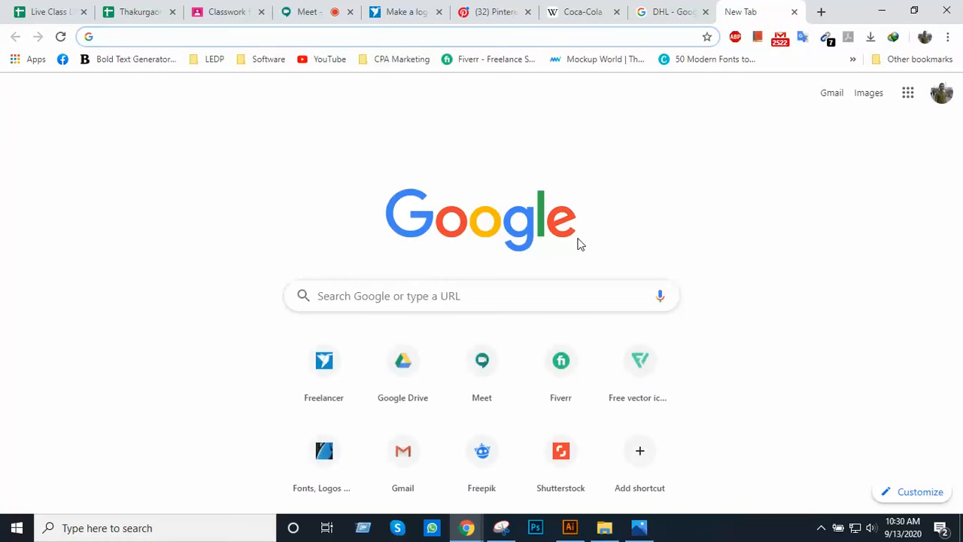
{"action": "type", "text": "trad"}
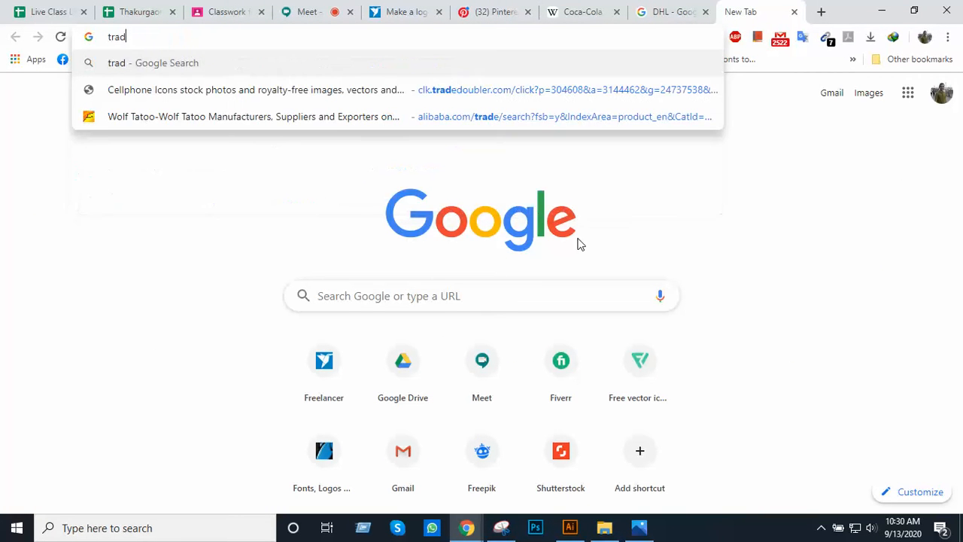
{"action": "type", "text": "e mark"}
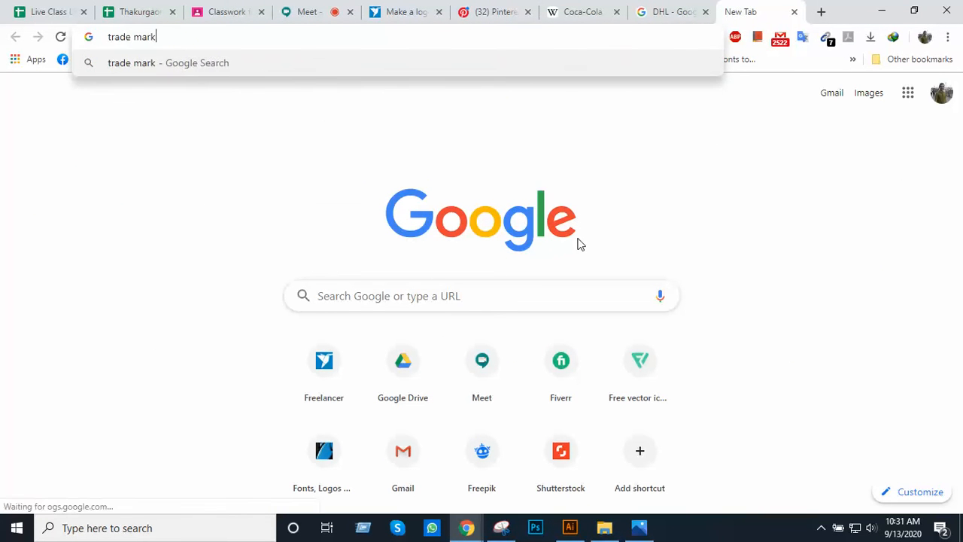
{"action": "key", "text": "Return"}
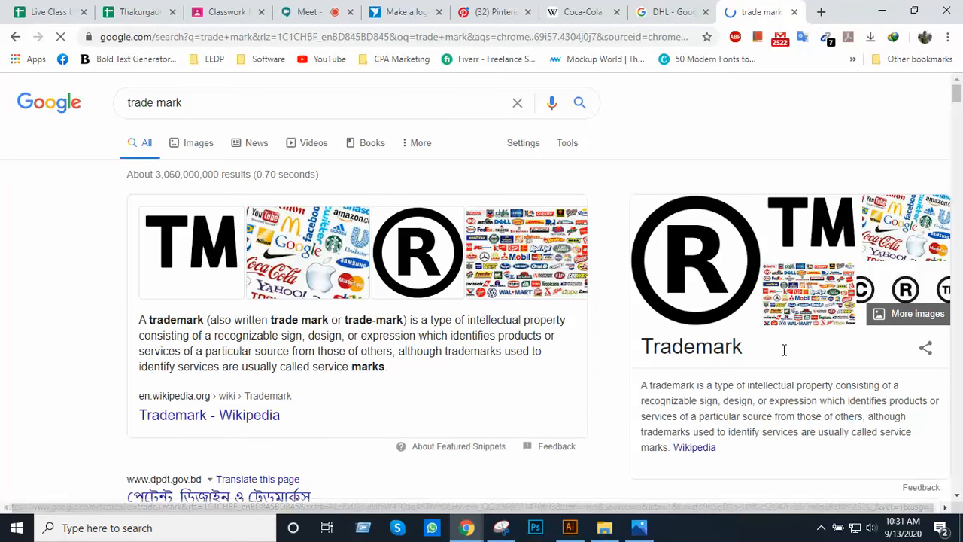
{"action": "scroll", "coordinate": [782, 348], "scroll_direction": "down", "scroll_amount": 2}
{"action": "scroll", "coordinate": [782, 349], "scroll_direction": "up", "scroll_amount": 2}
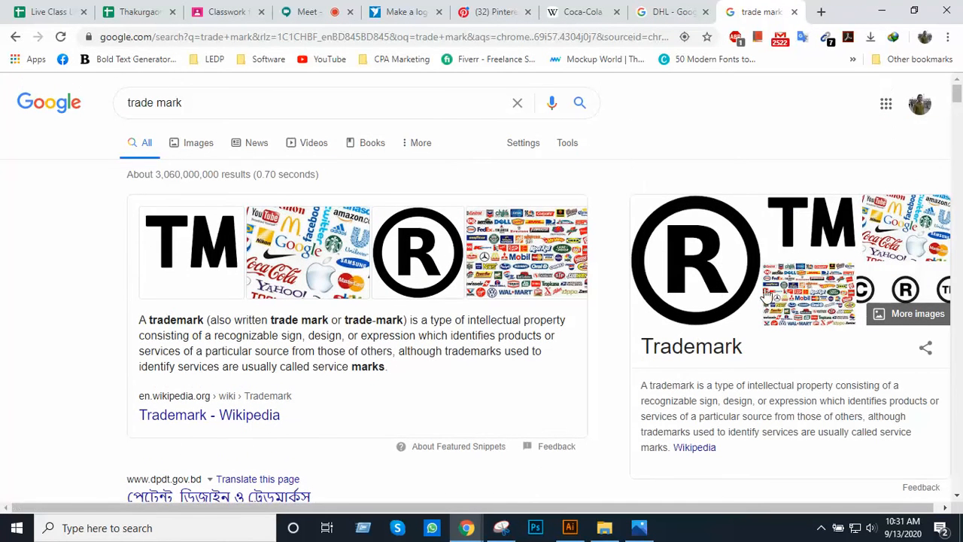
- Open the full set of image results for the trade mark search
{"action": "left_click", "coordinate": [903, 316]}
{"action": "left_click", "coordinate": [902, 316]}
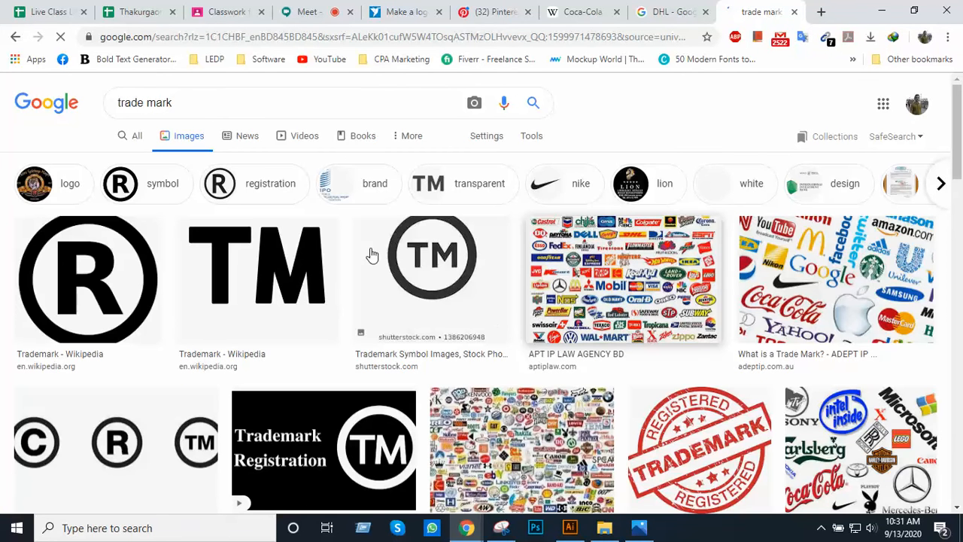
{"action": "left_click", "coordinate": [15, 36]}
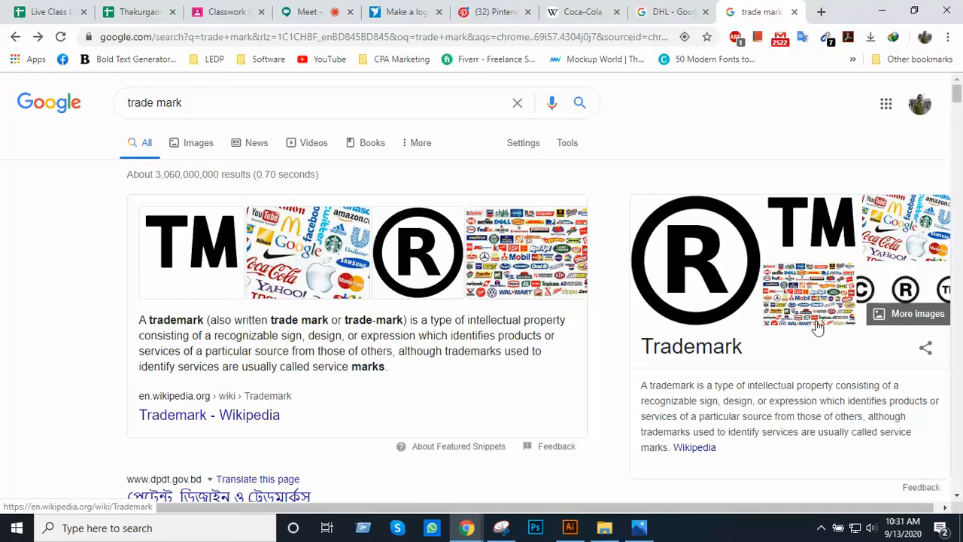
{"action": "left_click", "coordinate": [903, 319]}
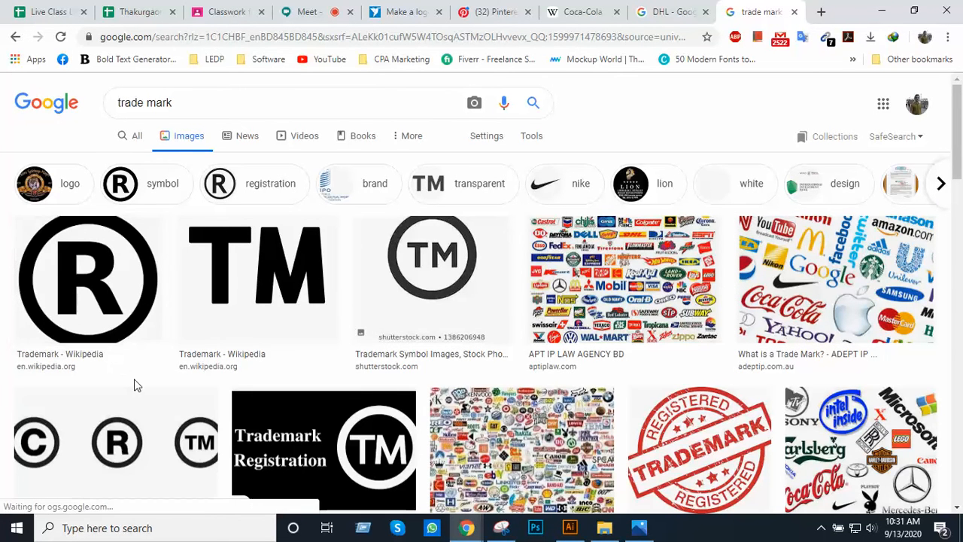
- Examine the trade mark image results, comparing the ®, TM and © symbols and the brand logo collages
{"action": "scroll", "coordinate": [174, 370], "scroll_direction": "down", "scroll_amount": 2}
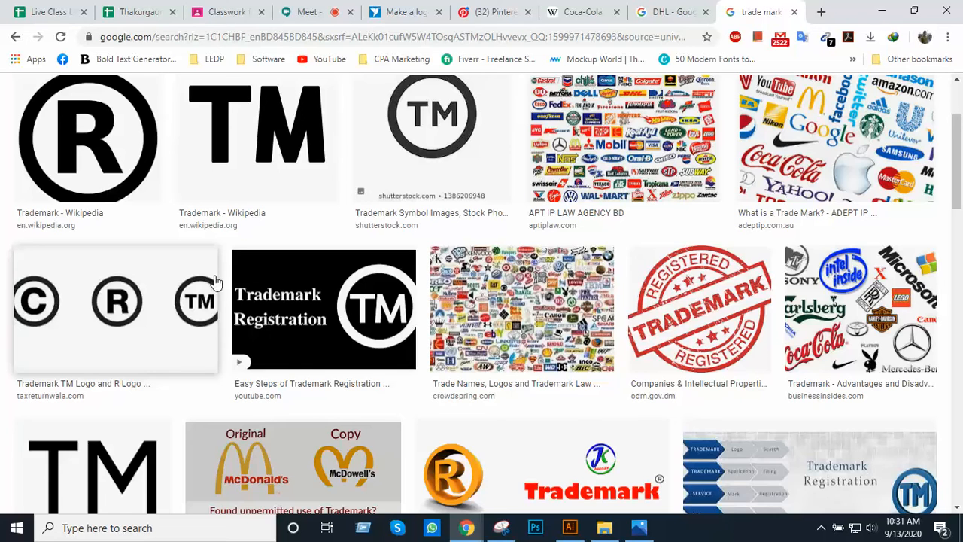
{"action": "scroll", "coordinate": [199, 314], "scroll_direction": "up", "scroll_amount": 1}
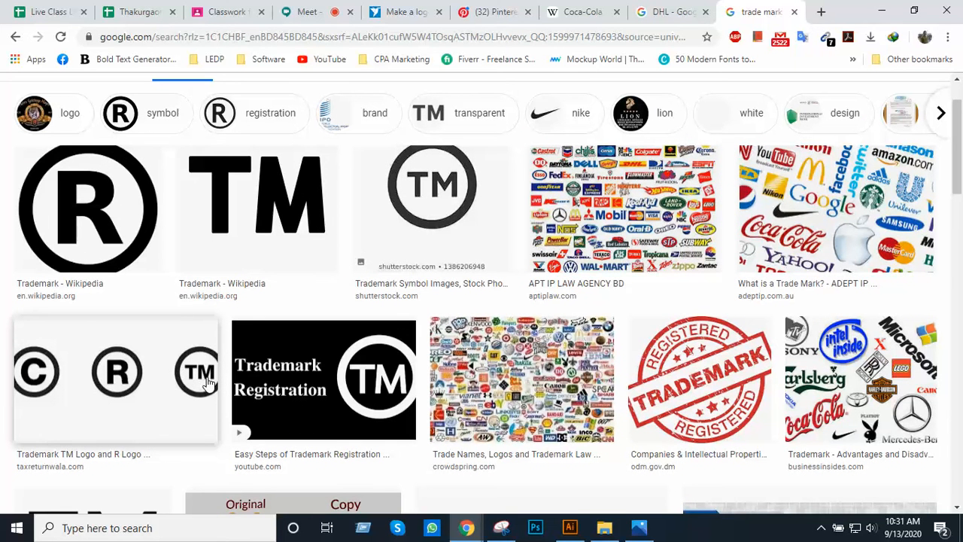
{"action": "scroll", "coordinate": [211, 376], "scroll_direction": "up", "scroll_amount": 1}
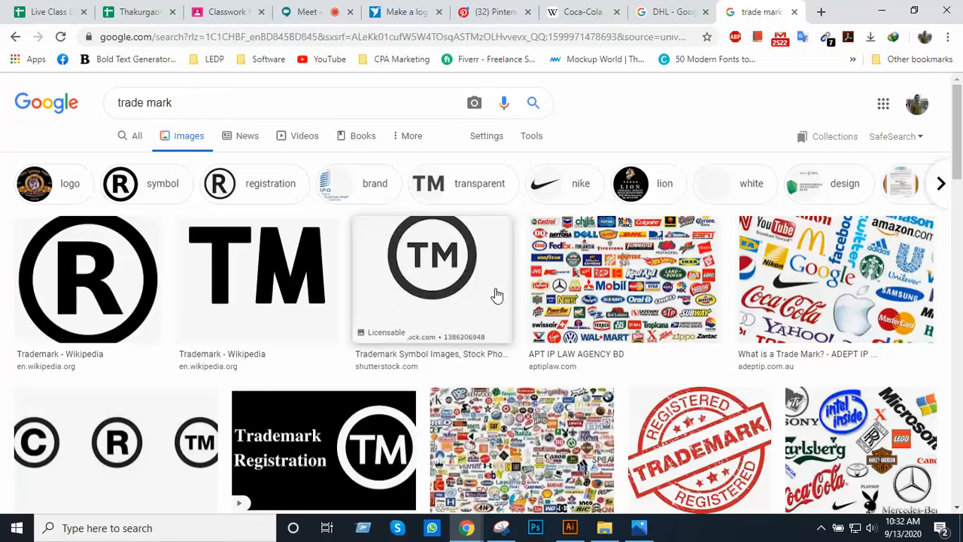
{"action": "scroll", "coordinate": [463, 343], "scroll_direction": "down", "scroll_amount": 3}
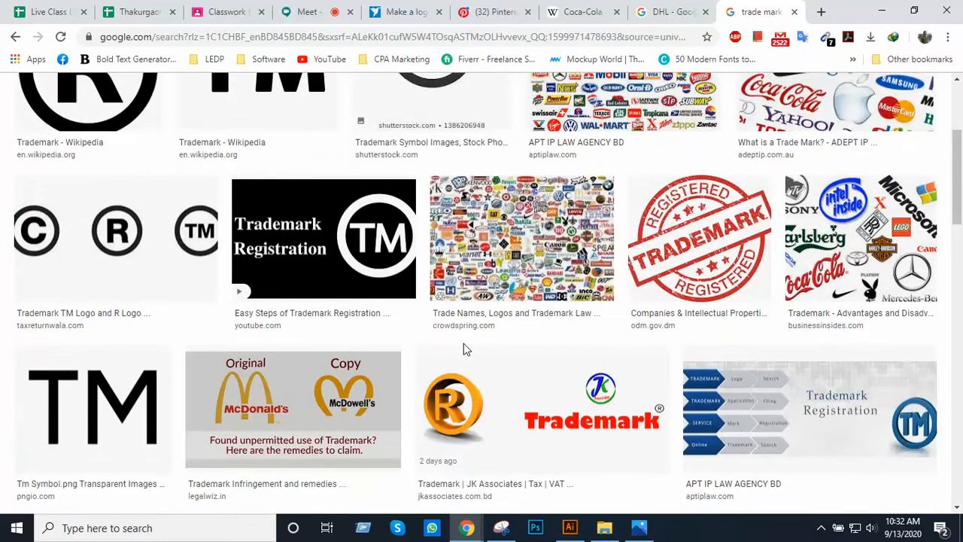
{"action": "scroll", "coordinate": [463, 348], "scroll_direction": "down", "scroll_amount": 2}
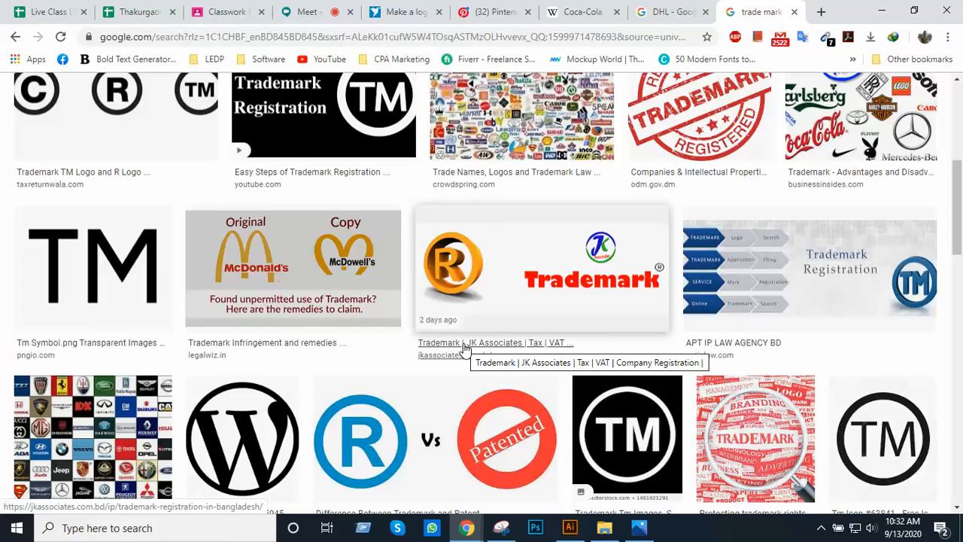
{"action": "scroll", "coordinate": [464, 348], "scroll_direction": "up", "scroll_amount": 5}
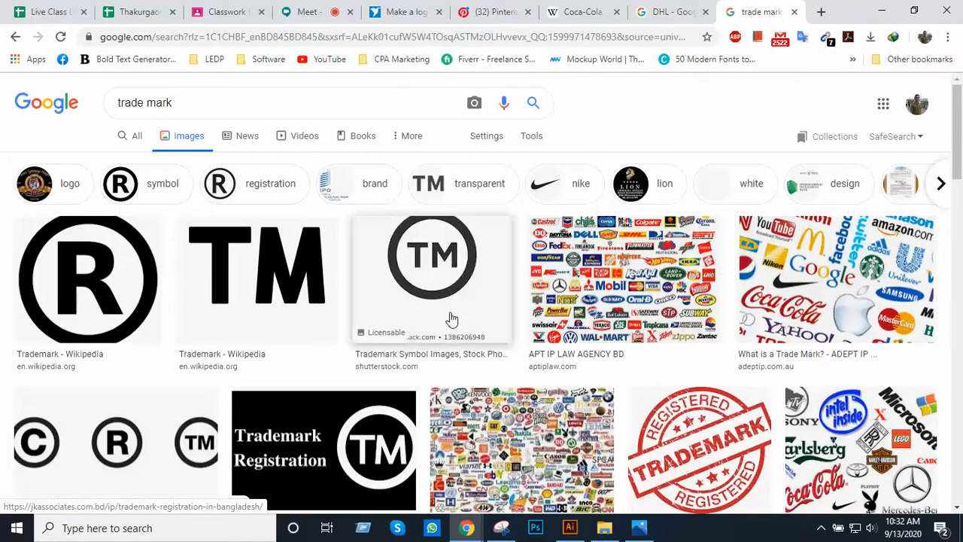
{"action": "scroll", "coordinate": [477, 275], "scroll_direction": "down", "scroll_amount": 5}
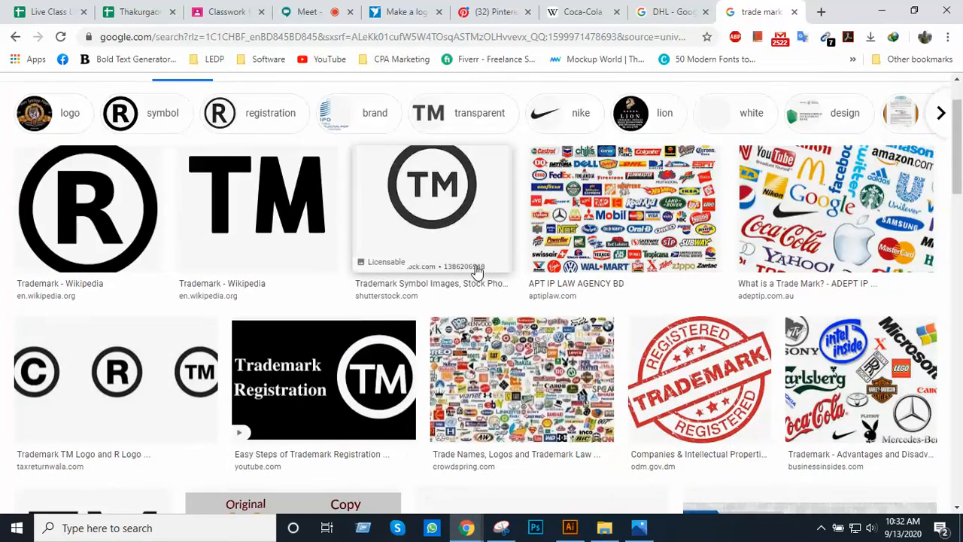
{"action": "scroll", "coordinate": [555, 286], "scroll_direction": "down", "scroll_amount": 3}
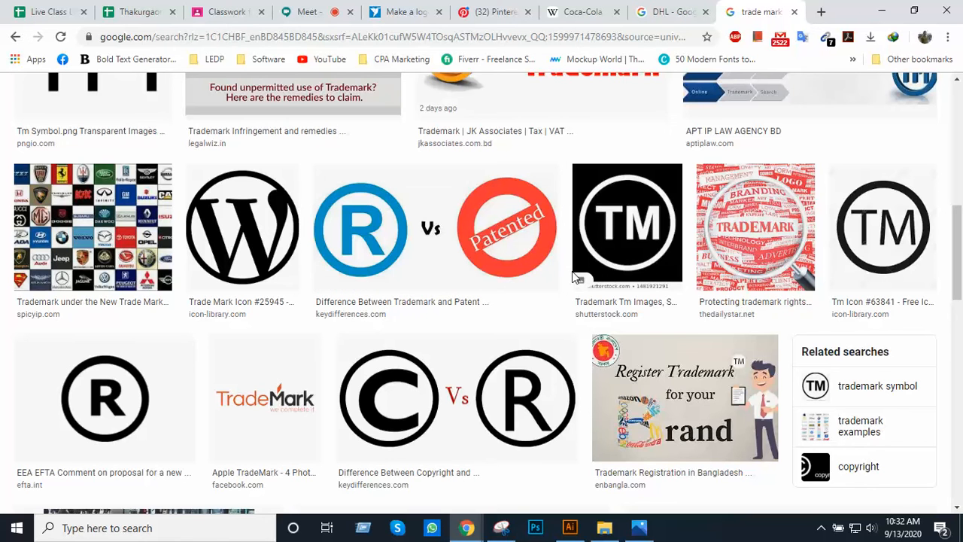
{"action": "scroll", "coordinate": [578, 277], "scroll_direction": "down", "scroll_amount": 2}
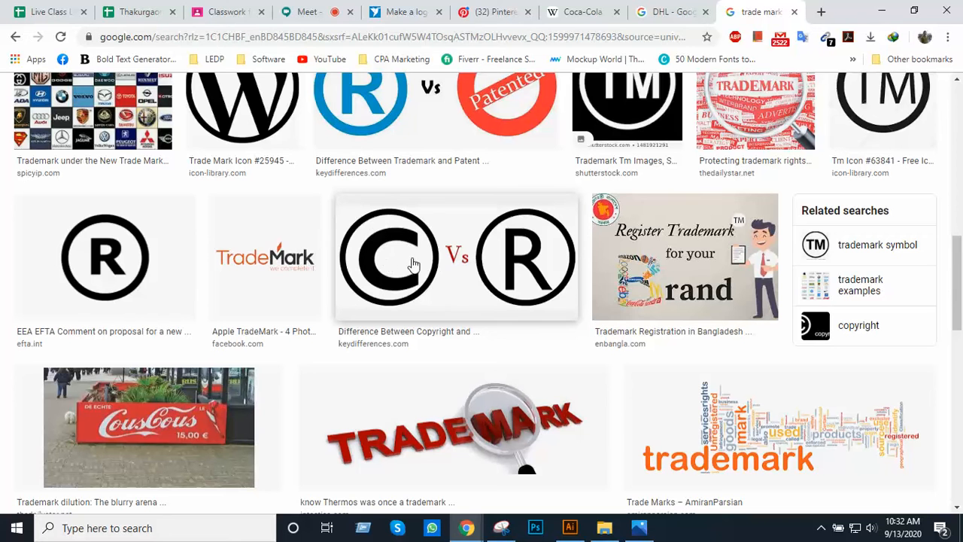
- Open the keydifferences.com article on the difference between copyright and trademark, and highlight the word "Trademark" in its title
{"action": "left_click", "coordinate": [450, 335]}
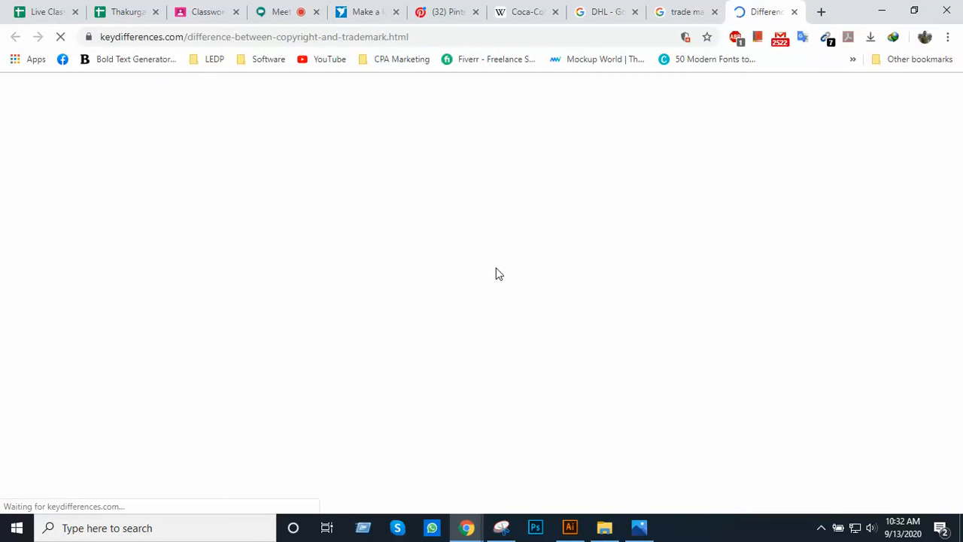
{"action": "scroll", "coordinate": [497, 271], "scroll_direction": "down", "scroll_amount": 1}
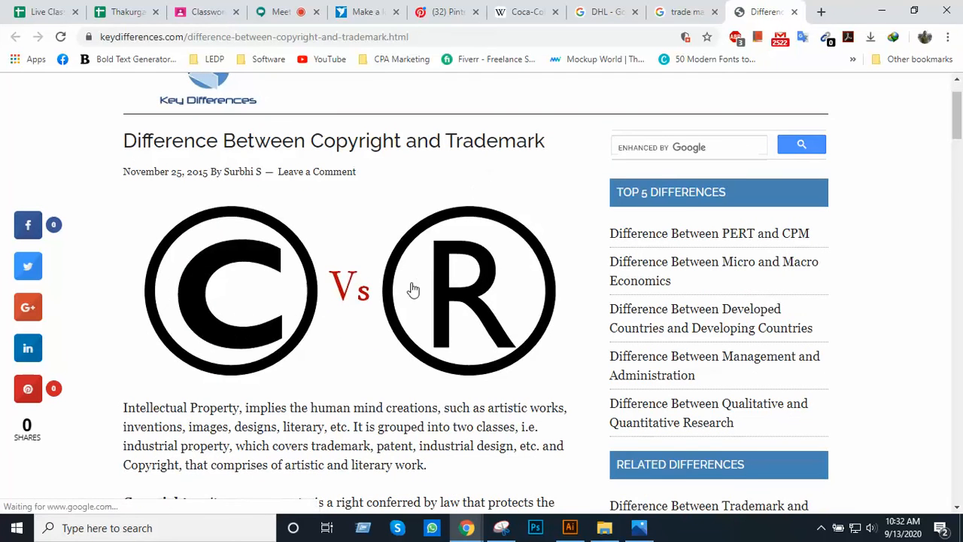
{"action": "scroll", "coordinate": [412, 291], "scroll_direction": "down", "scroll_amount": 2}
{"action": "scroll", "coordinate": [464, 200], "scroll_direction": "up", "scroll_amount": 2}
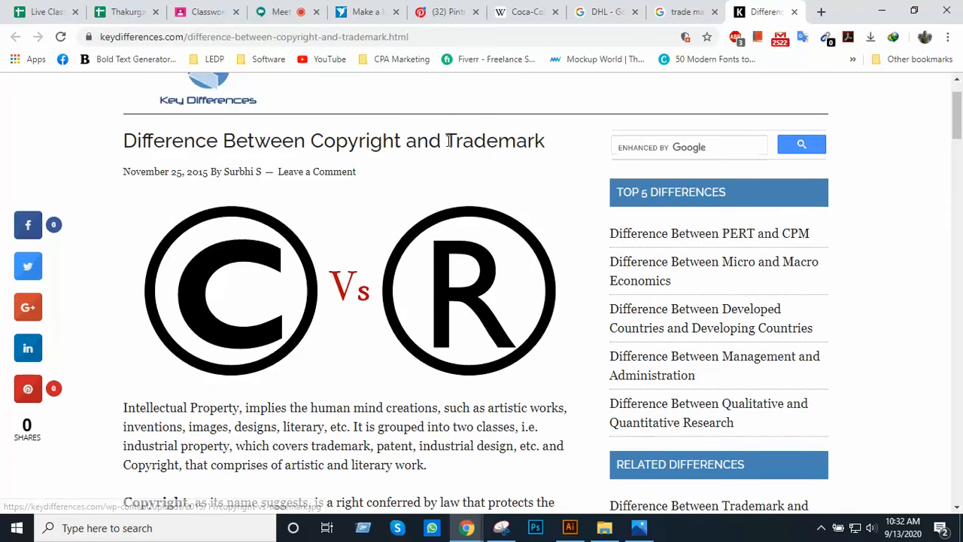
{"action": "left_click_drag", "start_coordinate": [446, 140], "coordinate": [552, 148]}
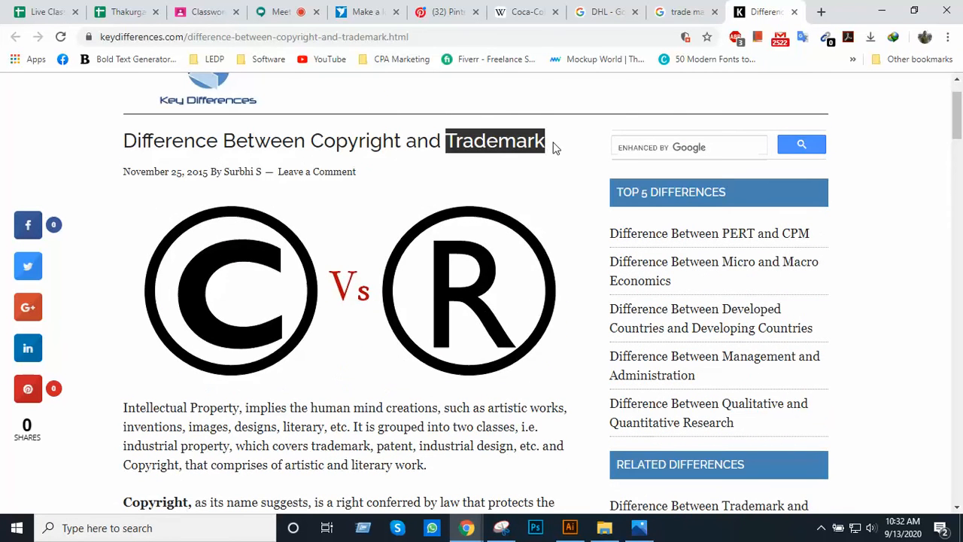
{"action": "left_click", "coordinate": [464, 141]}
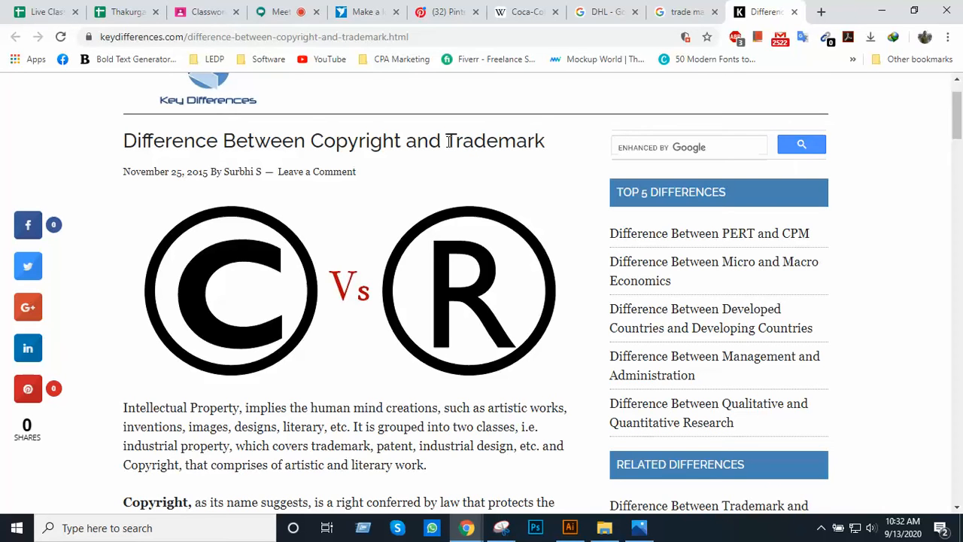
{"action": "left_click_drag", "start_coordinate": [449, 140], "coordinate": [546, 139]}
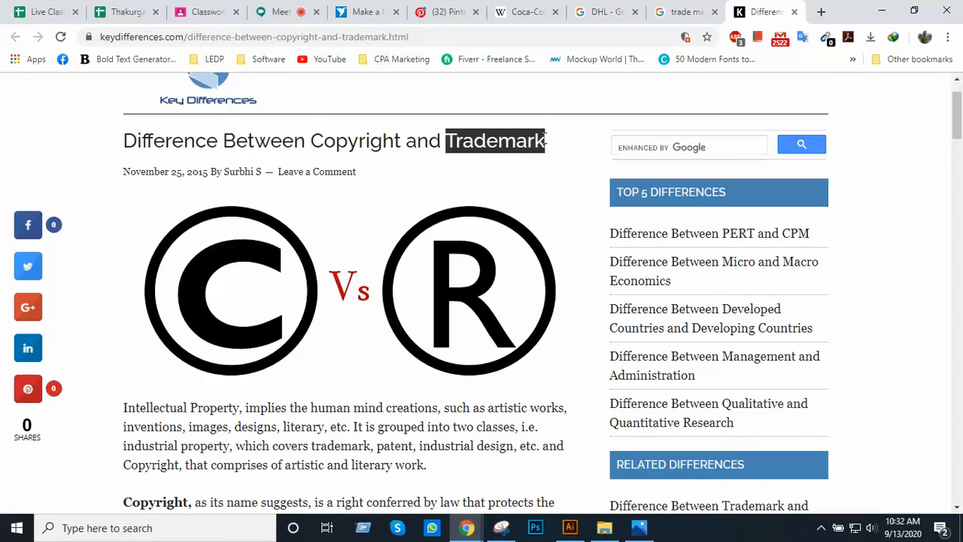
{"action": "left_click", "coordinate": [503, 141]}
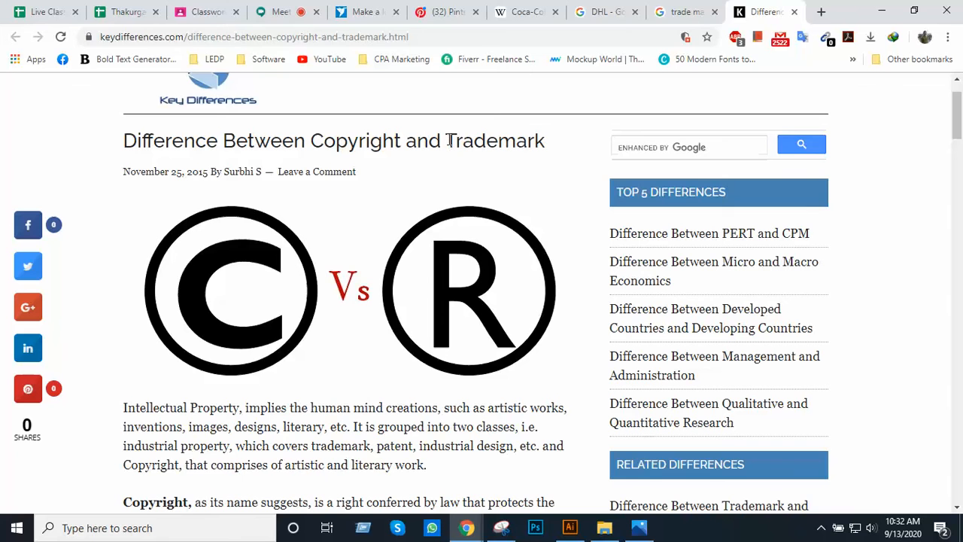
{"action": "left_click_drag", "start_coordinate": [448, 140], "coordinate": [543, 143]}
- Skim the article's copyright and trademark explanation as far as the Comparison Chart, and return to its title
{"action": "scroll", "coordinate": [448, 229], "scroll_direction": "down", "scroll_amount": 5}
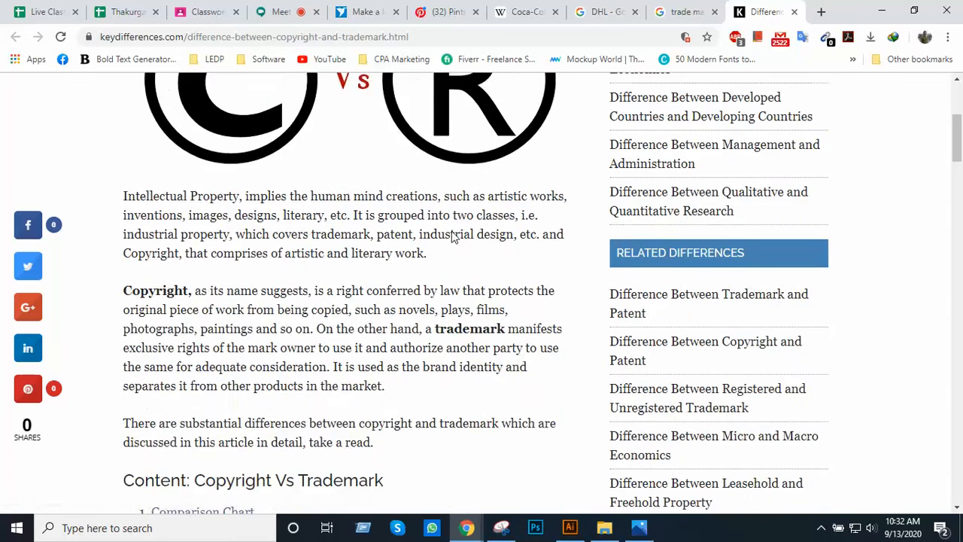
{"action": "scroll", "coordinate": [452, 231], "scroll_direction": "down", "scroll_amount": 2}
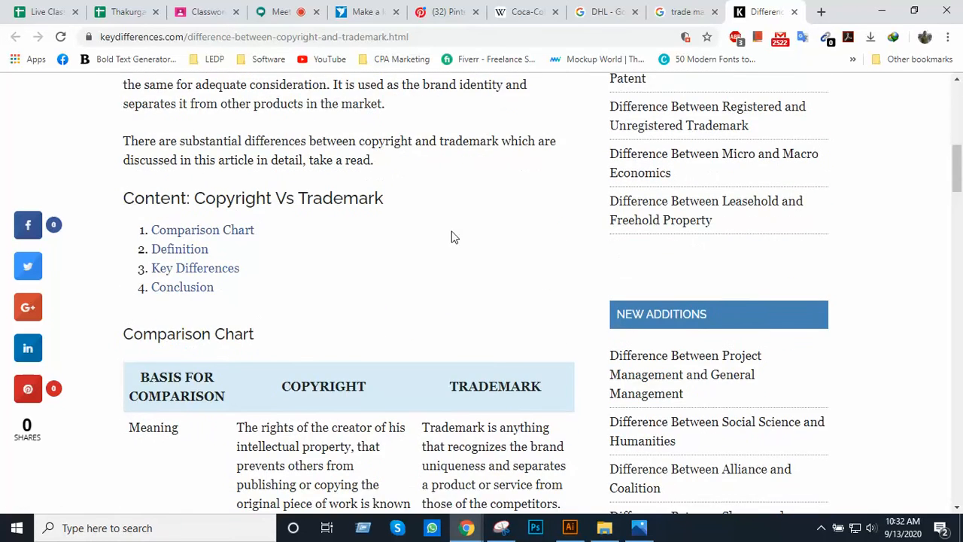
{"action": "scroll", "coordinate": [452, 237], "scroll_direction": "up", "scroll_amount": 7}
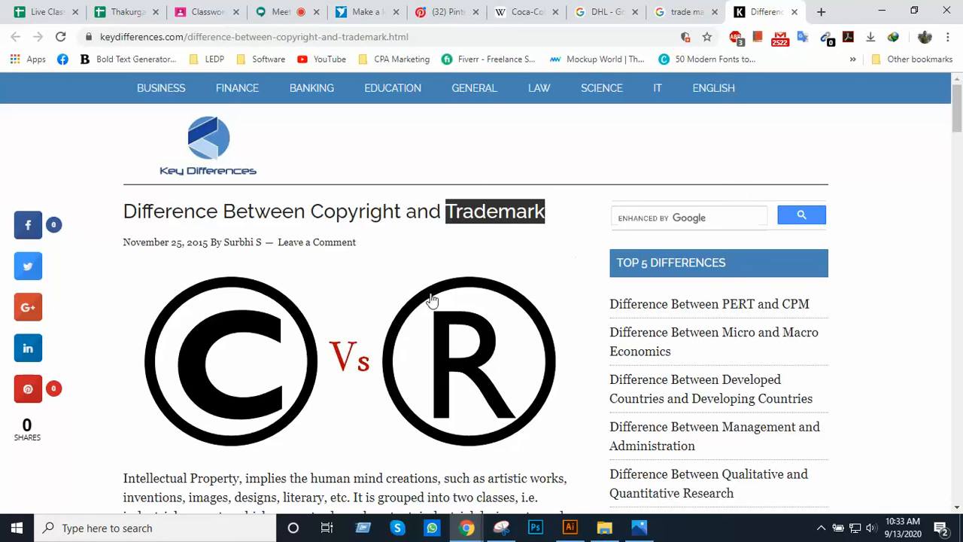
- Close the copyright and trademark article and look through further trade mark image results
{"action": "left_click", "coordinate": [793, 12]}
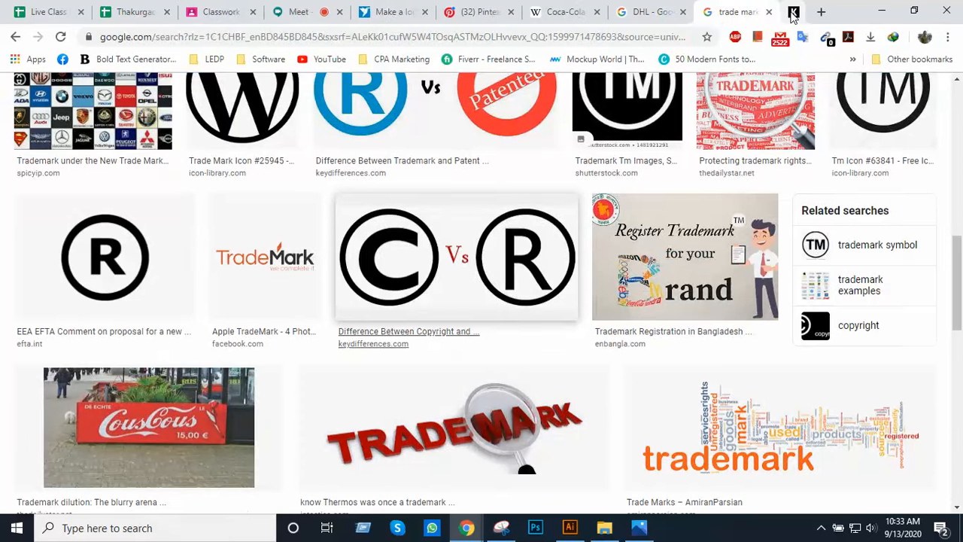
{"action": "scroll", "coordinate": [627, 262], "scroll_direction": "down", "scroll_amount": 5}
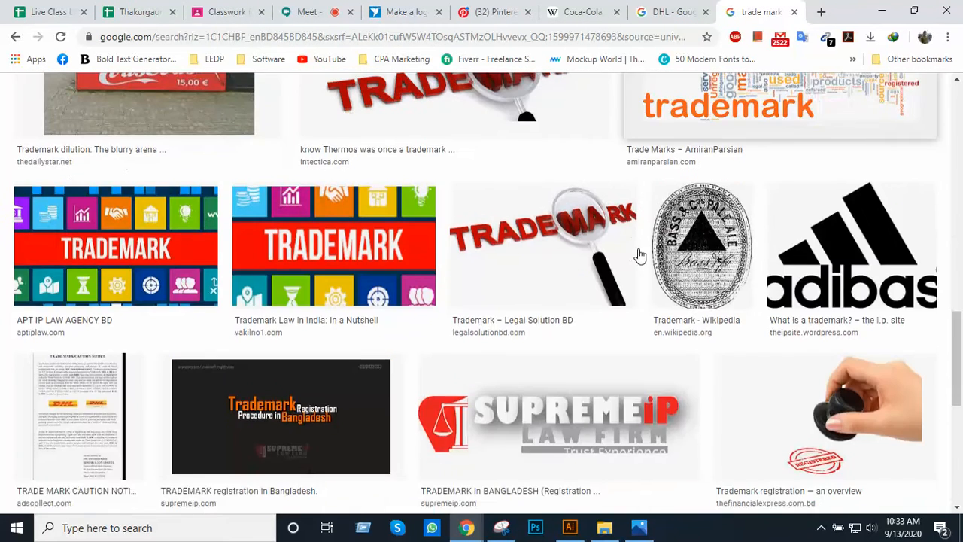
- Close the trade mark image results, Pinterest, Coca-Cola Wikipedia and DHL image pages, keeping the Freelancer contest and Meet pages open
{"action": "scroll", "coordinate": [638, 251], "scroll_direction": "up", "scroll_amount": 6}
{"action": "scroll", "coordinate": [638, 252], "scroll_direction": "up", "scroll_amount": 4}
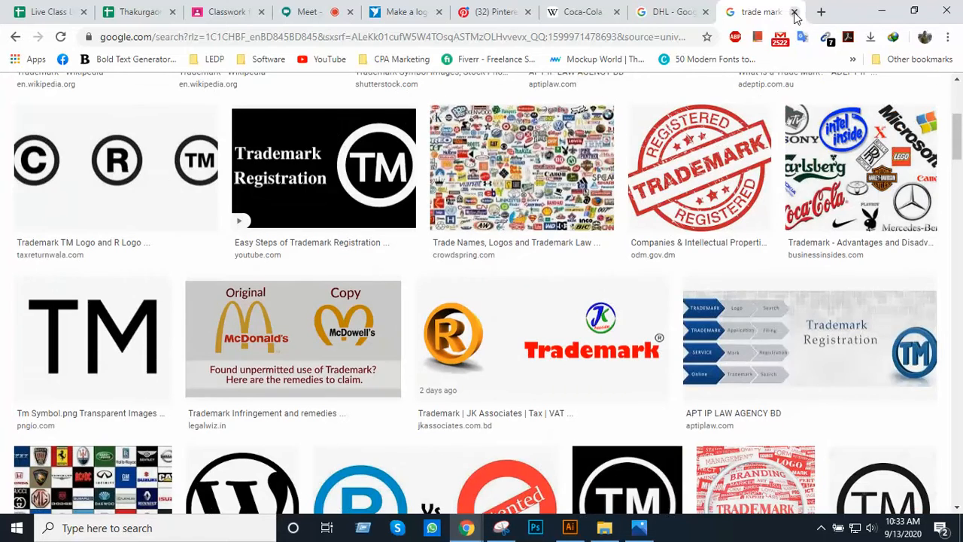
{"action": "left_click", "coordinate": [793, 12]}
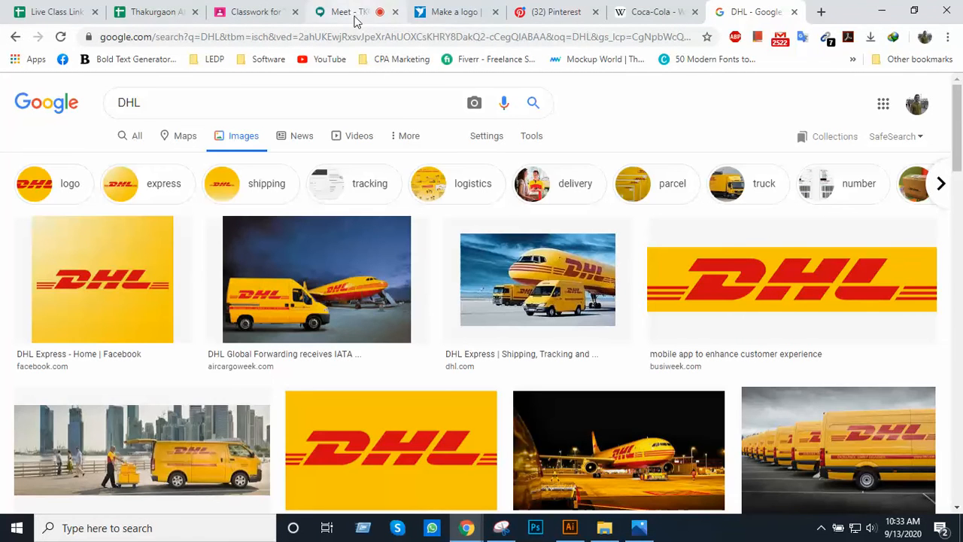
{"action": "left_click", "coordinate": [471, 14]}
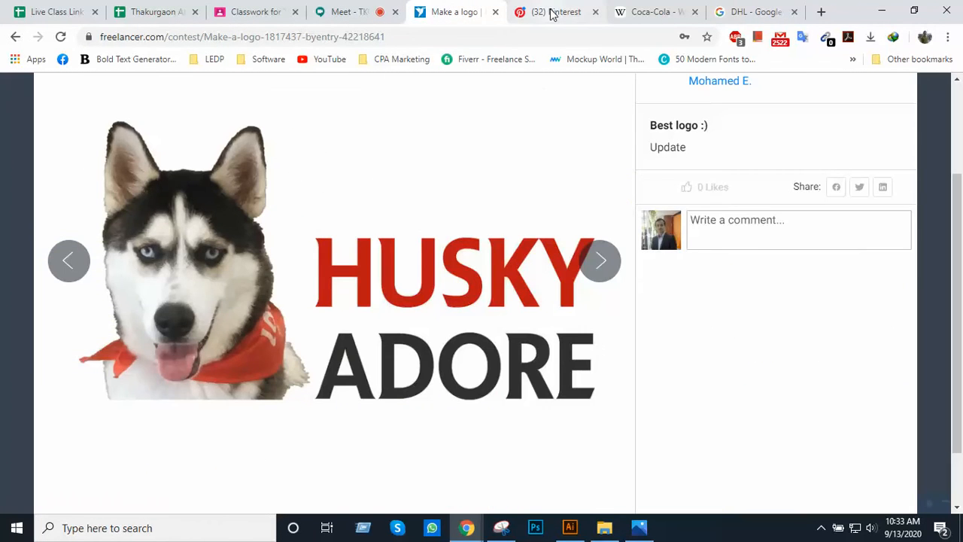
{"action": "left_click", "coordinate": [595, 13]}
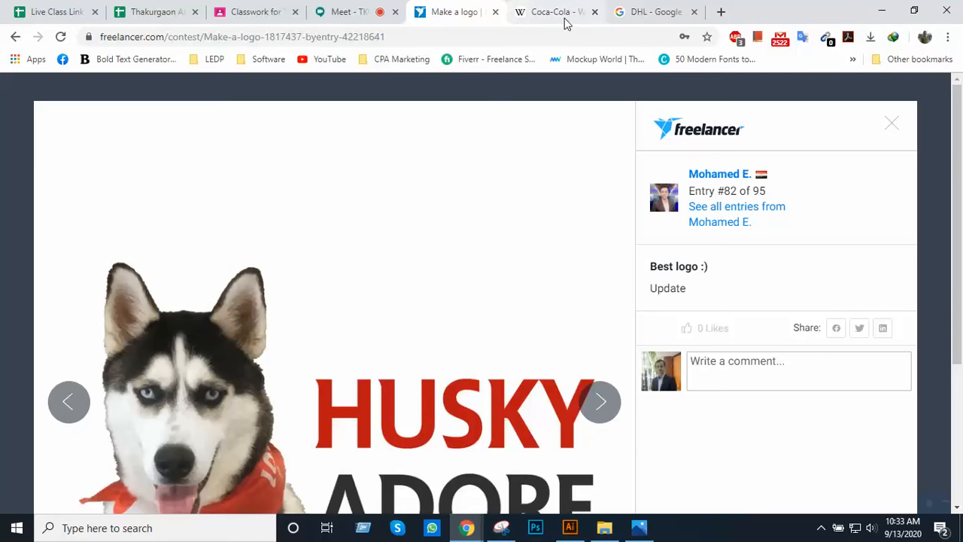
{"action": "left_click", "coordinate": [344, 13]}
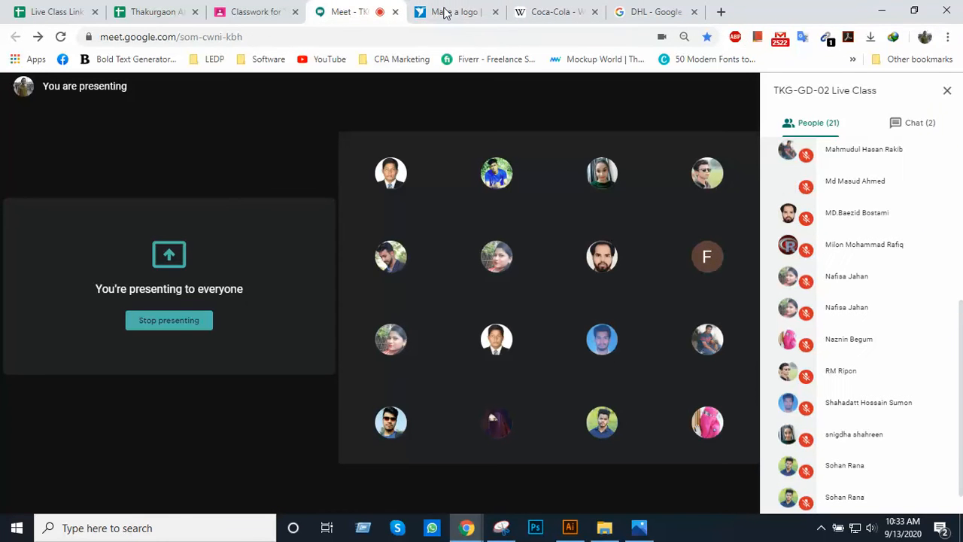
{"action": "left_click", "coordinate": [534, 15]}
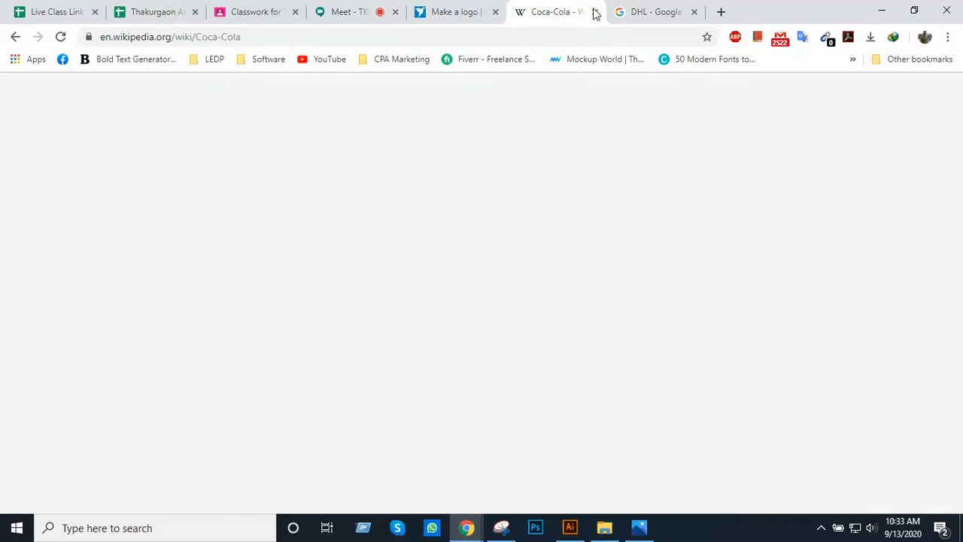
{"action": "scroll", "coordinate": [599, 82], "scroll_direction": "up", "scroll_amount": 1}
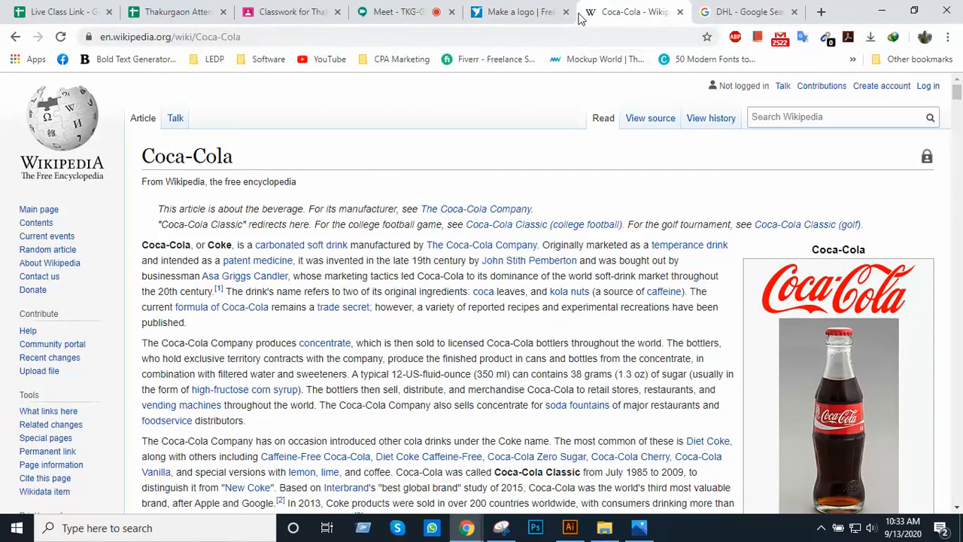
{"action": "left_click", "coordinate": [679, 12]}
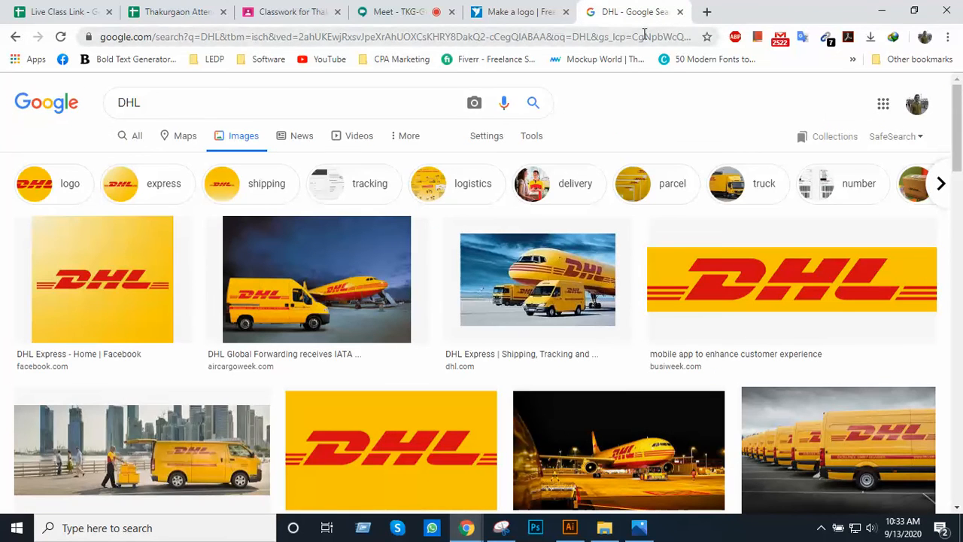
{"action": "left_click", "coordinate": [680, 12]}
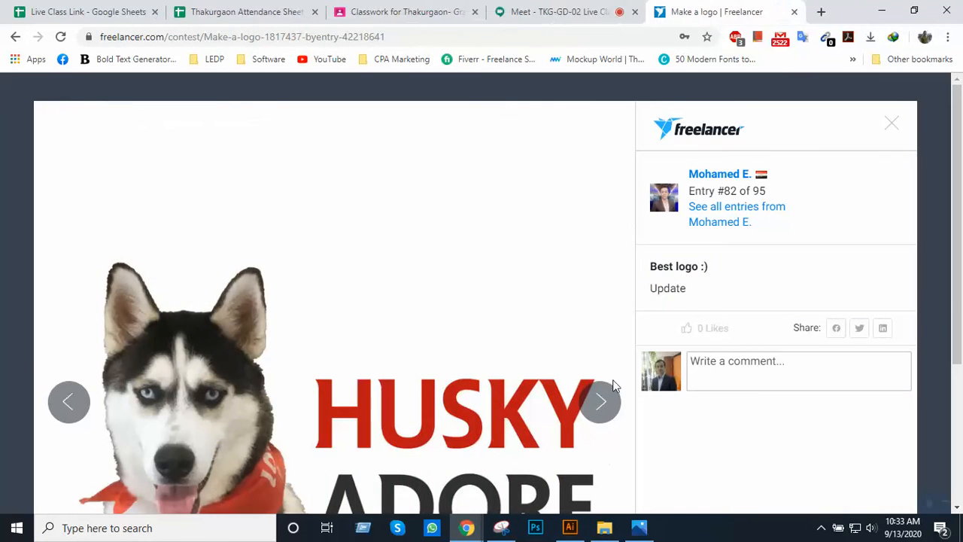
- Switch to Illustrator and review the SkywayHolidays colour variations and brand sheet alongside the Husky Adore and Coca-Cola samples
{"action": "left_click", "coordinate": [559, 537]}
{"action": "scroll", "coordinate": [590, 316], "scroll_direction": "down", "scroll_amount": 5}
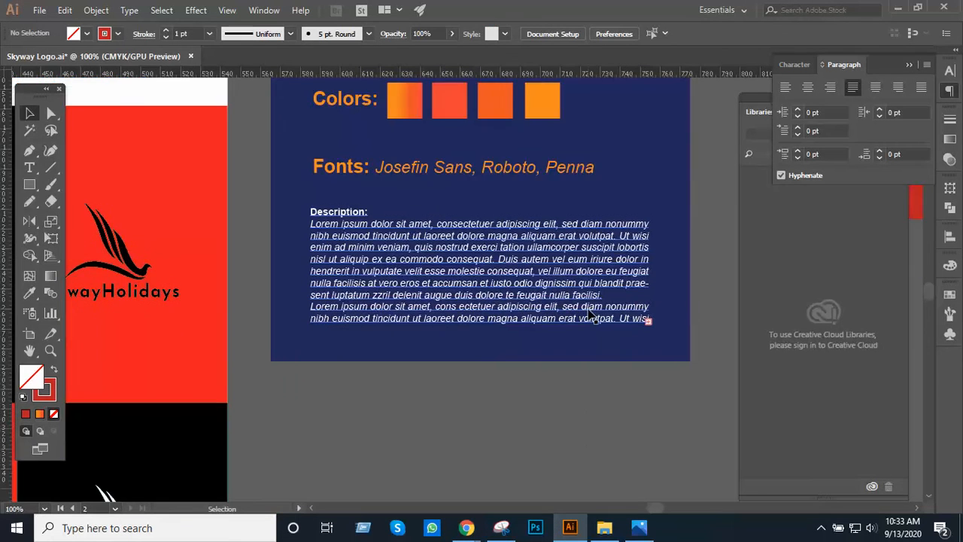
{"action": "left_click", "coordinate": [547, 177], "text": "ctrl+alt"}
{"action": "left_click", "coordinate": [547, 177], "text": "ctrl+alt"}
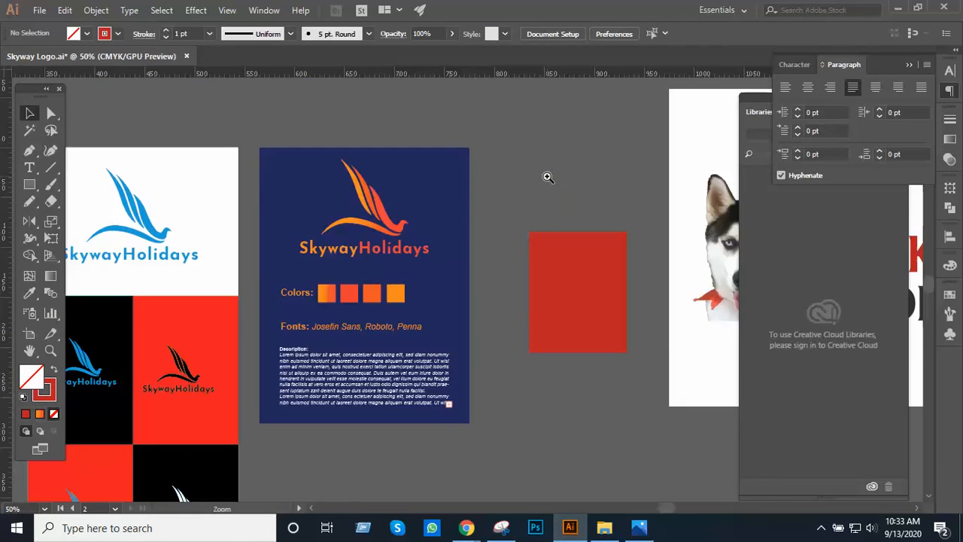
{"action": "left_click", "coordinate": [552, 189], "text": "ctrl"}
{"action": "left_click", "coordinate": [547, 231], "text": "ctrl+alt"}
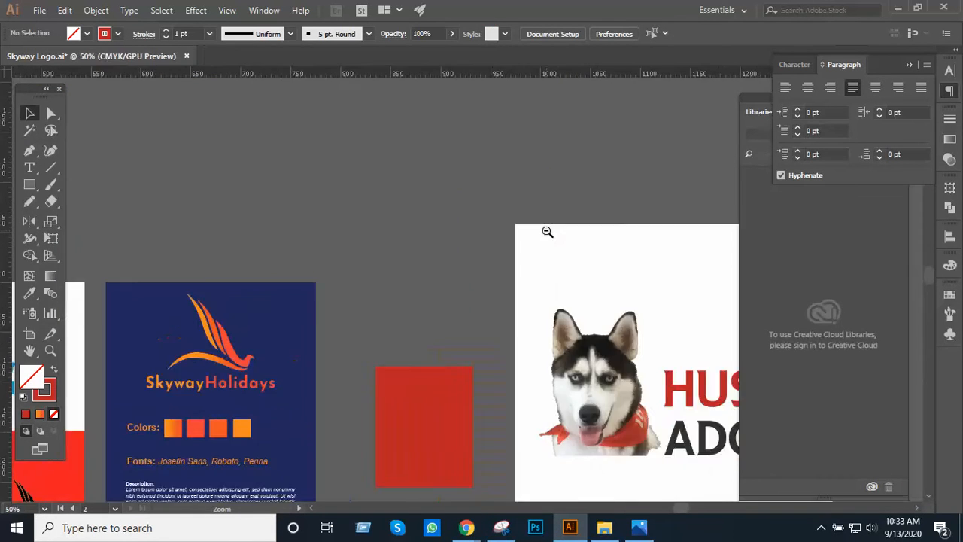
{"action": "left_click", "coordinate": [546, 230], "text": "ctrl+alt"}
{"action": "left_click_drag", "start_coordinate": [534, 243], "coordinate": [522, 185]}
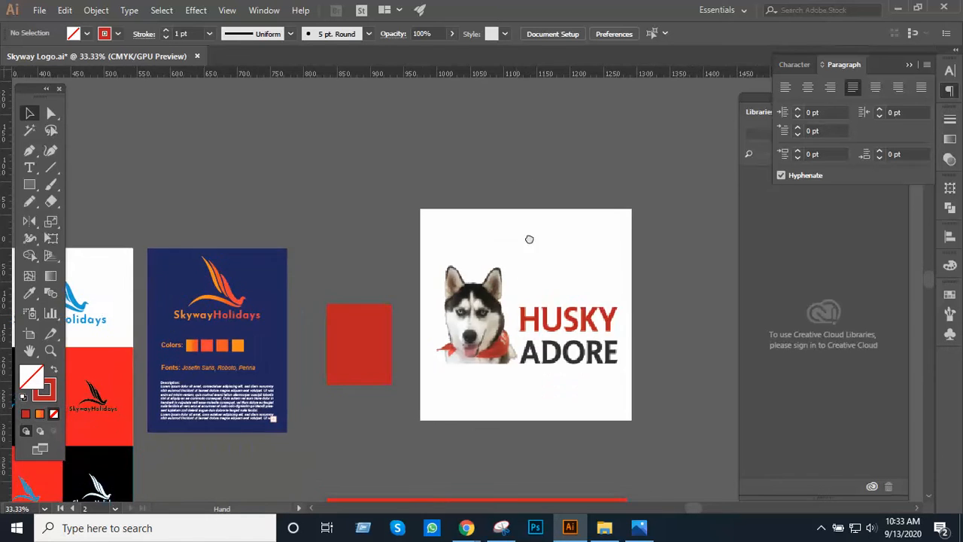
{"action": "mouse_move", "coordinate": [528, 238]}
{"action": "left_mouse_down"}
{"action": "mouse_move", "coordinate": [575, 170]}
{"action": "mouse_move", "coordinate": [594, 161]}
{"action": "mouse_move", "coordinate": [563, 201]}
{"action": "mouse_move", "coordinate": [614, 182]}
{"action": "left_mouse_up"}
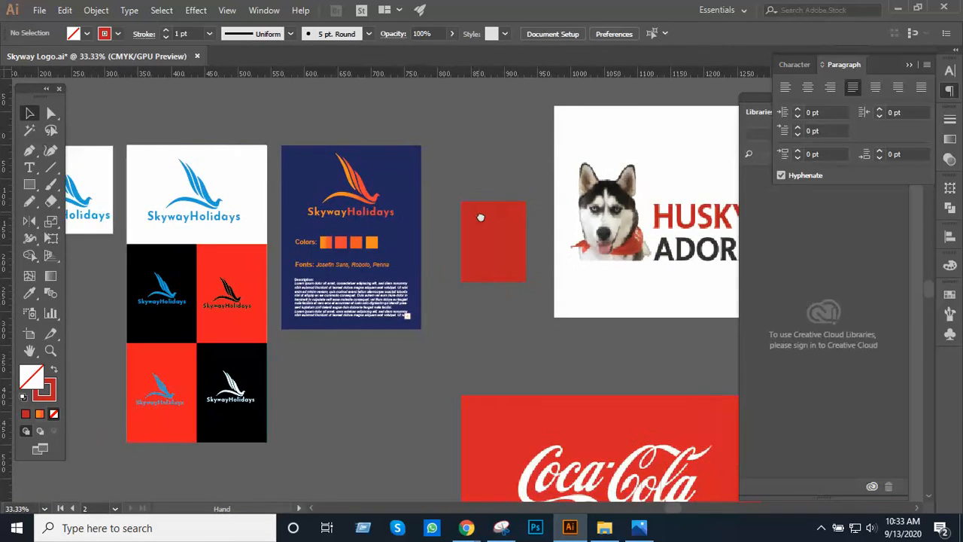
{"action": "left_click_drag", "start_coordinate": [455, 223], "coordinate": [590, 225]}
{"action": "left_click_drag", "start_coordinate": [486, 241], "coordinate": [577, 240]}
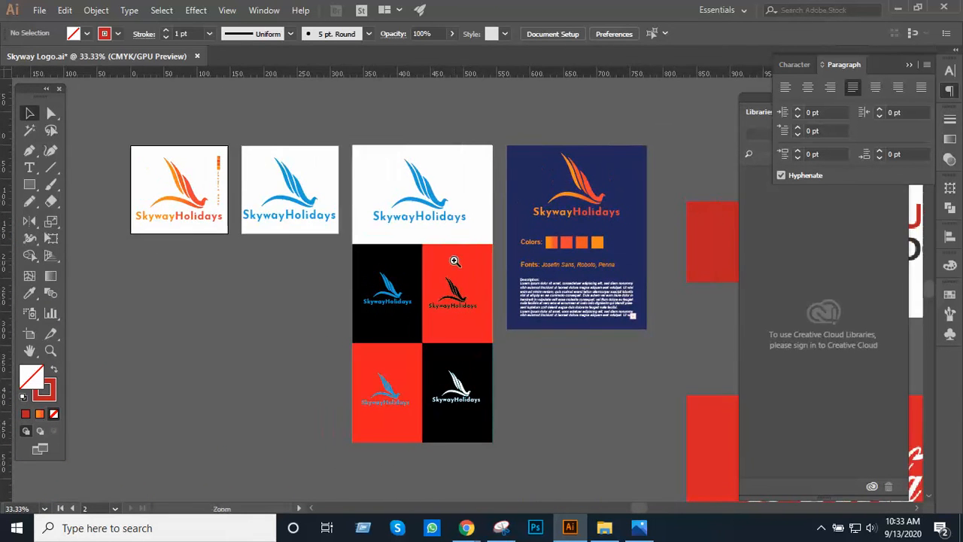
{"action": "scroll", "coordinate": [454, 260], "scroll_direction": "up", "scroll_amount": 1}
{"action": "left_click_drag", "start_coordinate": [460, 258], "coordinate": [422, 302]}
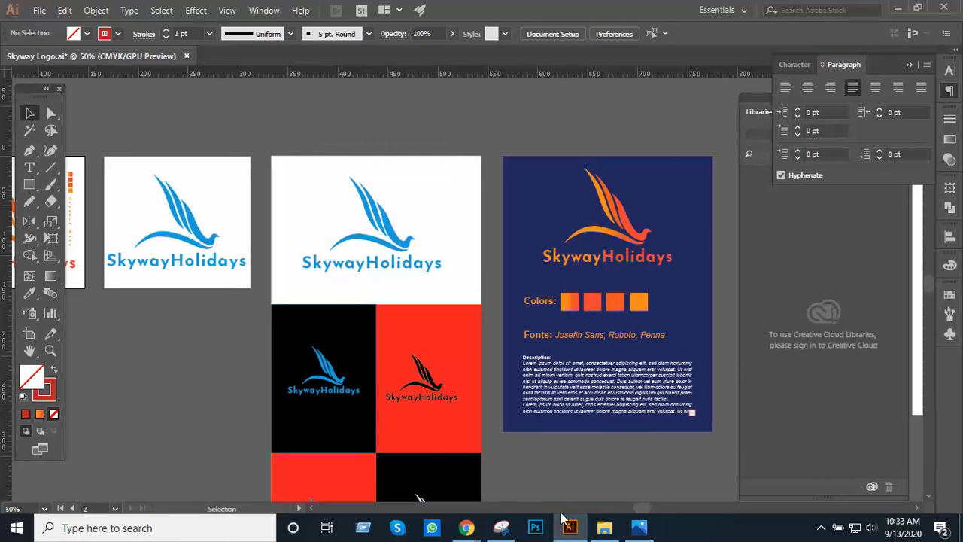
- Switch back to the Freelancer contest in Chrome, close entry #82 and open Husky Adore entry #12 from the entries list
{"action": "mouse_move", "coordinate": [466, 526]}
{"action": "left_click", "coordinate": [429, 463]}
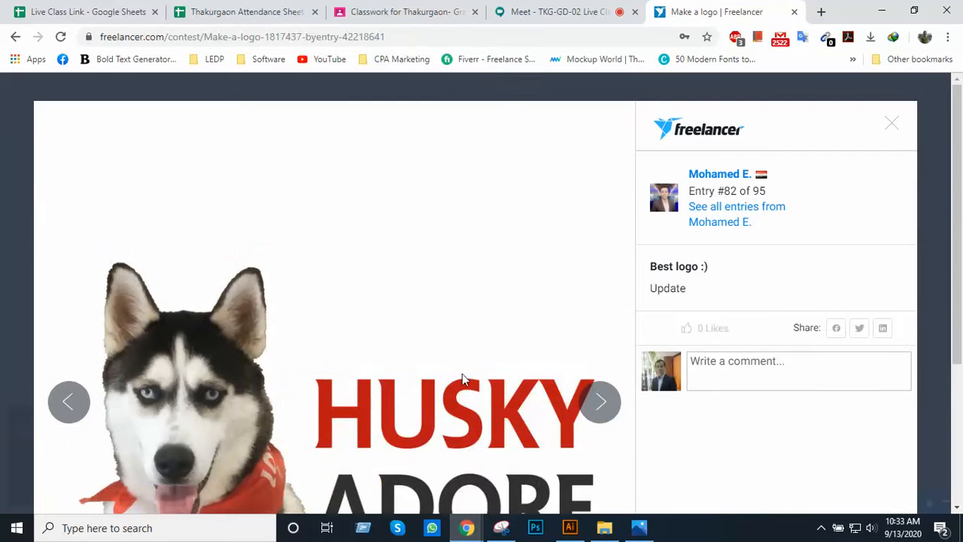
{"action": "scroll", "coordinate": [467, 346], "scroll_direction": "down", "scroll_amount": 3}
{"action": "scroll", "coordinate": [782, 245], "scroll_direction": "up", "scroll_amount": 3}
{"action": "left_click", "coordinate": [892, 125]}
{"action": "scroll", "coordinate": [565, 301], "scroll_direction": "down", "scroll_amount": 3}
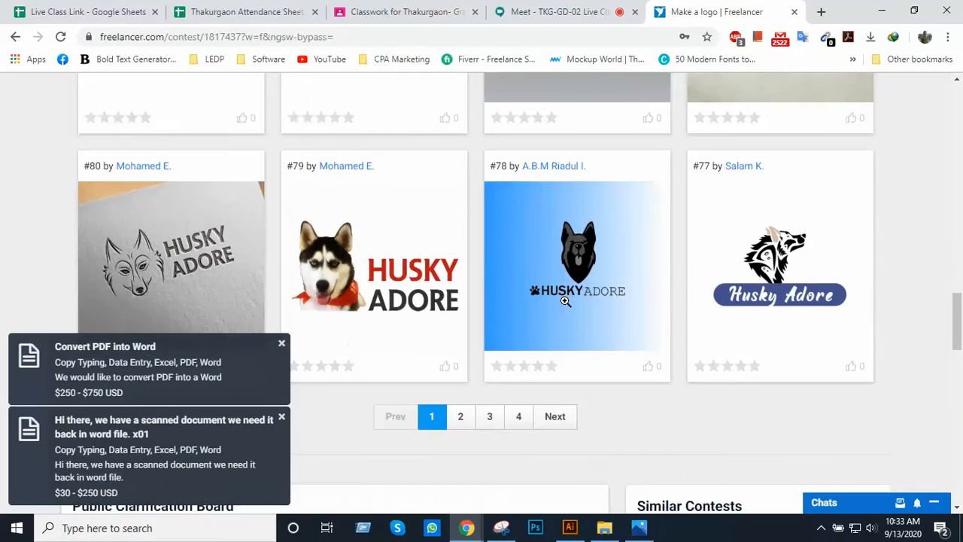
{"action": "scroll", "coordinate": [565, 300], "scroll_direction": "up", "scroll_amount": 8}
{"action": "scroll", "coordinate": [567, 307], "scroll_direction": "up", "scroll_amount": 6}
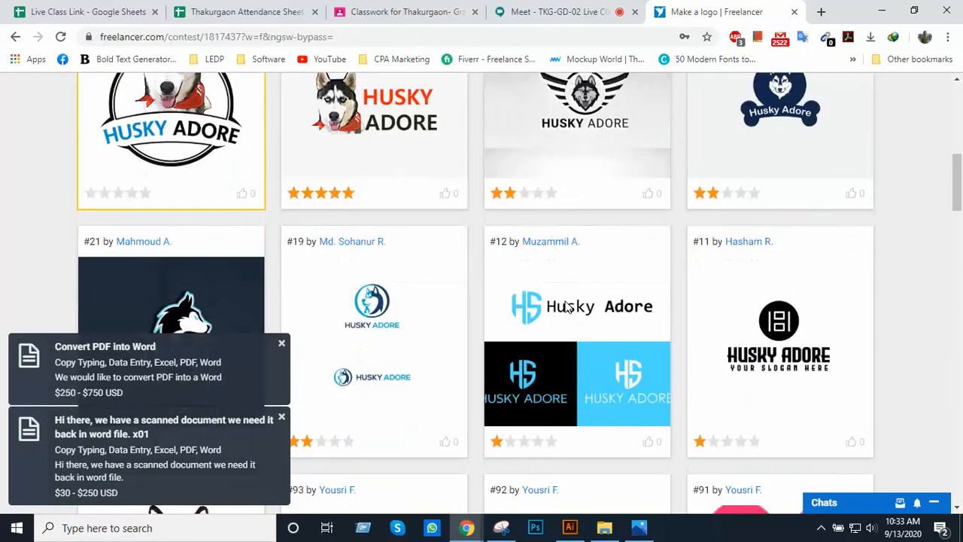
{"action": "scroll", "coordinate": [596, 233], "scroll_direction": "down", "scroll_amount": 2}
{"action": "left_click", "coordinate": [597, 233]}
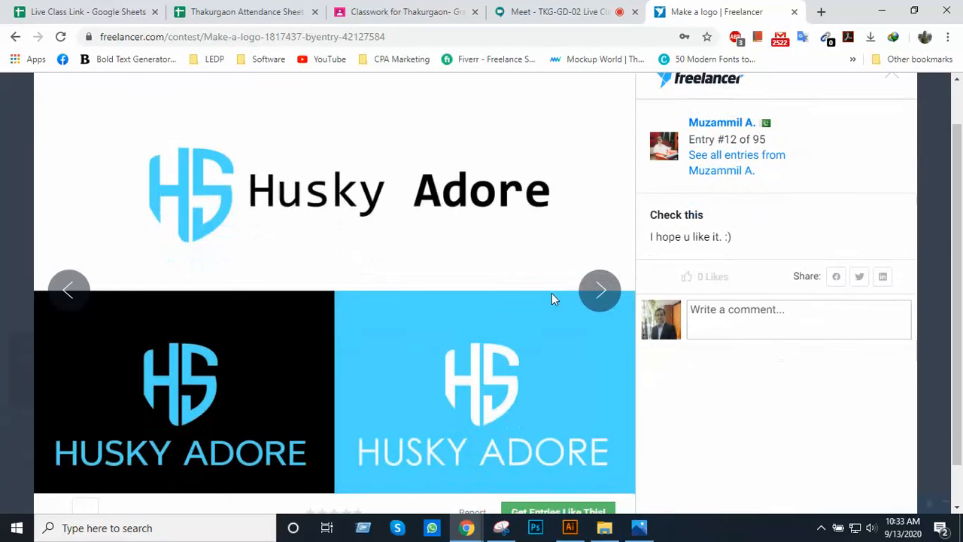
- Examine entry #12's logo versions on white, black and blue, close the entry and return to the contest page's heading
{"action": "scroll", "coordinate": [552, 293], "scroll_direction": "down", "scroll_amount": 1}
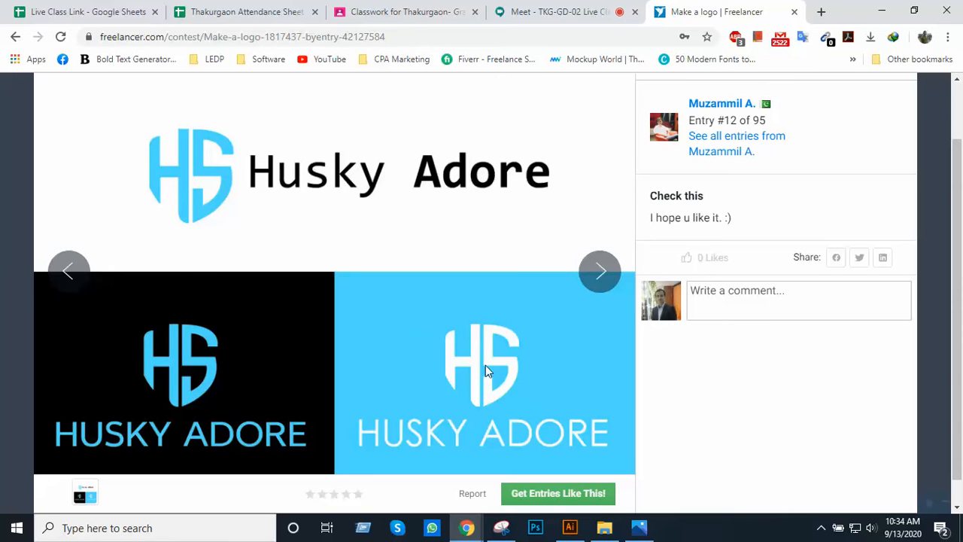
{"action": "scroll", "coordinate": [576, 318], "scroll_direction": "down", "scroll_amount": 1}
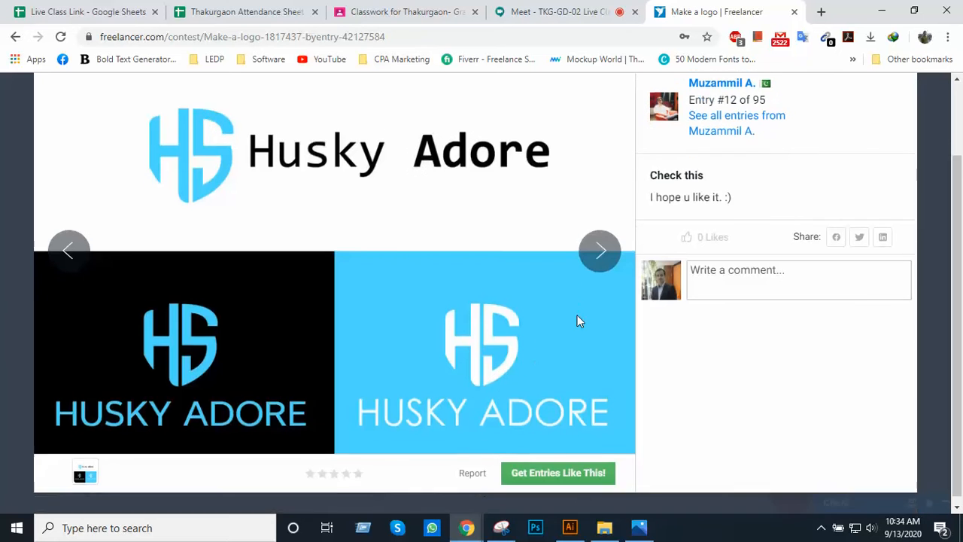
{"action": "scroll", "coordinate": [578, 321], "scroll_direction": "up", "scroll_amount": 2}
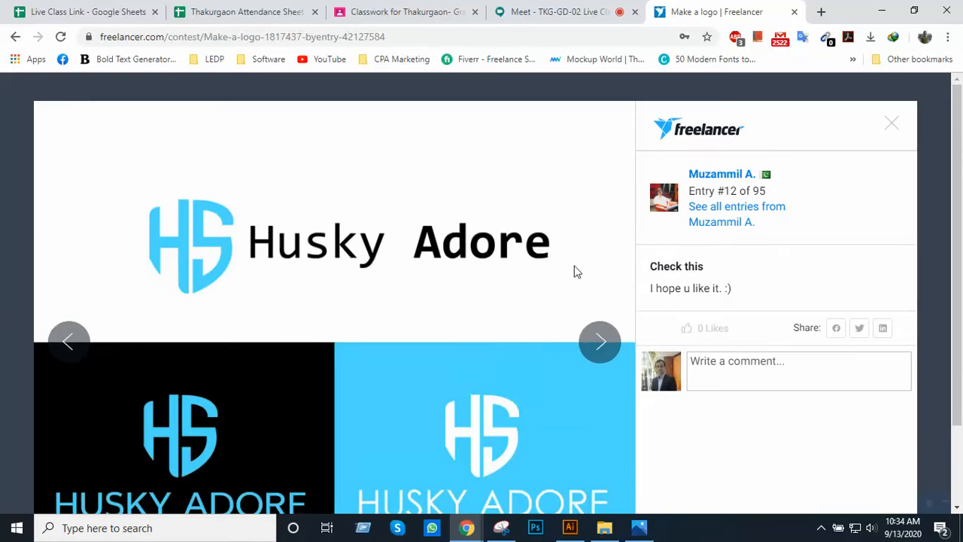
{"action": "scroll", "coordinate": [455, 345], "scroll_direction": "down", "scroll_amount": 2}
{"action": "scroll", "coordinate": [454, 346], "scroll_direction": "up", "scroll_amount": 2}
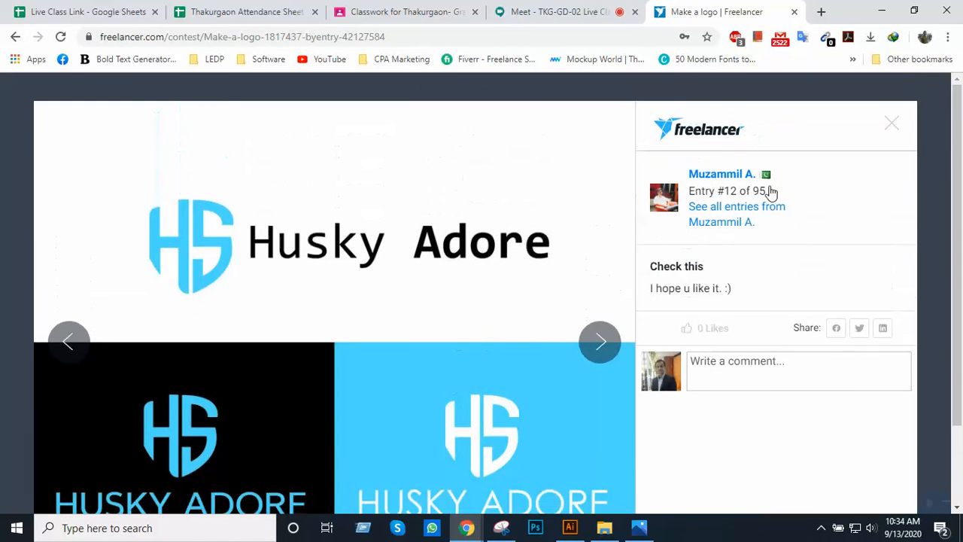
{"action": "left_click", "coordinate": [893, 130]}
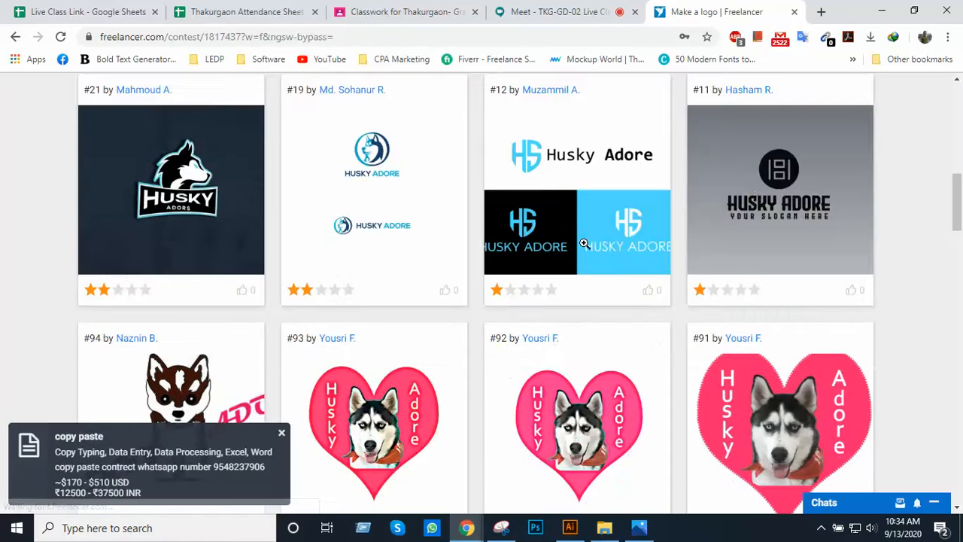
{"action": "scroll", "coordinate": [516, 256], "scroll_direction": "down", "scroll_amount": 6}
{"action": "scroll", "coordinate": [517, 260], "scroll_direction": "up", "scroll_amount": 6}
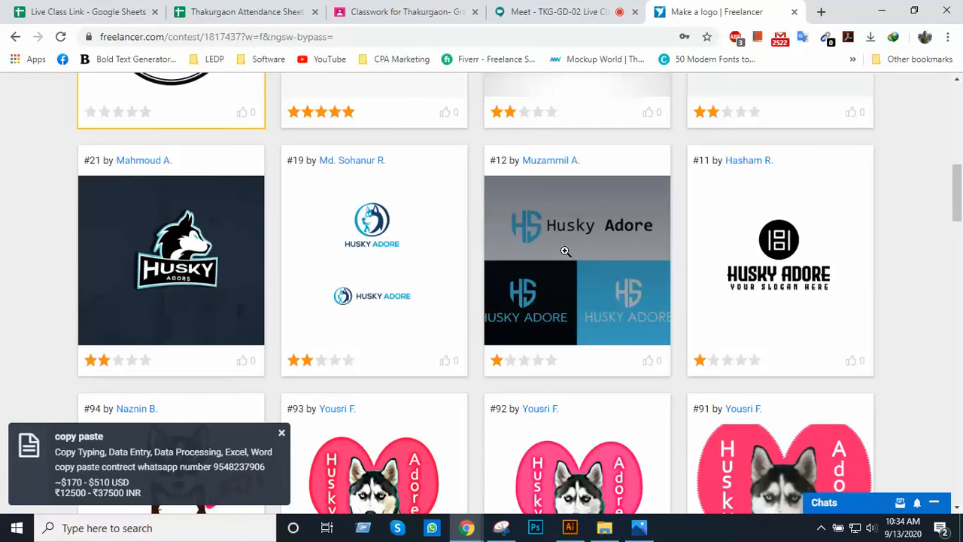
{"action": "scroll", "coordinate": [565, 250], "scroll_direction": "up", "scroll_amount": 4}
{"action": "scroll", "coordinate": [565, 250], "scroll_direction": "up", "scroll_amount": 4}
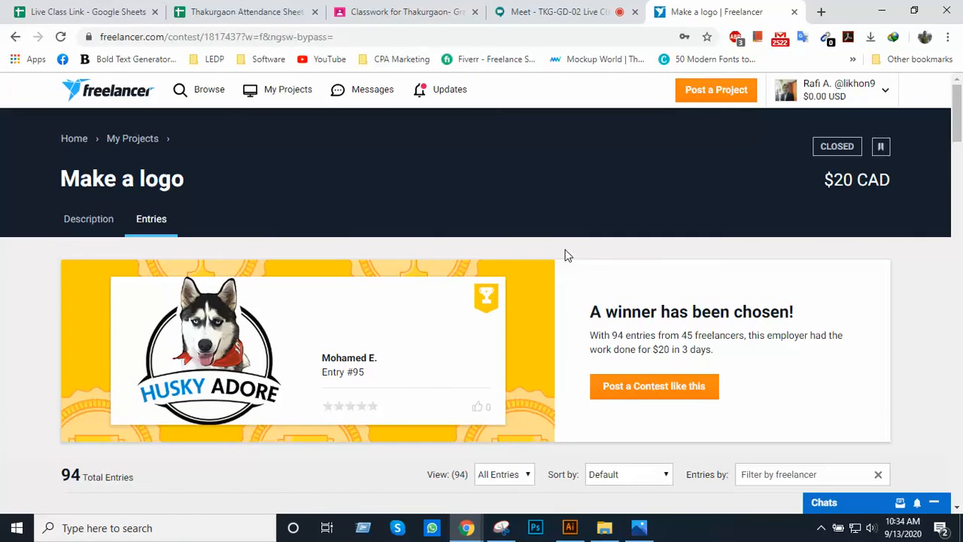
- Return to the Google Meet live class and check its participants, glancing at the attendance sheet
{"action": "left_click", "coordinate": [581, 17]}
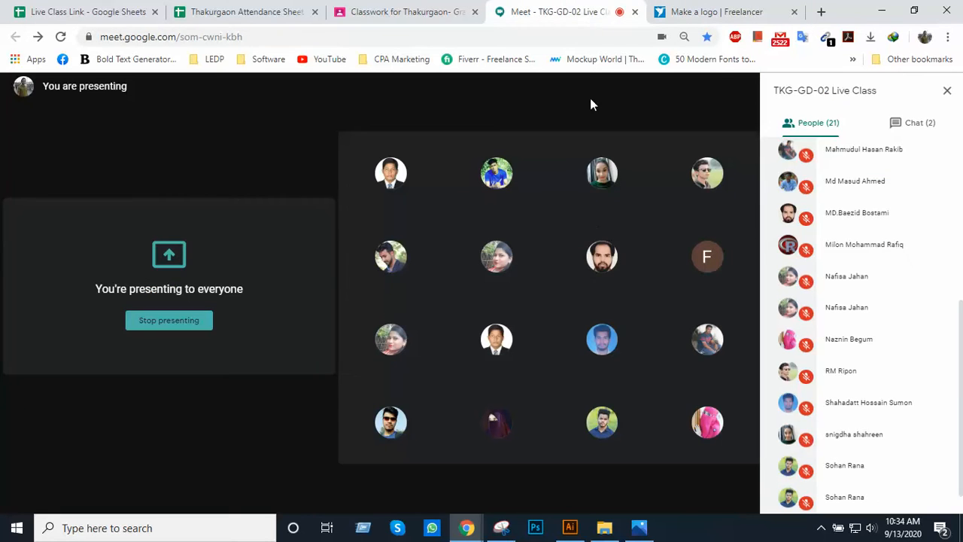
{"action": "mouse_move", "coordinate": [579, 273]}
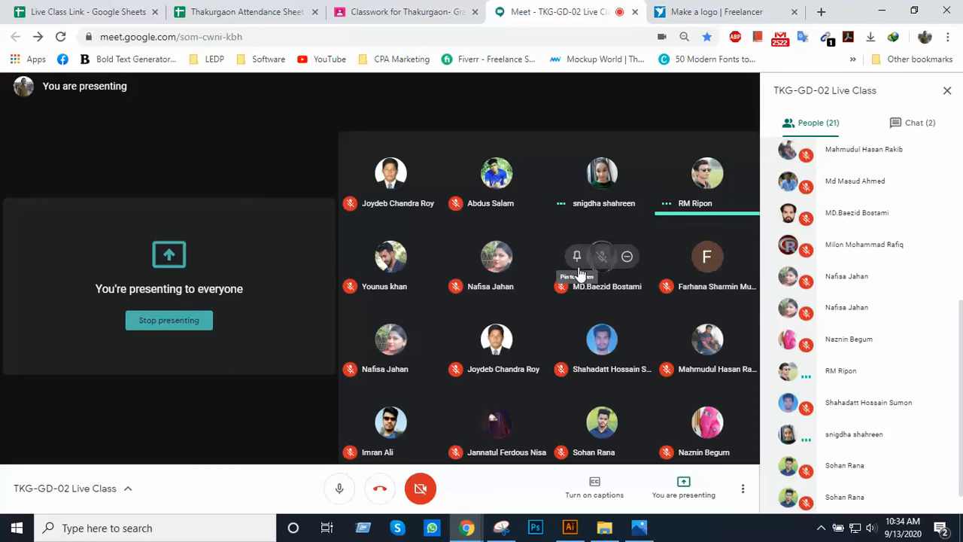
{"action": "left_click", "coordinate": [268, 13]}
{"action": "left_click", "coordinate": [537, 7]}
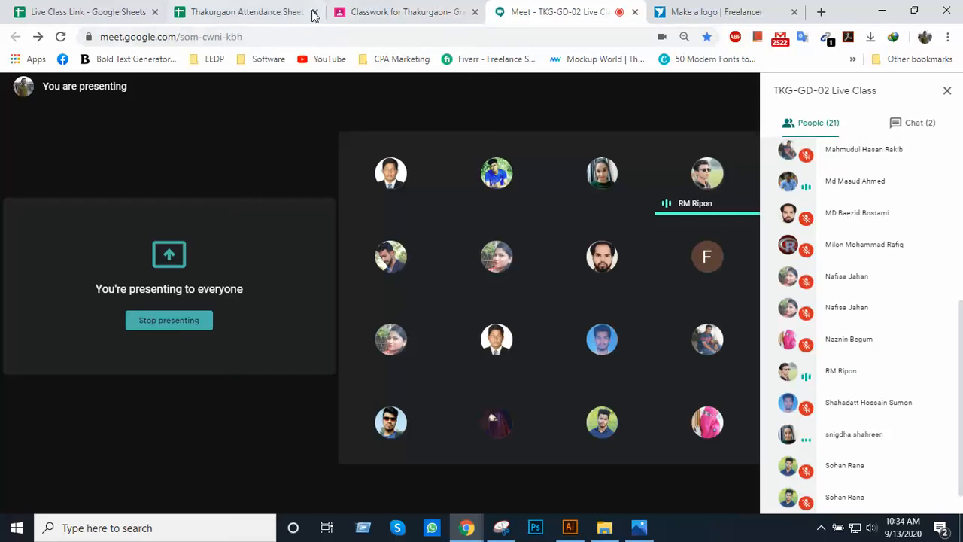
- In the Thakurgaon Attendance Sheet's GD-02 sheet, mark the students in rows 11 and 13 as Present for 13 Sep, Day 20
{"action": "left_click", "coordinate": [274, 14]}
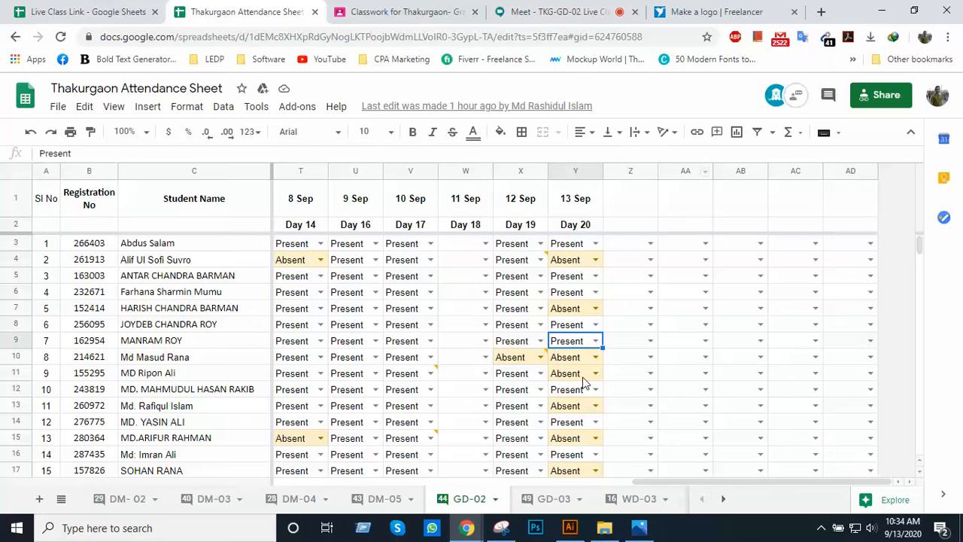
{"action": "double_click", "coordinate": [595, 373]}
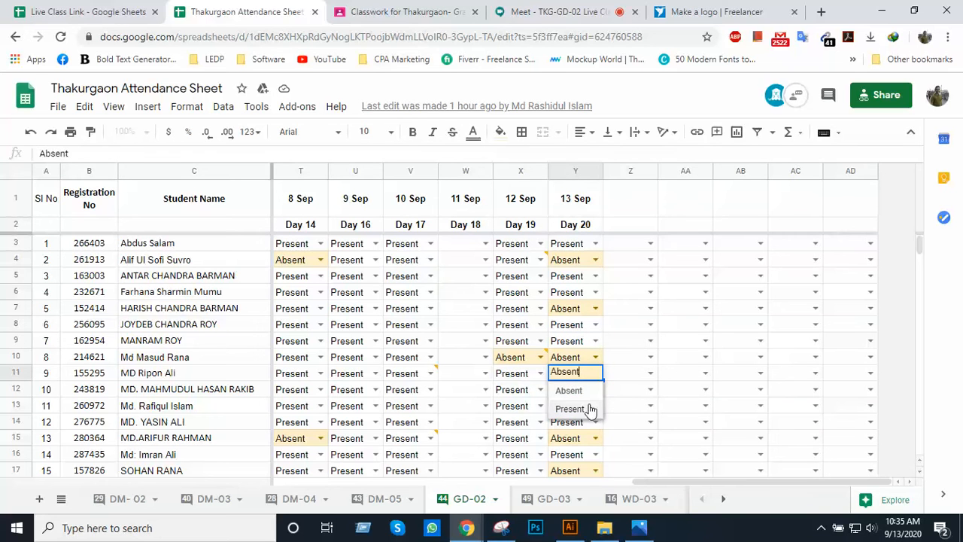
{"action": "left_click", "coordinate": [590, 409]}
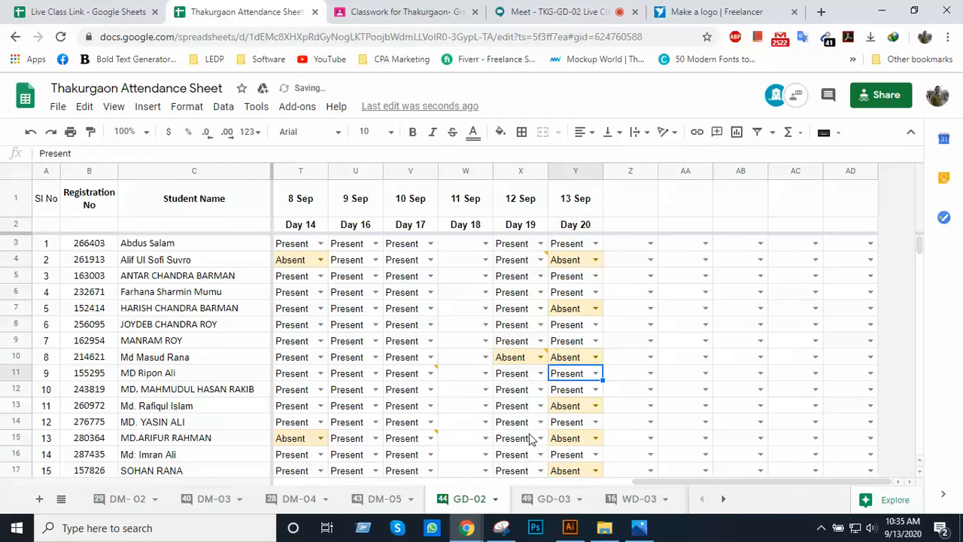
{"action": "double_click", "coordinate": [592, 407]}
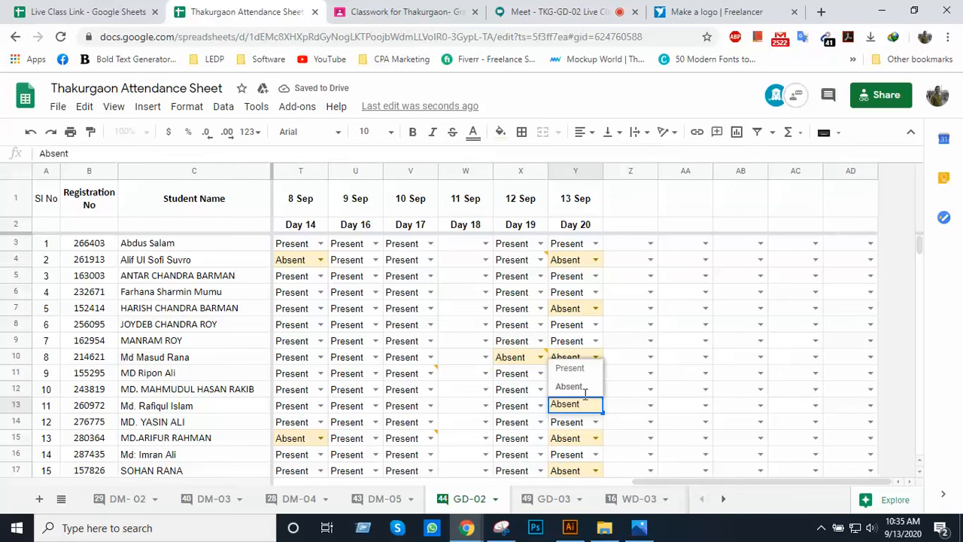
{"action": "left_click", "coordinate": [566, 368]}
{"action": "scroll", "coordinate": [558, 312], "scroll_direction": "down", "scroll_amount": 3}
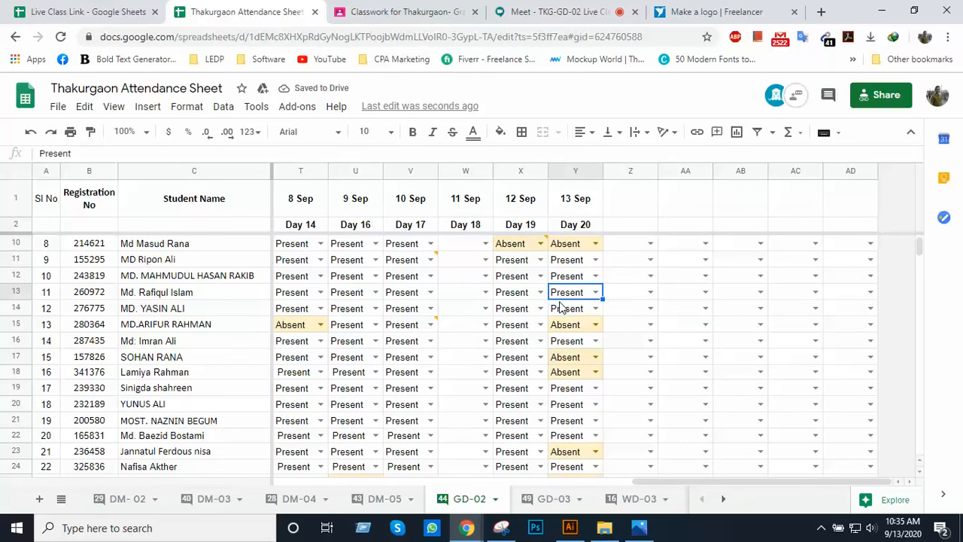
- Mark the student in row 10 as Present for both 13 Sep, Day 20 and 12 Sep, Day 19
{"action": "scroll", "coordinate": [558, 307], "scroll_direction": "up", "scroll_amount": 1}
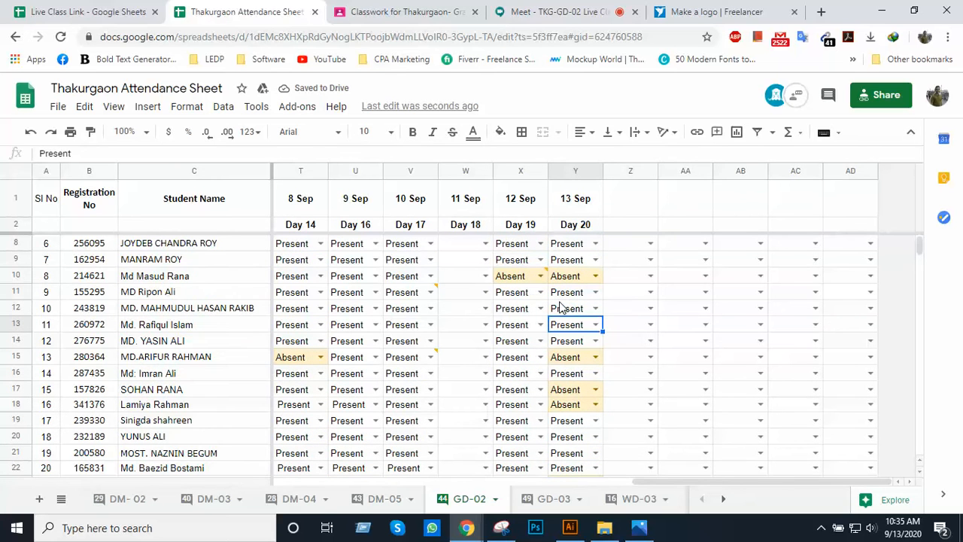
{"action": "left_click", "coordinate": [595, 276]}
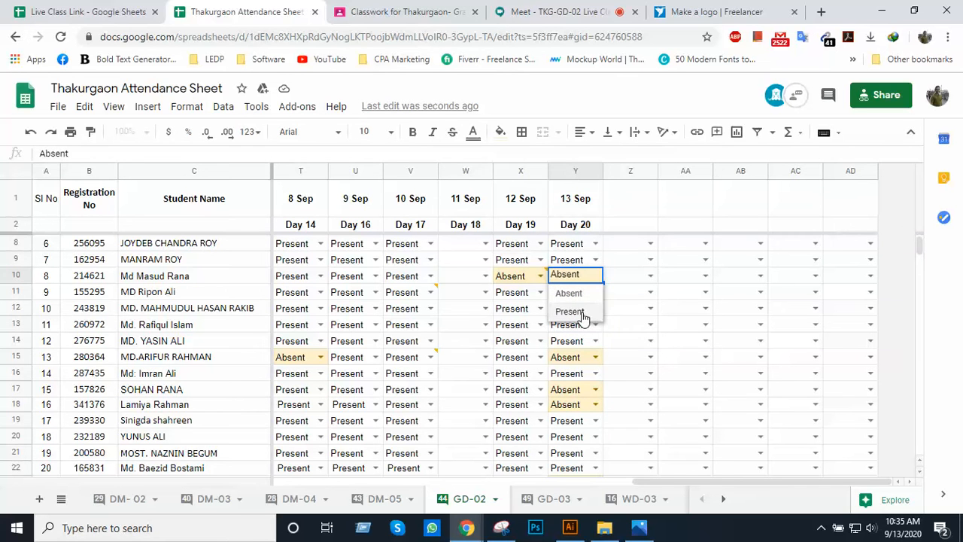
{"action": "left_click", "coordinate": [582, 311]}
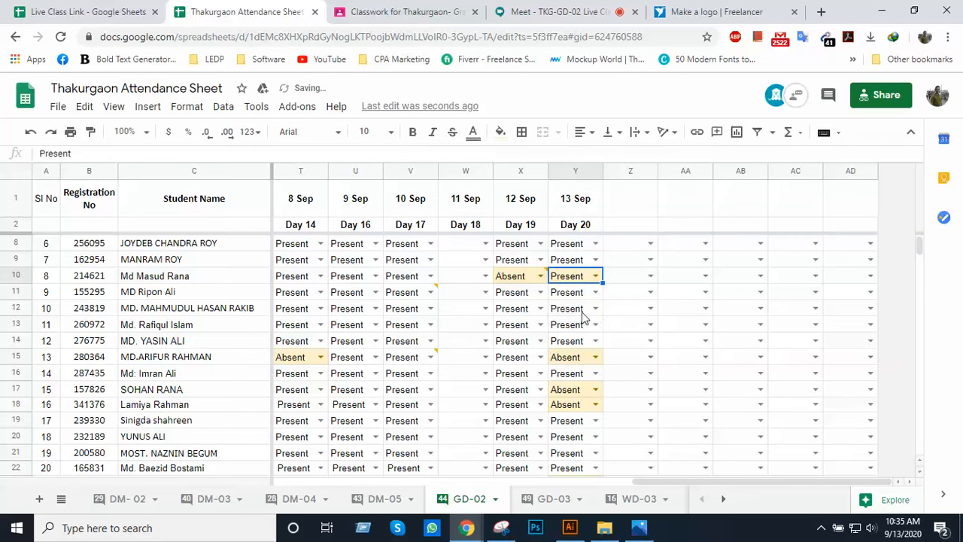
{"action": "left_click", "coordinate": [540, 276]}
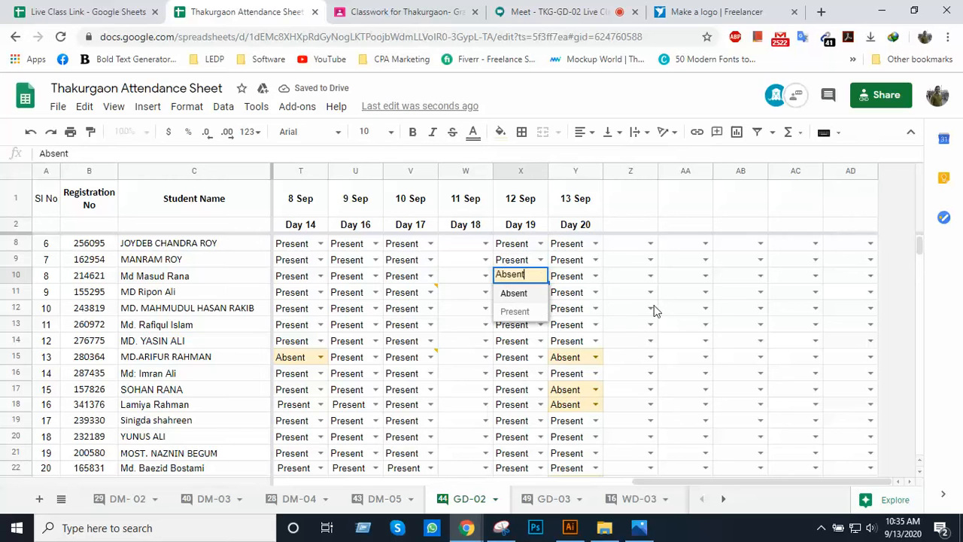
{"action": "left_click", "coordinate": [623, 308]}
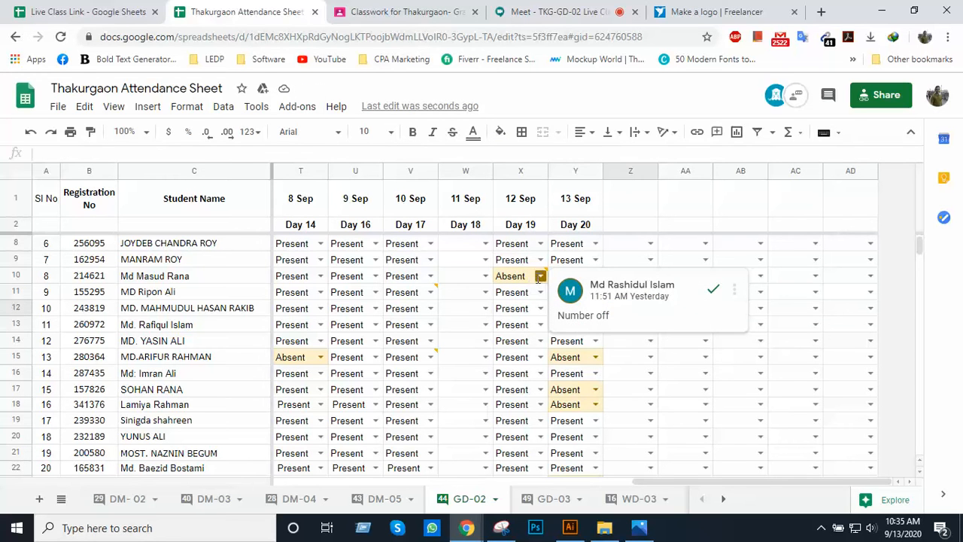
{"action": "left_click", "coordinate": [540, 277]}
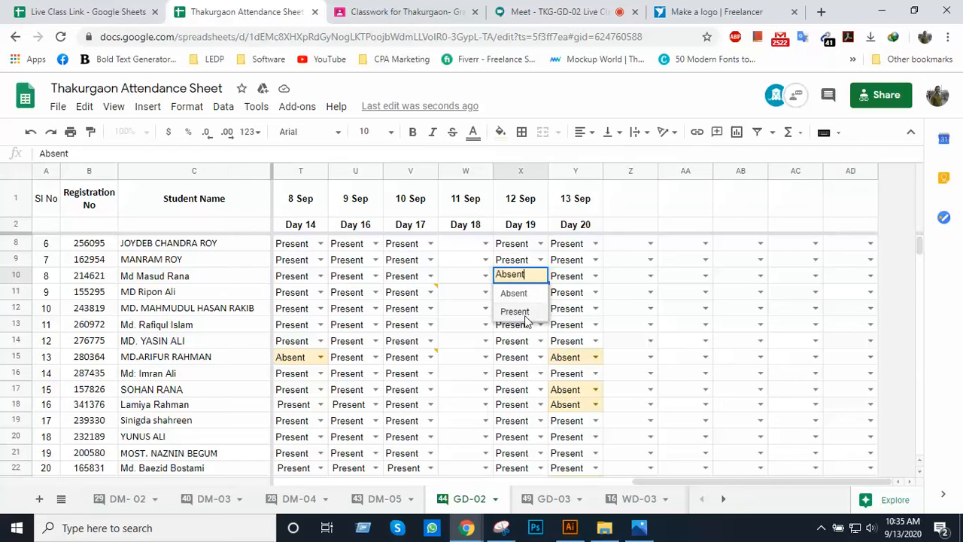
{"action": "left_click", "coordinate": [527, 311]}
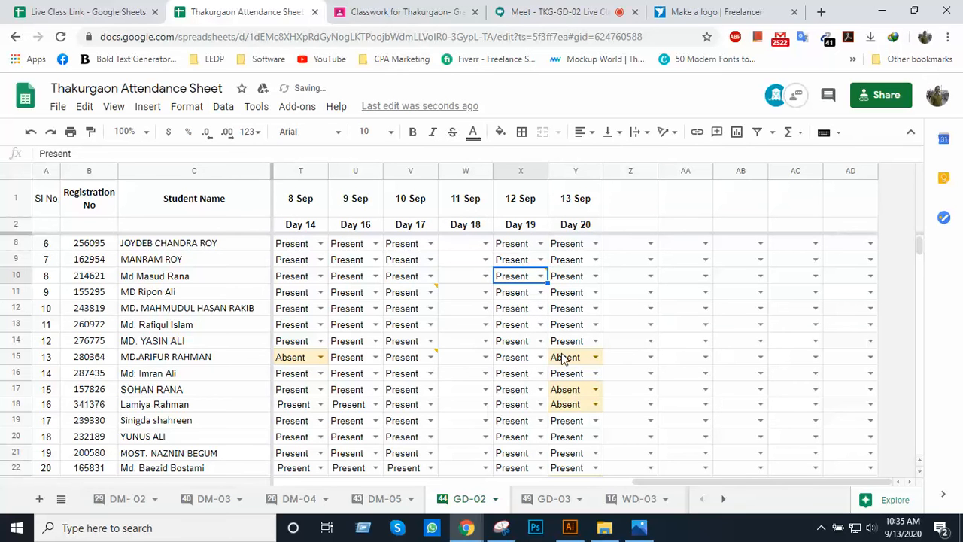
- Mark the students in rows 17, 23 and 25 as Present for 13 Sep, Day 20
{"action": "scroll", "coordinate": [563, 358], "scroll_direction": "down", "scroll_amount": 1}
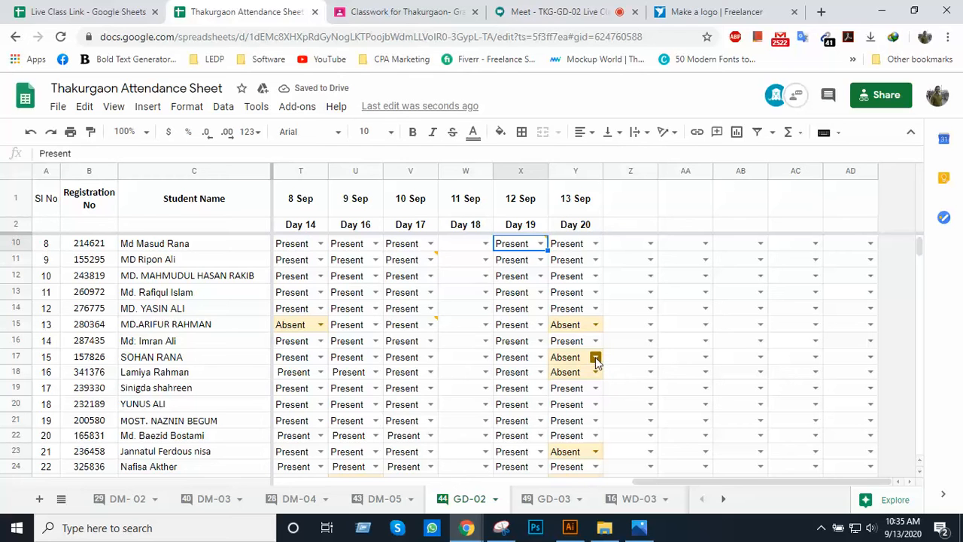
{"action": "left_click", "coordinate": [595, 358]}
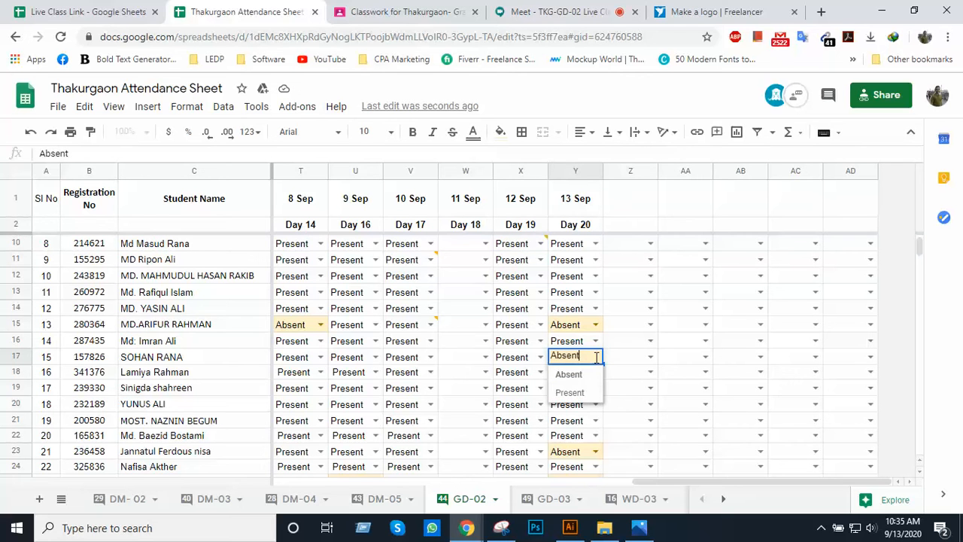
{"action": "left_click", "coordinate": [584, 394]}
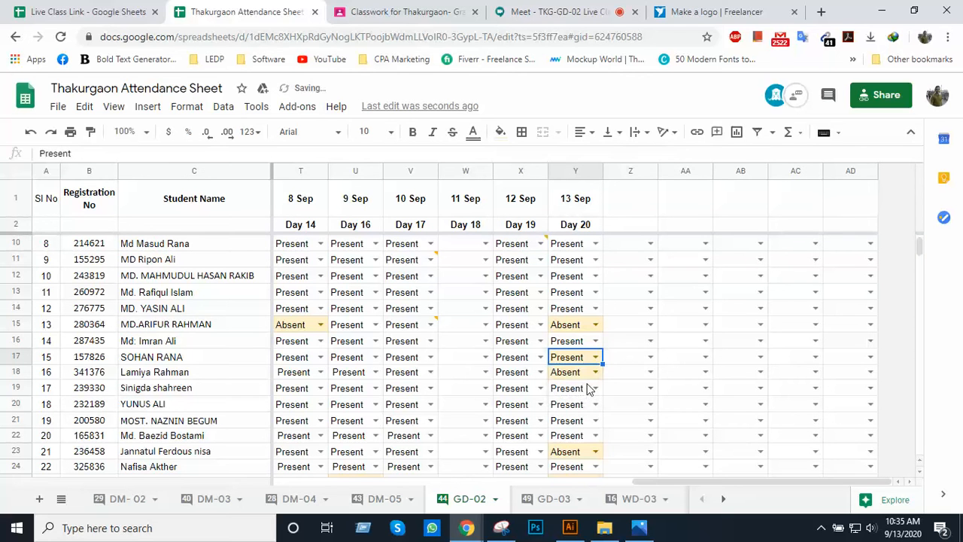
{"action": "scroll", "coordinate": [590, 381], "scroll_direction": "down", "scroll_amount": 2}
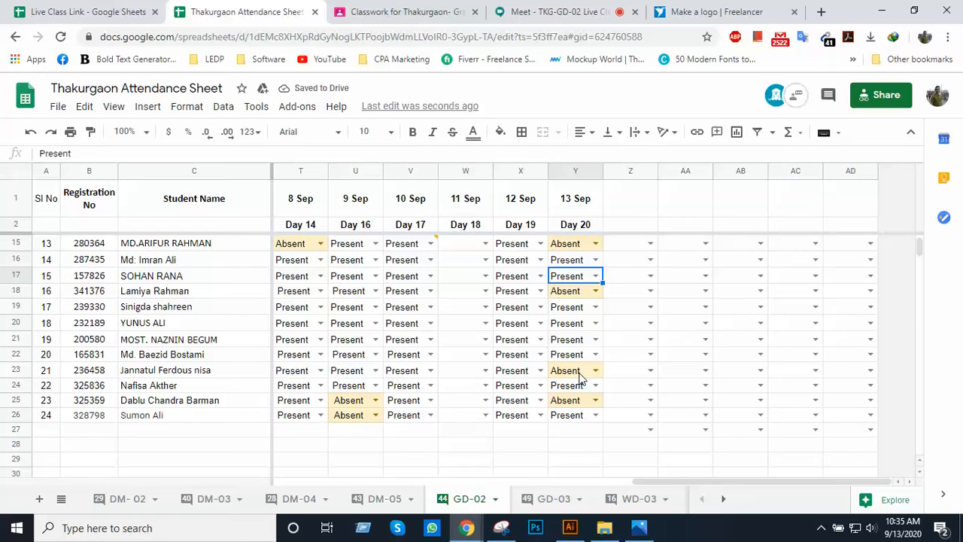
{"action": "left_click", "coordinate": [595, 370]}
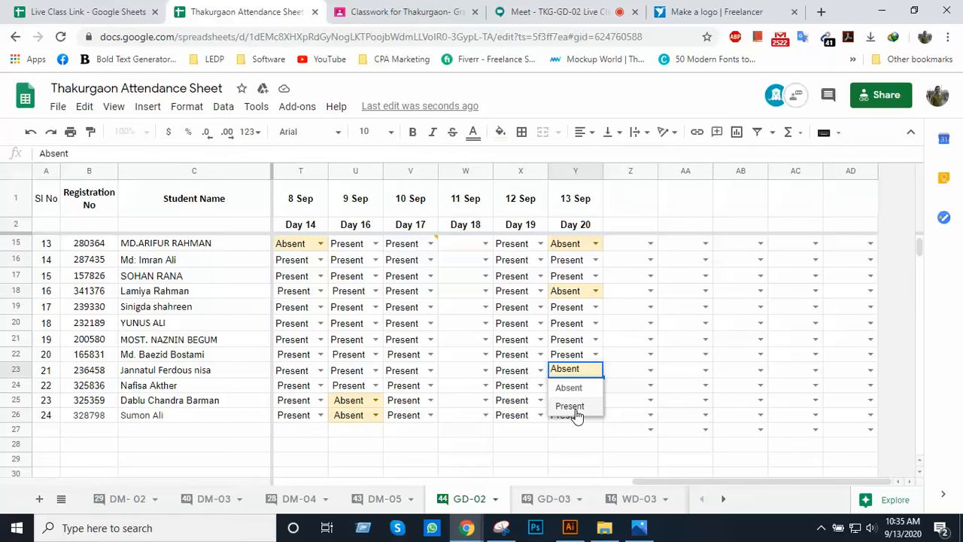
{"action": "left_click", "coordinate": [574, 411]}
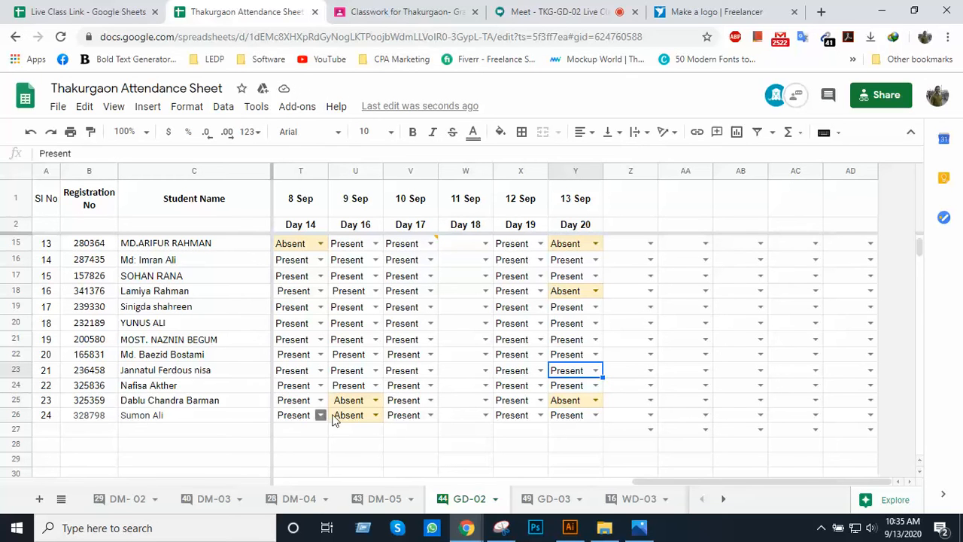
{"action": "left_click", "coordinate": [594, 401]}
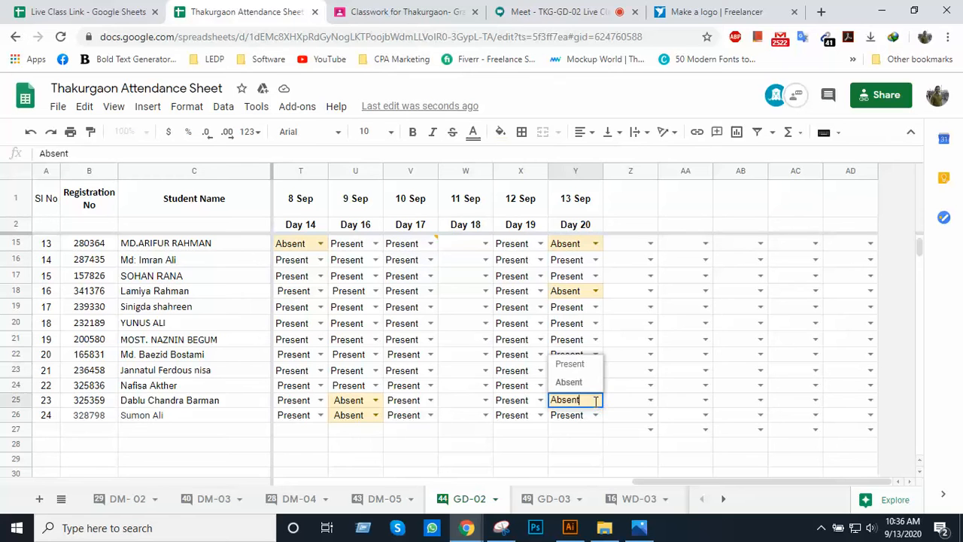
{"action": "left_click", "coordinate": [576, 366]}
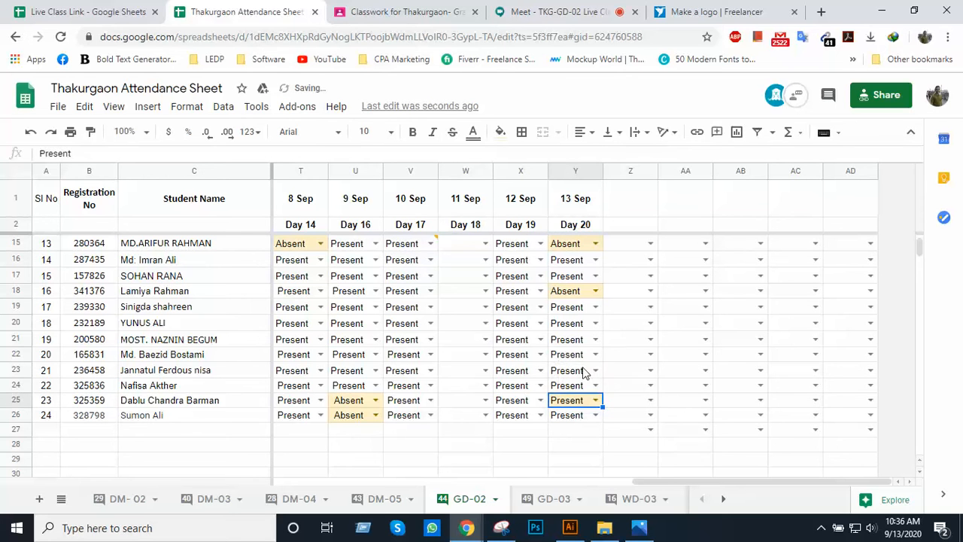
- Return to the Google Meet live class and check the full participant list against the attendance sheet
{"action": "scroll", "coordinate": [556, 399], "scroll_direction": "up", "scroll_amount": 4}
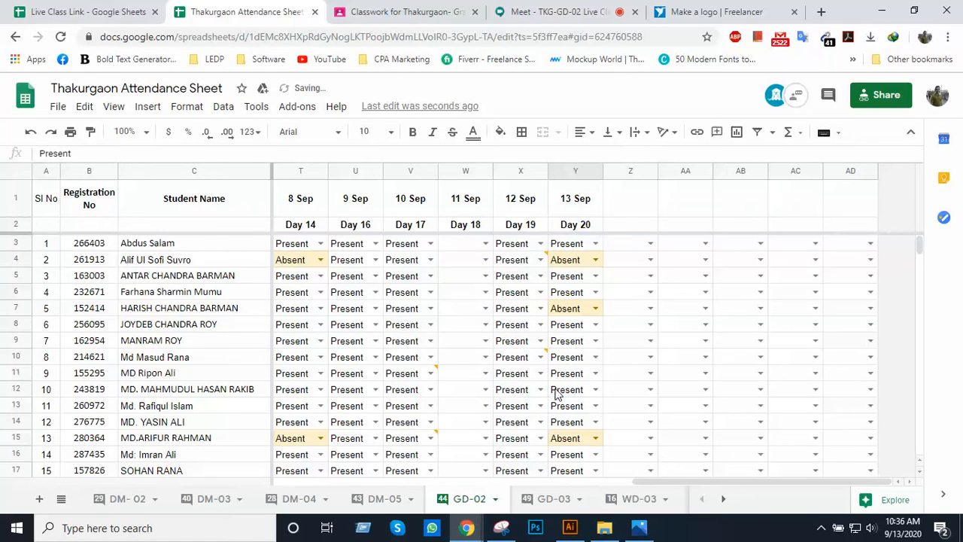
{"action": "left_click", "coordinate": [540, 15]}
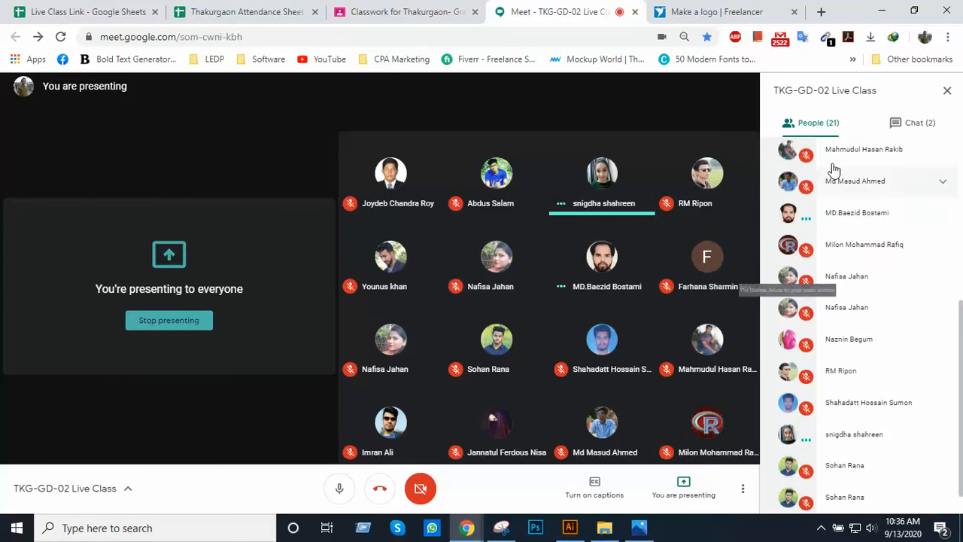
{"action": "scroll", "coordinate": [834, 313], "scroll_direction": "down", "scroll_amount": 1}
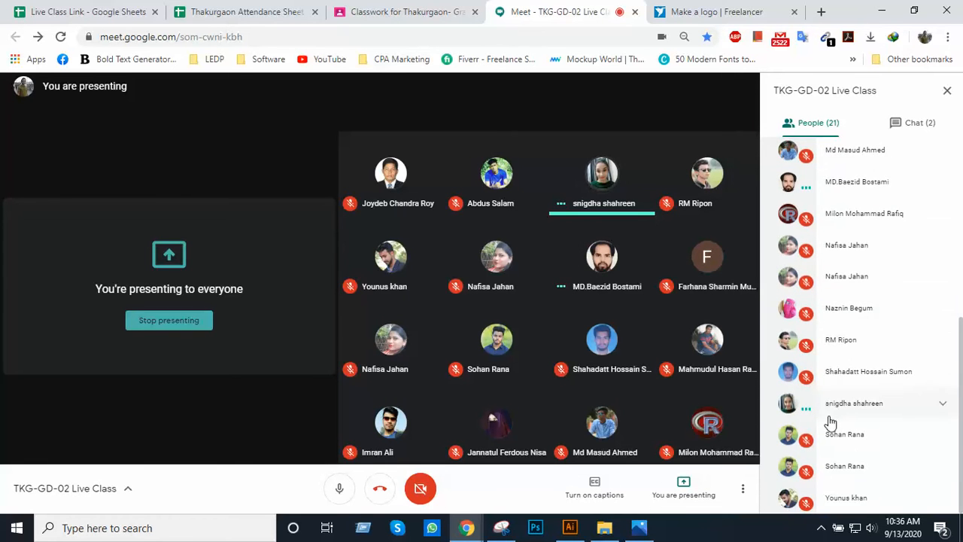
{"action": "scroll", "coordinate": [828, 396], "scroll_direction": "up", "scroll_amount": 1}
{"action": "scroll", "coordinate": [828, 397], "scroll_direction": "up", "scroll_amount": 5}
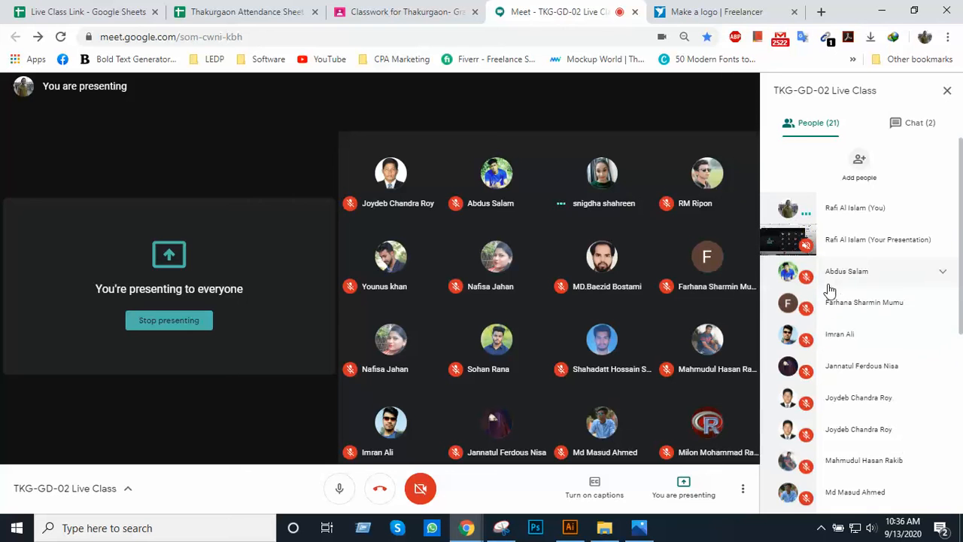
{"action": "scroll", "coordinate": [823, 296], "scroll_direction": "down", "scroll_amount": 2}
{"action": "scroll", "coordinate": [823, 296], "scroll_direction": "down", "scroll_amount": 4}
{"action": "scroll", "coordinate": [822, 295], "scroll_direction": "down", "scroll_amount": 4}
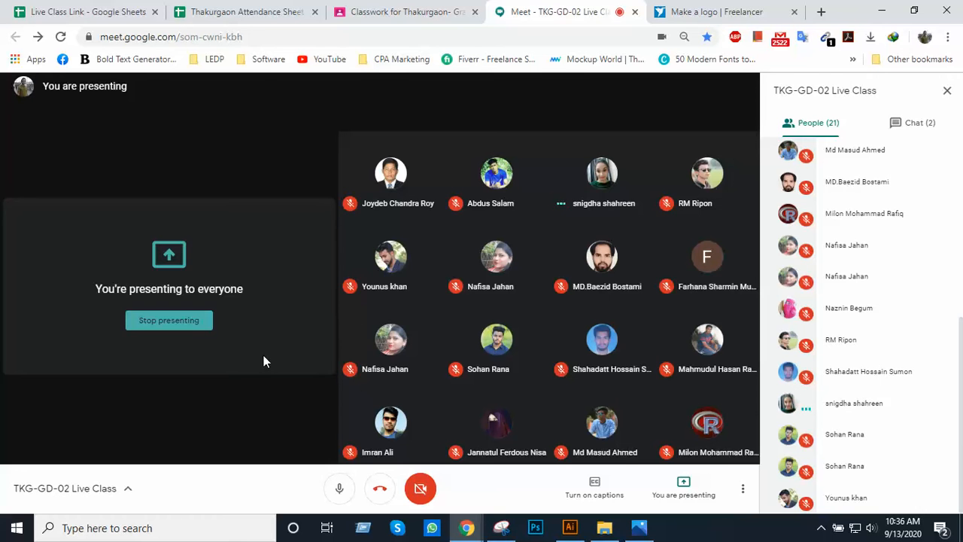
{"action": "left_click", "coordinate": [820, 527]}
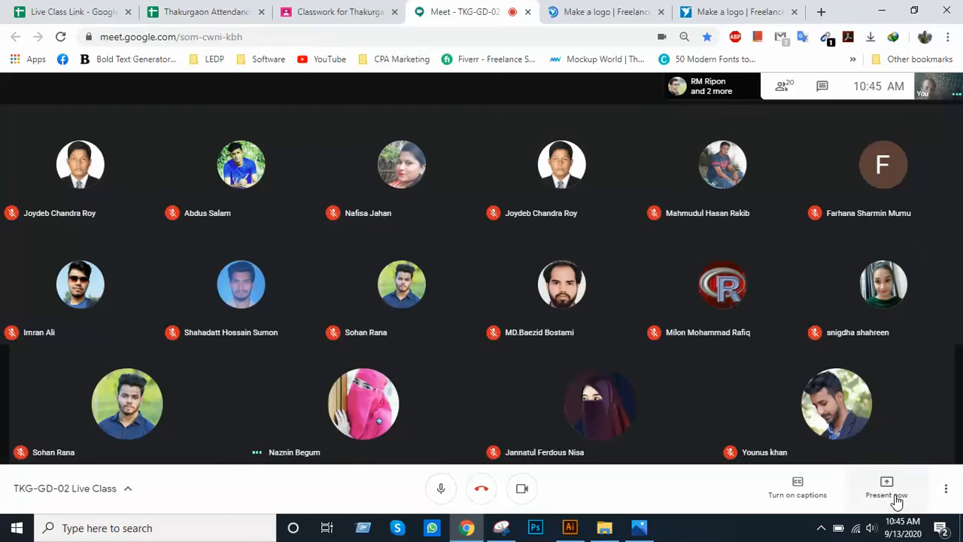
- Present the entire screen to the Google Meet class and bring up the Freelancer contest's description and attached files
{"action": "left_click", "coordinate": [896, 495]}
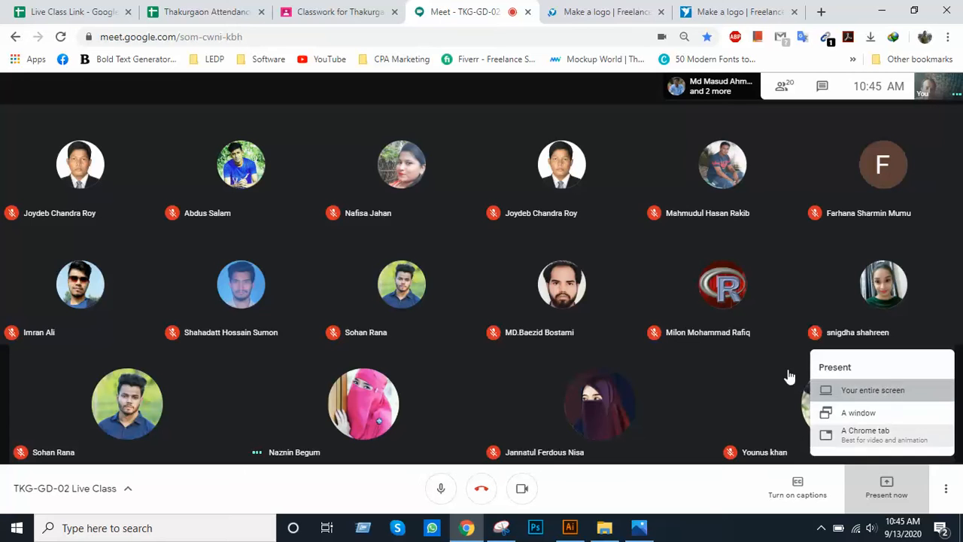
{"action": "left_click", "coordinate": [605, 339]}
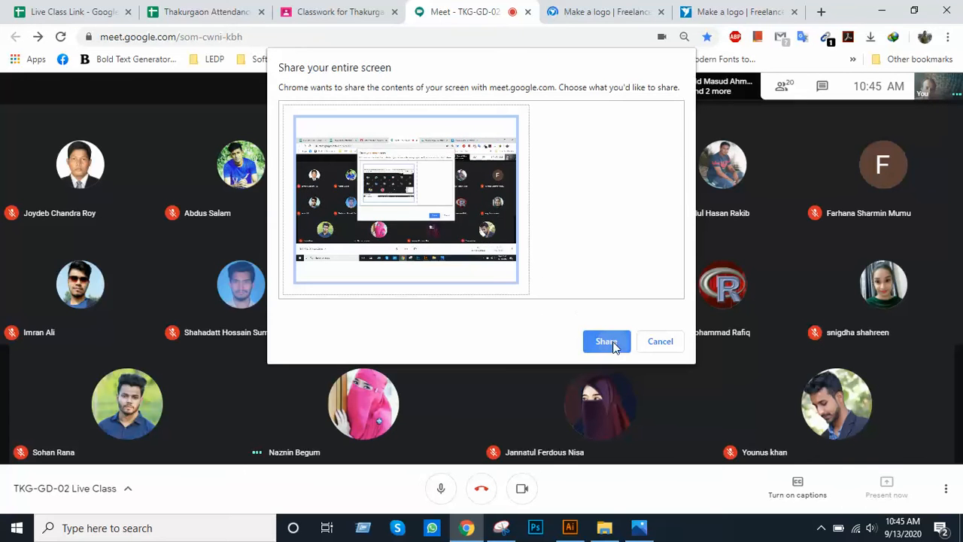
{"action": "left_click", "coordinate": [599, 13]}
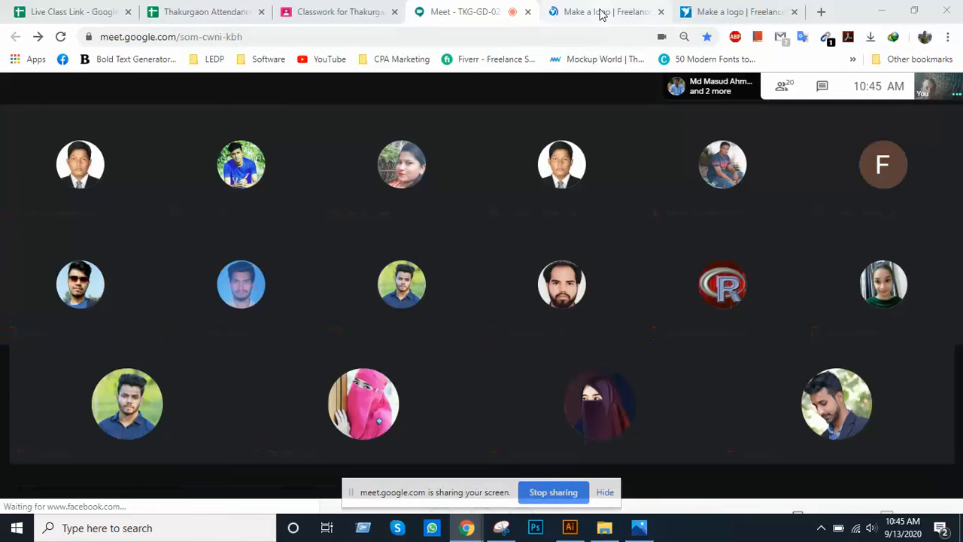
{"action": "scroll", "coordinate": [378, 269], "scroll_direction": "down", "scroll_amount": 4}
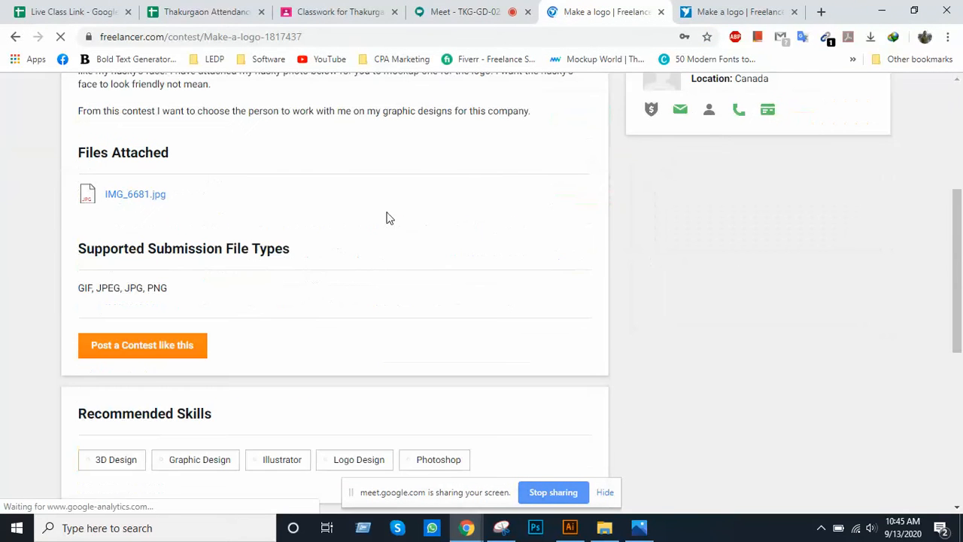
{"action": "scroll", "coordinate": [145, 197], "scroll_direction": "up", "scroll_amount": 3}
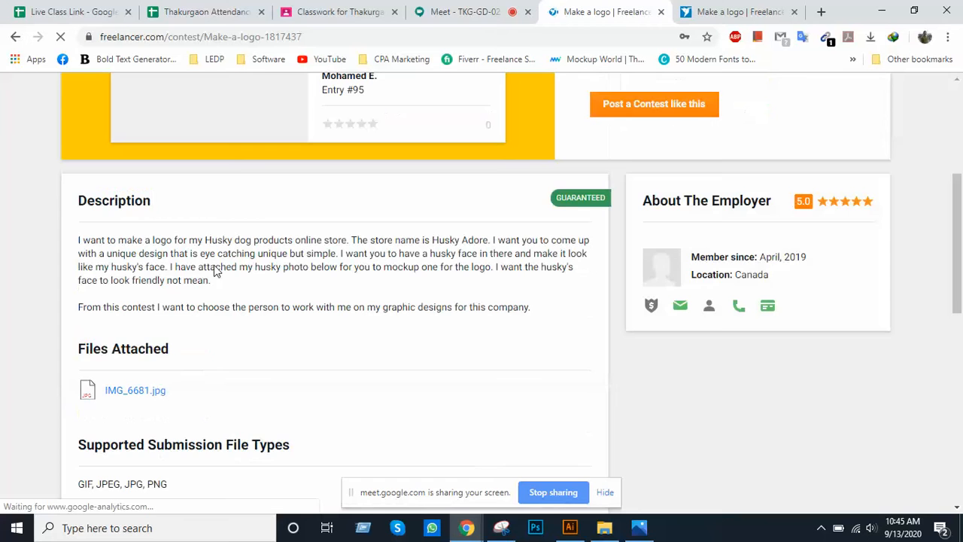
{"action": "scroll", "coordinate": [216, 271], "scroll_direction": "down", "scroll_amount": 2}
- Hide Meet's screen-sharing notice, then open the contest's attached IMG_6681.jpg and examine the husky photo
{"action": "left_click", "coordinate": [460, 12]}
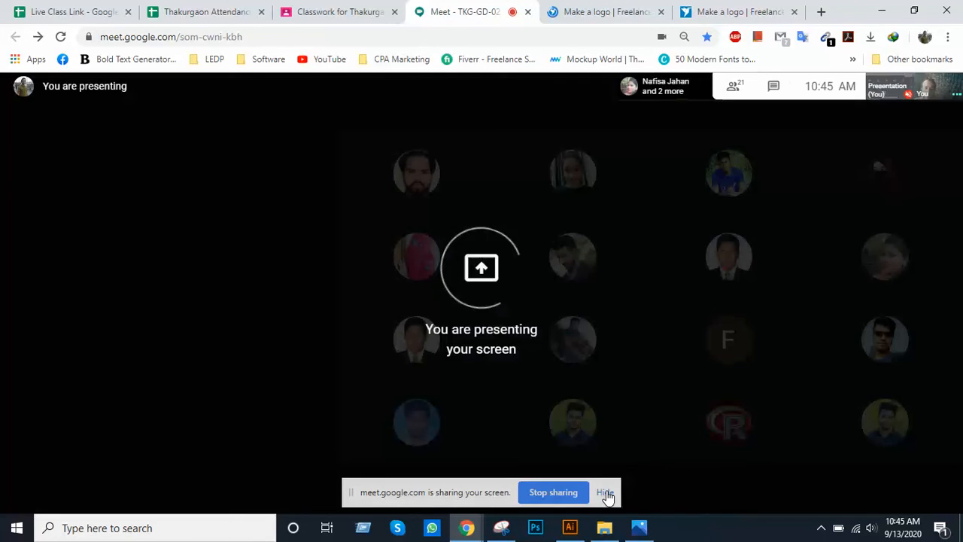
{"action": "left_click", "coordinate": [605, 491]}
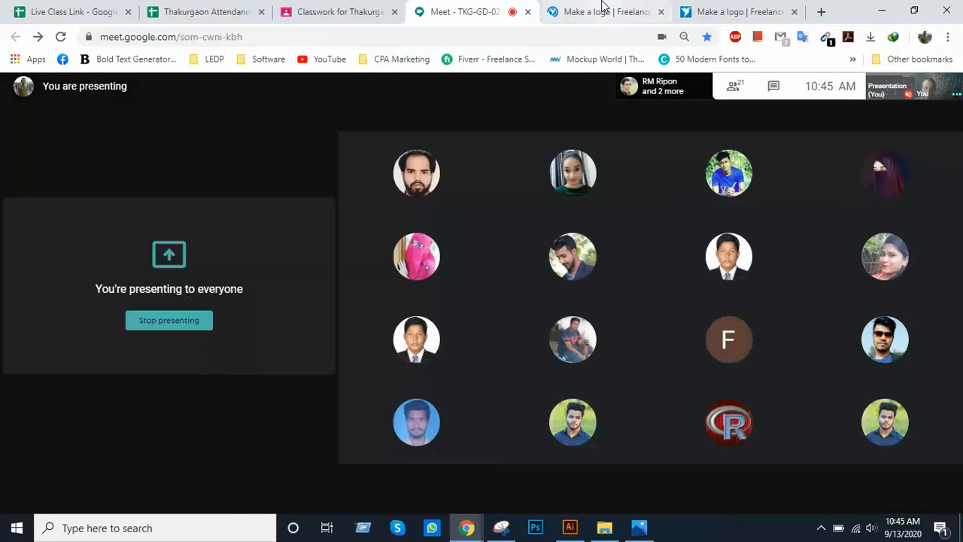
{"action": "left_click", "coordinate": [601, 12]}
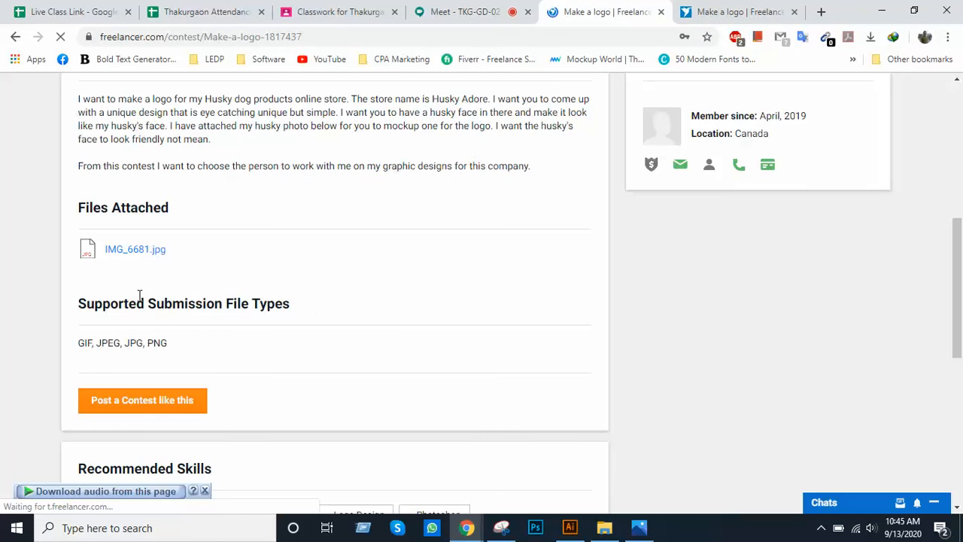
{"action": "left_click", "coordinate": [134, 251]}
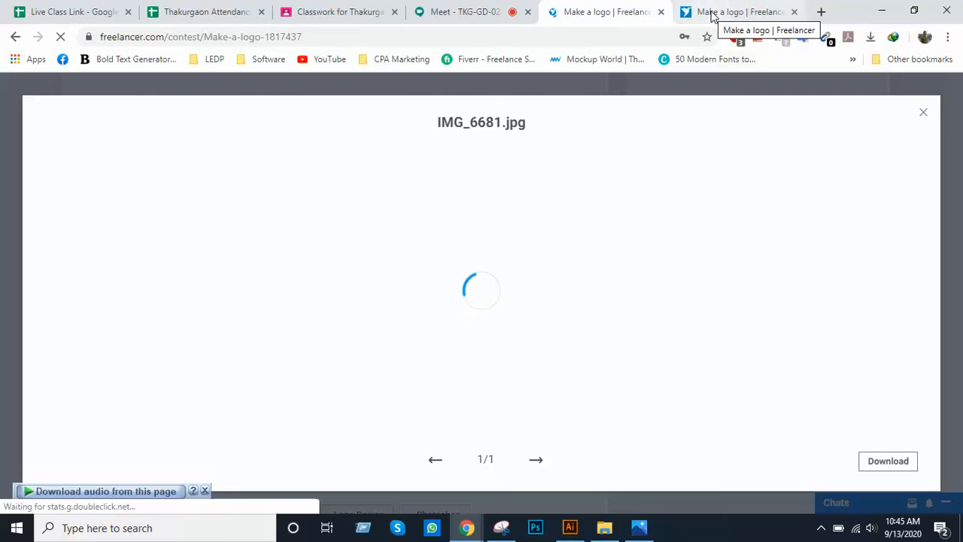
{"action": "scroll", "coordinate": [603, 252], "scroll_direction": "down", "scroll_amount": 5}
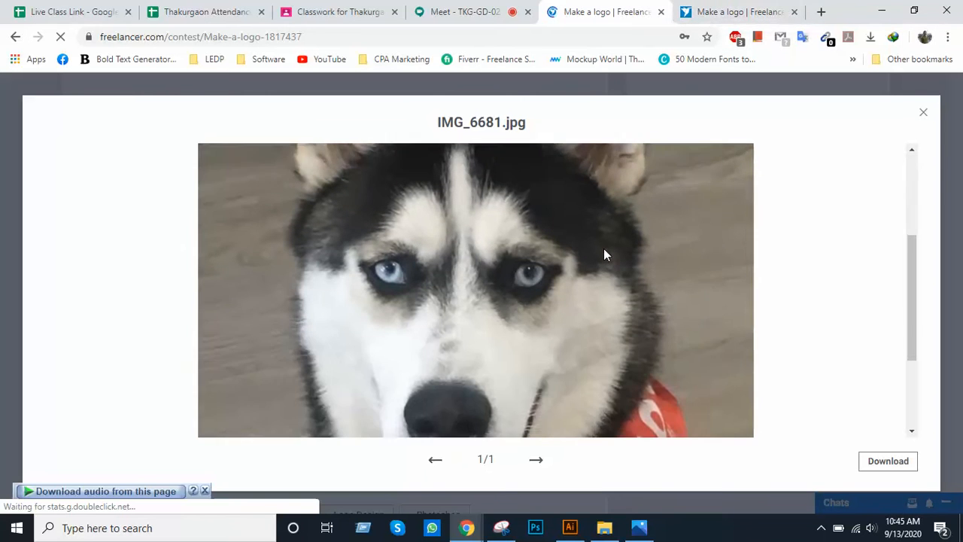
{"action": "scroll", "coordinate": [603, 254], "scroll_direction": "up", "scroll_amount": 3}
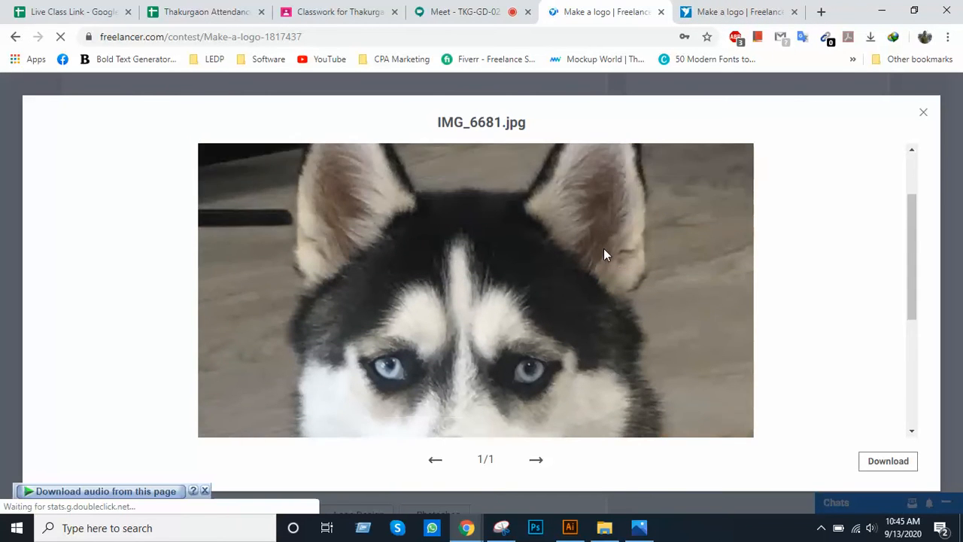
{"action": "scroll", "coordinate": [603, 254], "scroll_direction": "down", "scroll_amount": 3}
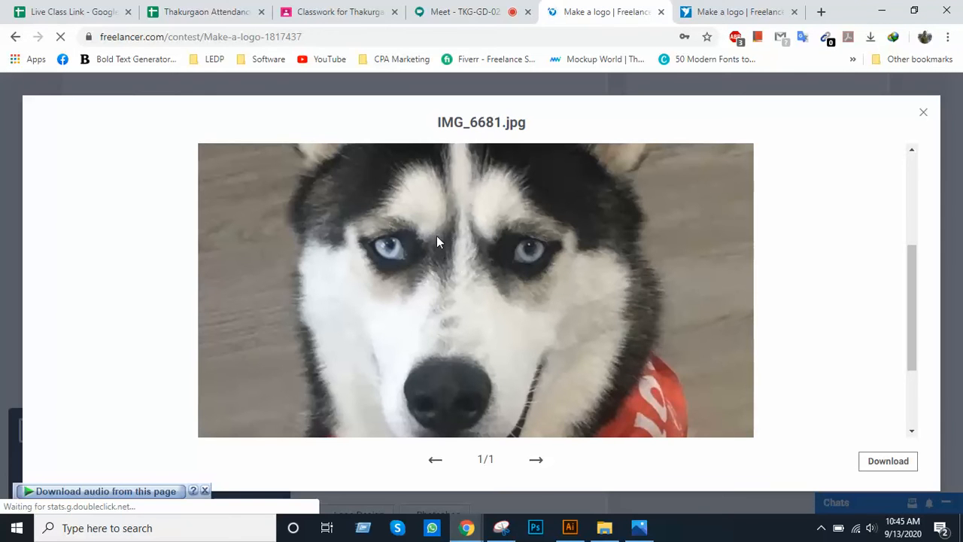
- Switch to the contest's entries page and open the winning Husky Adore entry #95
{"action": "left_click", "coordinate": [728, 17]}
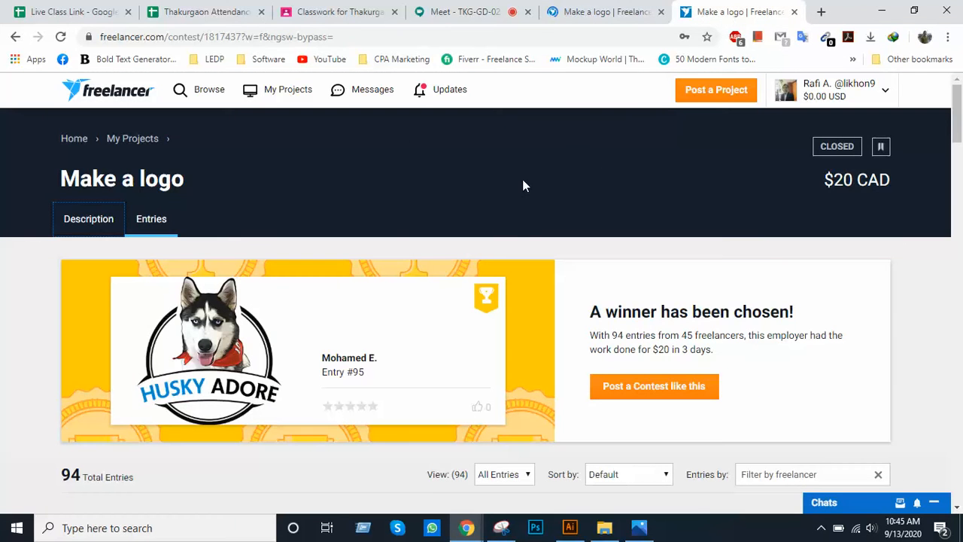
{"action": "scroll", "coordinate": [521, 185], "scroll_direction": "down", "scroll_amount": 4}
{"action": "left_click", "coordinate": [201, 336]}
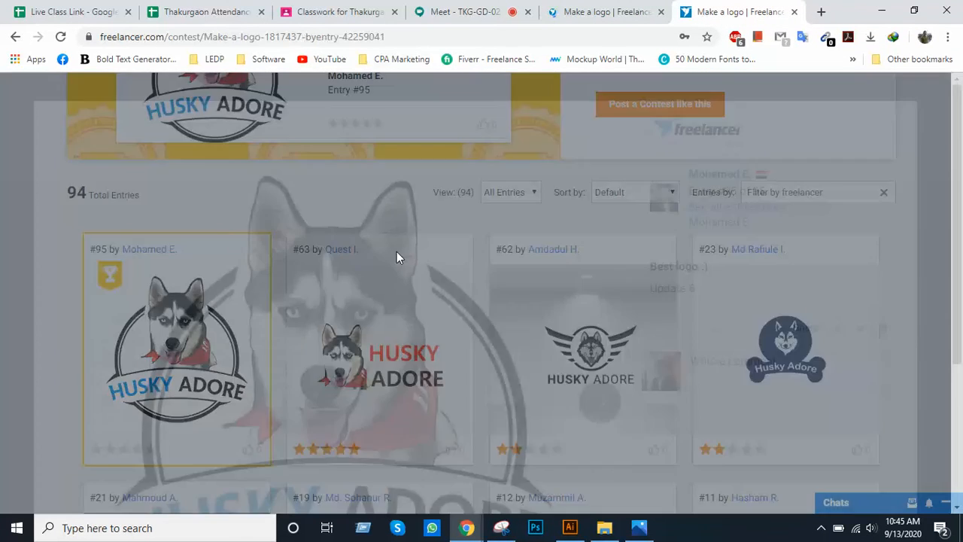
- Compare winning entry #95's husky illustration with the contest's IMG_6681.jpg photo, examining the eyes, nose and scarf
{"action": "scroll", "coordinate": [392, 271], "scroll_direction": "down", "scroll_amount": 1}
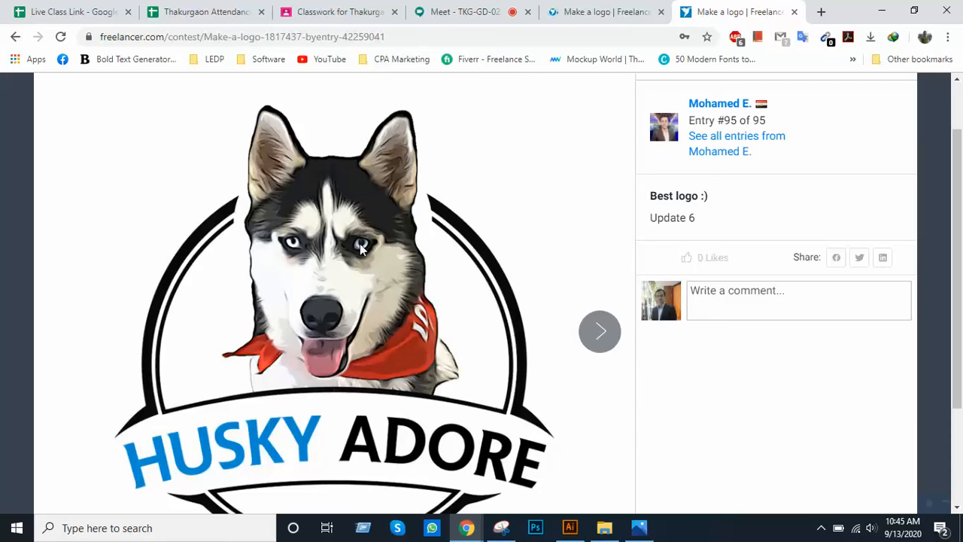
{"action": "left_click", "coordinate": [588, 15]}
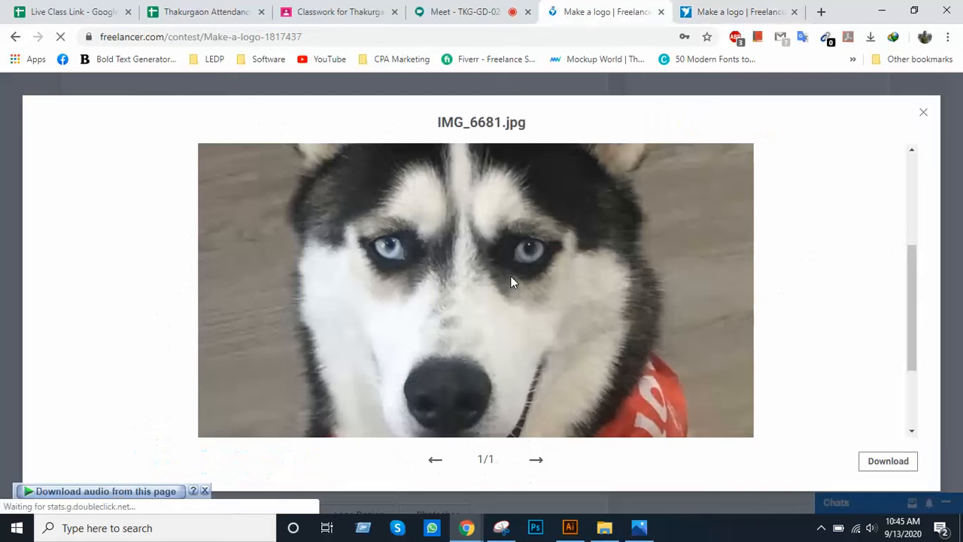
{"action": "scroll", "coordinate": [481, 283], "scroll_direction": "down", "scroll_amount": 2}
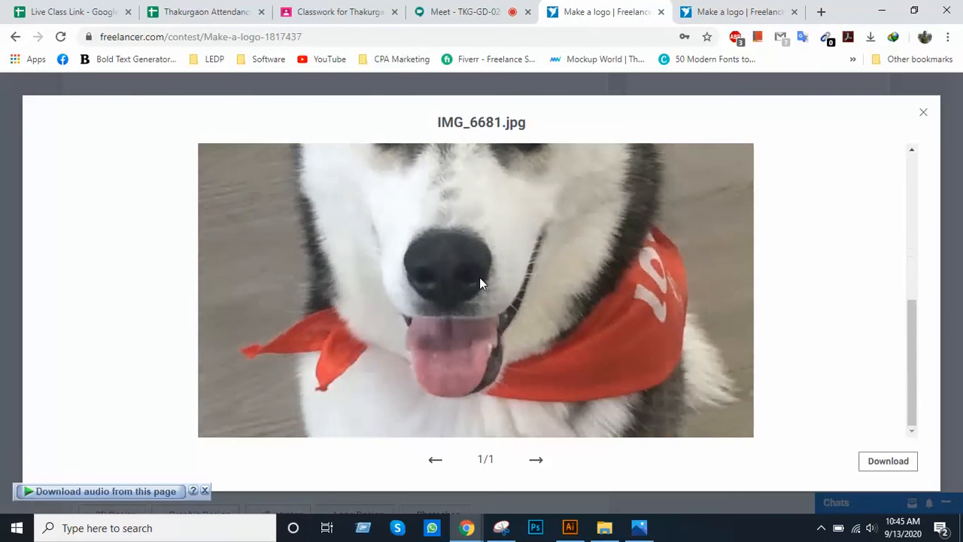
{"action": "scroll", "coordinate": [482, 283], "scroll_direction": "up", "scroll_amount": 1}
{"action": "scroll", "coordinate": [481, 283], "scroll_direction": "down", "scroll_amount": 1}
{"action": "scroll", "coordinate": [482, 283], "scroll_direction": "down", "scroll_amount": 1}
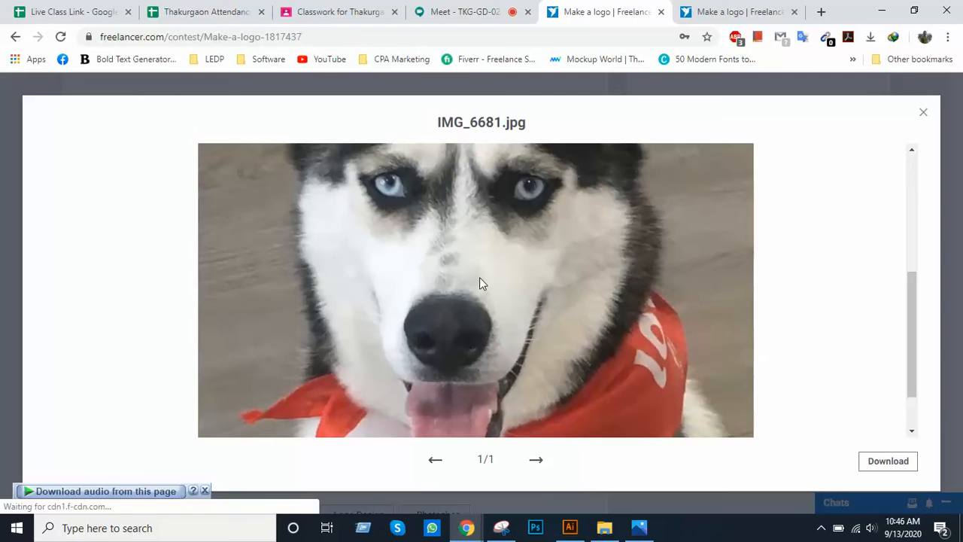
{"action": "scroll", "coordinate": [484, 276], "scroll_direction": "down", "scroll_amount": 2}
{"action": "scroll", "coordinate": [526, 270], "scroll_direction": "up", "scroll_amount": 3}
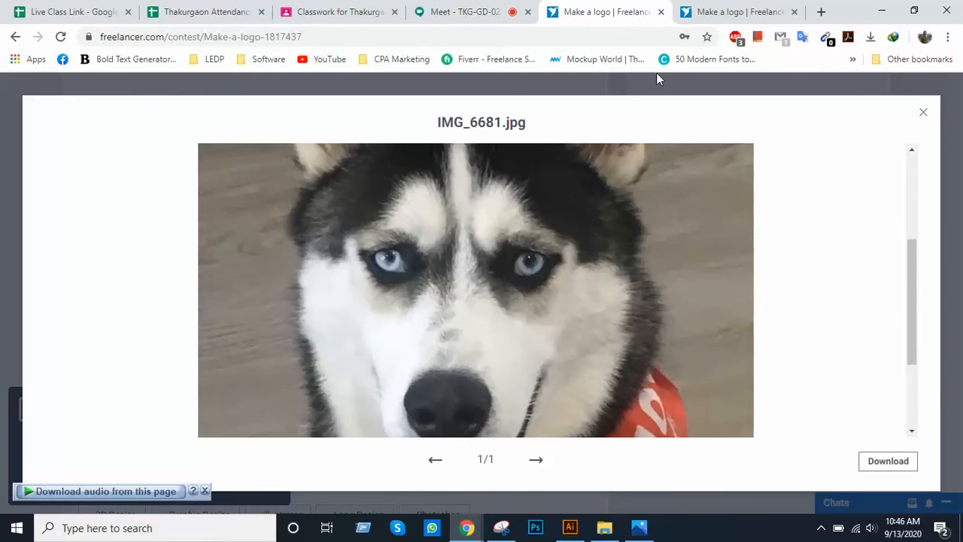
- Copy the Husky Adore image from entry #95 and paste it into Skyway Logo.ai in Illustrator
{"action": "left_click", "coordinate": [718, 12]}
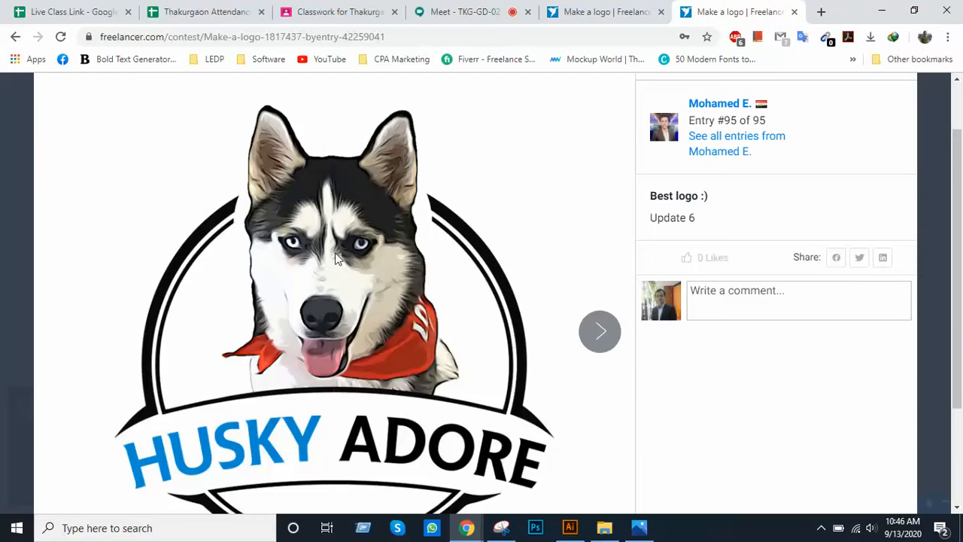
{"action": "right_click", "coordinate": [358, 246]}
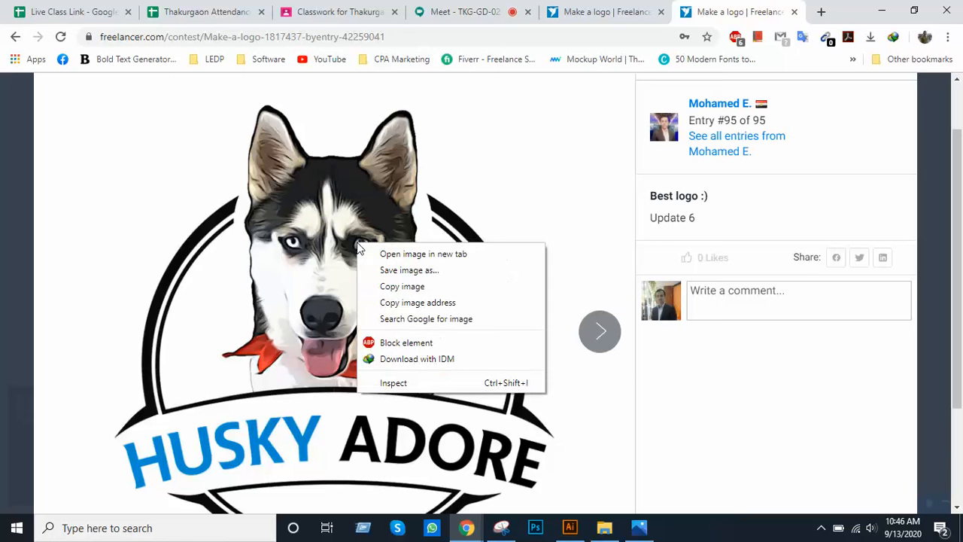
{"action": "left_click", "coordinate": [736, 433]}
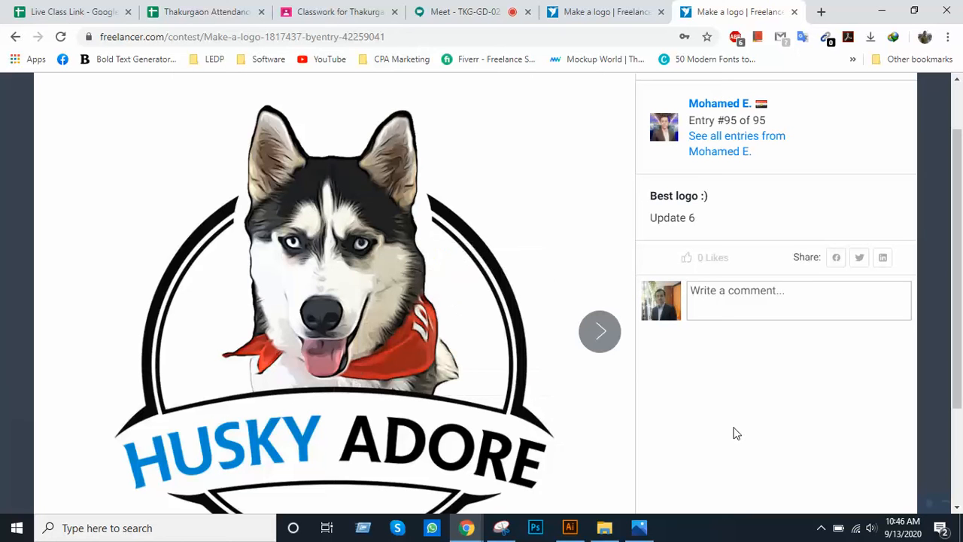
{"action": "right_click", "coordinate": [331, 237]}
{"action": "left_click", "coordinate": [390, 276]}
{"action": "left_click", "coordinate": [569, 528]}
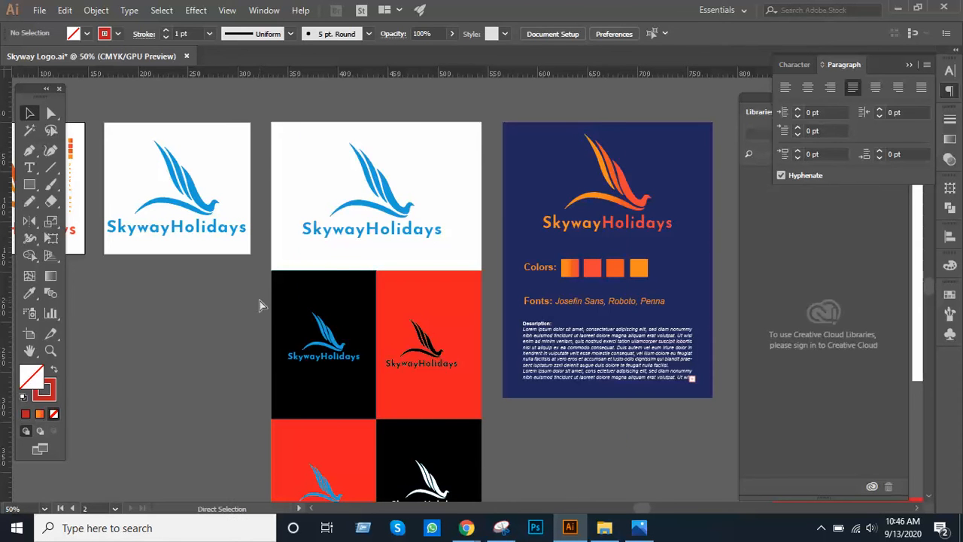
{"action": "key", "text": "ctrl+v"}
{"action": "key", "text": "a"}
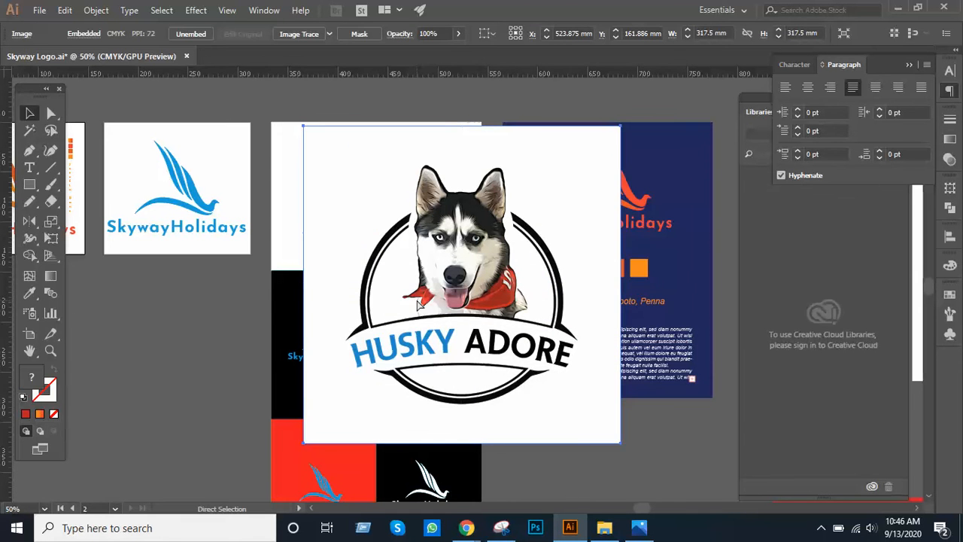
- Examine the husky's face, ears and fur detail in the pasted Husky Adore logo up close
{"action": "scroll", "coordinate": [417, 300], "scroll_direction": "up", "scroll_amount": 4}
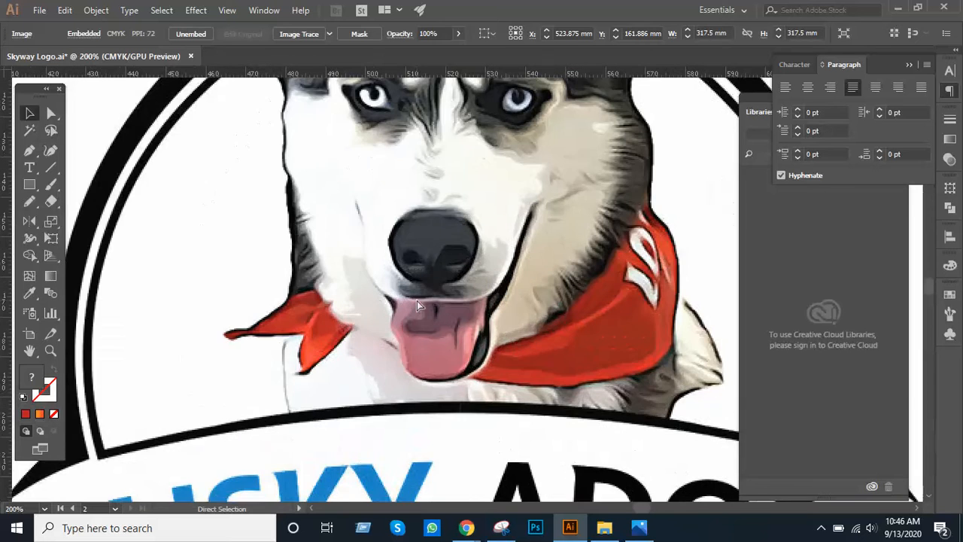
{"action": "scroll", "coordinate": [419, 300], "scroll_direction": "up", "scroll_amount": 5}
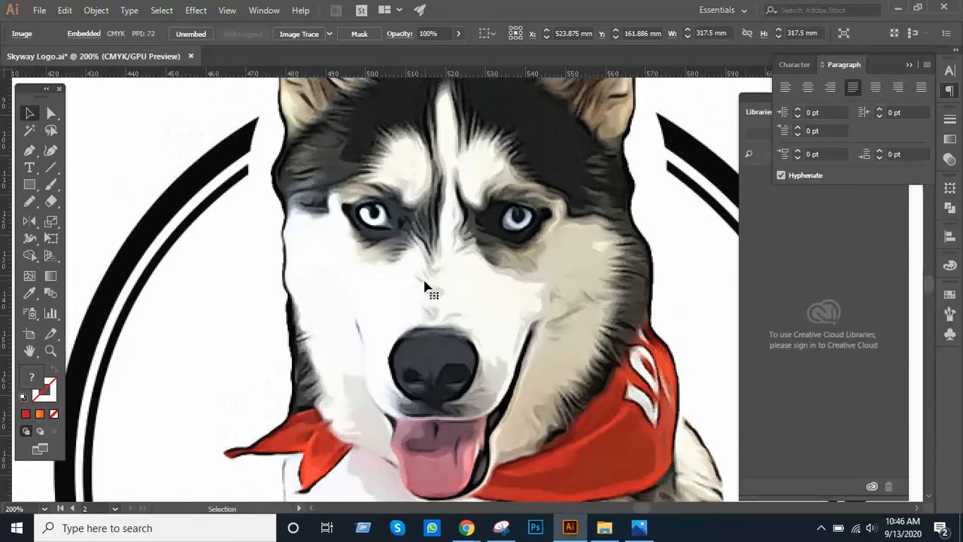
{"action": "scroll", "coordinate": [428, 282], "scroll_direction": "up", "scroll_amount": 2}
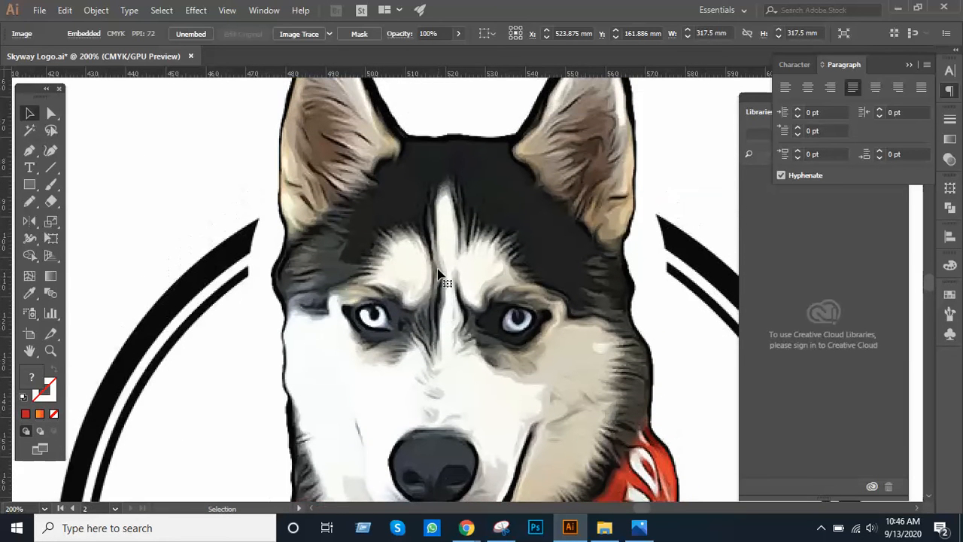
{"action": "scroll", "coordinate": [442, 278], "scroll_direction": "down", "scroll_amount": 2}
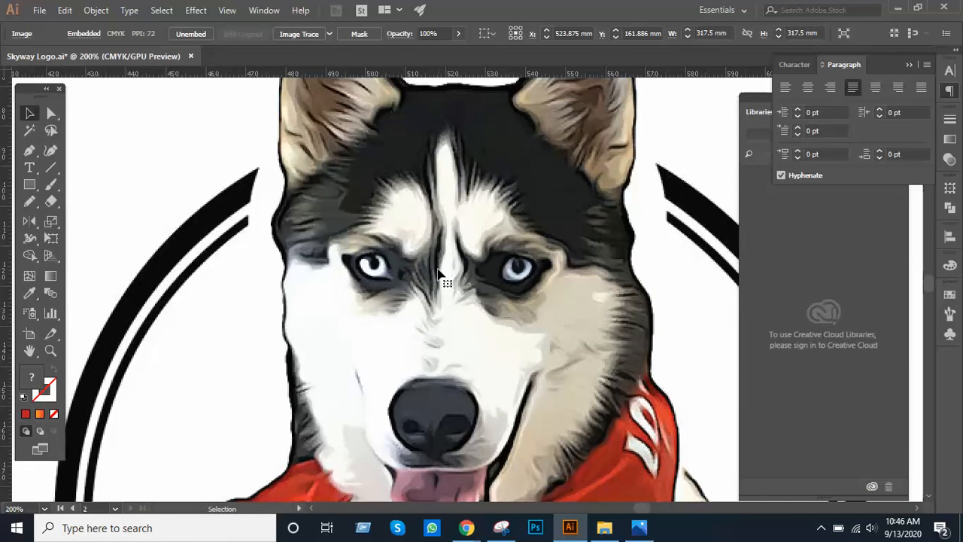
{"action": "key", "text": "a"}
{"action": "key", "text": "ctrl+minus"}
{"action": "key", "text": "ctrl+minus"}
{"action": "key", "text": "ctrl+minus"}
{"action": "key", "text": "ctrl+minus"}
{"action": "key", "text": "ctrl+minus"}
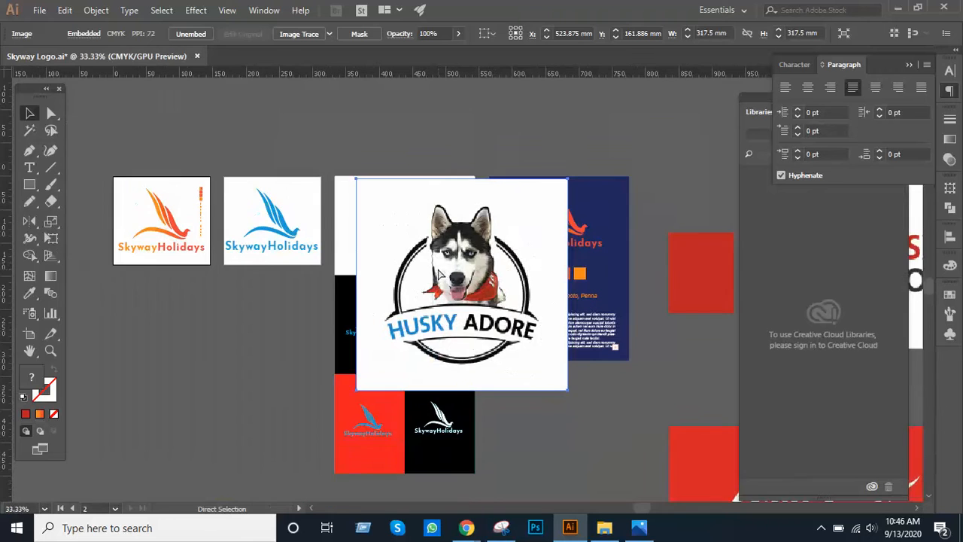
- Copy the IMG_6681.jpg husky photo from the contest page in Chrome and paste it into the Illustrator document
{"action": "mouse_move", "coordinate": [467, 527]}
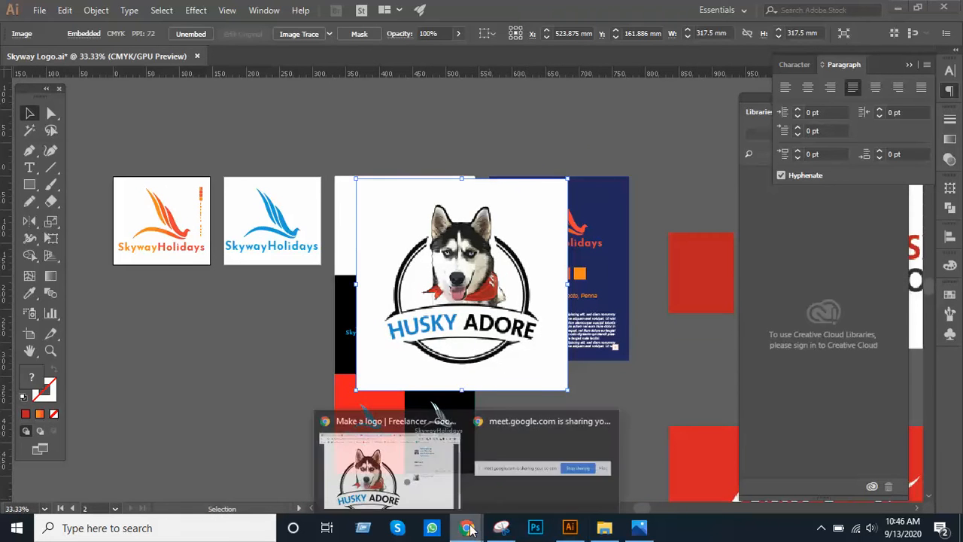
{"action": "left_click", "coordinate": [380, 466]}
{"action": "left_click", "coordinate": [590, 13]}
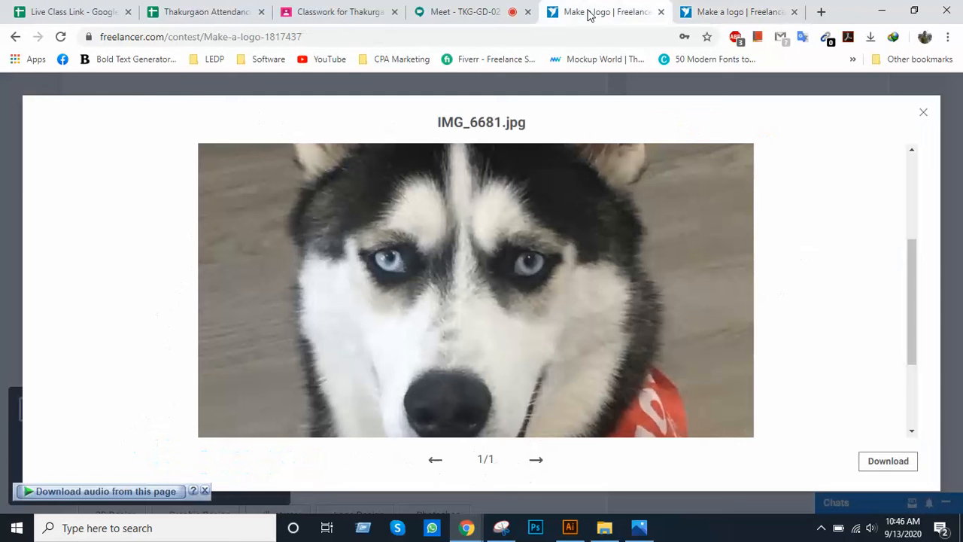
{"action": "right_click", "coordinate": [445, 279]}
{"action": "left_click", "coordinate": [497, 324]}
{"action": "left_click", "coordinate": [569, 527]}
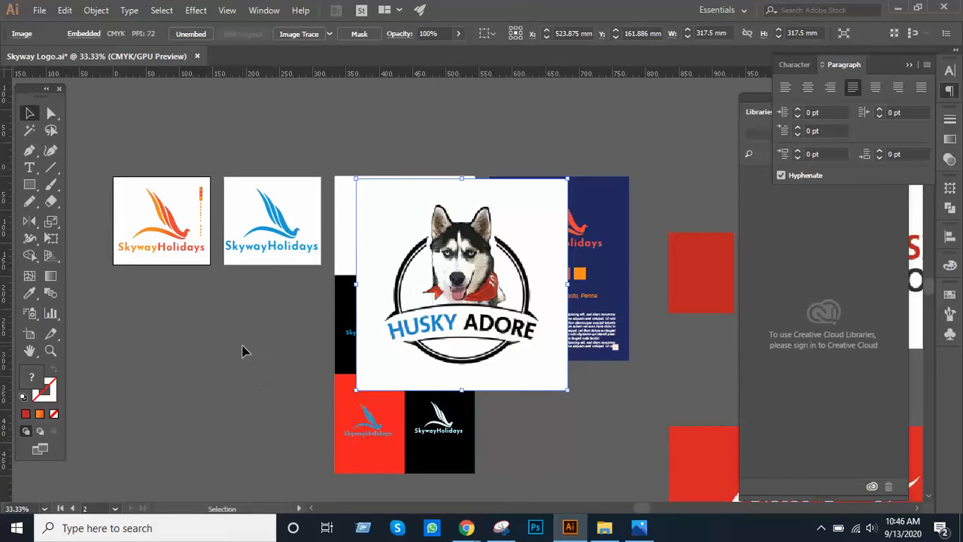
{"action": "key", "text": "ctrl+v"}
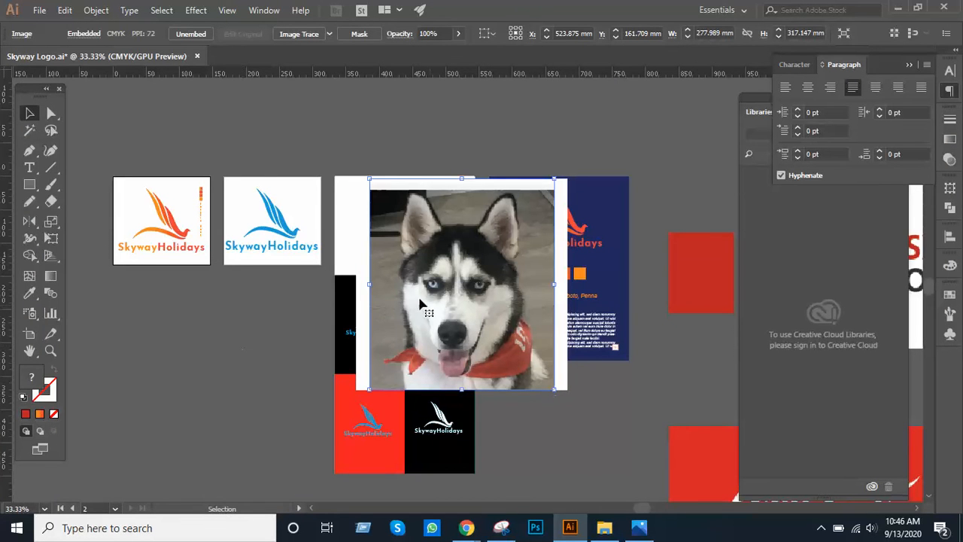
- Arrange the husky photo to the left of the Husky Adore logo, keeping the logo's dog face uncovered
{"action": "left_click_drag", "start_coordinate": [419, 302], "coordinate": [300, 298]}
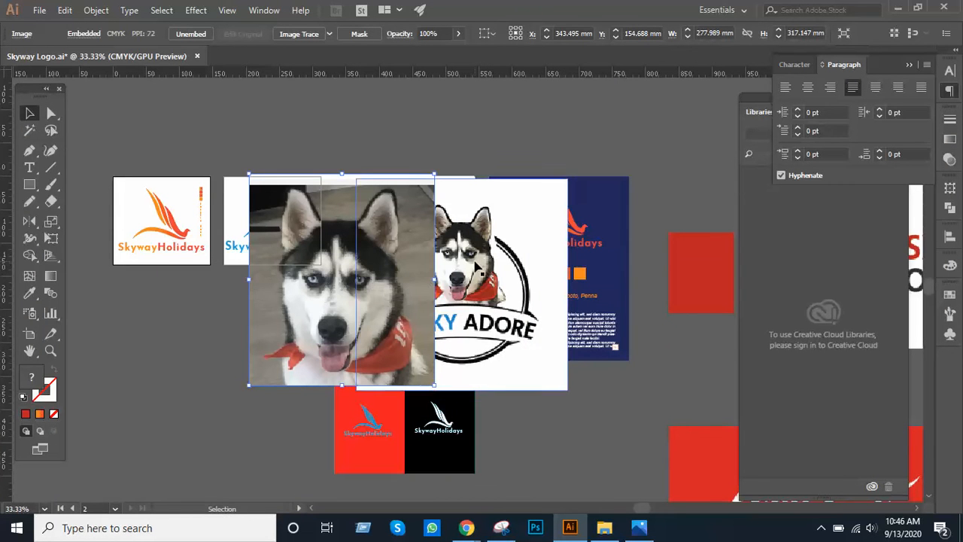
{"action": "left_click_drag", "start_coordinate": [475, 265], "coordinate": [483, 264]}
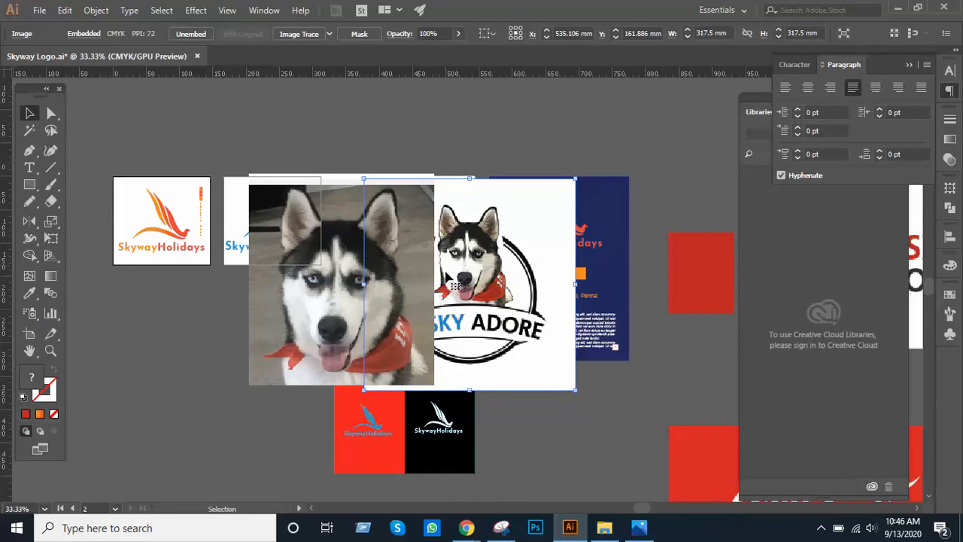
{"action": "key", "text": "ctrl+plus"}
{"action": "key", "text": "ctrl+plus"}
{"action": "key", "text": "ctrl+plus"}
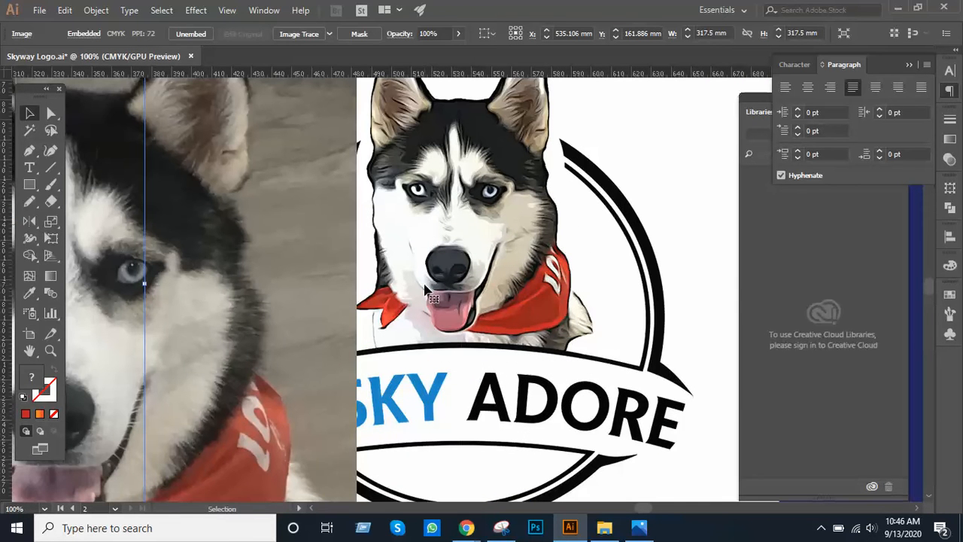
{"action": "left_click_drag", "start_coordinate": [275, 335], "coordinate": [290, 296]}
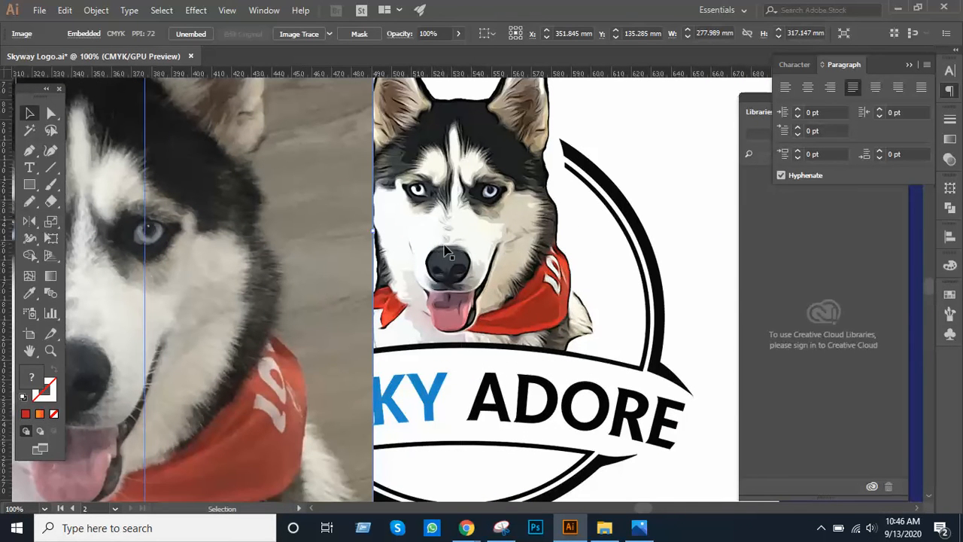
- Compare the original husky photo with the logo's illustrated dog, checking ears, eyes, mouth and scarf, ending on the whole photo
{"action": "scroll", "coordinate": [466, 274], "scroll_direction": "up", "scroll_amount": 2}
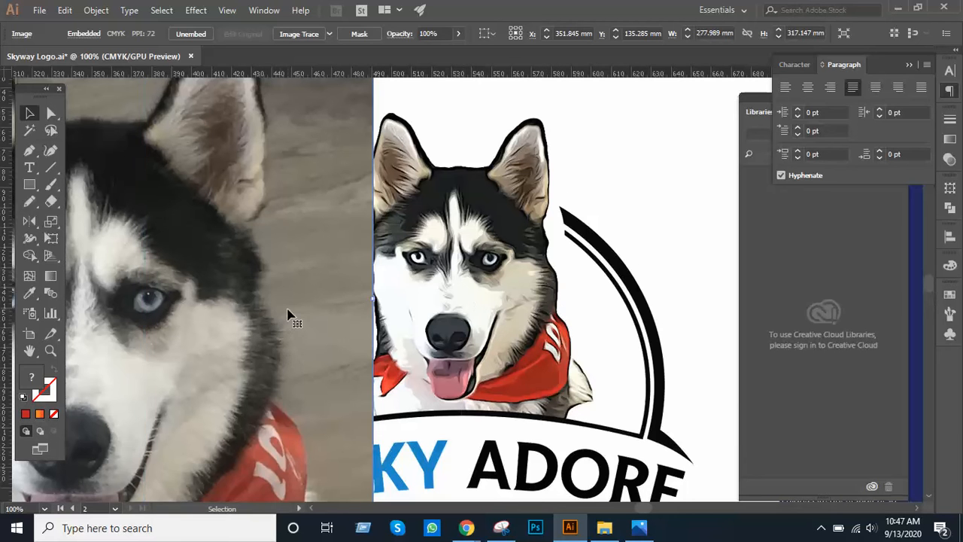
{"action": "scroll", "coordinate": [287, 315], "scroll_direction": "down", "scroll_amount": 1}
{"action": "scroll", "coordinate": [287, 315], "scroll_direction": "up", "scroll_amount": 3}
{"action": "scroll", "coordinate": [330, 304], "scroll_direction": "down", "scroll_amount": 1}
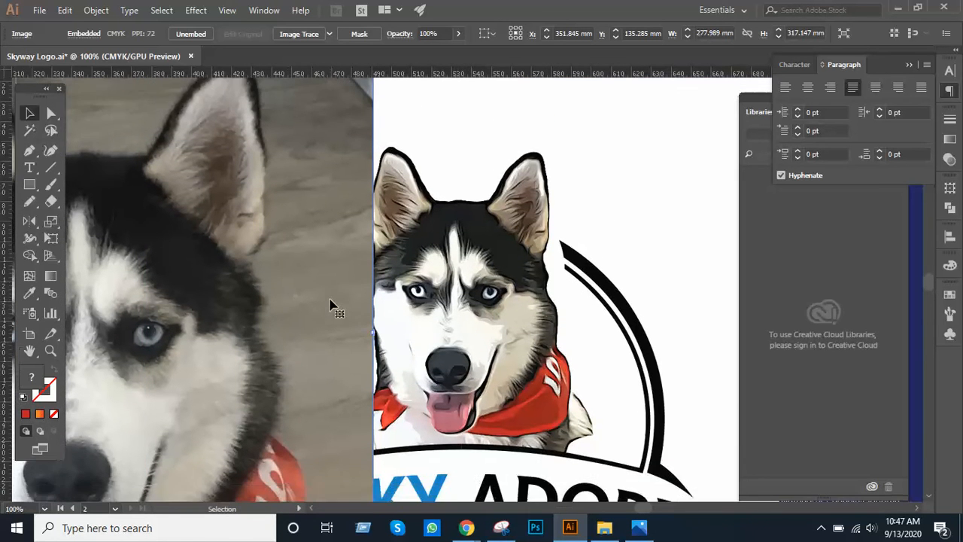
{"action": "scroll", "coordinate": [331, 305], "scroll_direction": "down", "scroll_amount": 1}
{"action": "scroll", "coordinate": [322, 322], "scroll_direction": "down", "scroll_amount": 1}
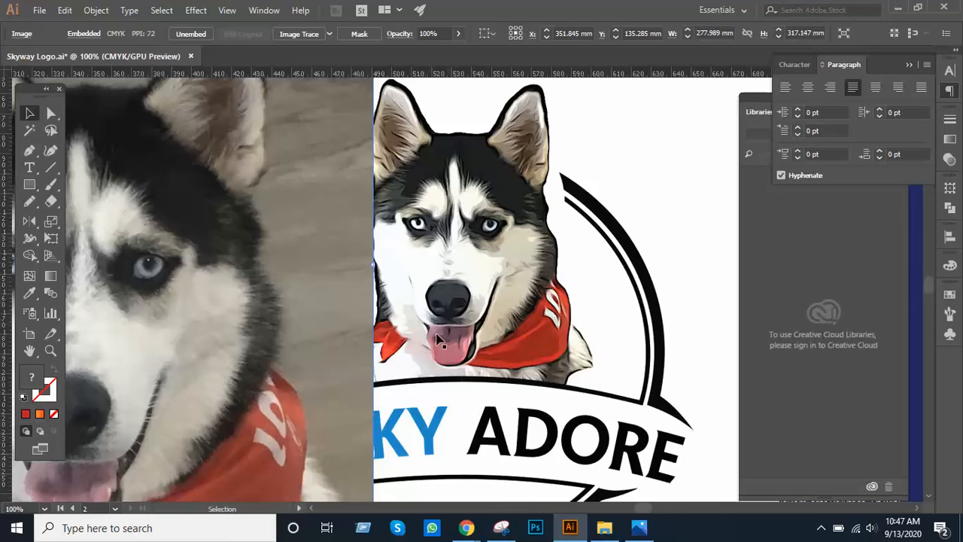
{"action": "scroll", "coordinate": [441, 312], "scroll_direction": "down", "scroll_amount": 2}
{"action": "scroll", "coordinate": [437, 312], "scroll_direction": "up", "scroll_amount": 3}
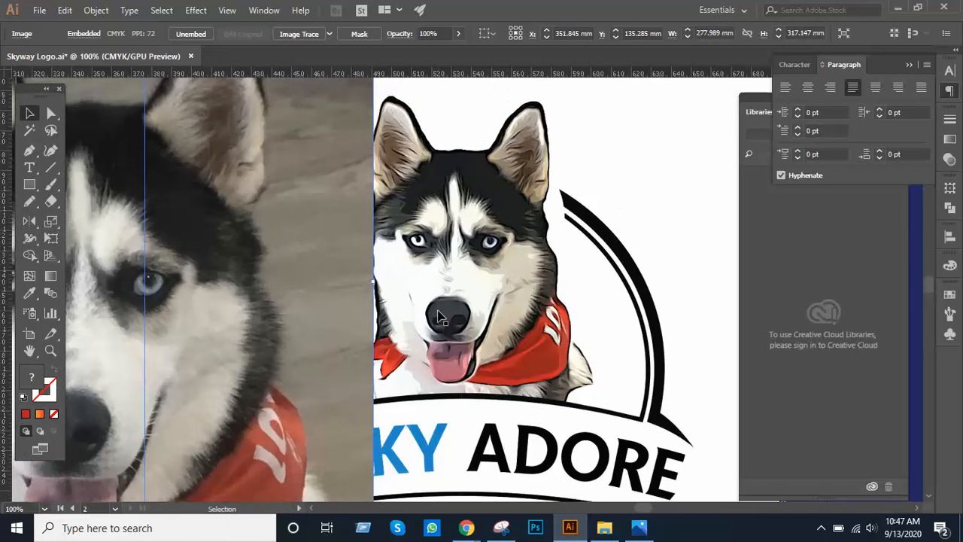
{"action": "scroll", "coordinate": [439, 315], "scroll_direction": "down", "scroll_amount": 3}
{"action": "scroll", "coordinate": [439, 316], "scroll_direction": "down", "scroll_amount": 2}
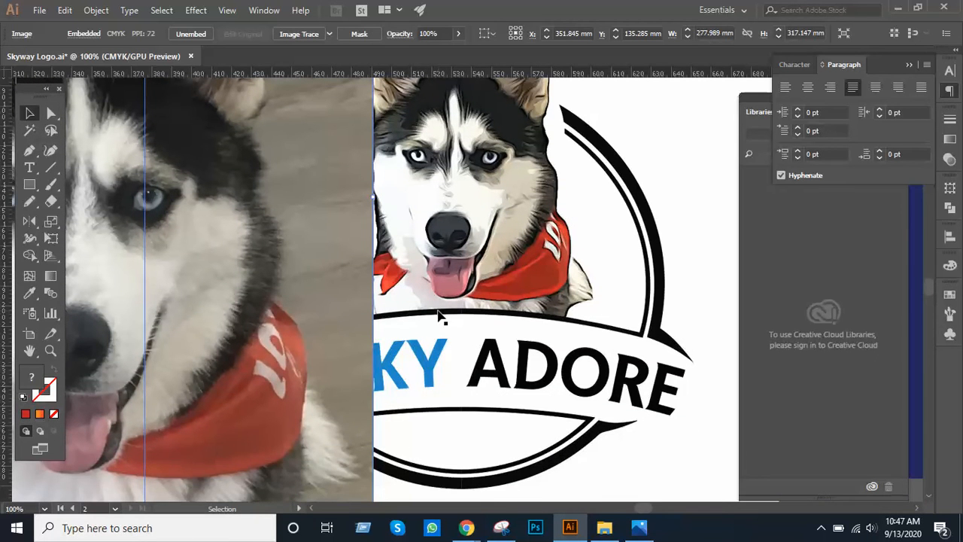
{"action": "scroll", "coordinate": [440, 316], "scroll_direction": "up", "scroll_amount": 3}
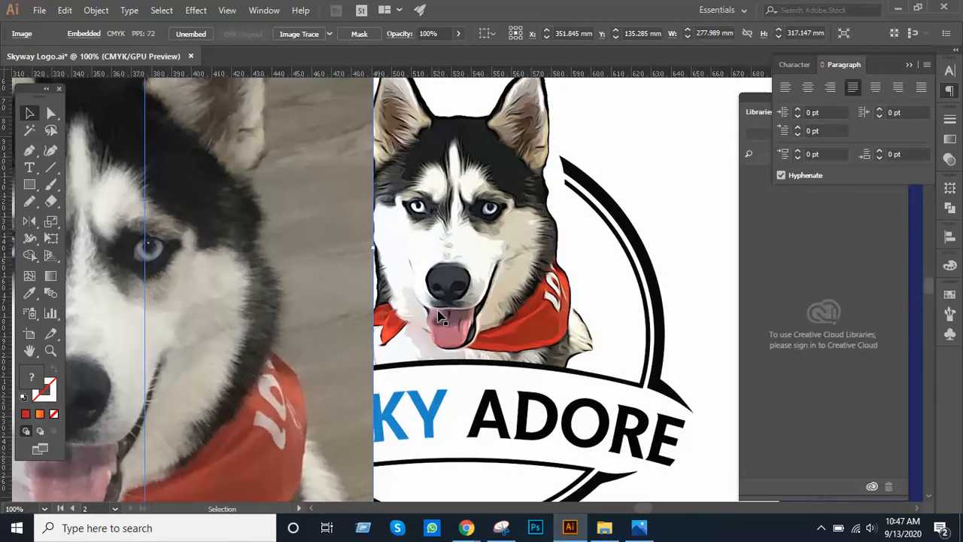
{"action": "scroll", "coordinate": [440, 316], "scroll_direction": "down", "scroll_amount": 10}
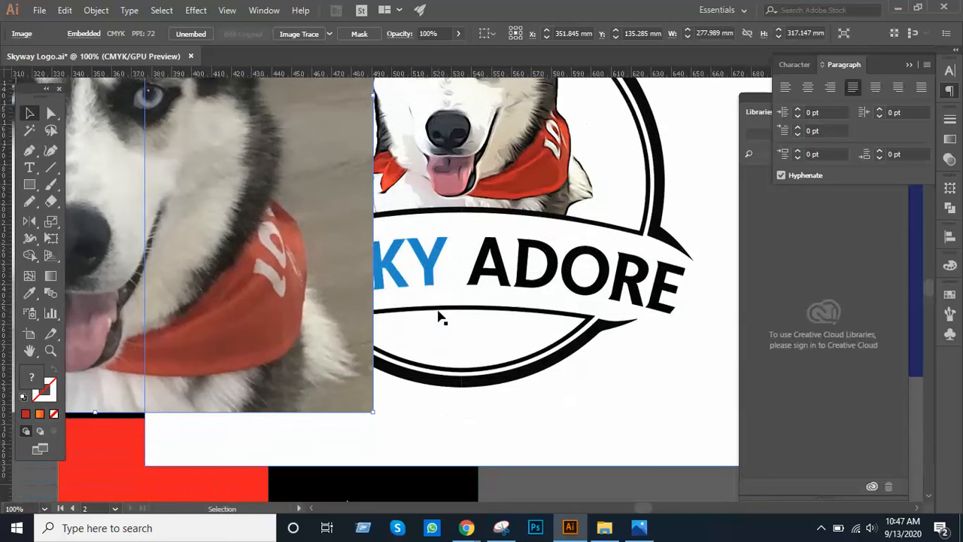
{"action": "scroll", "coordinate": [441, 318], "scroll_direction": "up", "scroll_amount": 17}
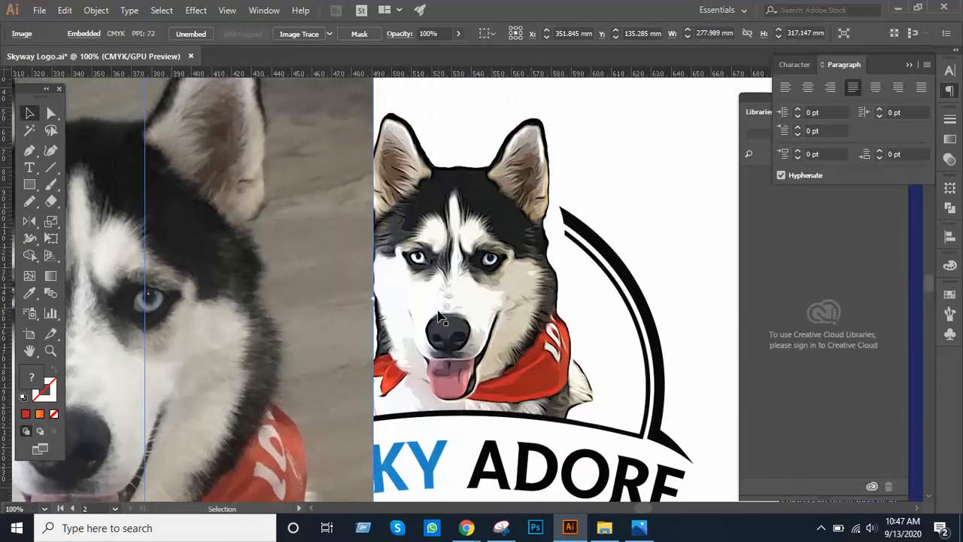
{"action": "scroll", "coordinate": [441, 316], "scroll_direction": "up", "scroll_amount": 6}
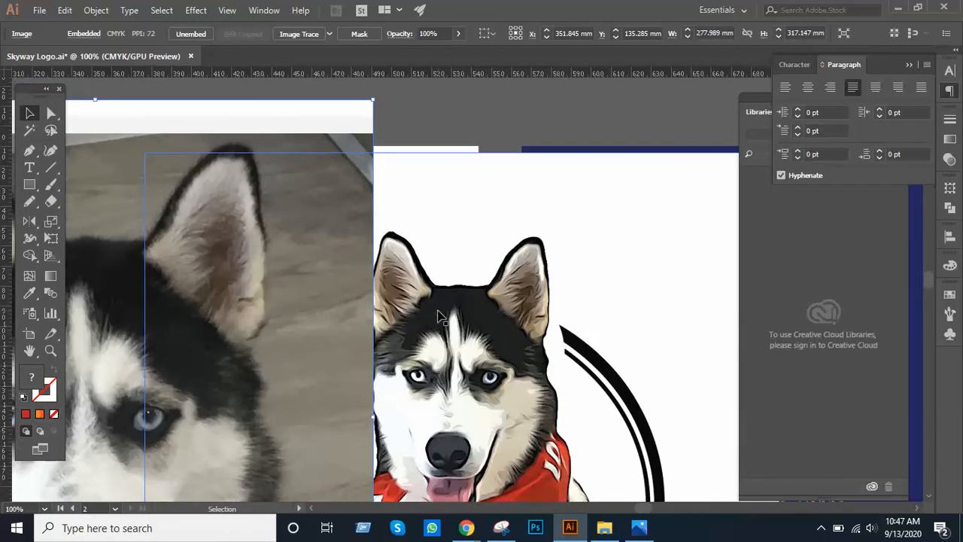
{"action": "scroll", "coordinate": [441, 317], "scroll_direction": "down", "scroll_amount": 6}
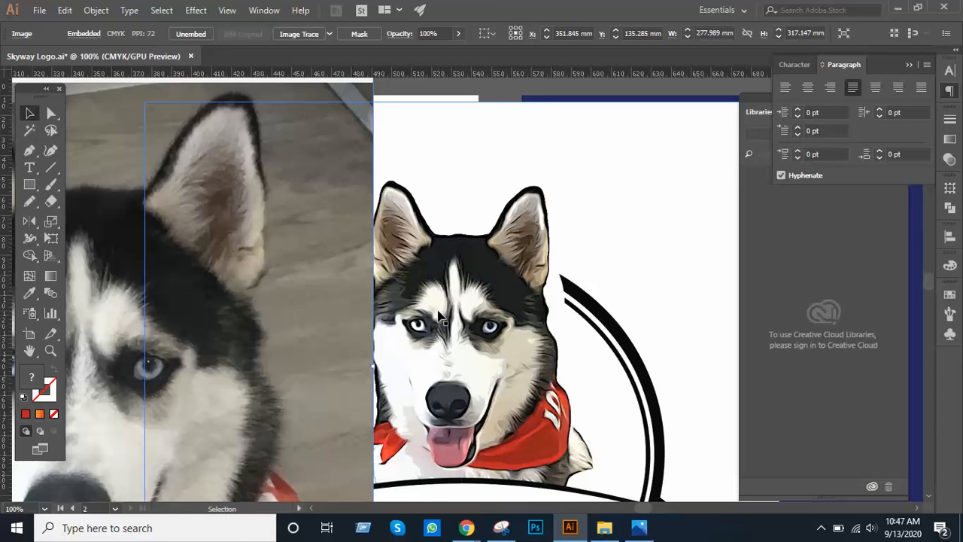
{"action": "scroll", "coordinate": [441, 316], "scroll_direction": "down", "scroll_amount": 2}
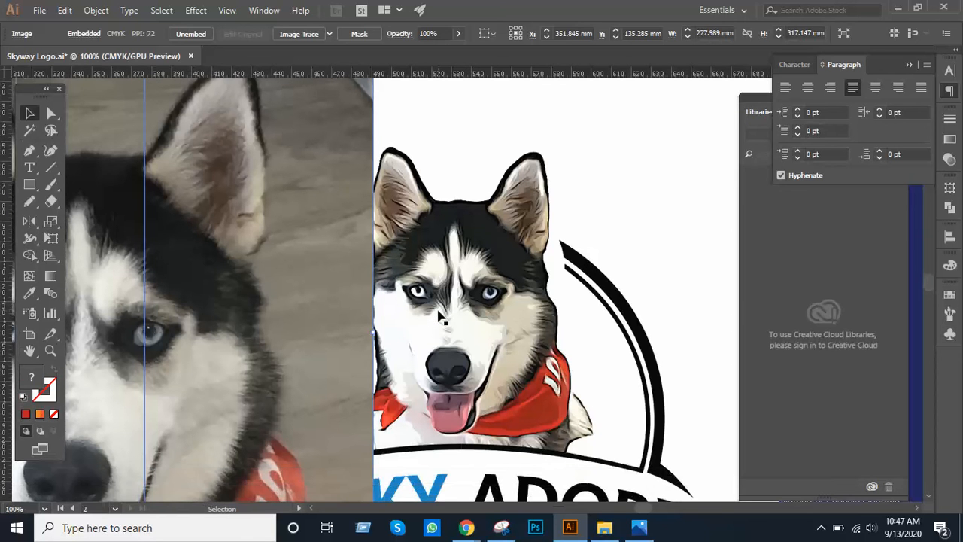
{"action": "key", "text": "a"}
{"action": "key", "text": "ctrl+minus"}
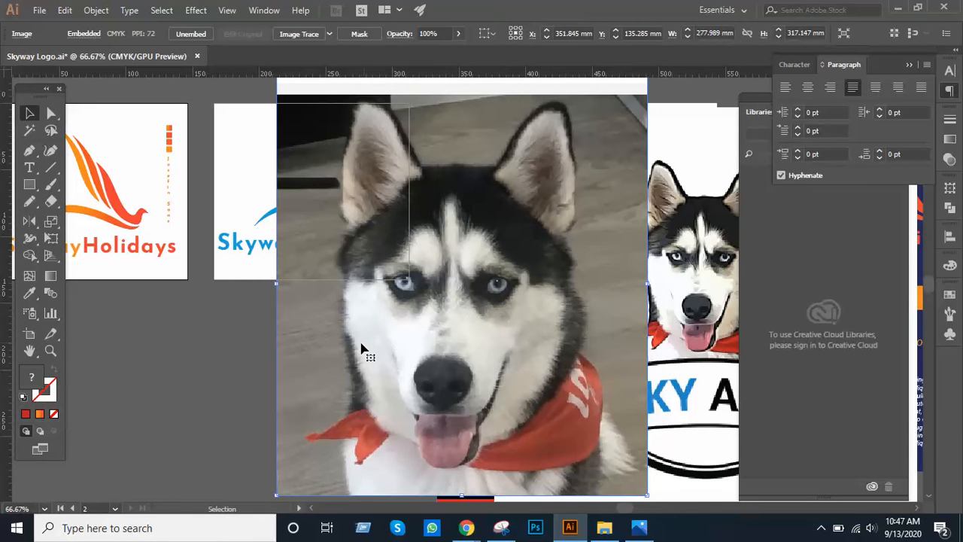
- Compare the husky photo with the dog, circular badge and lettering of the Husky Adore logo
{"action": "scroll", "coordinate": [346, 346], "scroll_direction": "down", "scroll_amount": 1}
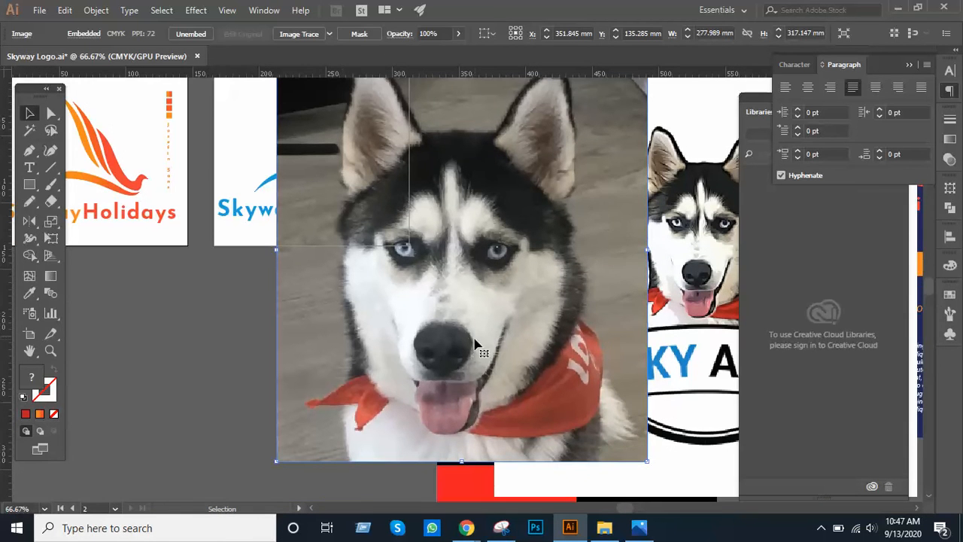
{"action": "scroll", "coordinate": [475, 348], "scroll_direction": "up", "scroll_amount": 1}
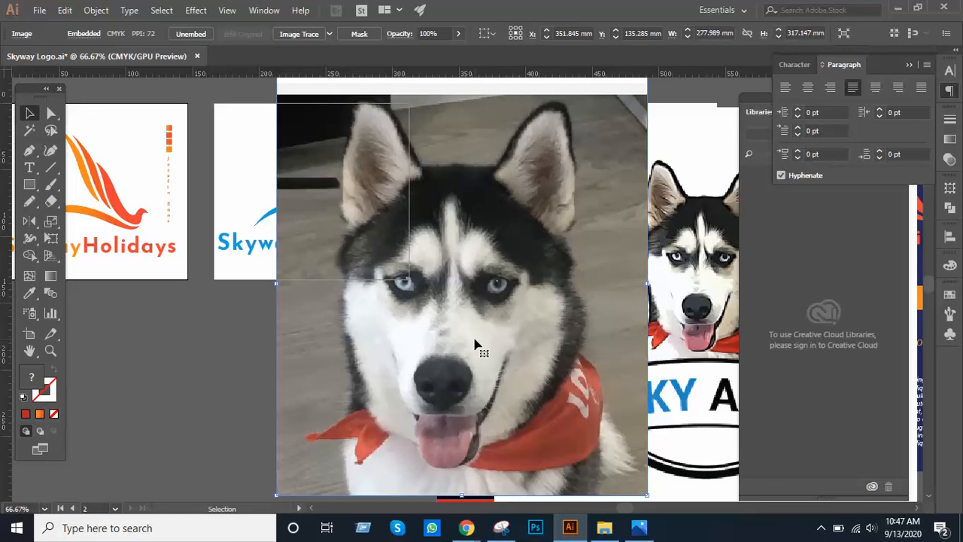
{"action": "key", "text": "ctrl"}
{"action": "key", "text": "ctrl+minus"}
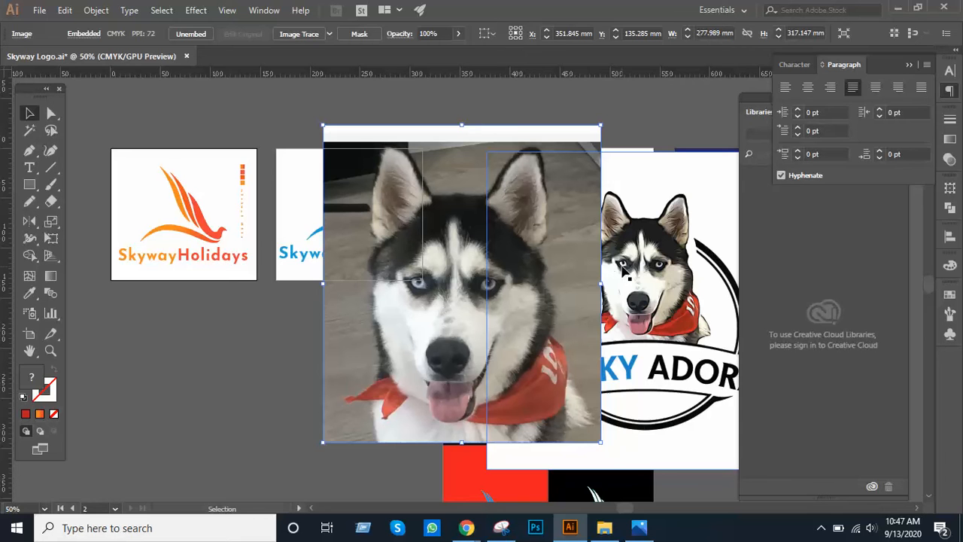
{"action": "key", "text": "ctrl"}
{"action": "key", "text": "ctrl+plus"}
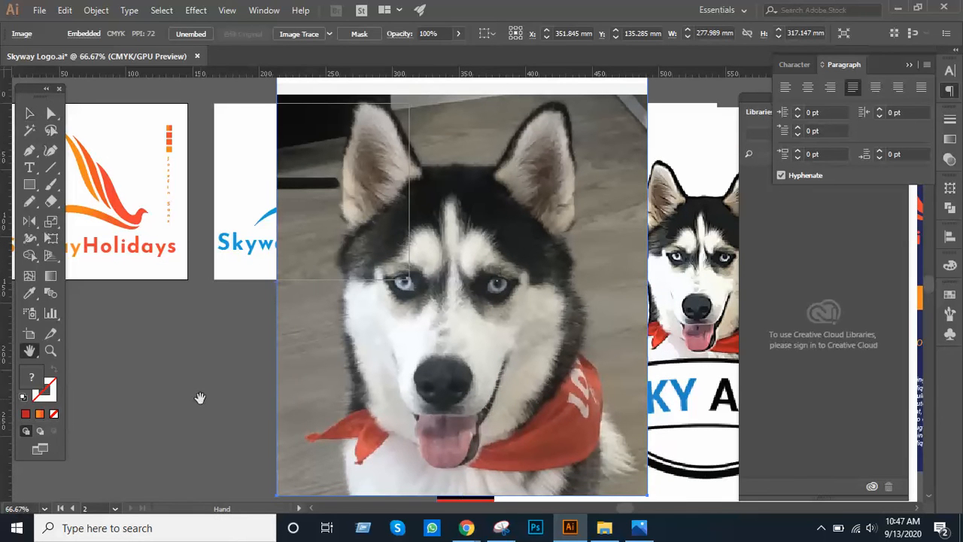
{"action": "key", "text": "space"}
{"action": "left_click_drag", "start_coordinate": [470, 320], "coordinate": [209, 312]}
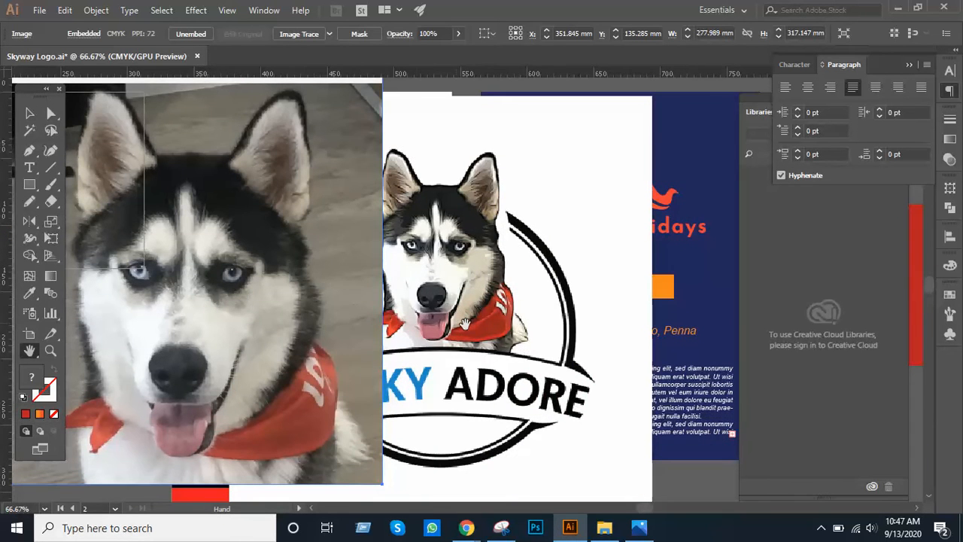
{"action": "scroll", "coordinate": [469, 324], "scroll_direction": "down", "scroll_amount": 1}
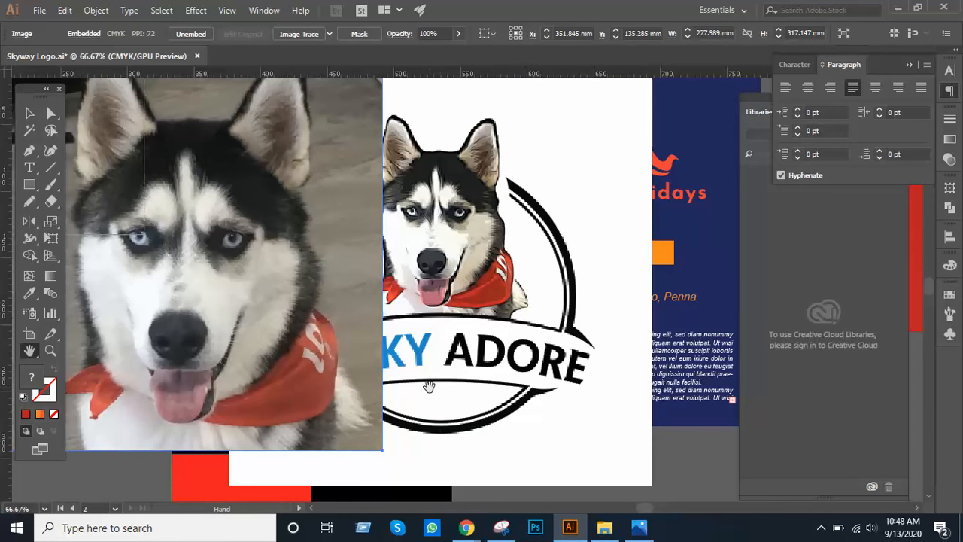
{"action": "scroll", "coordinate": [428, 388], "scroll_direction": "down", "scroll_amount": 1}
{"action": "scroll", "coordinate": [426, 388], "scroll_direction": "up", "scroll_amount": 2}
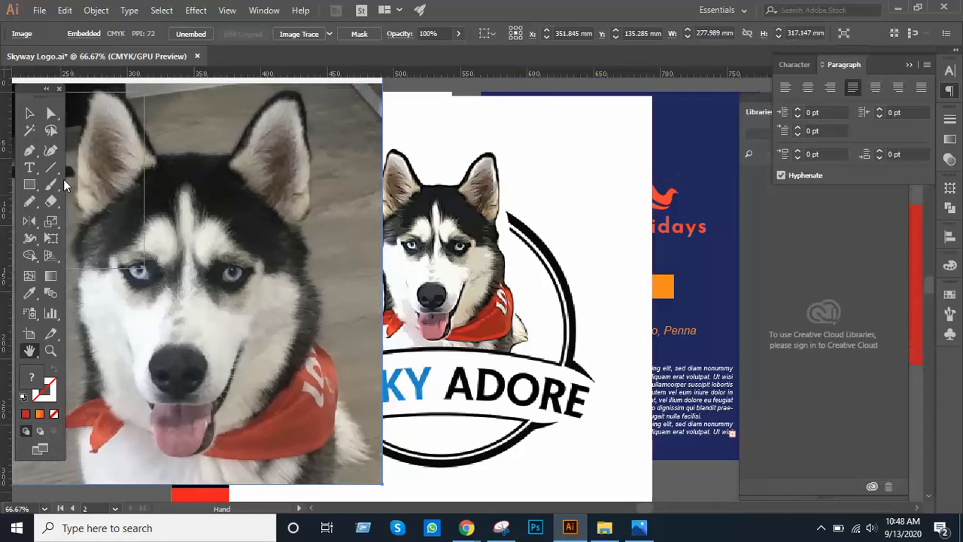
- Move the husky photo below the orange and blue SkywayHolidays logos, at about X 110 mm and Y 313 mm
{"action": "left_click", "coordinate": [25, 114]}
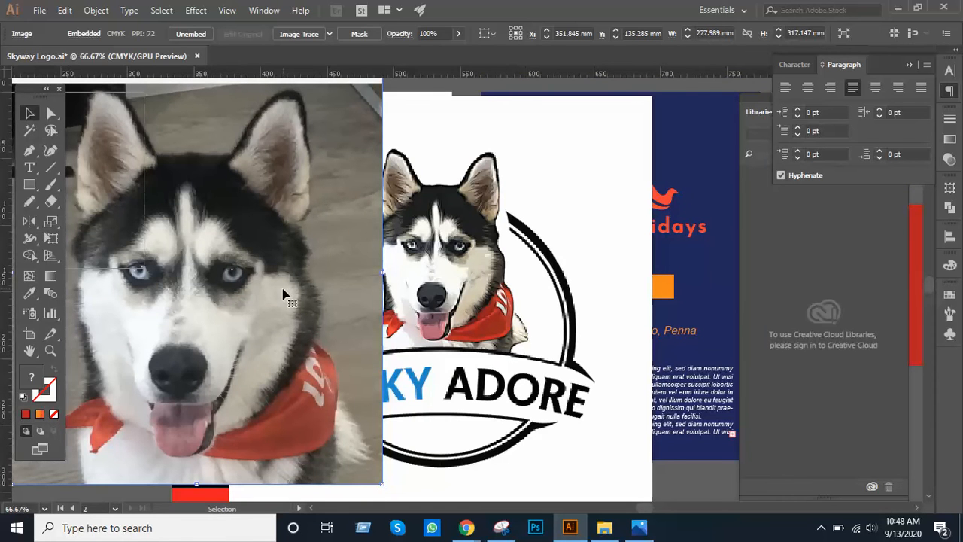
{"action": "key", "text": "ctrl+minus"}
{"action": "key", "text": "ctrl+minus"}
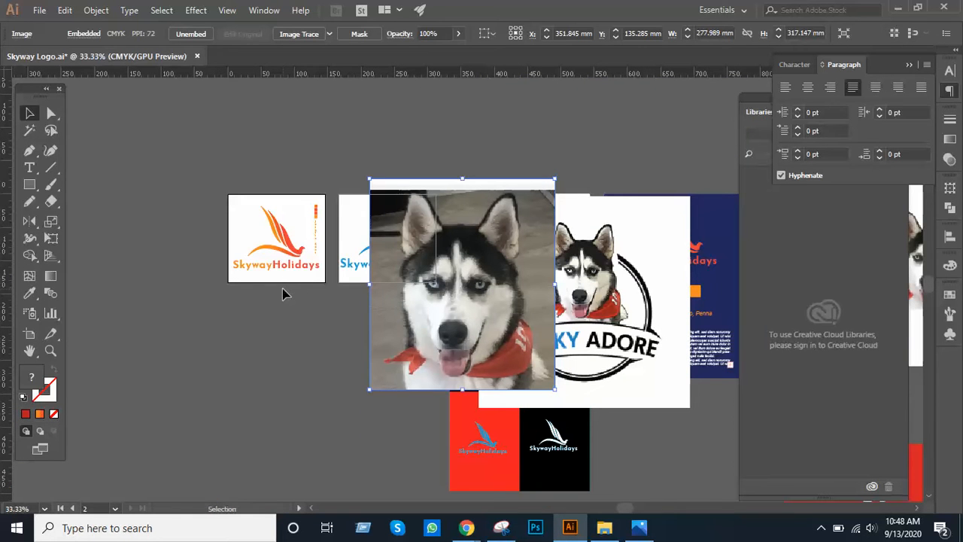
{"action": "left_click_drag", "start_coordinate": [440, 308], "coordinate": [253, 414]}
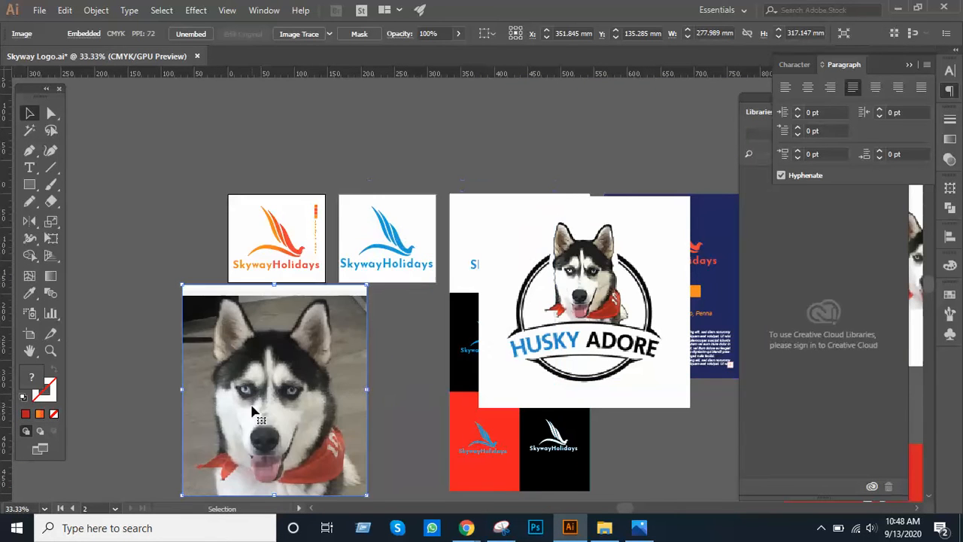
{"action": "scroll", "coordinate": [412, 361], "scroll_direction": "down", "scroll_amount": 3}
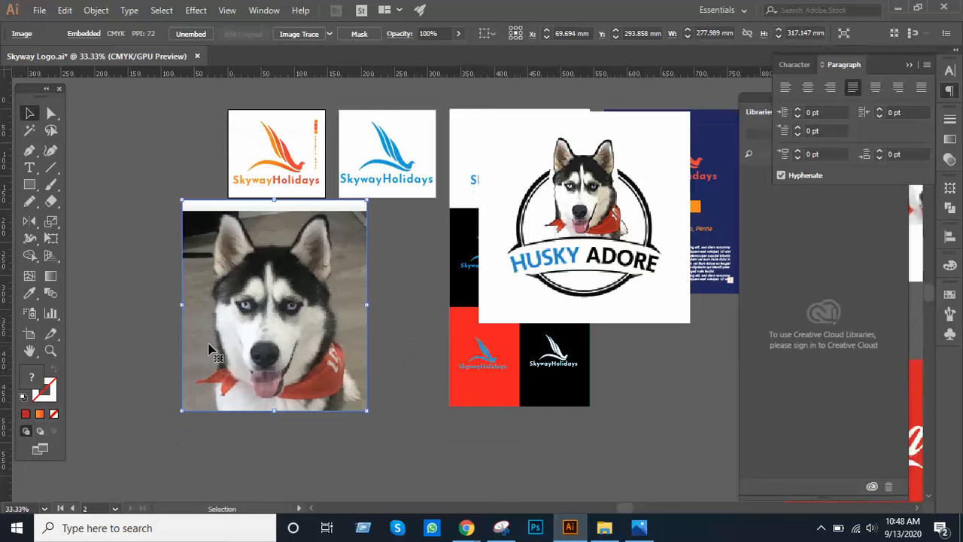
{"action": "left_click_drag", "start_coordinate": [211, 350], "coordinate": [237, 361]}
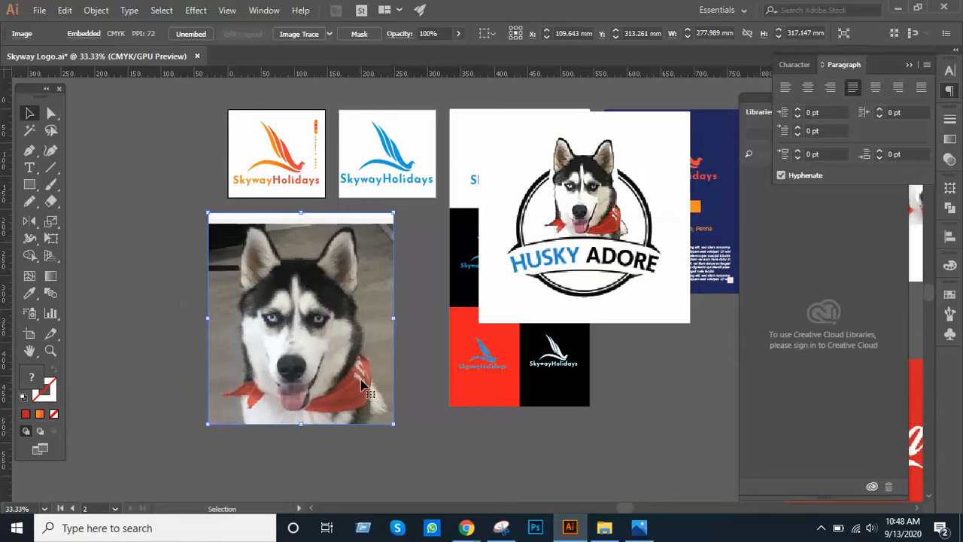
- Try a default Image Trace on the husky photo with the result expanded, and undo it
{"action": "left_click", "coordinate": [316, 36]}
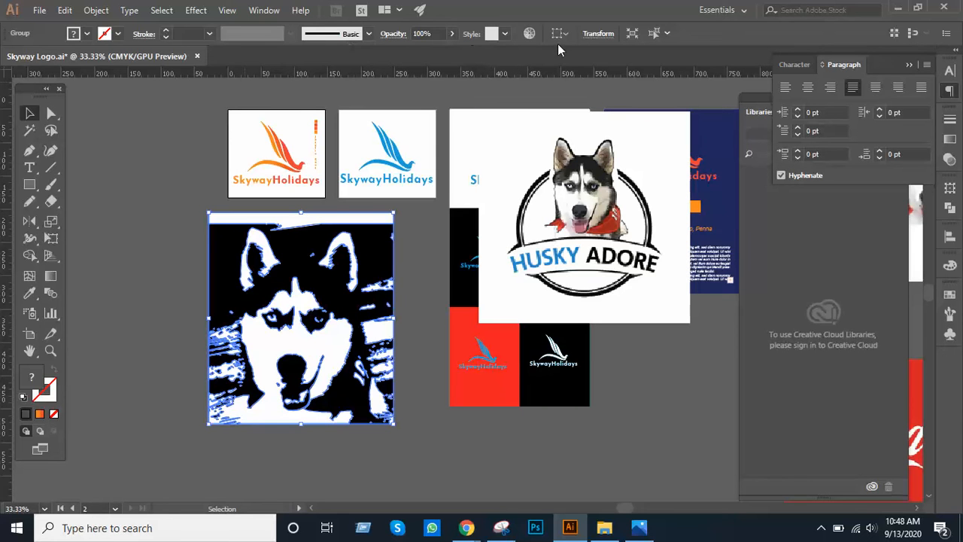
{"action": "key", "text": "a"}
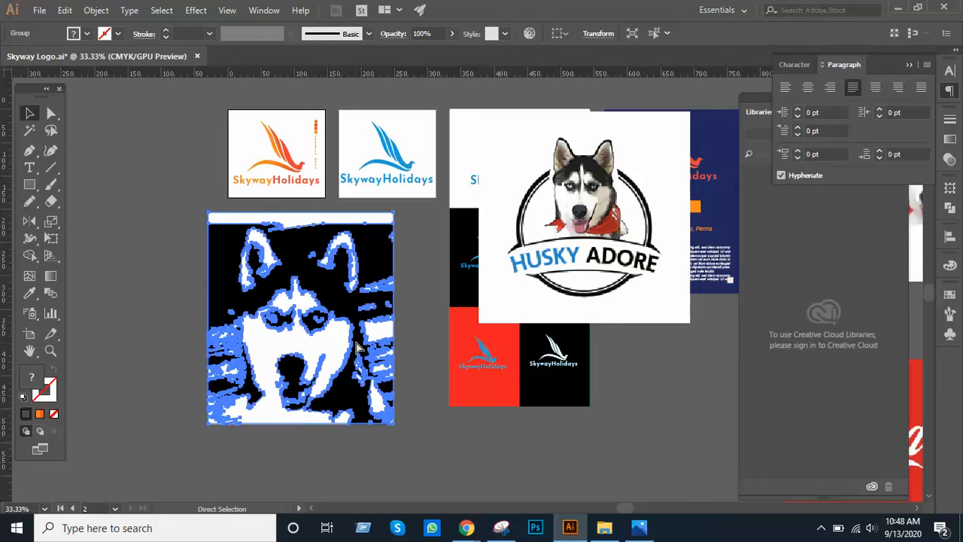
{"action": "key", "text": "ctrl+z"}
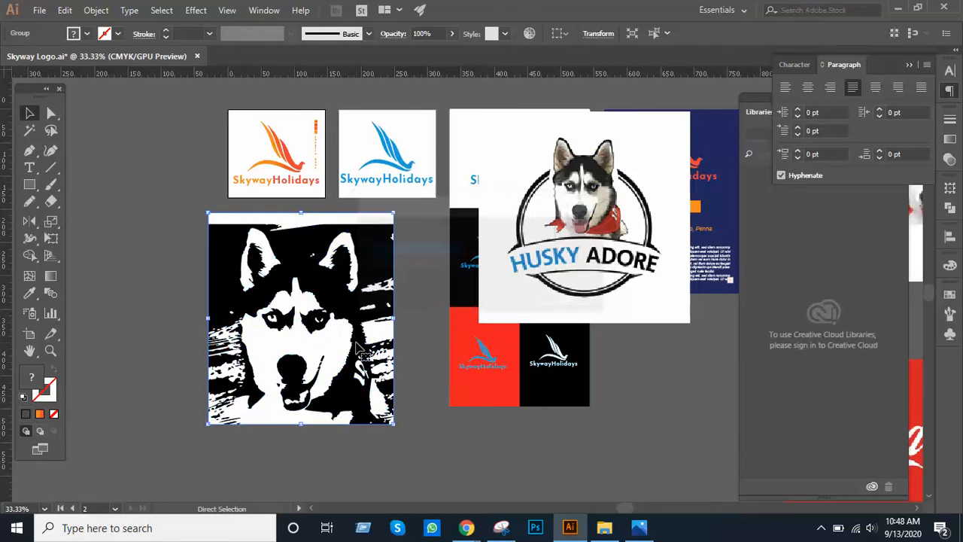
{"action": "key", "text": "ctrl+z"}
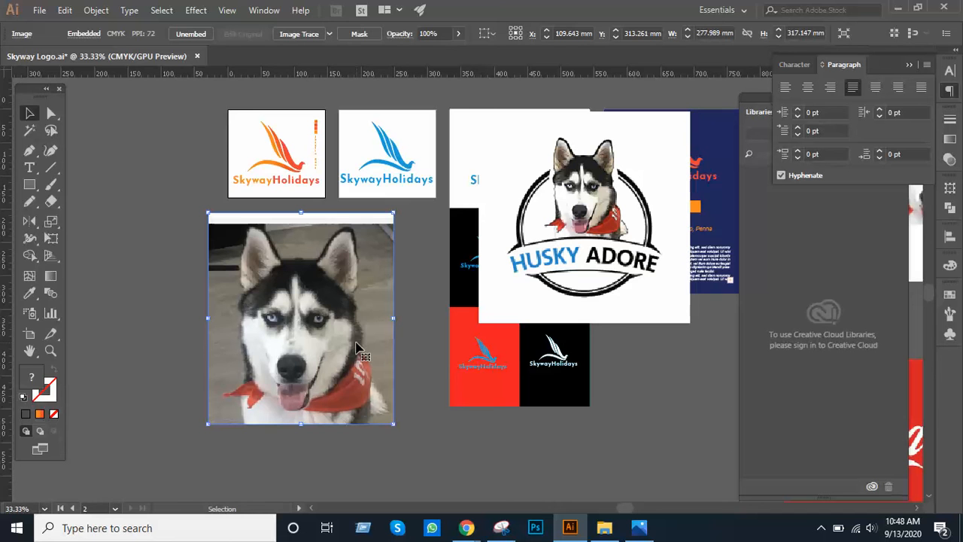
- Trace the husky photo using the 16 Colors Image Trace preset
{"action": "left_click", "coordinate": [329, 33]}
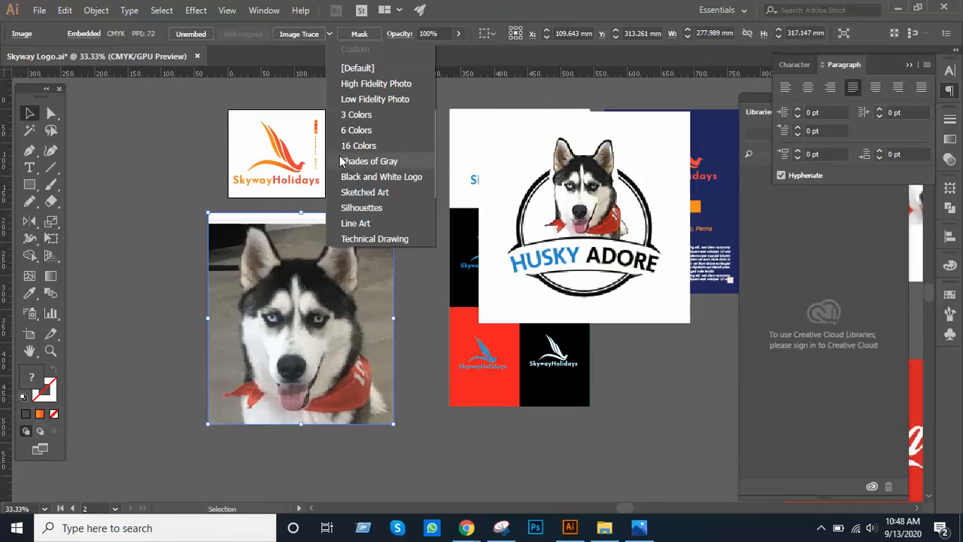
{"action": "left_click", "coordinate": [358, 149]}
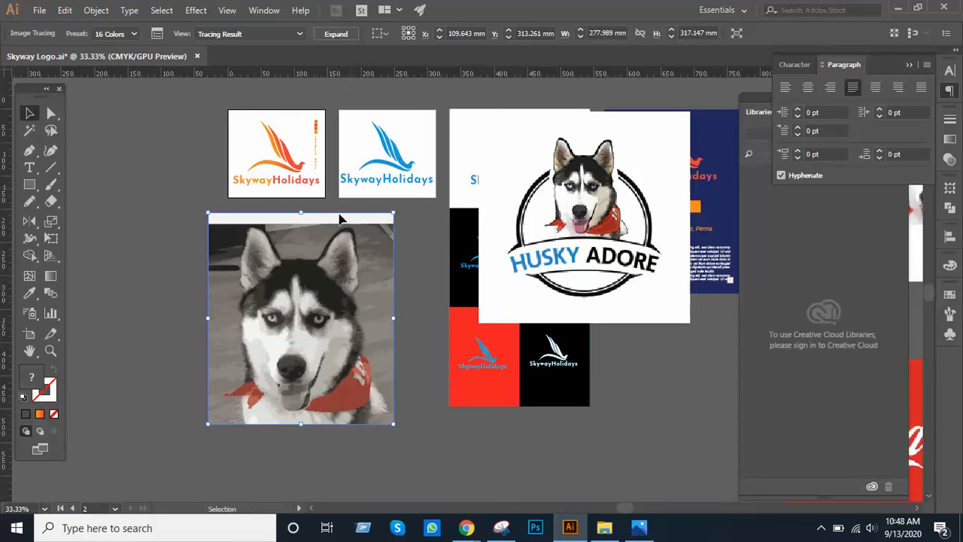
{"action": "scroll", "coordinate": [212, 279], "scroll_direction": "down", "scroll_amount": 1}
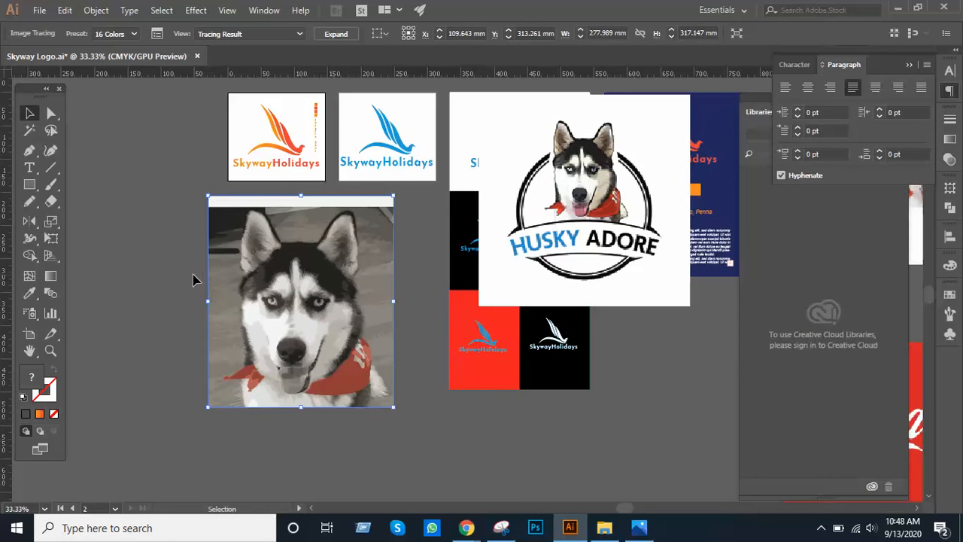
{"action": "scroll", "coordinate": [192, 280], "scroll_direction": "down", "scroll_amount": 1}
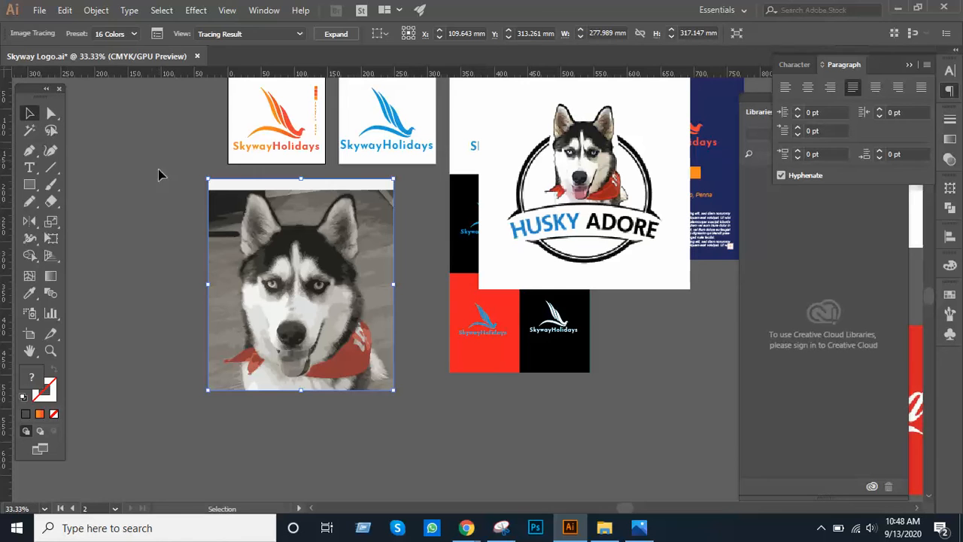
{"action": "left_click", "coordinate": [169, 241]}
{"action": "left_click", "coordinate": [310, 292]}
{"action": "left_click", "coordinate": [417, 316]}
{"action": "right_click", "coordinate": [301, 271]}
{"action": "left_click", "coordinate": [264, 411]}
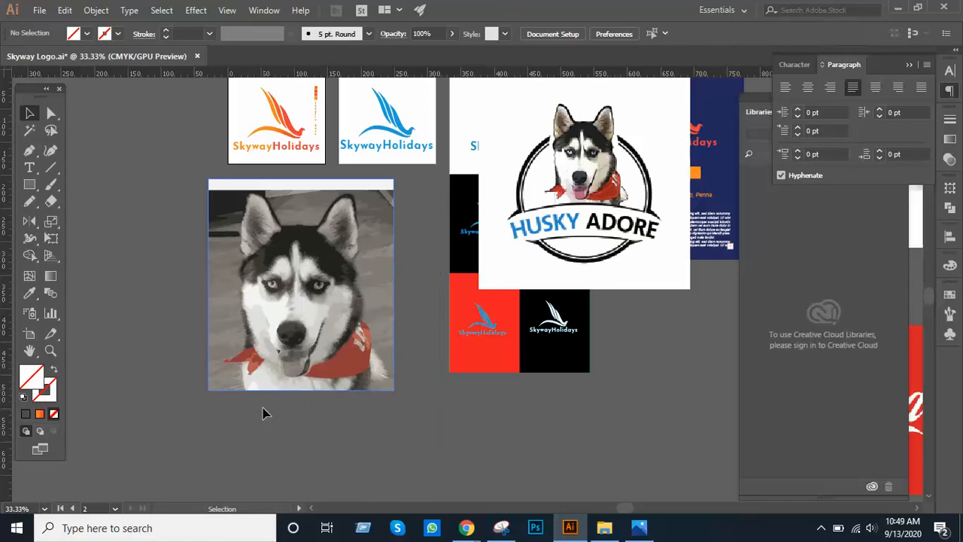
{"action": "left_click", "coordinate": [273, 316]}
{"action": "right_click", "coordinate": [272, 306]}
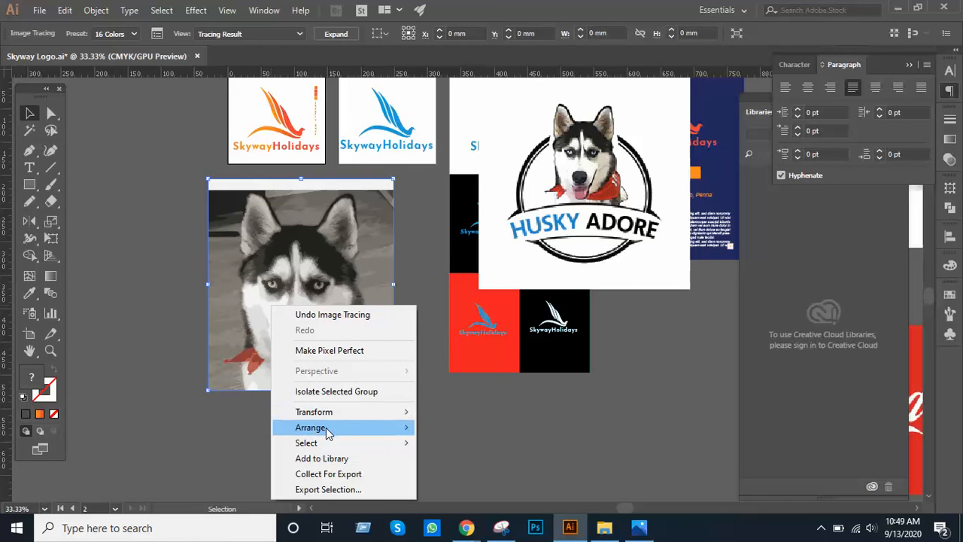
{"action": "mouse_move", "coordinate": [328, 433]}
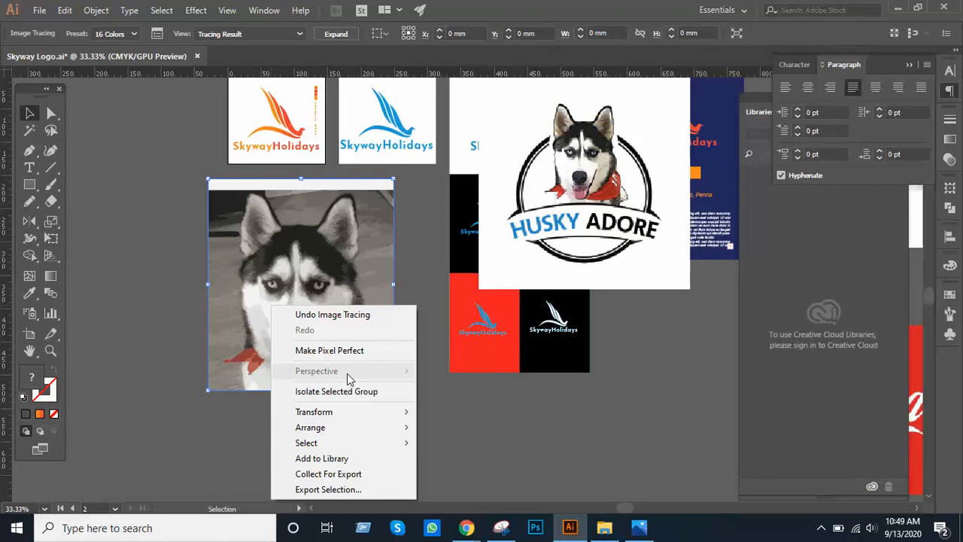
{"action": "left_click", "coordinate": [351, 264]}
- Examine the traced husky up close, checking how the eyes, ears, fur, tongue and scarf are rendered
{"action": "left_click", "coordinate": [355, 266], "text": "ctrl"}
{"action": "left_click", "coordinate": [356, 269], "text": "ctrl"}
{"action": "left_click", "coordinate": [399, 340], "text": "ctrl"}
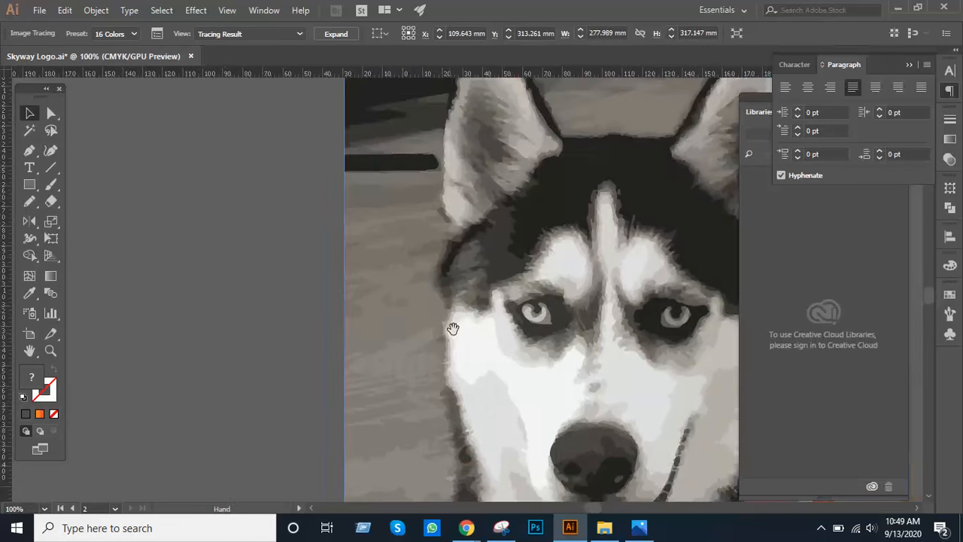
{"action": "left_click_drag", "start_coordinate": [454, 326], "coordinate": [282, 247]}
{"action": "left_click", "coordinate": [436, 262], "text": "ctrl"}
{"action": "left_click_drag", "start_coordinate": [434, 260], "coordinate": [400, 346]}
{"action": "left_click", "coordinate": [422, 302], "text": "ctrl+alt"}
{"action": "left_click", "coordinate": [422, 302], "text": "ctrl+alt"}
{"action": "left_click_drag", "start_coordinate": [458, 307], "coordinate": [341, 299]}
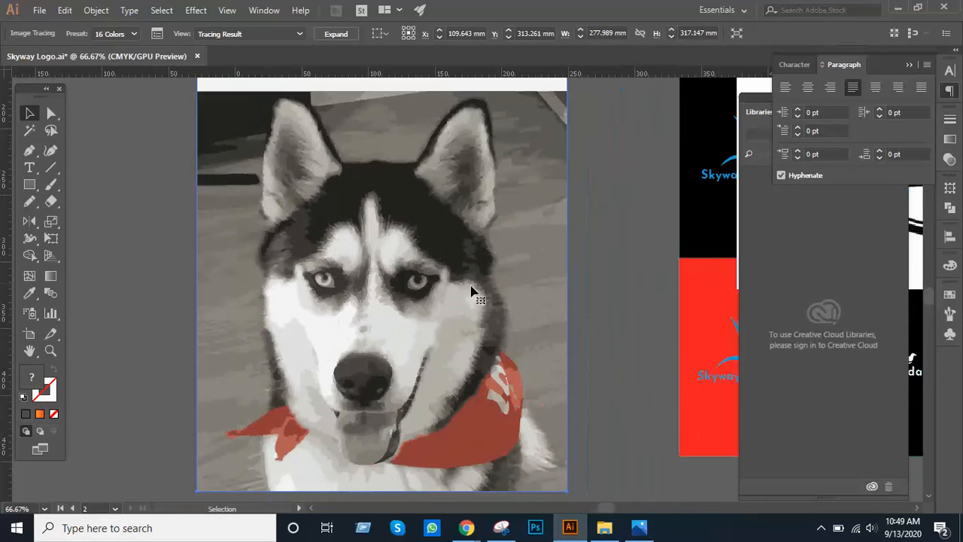
{"action": "left_click", "coordinate": [611, 286]}
{"action": "left_click", "coordinate": [526, 311]}
{"action": "right_click", "coordinate": [532, 266]}
{"action": "left_click", "coordinate": [640, 242]}
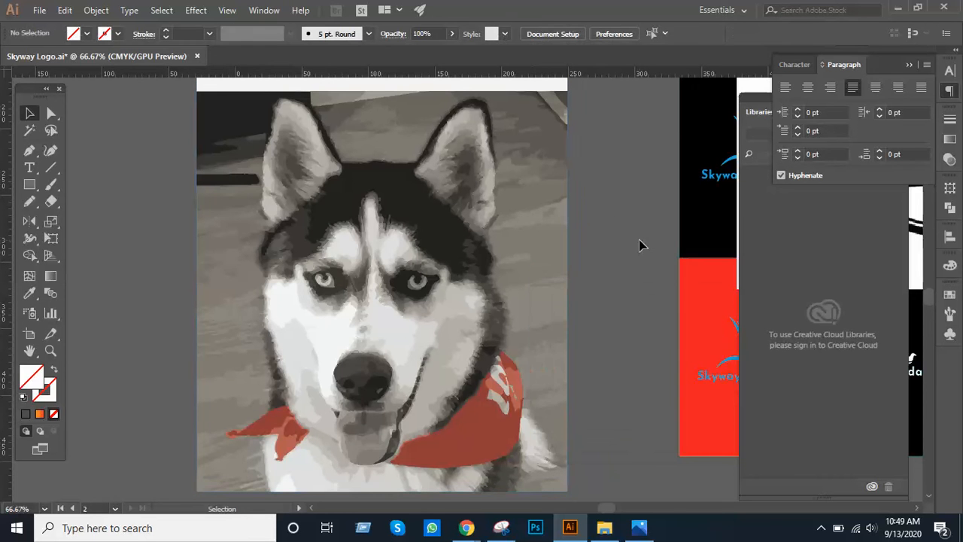
{"action": "left_click_drag", "start_coordinate": [423, 215], "coordinate": [469, 321]}
{"action": "left_click", "coordinate": [493, 308], "text": "ctrl+alt"}
{"action": "left_click", "coordinate": [493, 308], "text": "ctrl+alt"}
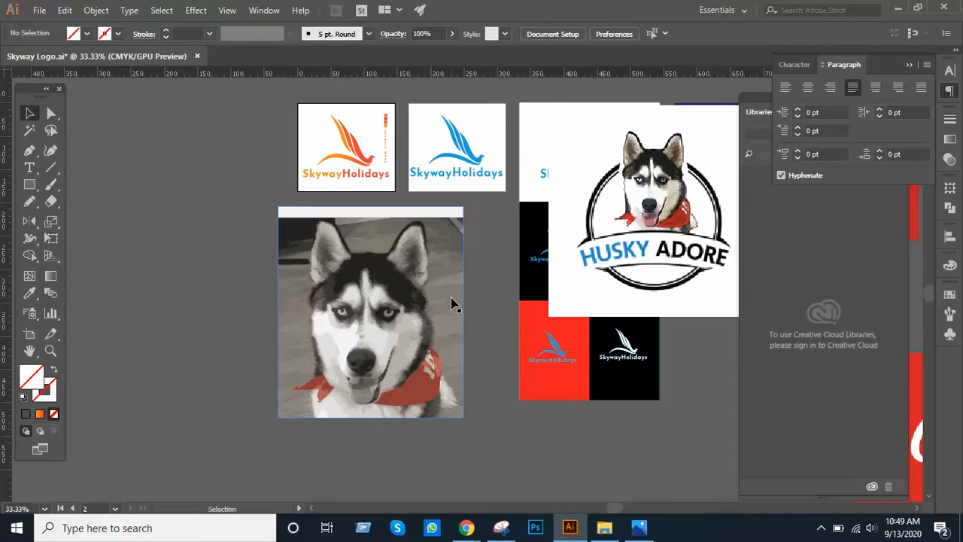
- Copy the IMG_6681.jpg husky photo again from the contest page in Chrome and paste it into the Illustrator document
{"action": "key", "text": "alt+Tab"}
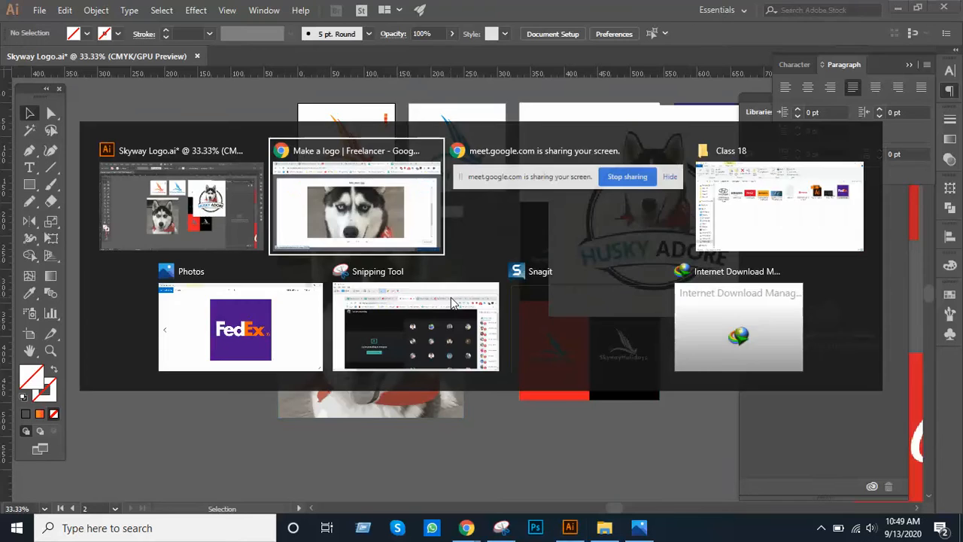
{"action": "right_click", "coordinate": [482, 249]}
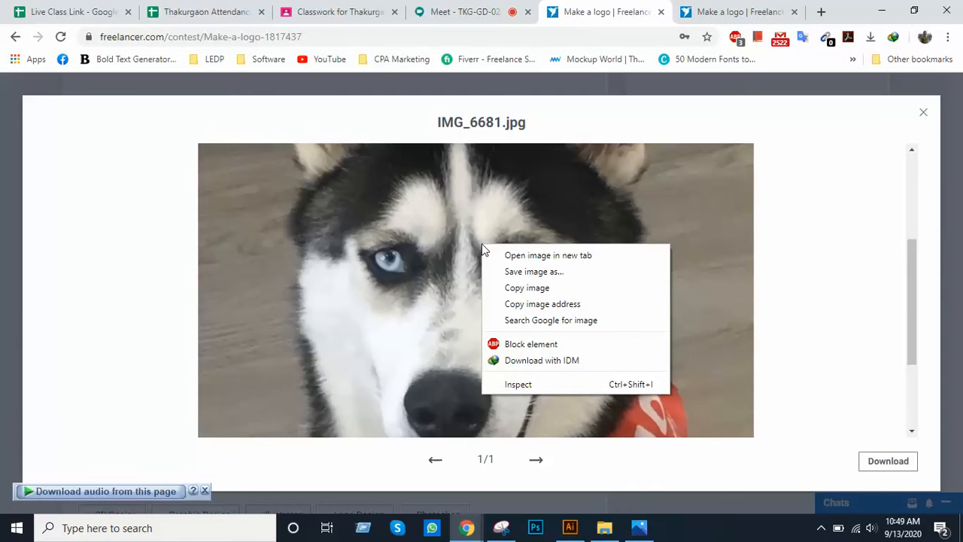
{"action": "left_click", "coordinate": [524, 289]}
{"action": "key", "text": "alt+Tab"}
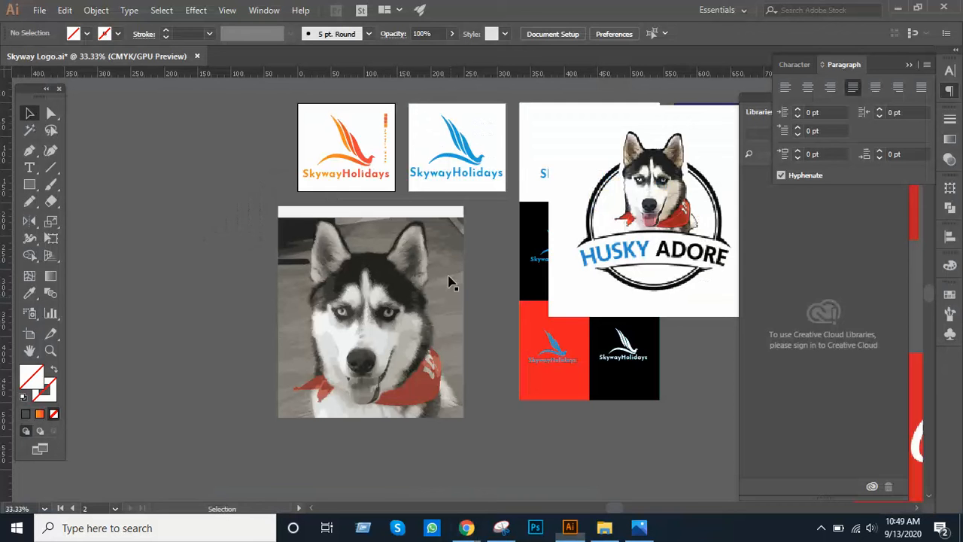
{"action": "key", "text": "ctrl+v"}
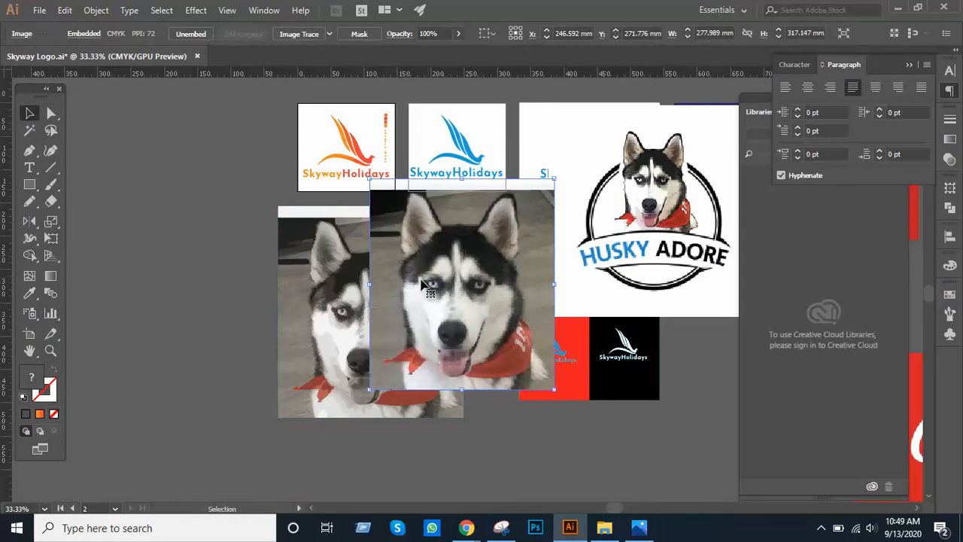
- Place the newly pasted husky photo directly to the left of the traced version and compare the two side by side
{"action": "left_click_drag", "start_coordinate": [397, 280], "coordinate": [128, 286]}
{"action": "key", "text": "ctrl+plus"}
{"action": "key", "text": "ctrl+plus"}
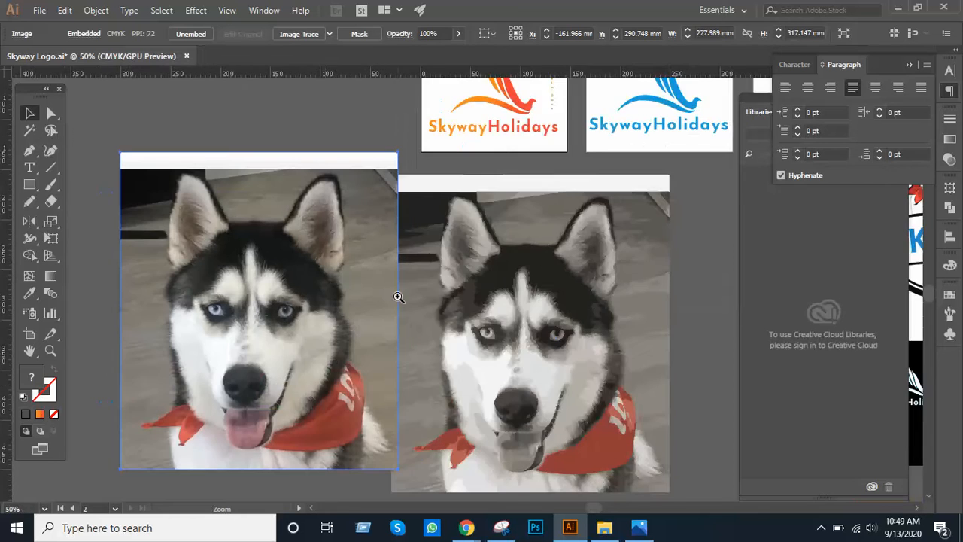
{"action": "left_click_drag", "start_coordinate": [404, 296], "coordinate": [386, 253]}
{"action": "left_click_drag", "start_coordinate": [319, 279], "coordinate": [314, 358]}
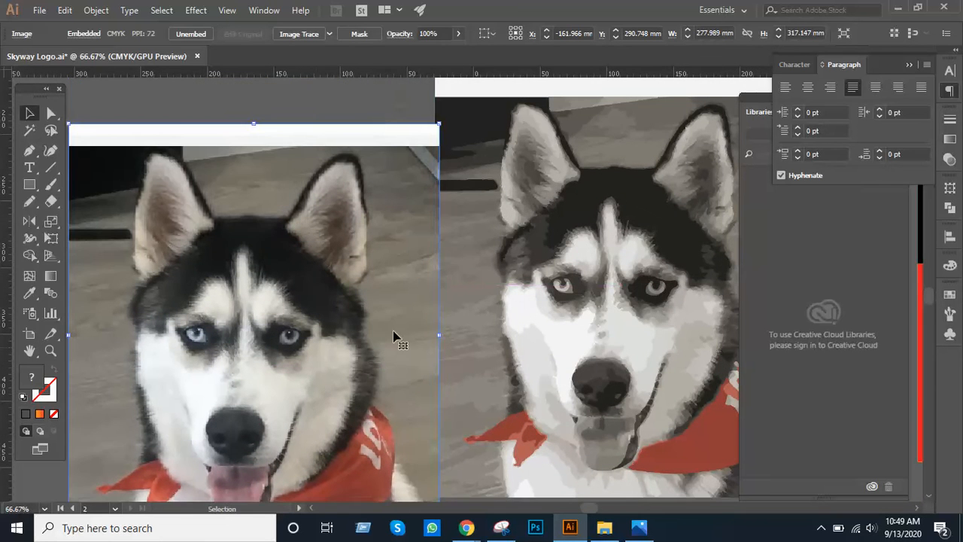
{"action": "left_click_drag", "start_coordinate": [414, 294], "coordinate": [420, 260]}
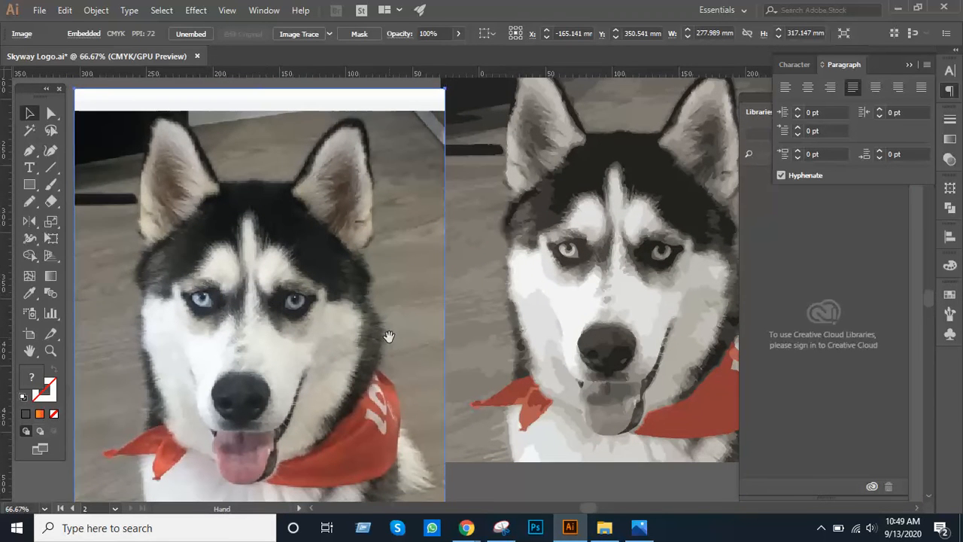
{"action": "left_click_drag", "start_coordinate": [388, 337], "coordinate": [291, 324]}
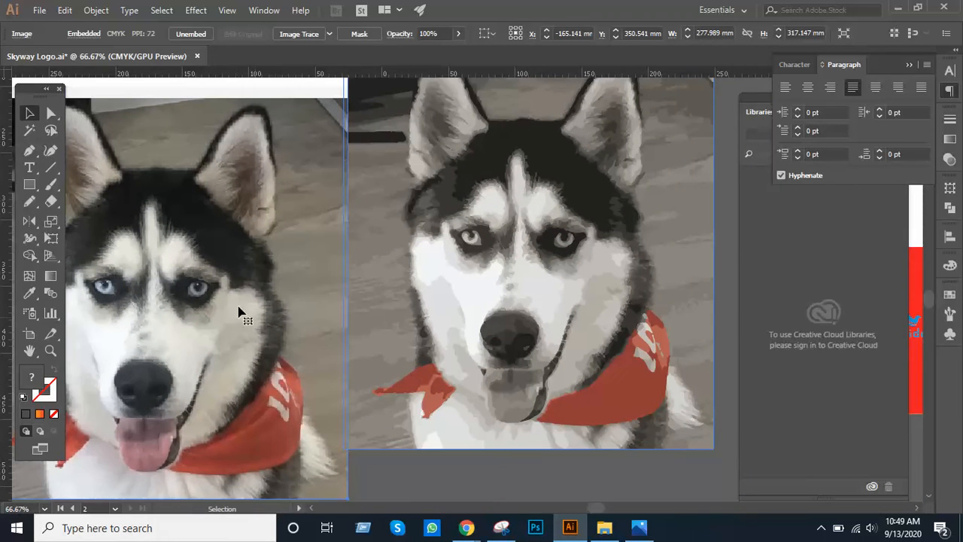
- Move the traced husky slightly away from the original photo, leaving a narrow gap between the two images
{"action": "left_click", "coordinate": [523, 302]}
{"action": "left_click_drag", "start_coordinate": [559, 284], "coordinate": [579, 324]}
{"action": "right_click", "coordinate": [512, 277]}
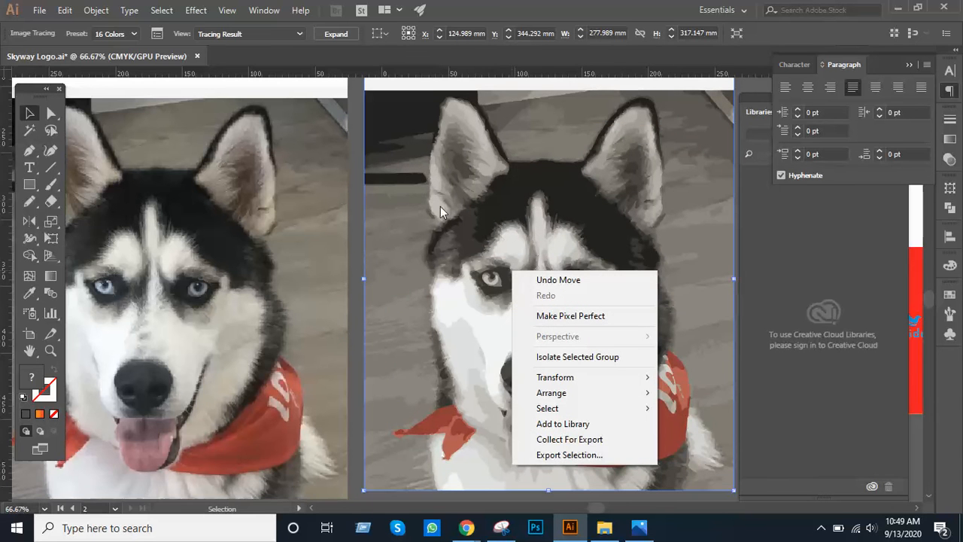
{"action": "left_click_drag", "start_coordinate": [400, 200], "coordinate": [360, 276]}
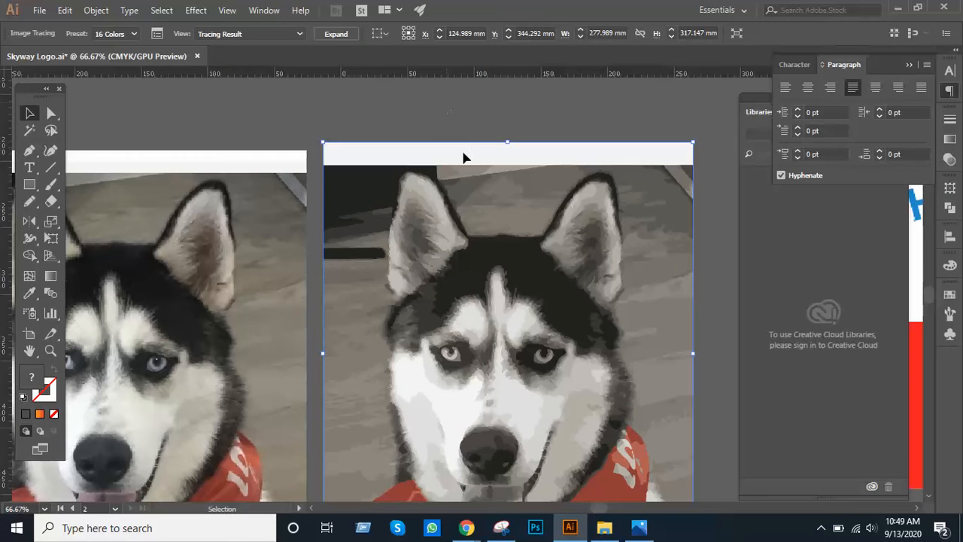
- Expand the husky tracing into vector shapes and ungroup them
{"action": "left_click", "coordinate": [479, 121]}
{"action": "left_click", "coordinate": [447, 224], "text": "ctrl+alt"}
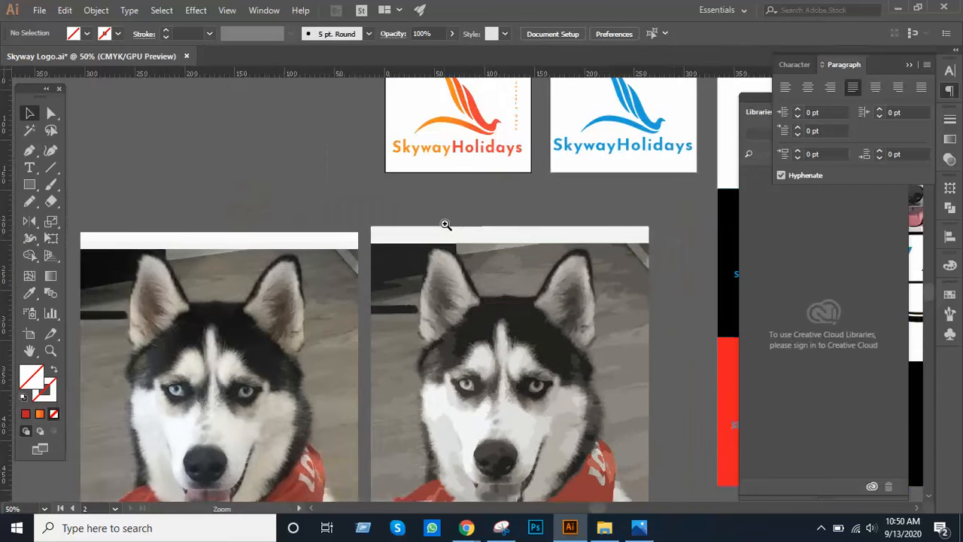
{"action": "left_click_drag", "start_coordinate": [446, 225], "coordinate": [371, 143]}
{"action": "left_click", "coordinate": [569, 289]}
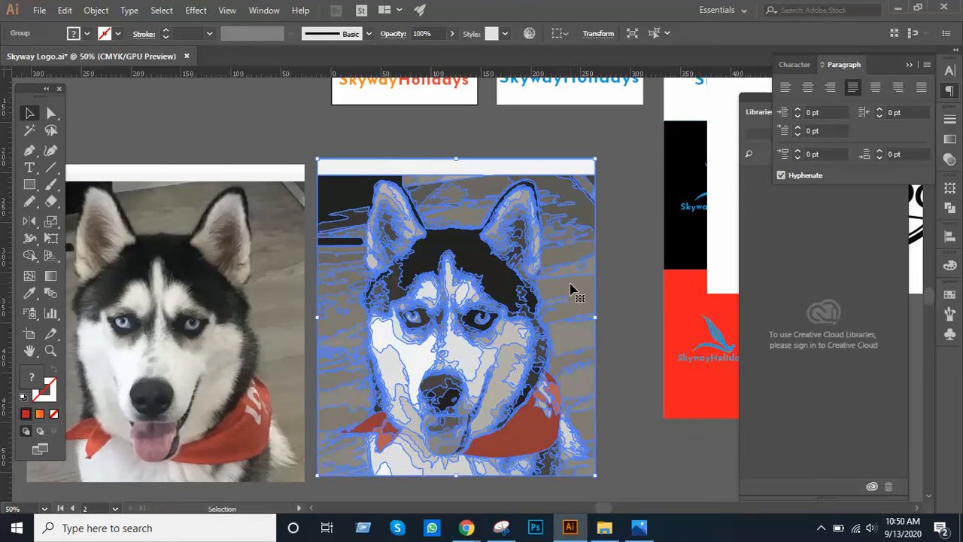
{"action": "right_click", "coordinate": [570, 288]}
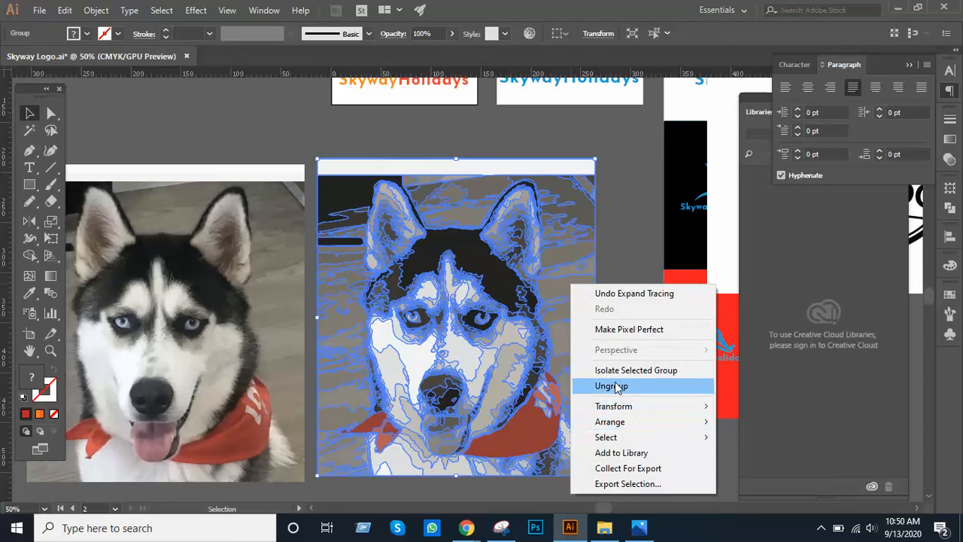
{"action": "left_click", "coordinate": [618, 384]}
{"action": "left_click", "coordinate": [628, 359]}
- Fill the background patch beside the traced husky's cheek, above the scarf, with orange ed8721
{"action": "left_click", "coordinate": [585, 300], "text": "ctrl"}
{"action": "left_click", "coordinate": [551, 294], "text": "ctrl"}
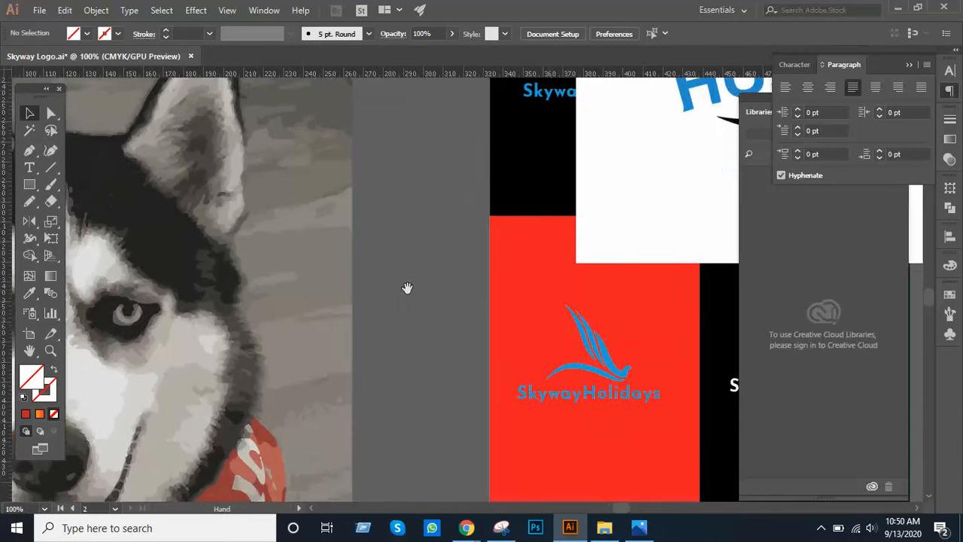
{"action": "left_click_drag", "start_coordinate": [318, 304], "coordinate": [415, 295]}
{"action": "left_click", "coordinate": [415, 295], "text": "ctrl+alt"}
{"action": "left_click", "coordinate": [414, 295], "text": "ctrl+alt"}
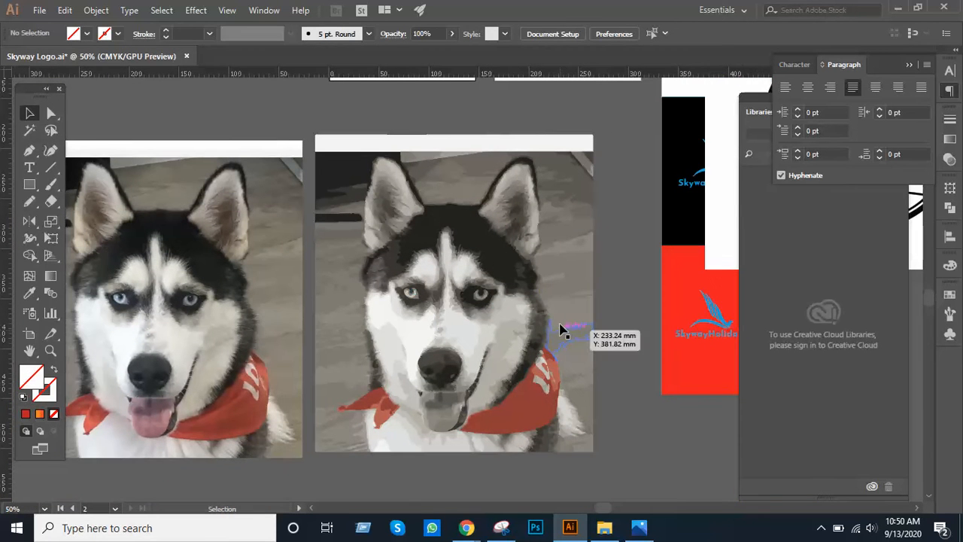
{"action": "left_click", "coordinate": [563, 325]}
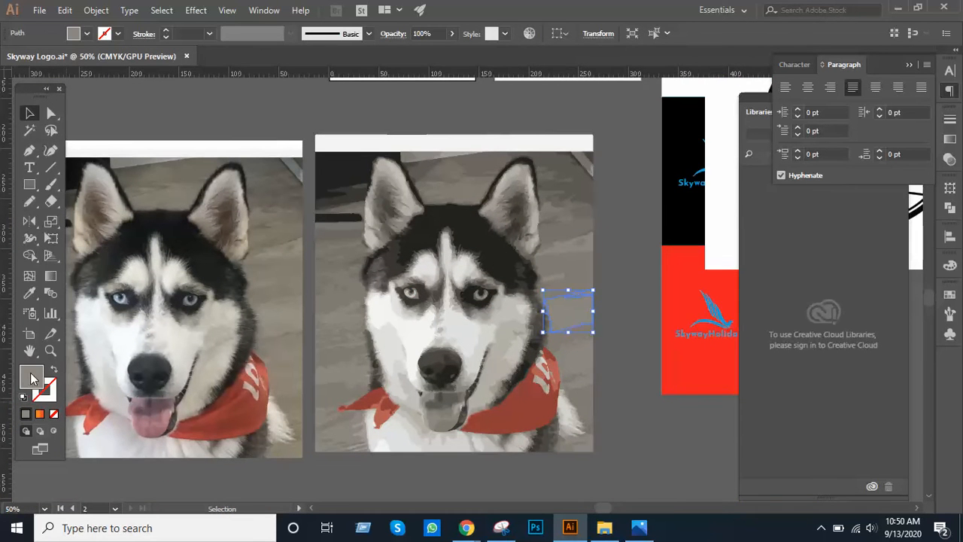
{"action": "double_click", "coordinate": [31, 376]}
{"action": "left_click", "coordinate": [703, 256]}
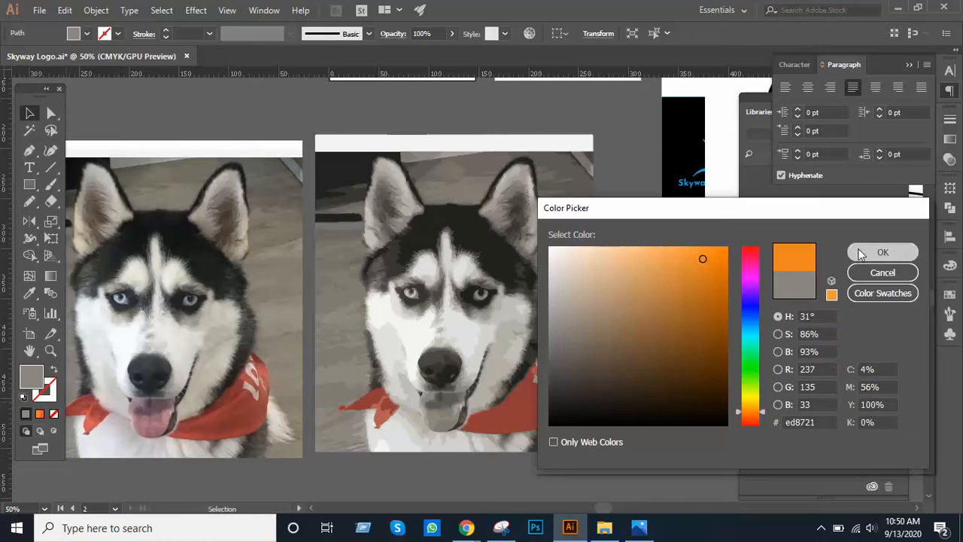
{"action": "left_click", "coordinate": [883, 252]}
{"action": "left_click", "coordinate": [610, 354]}
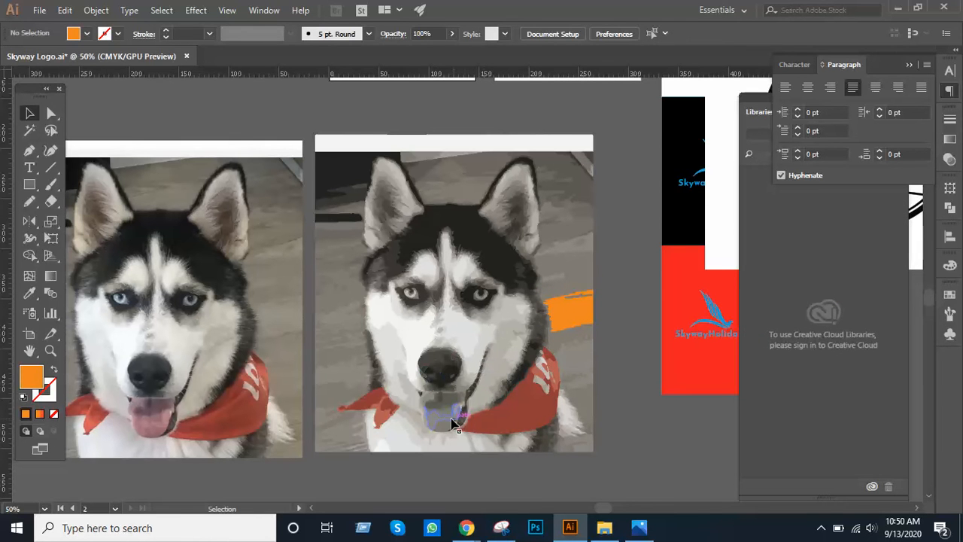
- Fill the grey shape in the lower part of the traced husky's tongue with blue 0620bc
{"action": "left_click", "coordinate": [455, 421]}
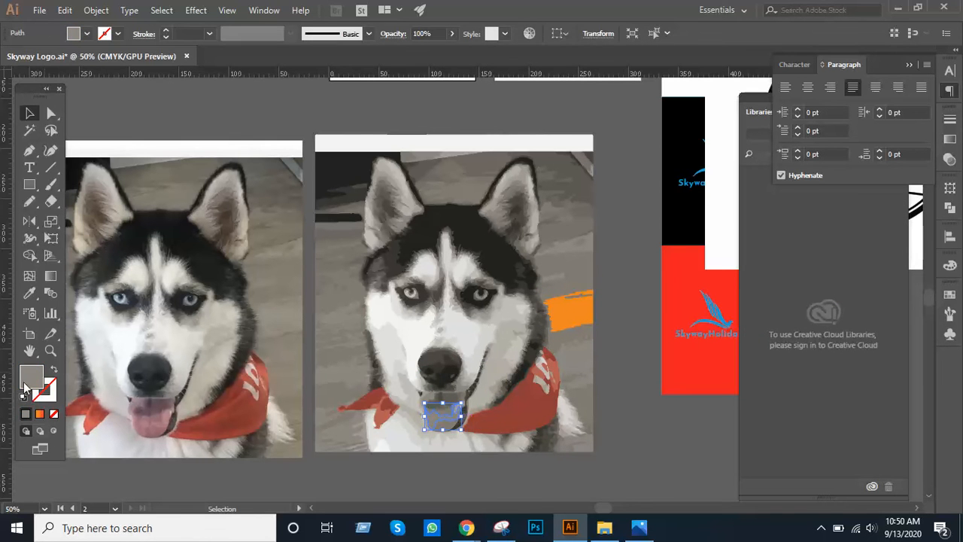
{"action": "double_click", "coordinate": [37, 380]}
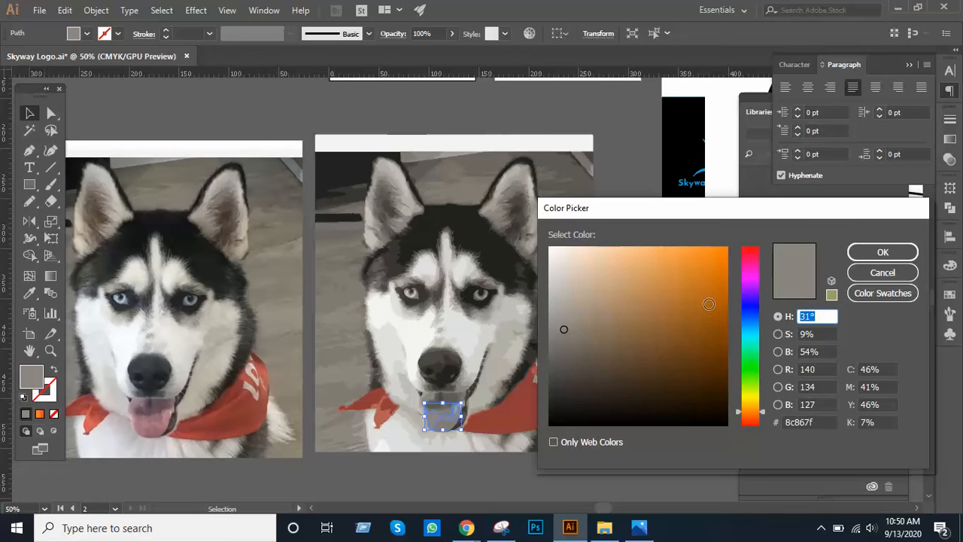
{"action": "left_click", "coordinate": [748, 313]}
{"action": "left_click", "coordinate": [724, 291]}
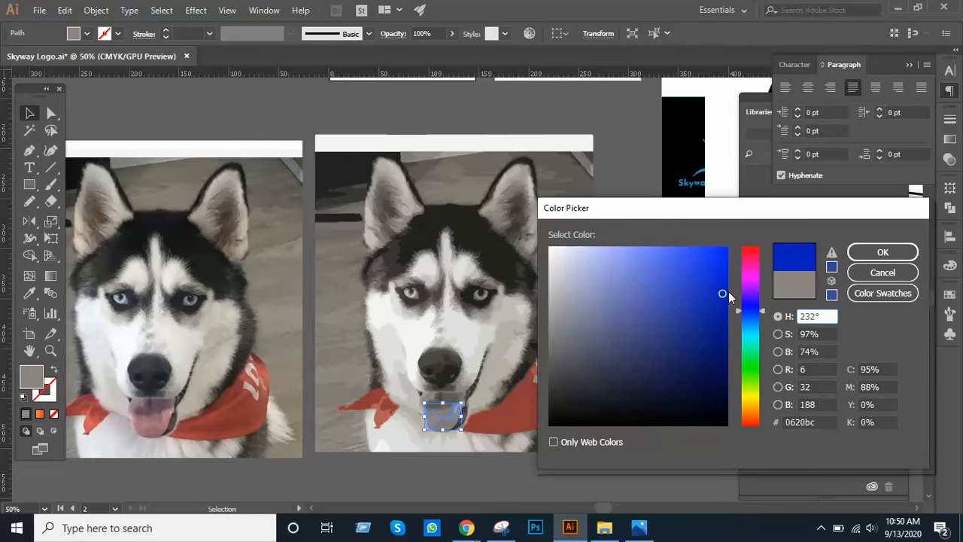
{"action": "left_click", "coordinate": [882, 252]}
{"action": "left_click", "coordinate": [611, 421]}
- Compare the recoloured tracing with the original husky photo, examining the face, eyes, ears and tongue at different magnifications
{"action": "left_click", "coordinate": [473, 354], "text": "ctrl"}
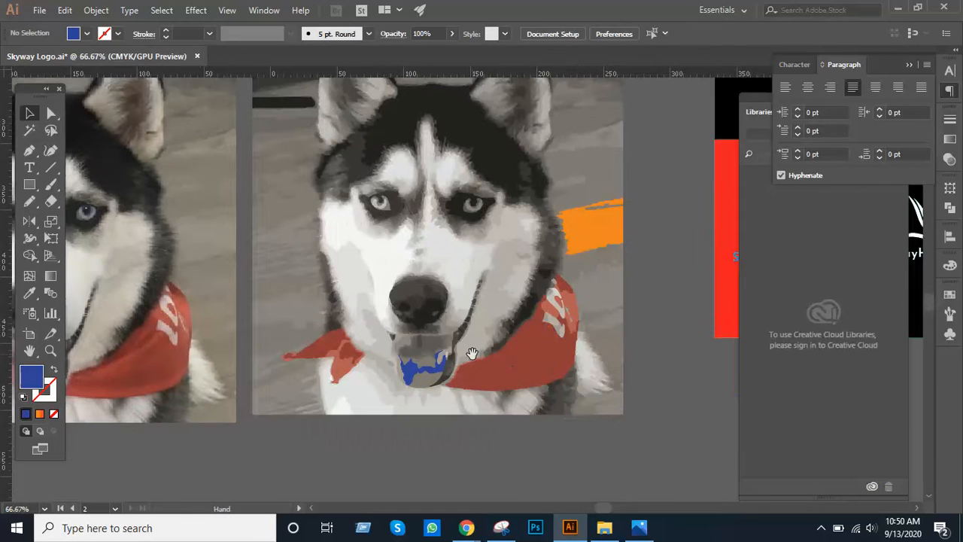
{"action": "left_click_drag", "start_coordinate": [472, 354], "coordinate": [610, 396]}
{"action": "left_click_drag", "start_coordinate": [507, 322], "coordinate": [511, 360]}
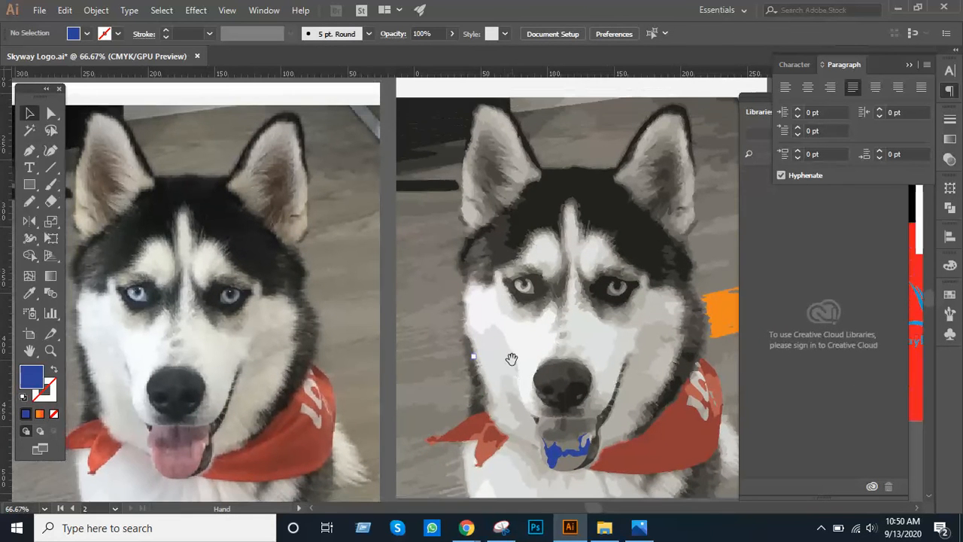
{"action": "key", "text": "ctrl+minus"}
{"action": "left_click_drag", "start_coordinate": [503, 286], "coordinate": [537, 318]}
{"action": "left_click", "coordinate": [558, 265], "text": "ctrl"}
{"action": "left_click", "coordinate": [483, 288], "text": "ctrl+alt"}
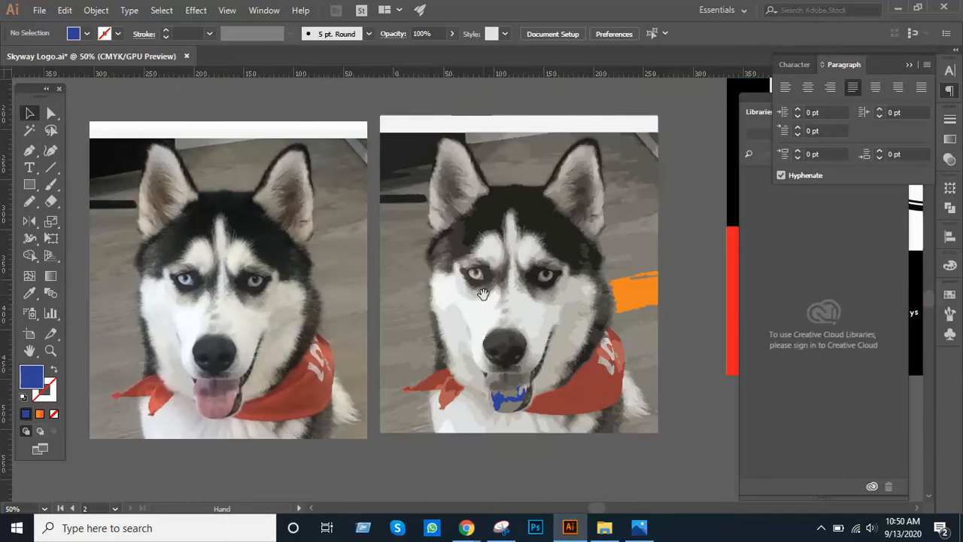
{"action": "left_click_drag", "start_coordinate": [484, 288], "coordinate": [442, 355]}
{"action": "left_click", "coordinate": [476, 325], "text": "ctrl"}
{"action": "left_click", "coordinate": [476, 325], "text": "ctrl"}
{"action": "left_click_drag", "start_coordinate": [532, 291], "coordinate": [549, 258]}
{"action": "left_click", "coordinate": [446, 303], "text": "ctrl+alt"}
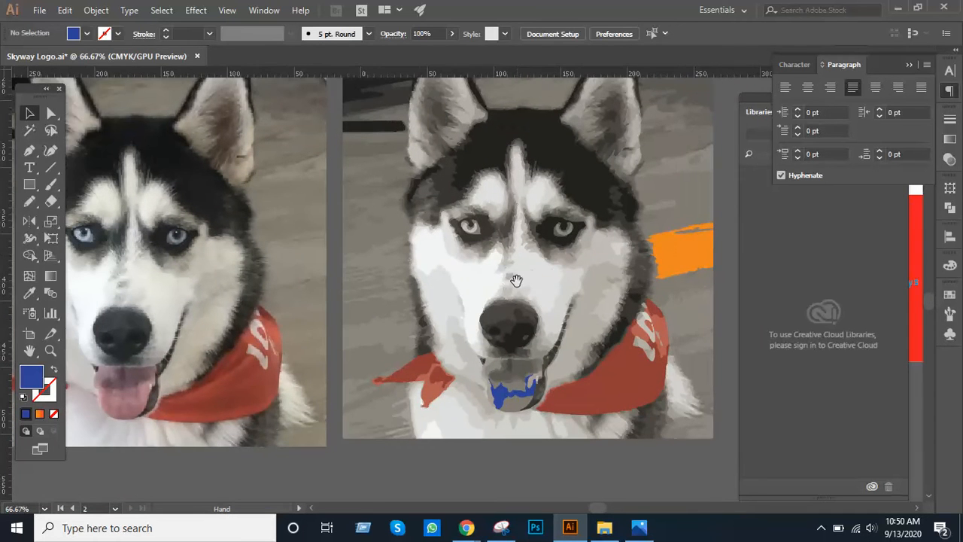
{"action": "left_click_drag", "start_coordinate": [480, 282], "coordinate": [479, 380]}
{"action": "left_click_drag", "start_coordinate": [537, 309], "coordinate": [441, 328]}
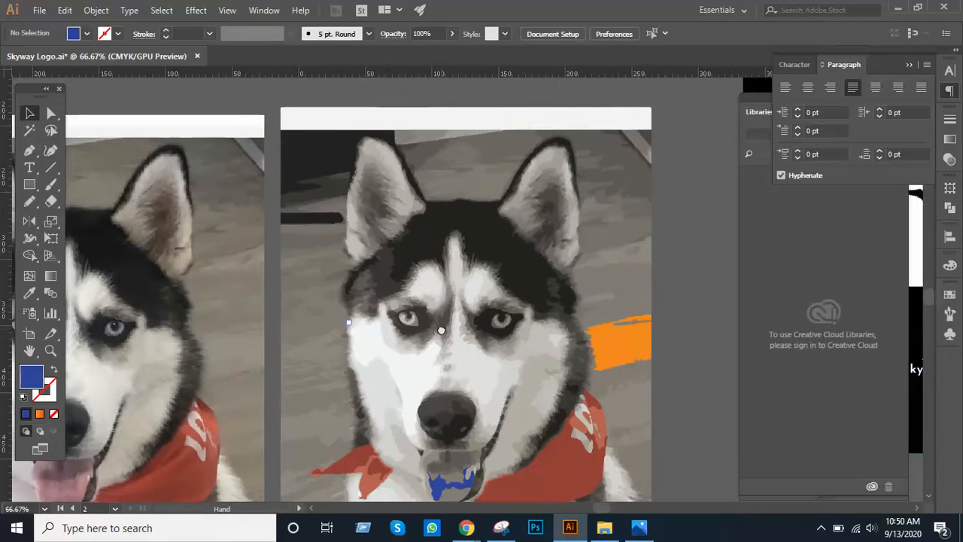
{"action": "left_click_drag", "start_coordinate": [366, 362], "coordinate": [455, 301]}
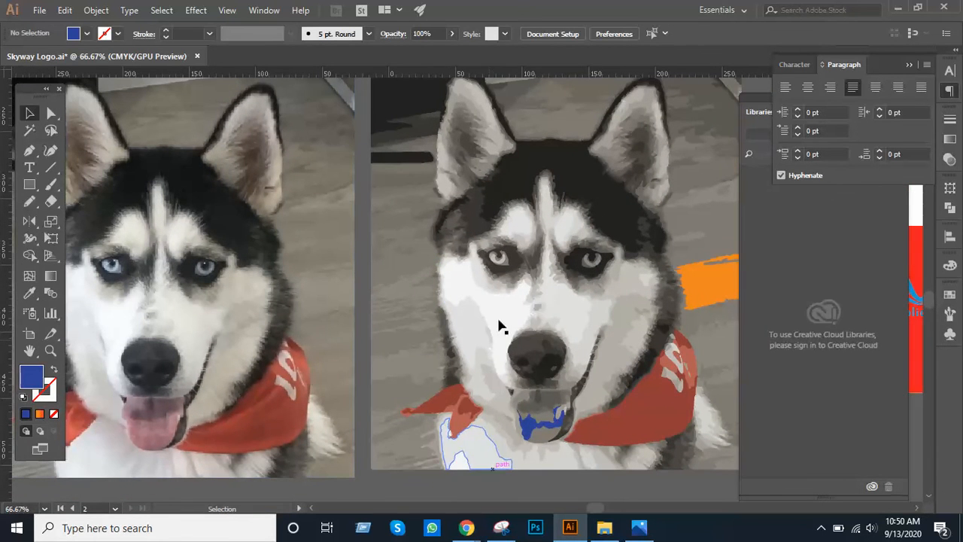
- Try moving the pale shape above the traced husky's nose, undo the move and clear the selection
{"action": "left_click", "coordinate": [569, 307]}
{"action": "left_click_drag", "start_coordinate": [571, 306], "coordinate": [561, 347]}
{"action": "key", "text": "ctrl+z"}
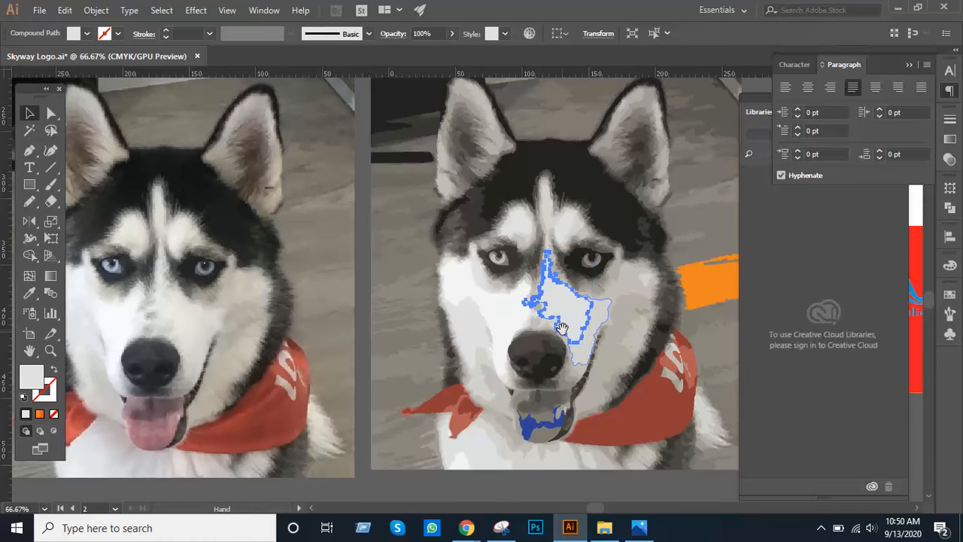
{"action": "left_click_drag", "start_coordinate": [727, 347], "coordinate": [608, 362]}
{"action": "left_click", "coordinate": [651, 402]}
- Find Vector Magic through the Windows search and launch the desktop application
{"action": "left_click", "coordinate": [439, 295], "text": "ctrl+alt"}
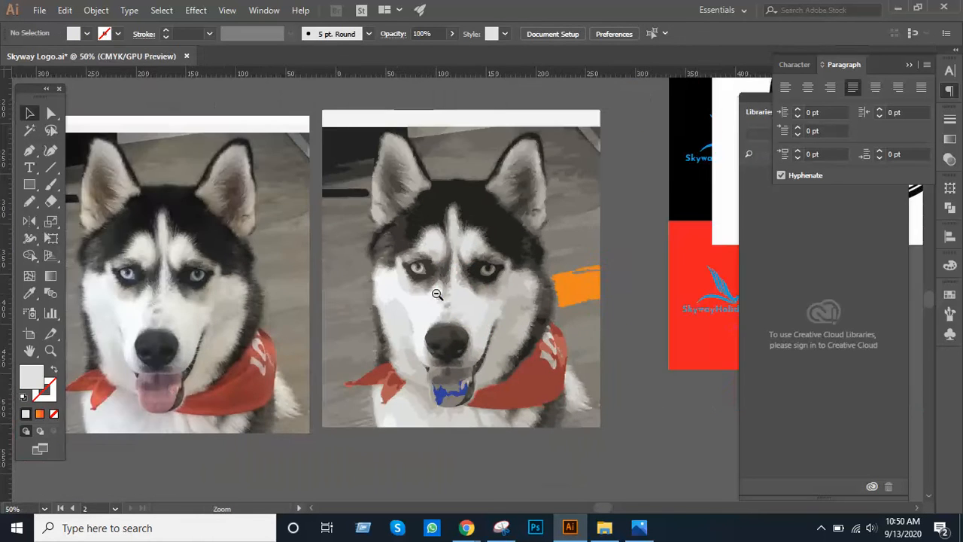
{"action": "left_click", "coordinate": [437, 294], "text": "ctrl+alt"}
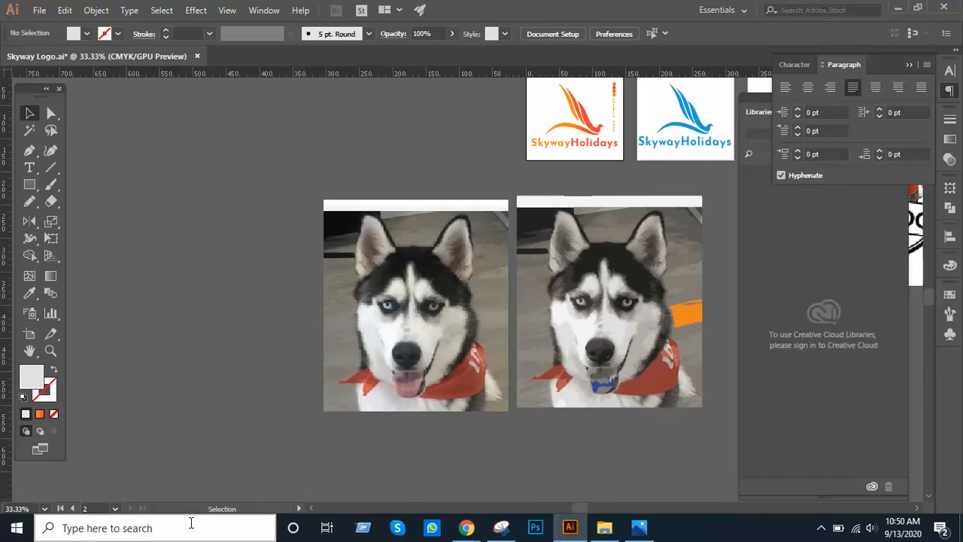
{"action": "left_click", "coordinate": [192, 526]}
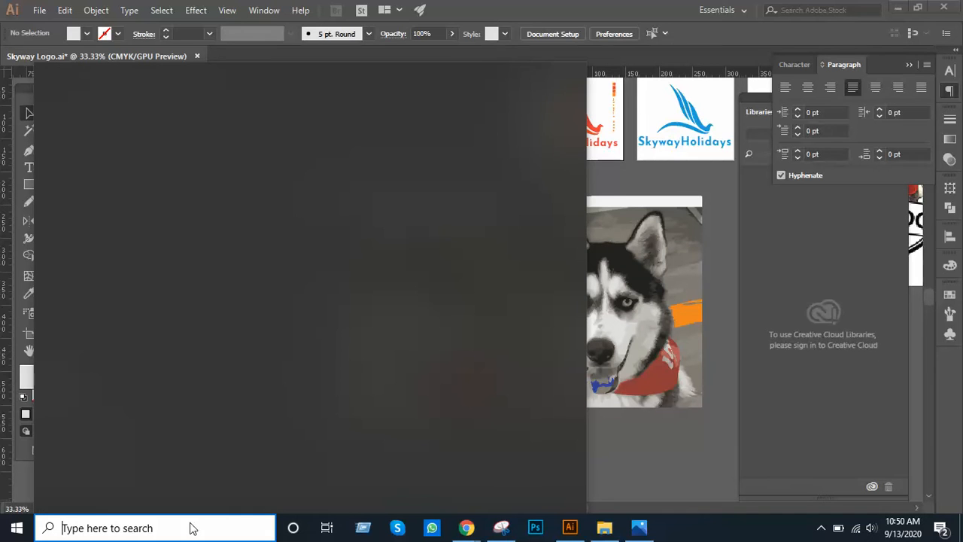
{"action": "type", "text": "vec"}
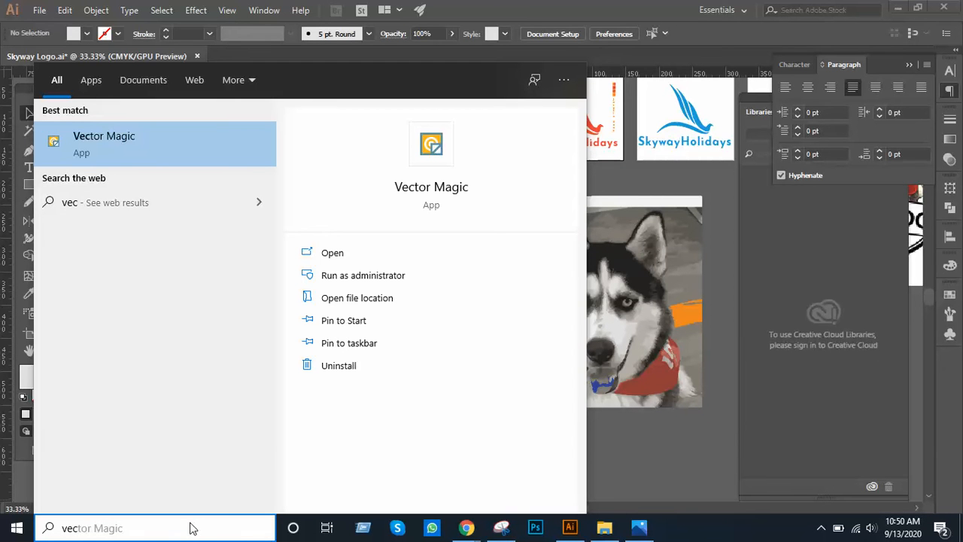
{"action": "left_click", "coordinate": [145, 155]}
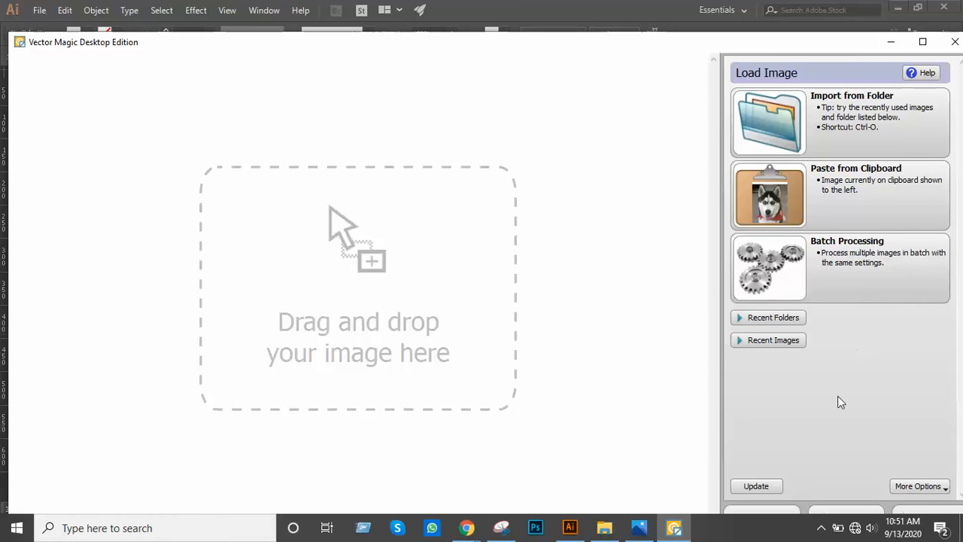
{"action": "left_click", "coordinate": [953, 42]}
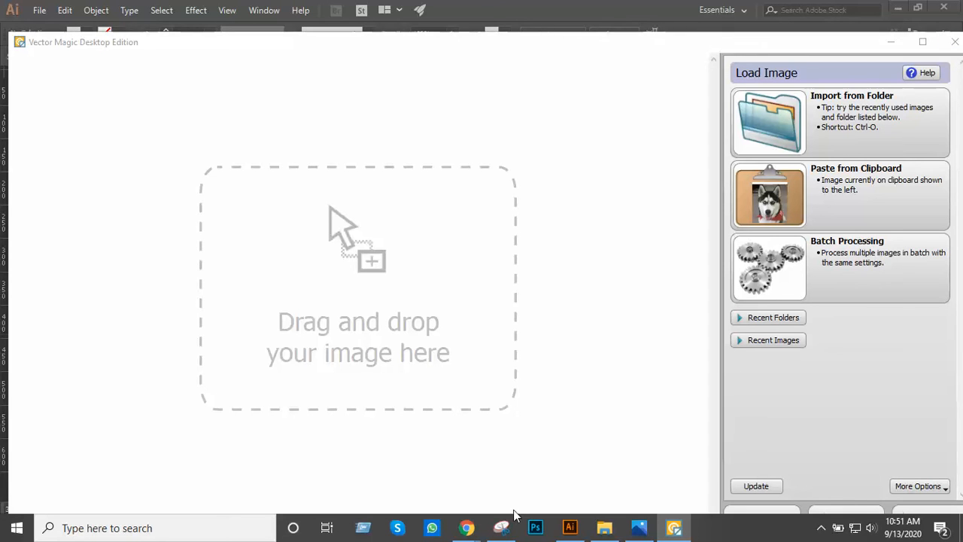
- Switch to Chrome and bring up the ongoing TKG-GD-02 live class call in Google Meet
{"action": "mouse_move", "coordinate": [467, 527]}
{"action": "left_click", "coordinate": [406, 482]}
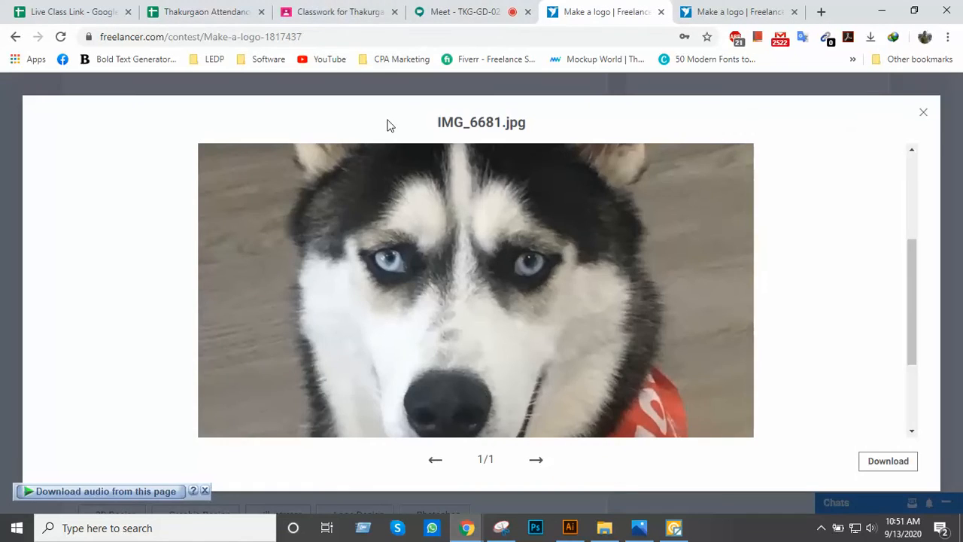
{"action": "left_click", "coordinate": [460, 11]}
{"action": "left_click", "coordinate": [364, 7]}
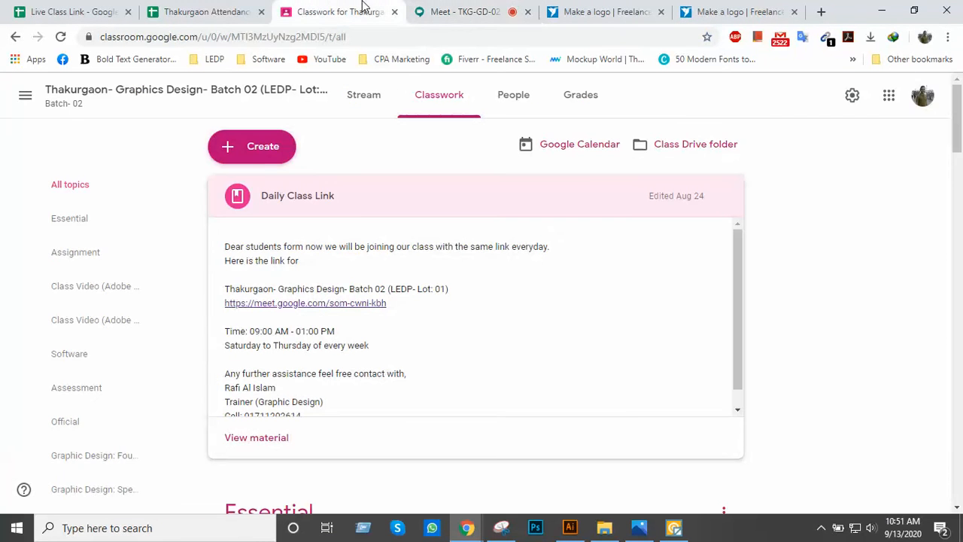
{"action": "left_click", "coordinate": [459, 9]}
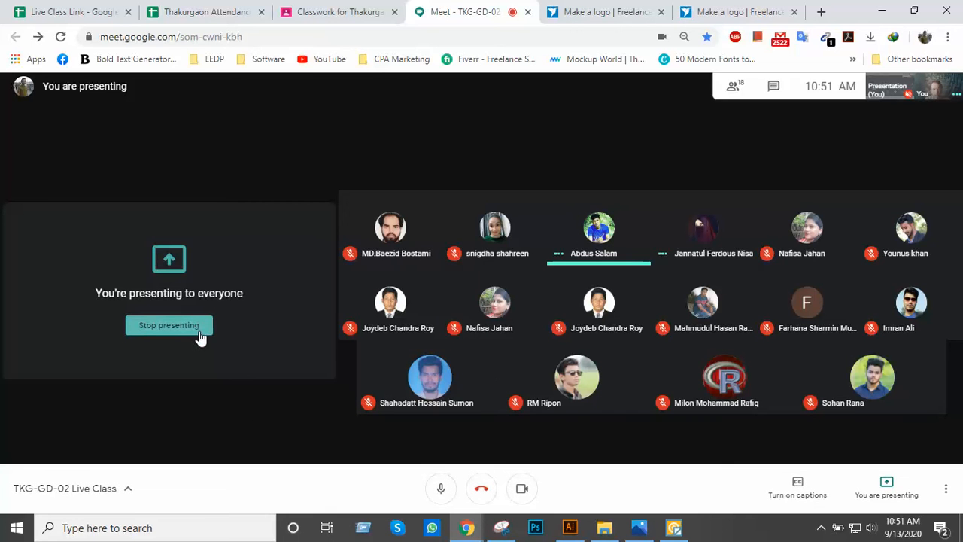
- Rejoin the live class through the Daily Class Link in Google Classroom and close the old call's tab
{"action": "left_click", "coordinate": [352, 12]}
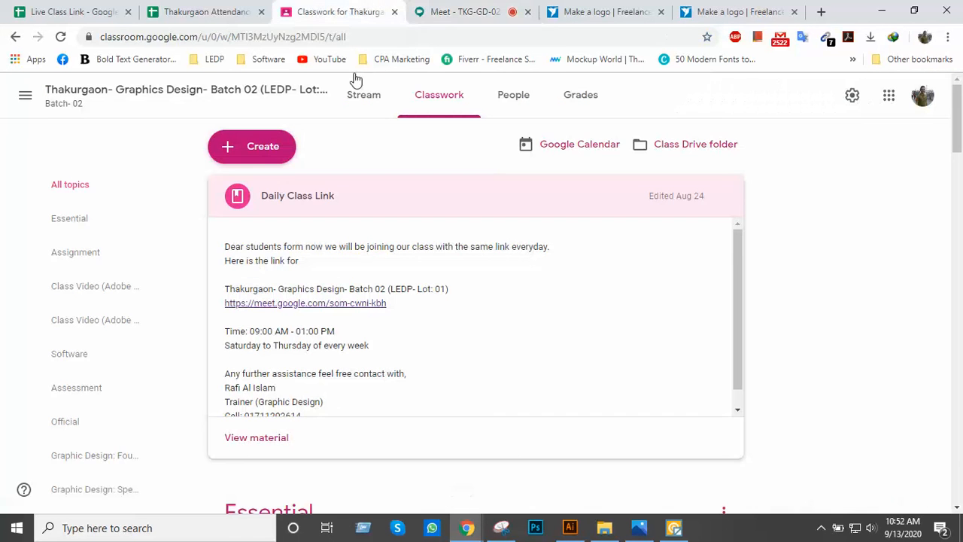
{"action": "left_click", "coordinate": [363, 302]}
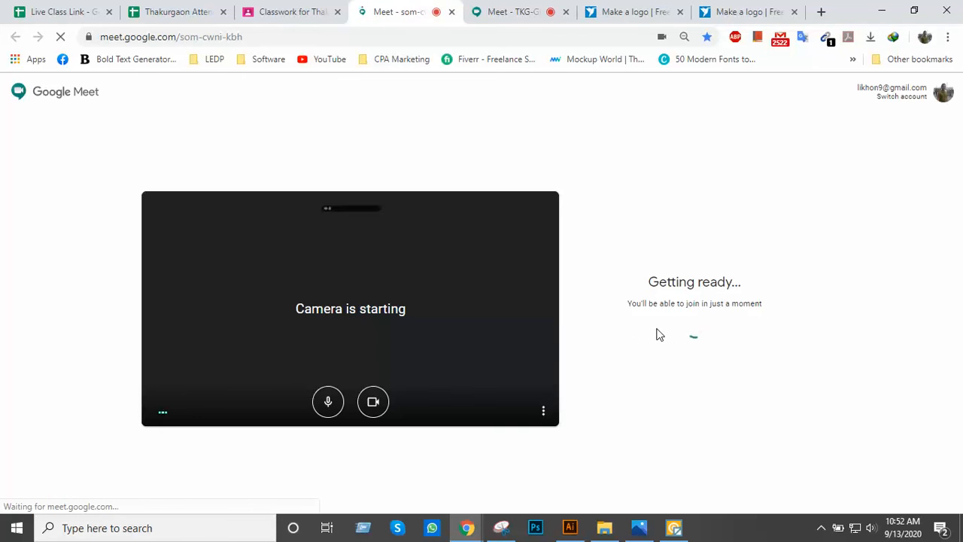
{"action": "left_click", "coordinate": [675, 316]}
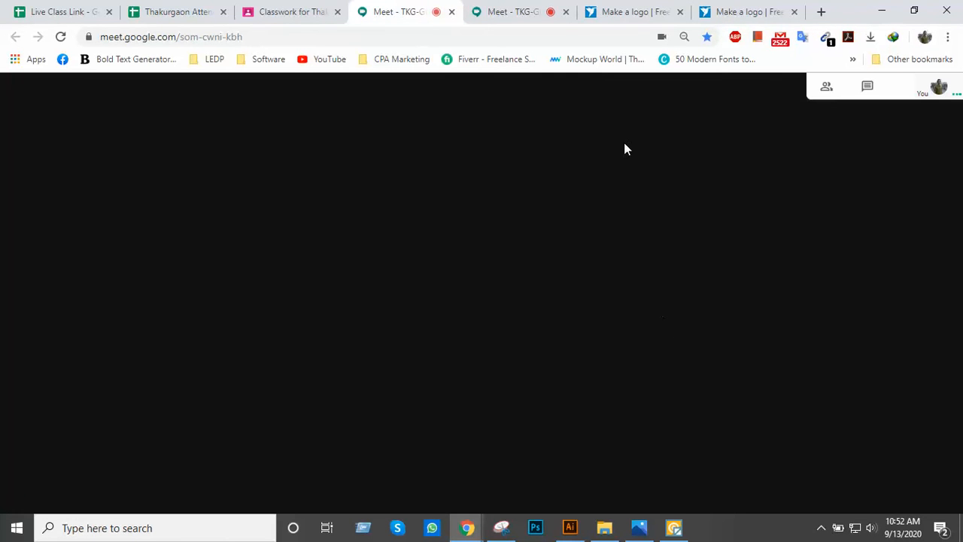
{"action": "left_click", "coordinate": [566, 12]}
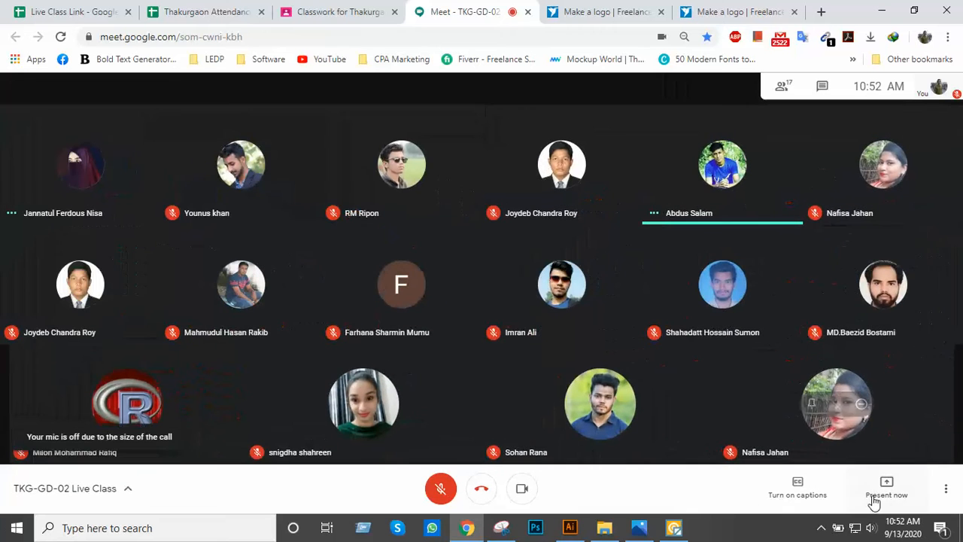
- Present the entire screen to the live class in Meet and hide the screen-sharing notice
{"action": "left_click", "coordinate": [873, 498]}
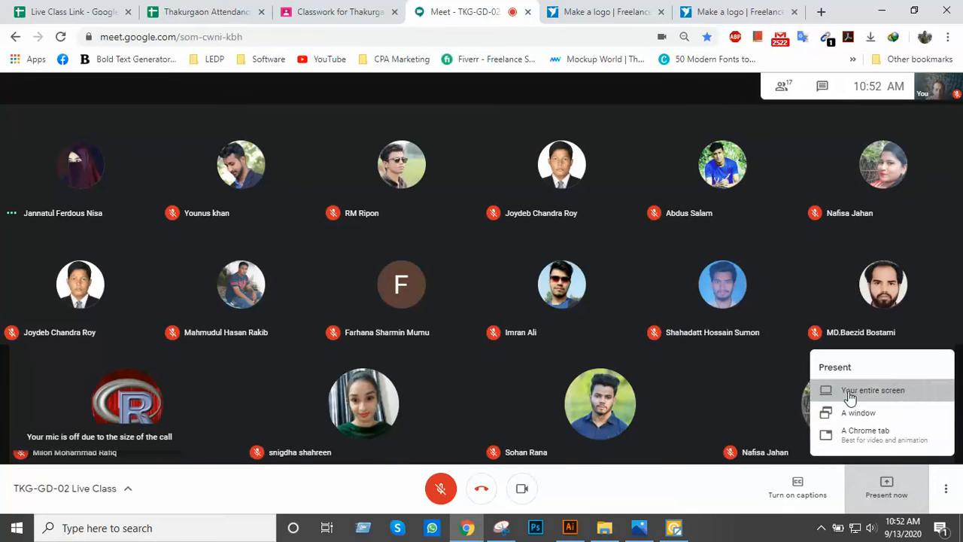
{"action": "left_click", "coordinate": [406, 200]}
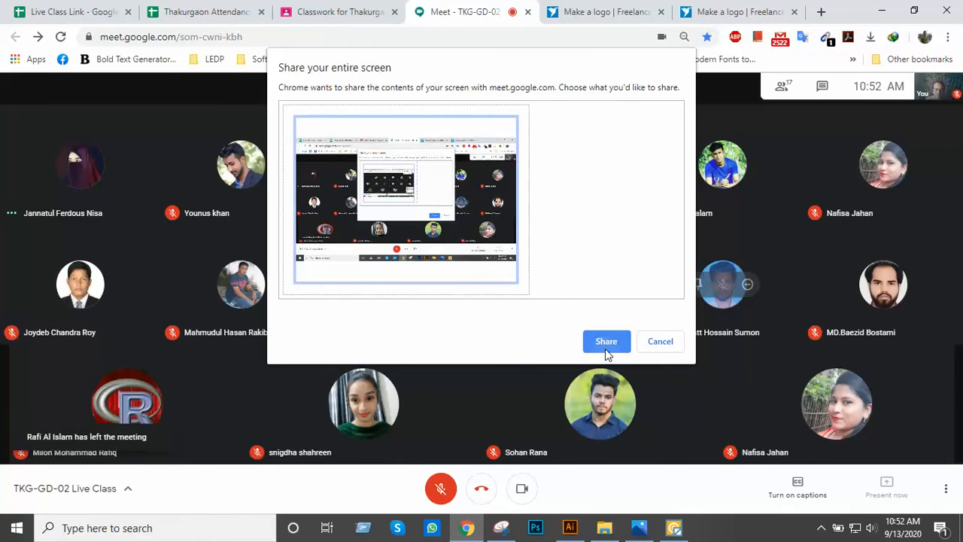
{"action": "left_click", "coordinate": [606, 341]}
{"action": "left_click", "coordinate": [602, 492]}
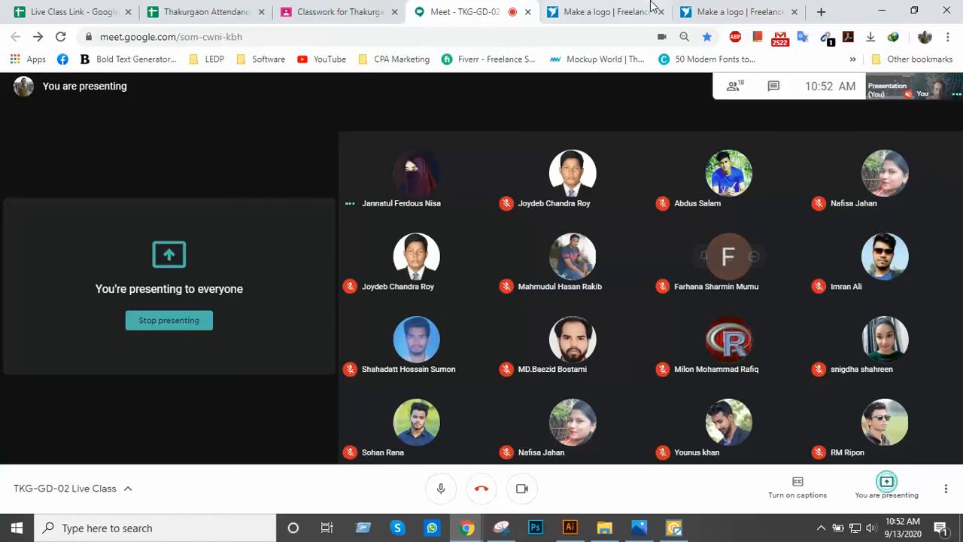
- Check the husky photo, close the winning entry's detail view and look over the contest's submitted logos
{"action": "left_click", "coordinate": [634, 12]}
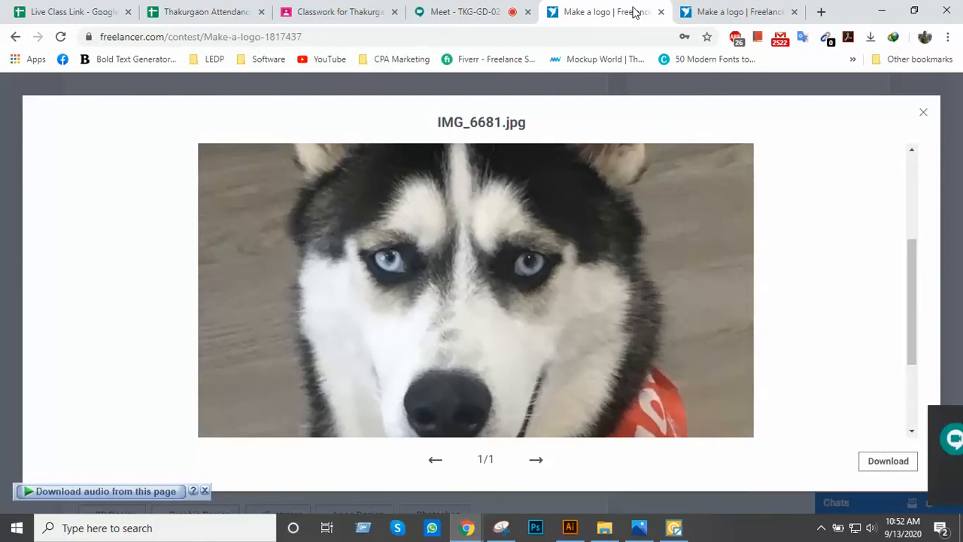
{"action": "left_click", "coordinate": [728, 11]}
{"action": "scroll", "coordinate": [786, 204], "scroll_direction": "up", "scroll_amount": 1}
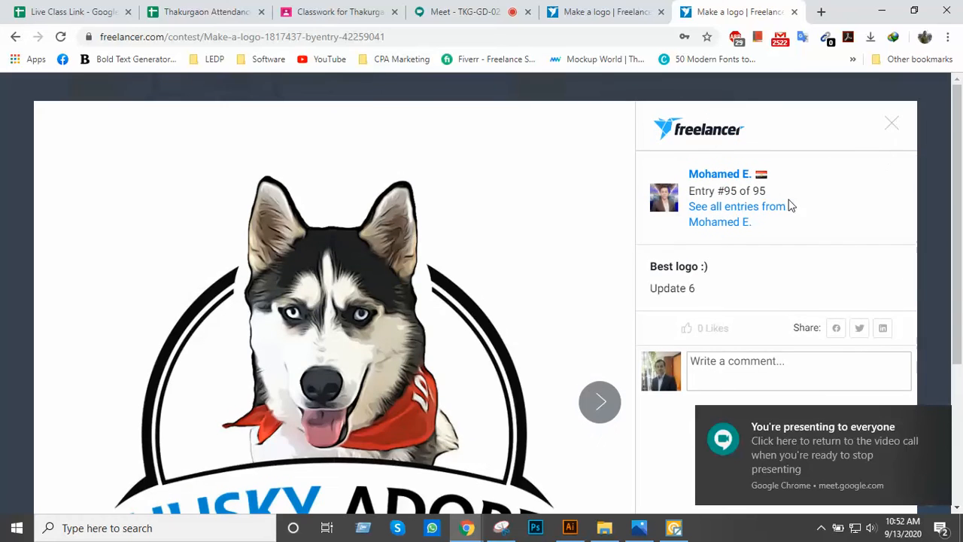
{"action": "left_click", "coordinate": [892, 135]}
{"action": "scroll", "coordinate": [474, 269], "scroll_direction": "down", "scroll_amount": 6}
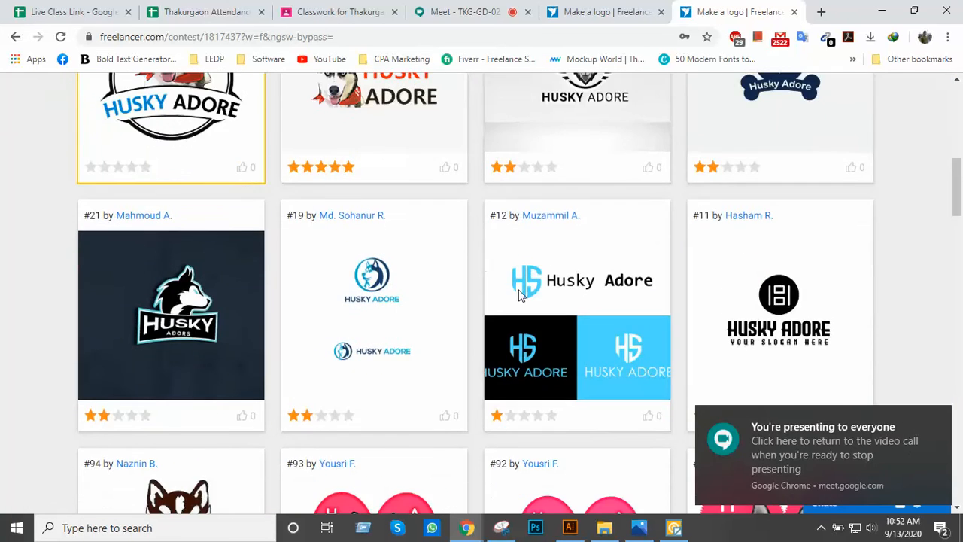
{"action": "left_click", "coordinate": [937, 419]}
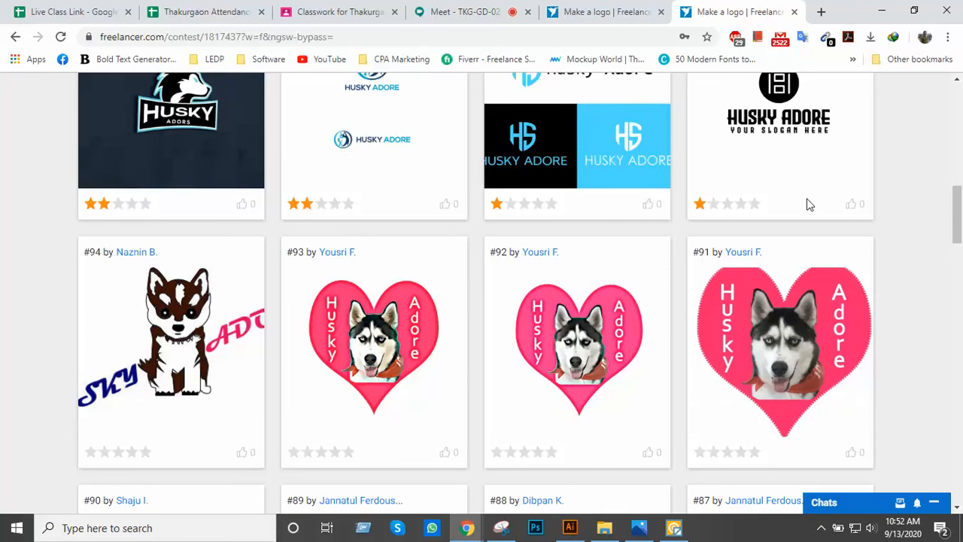
{"action": "scroll", "coordinate": [809, 204], "scroll_direction": "up", "scroll_amount": 15}
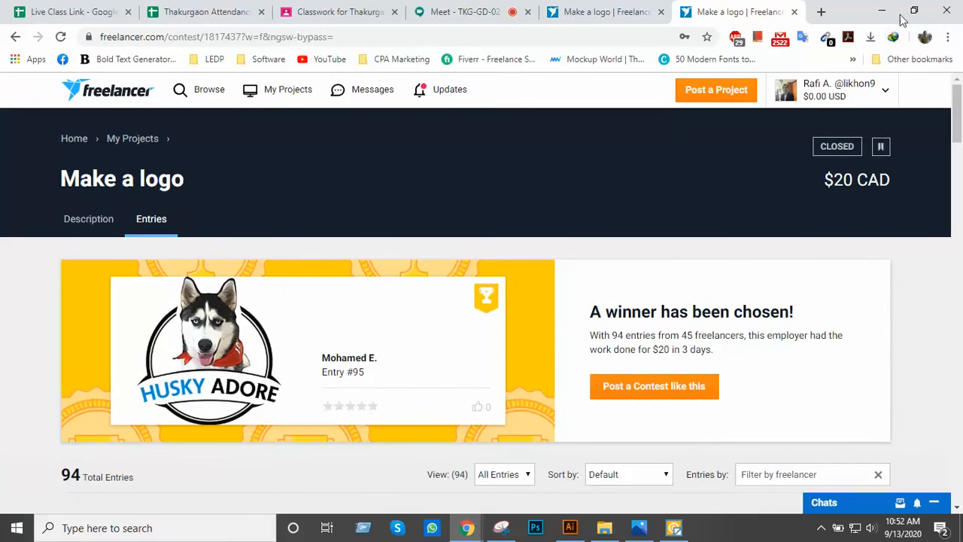
- Minimise the Chrome, Vector Magic, Illustrator and Class 18 folder windows to show the desktop
{"action": "left_click", "coordinate": [882, 10]}
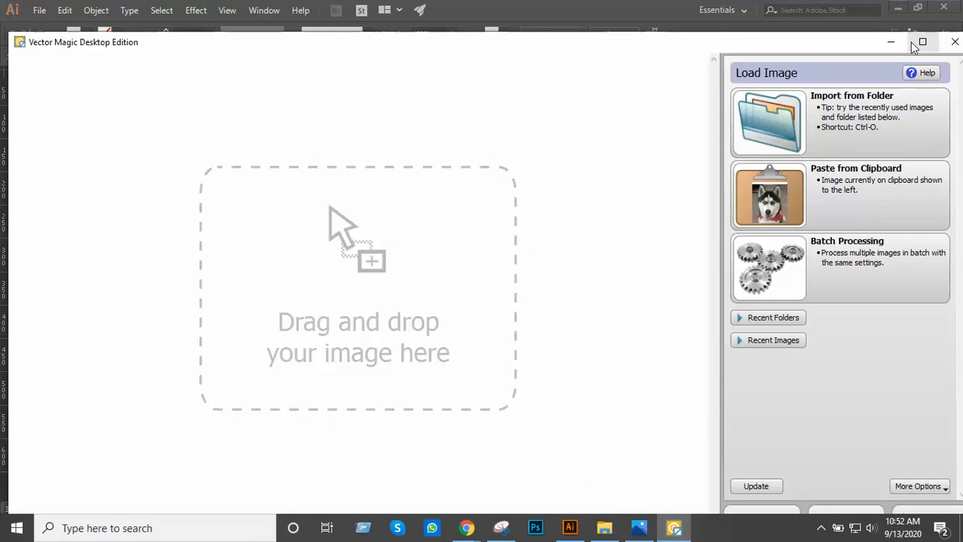
{"action": "left_click", "coordinate": [891, 41]}
{"action": "left_click", "coordinate": [899, 10]}
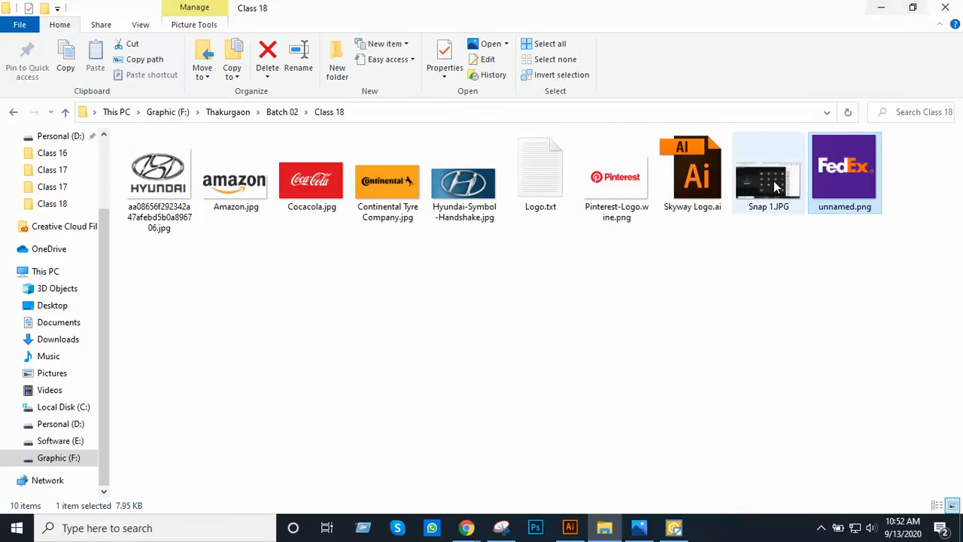
{"action": "left_click", "coordinate": [883, 6]}
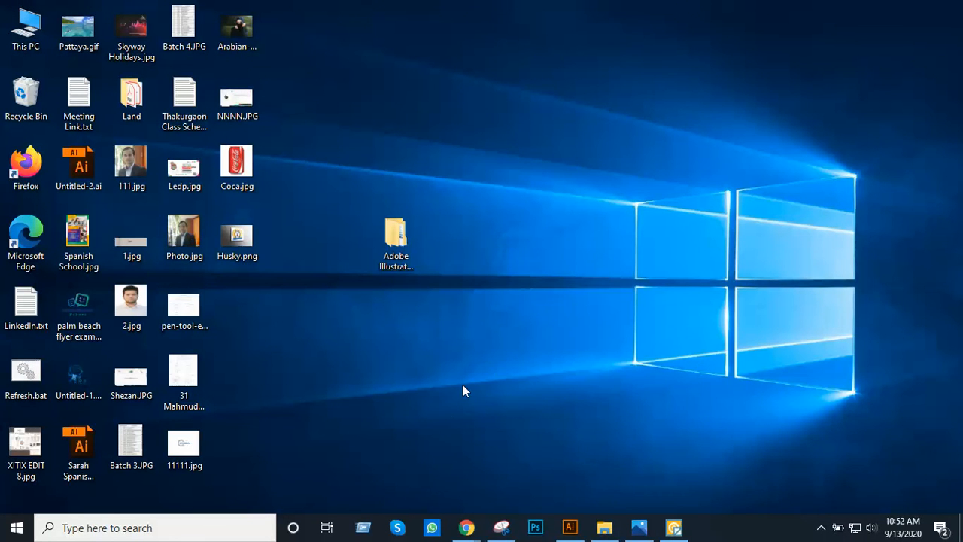
- Bring Chrome back with the live class call and show the hidden system tray icons
{"action": "mouse_move", "coordinate": [474, 512]}
{"action": "left_click", "coordinate": [443, 454]}
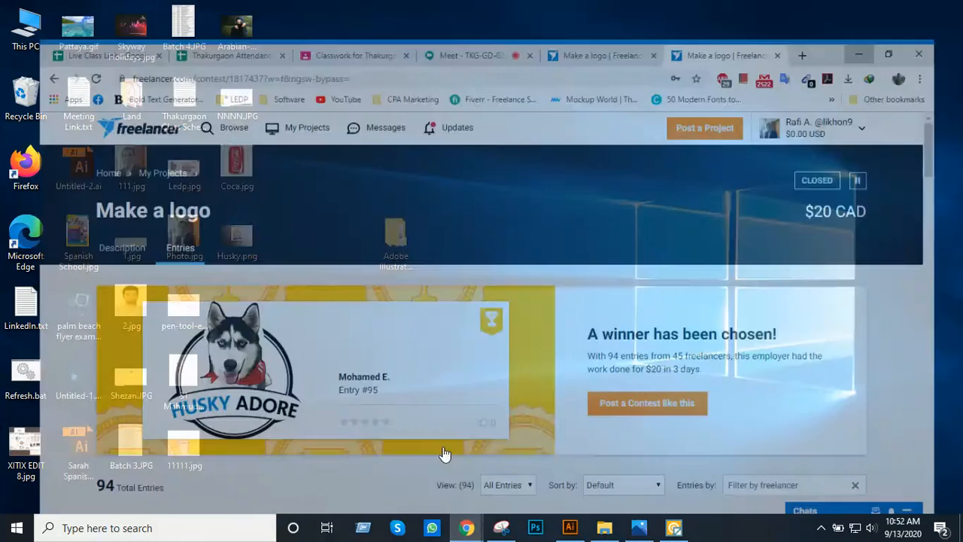
{"action": "left_click", "coordinate": [452, 14]}
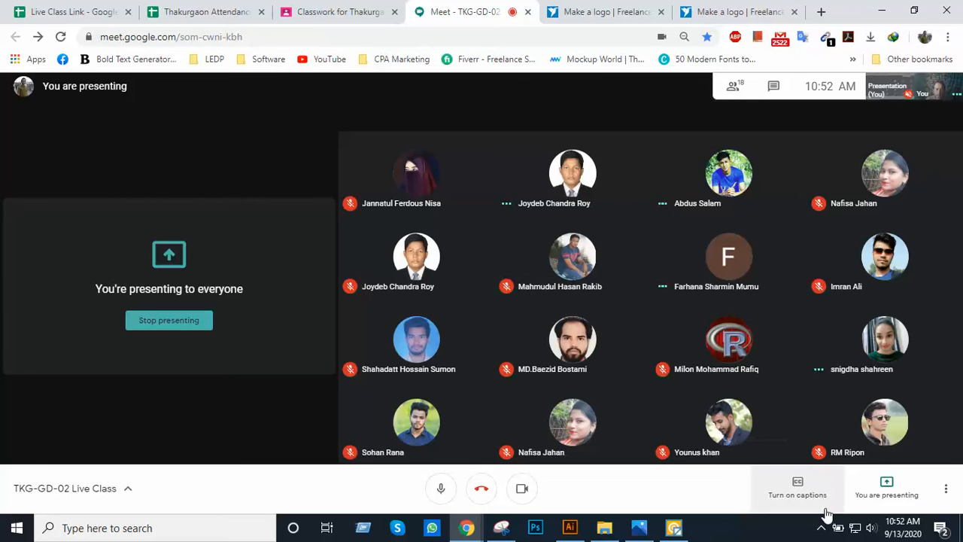
{"action": "left_click", "coordinate": [821, 529]}
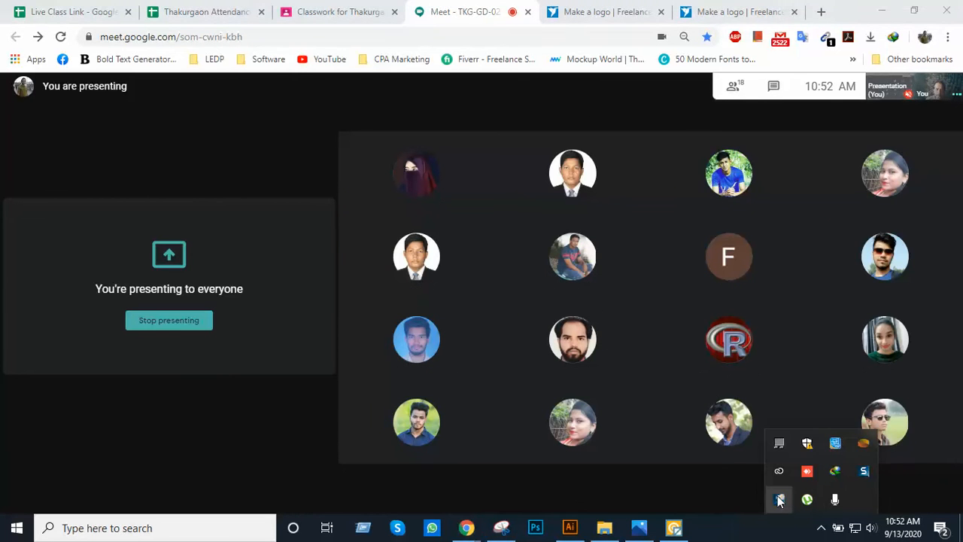
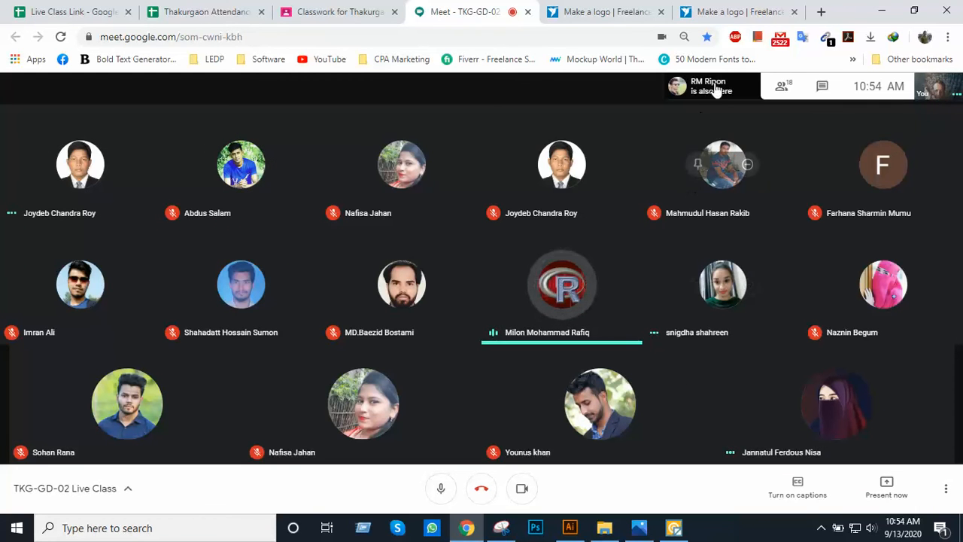
- Close the IMG_6681.jpg preview, review the logo contest's description and show its entries
{"action": "left_click", "coordinate": [723, 12]}
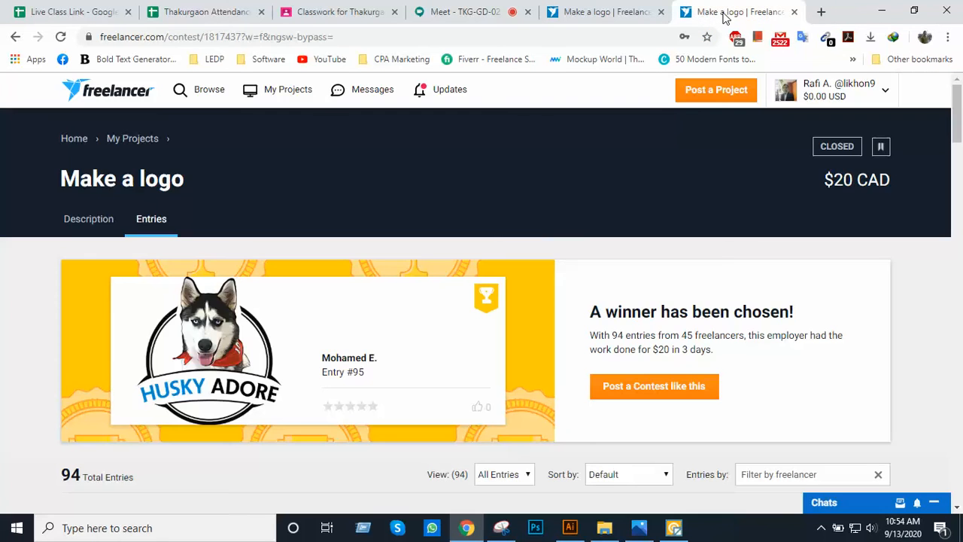
{"action": "left_click", "coordinate": [629, 13]}
{"action": "scroll", "coordinate": [696, 233], "scroll_direction": "up", "scroll_amount": 3}
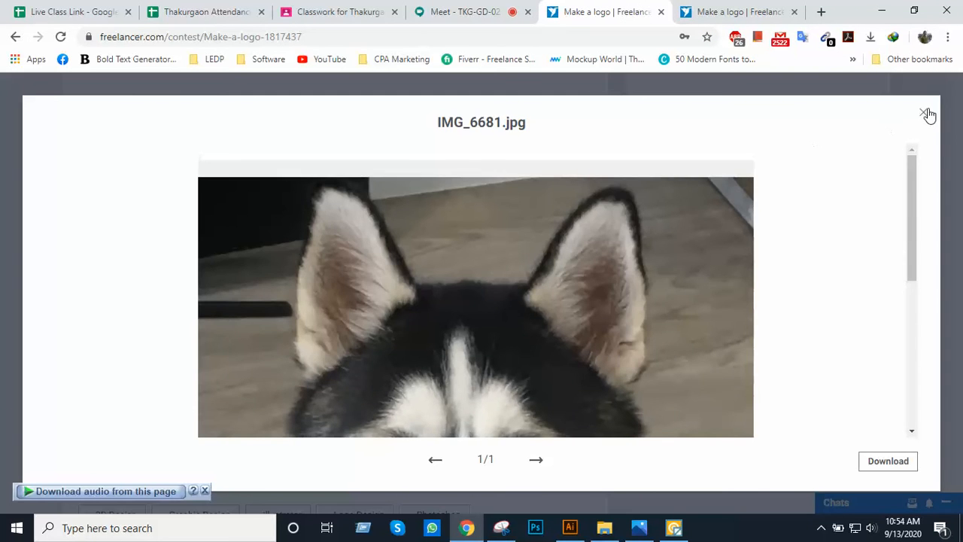
{"action": "left_click", "coordinate": [925, 113]}
{"action": "scroll", "coordinate": [694, 296], "scroll_direction": "up", "scroll_amount": 5}
{"action": "scroll", "coordinate": [602, 333], "scroll_direction": "down", "scroll_amount": 1}
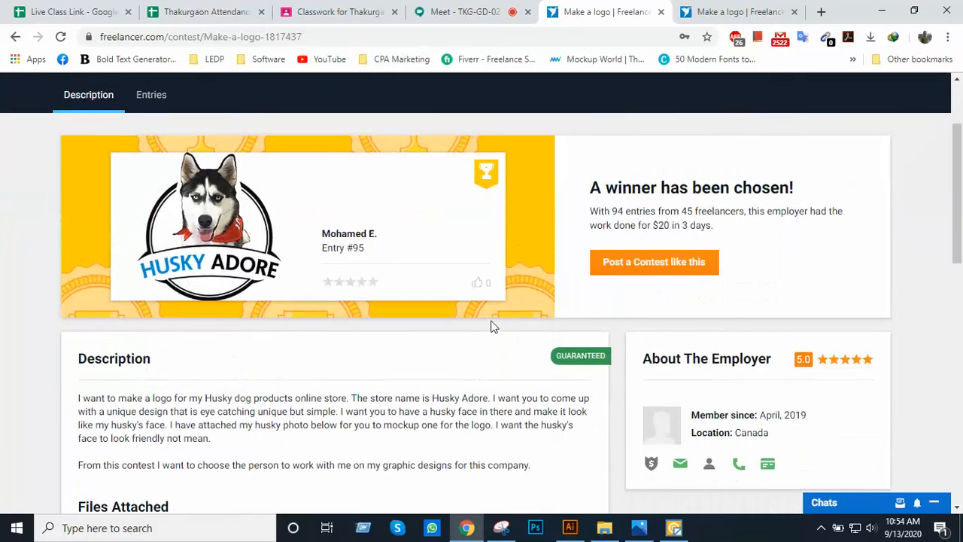
{"action": "scroll", "coordinate": [493, 326], "scroll_direction": "up", "scroll_amount": 2}
{"action": "left_click", "coordinate": [150, 219]}
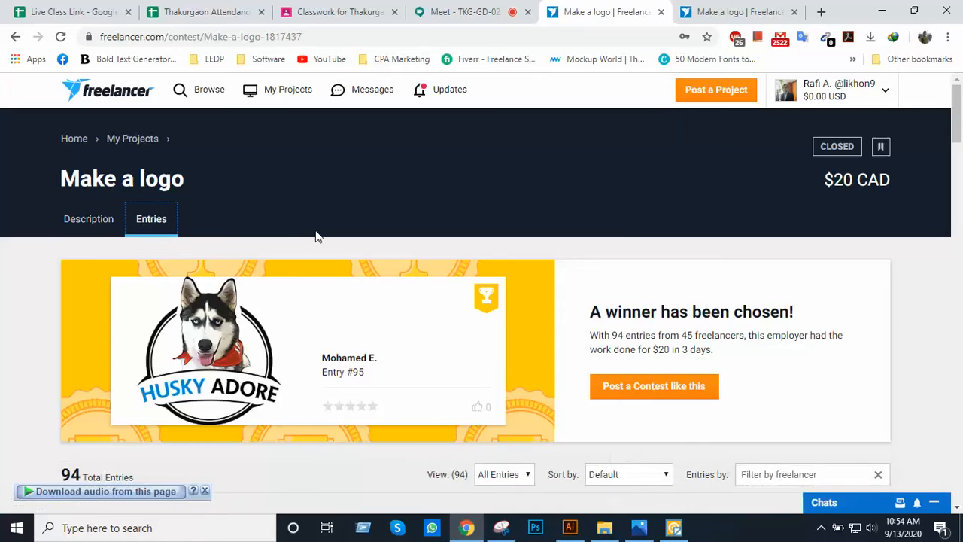
{"action": "scroll", "coordinate": [350, 240], "scroll_direction": "down", "scroll_amount": 4}
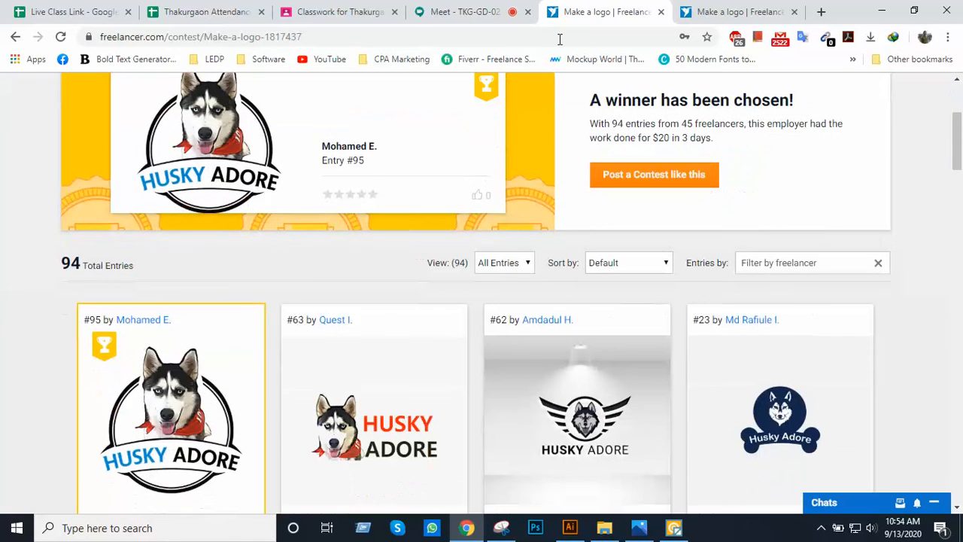
- Return to the live class call, share the entire screen again and hide the sharing notice
{"action": "left_click", "coordinate": [480, 9]}
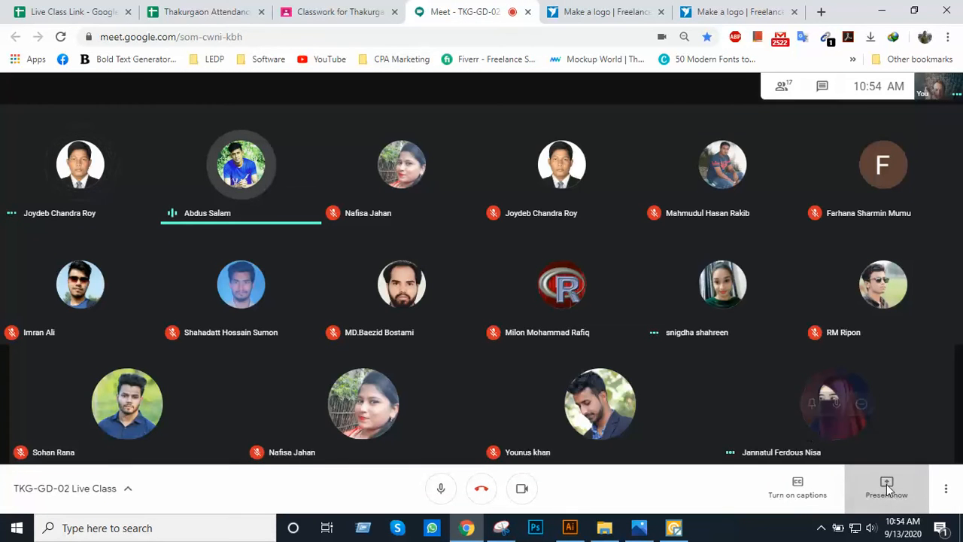
{"action": "left_click", "coordinate": [886, 484]}
{"action": "left_click", "coordinate": [865, 388]}
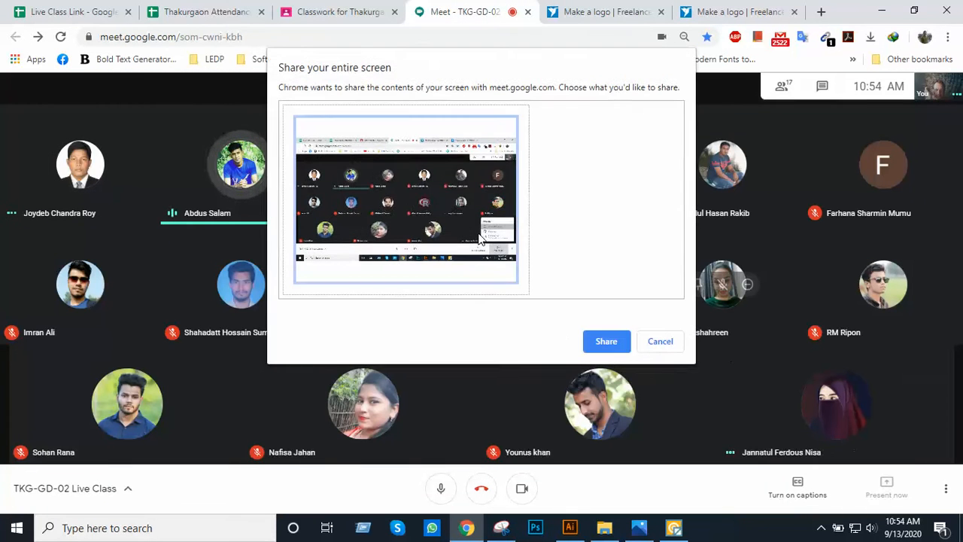
{"action": "left_click", "coordinate": [589, 341]}
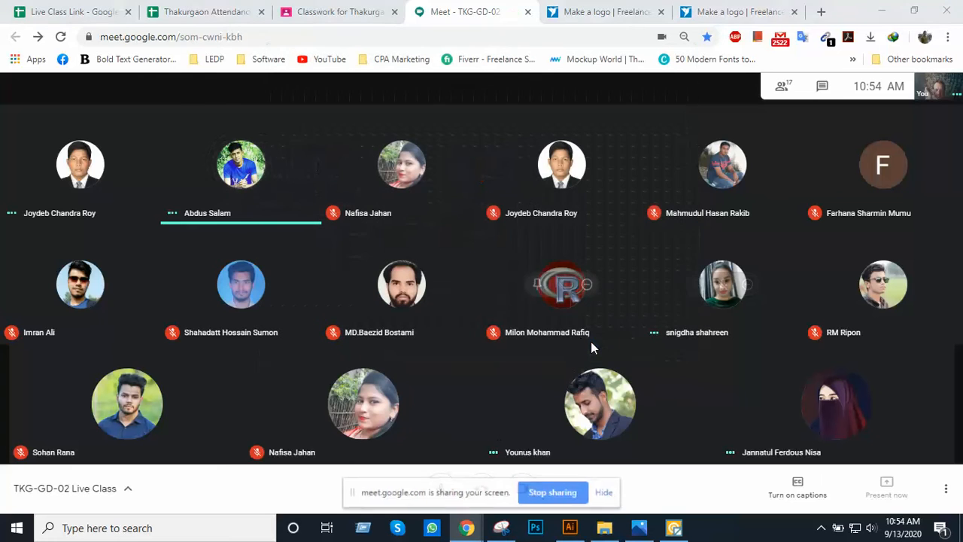
{"action": "left_click", "coordinate": [604, 493]}
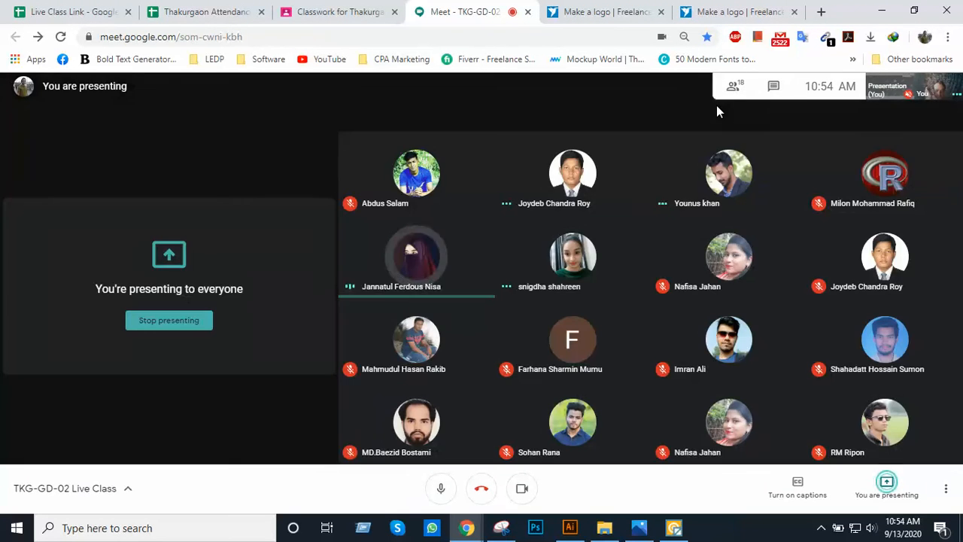
- Show the Make a logo contest's entries page from the second Freelancer tab and select its web address
{"action": "left_click", "coordinate": [722, 13]}
{"action": "scroll", "coordinate": [530, 263], "scroll_direction": "down", "scroll_amount": 3}
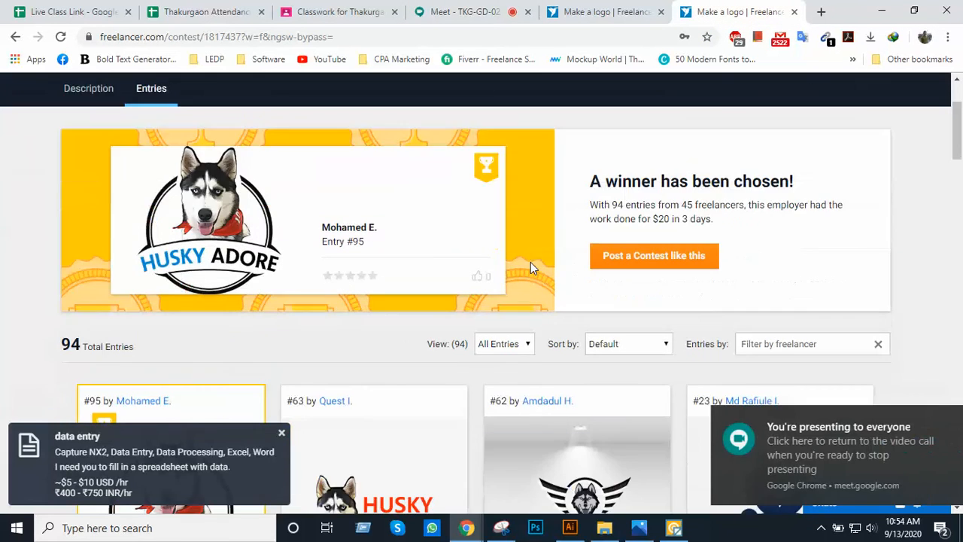
{"action": "scroll", "coordinate": [530, 263], "scroll_direction": "up", "scroll_amount": 3}
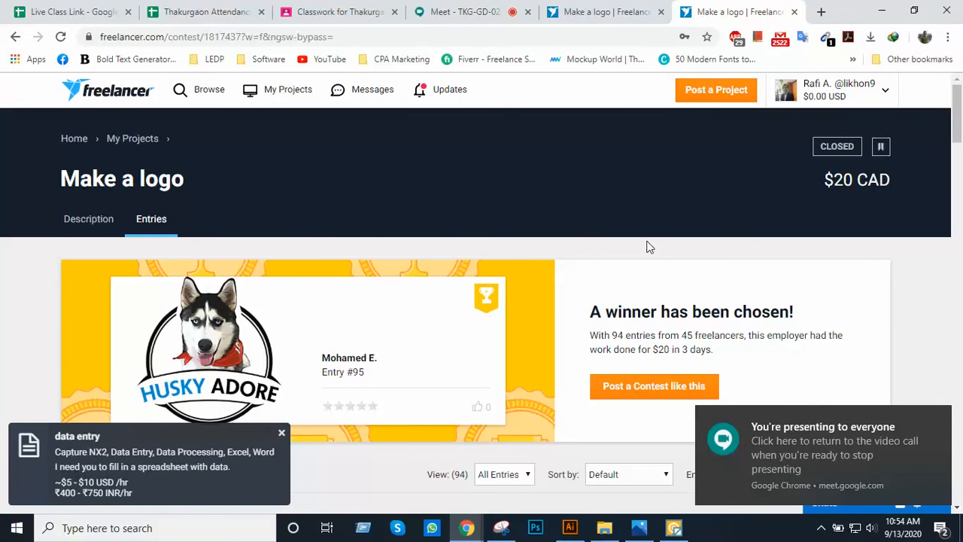
{"action": "left_click", "coordinate": [348, 37]}
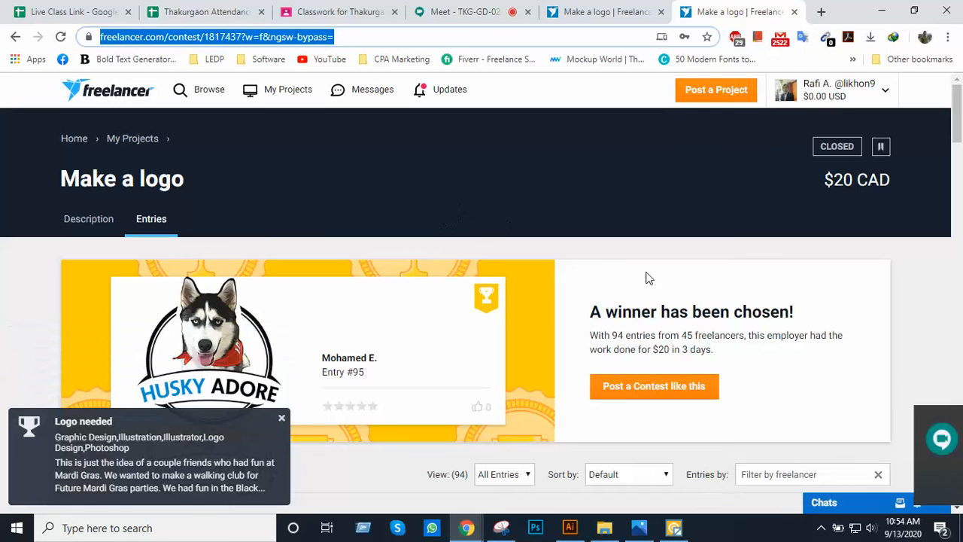
- Examine the submitted husky logos on the first page of entries and check the entry view filter options
{"action": "scroll", "coordinate": [644, 275], "scroll_direction": "down", "scroll_amount": 1}
{"action": "scroll", "coordinate": [640, 241], "scroll_direction": "down", "scroll_amount": 3}
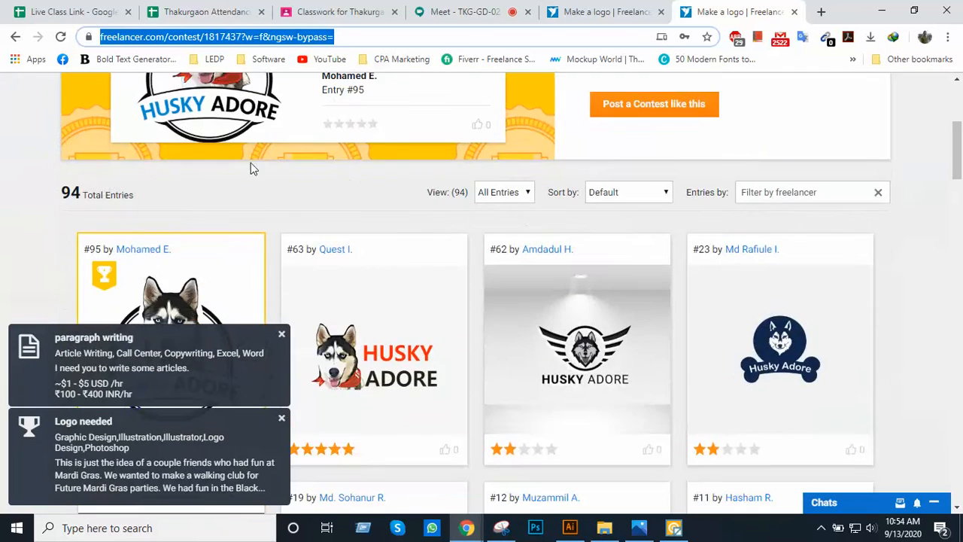
{"action": "scroll", "coordinate": [263, 210], "scroll_direction": "up", "scroll_amount": 4}
{"action": "scroll", "coordinate": [474, 245], "scroll_direction": "down", "scroll_amount": 6}
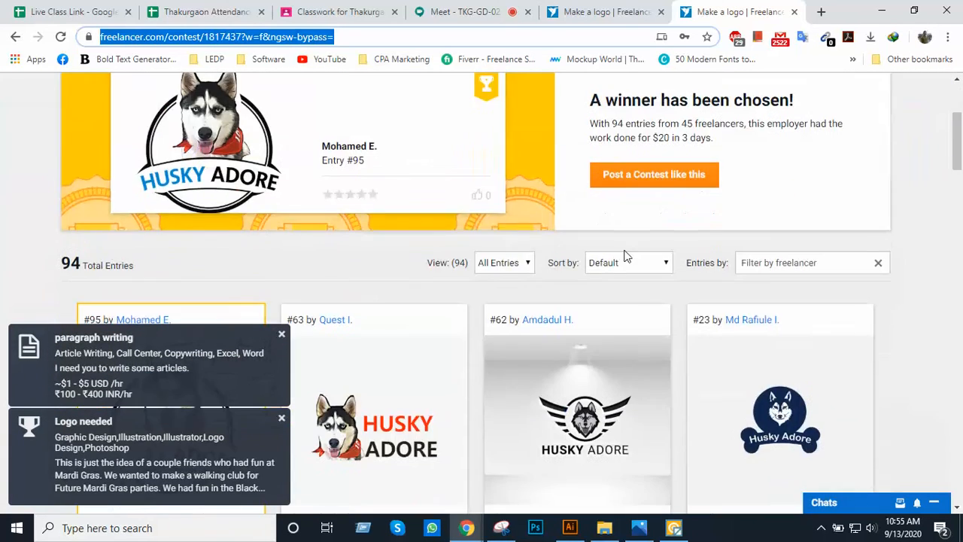
{"action": "scroll", "coordinate": [466, 248], "scroll_direction": "down", "scroll_amount": 9}
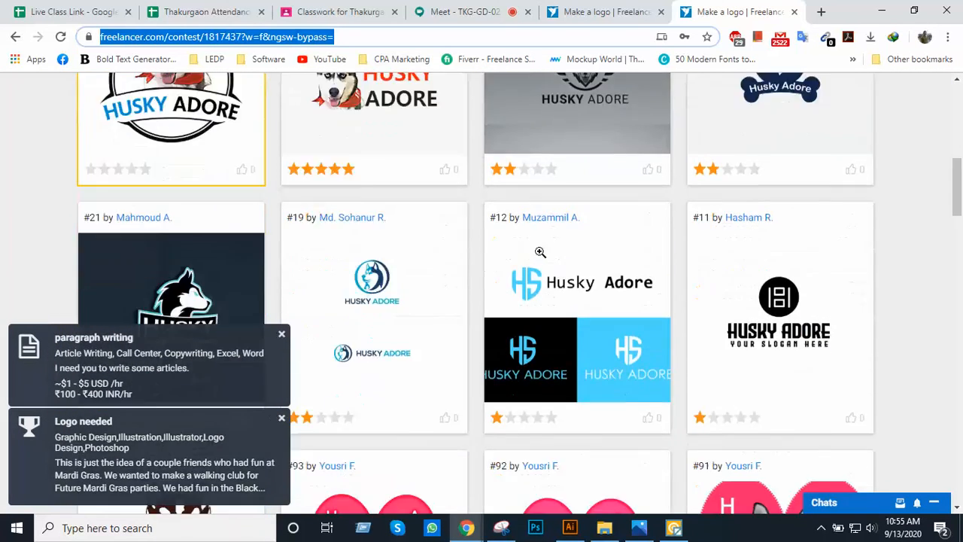
{"action": "scroll", "coordinate": [671, 304], "scroll_direction": "down", "scroll_amount": 9}
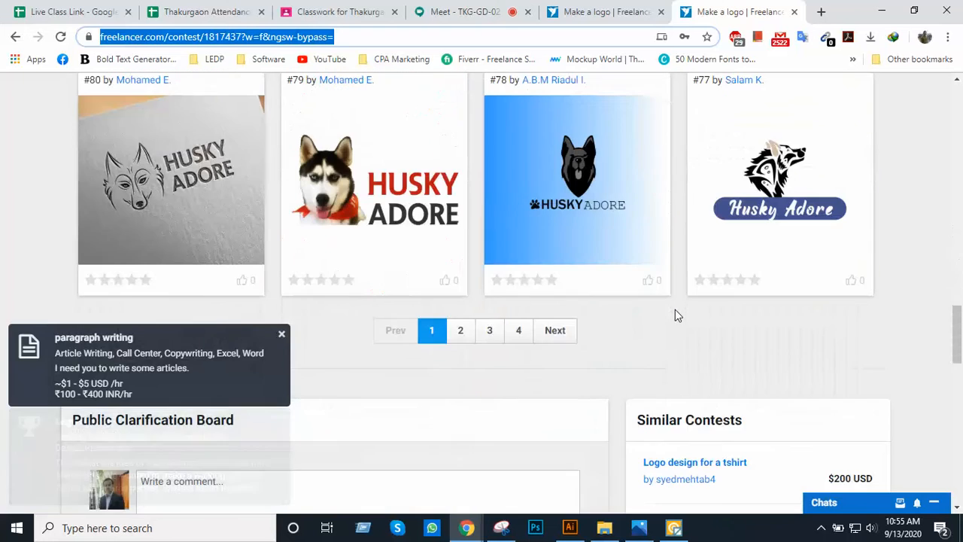
{"action": "scroll", "coordinate": [675, 311], "scroll_direction": "up", "scroll_amount": 16}
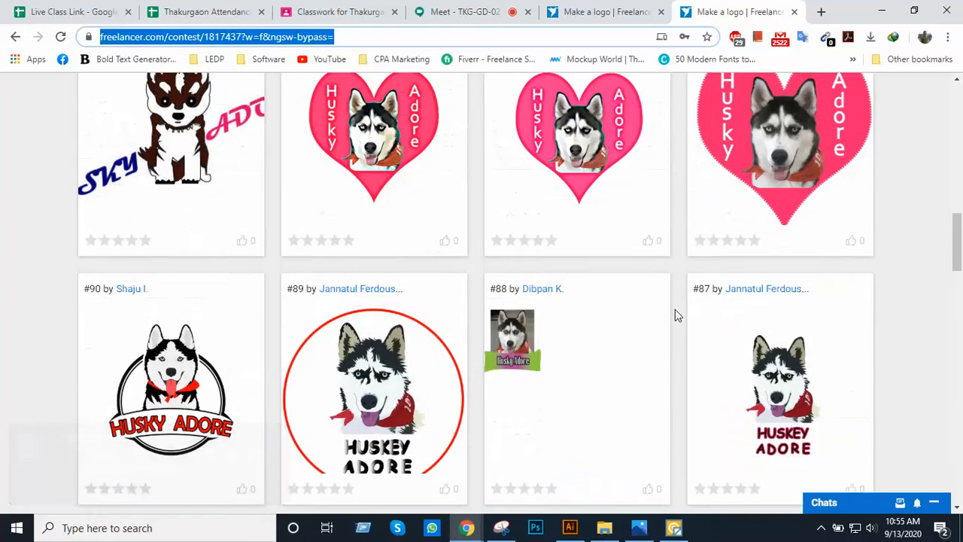
{"action": "scroll", "coordinate": [674, 309], "scroll_direction": "up", "scroll_amount": 5}
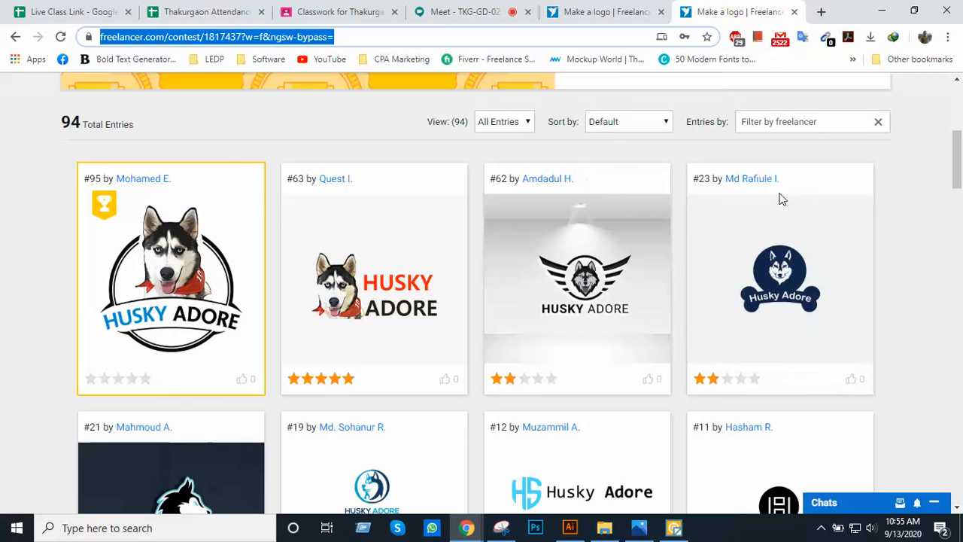
{"action": "left_click", "coordinate": [522, 127]}
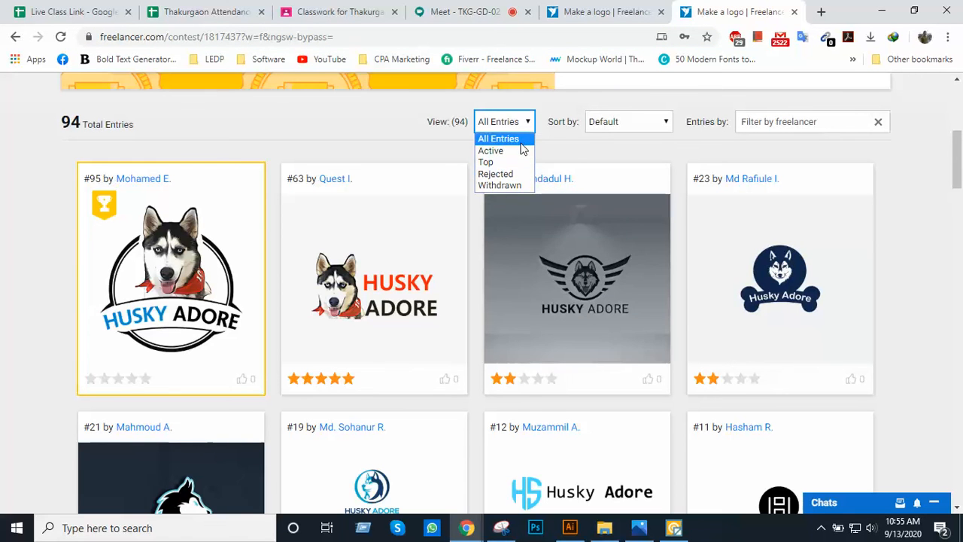
{"action": "left_click", "coordinate": [569, 151]}
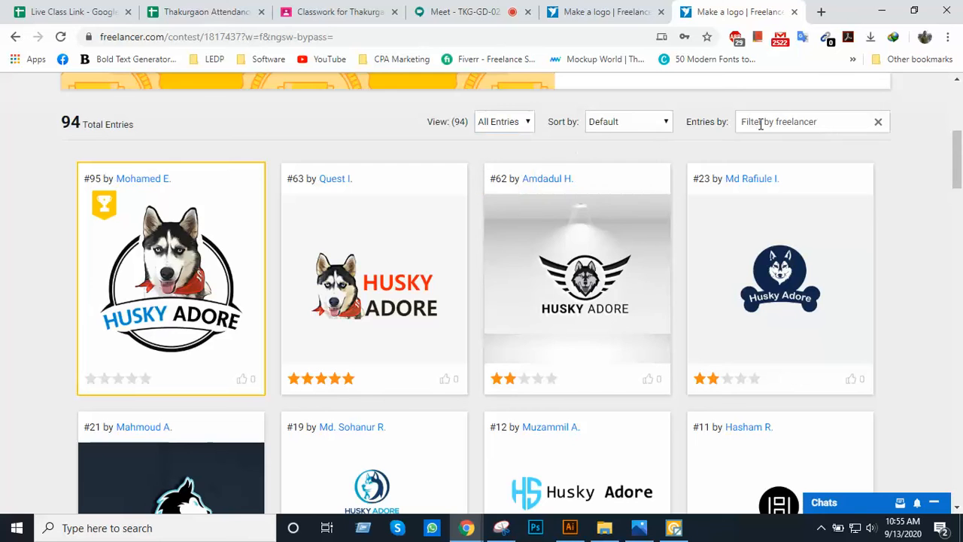
- Examine the submitted husky logos from winning entry #95 down past entry #77, comparing their designs and star ratings
{"action": "scroll", "coordinate": [756, 160], "scroll_direction": "down", "scroll_amount": 10}
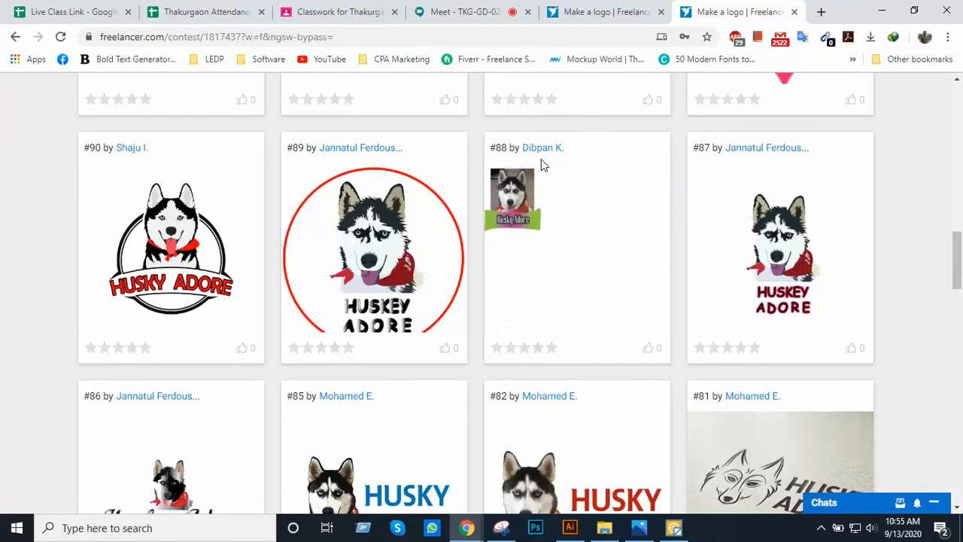
{"action": "scroll", "coordinate": [482, 303], "scroll_direction": "up", "scroll_amount": 2}
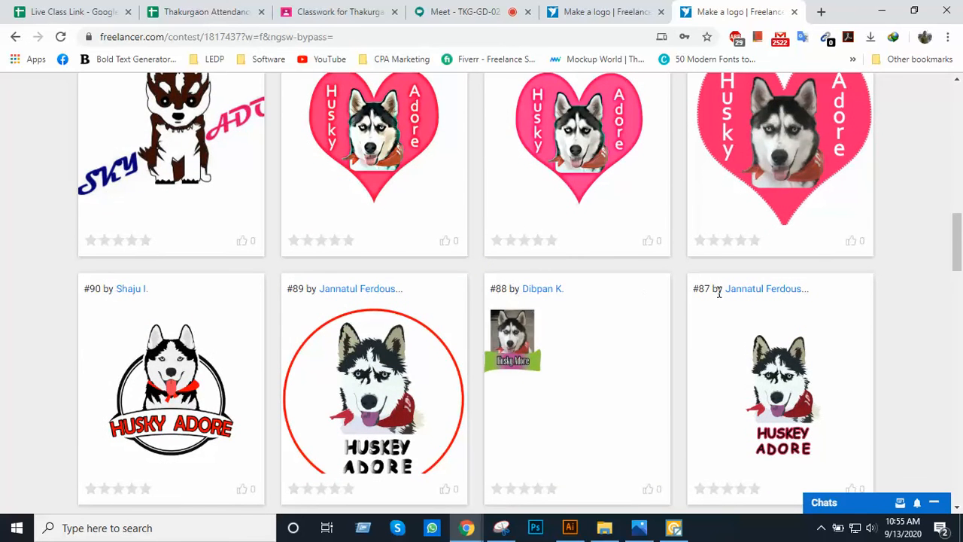
{"action": "scroll", "coordinate": [718, 293], "scroll_direction": "down", "scroll_amount": 3}
{"action": "scroll", "coordinate": [268, 286], "scroll_direction": "down", "scroll_amount": 1}
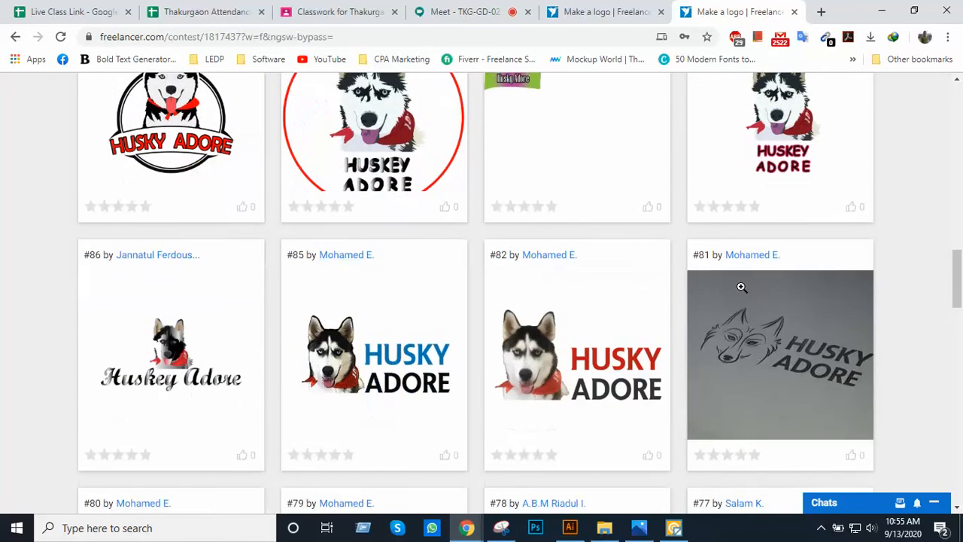
{"action": "scroll", "coordinate": [752, 289], "scroll_direction": "down", "scroll_amount": 3}
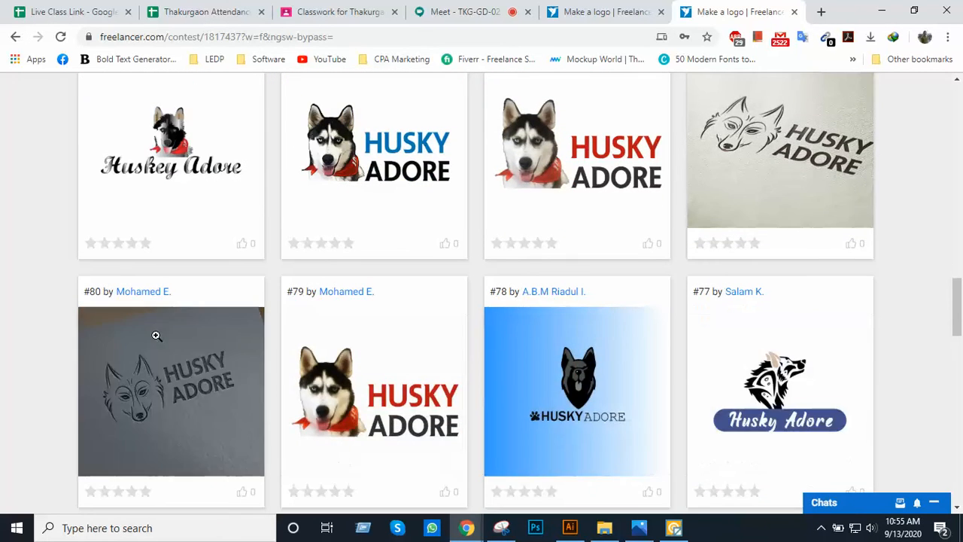
{"action": "scroll", "coordinate": [682, 316], "scroll_direction": "down", "scroll_amount": 2}
{"action": "scroll", "coordinate": [492, 354], "scroll_direction": "down", "scroll_amount": 2}
{"action": "scroll", "coordinate": [486, 346], "scroll_direction": "up", "scroll_amount": 5}
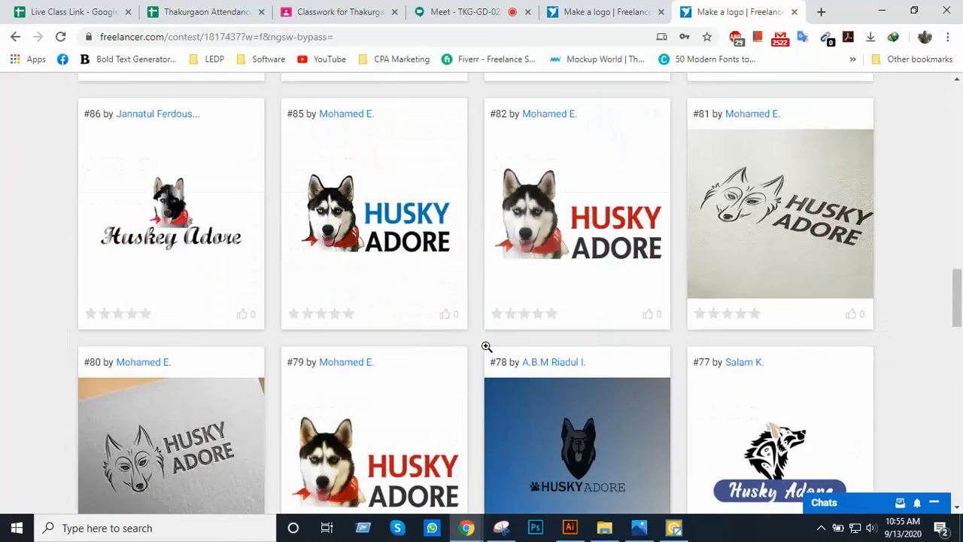
{"action": "scroll", "coordinate": [486, 346], "scroll_direction": "up", "scroll_amount": 15}
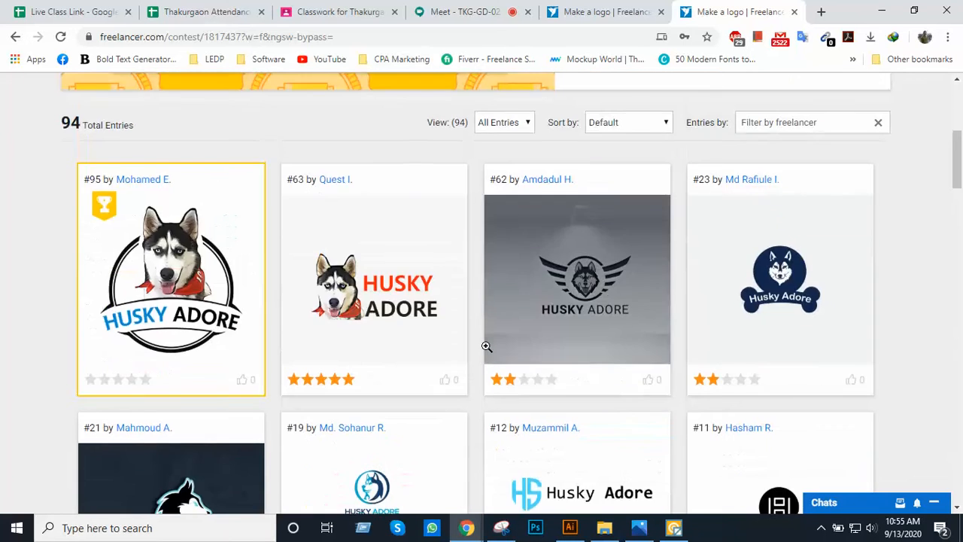
{"action": "scroll", "coordinate": [486, 346], "scroll_direction": "up", "scroll_amount": 2}
{"action": "scroll", "coordinate": [487, 346], "scroll_direction": "down", "scroll_amount": 2}
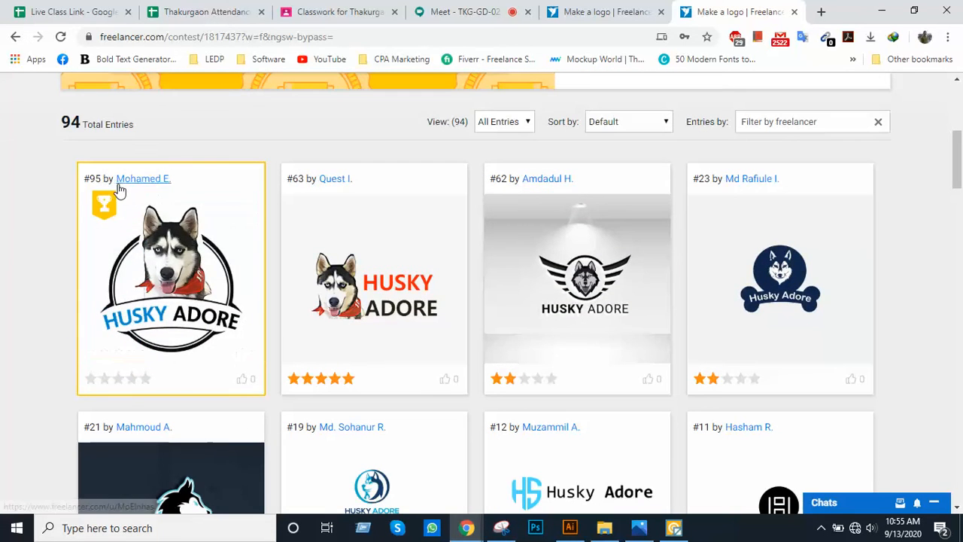
{"action": "scroll", "coordinate": [464, 286], "scroll_direction": "down", "scroll_amount": 2}
{"action": "scroll", "coordinate": [464, 291], "scroll_direction": "down", "scroll_amount": 2}
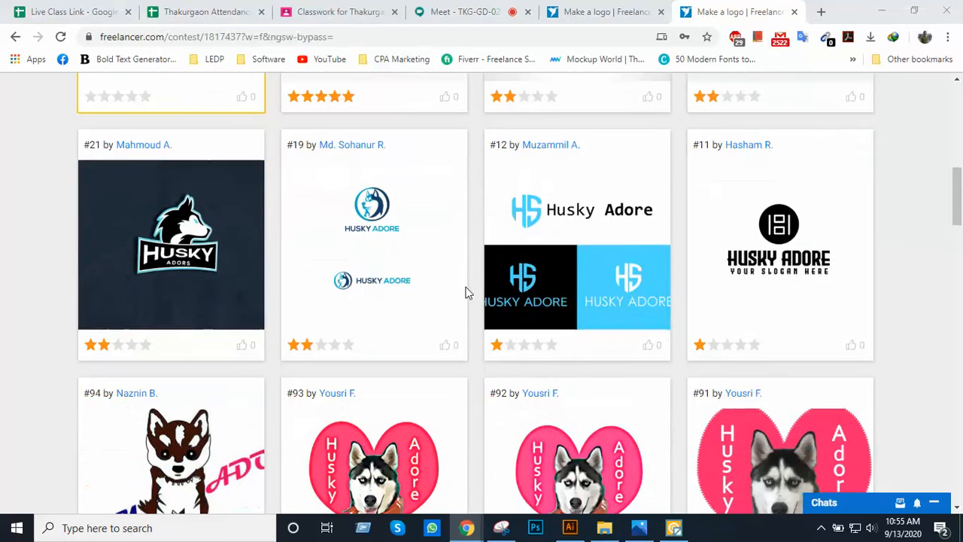
{"action": "scroll", "coordinate": [714, 387], "scroll_direction": "up", "scroll_amount": 3}
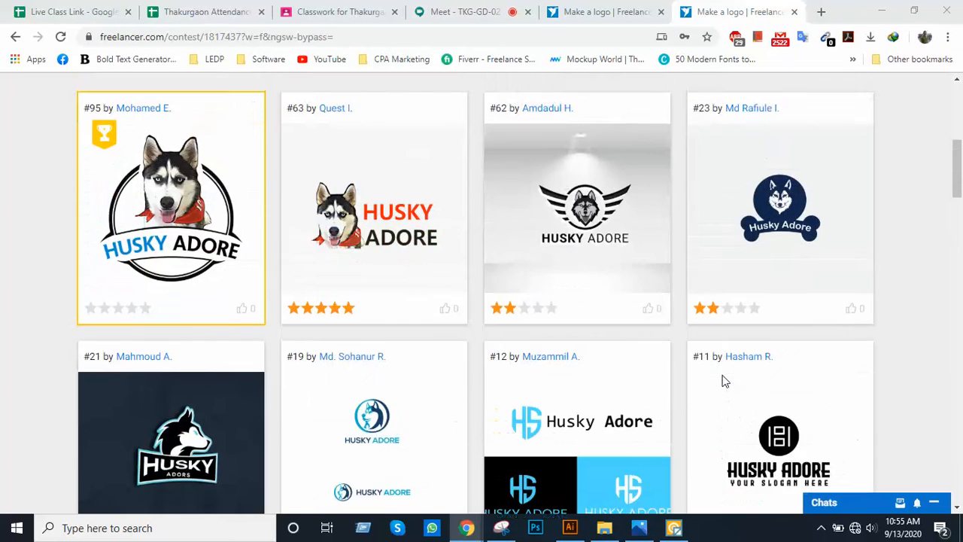
{"action": "scroll", "coordinate": [690, 307], "scroll_direction": "up", "scroll_amount": 3}
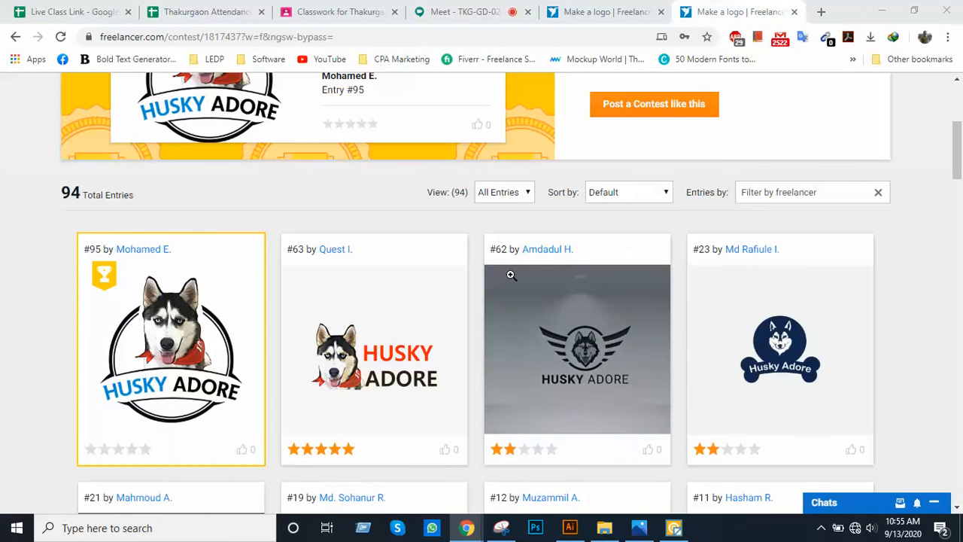
{"action": "scroll", "coordinate": [549, 340], "scroll_direction": "down", "scroll_amount": 1}
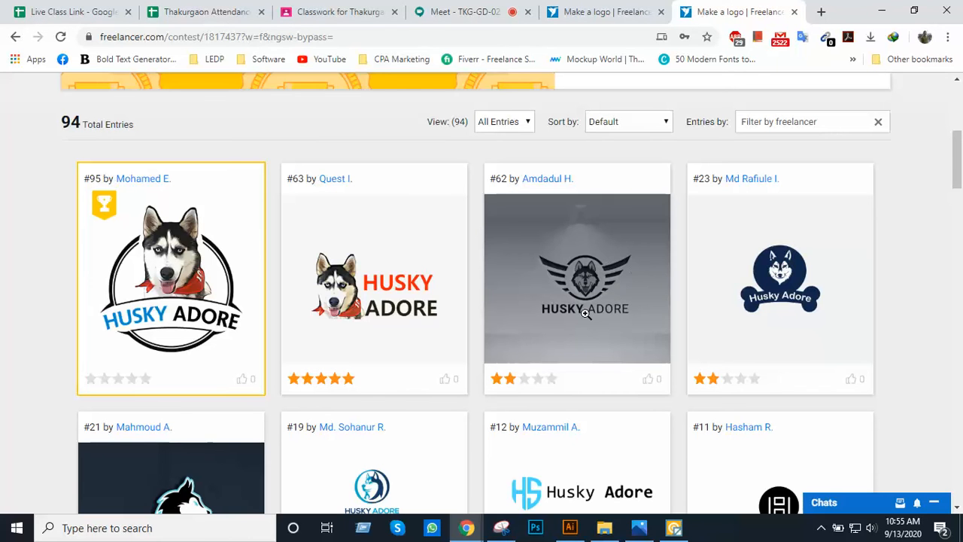
- View the winged husky logo of entry #62 at full size, select its web address and close the entry
{"action": "left_click", "coordinate": [602, 294]}
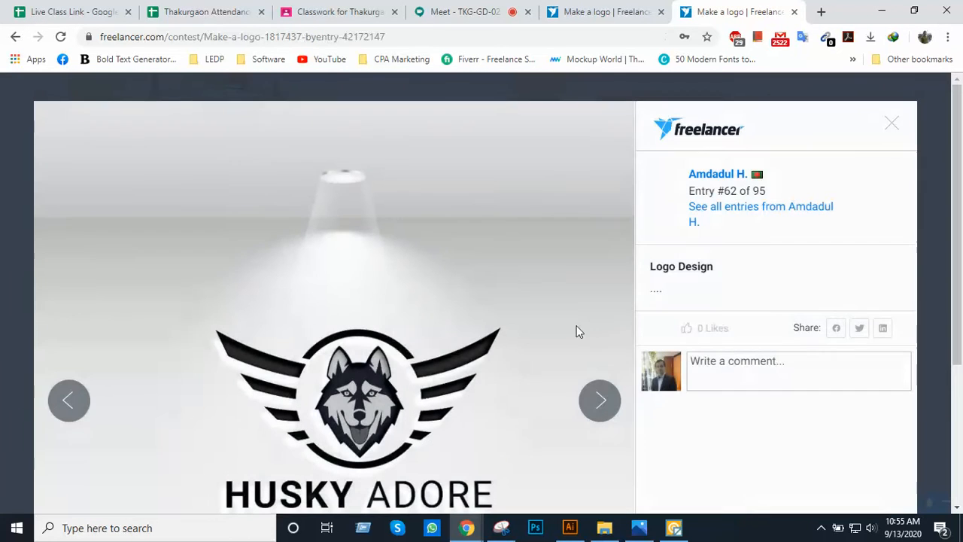
{"action": "left_click", "coordinate": [399, 40]}
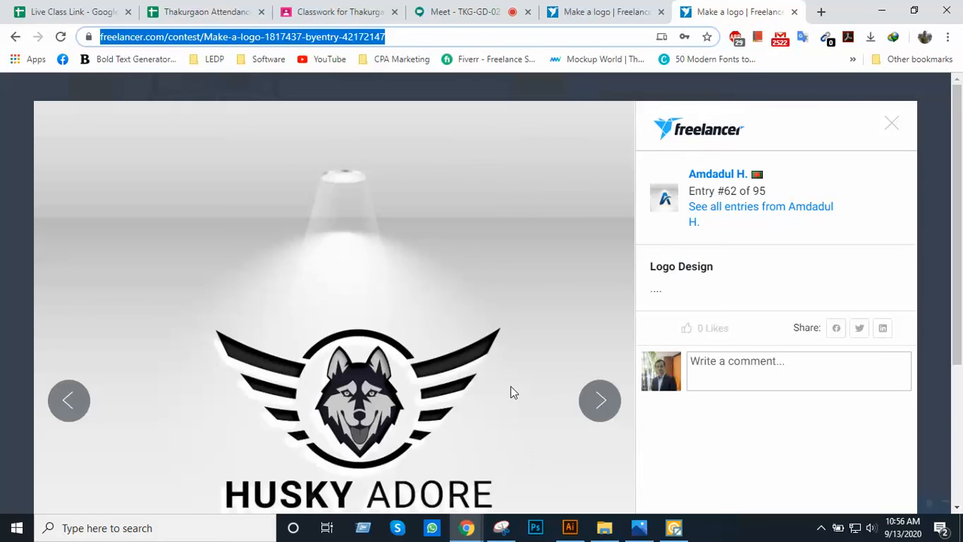
{"action": "left_click", "coordinate": [892, 125]}
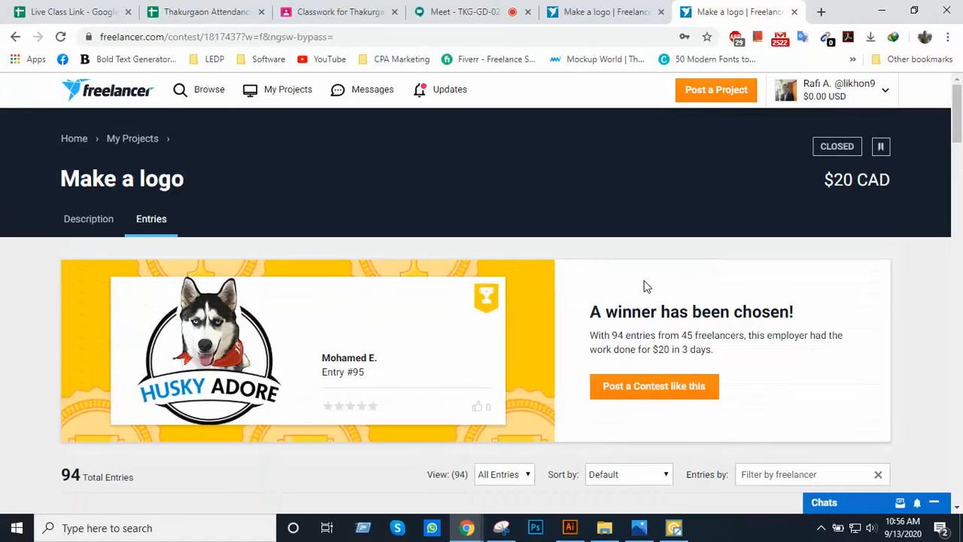
- Check which sorting options are available for the contest entries, leaving the order at Default
{"action": "scroll", "coordinate": [664, 332], "scroll_direction": "down", "scroll_amount": 2}
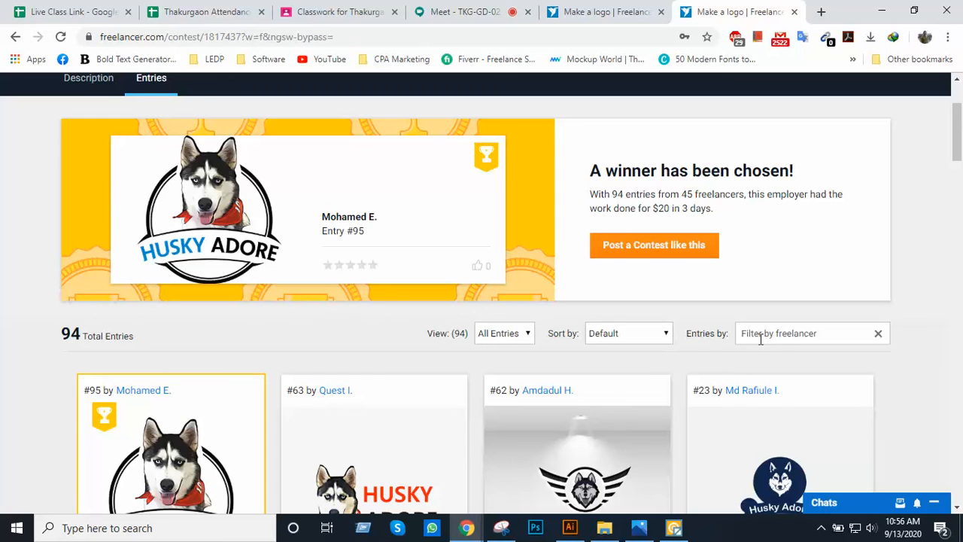
{"action": "left_click", "coordinate": [667, 336]}
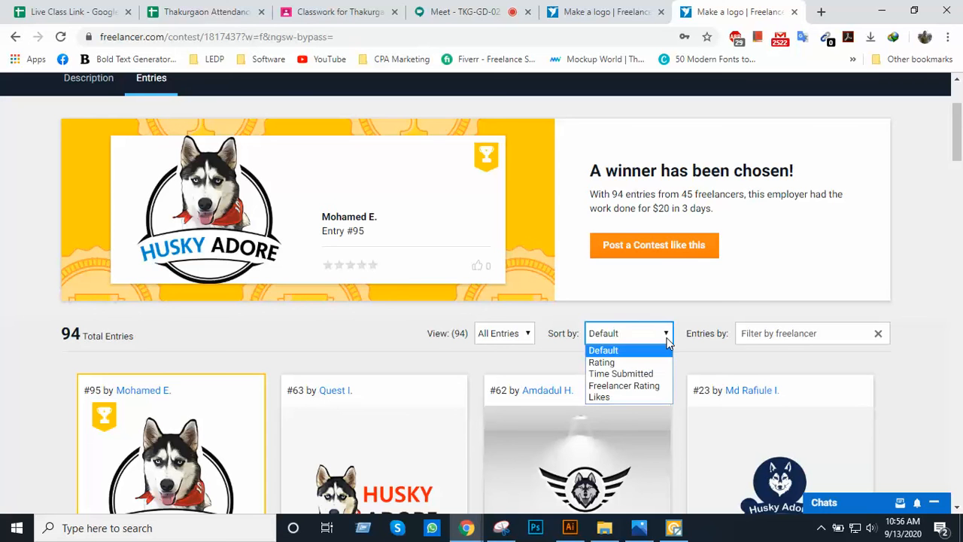
{"action": "left_click", "coordinate": [714, 362]}
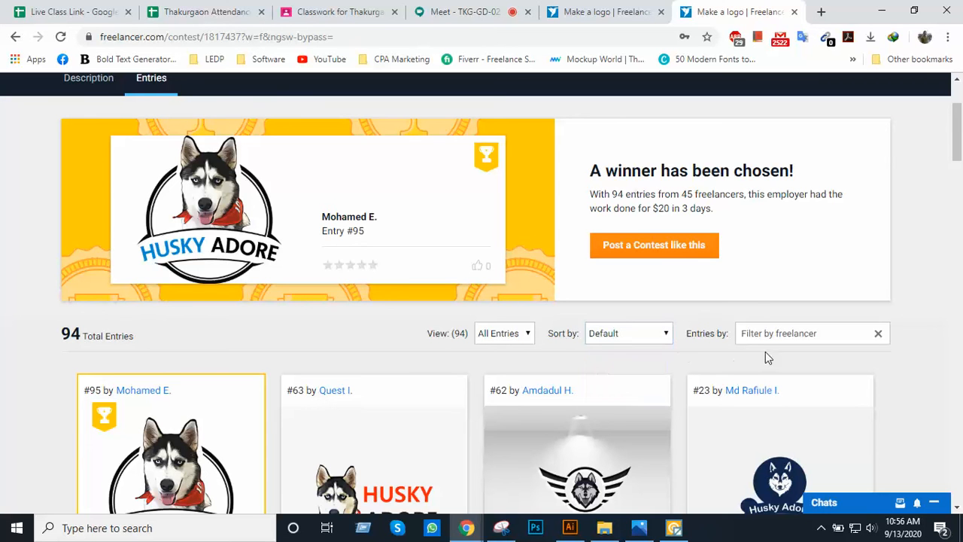
- Filter the contest entries to Active and look through the filtered logos
{"action": "left_click", "coordinate": [528, 340]}
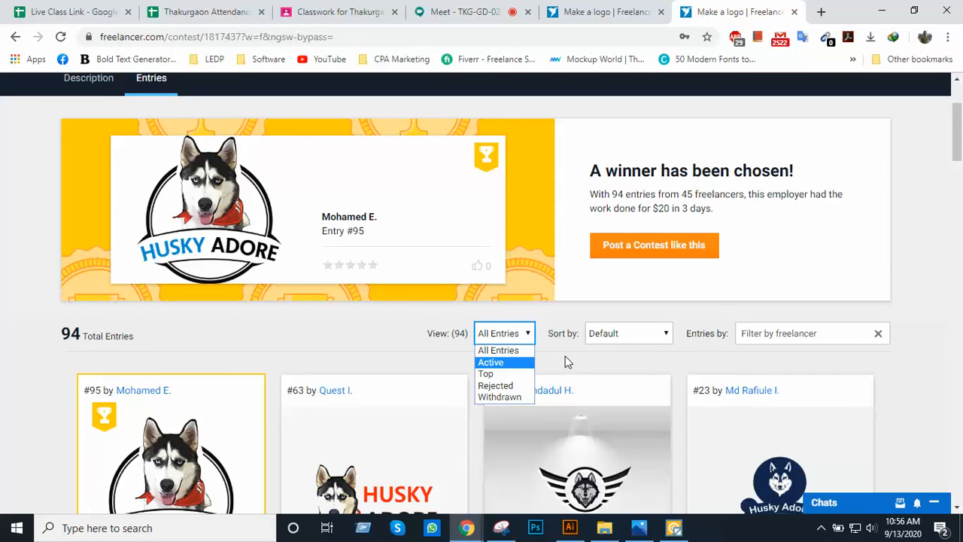
{"action": "left_click", "coordinate": [519, 362]}
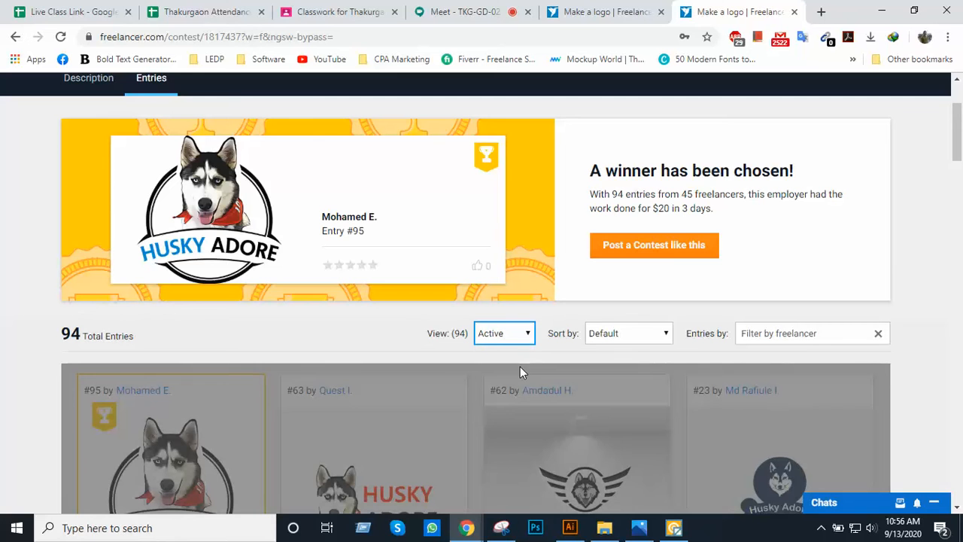
{"action": "scroll", "coordinate": [530, 338], "scroll_direction": "down", "scroll_amount": 2}
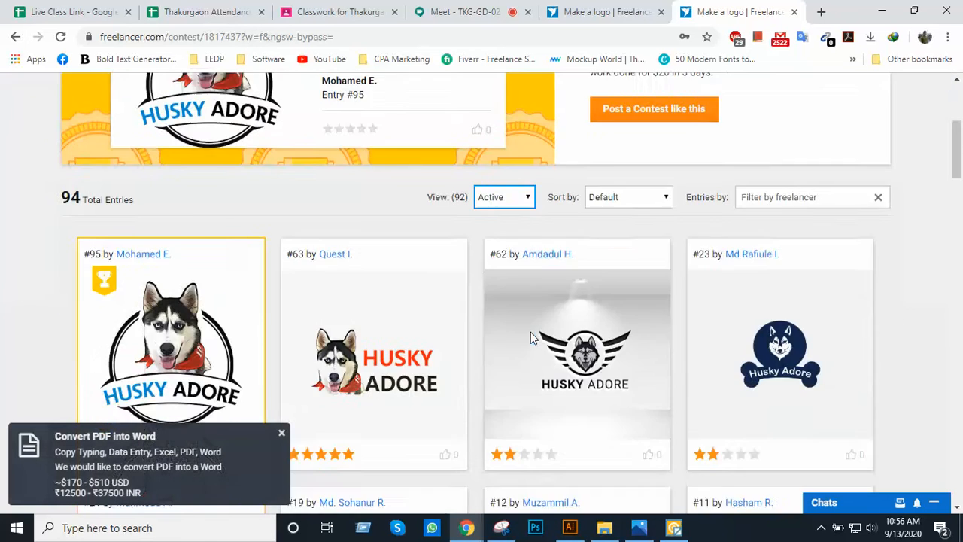
{"action": "scroll", "coordinate": [530, 331], "scroll_direction": "down", "scroll_amount": 6}
{"action": "scroll", "coordinate": [530, 332], "scroll_direction": "up", "scroll_amount": 10}
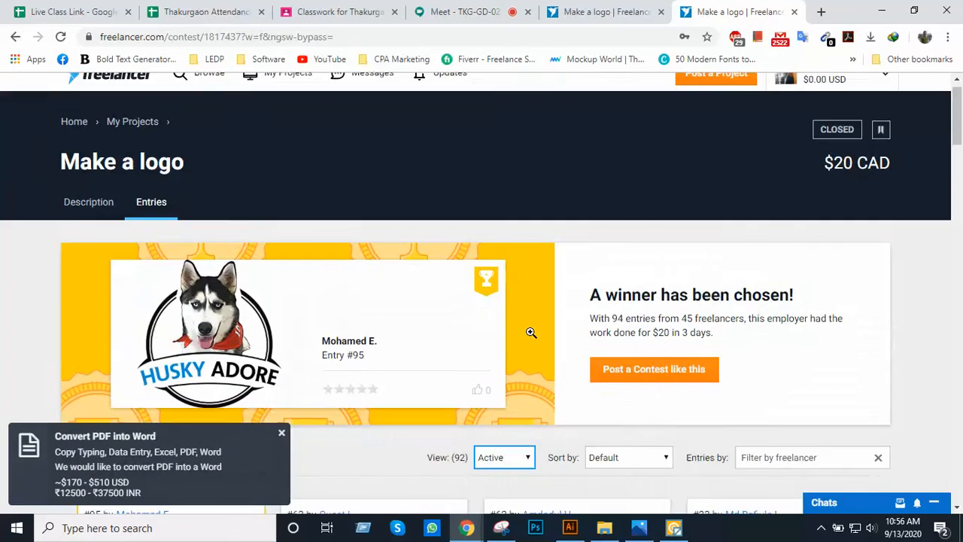
- Filter the contest entries to Rejected, switch the filter to Top and view the matching entries
{"action": "scroll", "coordinate": [530, 332], "scroll_direction": "down", "scroll_amount": 2}
{"action": "left_click", "coordinate": [527, 340]}
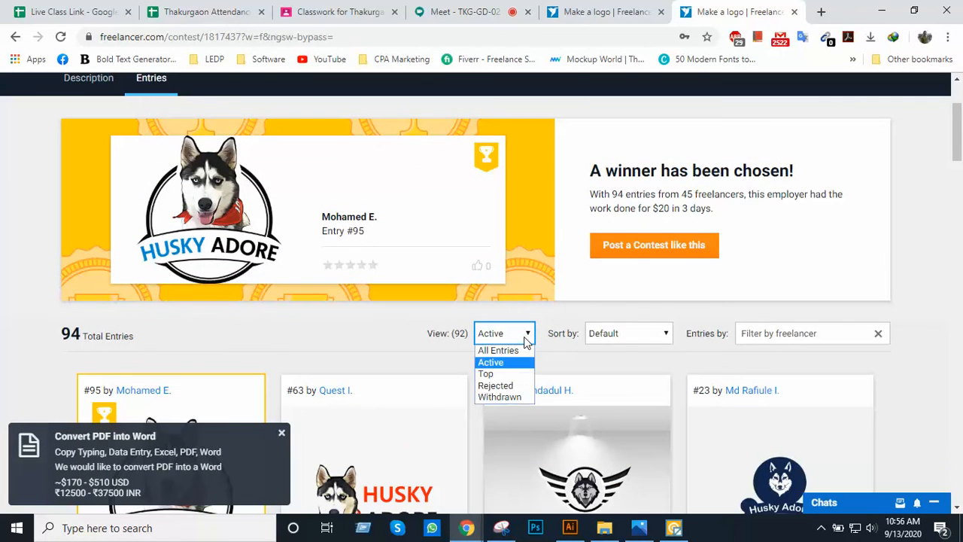
{"action": "left_click", "coordinate": [514, 384]}
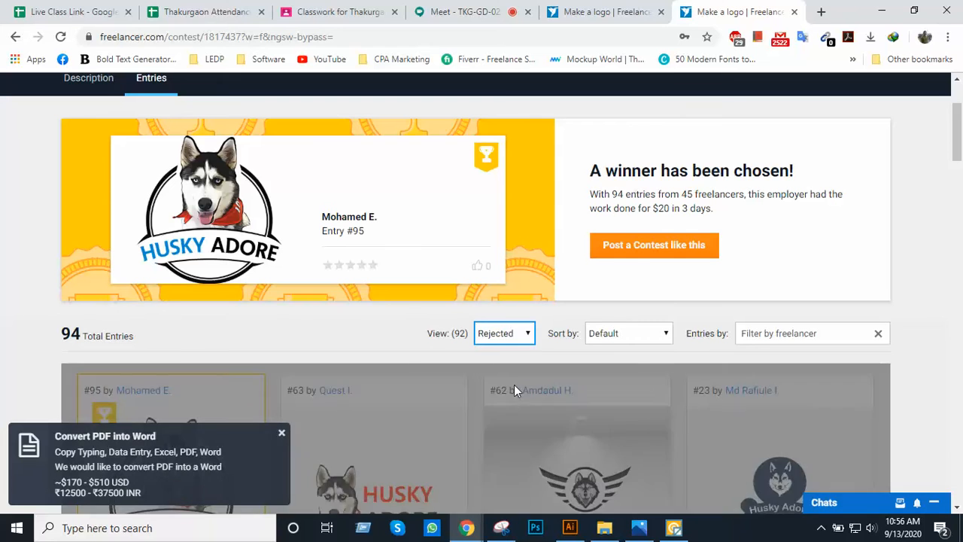
{"action": "left_click", "coordinate": [527, 333]}
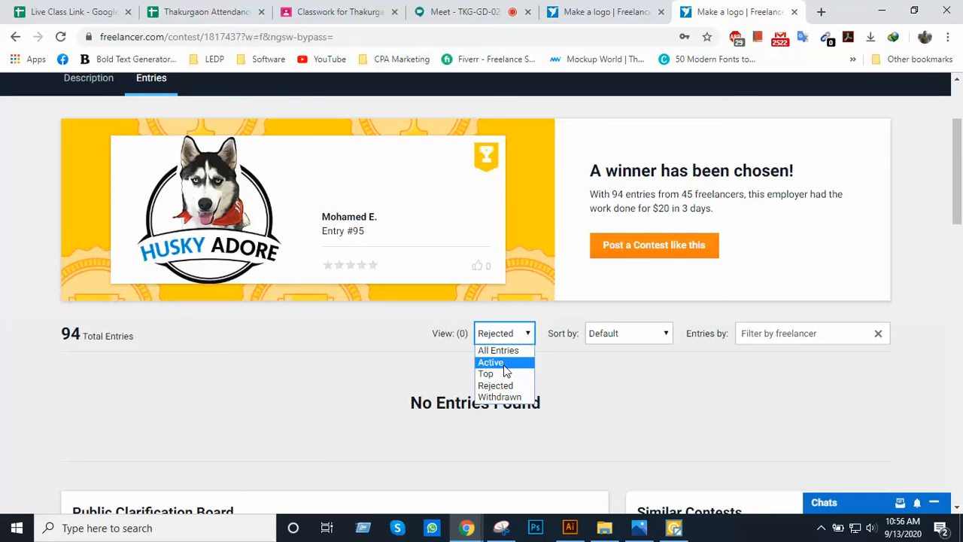
{"action": "left_click", "coordinate": [508, 373]}
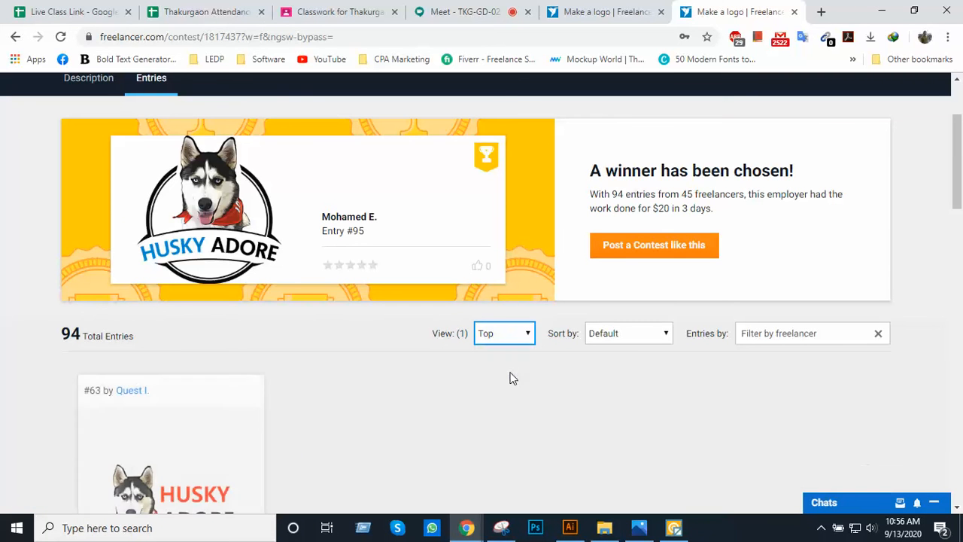
{"action": "scroll", "coordinate": [509, 378], "scroll_direction": "down", "scroll_amount": 1}
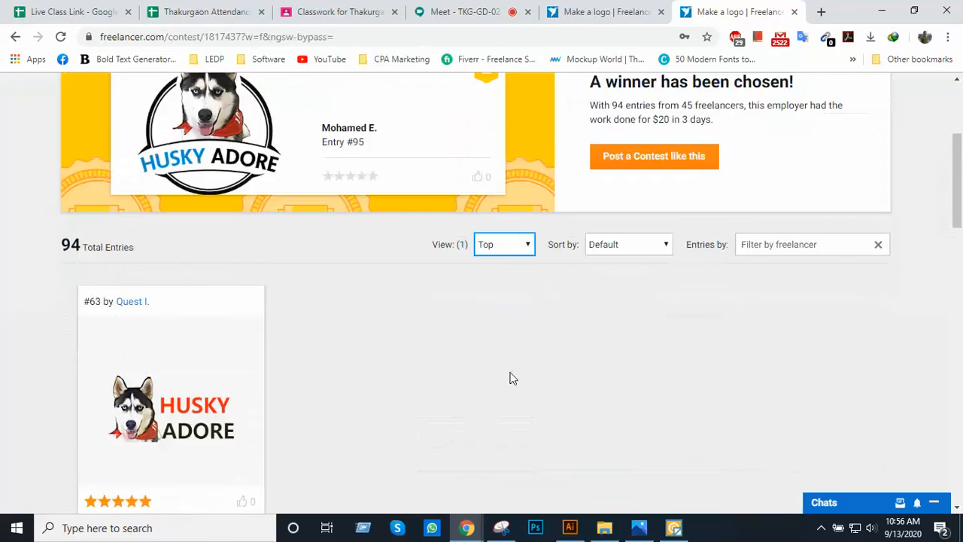
- Copy the contest page's web address, load it in a new browser tab and look over the contest description page
{"action": "scroll", "coordinate": [509, 378], "scroll_direction": "up", "scroll_amount": 3}
{"action": "left_click", "coordinate": [408, 38]}
{"action": "key", "text": "ctrl+c"}
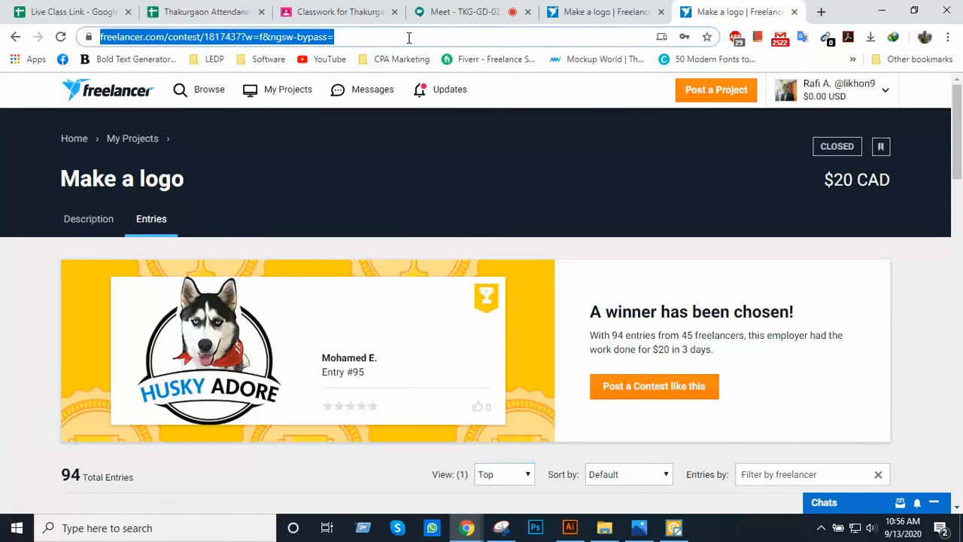
{"action": "left_click", "coordinate": [819, 15]}
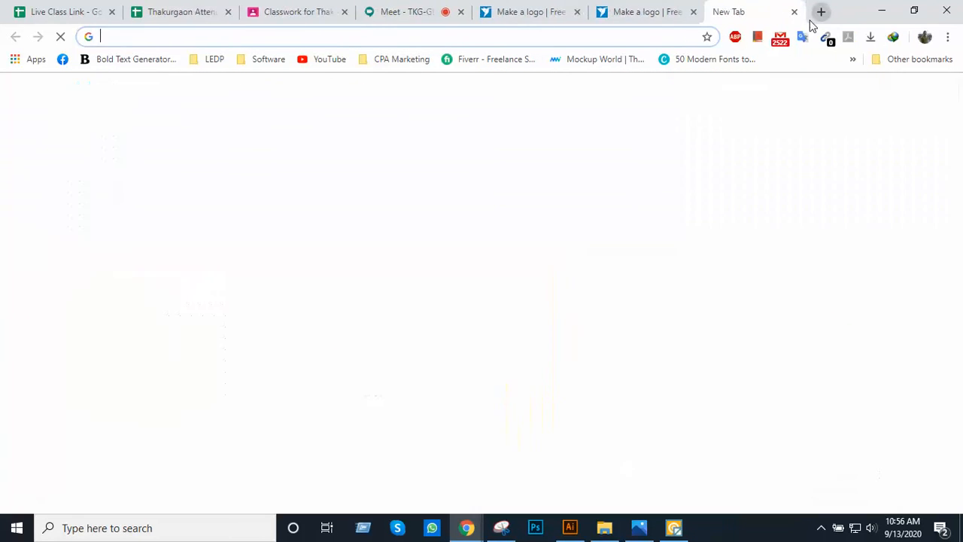
{"action": "key", "text": "ctrl+v"}
{"action": "key", "text": "Return"}
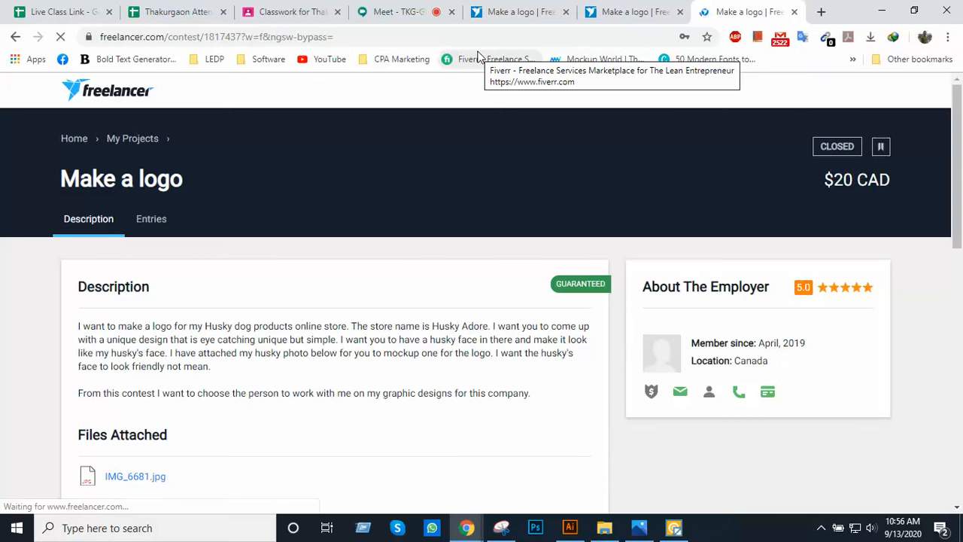
{"action": "scroll", "coordinate": [495, 233], "scroll_direction": "down", "scroll_amount": 2}
{"action": "scroll", "coordinate": [494, 233], "scroll_direction": "down", "scroll_amount": 5}
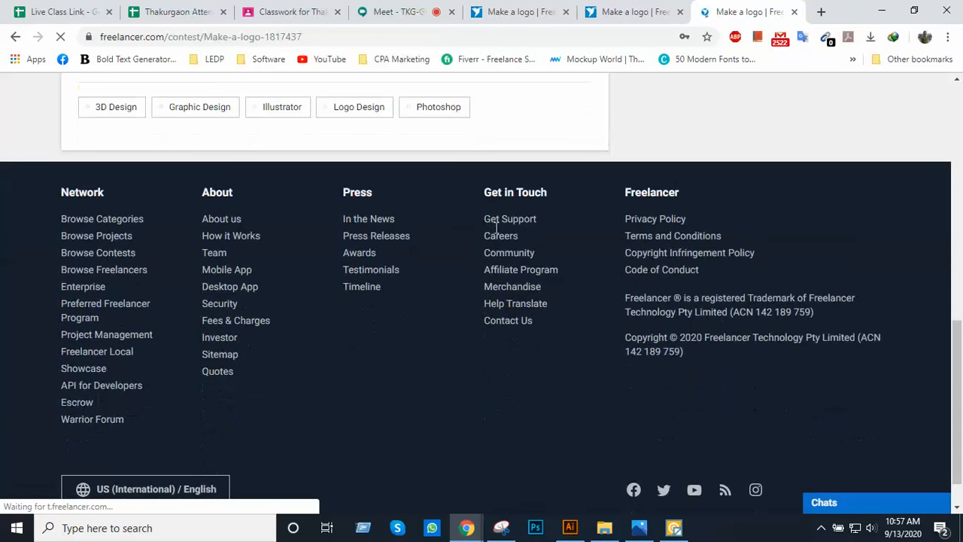
{"action": "scroll", "coordinate": [495, 227], "scroll_direction": "up", "scroll_amount": 2}
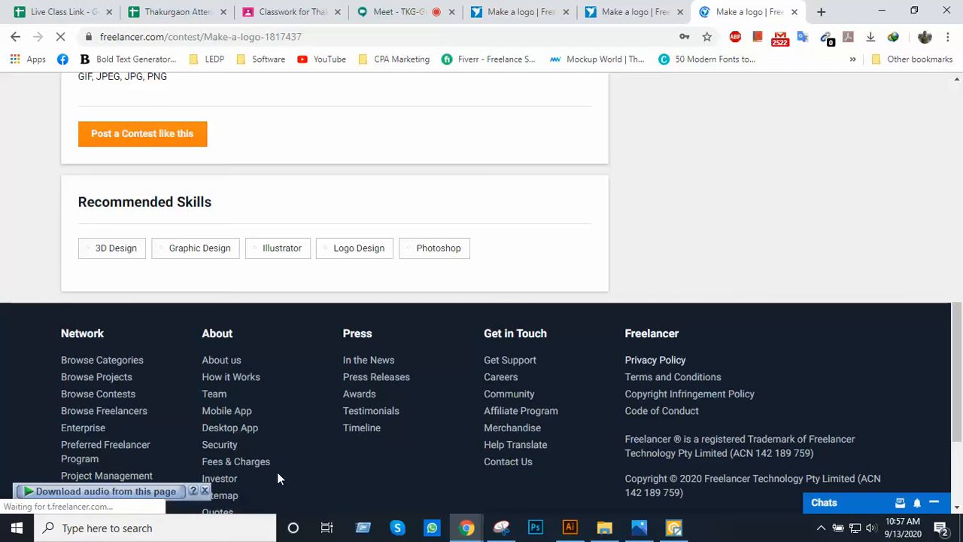
- Open Notepad and paste the contest's web address, followed by two line breaks
{"action": "left_click", "coordinate": [203, 528]}
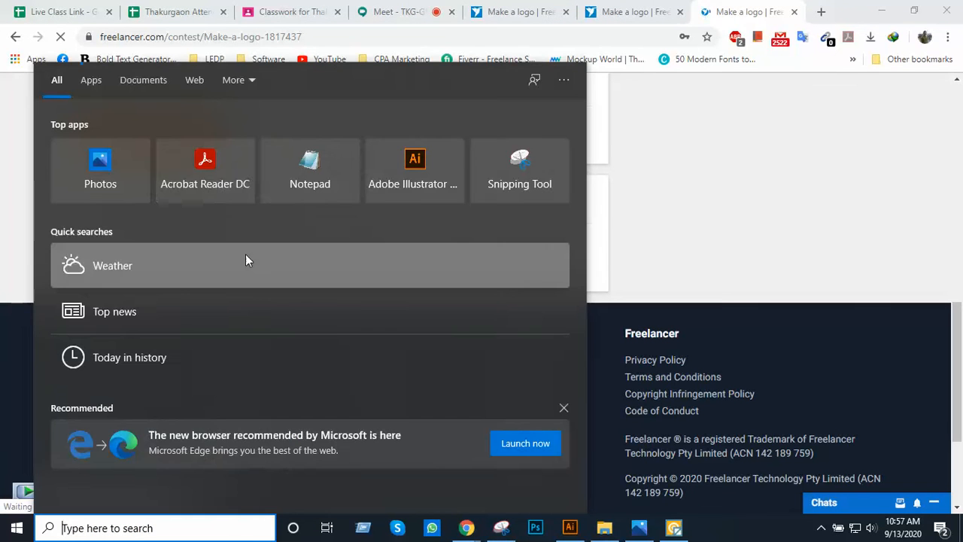
{"action": "left_click", "coordinate": [315, 179]}
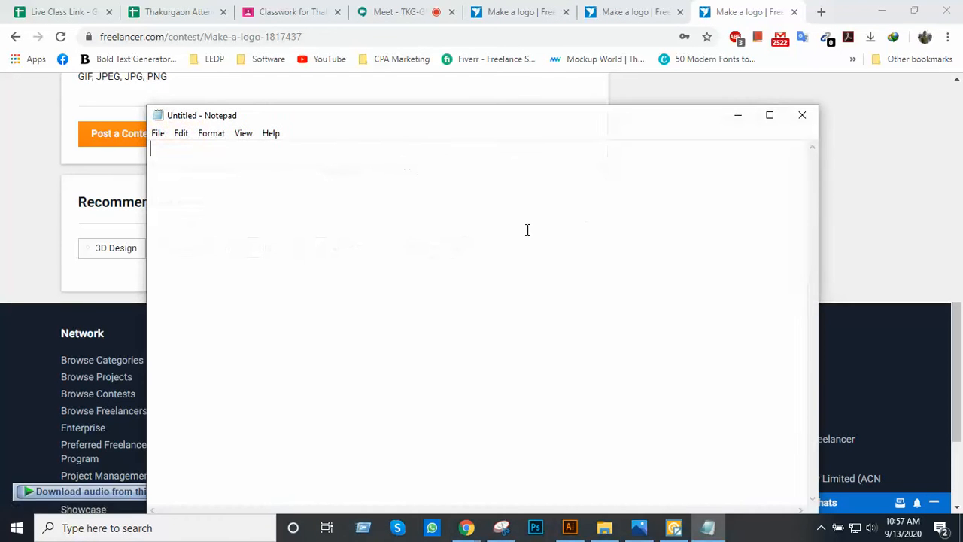
{"action": "key", "text": "ctrl+v"}
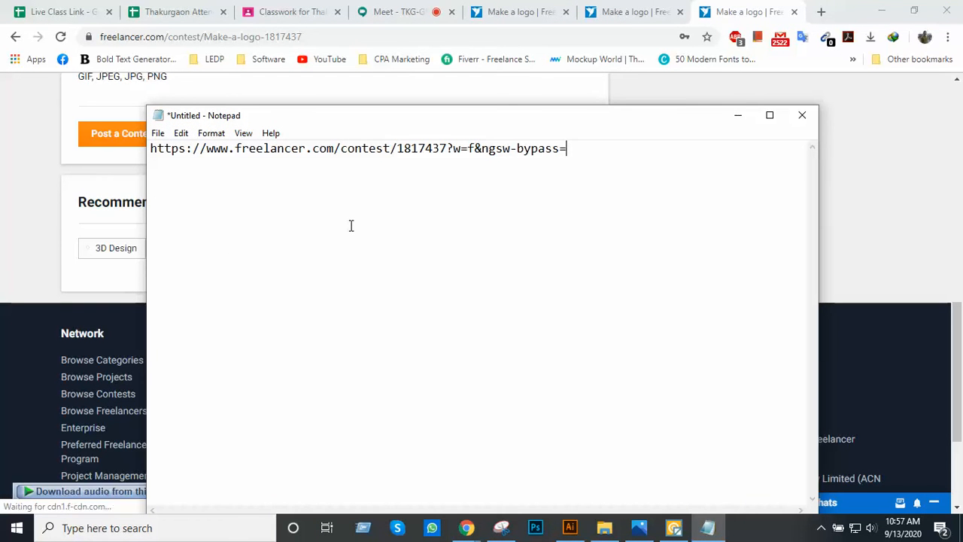
{"action": "key", "text": "Return"}
{"action": "key", "text": "Return"}
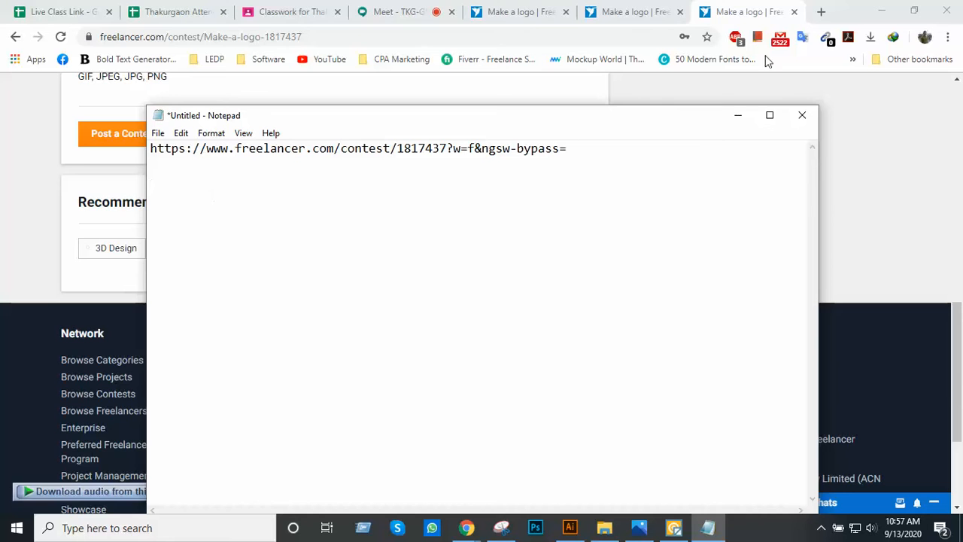
- Open the Husky Adore entry #63 from the contest's Top entries and paste its web address into Notepad below the contest link
{"action": "left_click", "coordinate": [651, 9]}
{"action": "scroll", "coordinate": [466, 248], "scroll_direction": "down", "scroll_amount": 5}
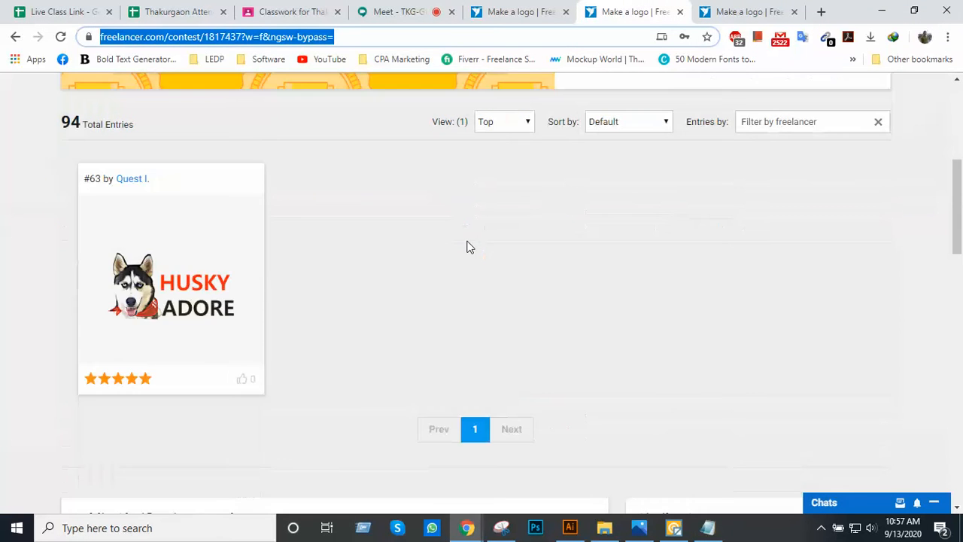
{"action": "left_click", "coordinate": [182, 271]}
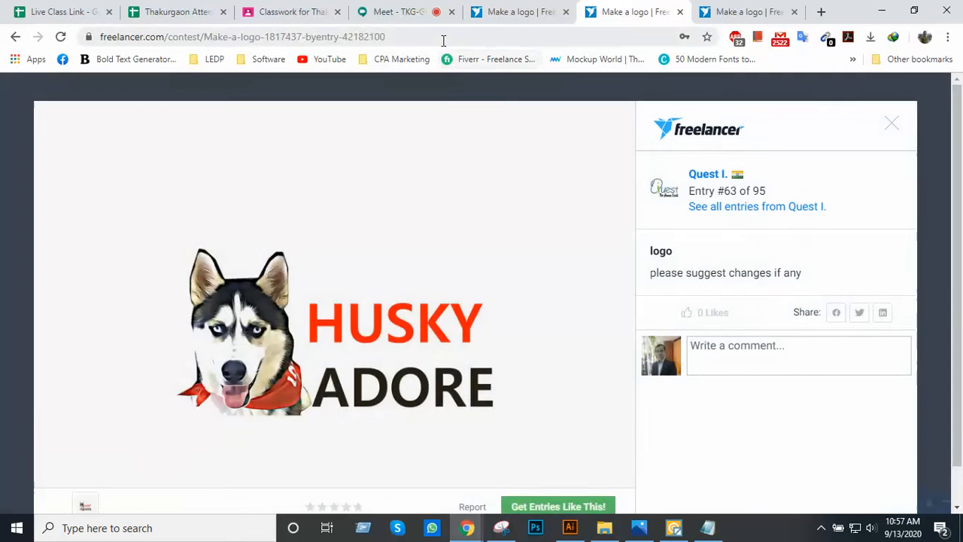
{"action": "left_click", "coordinate": [445, 39]}
{"action": "key", "text": "ctrl+c"}
{"action": "key", "text": "alt+Tab"}
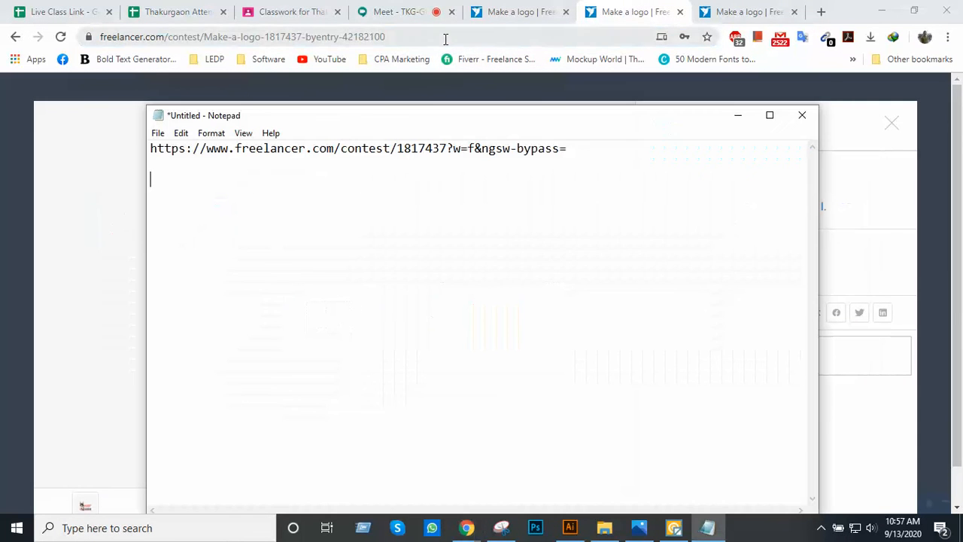
{"action": "key", "text": "ctrl+v"}
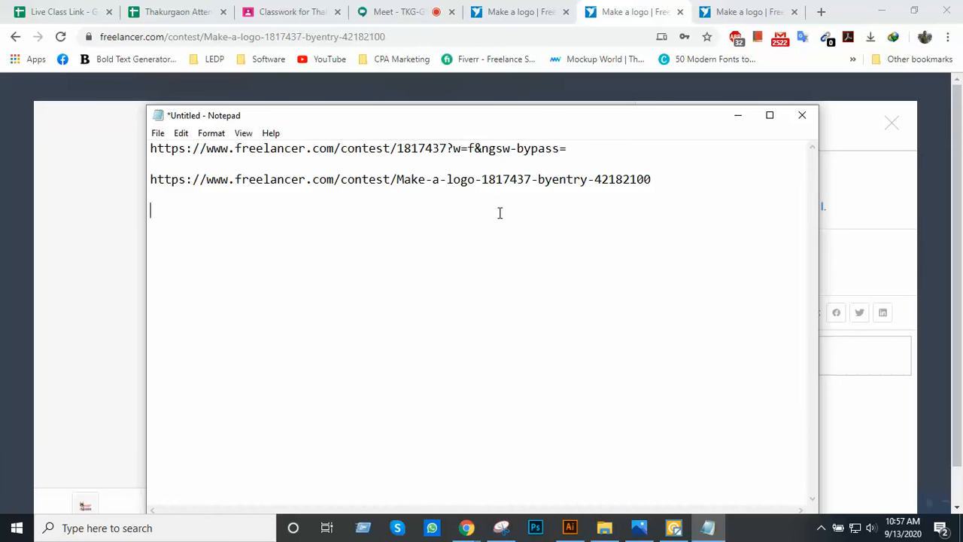
- Join the two contest links on one line in Notepad and separate them again with a blank line
{"action": "key", "text": "ctrl+a"}
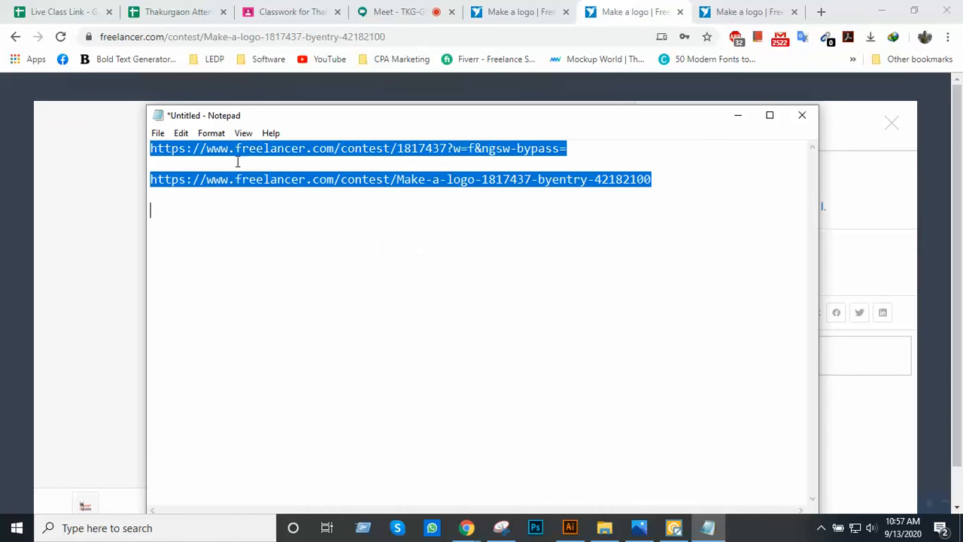
{"action": "left_click", "coordinate": [150, 181]}
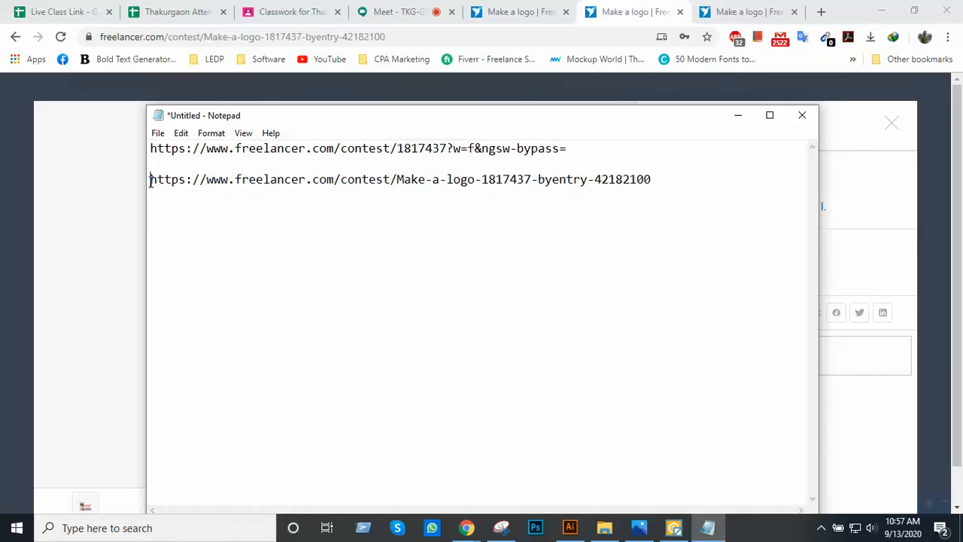
{"action": "key", "text": "BackSpace"}
{"action": "key", "text": "BackSpace"}
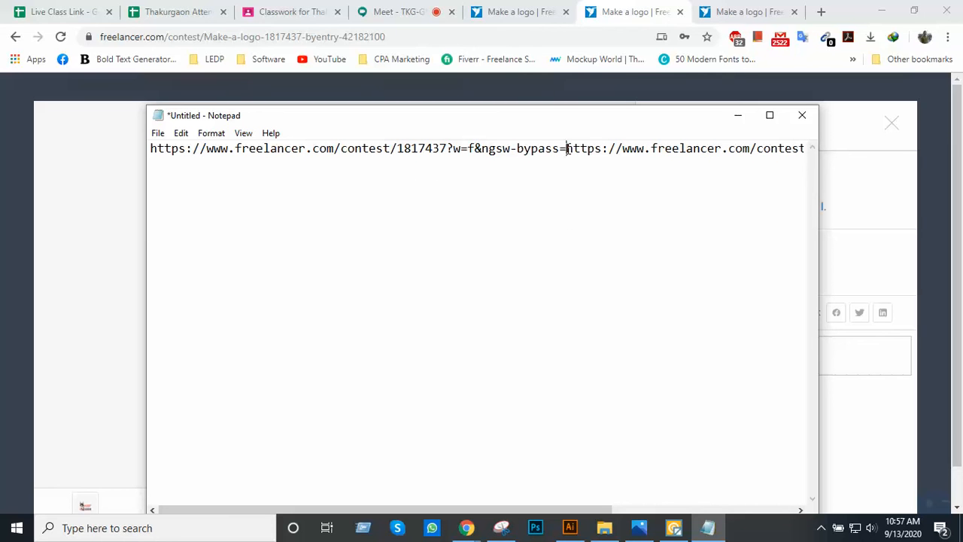
{"action": "key", "text": "Return"}
{"action": "key", "text": "Return"}
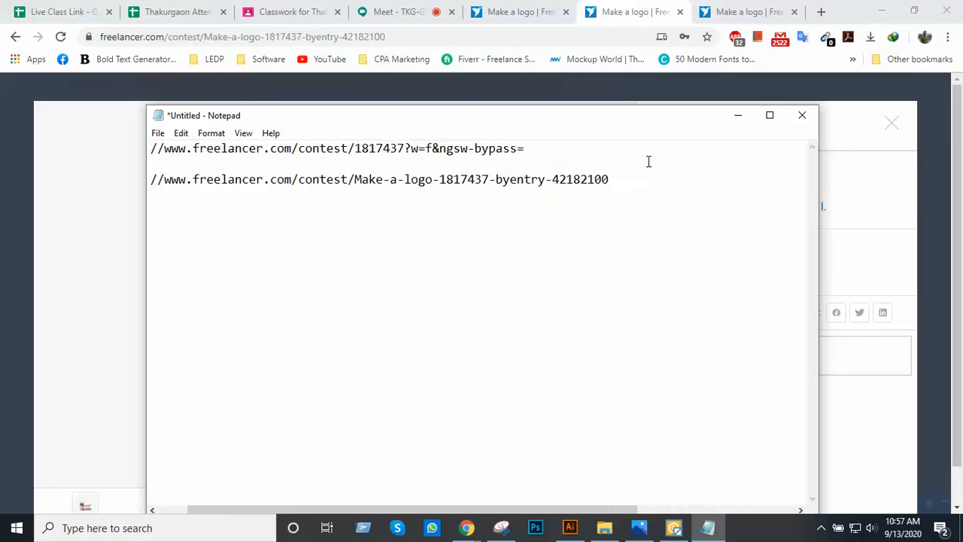
- Close Notepad without saving and close entry #63 to return to the contest's entries page
{"action": "left_click", "coordinate": [815, 123]}
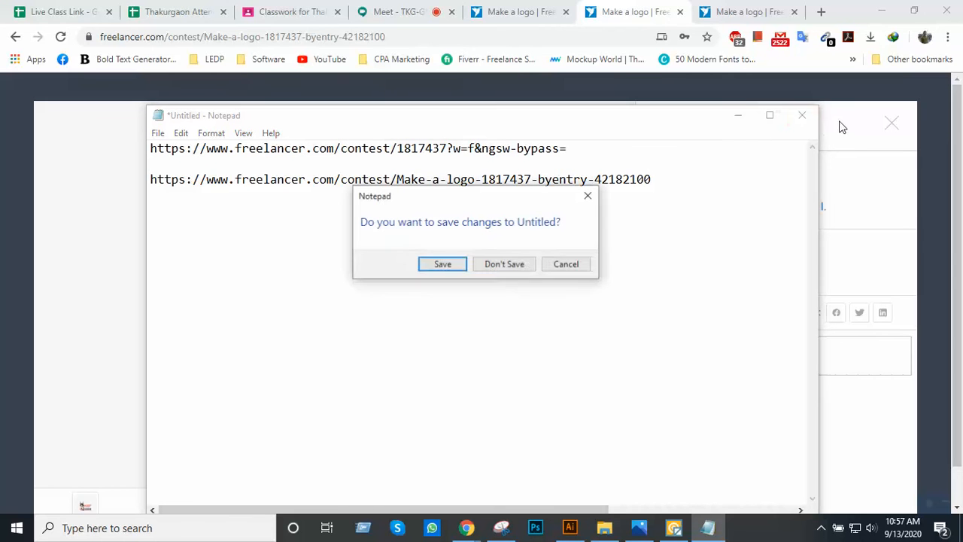
{"action": "left_click", "coordinate": [509, 265]}
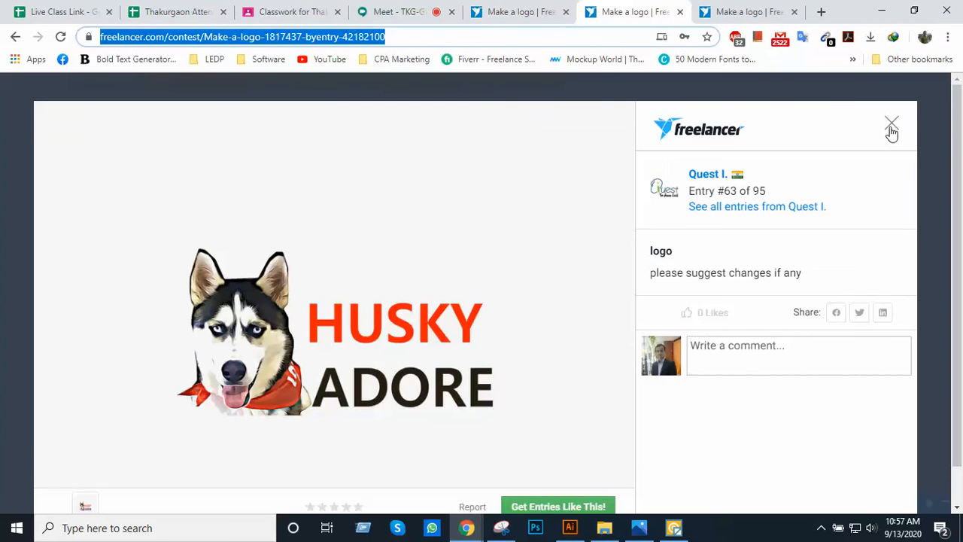
{"action": "left_click", "coordinate": [892, 128]}
{"action": "scroll", "coordinate": [447, 286], "scroll_direction": "down", "scroll_amount": 4}
{"action": "scroll", "coordinate": [445, 289], "scroll_direction": "up", "scroll_amount": 5}
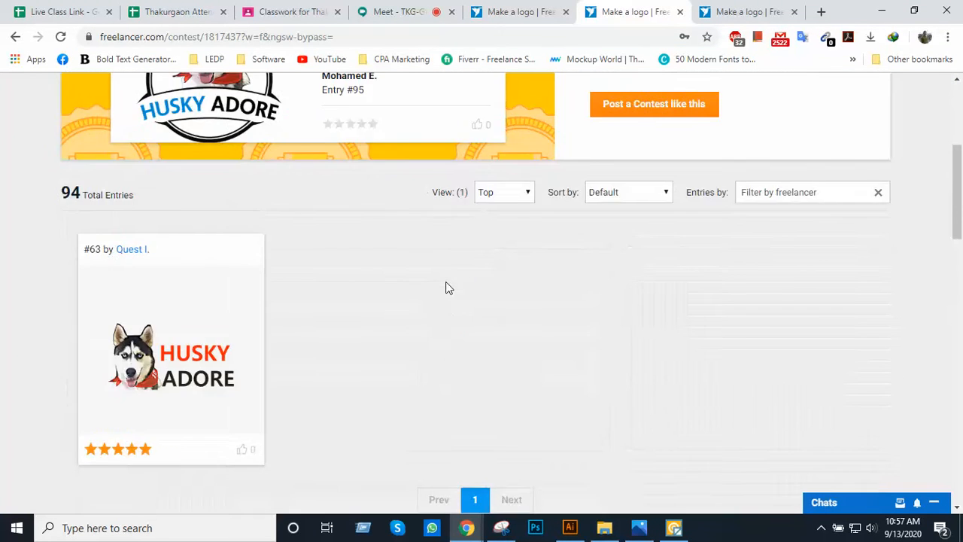
{"action": "scroll", "coordinate": [446, 288], "scroll_direction": "up", "scroll_amount": 4}
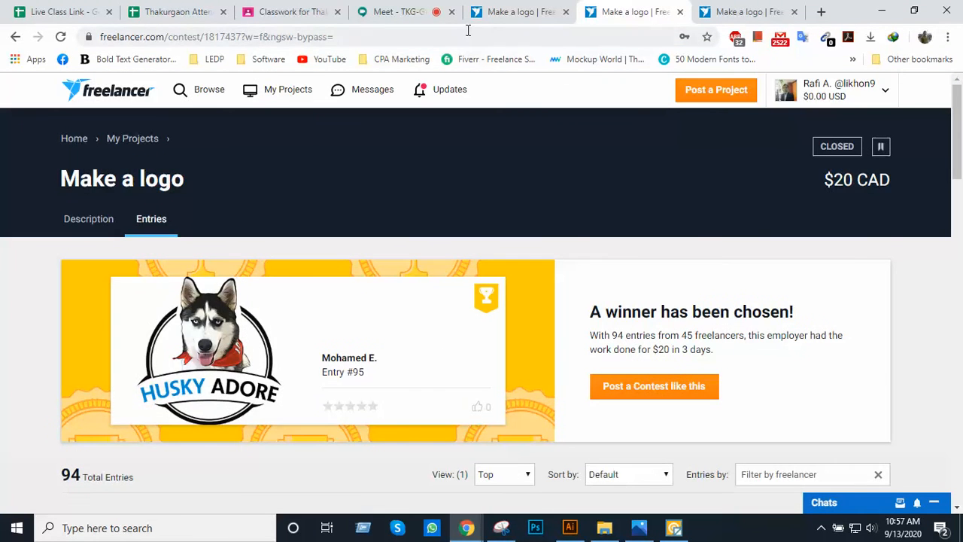
- Switch to the Google Meet call and capture a full-screen snip of the participant grid with Snipping Tool
{"action": "left_click", "coordinate": [399, 12]}
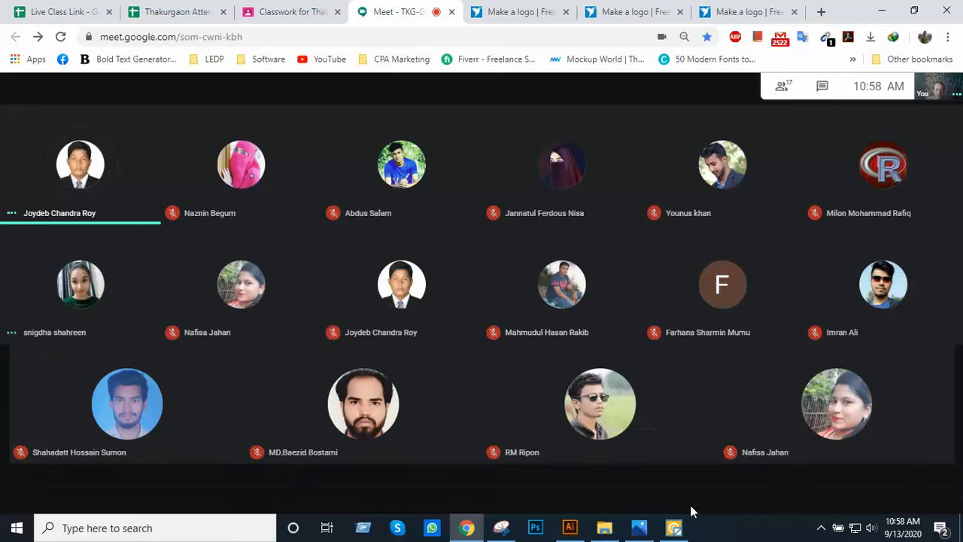
{"action": "left_click", "coordinate": [501, 527]}
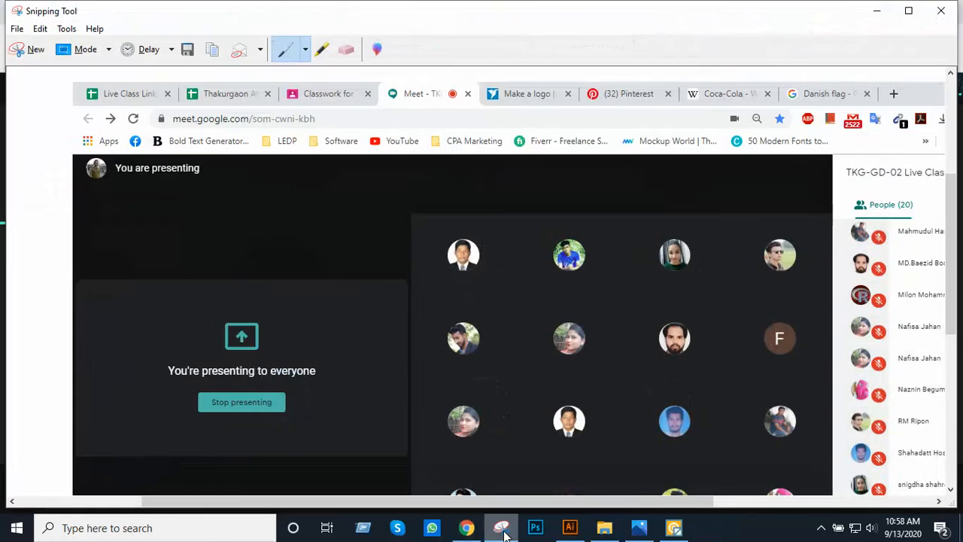
{"action": "left_click", "coordinate": [878, 12]}
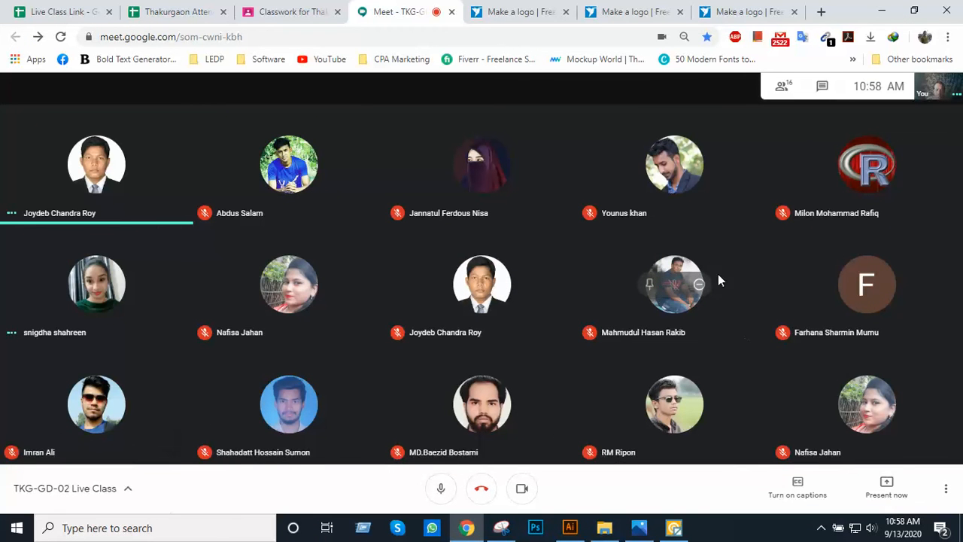
{"action": "left_click", "coordinate": [502, 528]}
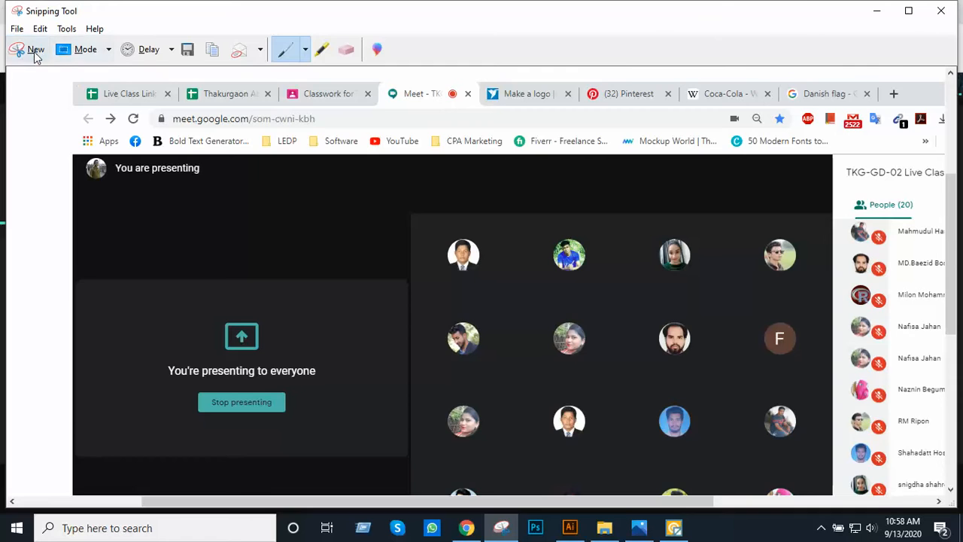
{"action": "left_click", "coordinate": [35, 52]}
{"action": "left_click_drag", "start_coordinate": [1, 1], "coordinate": [962, 540]}
{"action": "scroll", "coordinate": [315, 184], "scroll_direction": "down", "scroll_amount": 1}
{"action": "scroll", "coordinate": [319, 186], "scroll_direction": "down", "scroll_amount": 2}
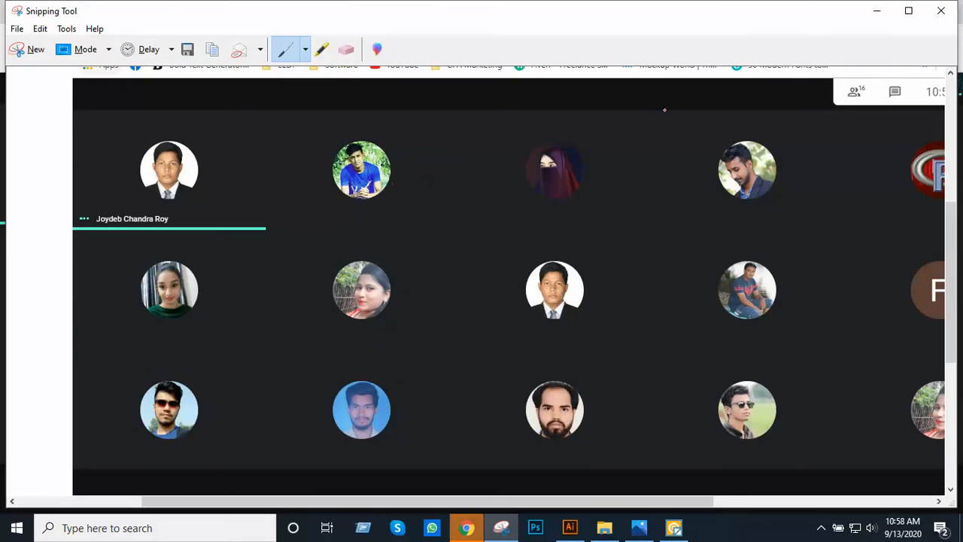
{"action": "left_click", "coordinate": [877, 11]}
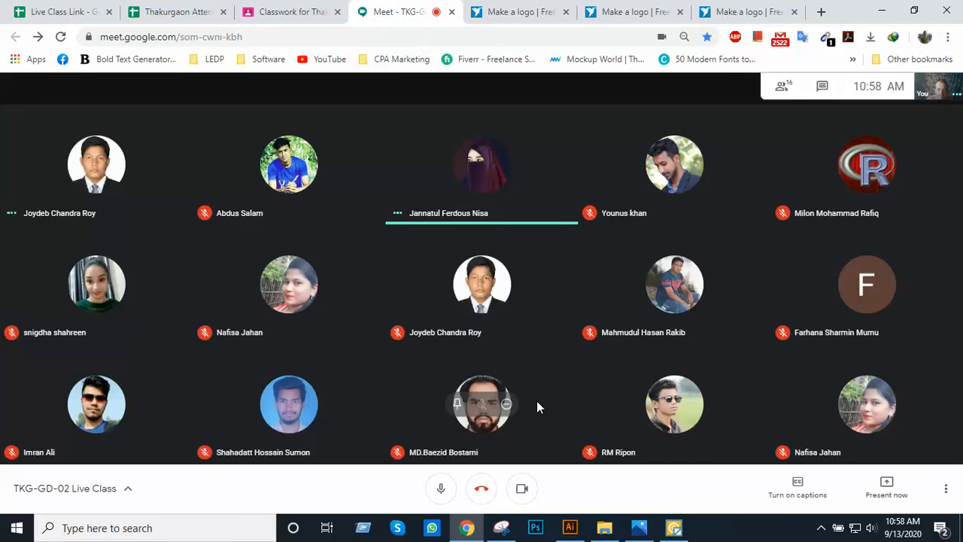
- Switch to Illustrator, paste the captured meeting screenshot into the Skyway Logo document and move it off the Coca-Cola banner
{"action": "key", "text": "alt+Tab"}
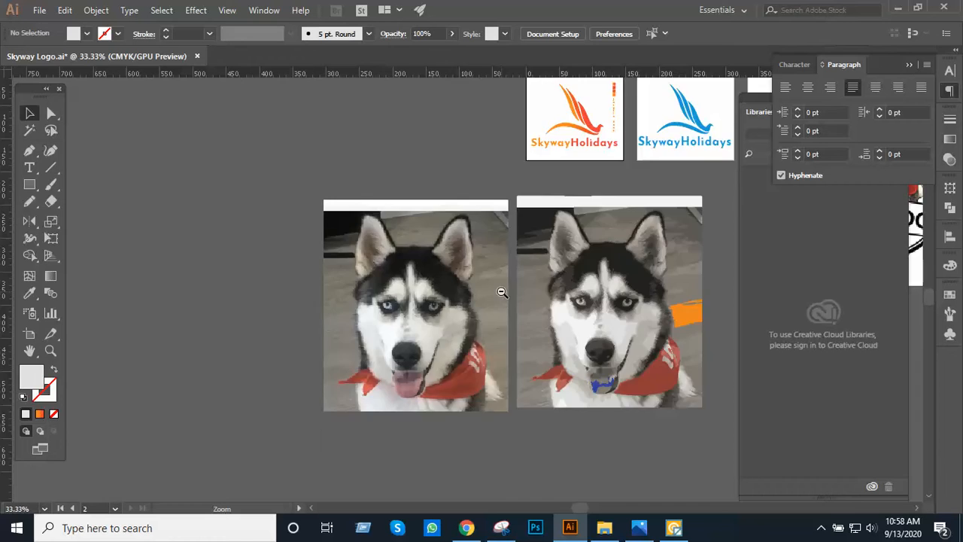
{"action": "left_click", "coordinate": [502, 292], "text": "ctrl+alt"}
{"action": "left_click", "coordinate": [502, 292], "text": "ctrl+alt"}
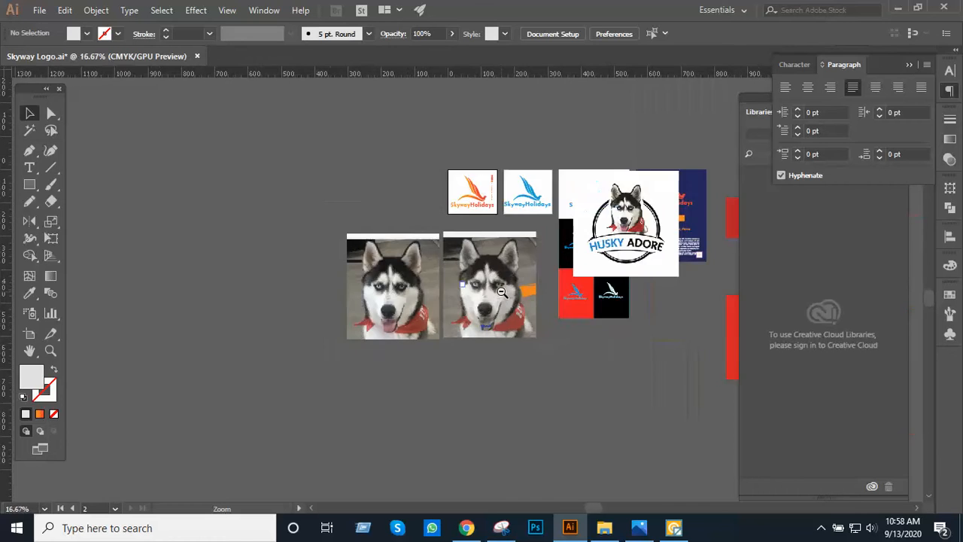
{"action": "left_click", "coordinate": [501, 292], "text": "ctrl+alt"}
{"action": "left_click_drag", "start_coordinate": [581, 287], "coordinate": [408, 275]}
{"action": "key", "text": "ctrl+v"}
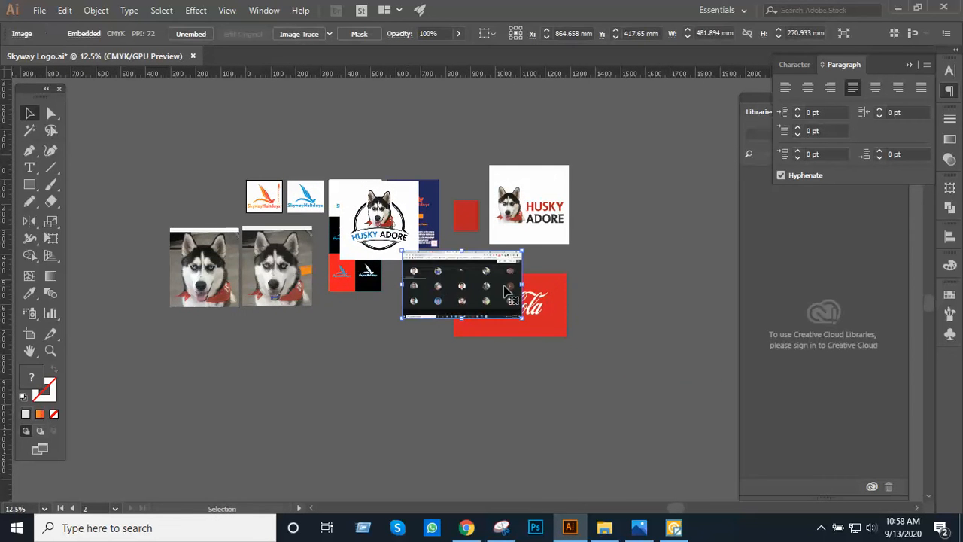
{"action": "left_click_drag", "start_coordinate": [471, 288], "coordinate": [399, 361]}
- Enlarge the pasted meeting screenshot to about 558 × 314 mm and delete it
{"action": "left_click", "coordinate": [448, 357], "text": "ctrl"}
{"action": "left_click", "coordinate": [450, 356], "text": "ctrl"}
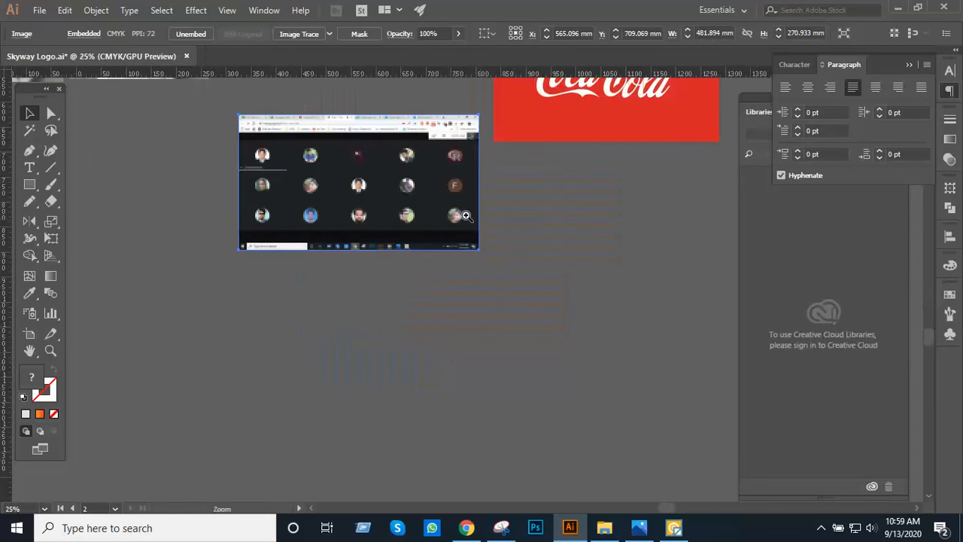
{"action": "left_click", "coordinate": [467, 216], "text": "ctrl"}
{"action": "left_click", "coordinate": [467, 216], "text": "ctrl"}
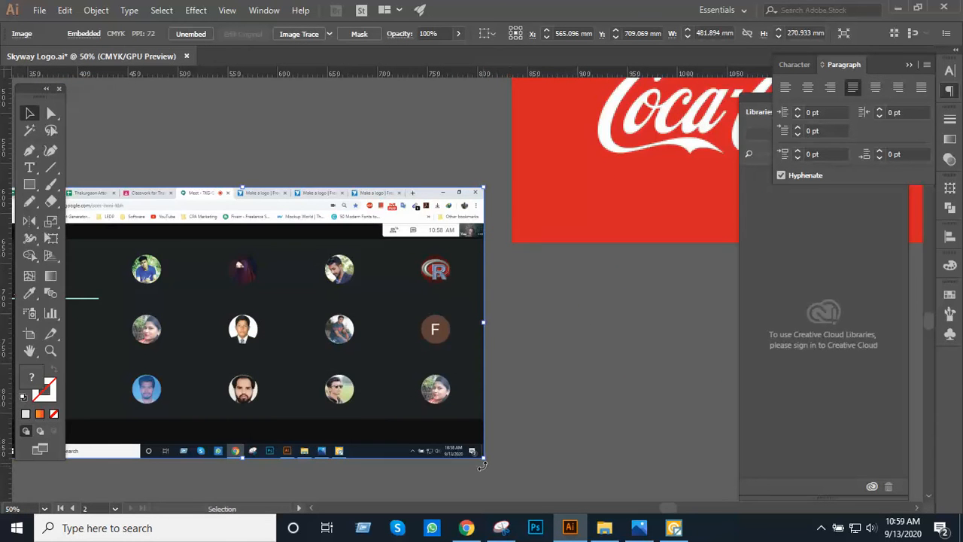
{"action": "left_click_drag", "start_coordinate": [485, 464], "coordinate": [559, 455]}
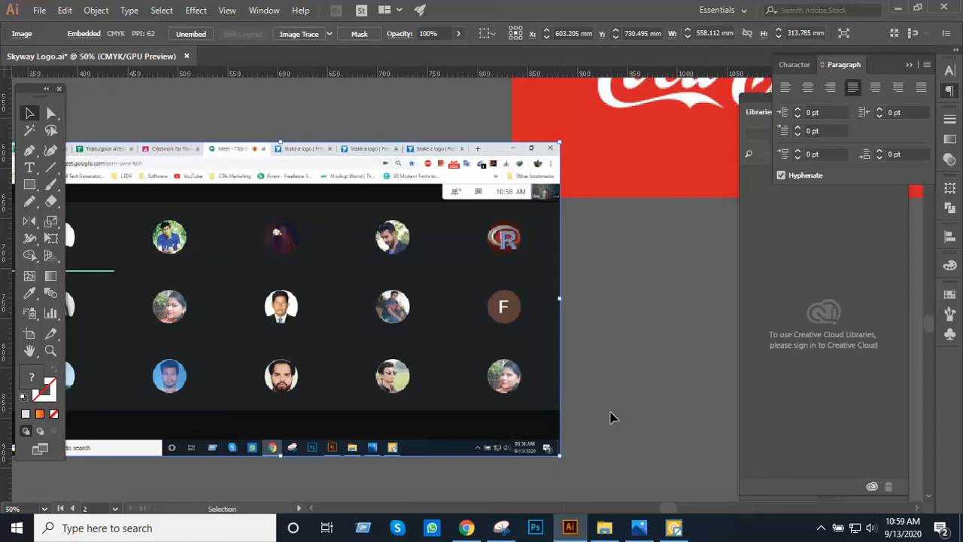
{"action": "key", "text": "Delete"}
- Paste the meeting screenshot into the Skyway Logo document again and place it directly below the Coca-Cola banner
{"action": "key", "text": "alt+Tab"}
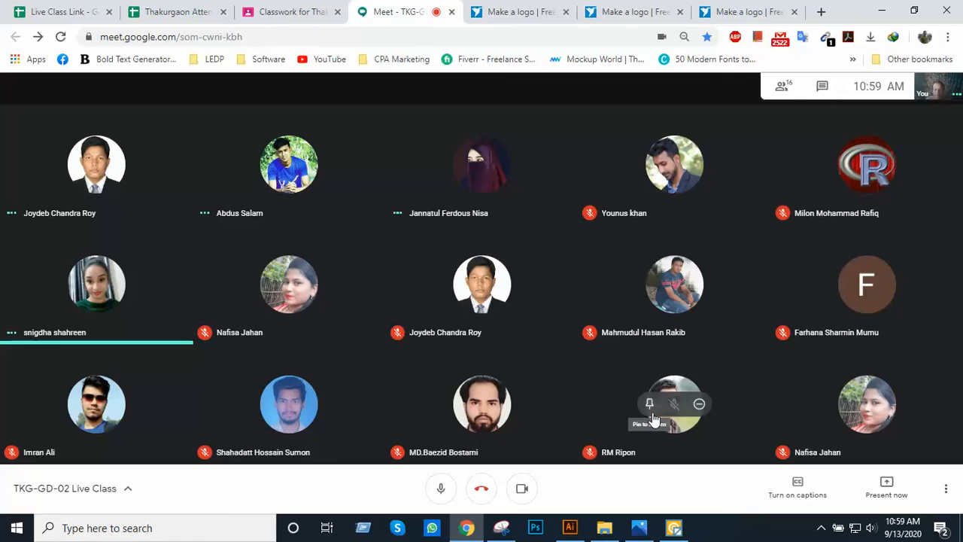
{"action": "key", "text": "alt+Tab"}
{"action": "key", "text": "ctrl+v"}
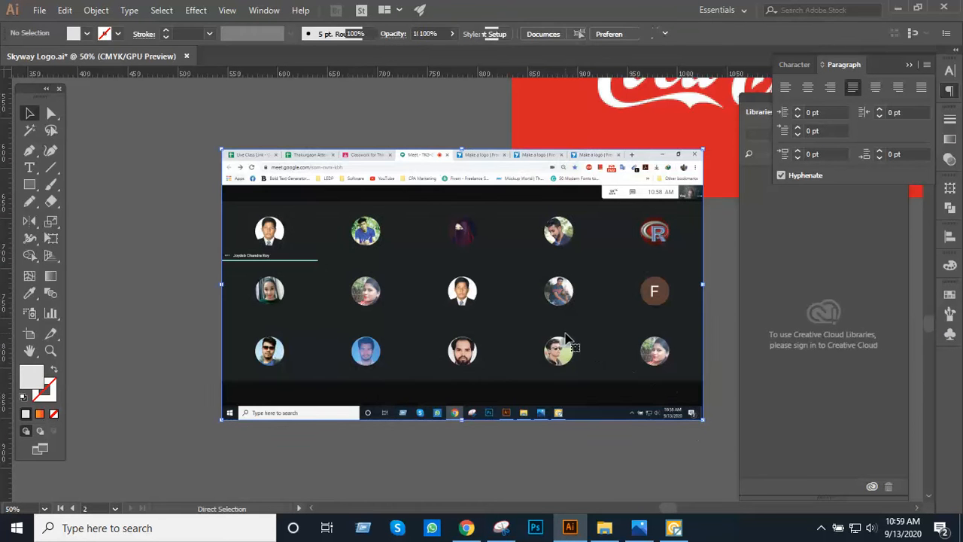
{"action": "left_click", "coordinate": [658, 454]}
{"action": "left_click_drag", "start_coordinate": [569, 323], "coordinate": [515, 367]}
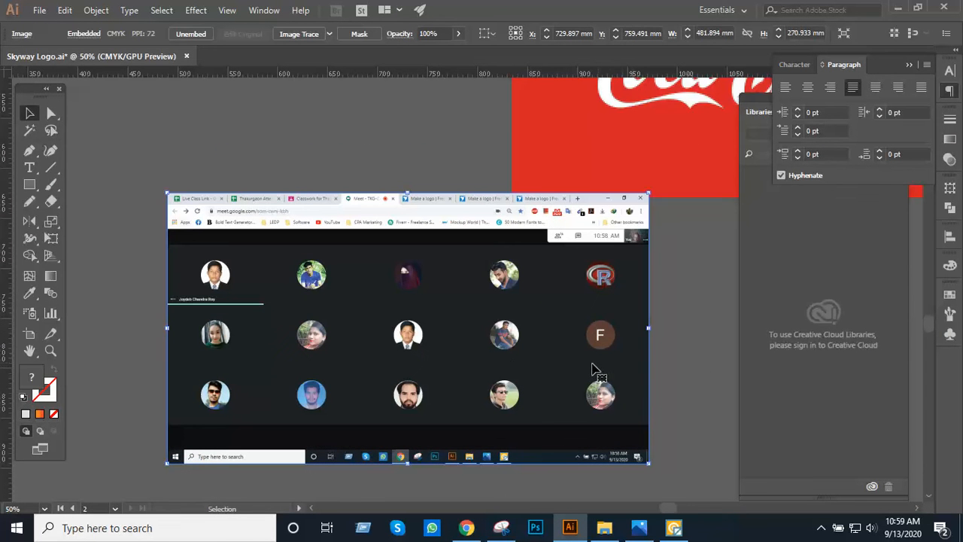
{"action": "left_click_drag", "start_coordinate": [590, 365], "coordinate": [627, 385]}
{"action": "left_click", "coordinate": [554, 319], "text": "ctrl+alt"}
{"action": "left_click", "coordinate": [554, 319], "text": "ctrl+alt"}
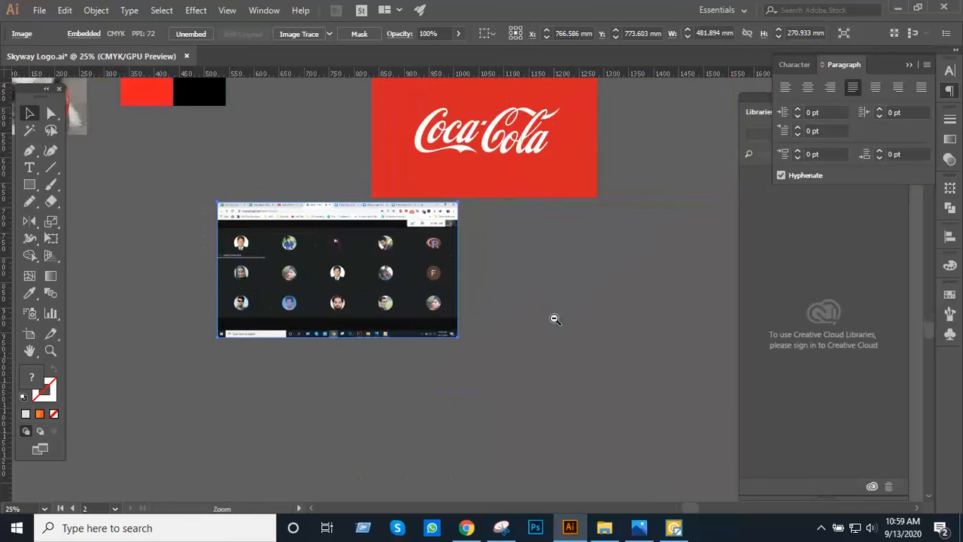
{"action": "left_click", "coordinate": [553, 318], "text": "ctrl+alt"}
{"action": "left_click_drag", "start_coordinate": [486, 308], "coordinate": [624, 426]}
{"action": "left_click_drag", "start_coordinate": [490, 364], "coordinate": [579, 387]}
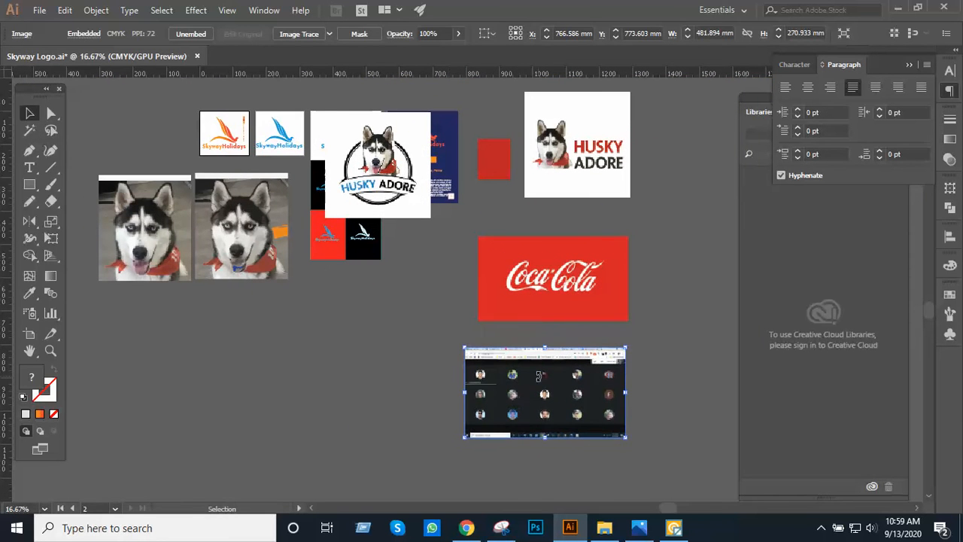
- Examine the placed meeting screenshot up close and in relation to the surrounding artwork
{"action": "left_click", "coordinate": [548, 375], "text": "ctrl"}
{"action": "left_click", "coordinate": [531, 351], "text": "ctrl"}
{"action": "left_click_drag", "start_coordinate": [503, 303], "coordinate": [507, 444]}
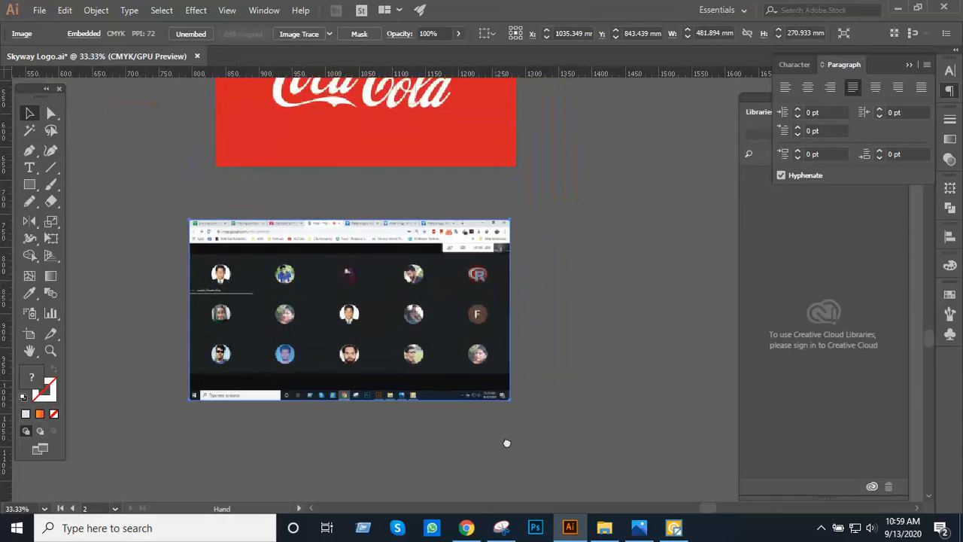
{"action": "left_click", "coordinate": [446, 334], "text": "ctrl+alt"}
{"action": "left_click", "coordinate": [456, 342], "text": "ctrl+alt"}
{"action": "left_click_drag", "start_coordinate": [468, 292], "coordinate": [463, 369]}
{"action": "key", "text": "alt+Tab"}
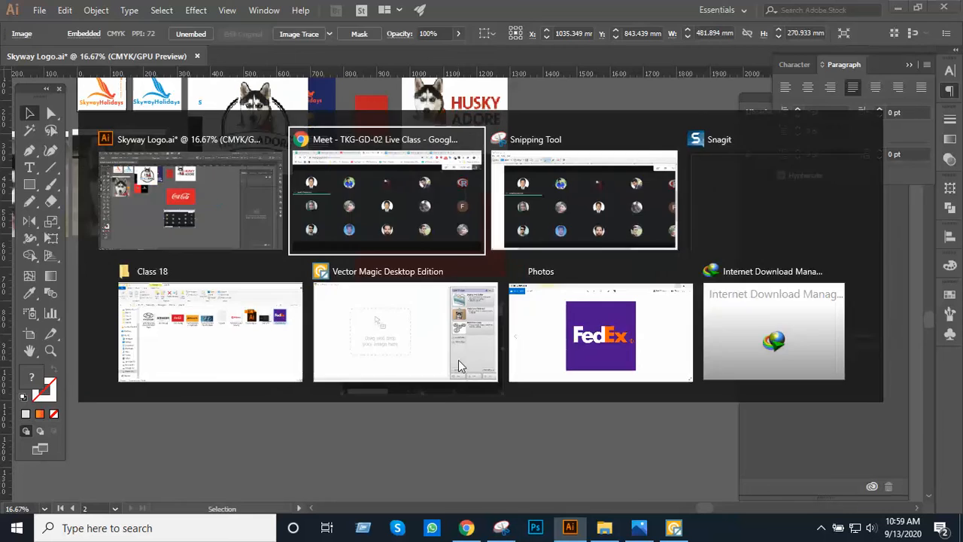
{"action": "key", "text": "alt+Tab"}
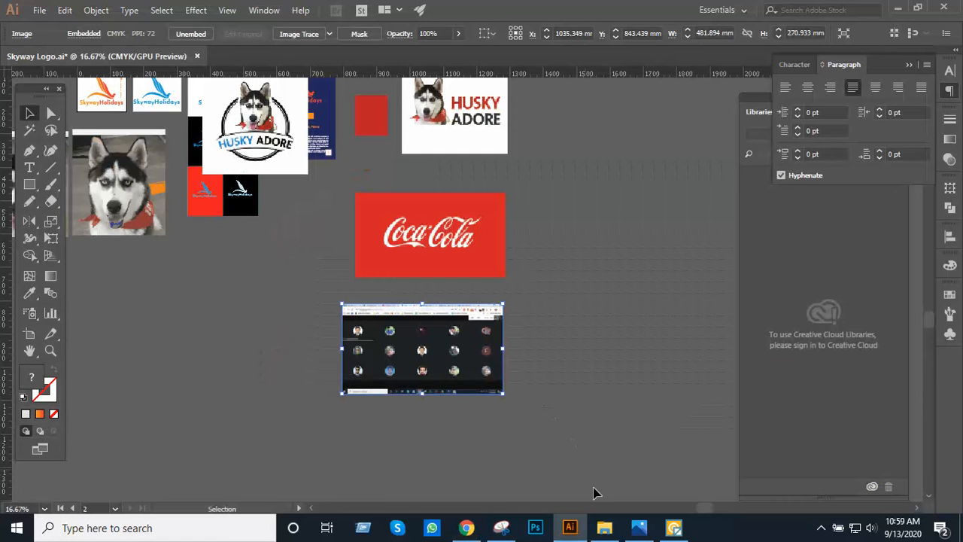
{"action": "left_click", "coordinate": [501, 528]}
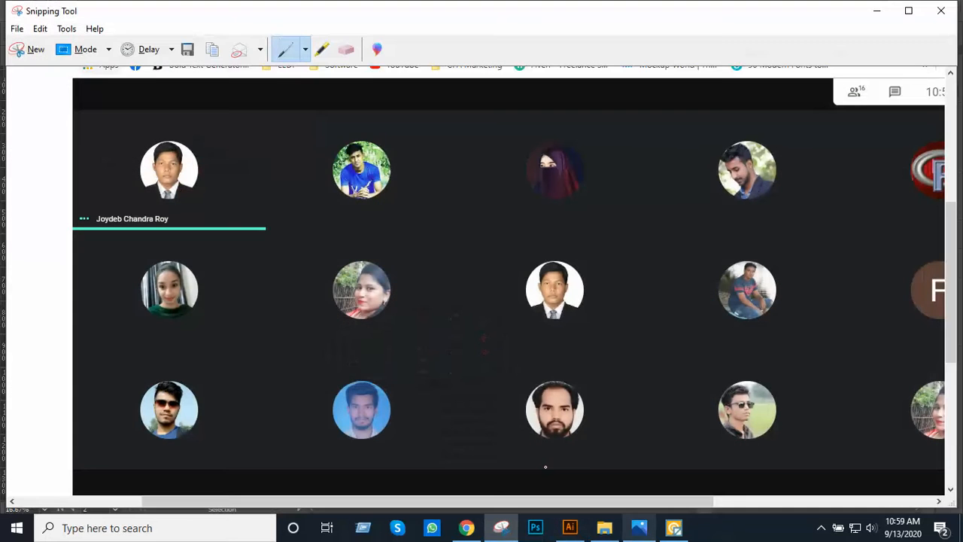
{"action": "left_click", "coordinate": [18, 48]}
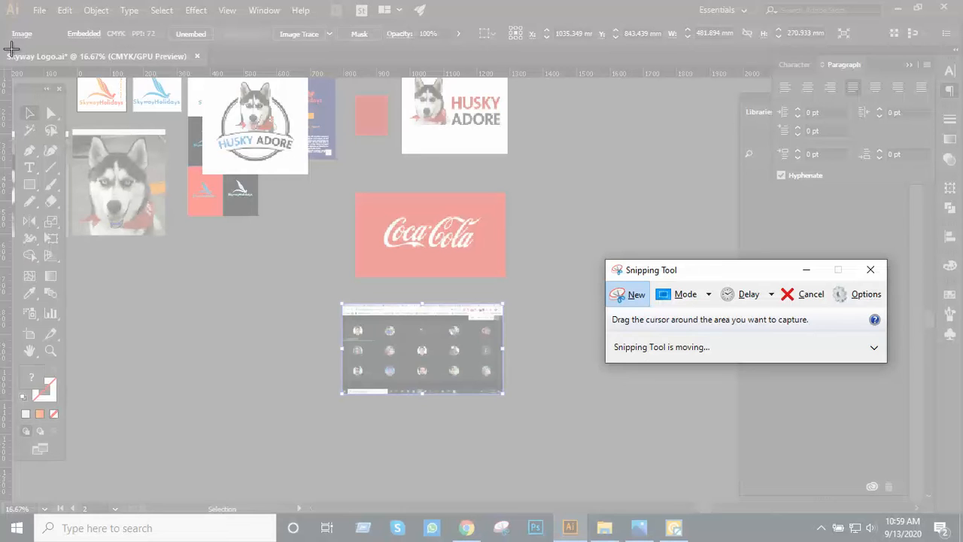
{"action": "left_click", "coordinate": [787, 301]}
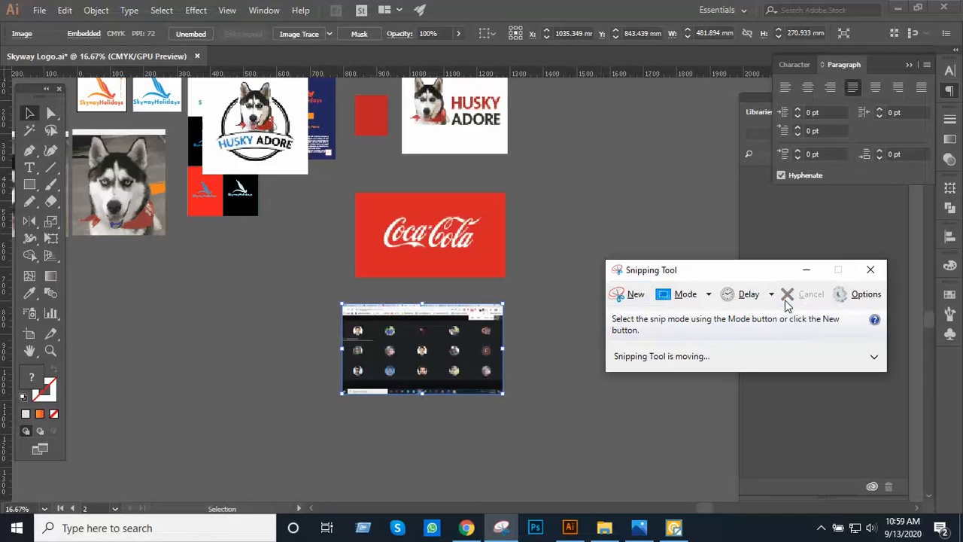
- Bring up the Google Meet window and capture a new full-screen snip of the participants grid with Snipping Tool
{"action": "key", "text": "alt+Tab"}
{"action": "key", "text": "alt+Tab"}
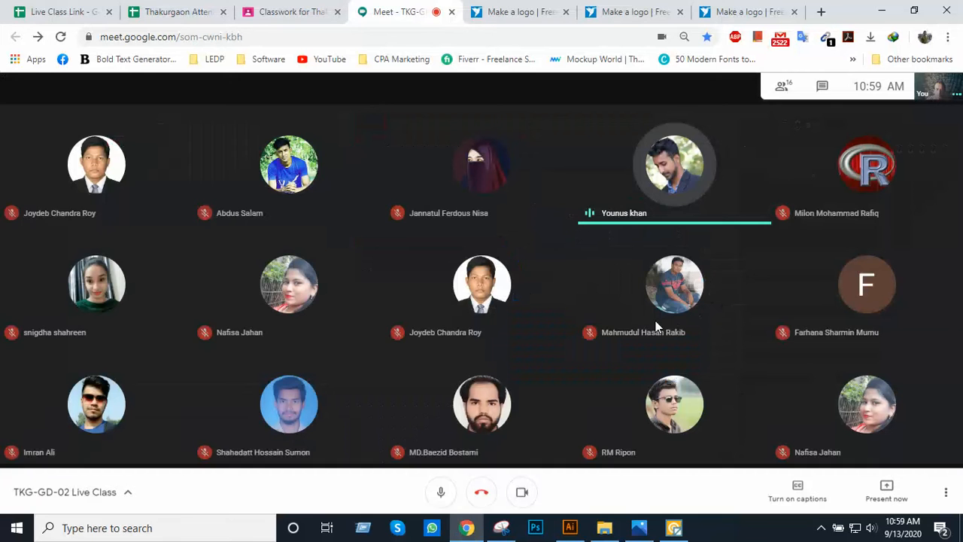
{"action": "key", "text": "alt+Tab"}
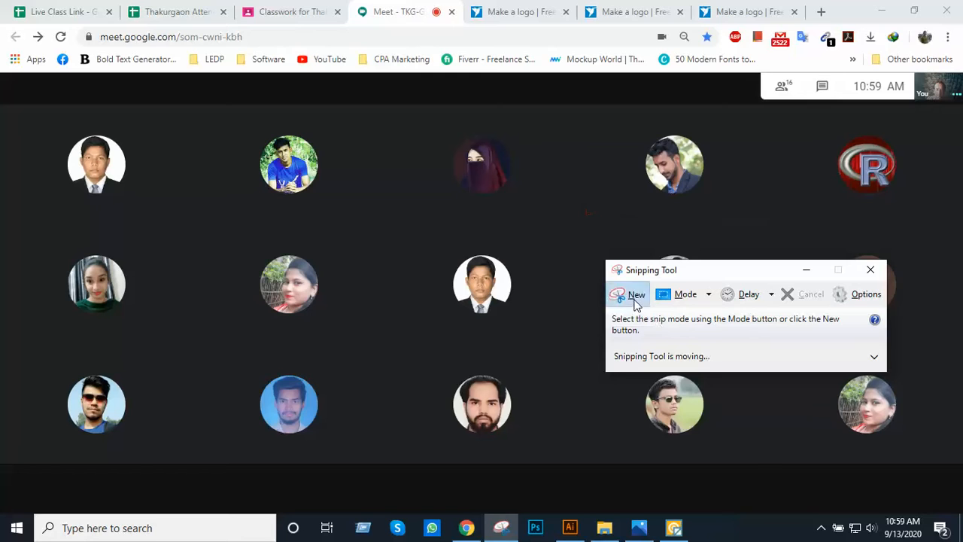
{"action": "left_click", "coordinate": [631, 294]}
{"action": "left_click_drag", "start_coordinate": [1, 4], "coordinate": [962, 541]}
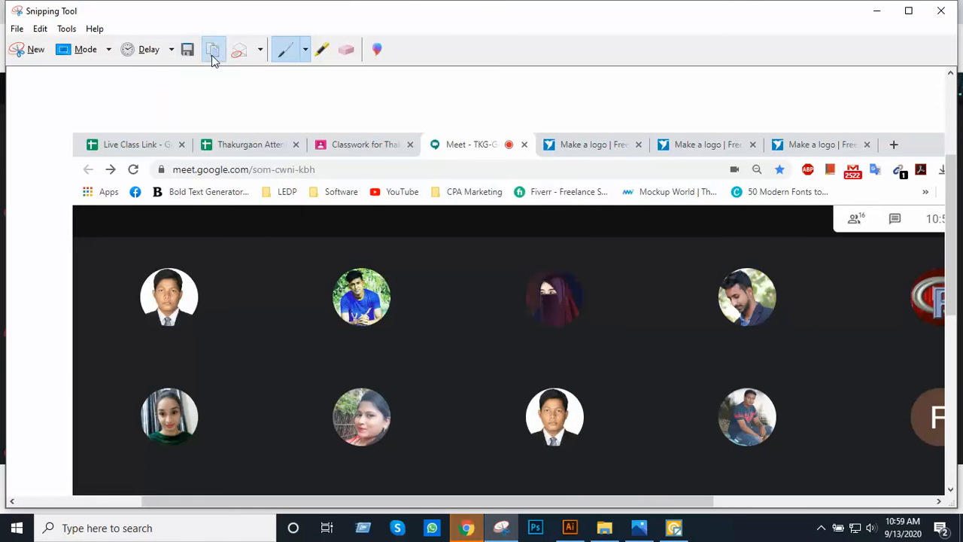
- Switch to Illustrator, delete the earlier meeting screenshot below the Coca-Cola banner and paste the new capture
{"action": "left_click", "coordinate": [571, 528]}
{"action": "key", "text": "ctrl+v"}
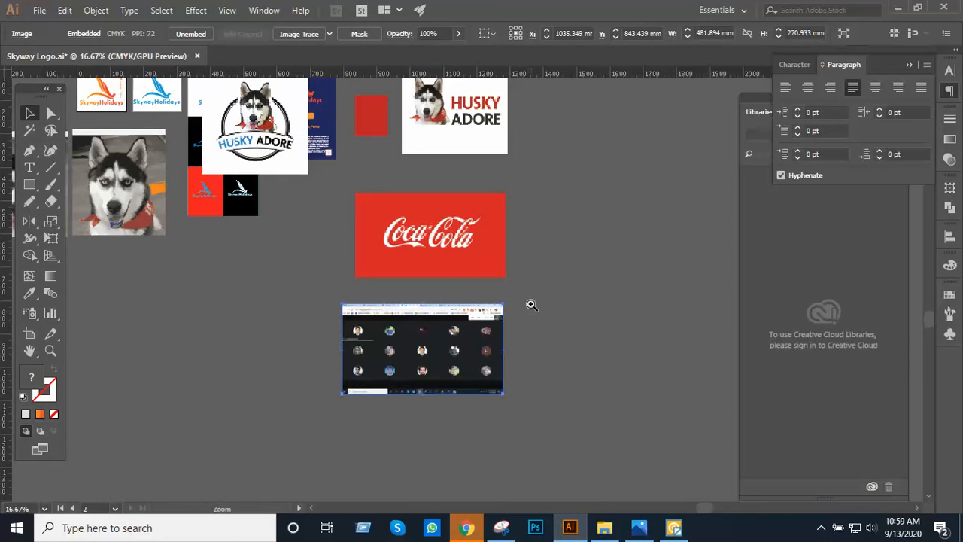
{"action": "left_click", "coordinate": [532, 305], "text": "ctrl+alt"}
{"action": "left_click", "coordinate": [531, 304], "text": "ctrl+alt"}
{"action": "key", "text": "Delete"}
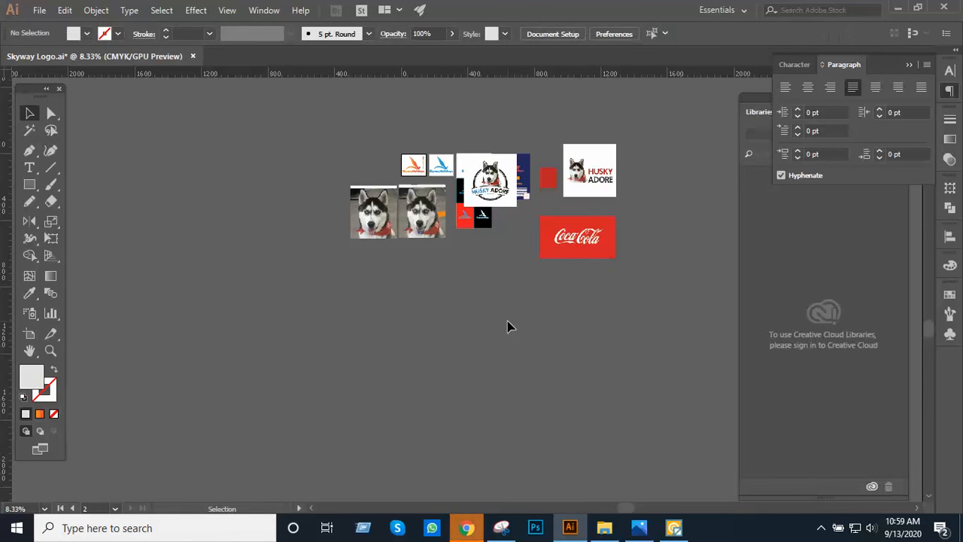
{"action": "key", "text": "ctrl+z"}
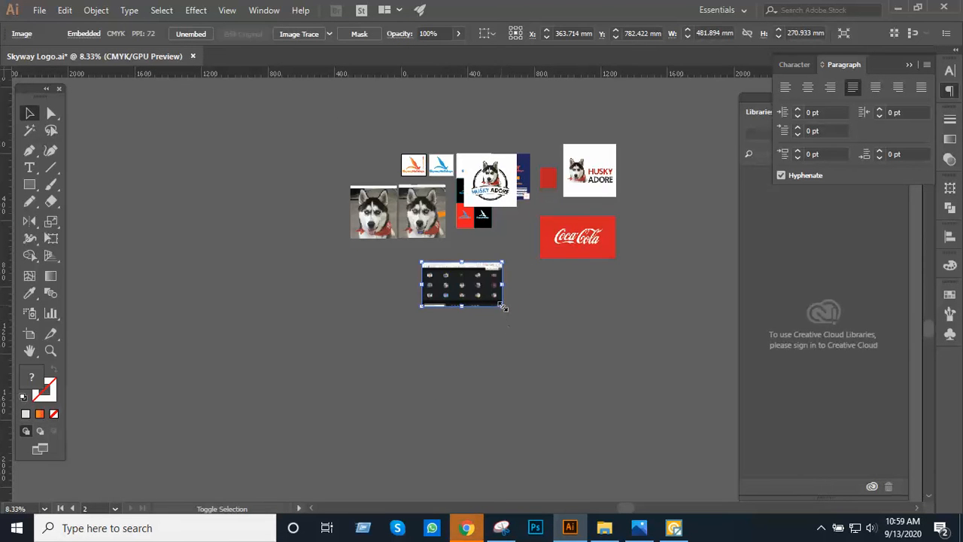
- Enlarge the pasted meeting screenshot to about 1427 × 802 mm, place it below the Coca-Cola banner and examine it up close
{"action": "left_click_drag", "start_coordinate": [503, 307], "coordinate": [661, 396]}
{"action": "left_click_drag", "start_coordinate": [564, 329], "coordinate": [643, 330]}
{"action": "left_click", "coordinate": [608, 267], "text": "ctrl"}
{"action": "left_click", "coordinate": [603, 267], "text": "ctrl"}
{"action": "left_click", "coordinate": [584, 329], "text": "ctrl"}
{"action": "left_click_drag", "start_coordinate": [550, 340], "coordinate": [604, 205]}
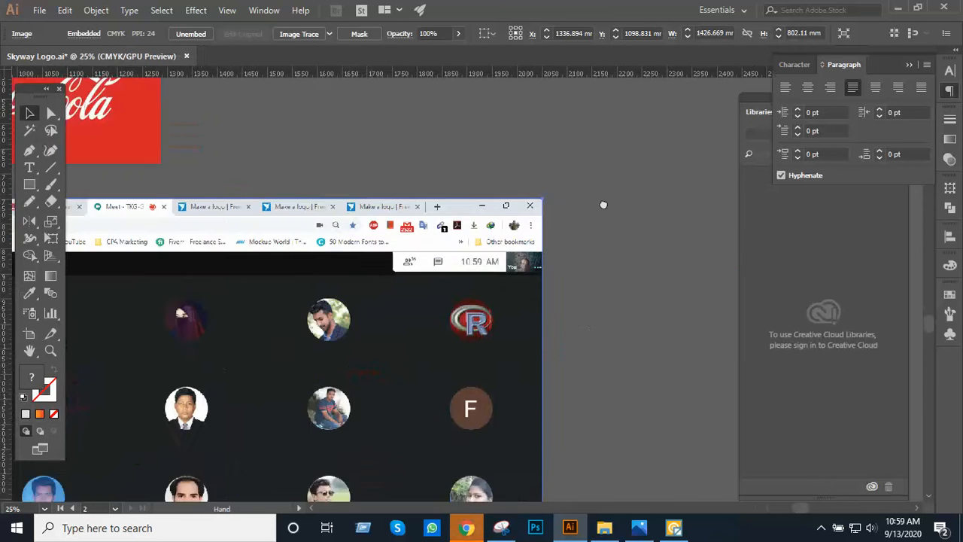
{"action": "left_click_drag", "start_coordinate": [365, 347], "coordinate": [522, 264]}
{"action": "left_click_drag", "start_coordinate": [317, 325], "coordinate": [551, 307]}
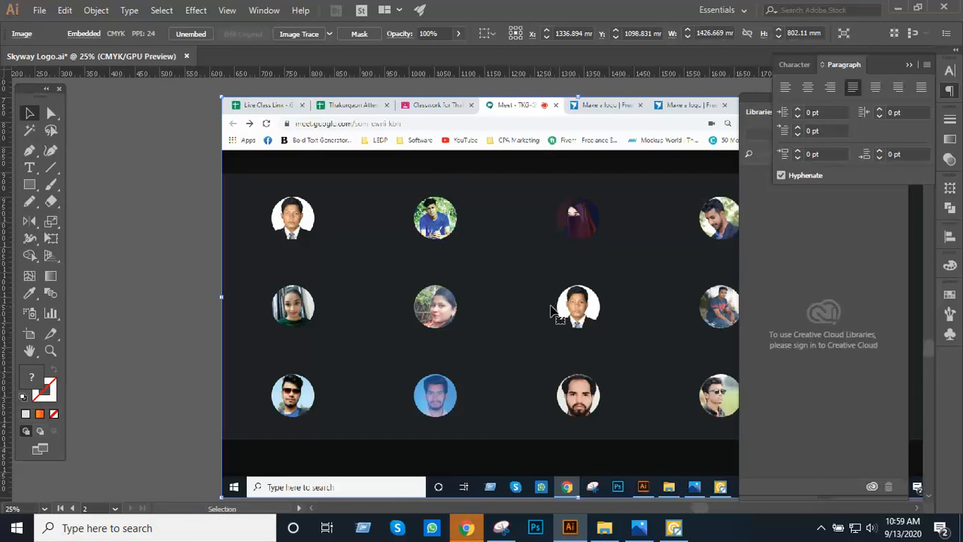
{"action": "left_click", "coordinate": [181, 356]}
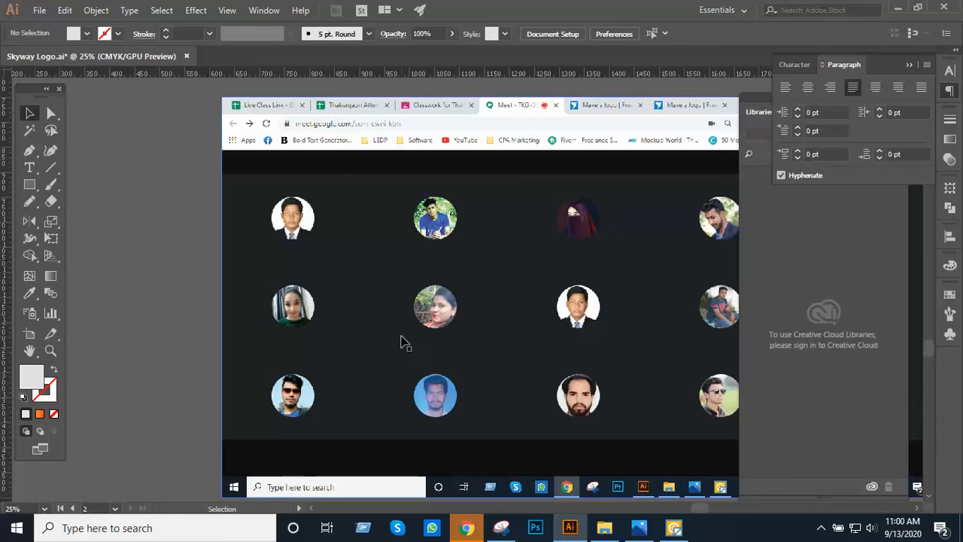
{"action": "scroll", "coordinate": [400, 342], "scroll_direction": "down", "scroll_amount": 1}
{"action": "left_click_drag", "start_coordinate": [591, 241], "coordinate": [497, 246]}
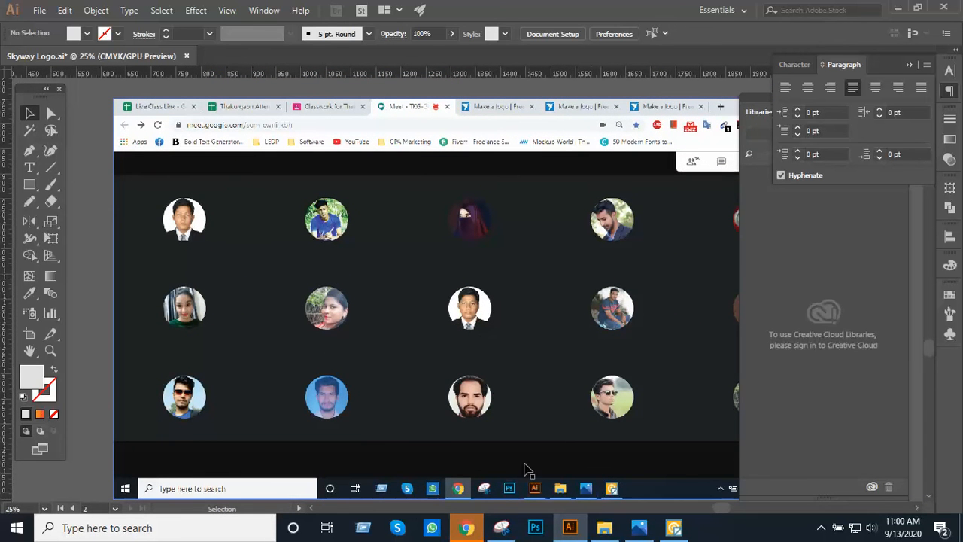
{"action": "scroll", "coordinate": [475, 328], "scroll_direction": "down", "scroll_amount": 2}
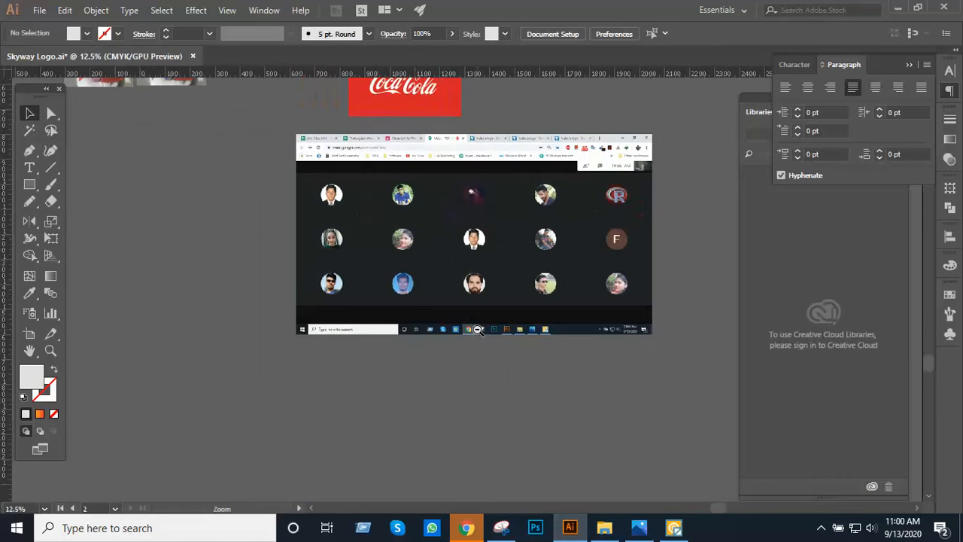
- Switch to the Google Meet window in Chrome and present the entire screen to the meeting
{"action": "left_click", "coordinate": [465, 523]}
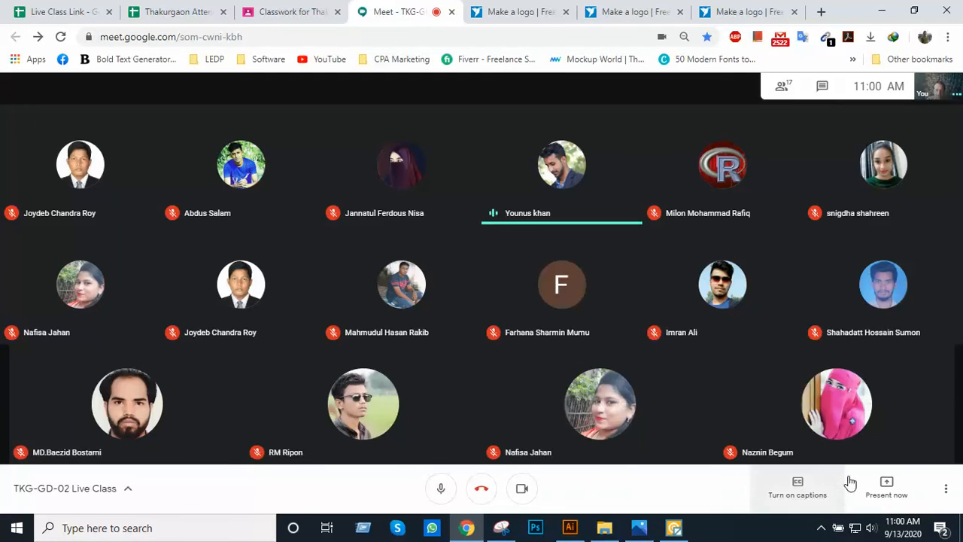
{"action": "left_click", "coordinate": [881, 489]}
{"action": "left_click", "coordinate": [856, 396]}
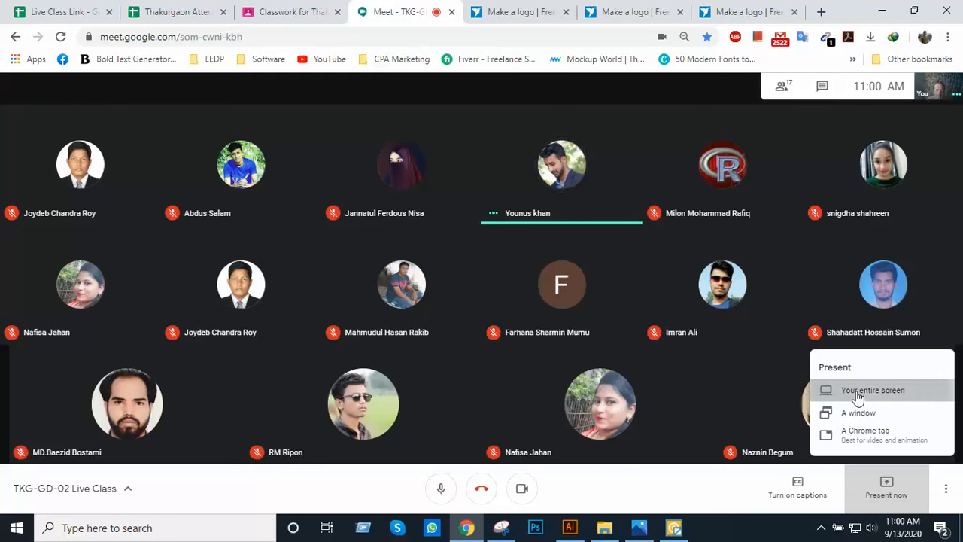
{"action": "left_click", "coordinate": [455, 222]}
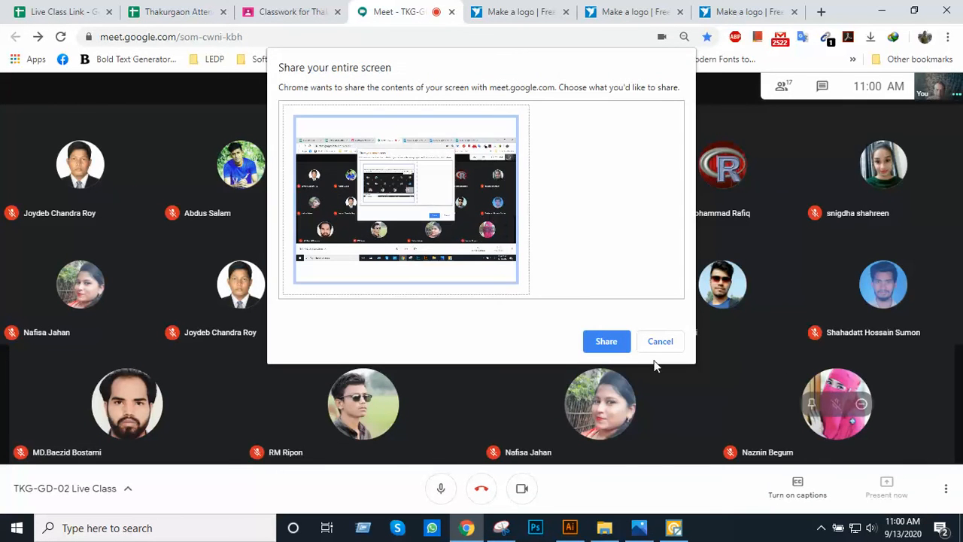
{"action": "left_click", "coordinate": [606, 341]}
{"action": "left_click", "coordinate": [606, 492]}
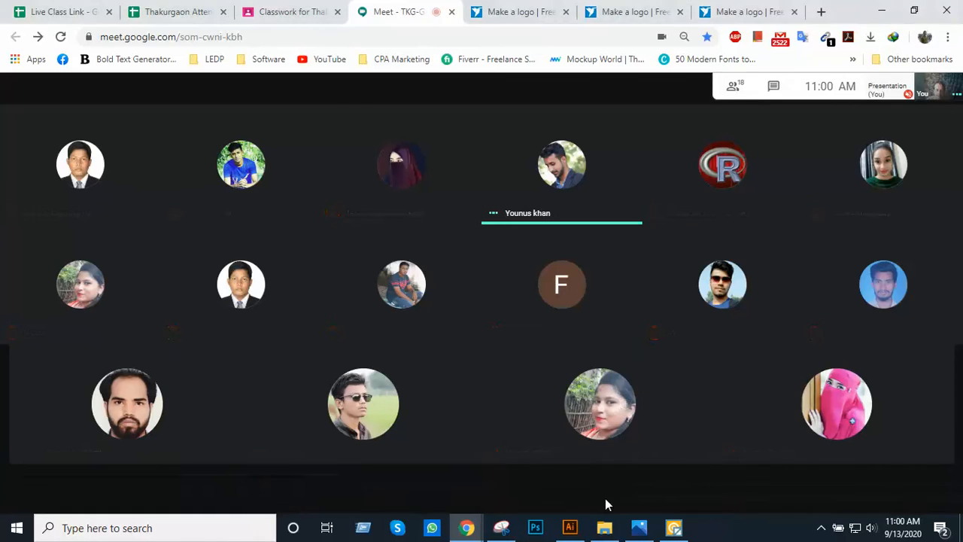
- Switch to Illustrator and examine the enlarged meeting screenshot, its participant pictures and the surrounding artwork
{"action": "left_click", "coordinate": [569, 527]}
{"action": "left_click", "coordinate": [476, 218], "text": "ctrl"}
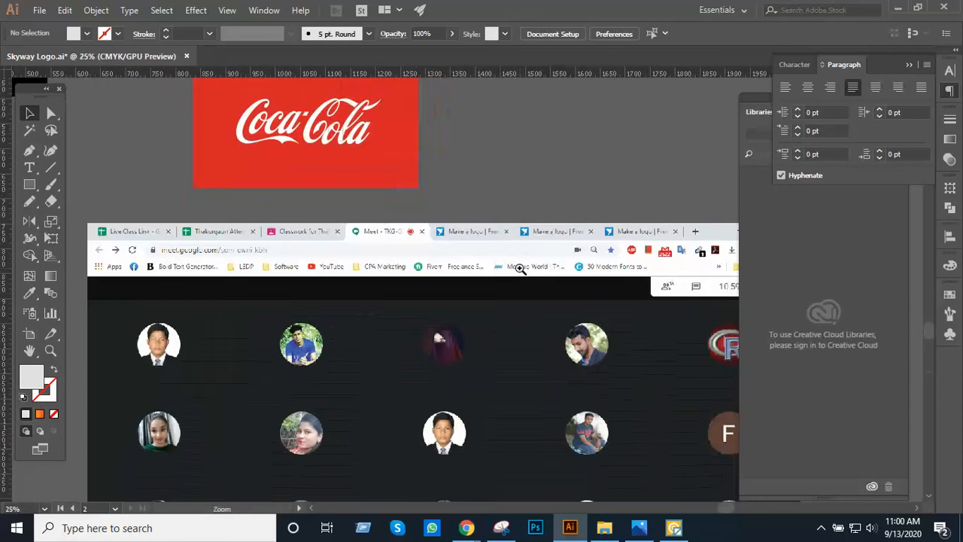
{"action": "left_click", "coordinate": [518, 269], "text": "ctrl"}
{"action": "left_click_drag", "start_coordinate": [468, 468], "coordinate": [472, 318]}
{"action": "left_click", "coordinate": [437, 287], "text": "ctrl+alt"}
{"action": "left_click", "coordinate": [439, 290], "text": "ctrl+alt"}
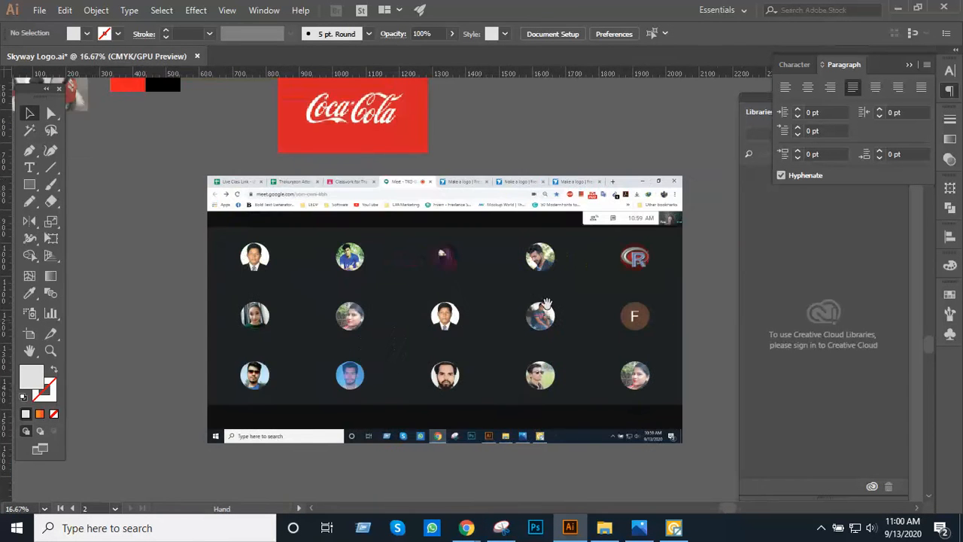
{"action": "left_click_drag", "start_coordinate": [546, 305], "coordinate": [565, 246]}
{"action": "left_click", "coordinate": [595, 317], "text": "ctrl"}
{"action": "left_click", "coordinate": [595, 316], "text": "ctrl"}
{"action": "left_click_drag", "start_coordinate": [490, 286], "coordinate": [599, 354]}
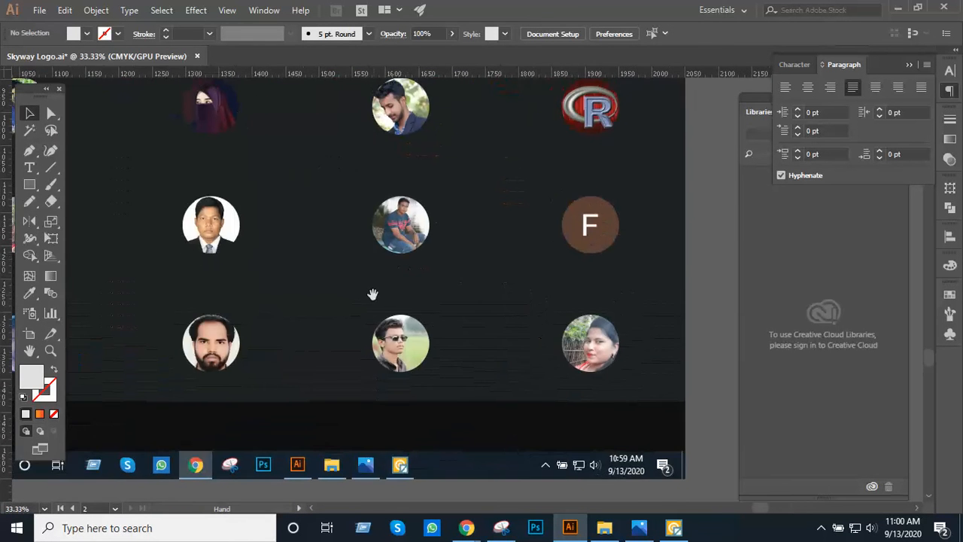
{"action": "left_click_drag", "start_coordinate": [330, 309], "coordinate": [518, 351]}
{"action": "left_click", "coordinate": [310, 273], "text": "ctrl+alt"}
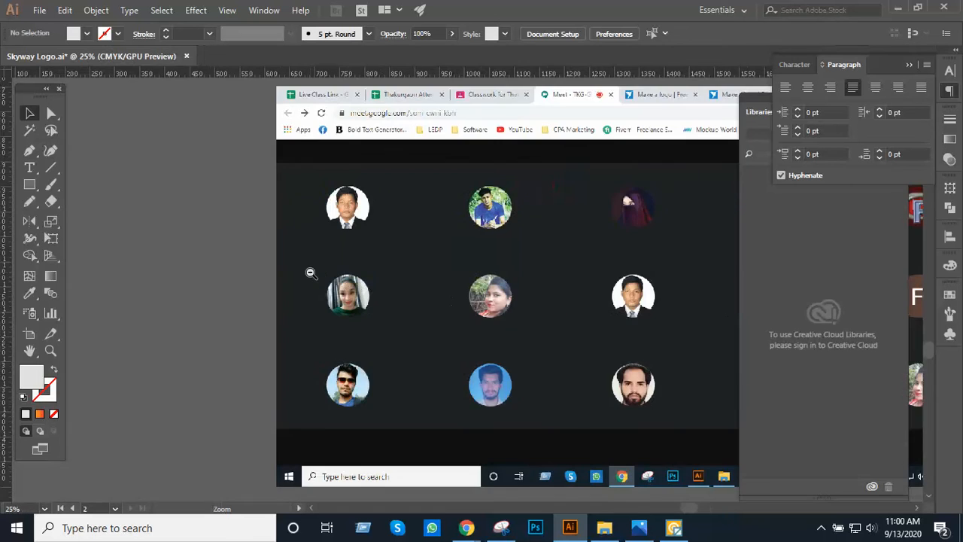
{"action": "left_click_drag", "start_coordinate": [311, 273], "coordinate": [75, 232]}
{"action": "mouse_move", "coordinate": [558, 254]}
{"action": "left_mouse_down"}
{"action": "mouse_move", "coordinate": [316, 248]}
{"action": "mouse_move", "coordinate": [389, 394]}
{"action": "left_mouse_up"}
{"action": "left_click", "coordinate": [372, 241], "text": "ctrl+alt"}
{"action": "left_click_drag", "start_coordinate": [340, 229], "coordinate": [561, 328]}
- Move the meeting screenshot away from beneath the Coca-Cola banner and delete the banner
{"action": "left_click_drag", "start_coordinate": [500, 343], "coordinate": [179, 342]}
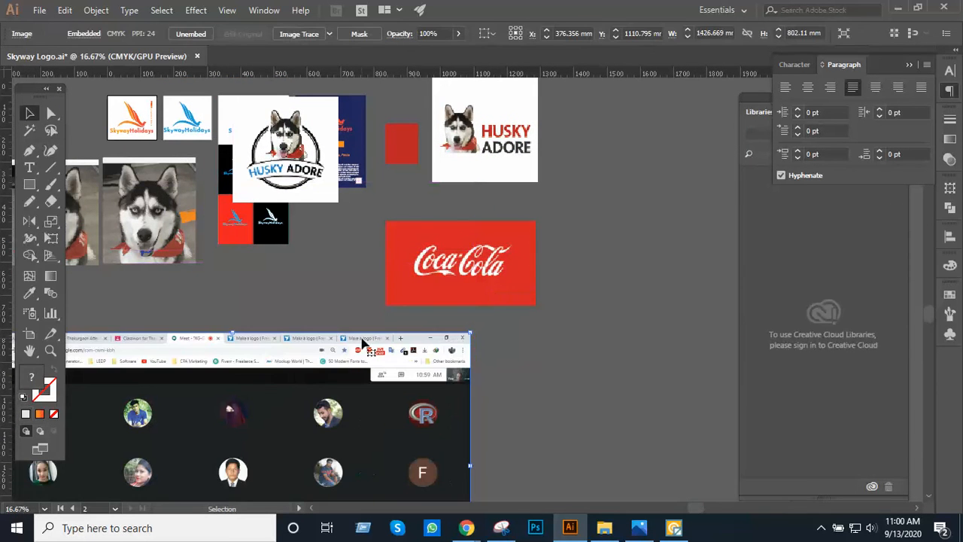
{"action": "left_click", "coordinate": [516, 258]}
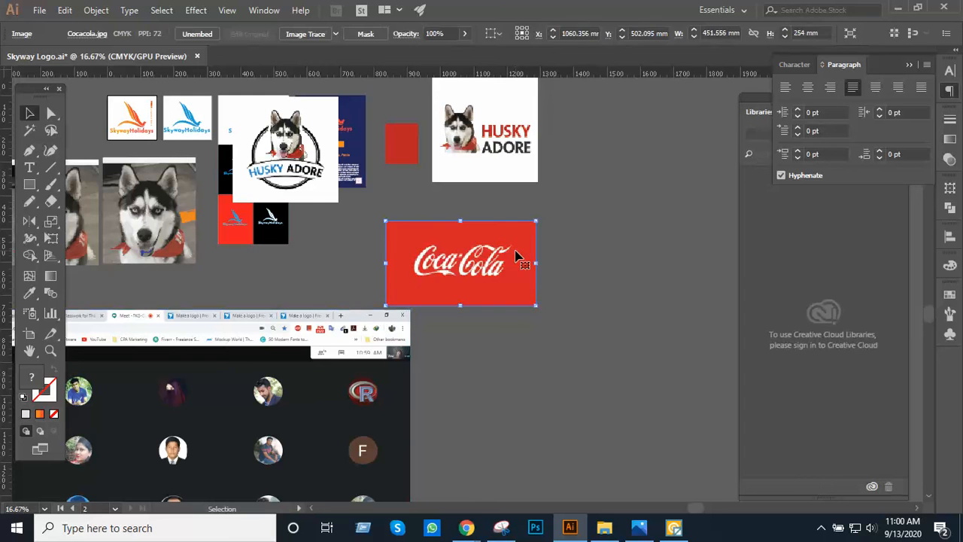
{"action": "key", "text": "Delete"}
{"action": "left_click", "coordinate": [522, 258], "text": "ctrl"}
{"action": "left_click", "coordinate": [522, 257], "text": "ctrl"}
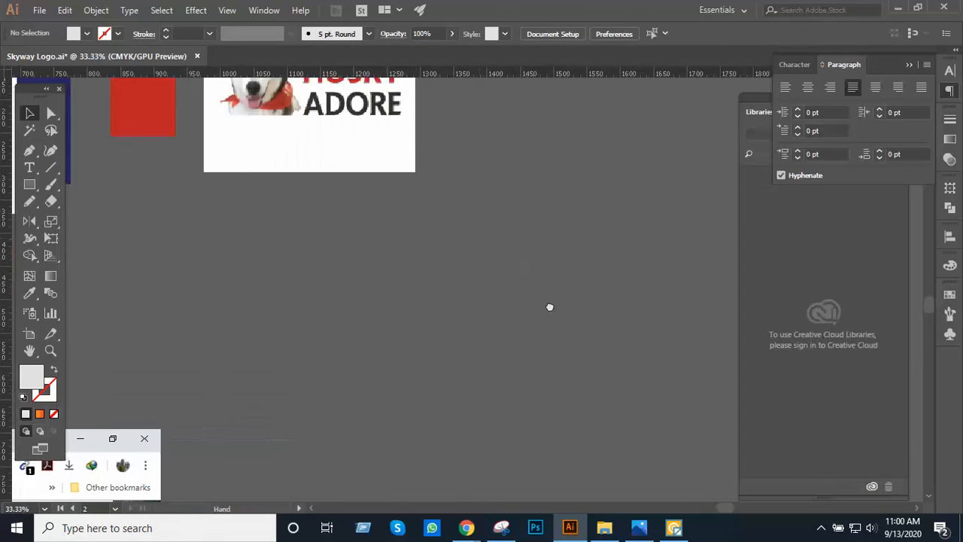
{"action": "left_click_drag", "start_coordinate": [549, 307], "coordinate": [651, 406]}
{"action": "key", "text": "t"}
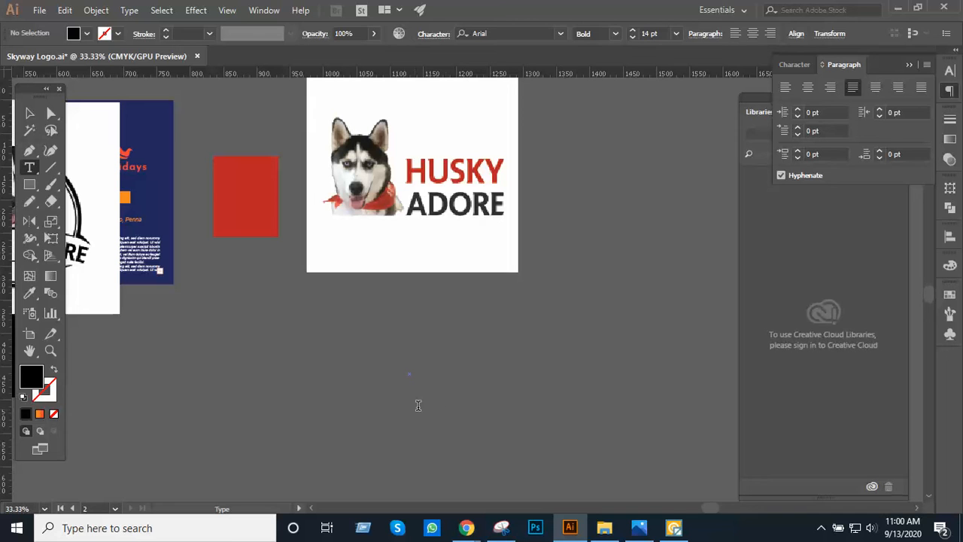
{"action": "left_click", "coordinate": [24, 116]}
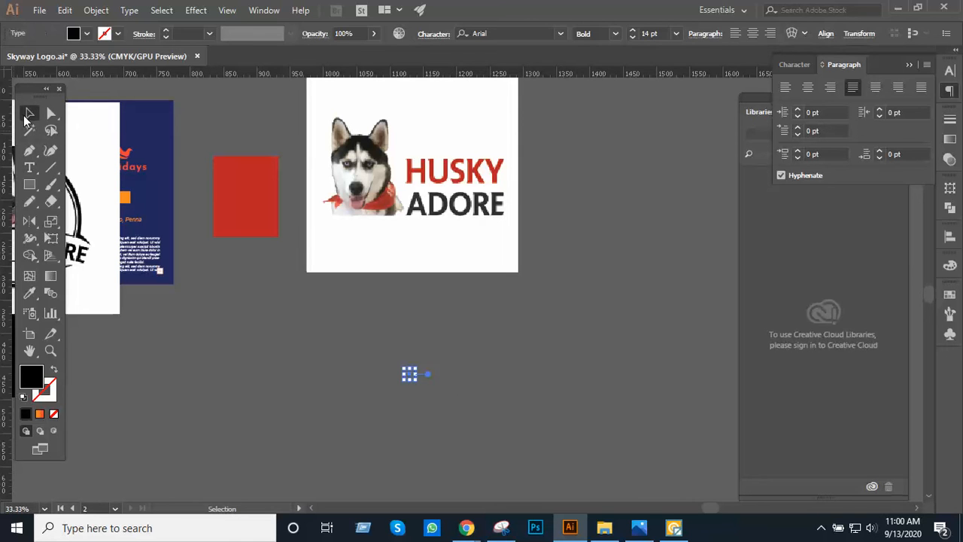
{"action": "key", "text": "Delete"}
- Add the text BREAK in Arial Bold below the Husky Adore logo and enlarge it to slightly wider than the logo card
{"action": "key", "text": "t"}
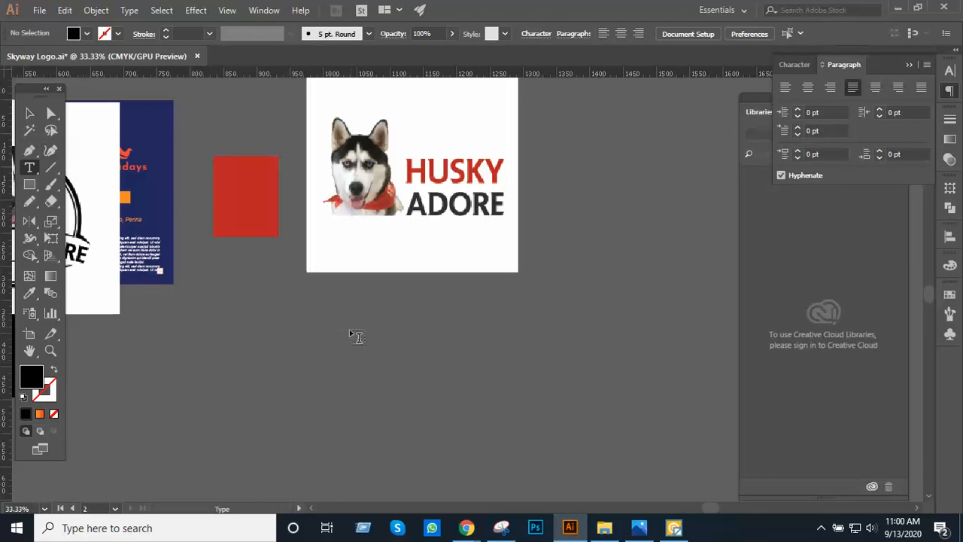
{"action": "left_click", "coordinate": [352, 348]}
{"action": "type", "text": "HUSKY"}
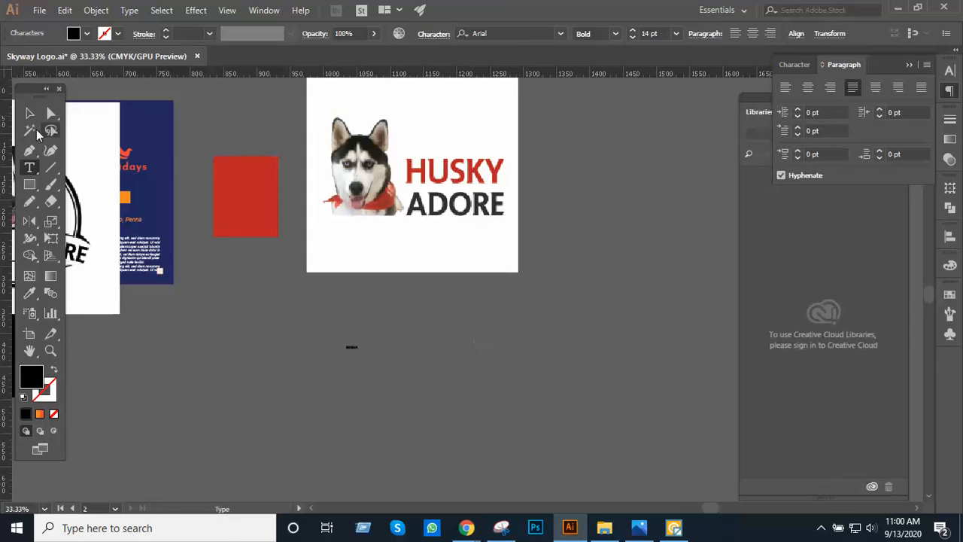
{"action": "key", "text": "Escape"}
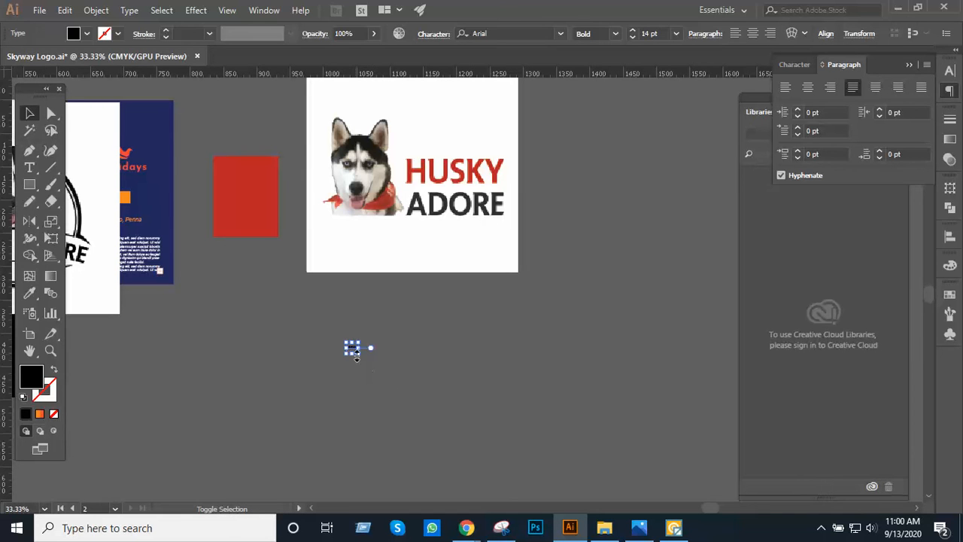
{"action": "left_click_drag", "start_coordinate": [356, 356], "coordinate": [501, 424]}
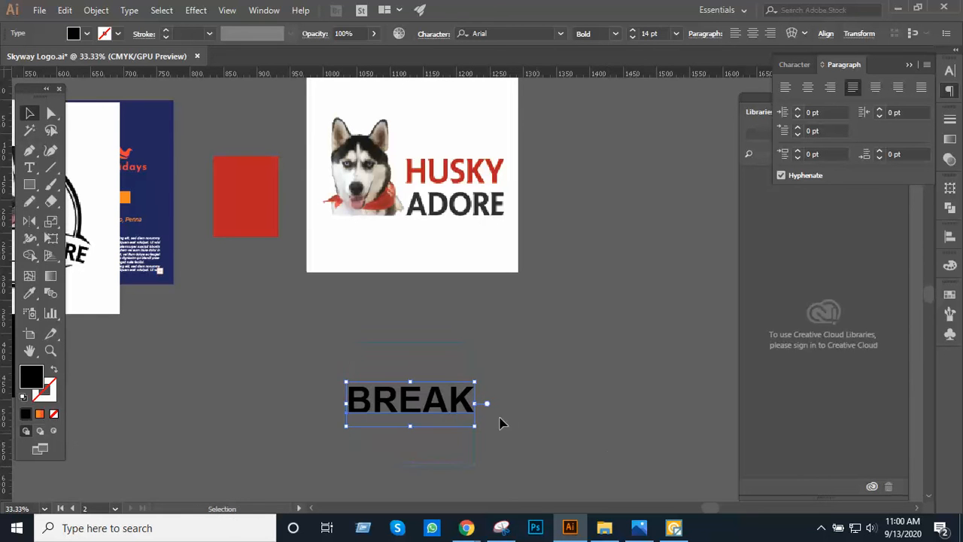
{"action": "left_click_drag", "start_coordinate": [432, 413], "coordinate": [554, 374]}
{"action": "left_click_drag", "start_coordinate": [481, 333], "coordinate": [471, 242]}
- Try moving the Husky Adore logo below the BREAK text, undo that move and place the text directly below the logo
{"action": "left_click_drag", "start_coordinate": [435, 172], "coordinate": [573, 418]}
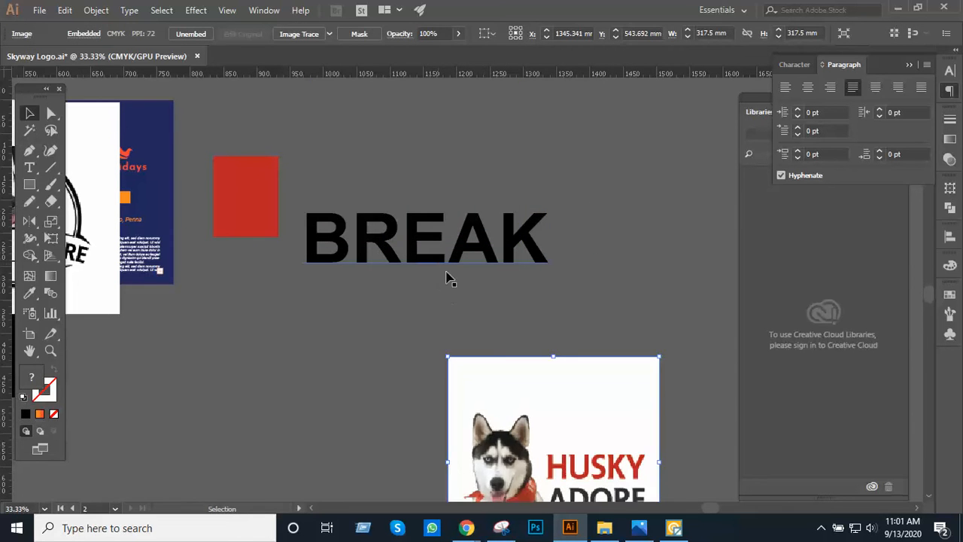
{"action": "key", "text": "ctrl+z"}
{"action": "left_click_drag", "start_coordinate": [501, 236], "coordinate": [515, 364]}
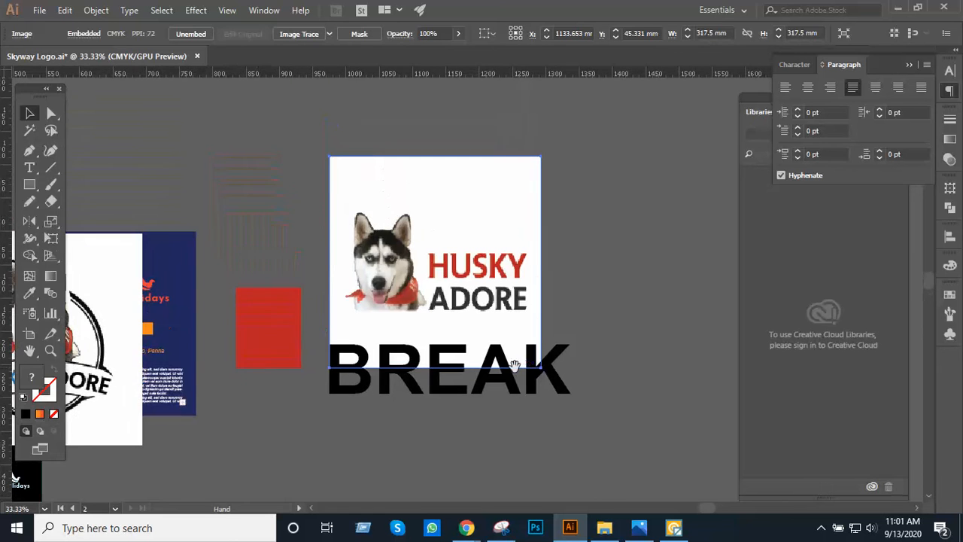
{"action": "left_click_drag", "start_coordinate": [488, 405], "coordinate": [473, 454]}
{"action": "left_click", "coordinate": [411, 381]}
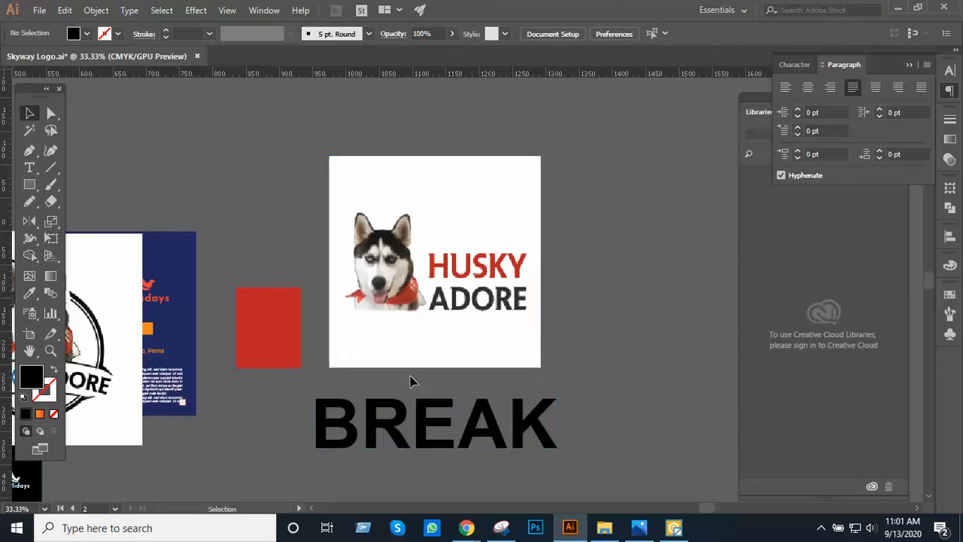
- Move the red rectangle behind the BREAK text and widen it into a banner enclosing the word
{"action": "left_click_drag", "start_coordinate": [273, 352], "coordinate": [566, 422]}
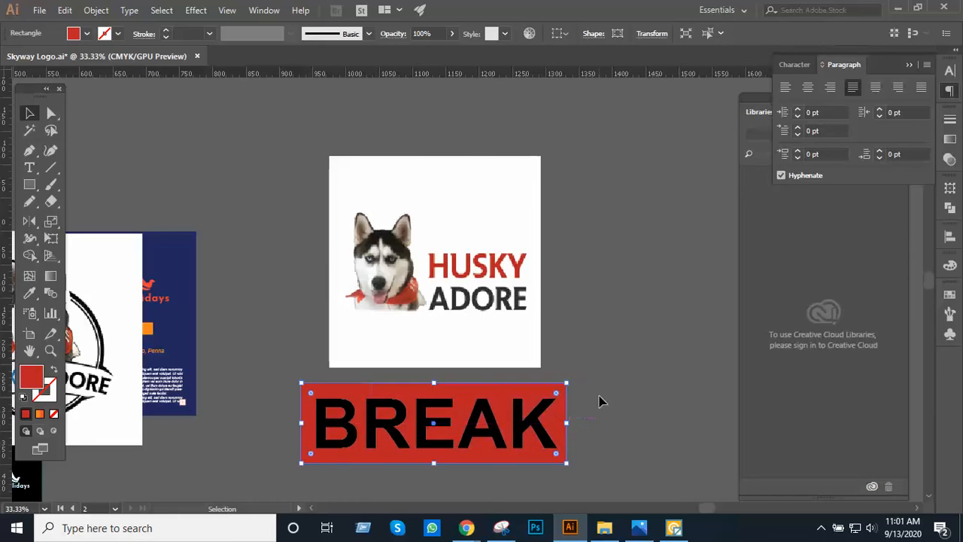
{"action": "left_click", "coordinate": [599, 401]}
{"action": "left_click", "coordinate": [462, 375], "text": "ctrl"}
{"action": "left_click_drag", "start_coordinate": [462, 375], "coordinate": [434, 449]}
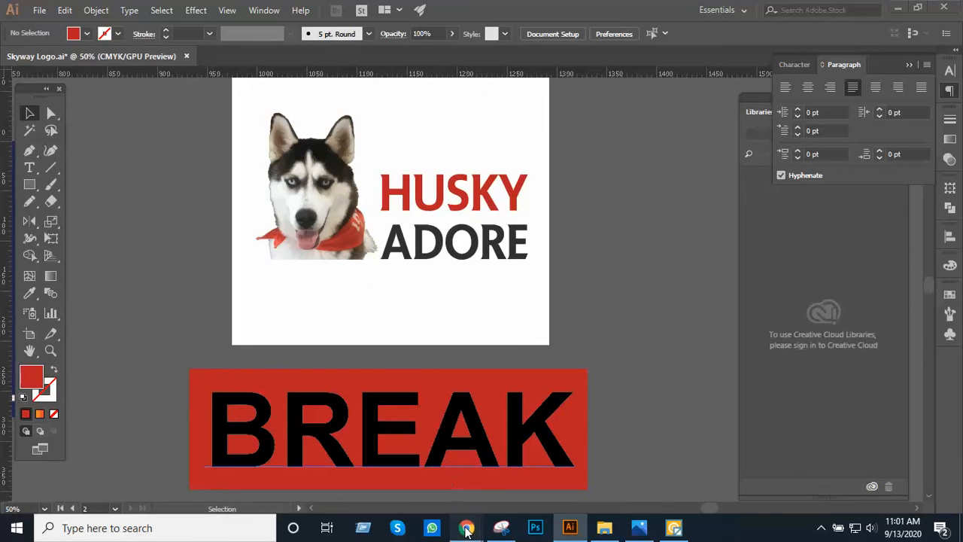
- Switch back to the TKG-GD-02 Live Class meeting window in Chrome
{"action": "mouse_move", "coordinate": [466, 530]}
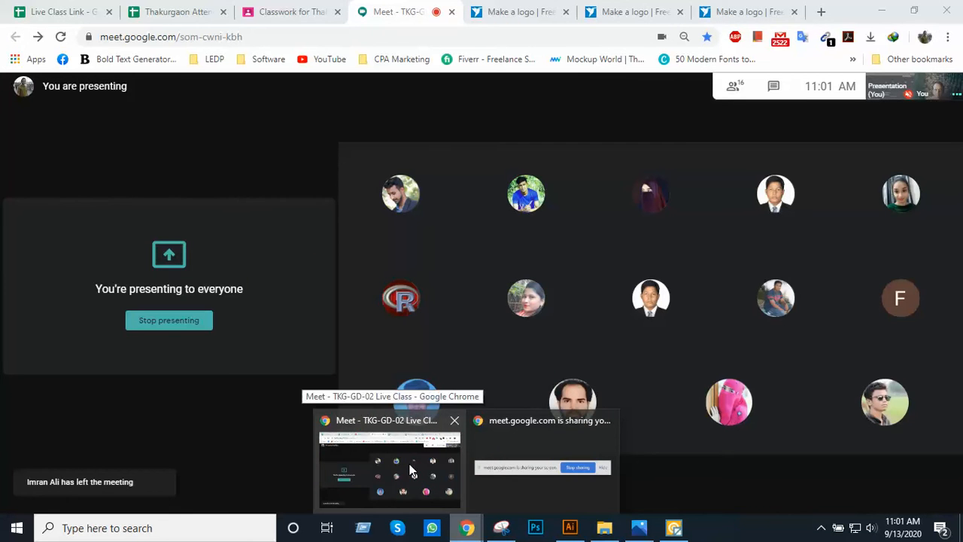
{"action": "left_click", "coordinate": [413, 472]}
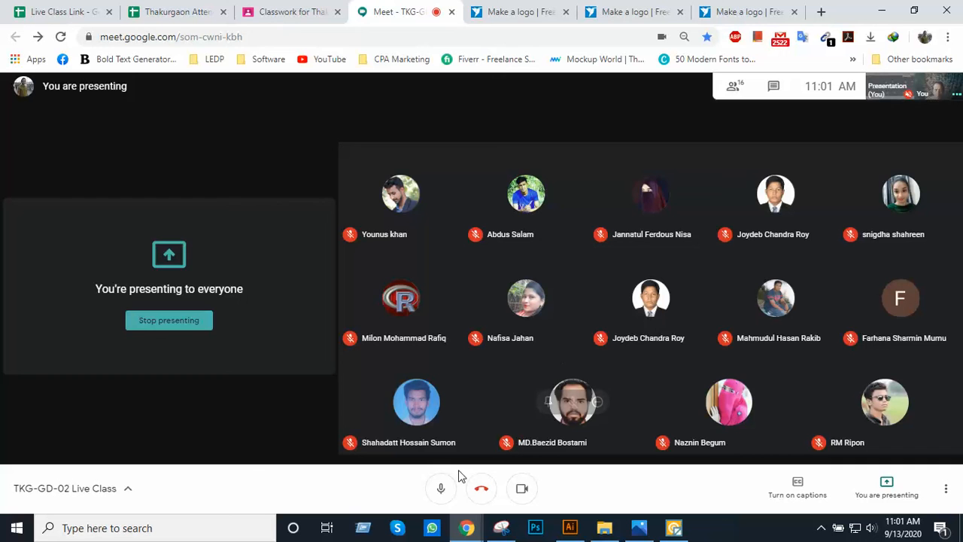
- Mute the microphone and turn off the camera in the meeting, and switch to Illustrator to present the BREAK sign
{"action": "left_click", "coordinate": [440, 486]}
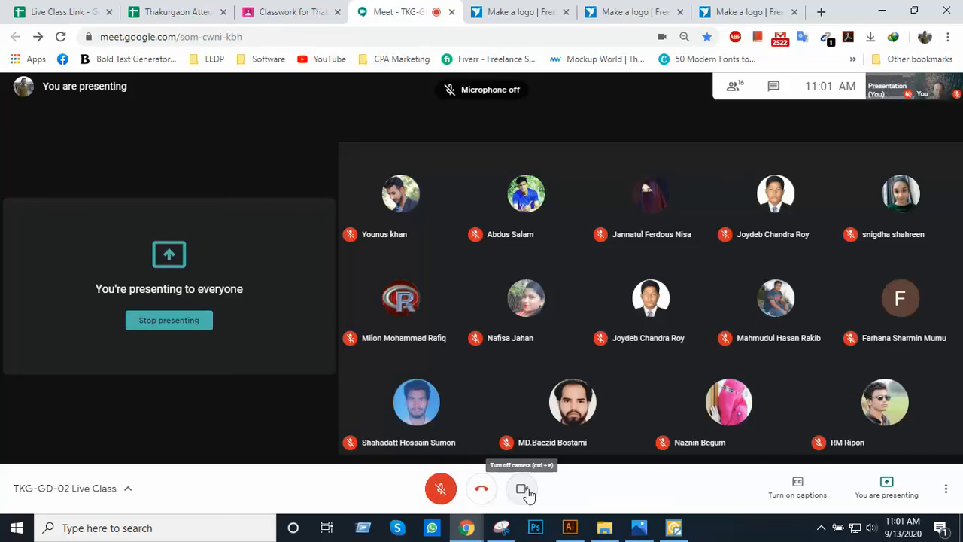
{"action": "left_click", "coordinate": [524, 490]}
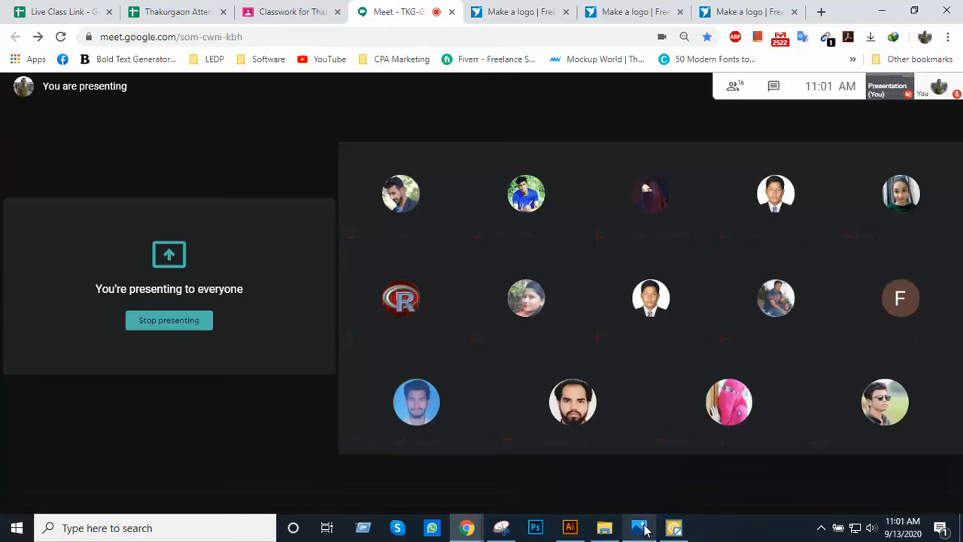
{"action": "left_click", "coordinate": [571, 528]}
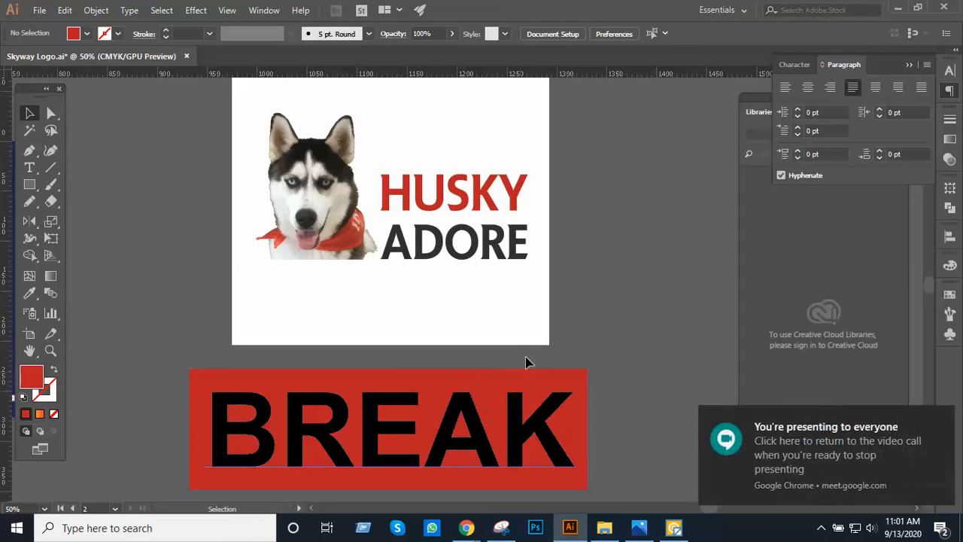
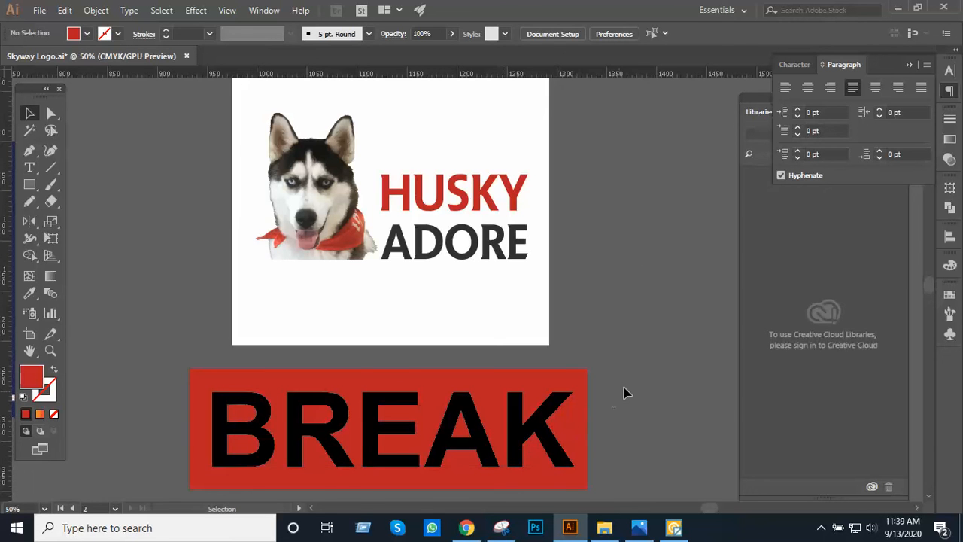
- Delete the BREAK text together with its red banner below the Husky Adore logo
{"action": "left_click", "coordinate": [519, 459]}
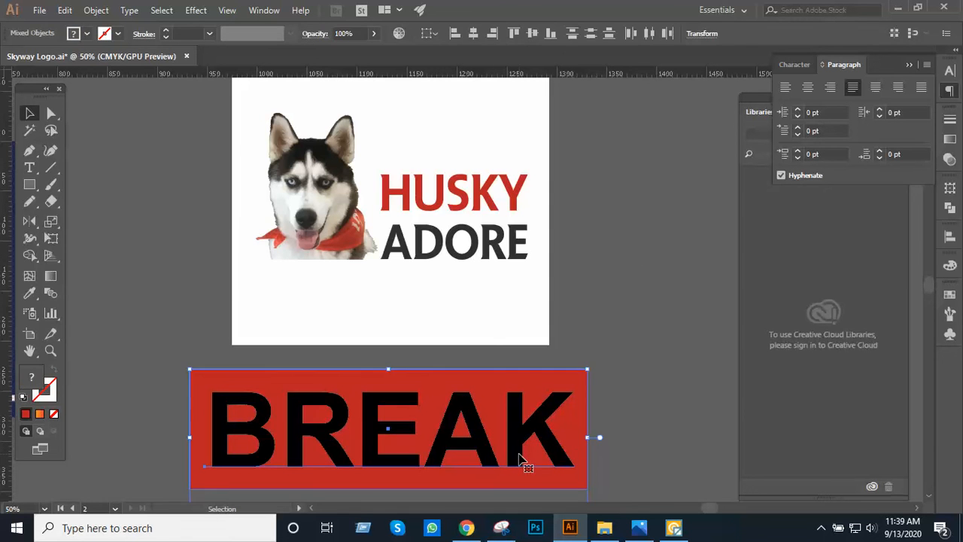
{"action": "key", "text": "Delete"}
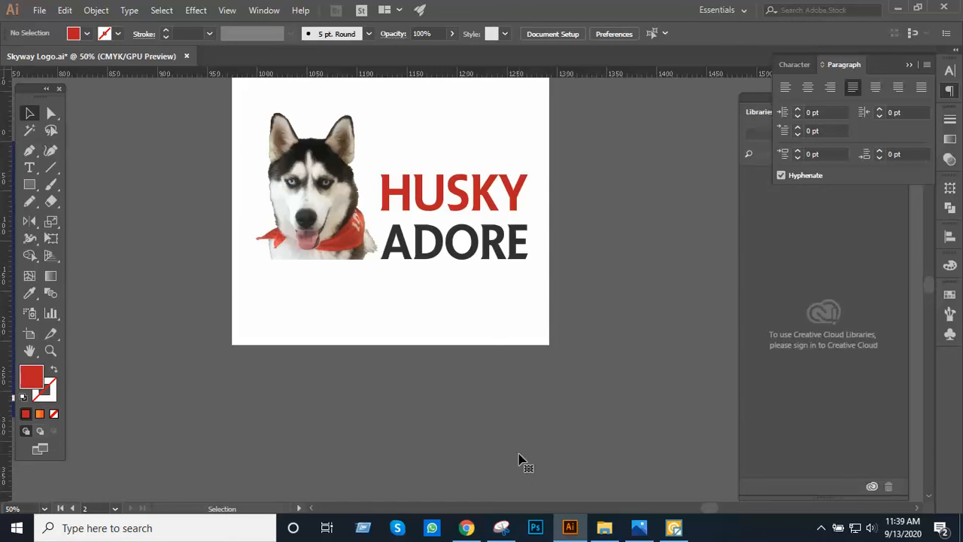
{"action": "left_click", "coordinate": [501, 313]}
- Switch back to the live class meeting in Chrome and show the hidden system tray icons
{"action": "left_click", "coordinate": [466, 527]}
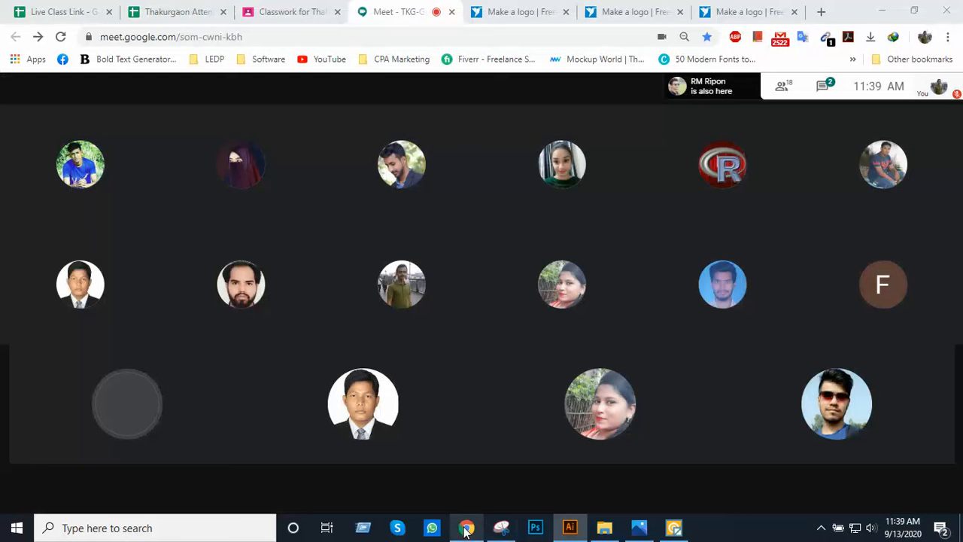
{"action": "left_click", "coordinate": [821, 526]}
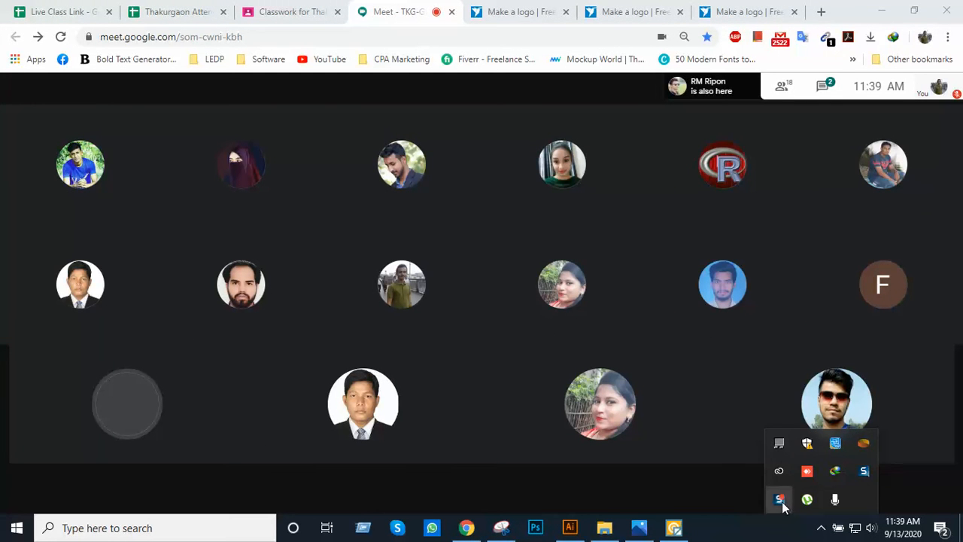